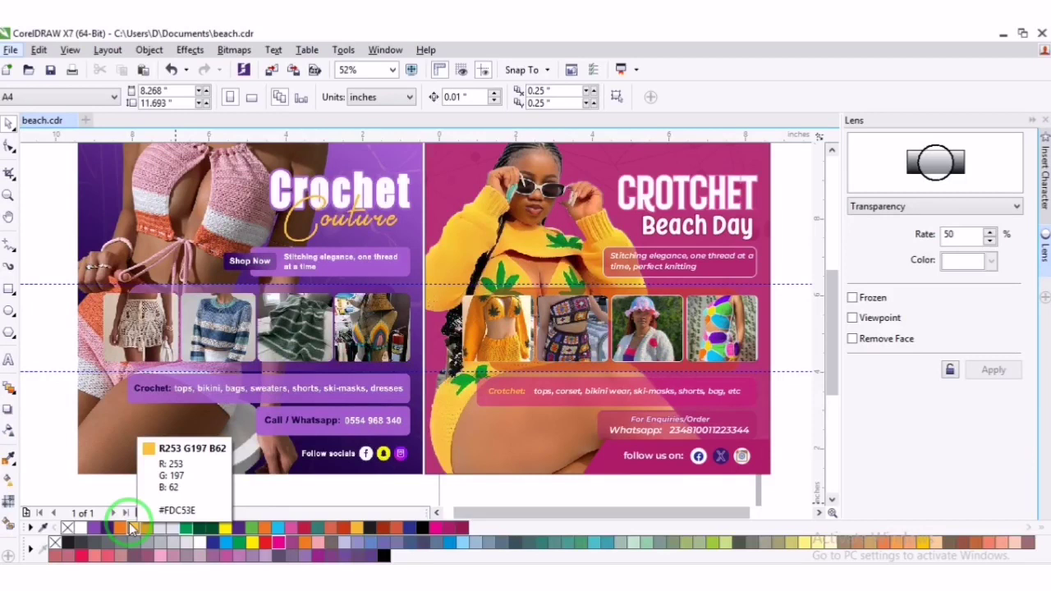
# Create a new A4 portrait document in CMYK mode with a 400 dpi rendering resolution
pyautogui.click(10, 72)
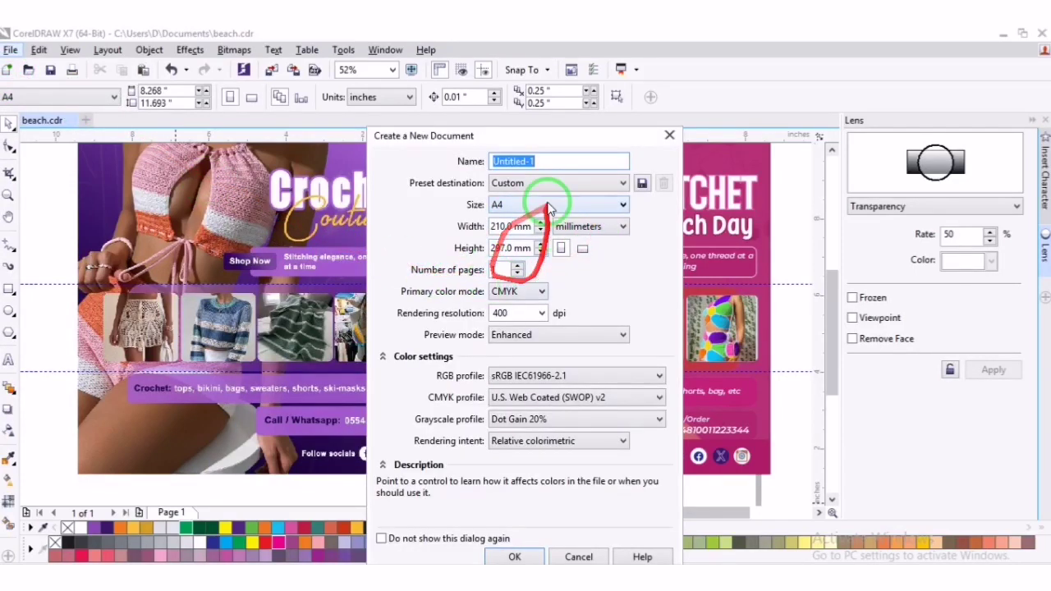
pyautogui.moveTo(514, 313); pyautogui.dragTo(476, 311)
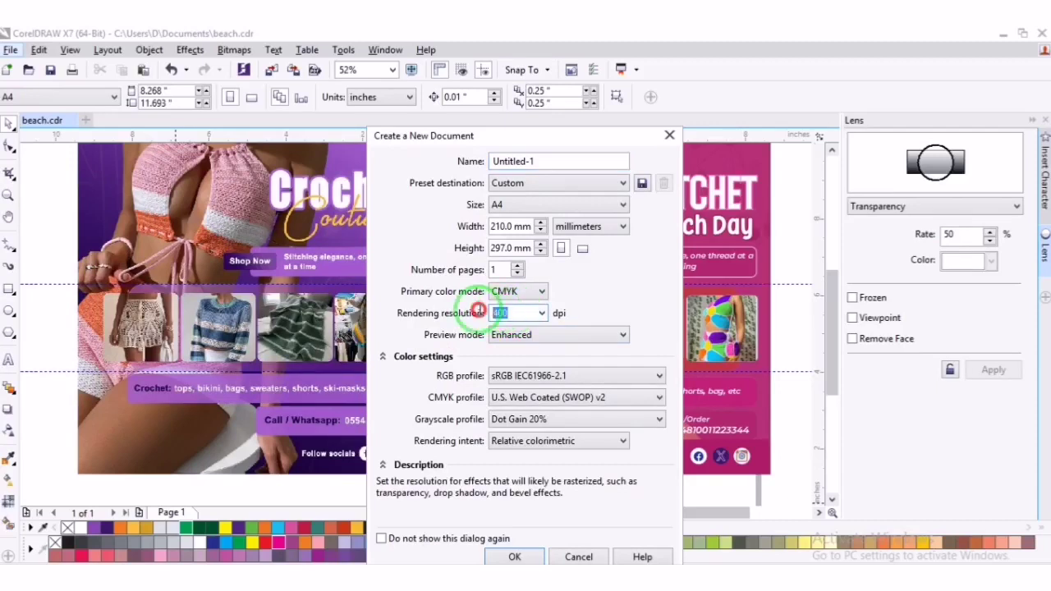
pyautogui.click(512, 558)
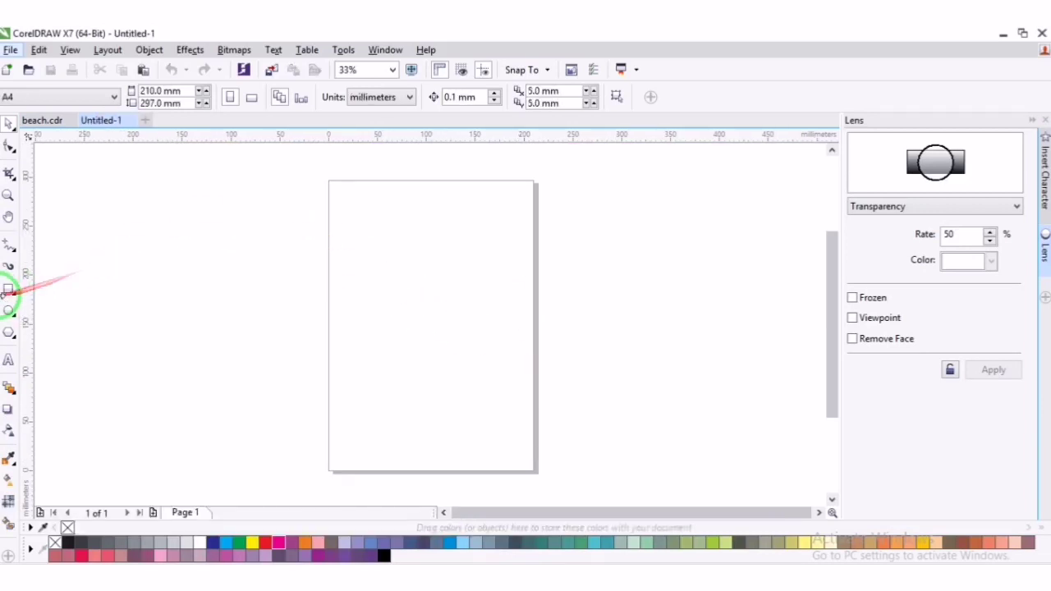
# Draw a square about 252.5 mm per side over the page and switch the document units to inches
pyautogui.click(9, 293)
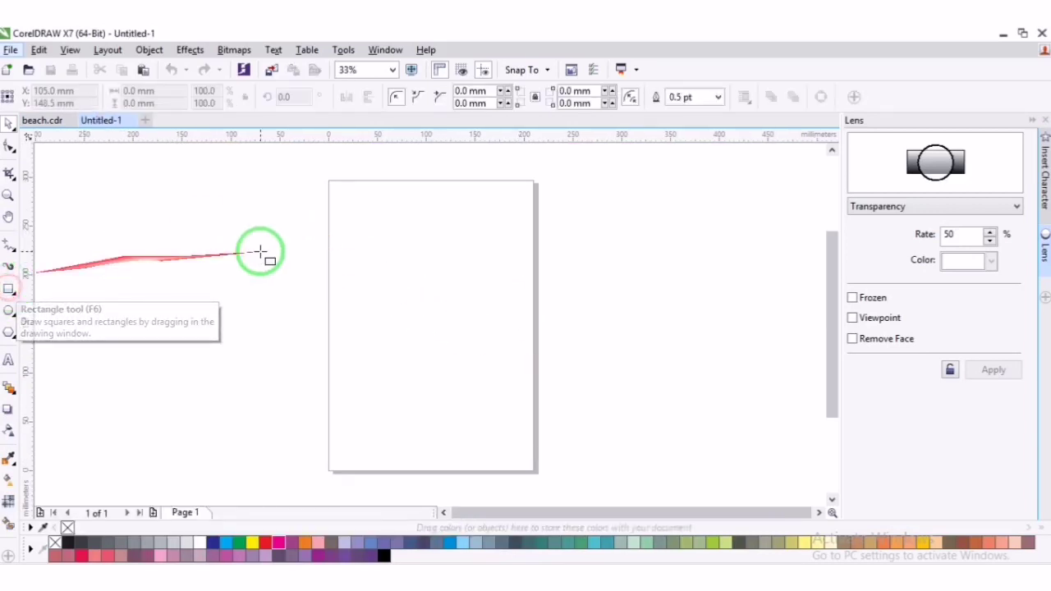
pyautogui.moveTo(303, 221); pyautogui.dragTo(550, 430)
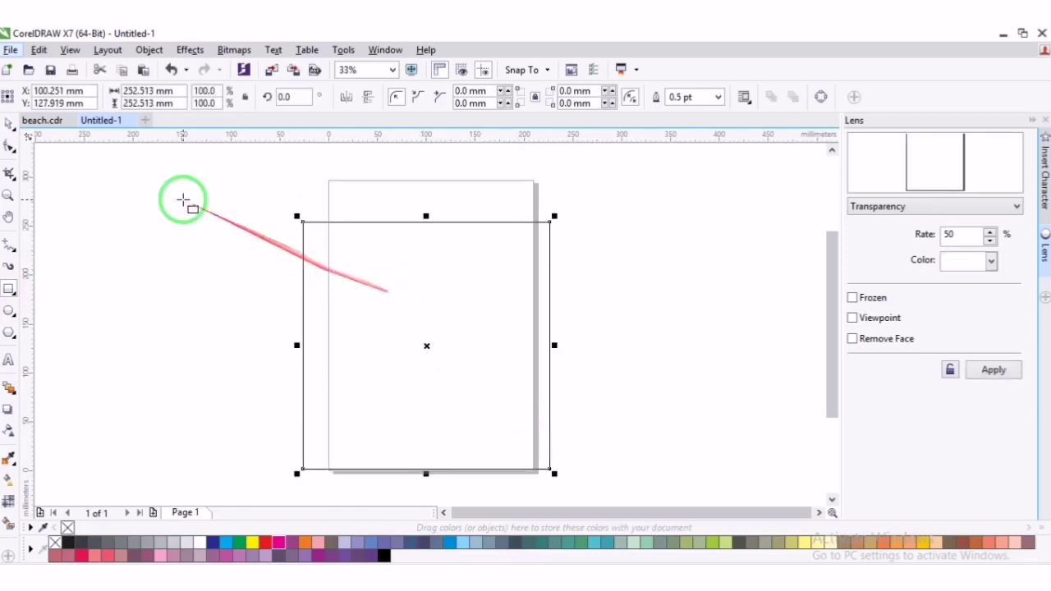
pyautogui.click(29, 133)
pyautogui.click(155, 212)
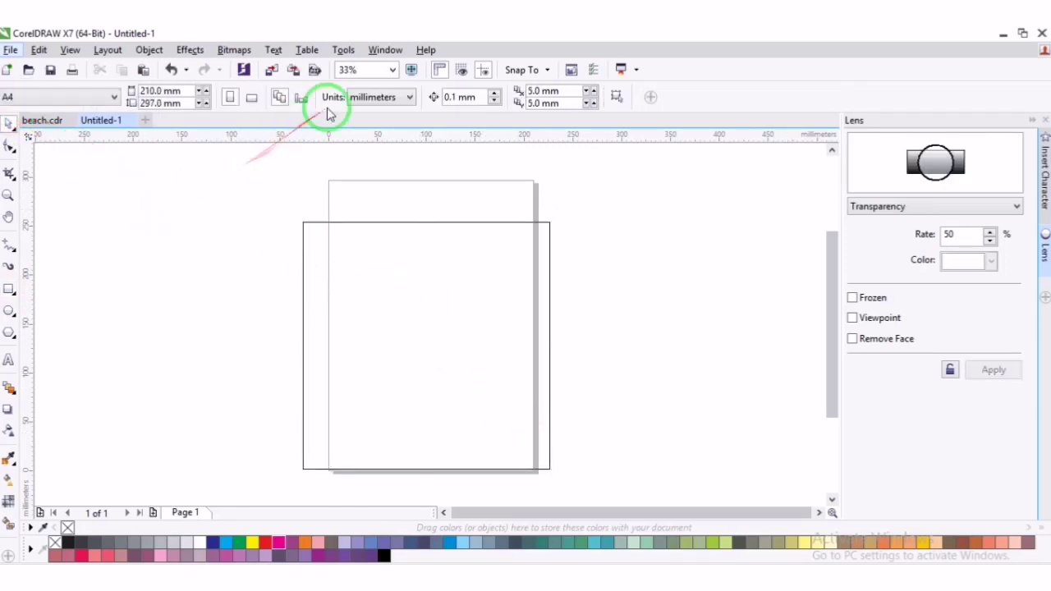
pyautogui.click(378, 97)
pyautogui.click(370, 116)
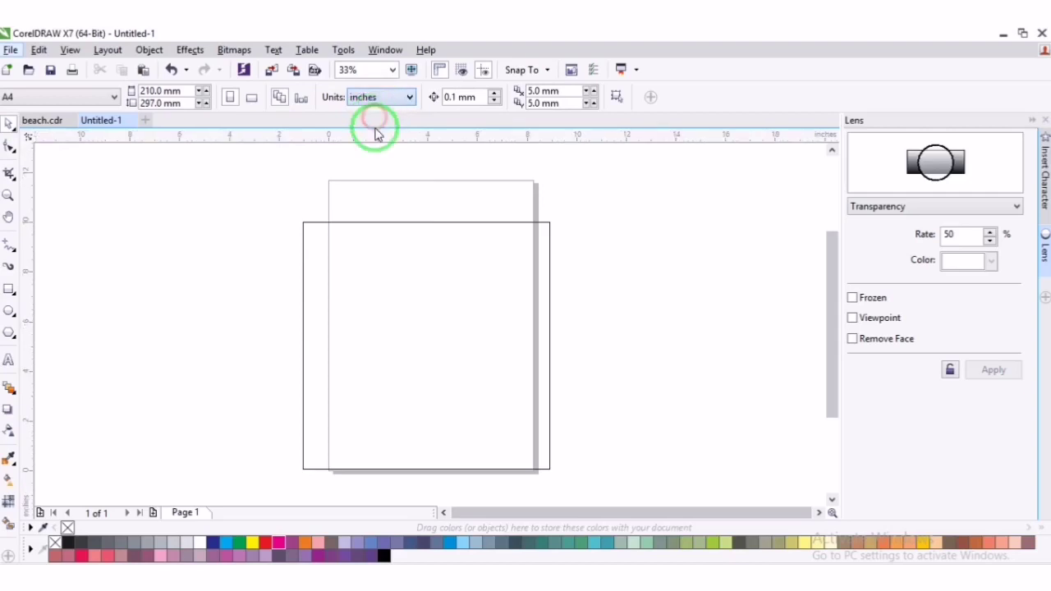
# Move the square slightly up the page and resize it to 9 by 9 inches
pyautogui.moveTo(403, 223); pyautogui.dragTo(407, 197)
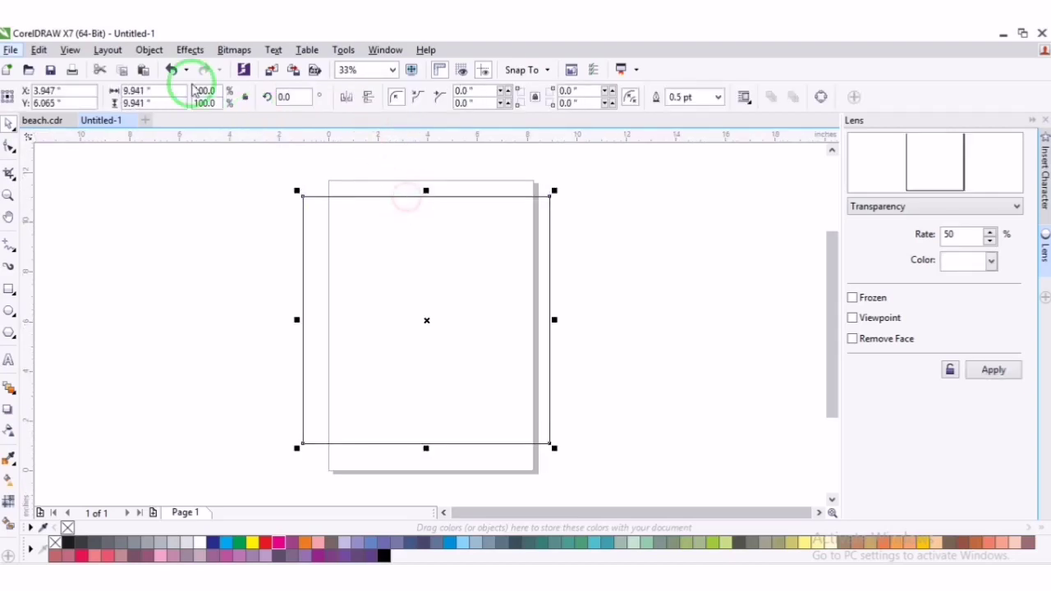
pyautogui.click(156, 90)
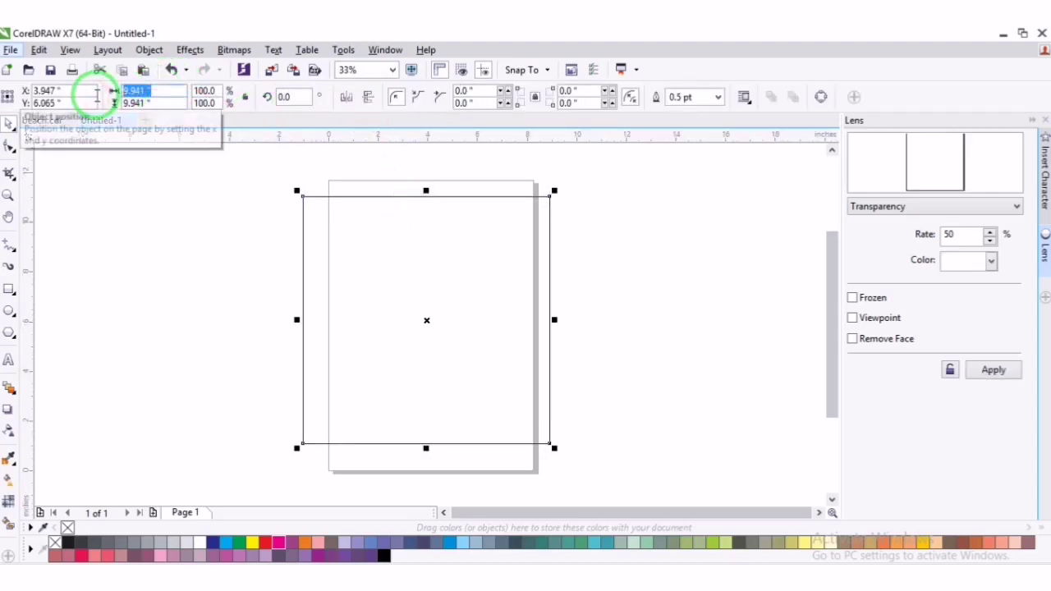
pyautogui.write('99')
pyautogui.press('Return')
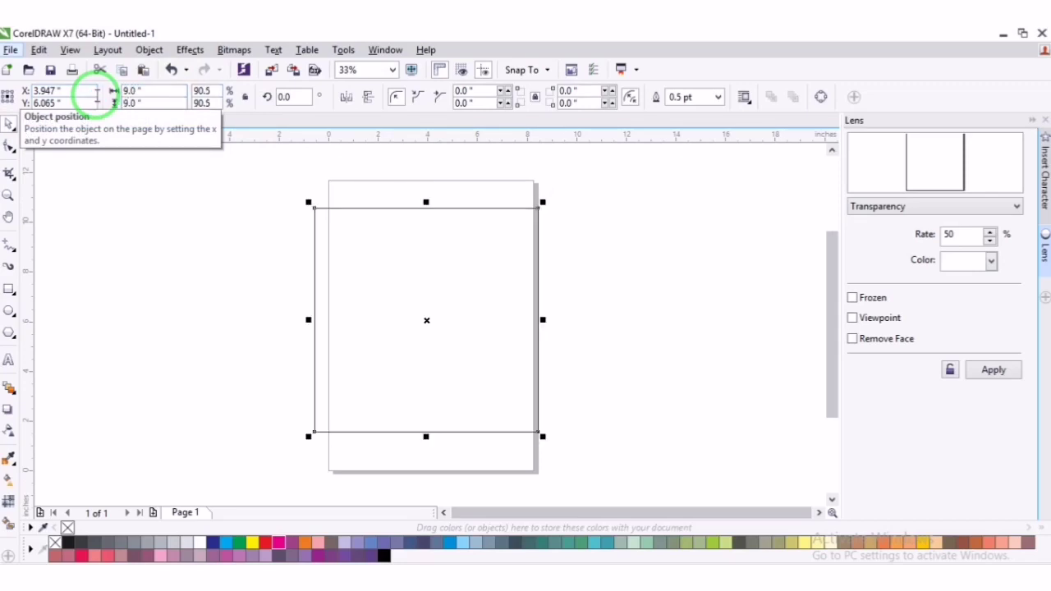
pyautogui.hotkey('shift', 'F2')
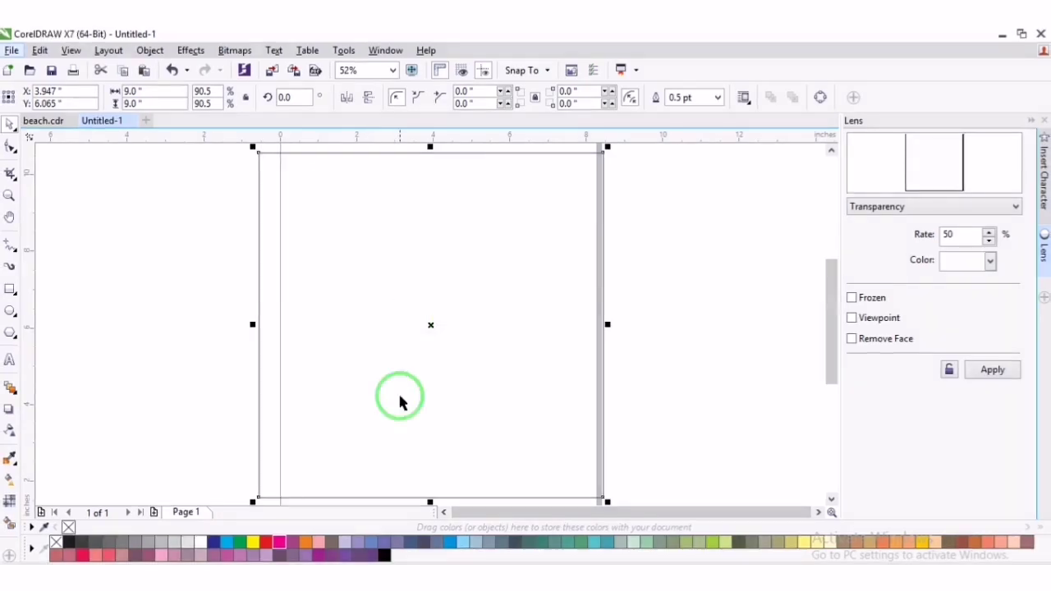
# Fill the square with blue (C100 M100 Y0 K0) and remove its outline
pyautogui.click(494, 574)
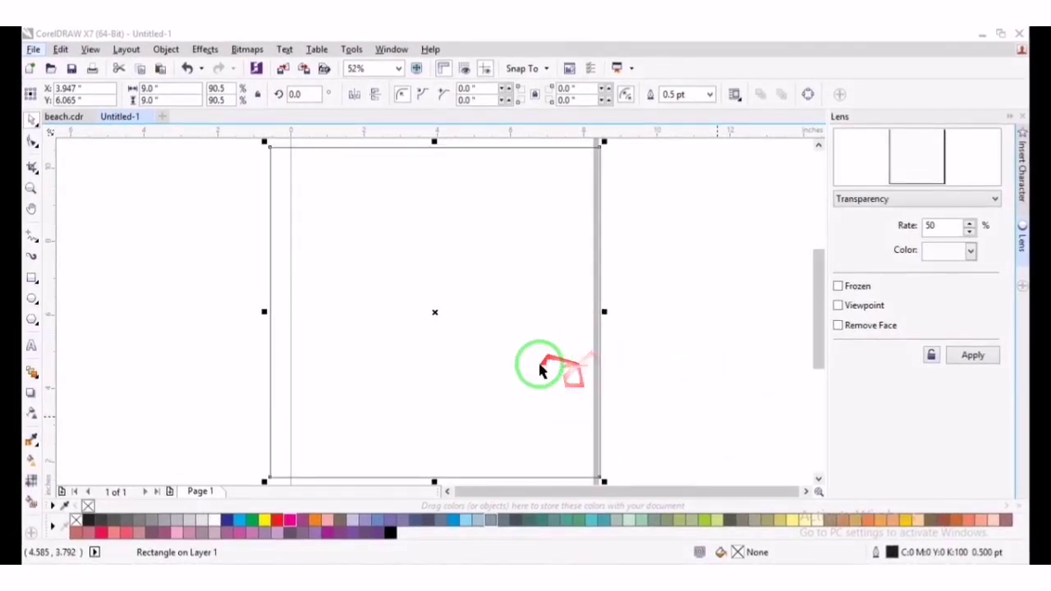
pyautogui.click(227, 523)
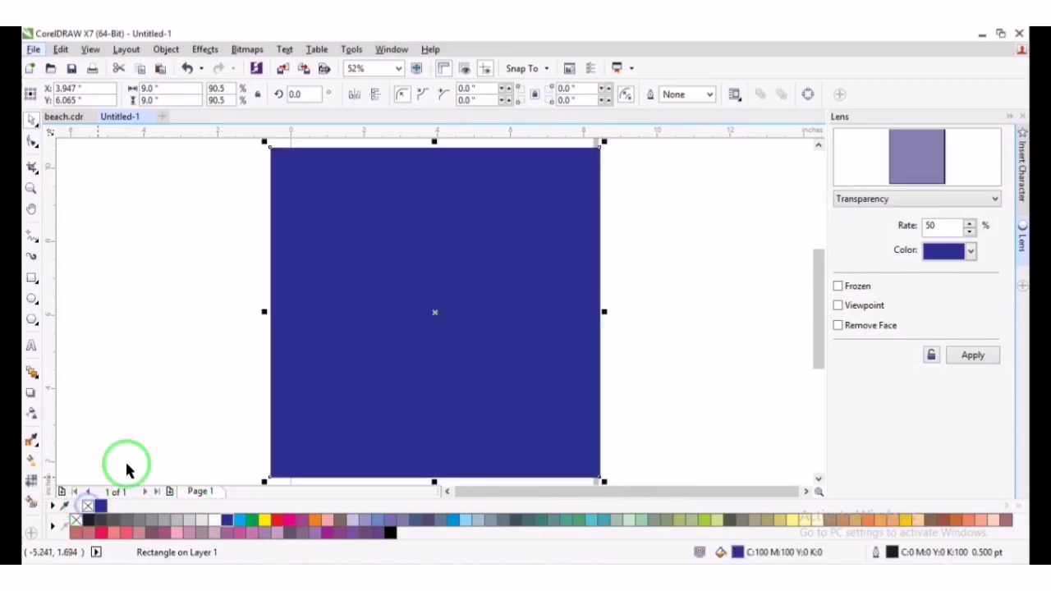
pyautogui.rightClick(87, 506)
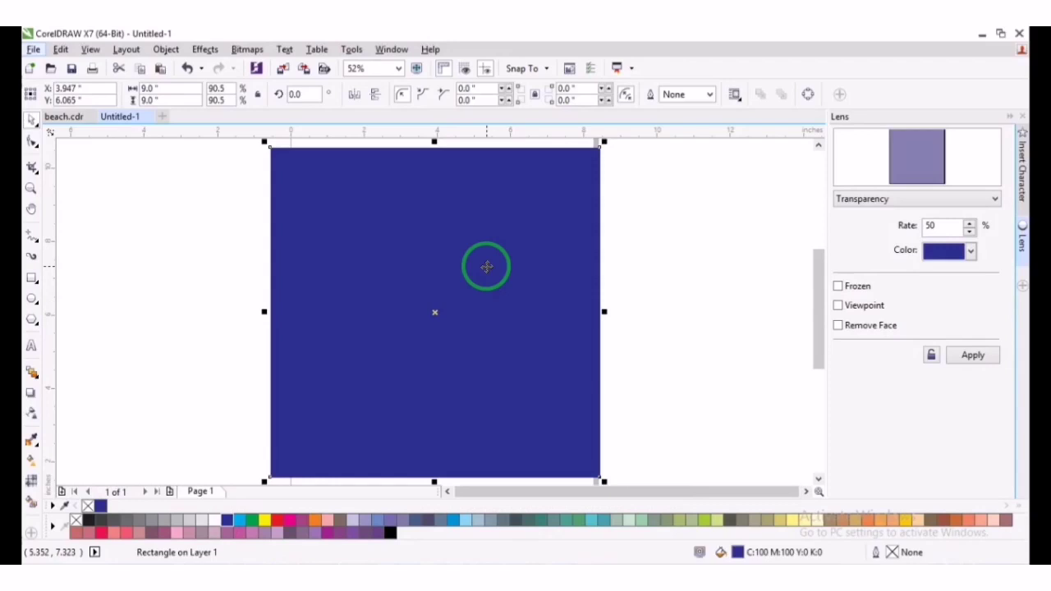
# Change the square's uniform fill to the RGB colour with hex value #43176E
pyautogui.press('F11')
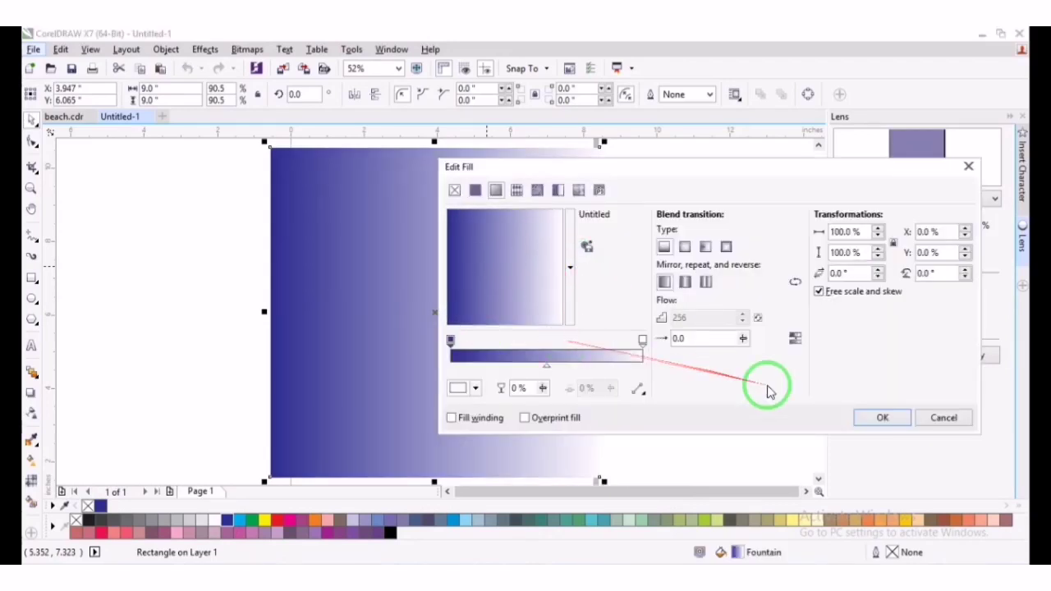
pyautogui.click(944, 418)
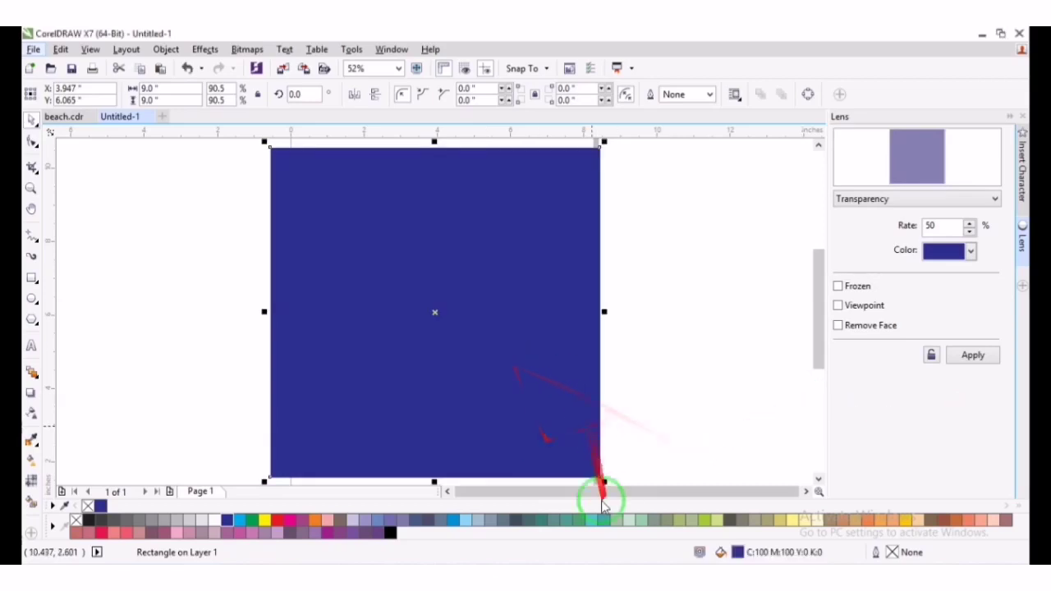
pyautogui.click(738, 553)
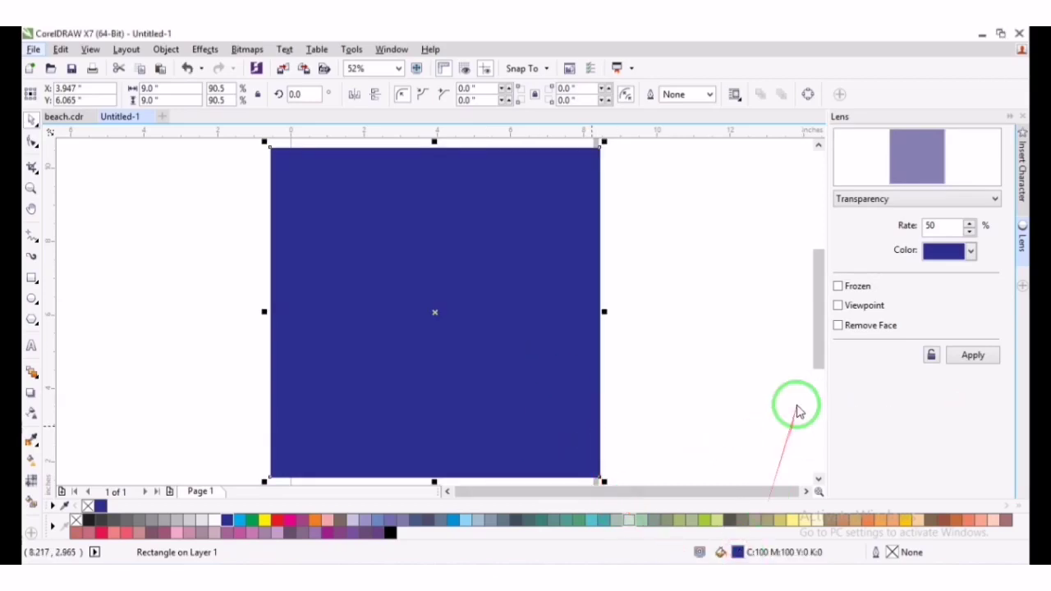
pyautogui.doubleClick(738, 553)
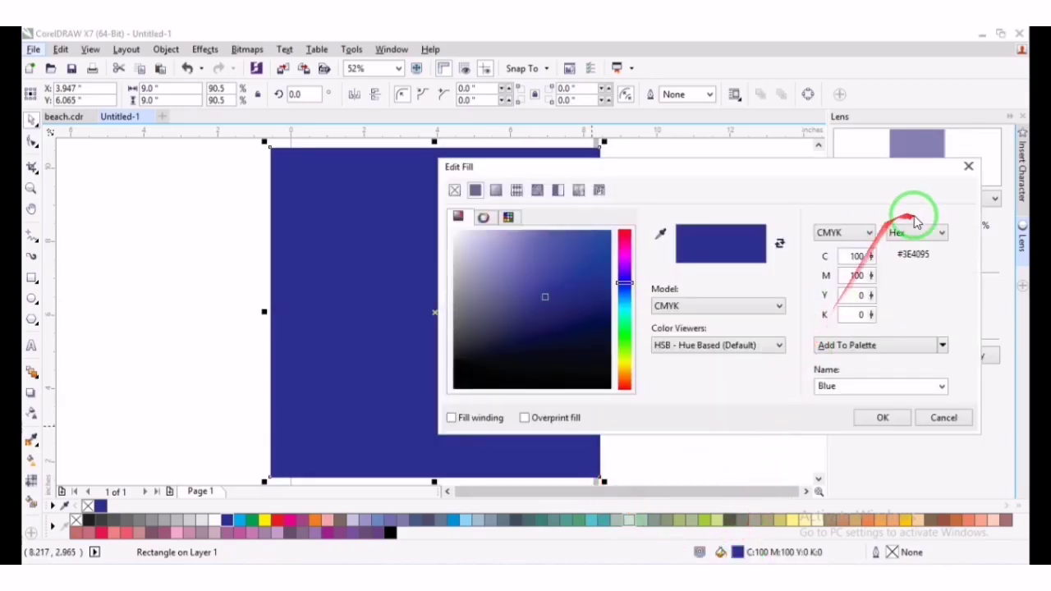
pyautogui.click(861, 233)
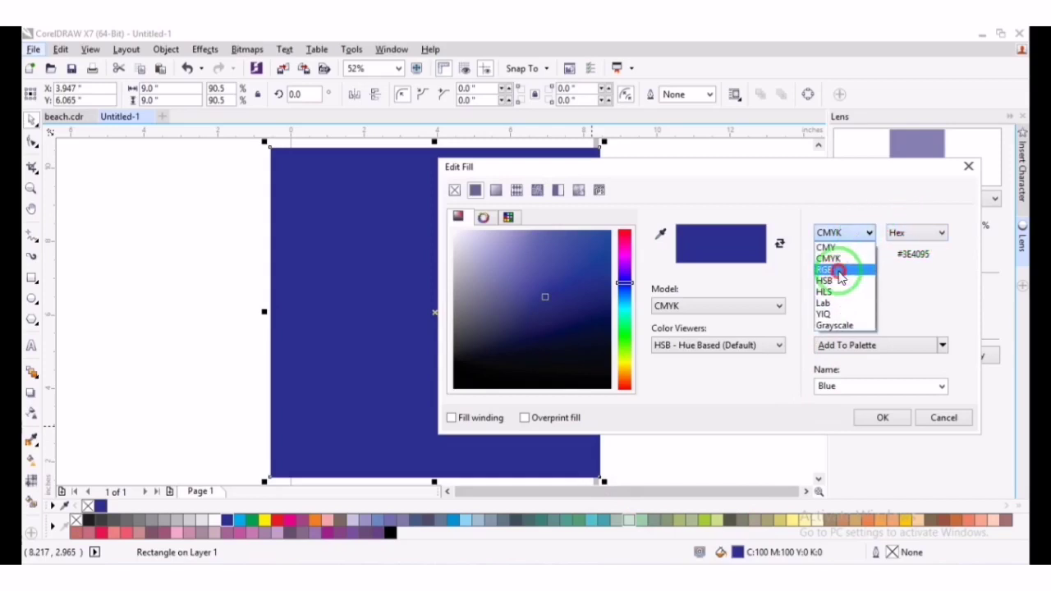
pyautogui.click(826, 269)
pyautogui.click(936, 259)
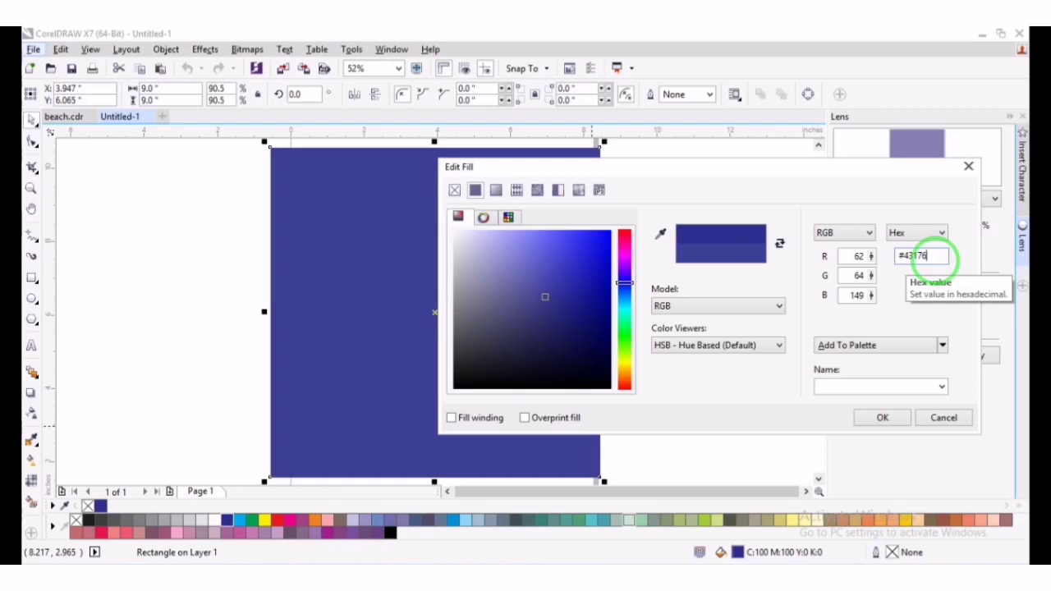
pyautogui.click(859, 256)
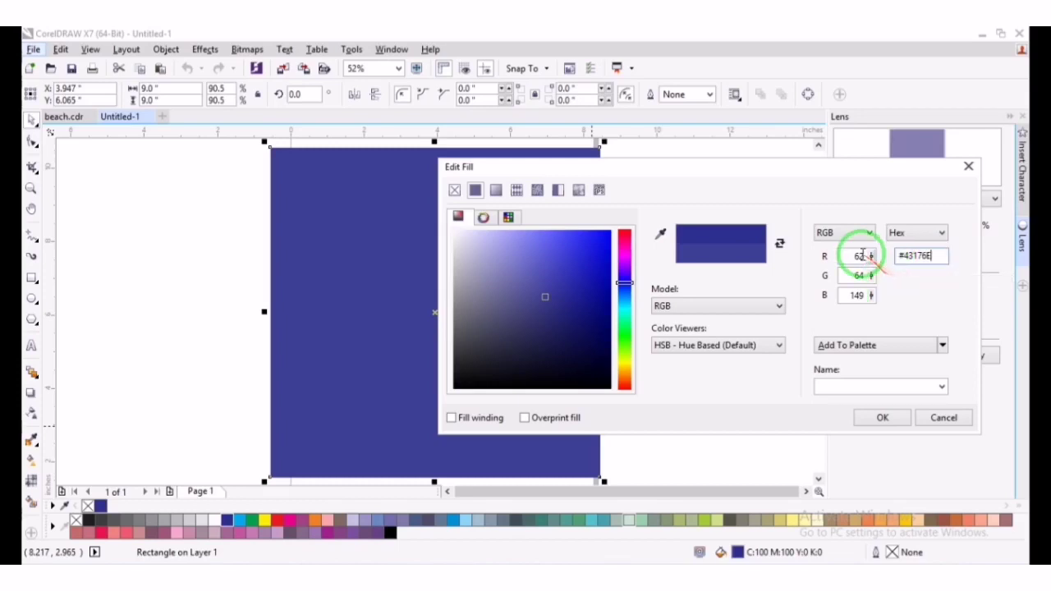
pyautogui.click(879, 418)
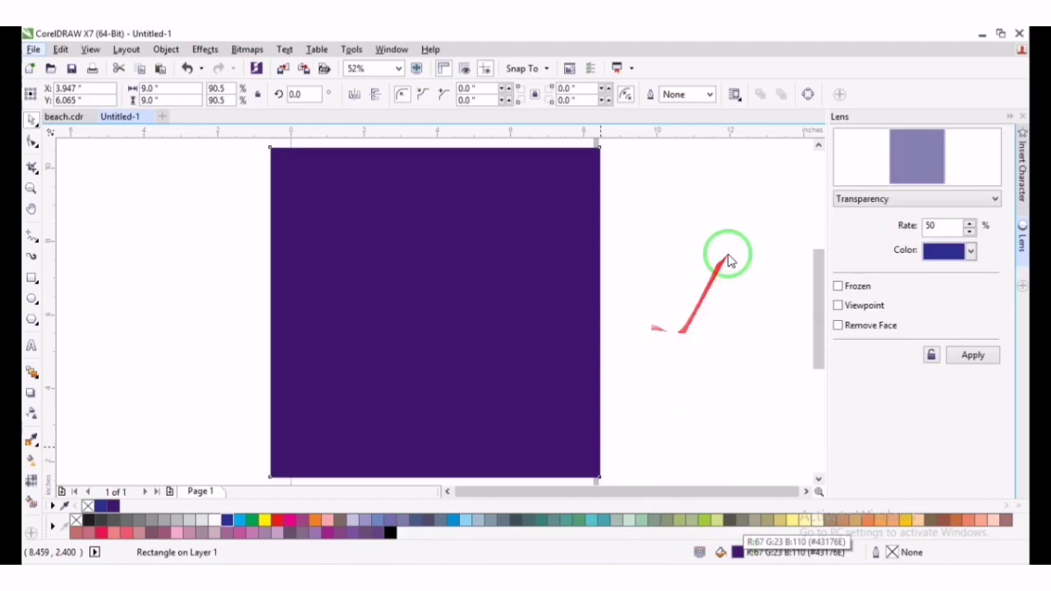
# Set the square's uniform fill to the lighter purple #8F4CB5, adding it to the document's colours
pyautogui.hotkey('shift', 'F11')
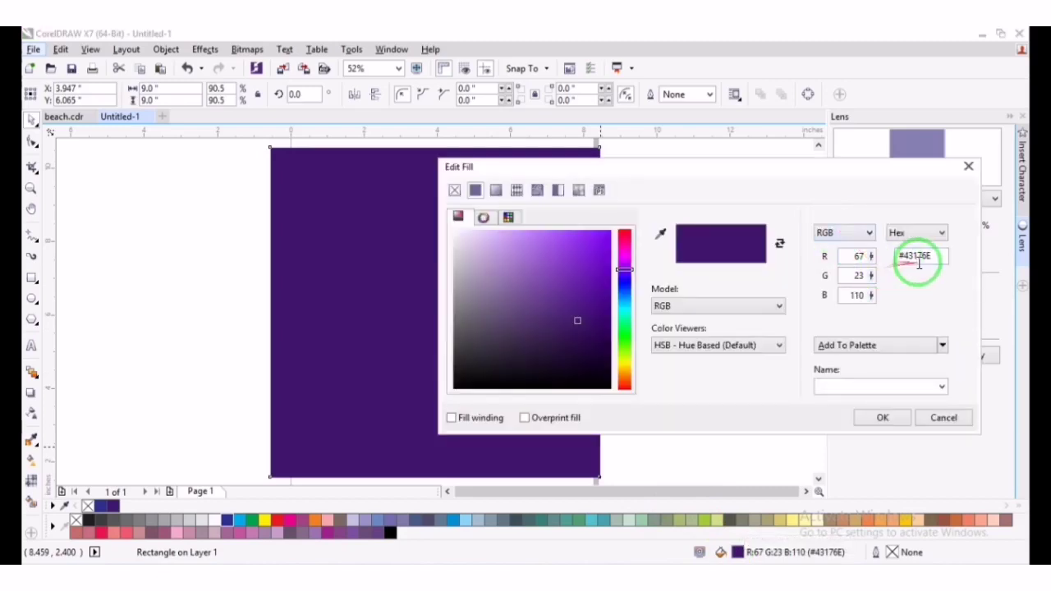
pyautogui.moveTo(932, 257); pyautogui.dragTo(905, 257)
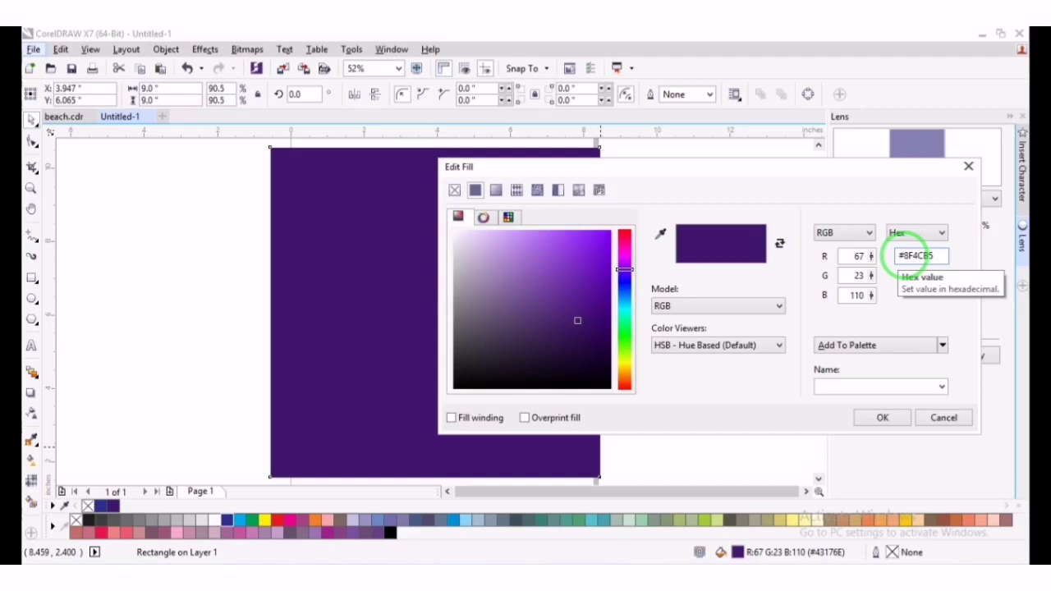
pyautogui.click(854, 255)
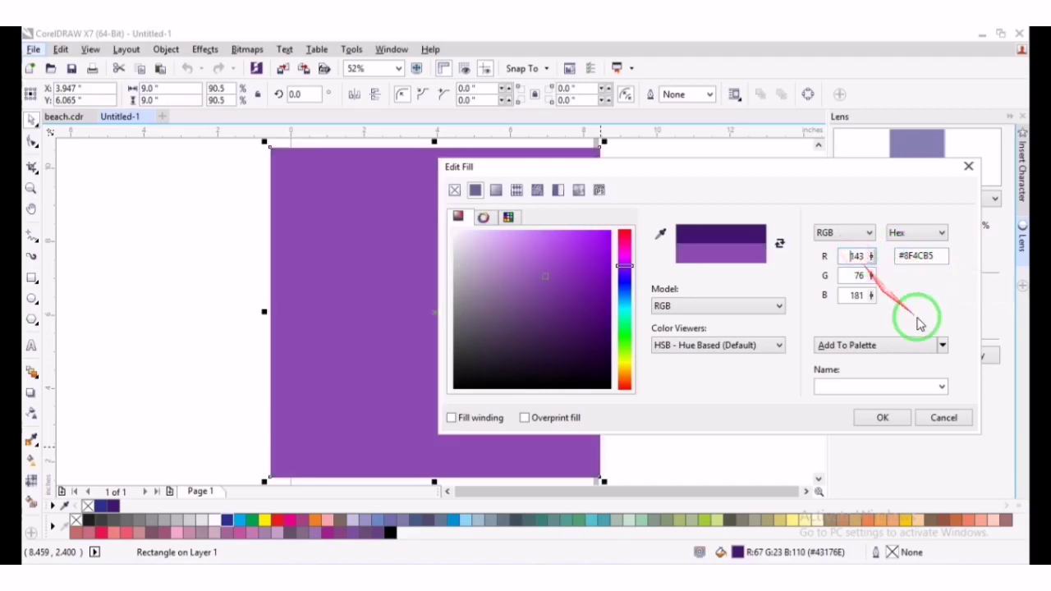
pyautogui.click(880, 417)
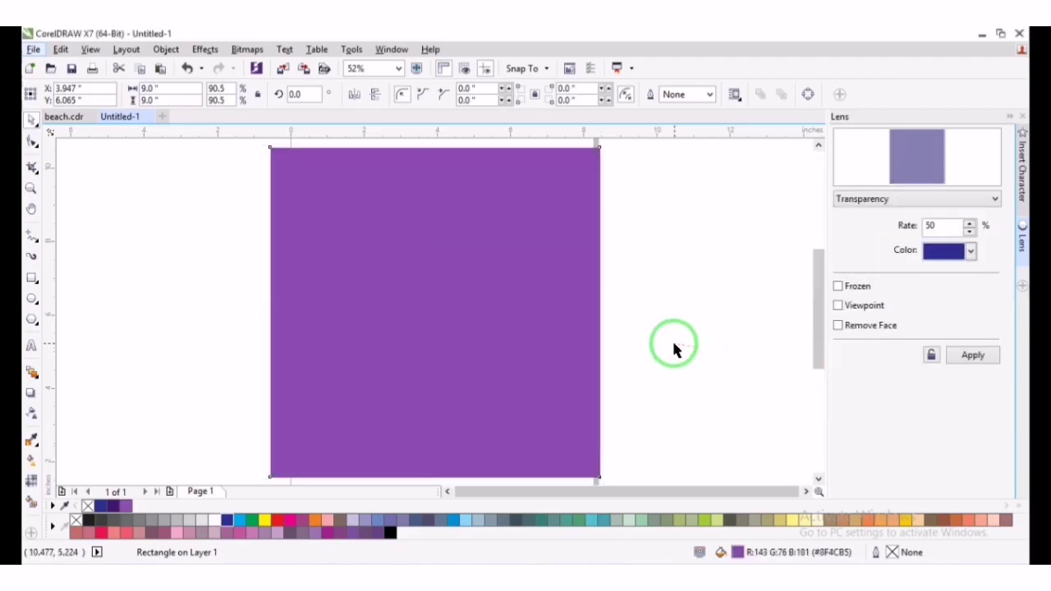
# Give the square a linear fountain fill running from dark purple #43176E to the sampled light purple #8F4CB5
pyautogui.click(580, 348)
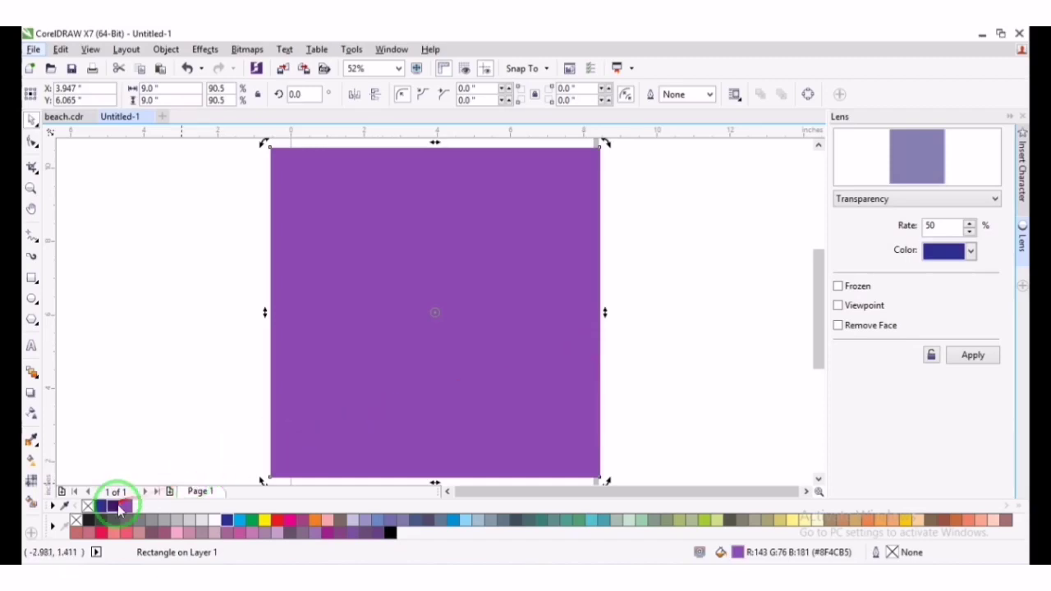
pyautogui.click(115, 506)
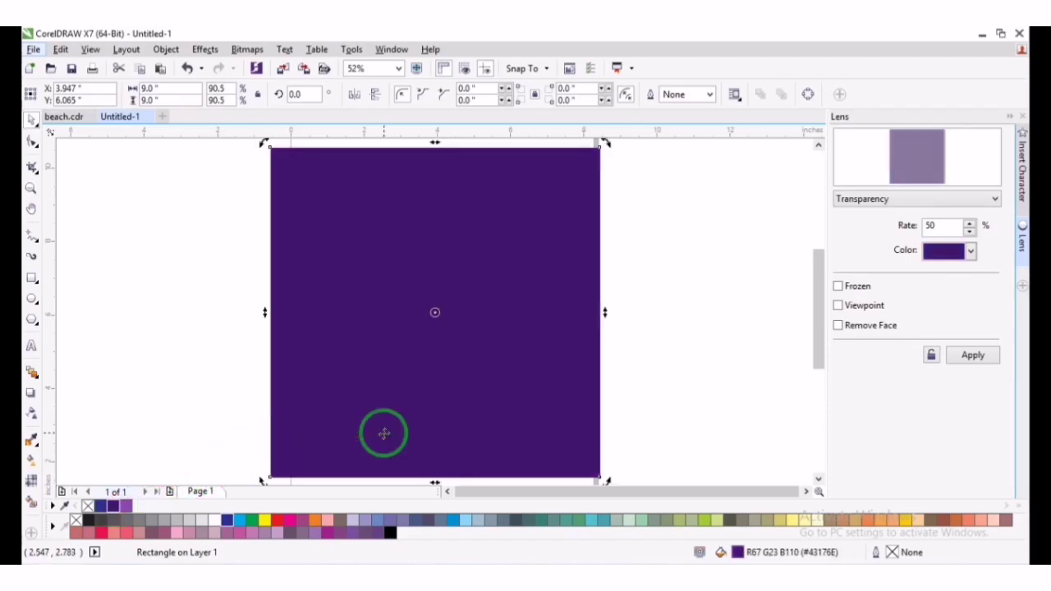
pyautogui.press('F11')
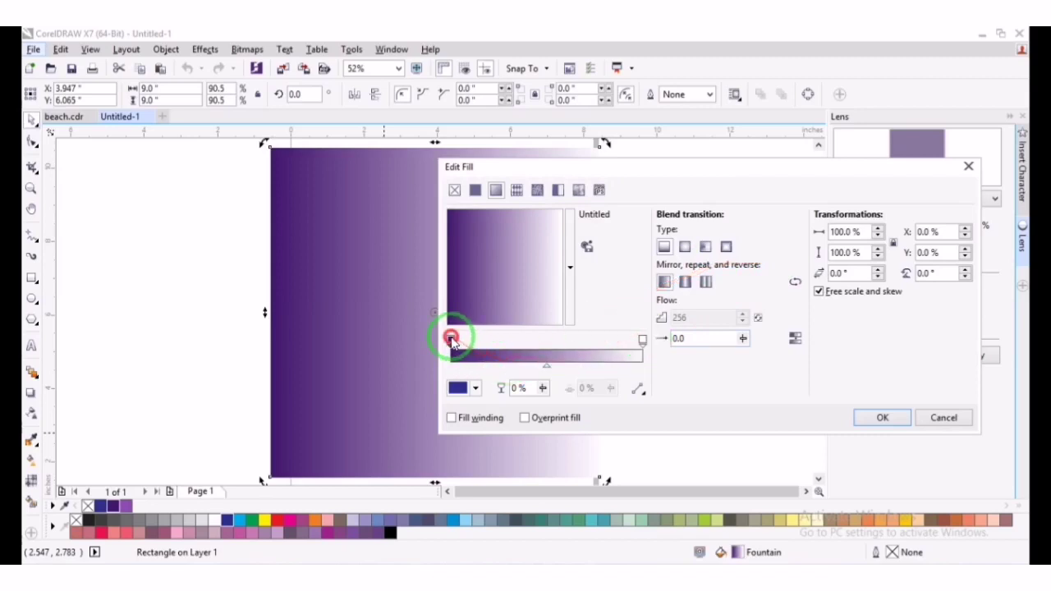
pyautogui.click(643, 341)
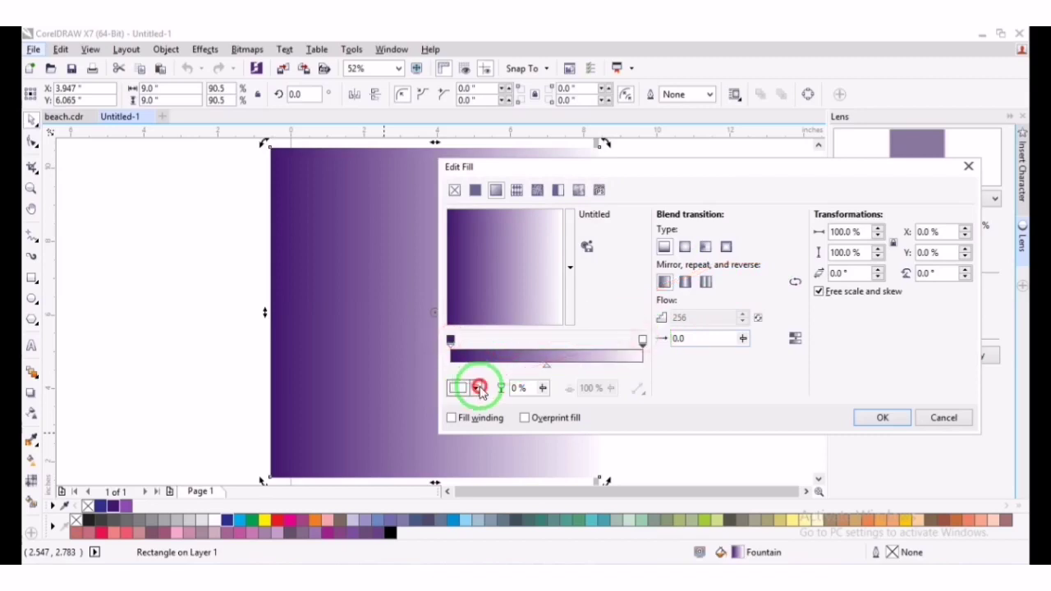
pyautogui.click(476, 388)
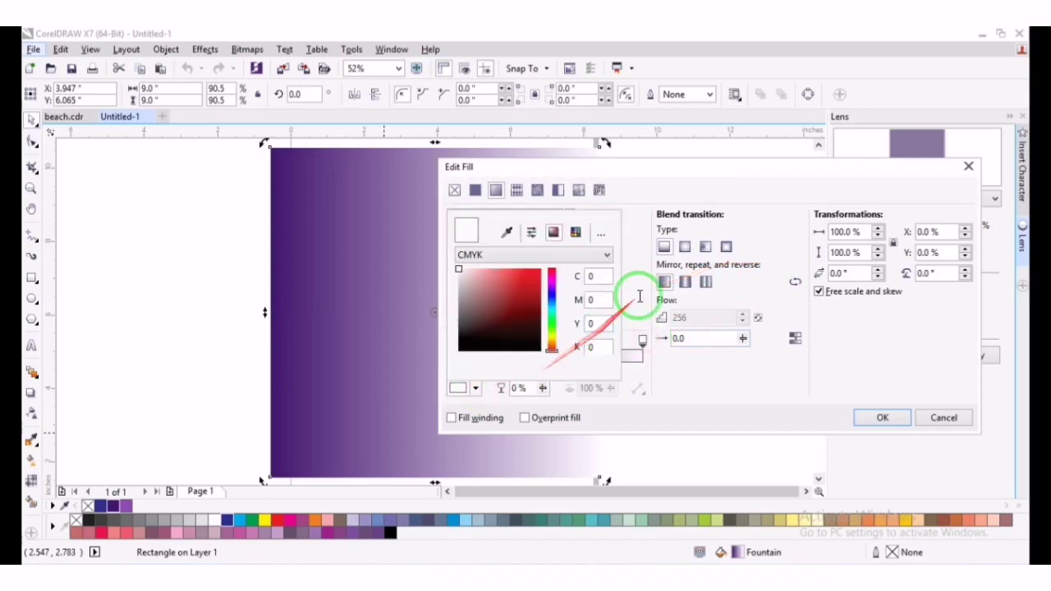
pyautogui.click(507, 232)
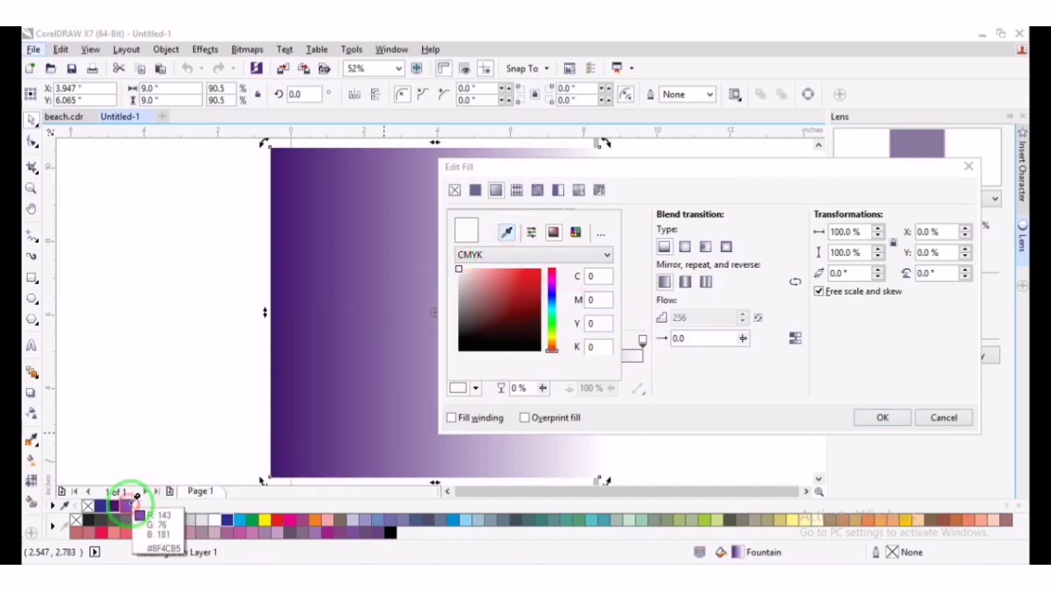
pyautogui.click(136, 497)
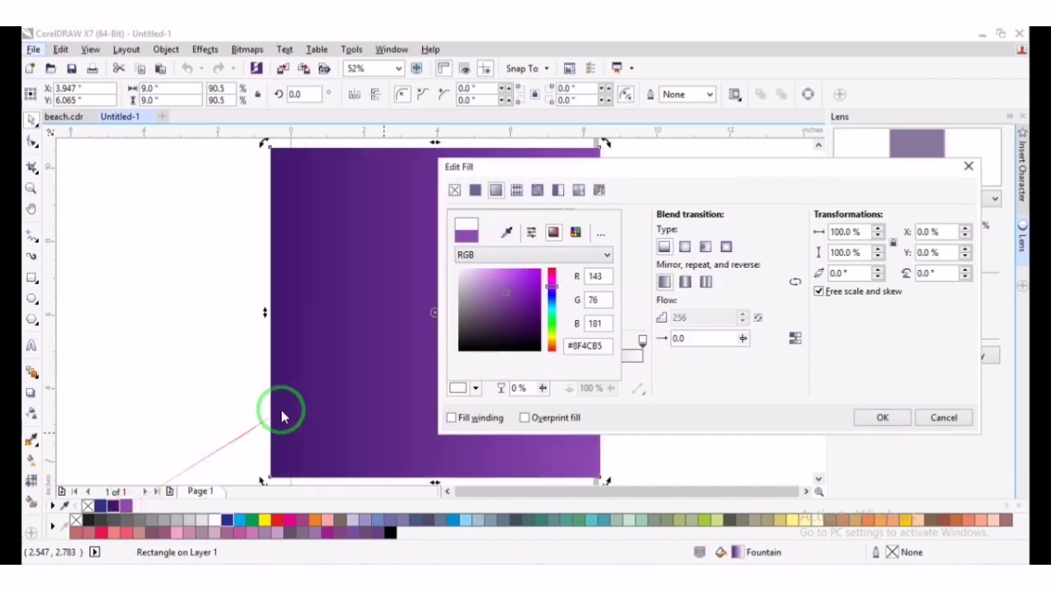
pyautogui.click(872, 423)
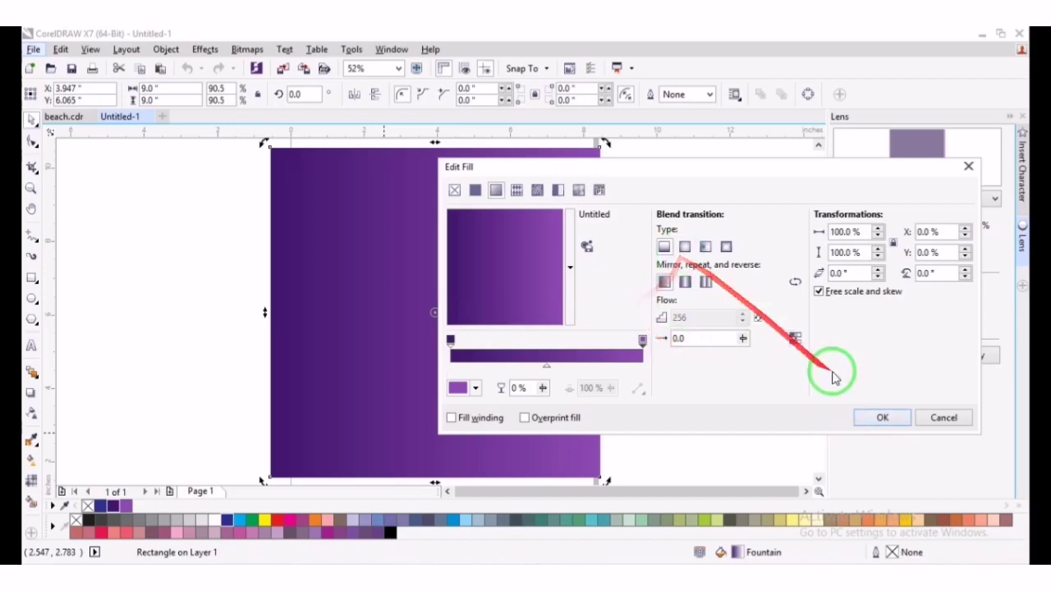
pyautogui.click(877, 417)
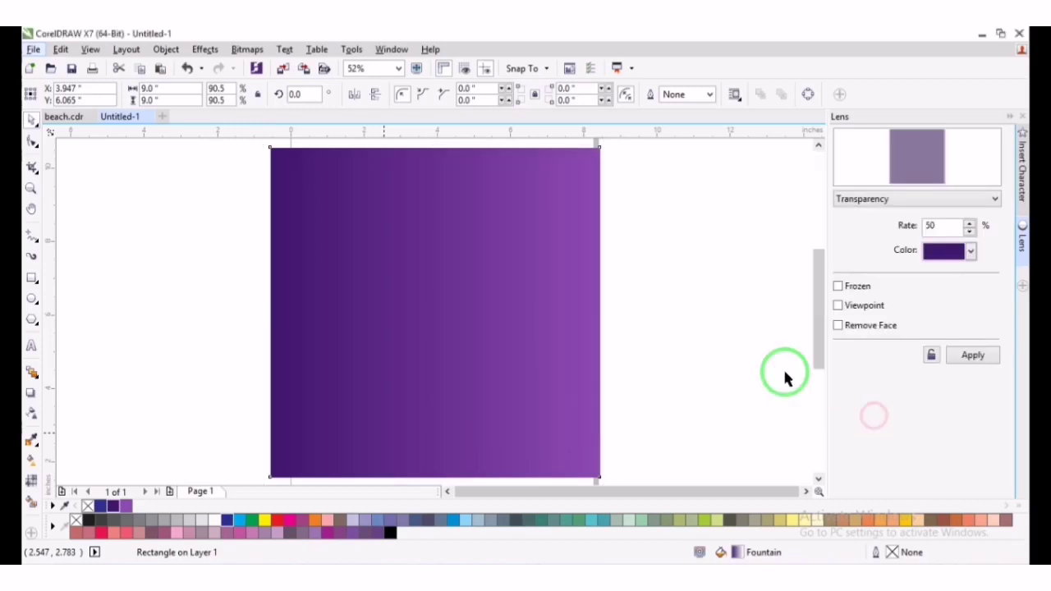
# Add the artistic text "Crotchet" in the blank area beside the purple square
pyautogui.click(636, 302)
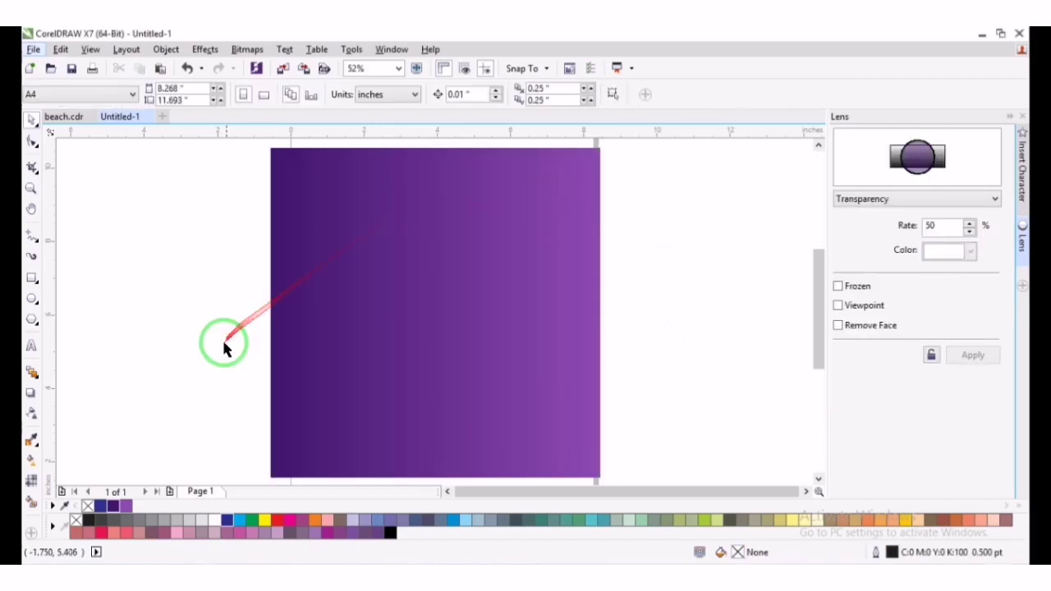
pyautogui.click(31, 346)
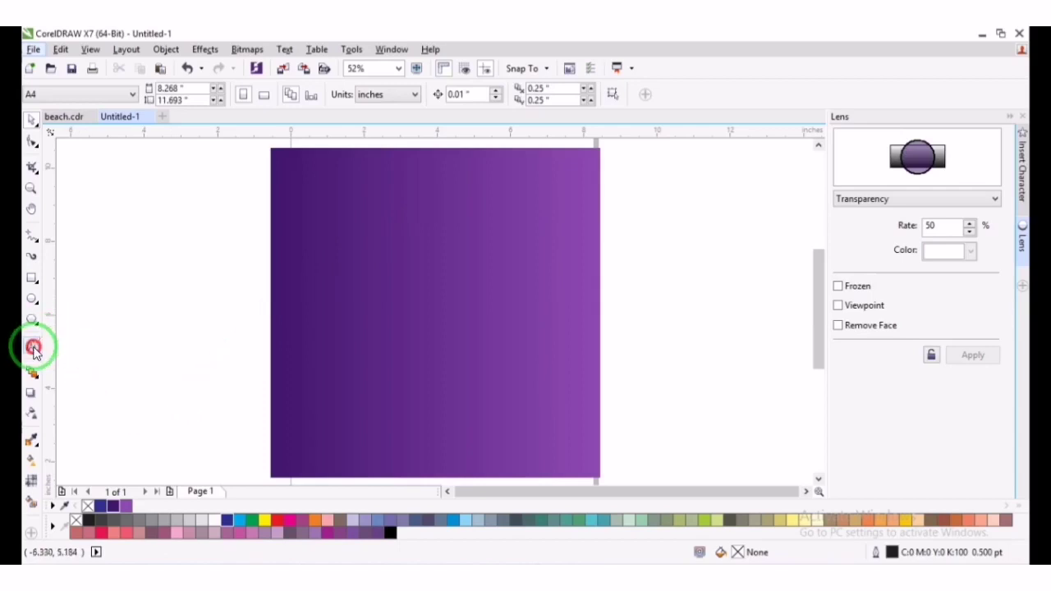
pyautogui.click(157, 294)
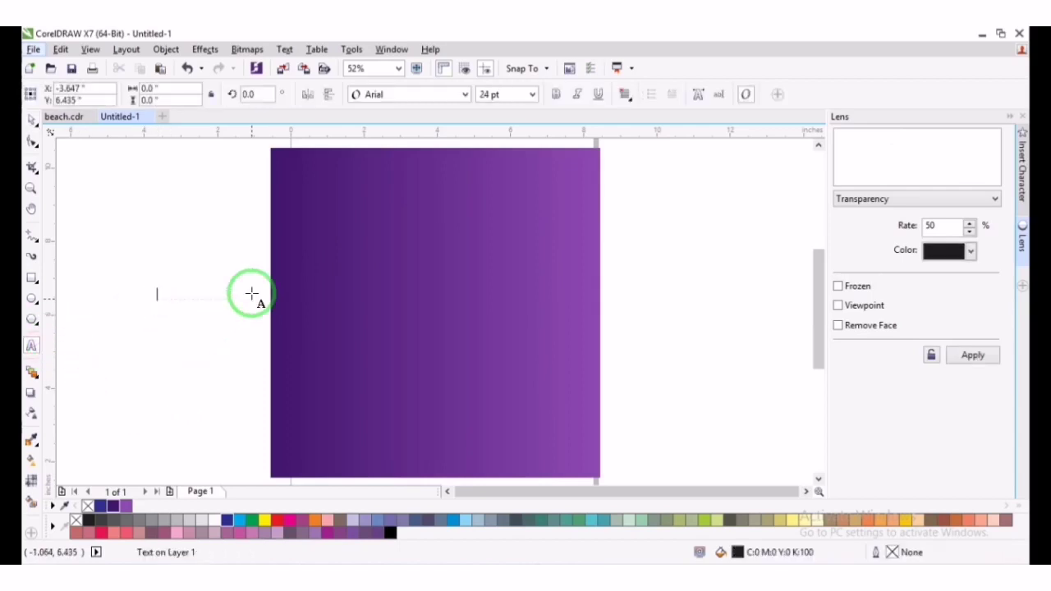
pyautogui.write('C')
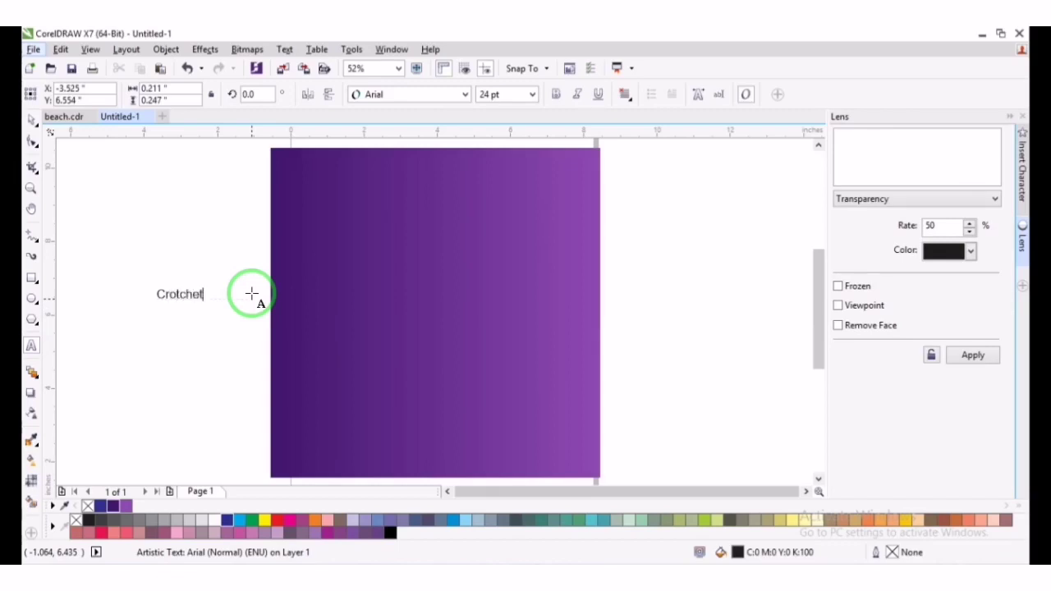
pyautogui.write('rotchet')
pyautogui.hotkey('ctrl', 'space')
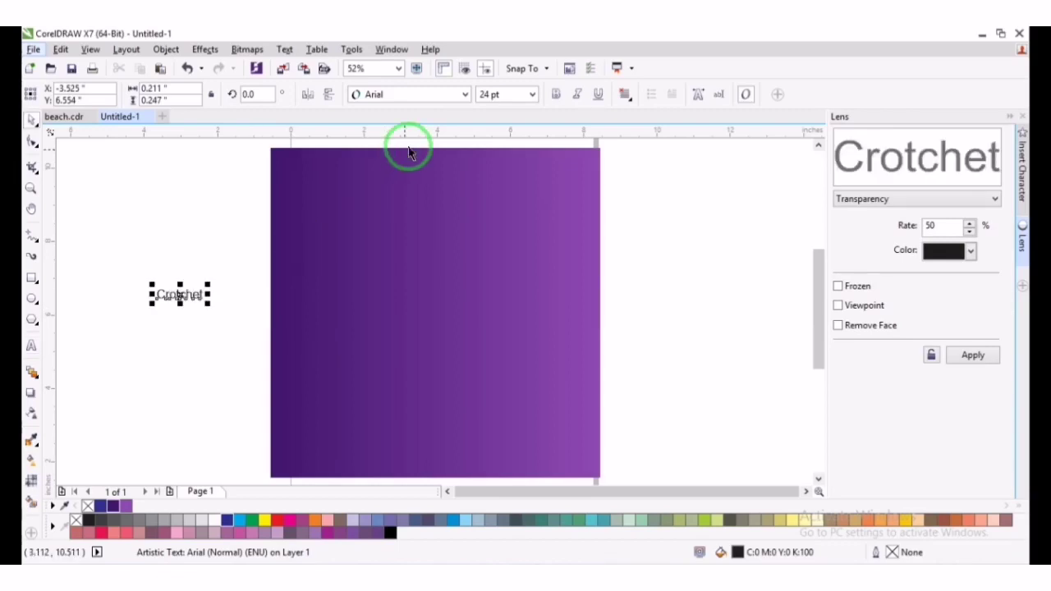
# Set the "Crotchet" text to 89 pt in the Script MT Bold font
pyautogui.click(485, 93)
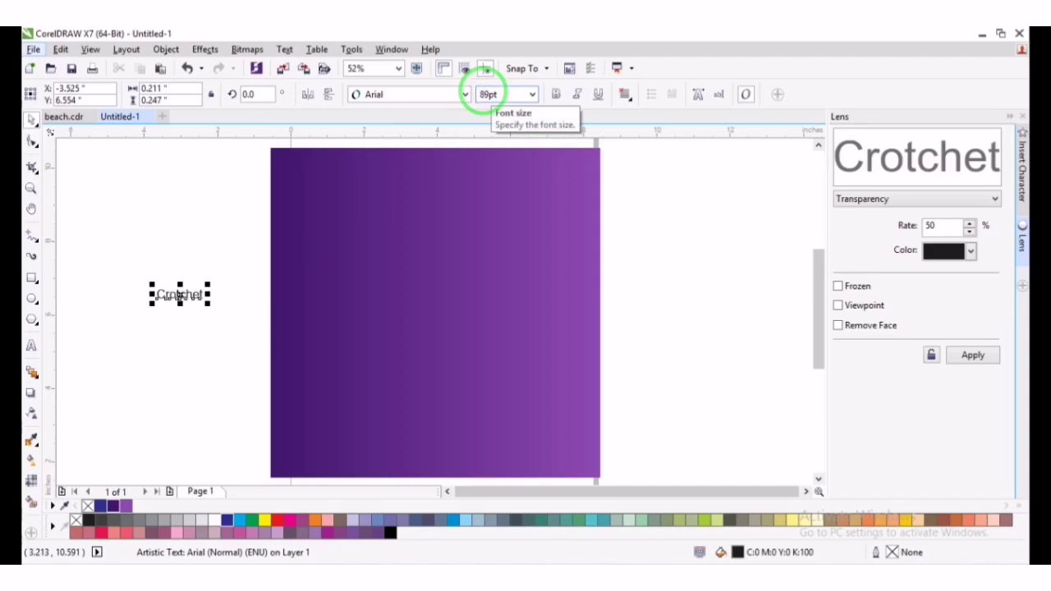
pyautogui.press('Return')
pyautogui.click(465, 95)
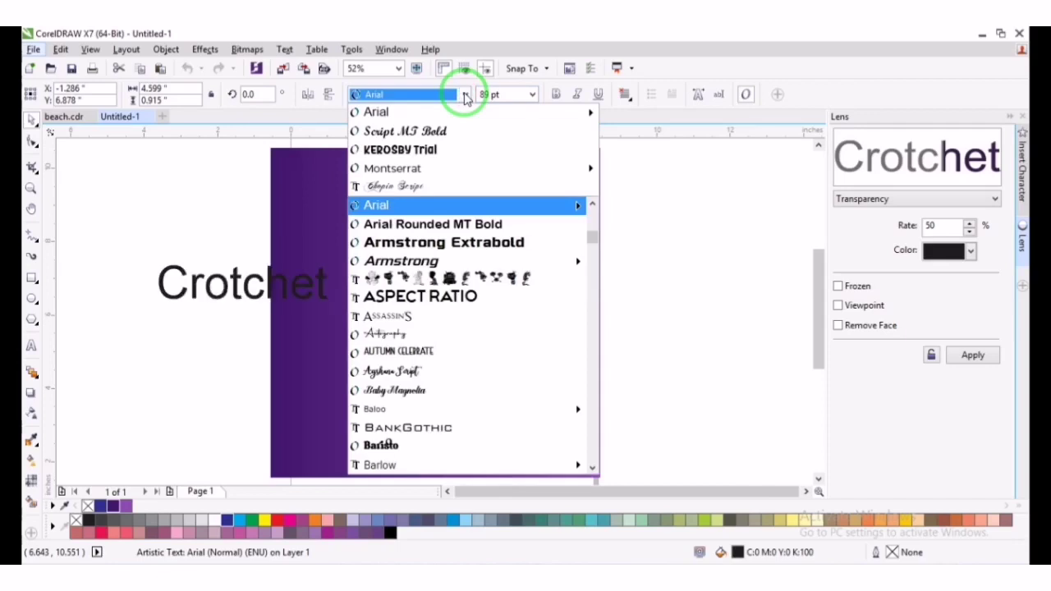
pyautogui.click(455, 130)
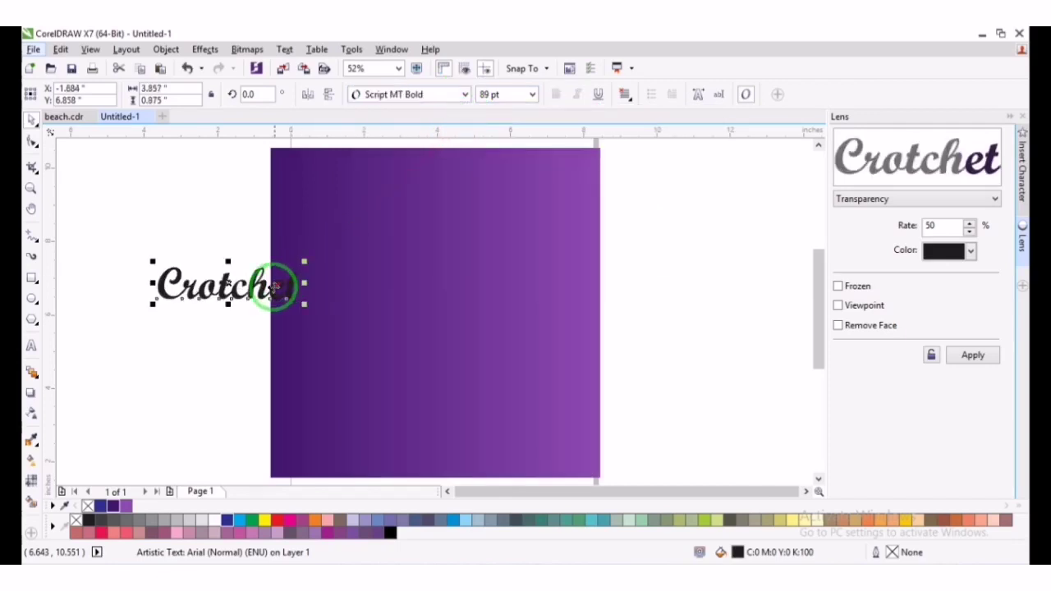
# Move the "Crotchet" heading to the square's upper-right area and fill it with white
pyautogui.moveTo(277, 285); pyautogui.dragTo(542, 213)
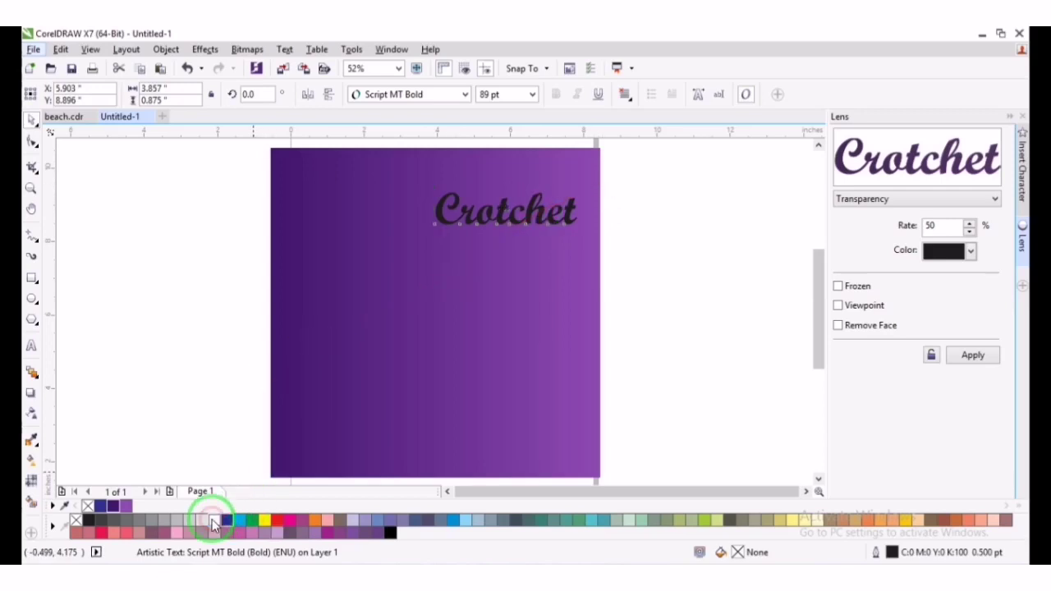
pyautogui.click(215, 520)
pyautogui.moveTo(539, 216); pyautogui.dragTo(534, 209)
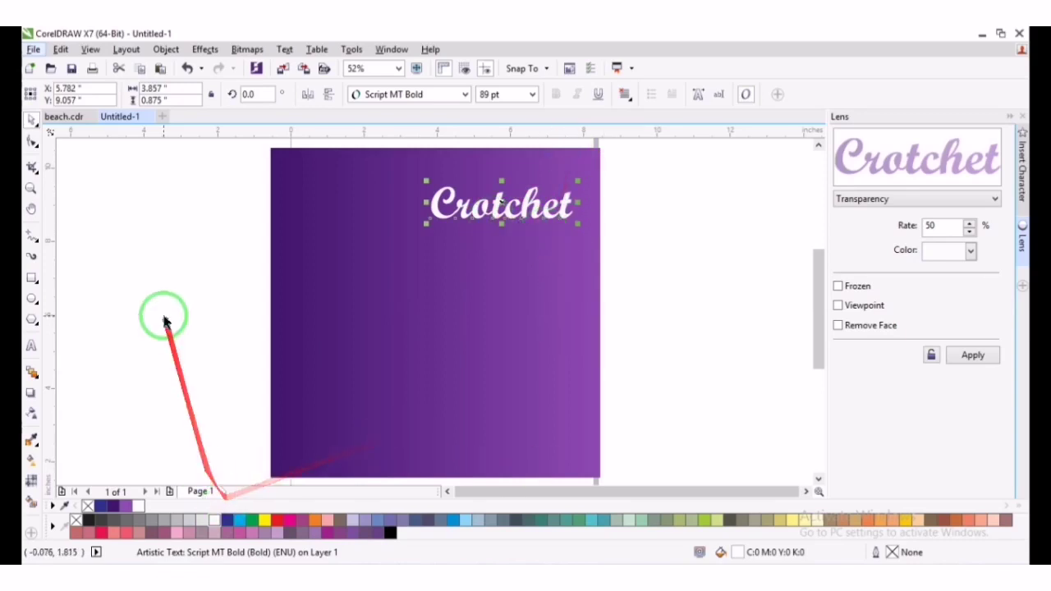
# Bring picture 7 from the BOOK COVER folder into the drawing and scale it down to about 65%, trying a horizontal mirror
pyautogui.click(81, 584)
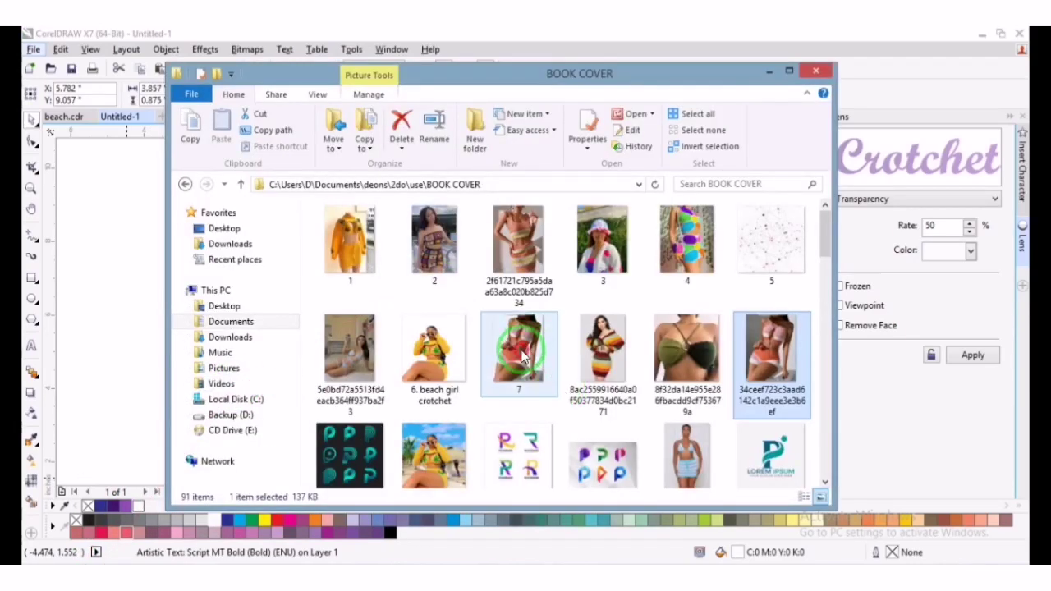
pyautogui.moveTo(522, 354); pyautogui.dragTo(106, 291)
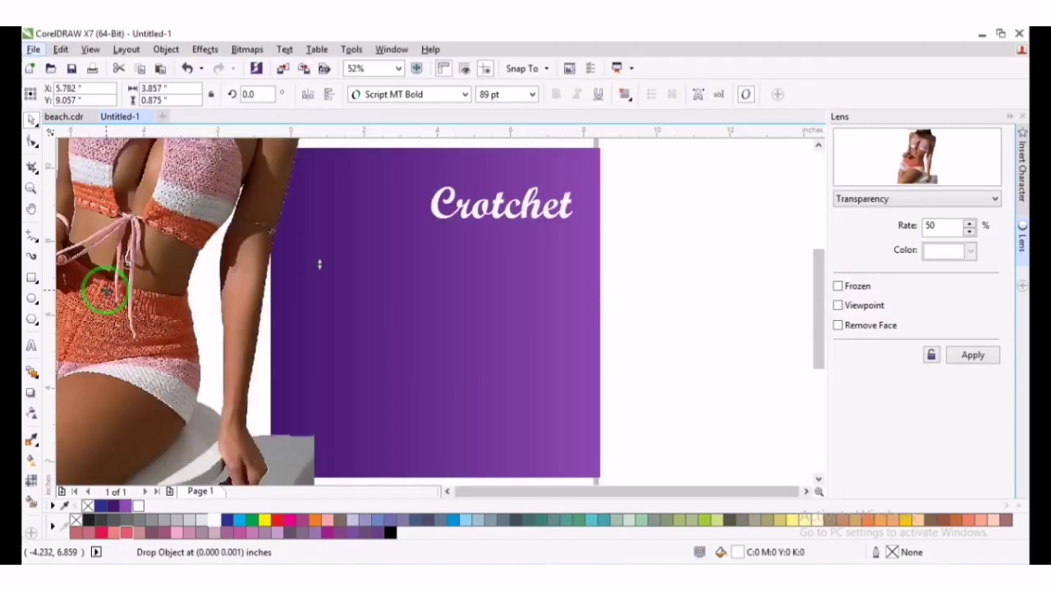
pyautogui.press('F4')
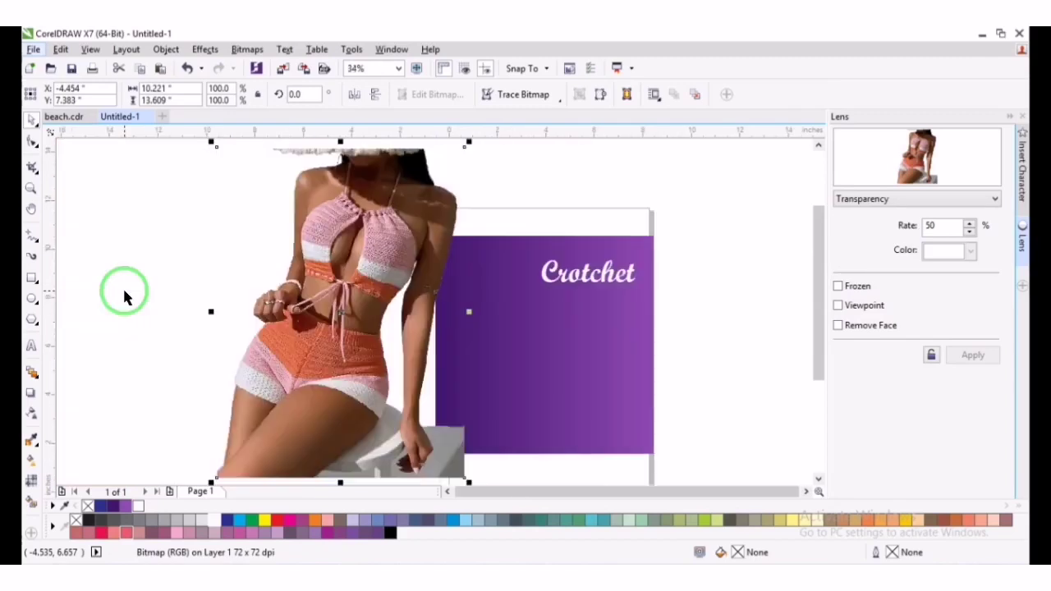
pyautogui.moveTo(467, 148); pyautogui.dragTo(425, 199)
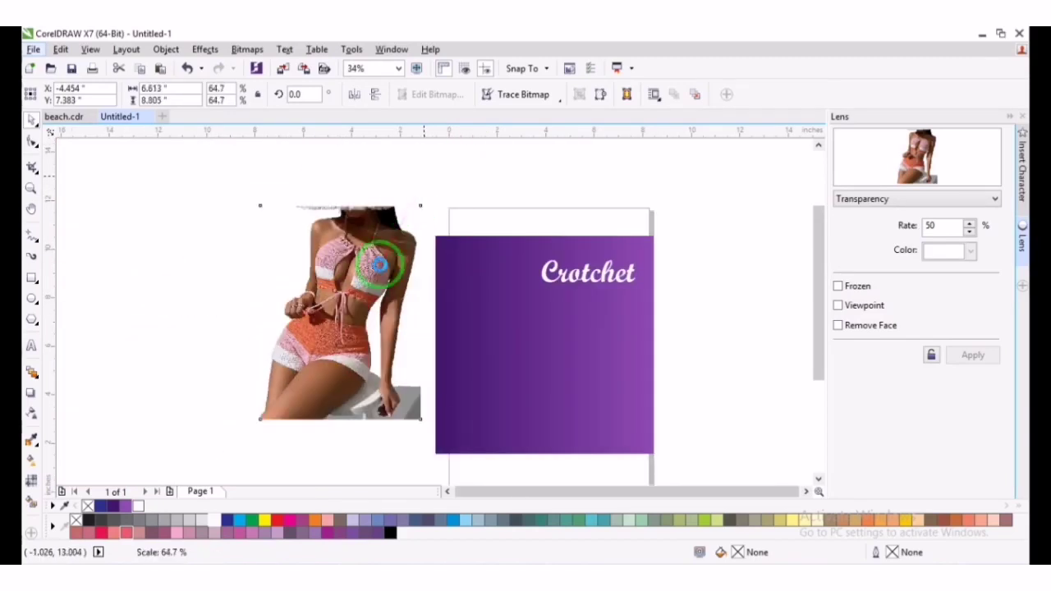
pyautogui.click(351, 96)
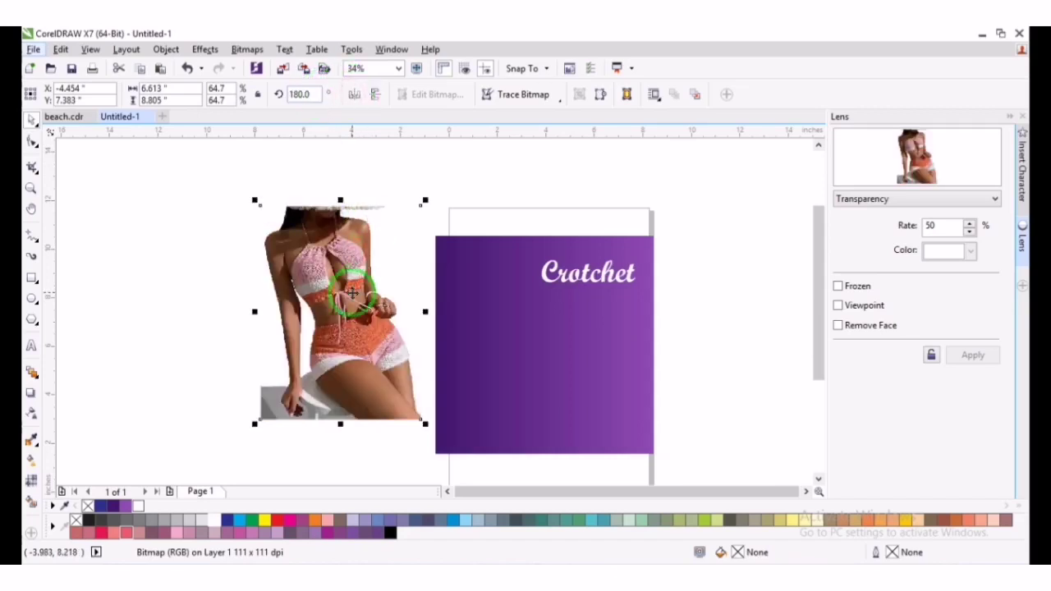
# PowerClip the model photo inside the purple gradient square
pyautogui.rightClick(397, 342)
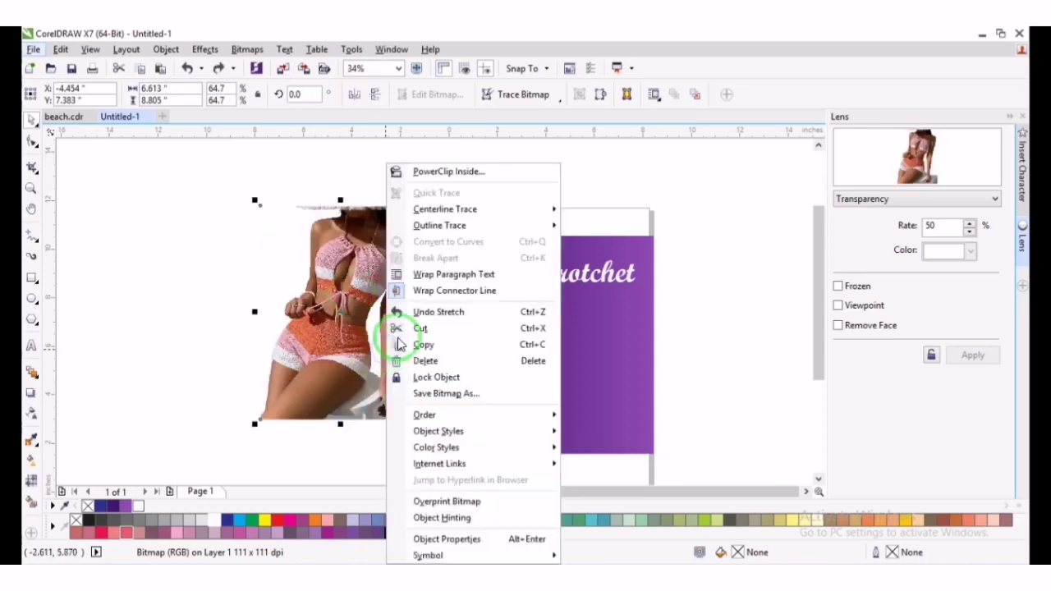
pyautogui.click(450, 171)
pyautogui.click(479, 247)
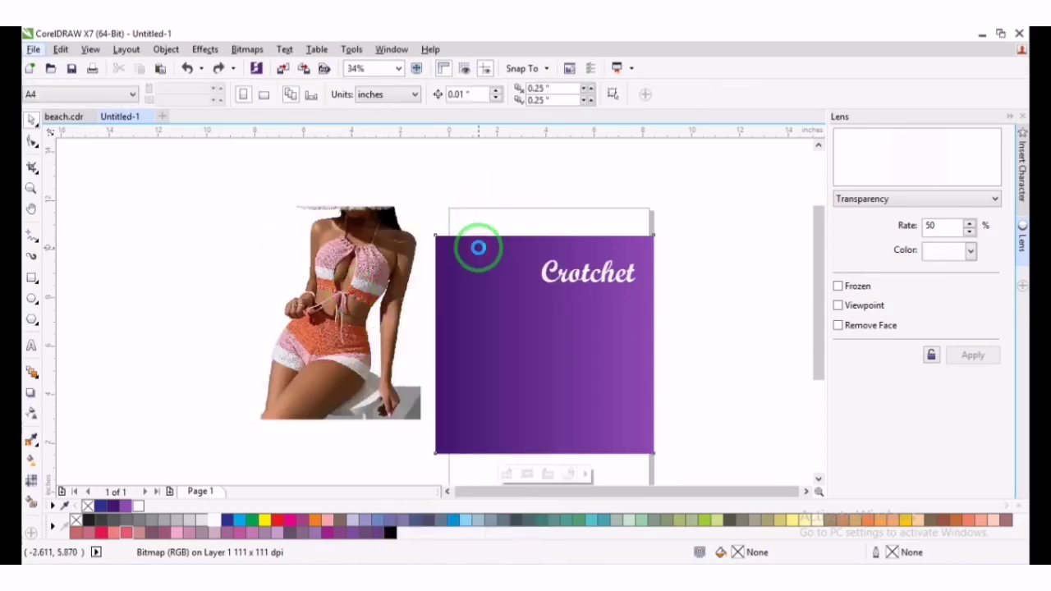
# Edit the PowerClip contents, shifting the model photo toward the square's left side and enlarging it to about 71%
pyautogui.click(566, 354)
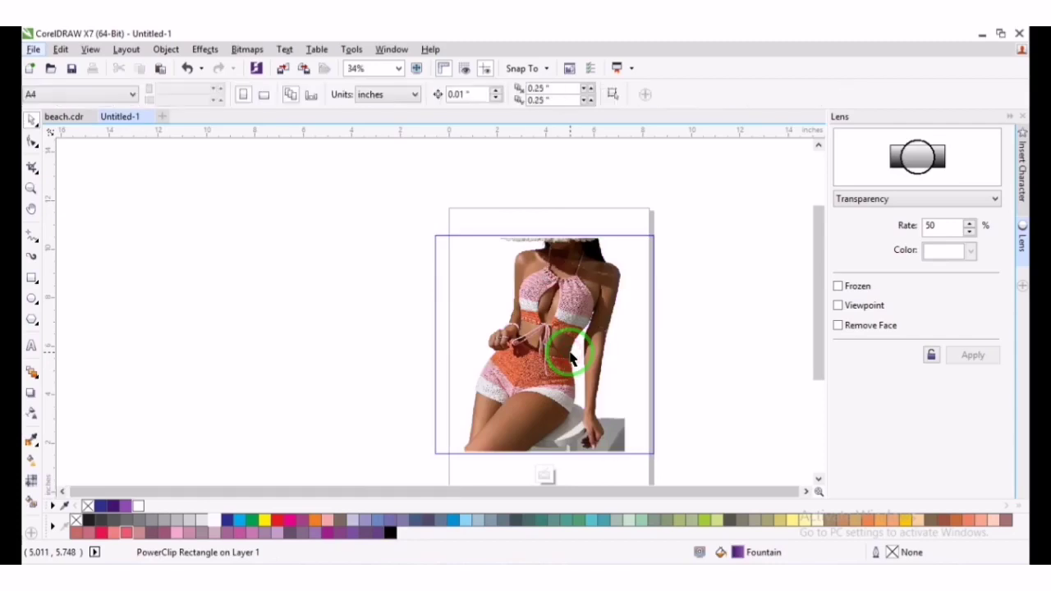
pyautogui.moveTo(561, 355); pyautogui.dragTo(524, 345)
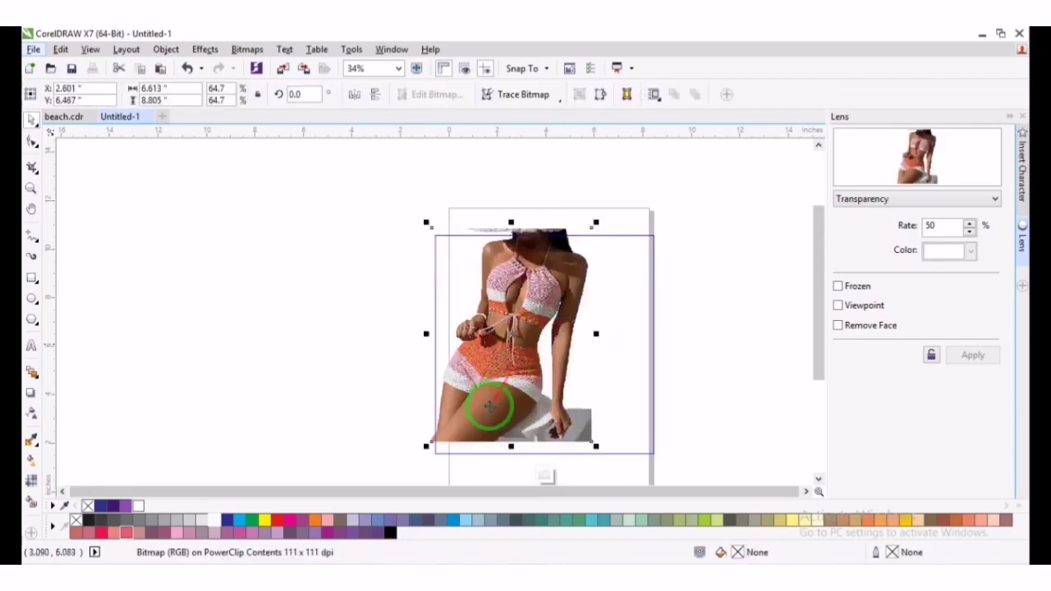
pyautogui.moveTo(425, 446); pyautogui.dragTo(403, 468)
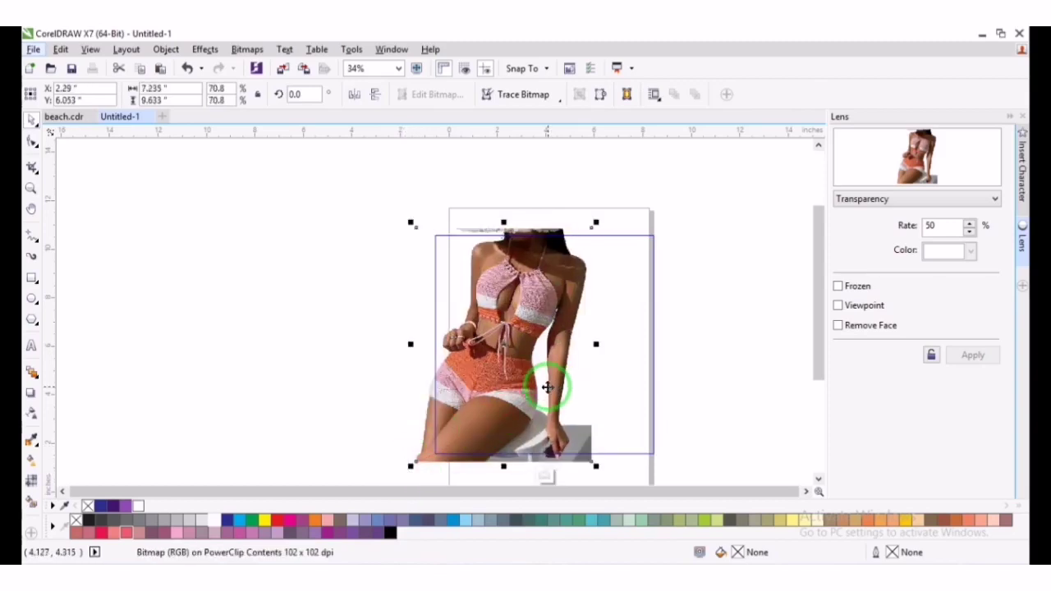
pyautogui.click(715, 244)
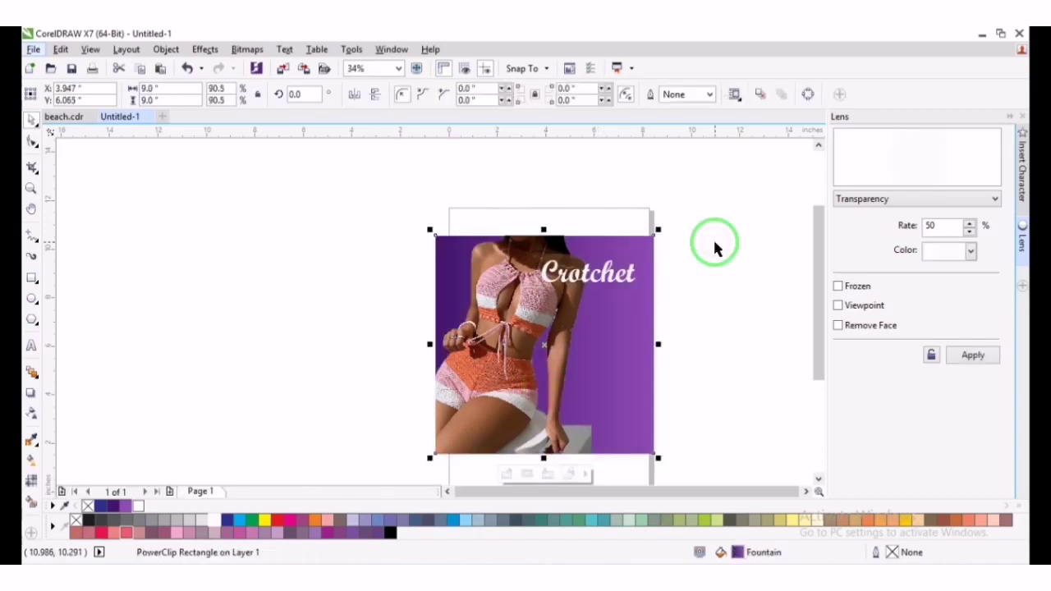
# Shrink the "Crotchet" heading to about 78 pt and move it closer to the square's right edge
pyautogui.click(615, 281)
pyautogui.click(591, 278)
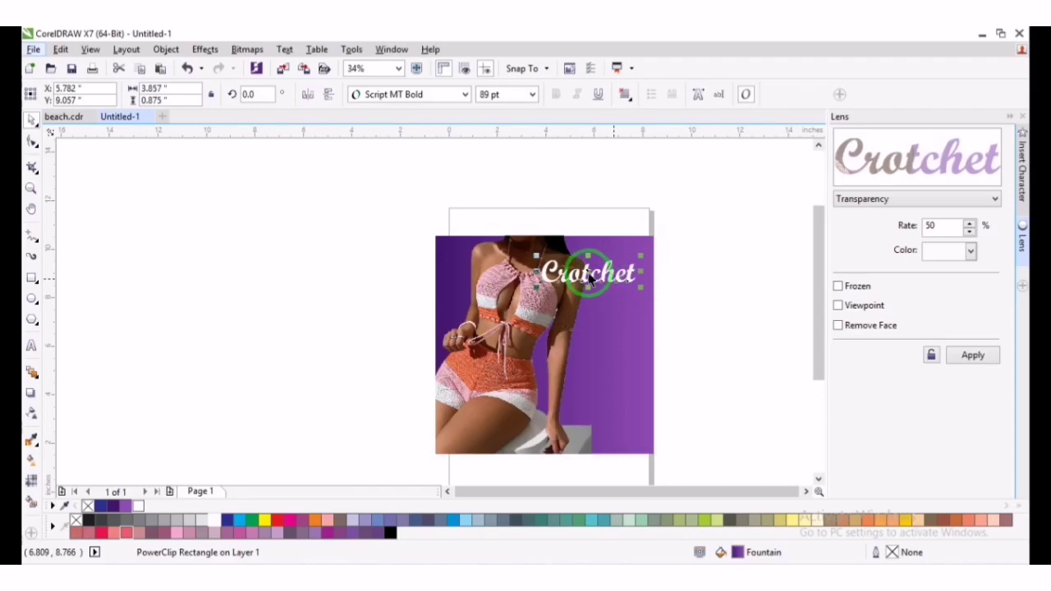
pyautogui.moveTo(588, 272); pyautogui.dragTo(628, 281)
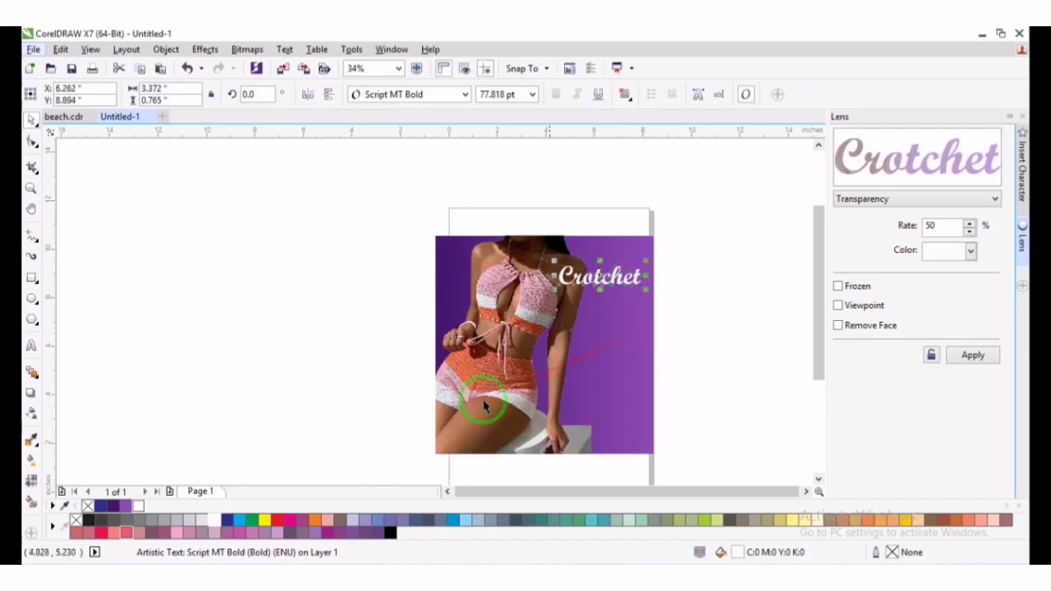
# Outline the "Crotchet" heading in the light purple #8F4CB5
pyautogui.rightClick(126, 506)
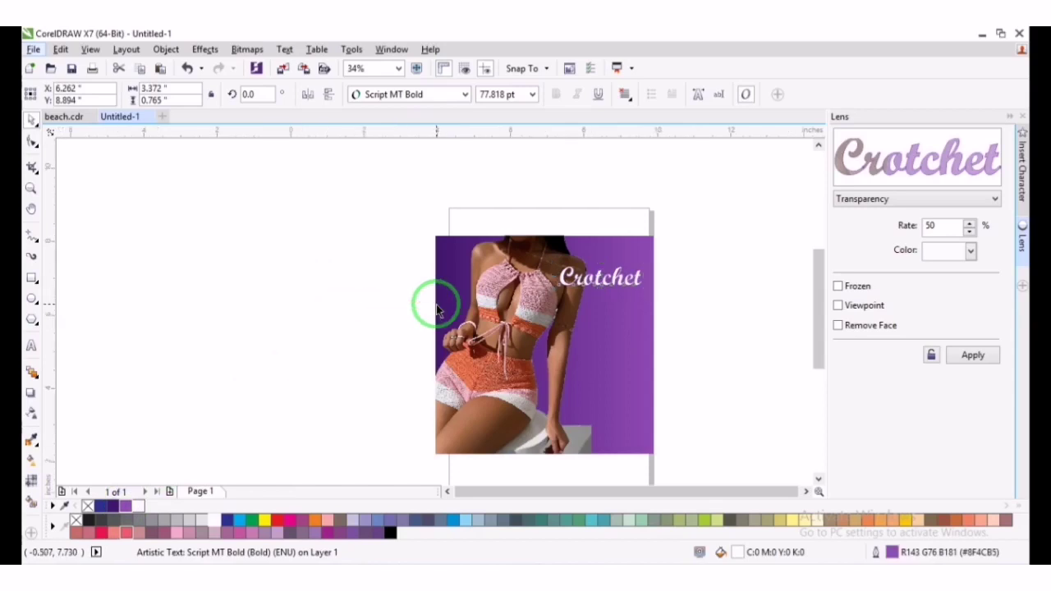
pyautogui.scroll(1, 437, 310)
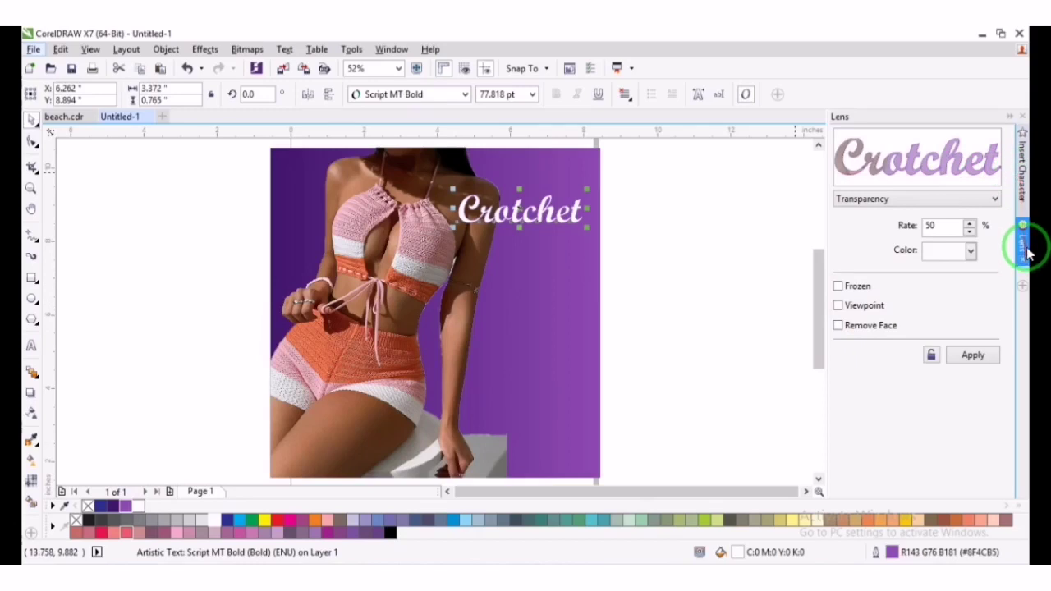
pyautogui.click(285, 50)
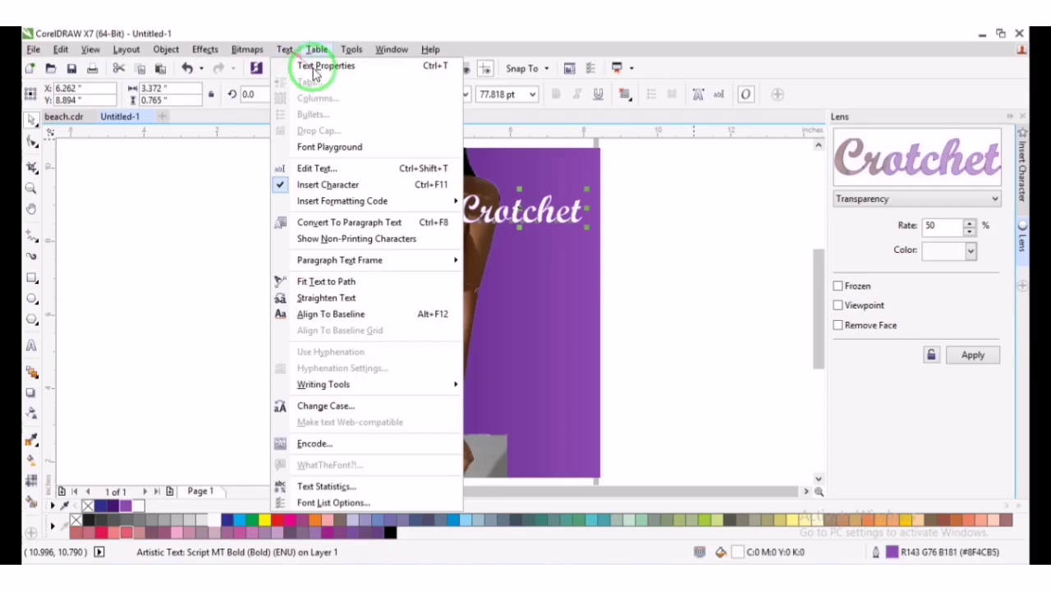
pyautogui.click(322, 69)
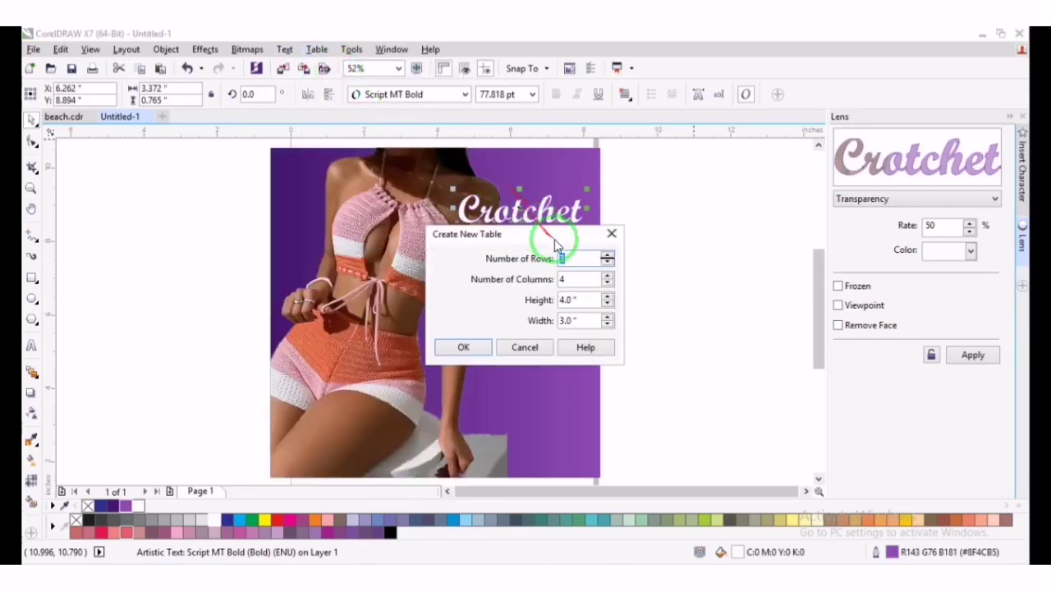
pyautogui.click(537, 348)
# Set the outline width of the "Crotchet" heading to 4.0 pt in its character properties
pyautogui.click(283, 49)
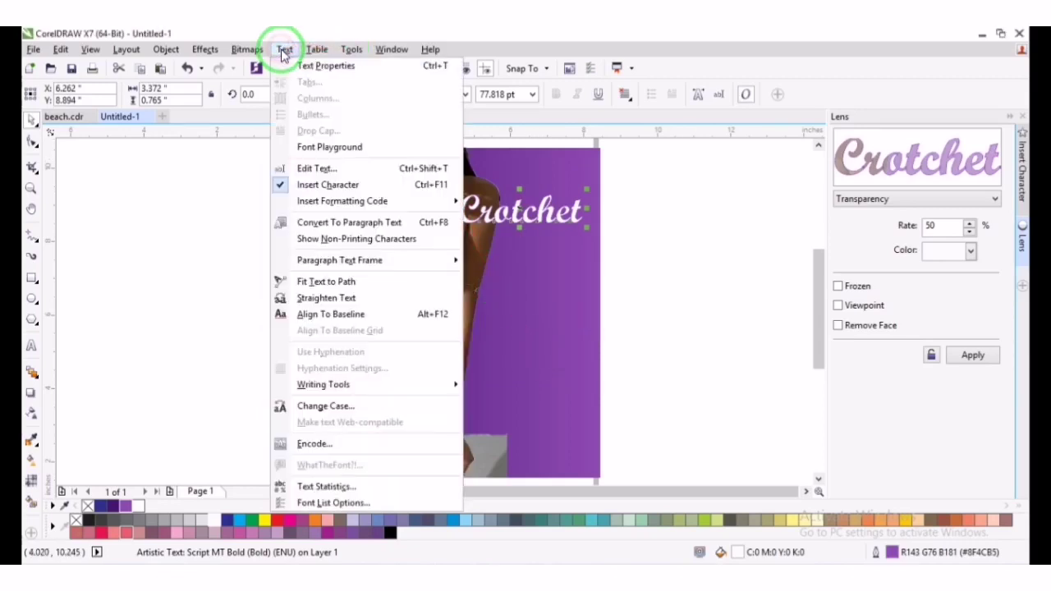
pyautogui.click(300, 65)
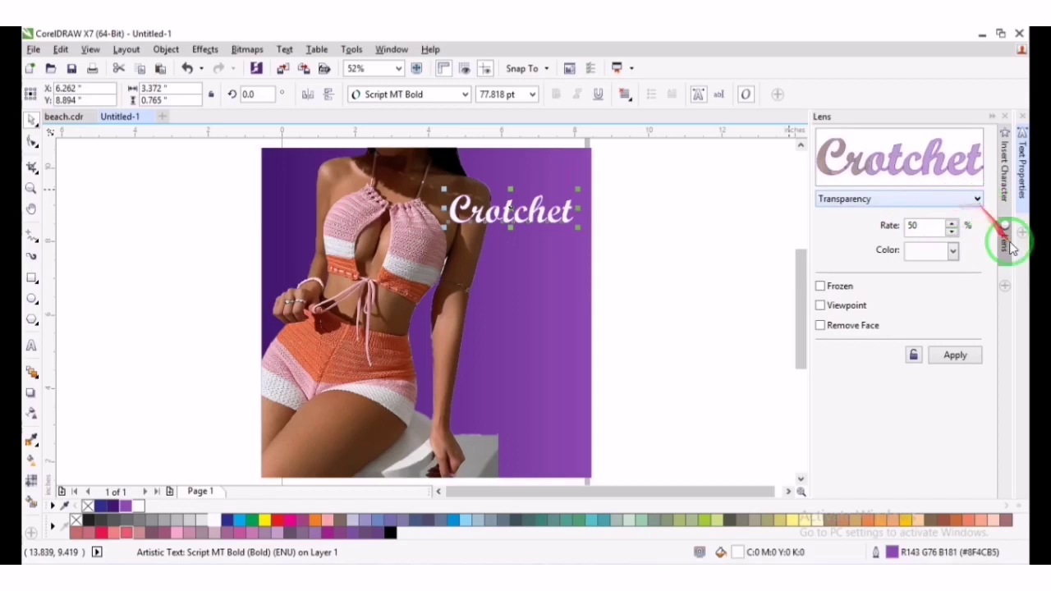
pyautogui.click(992, 116)
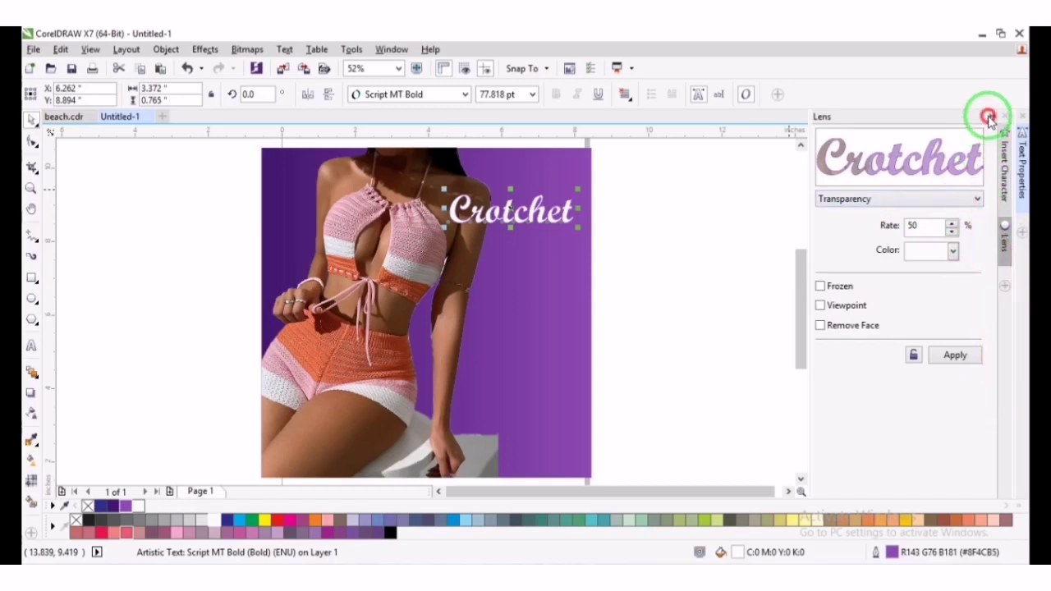
pyautogui.click(1019, 170)
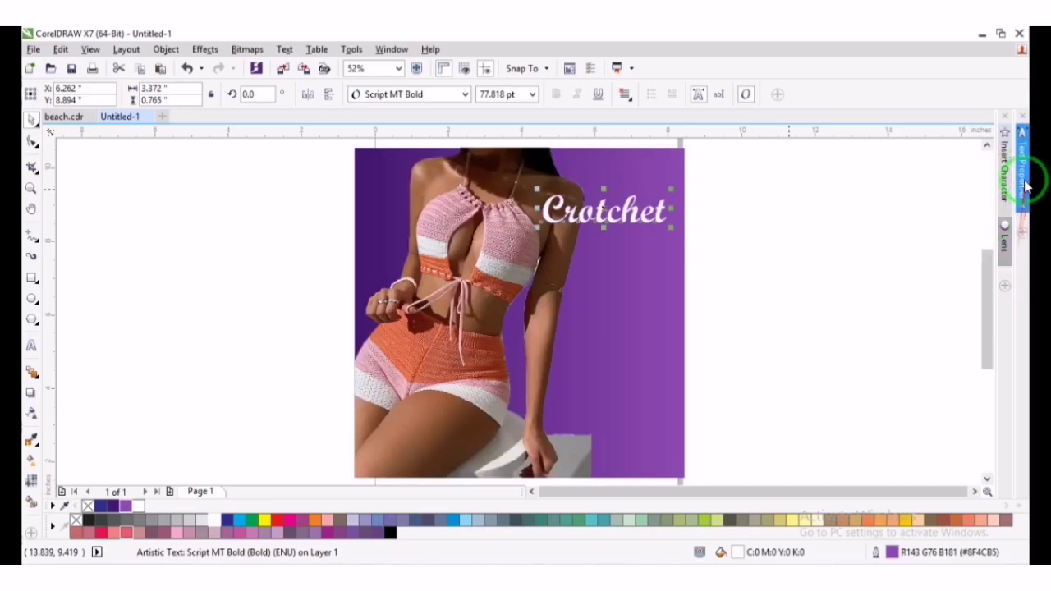
pyautogui.click(1024, 182)
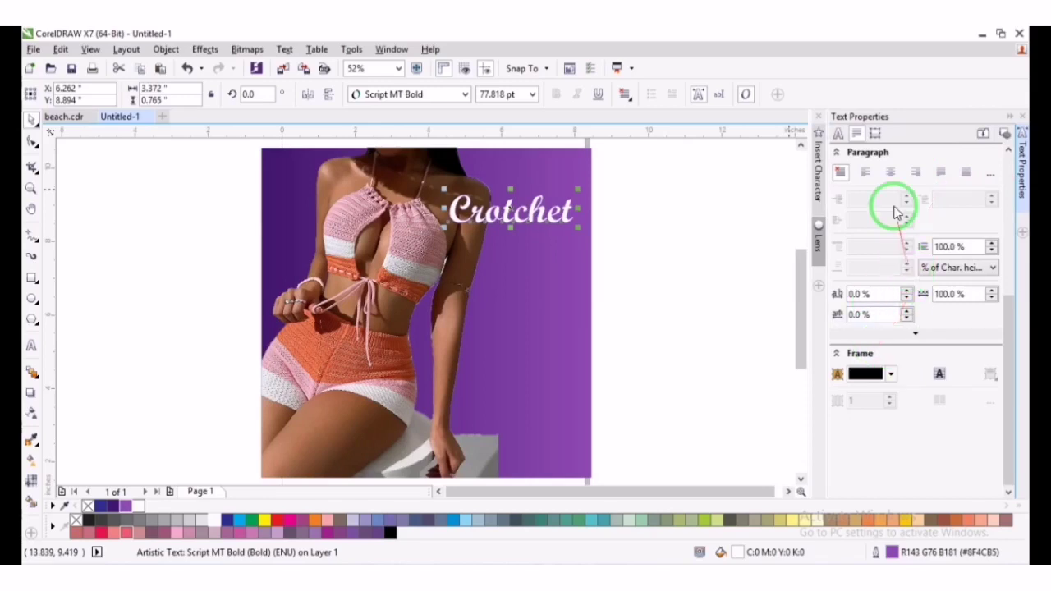
pyautogui.click(838, 134)
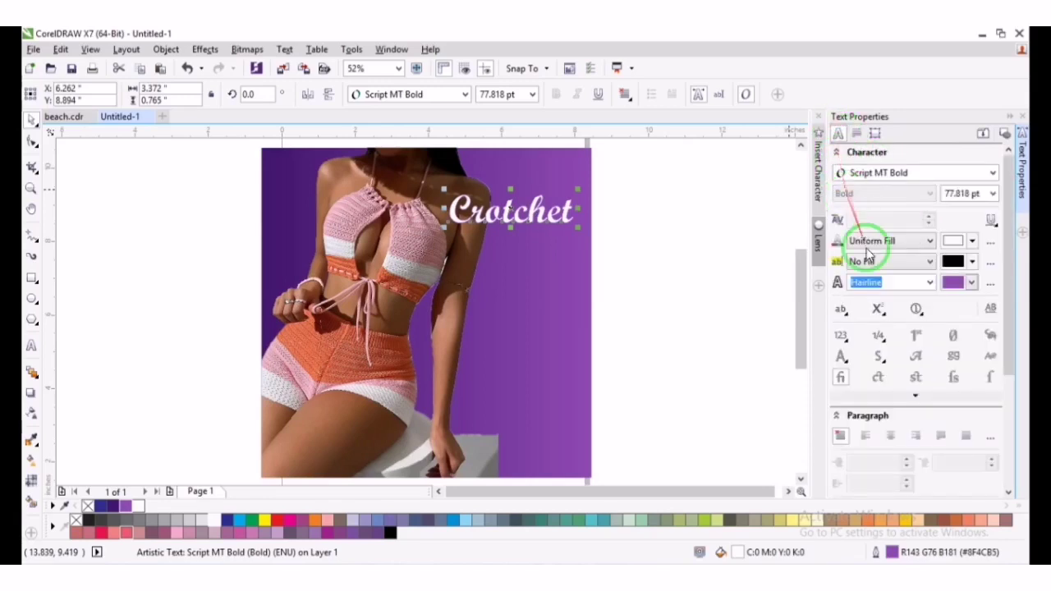
pyautogui.click(931, 282)
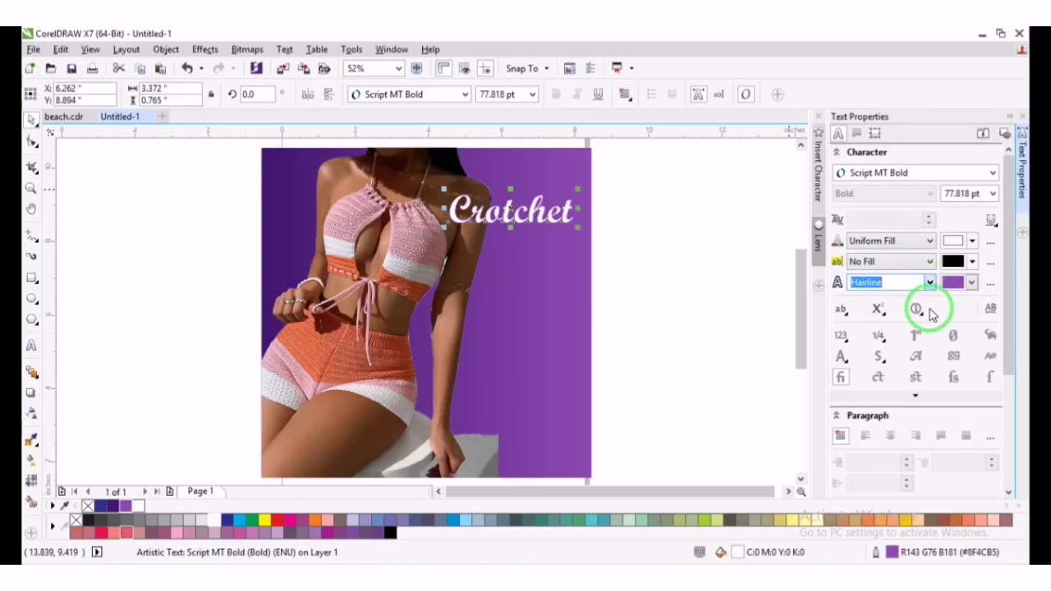
pyautogui.click(931, 283)
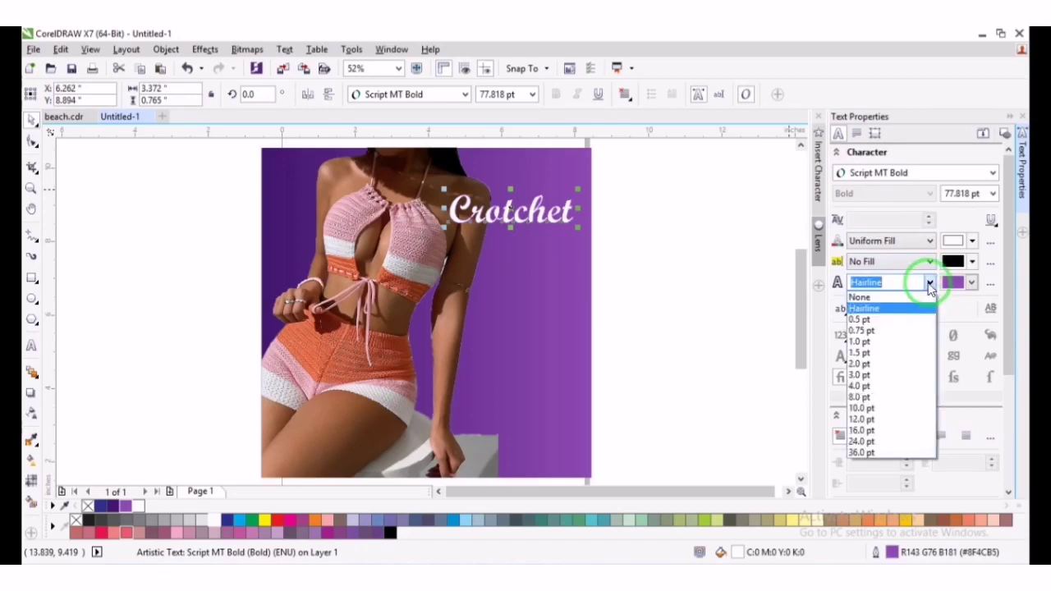
pyautogui.click(879, 388)
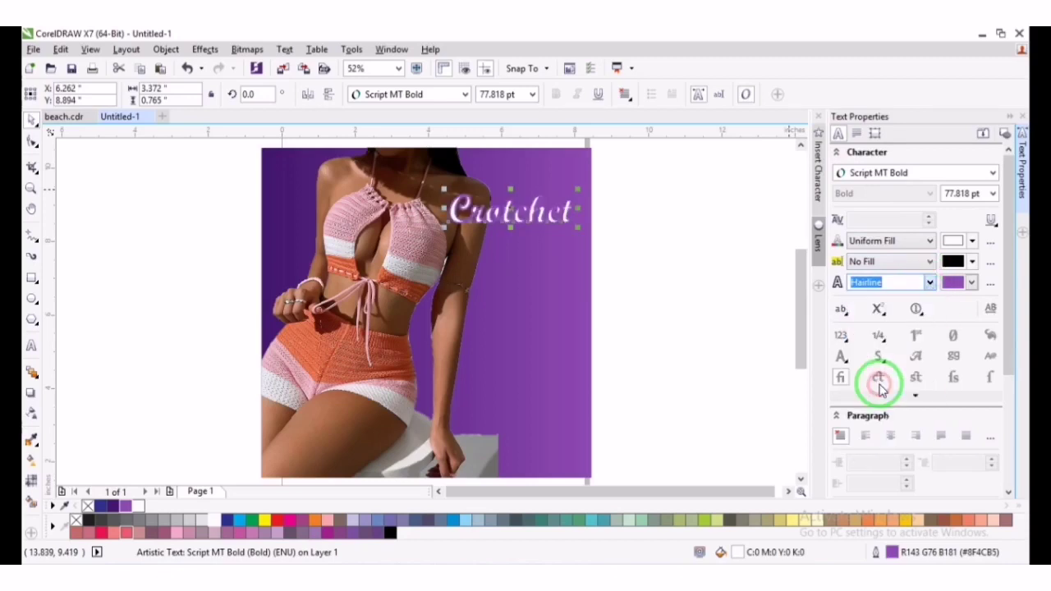
# Place the "Crotchet" heading's purple outline behind its fill
pyautogui.click(987, 286)
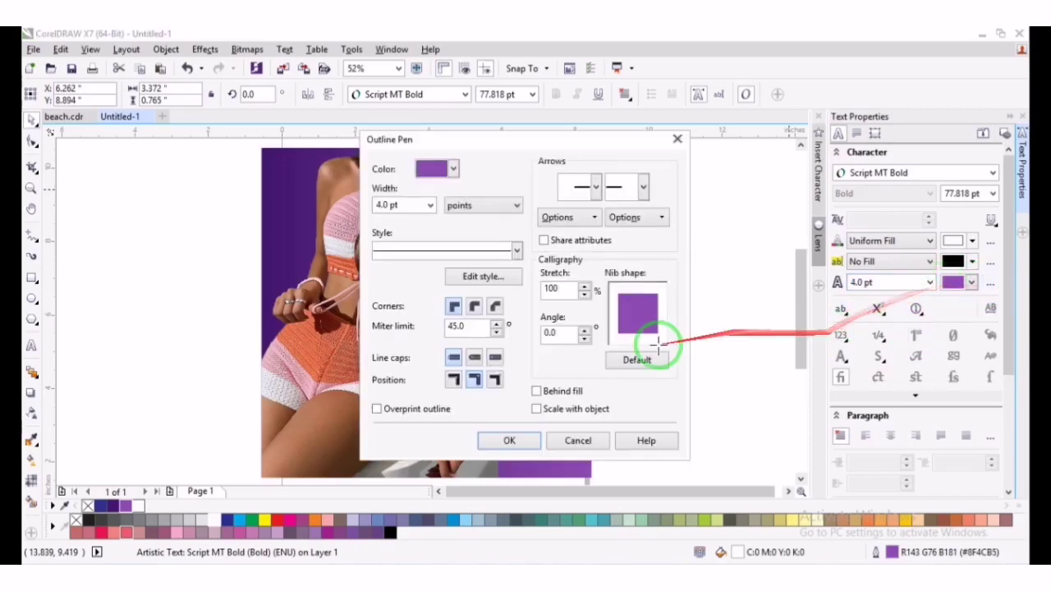
pyautogui.click(550, 392)
pyautogui.click(516, 440)
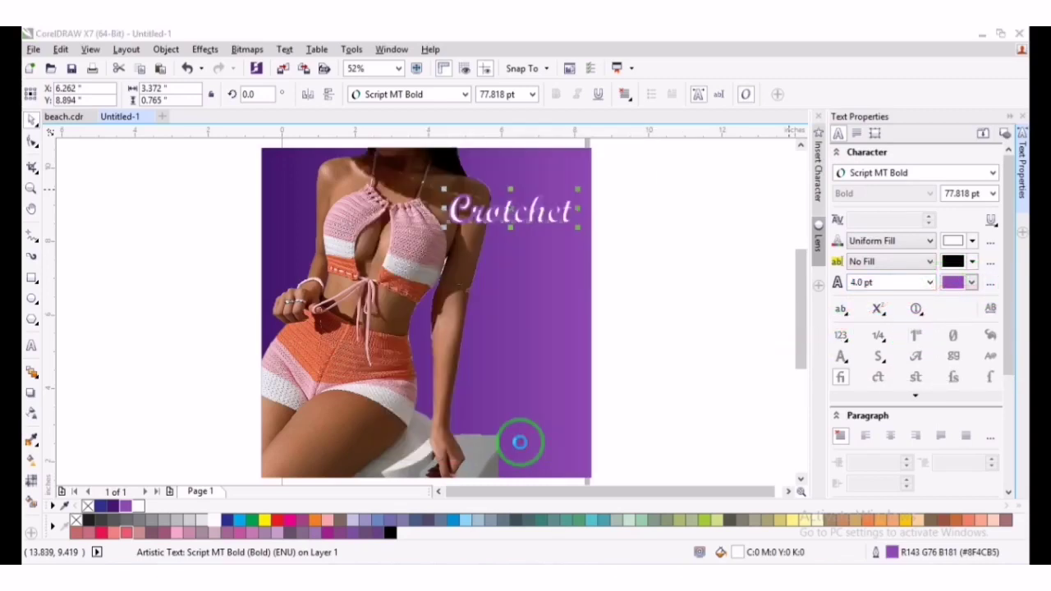
pyautogui.click(617, 207)
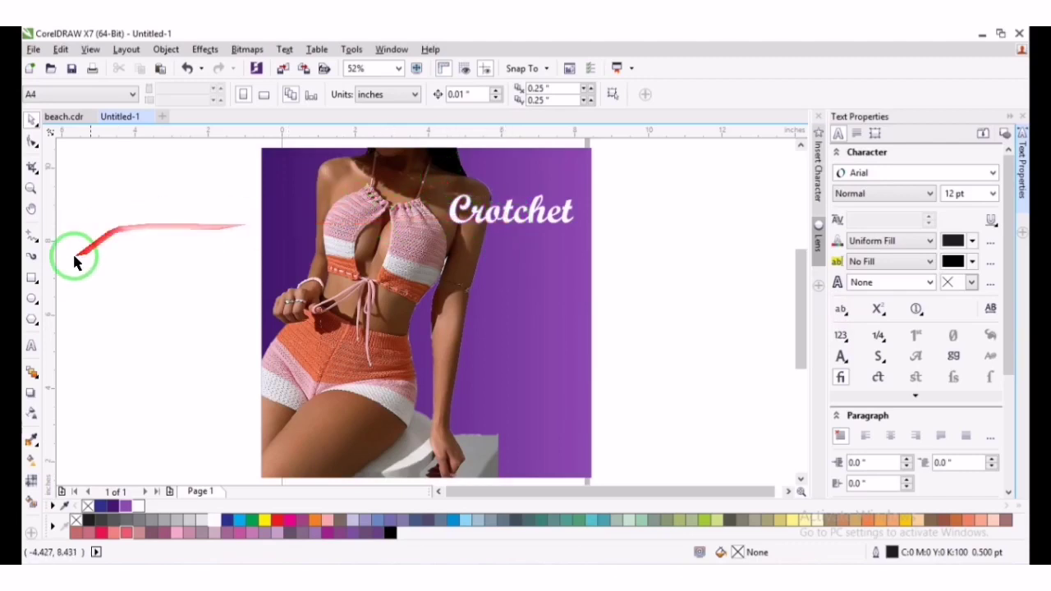
# Add the artistic text "Beach Party" and position it directly below the "Crotchet" heading
pyautogui.click(31, 347)
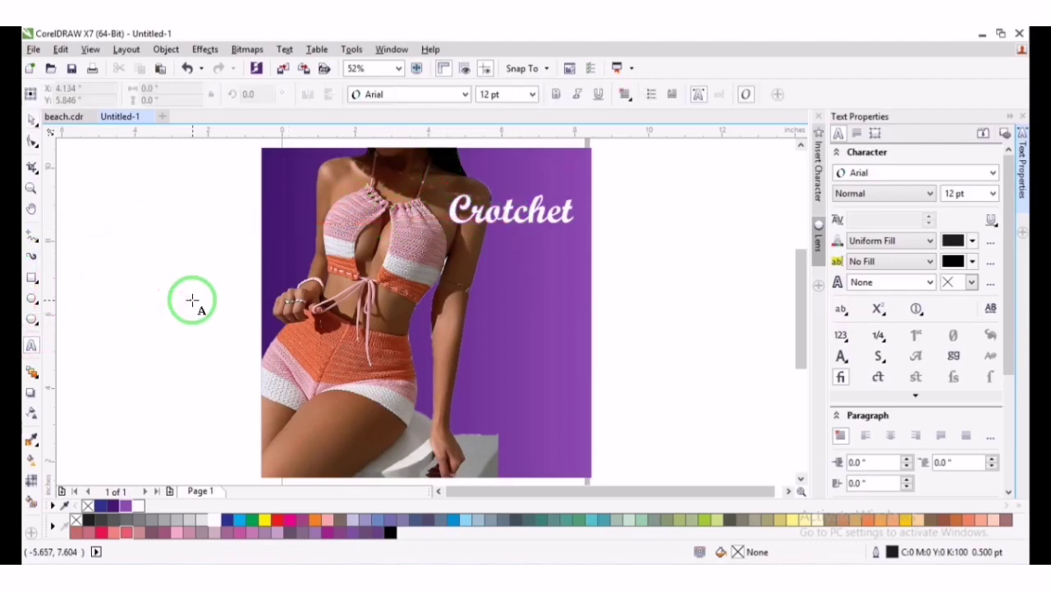
pyautogui.click(256, 287)
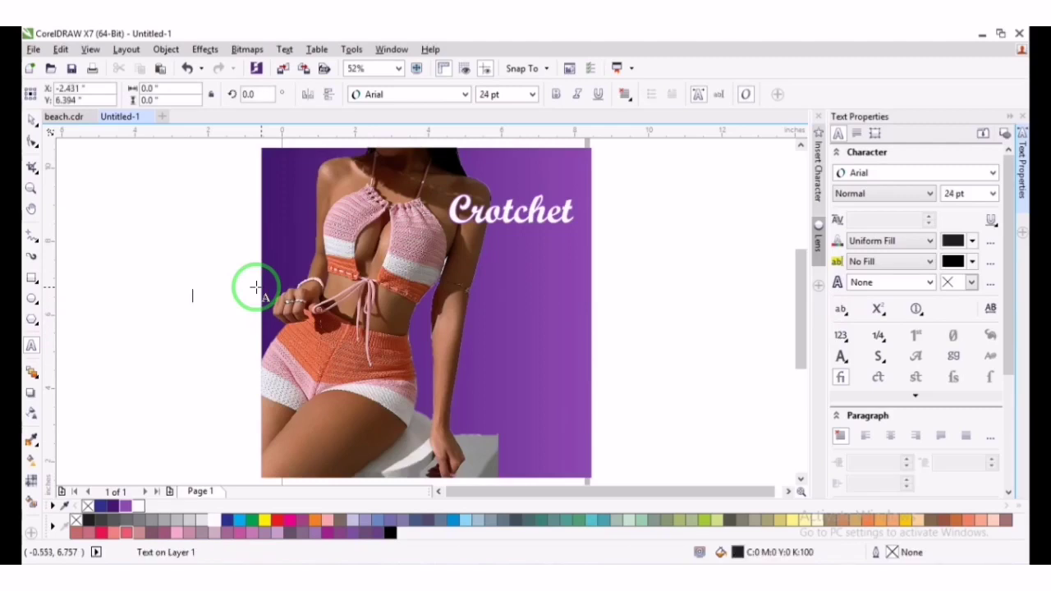
pyautogui.write('BEa')
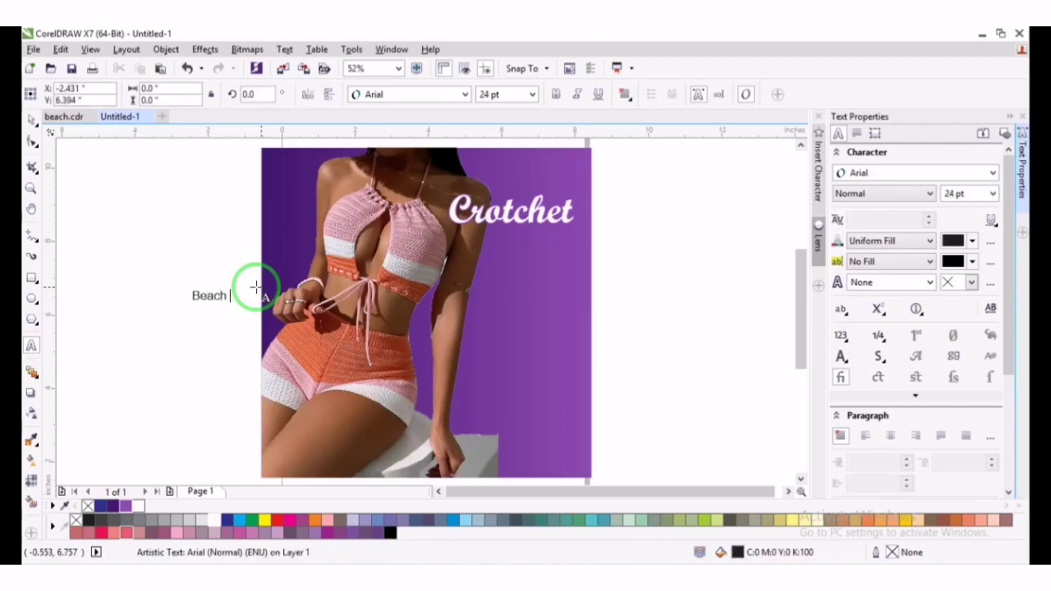
pyautogui.hotkey('ctrl', 'space')
pyautogui.click(240, 294)
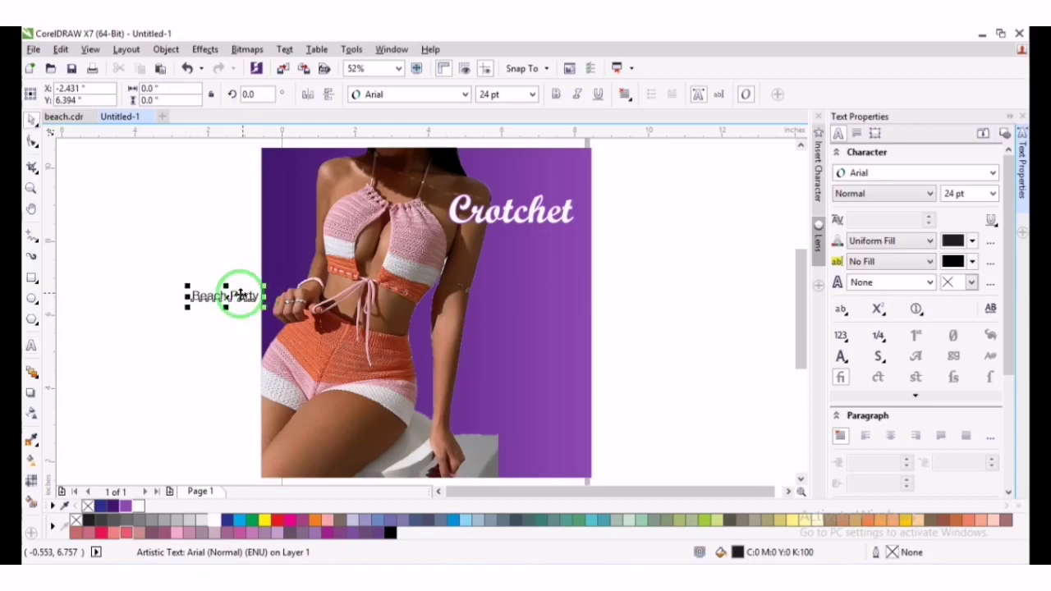
pyautogui.moveTo(238, 296); pyautogui.dragTo(535, 239)
# Set the "Beach Party" text in KEROSBY Trial and enlarge it to about 31.5 pt, ending flush with the heading's right end
pyautogui.click(403, 96)
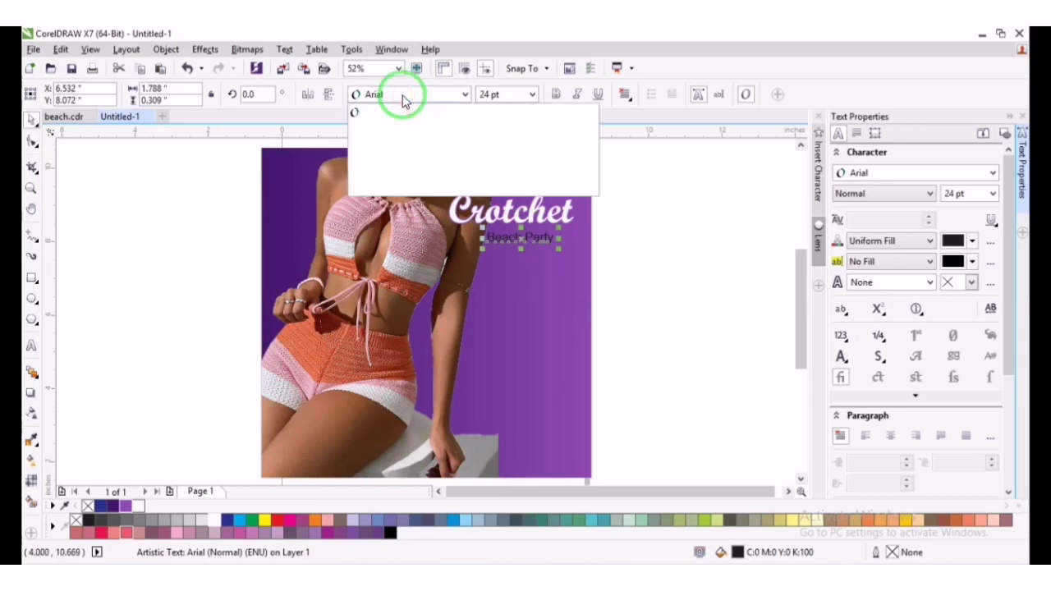
pyautogui.write('ke')
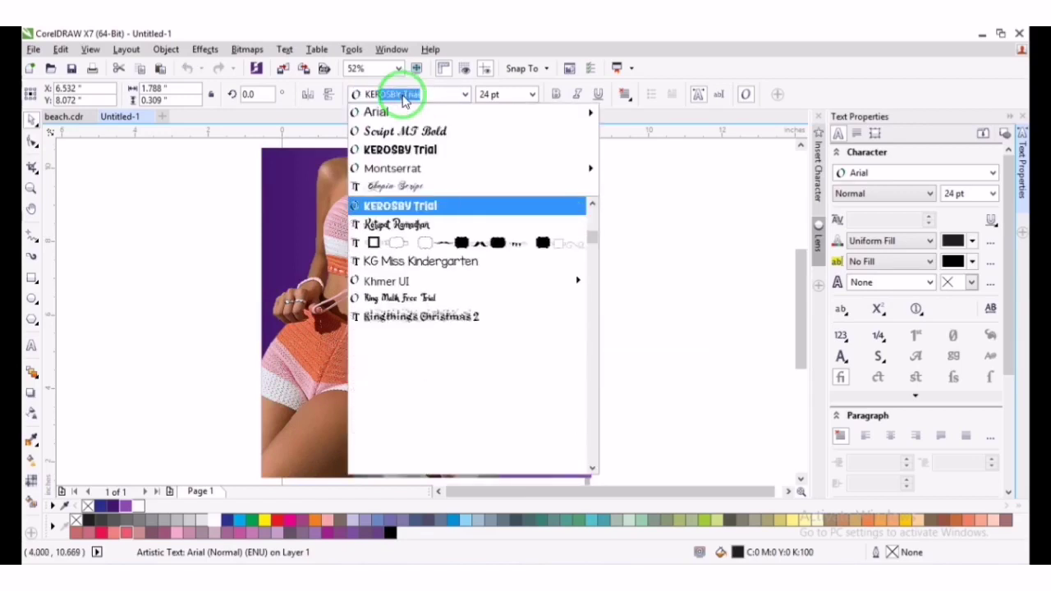
pyautogui.press('Return')
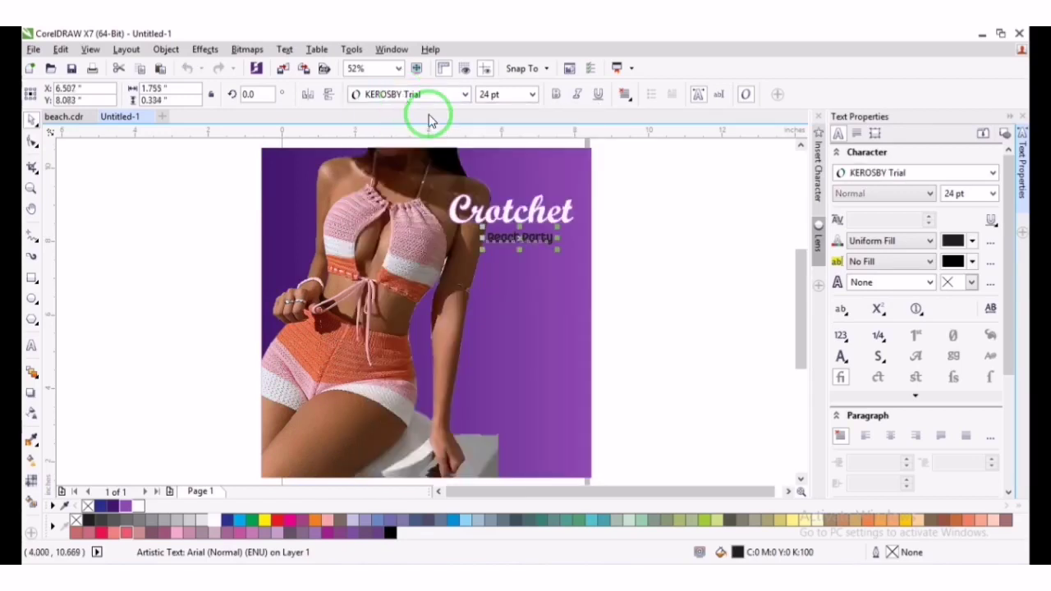
pyautogui.moveTo(558, 222)
pyautogui.mouseDown()
pyautogui.moveTo(581, 216)
pyautogui.moveTo(564, 237)
pyautogui.mouseUp()
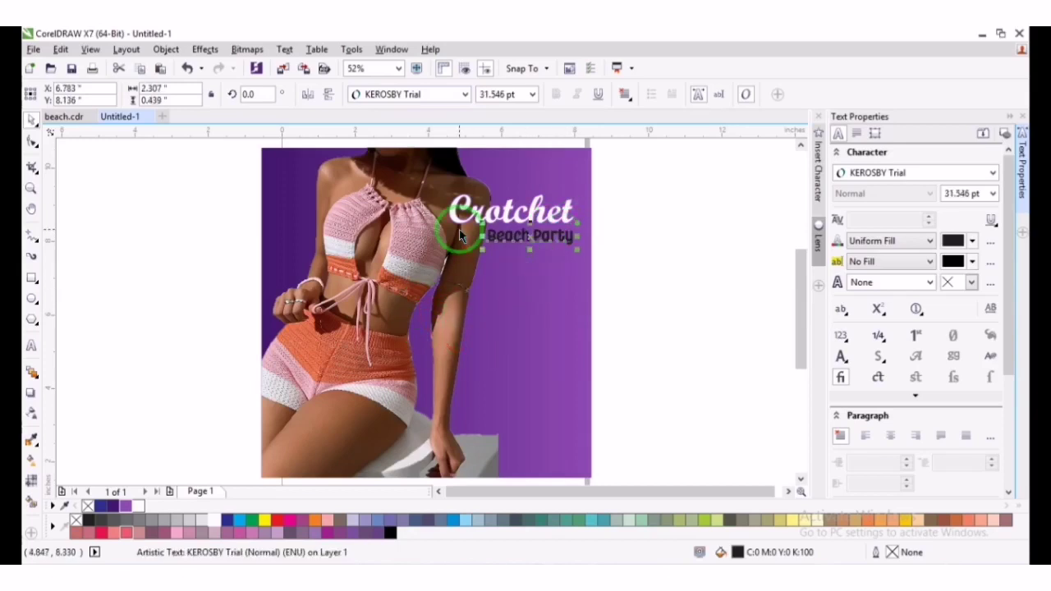
pyautogui.press('Escape')
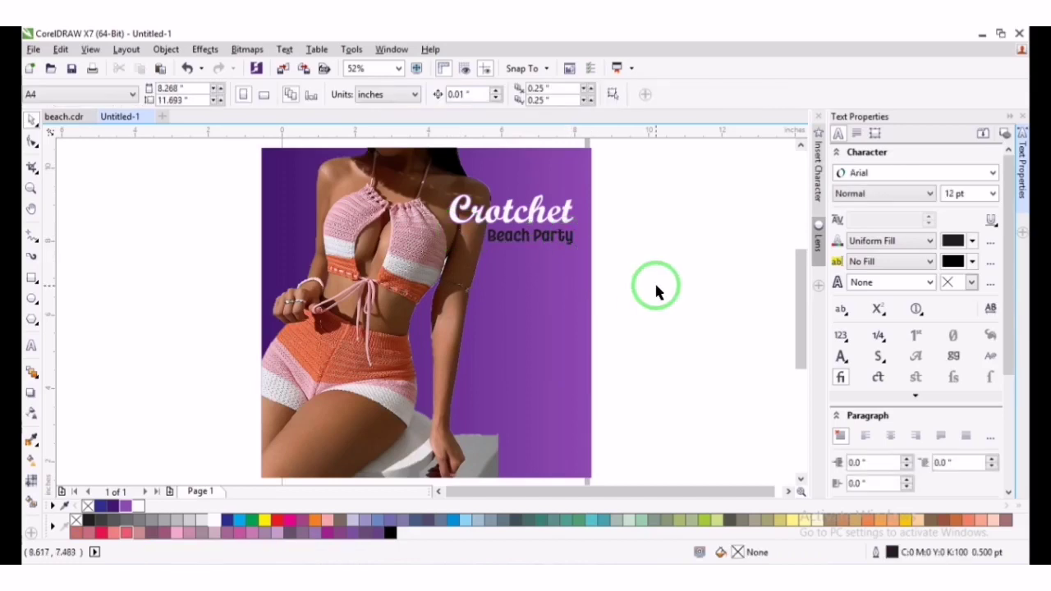
# Fill the "Beach Party" text with yellow, switch its fill to RGB and try the gold #DBA423
pyautogui.click(547, 236)
pyautogui.click(265, 521)
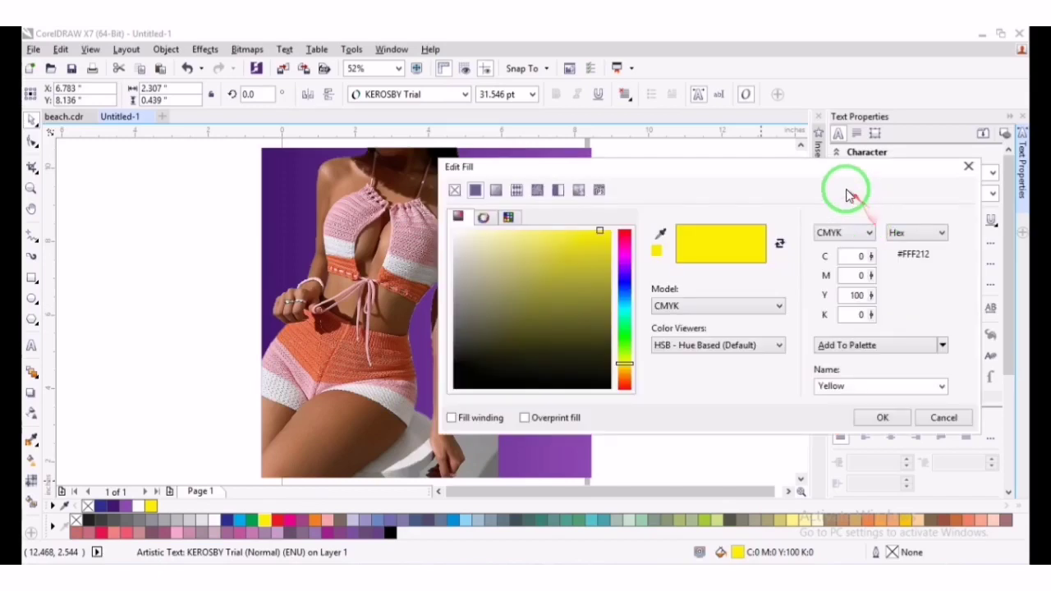
pyautogui.moveTo(817, 173); pyautogui.dragTo(779, 263)
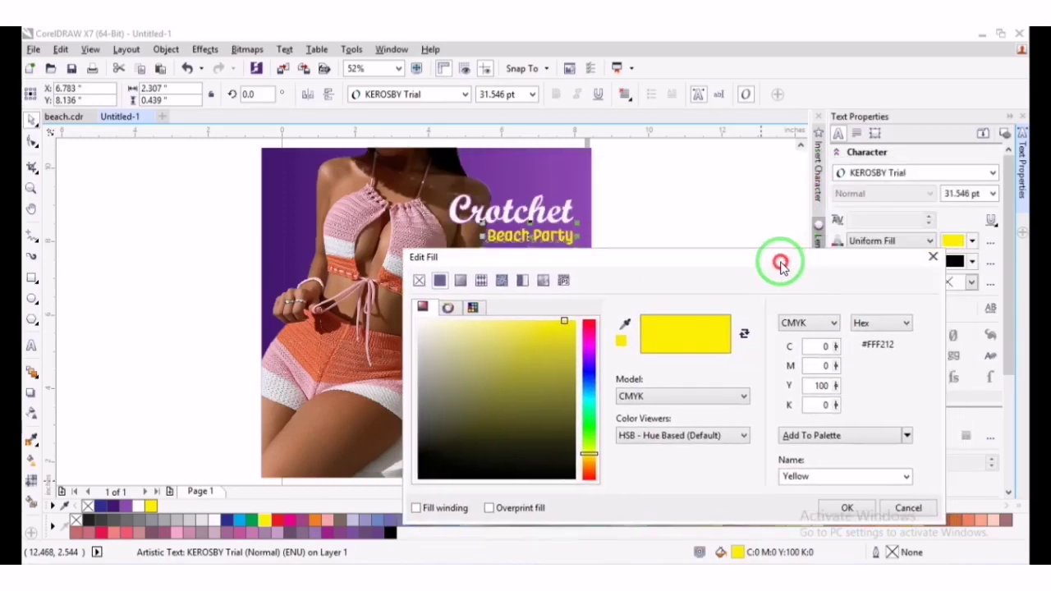
pyautogui.click(826, 323)
pyautogui.click(789, 360)
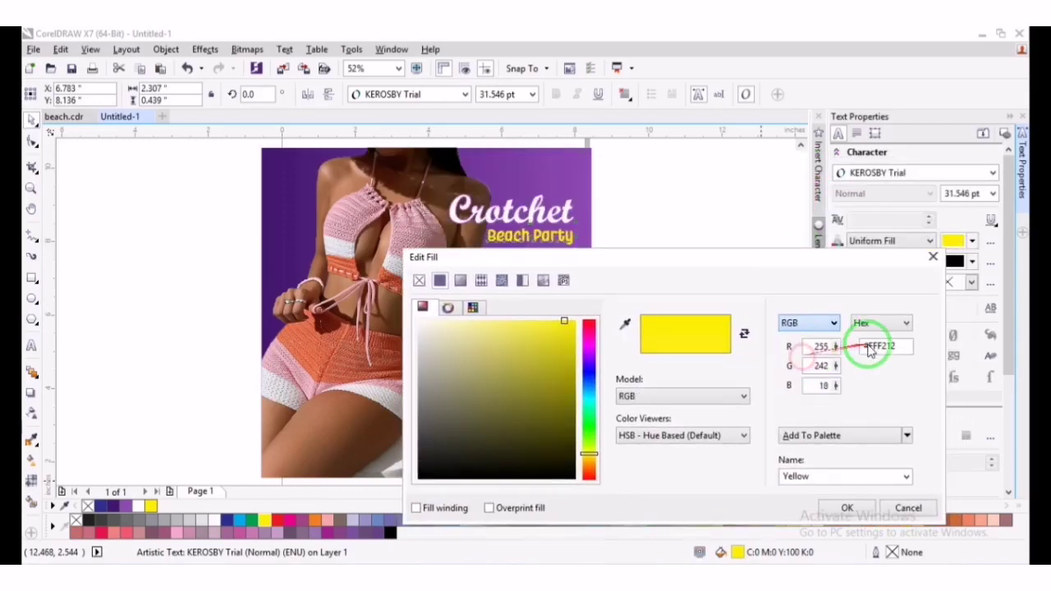
pyautogui.moveTo(901, 344); pyautogui.dragTo(868, 346)
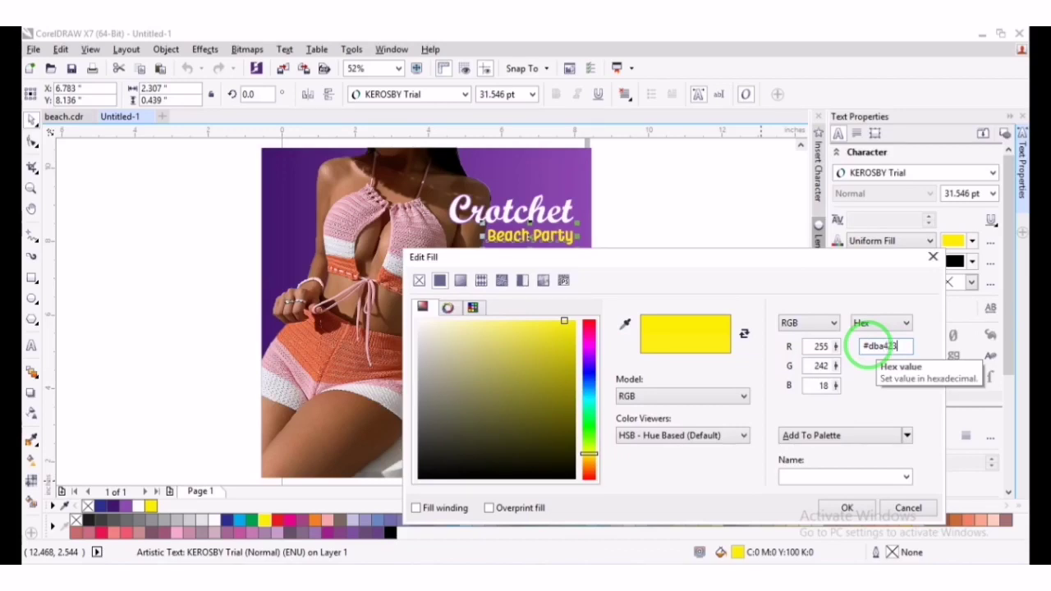
pyautogui.click(818, 347)
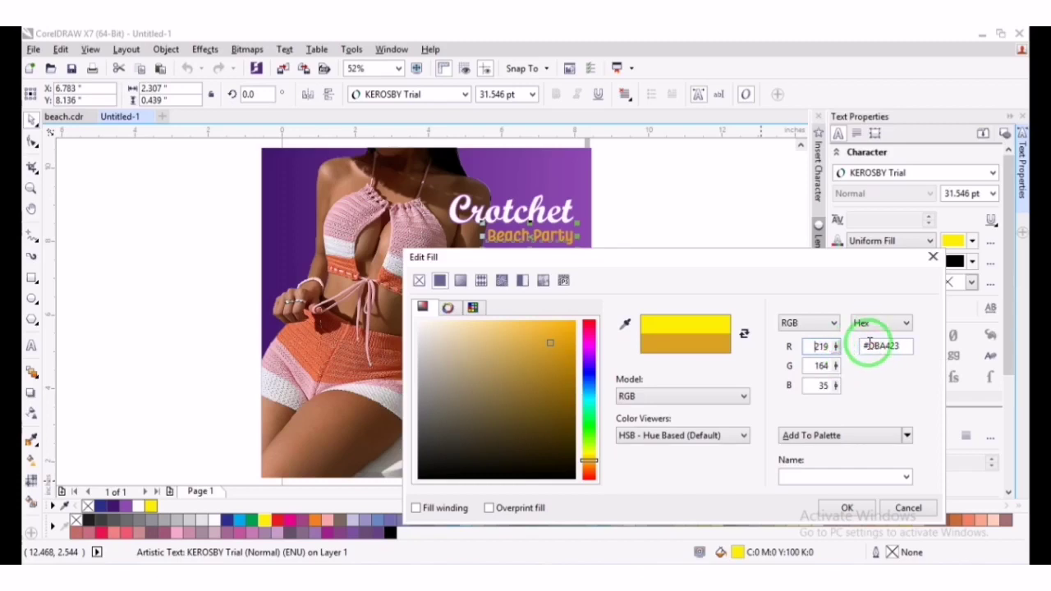
# Set the "Beach Party" text's fill to the lighter golden yellow #FDC53E
pyautogui.moveTo(867, 347); pyautogui.dragTo(916, 354)
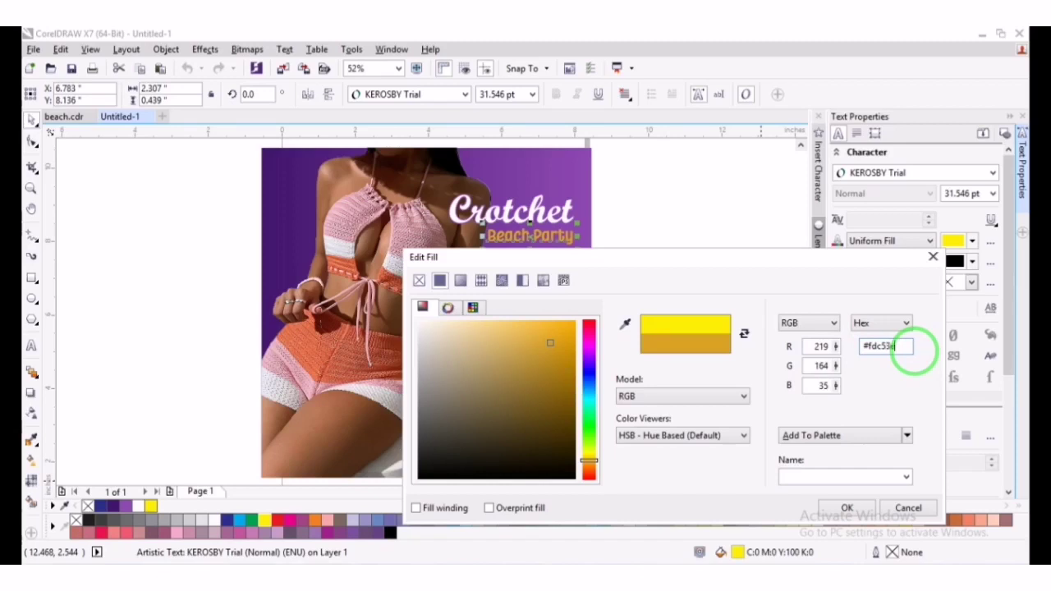
pyautogui.click(818, 347)
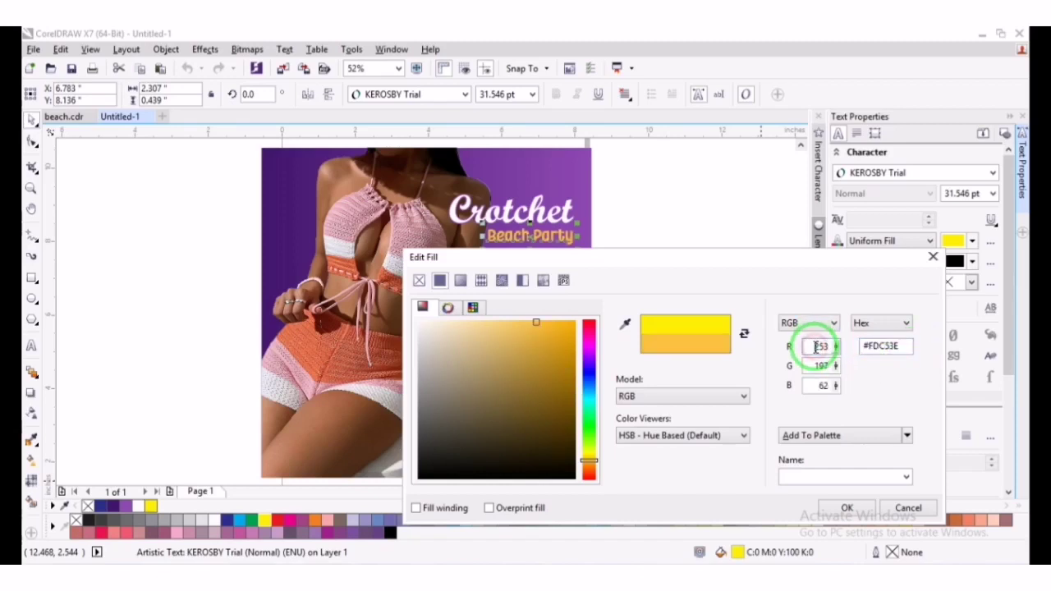
pyautogui.click(841, 507)
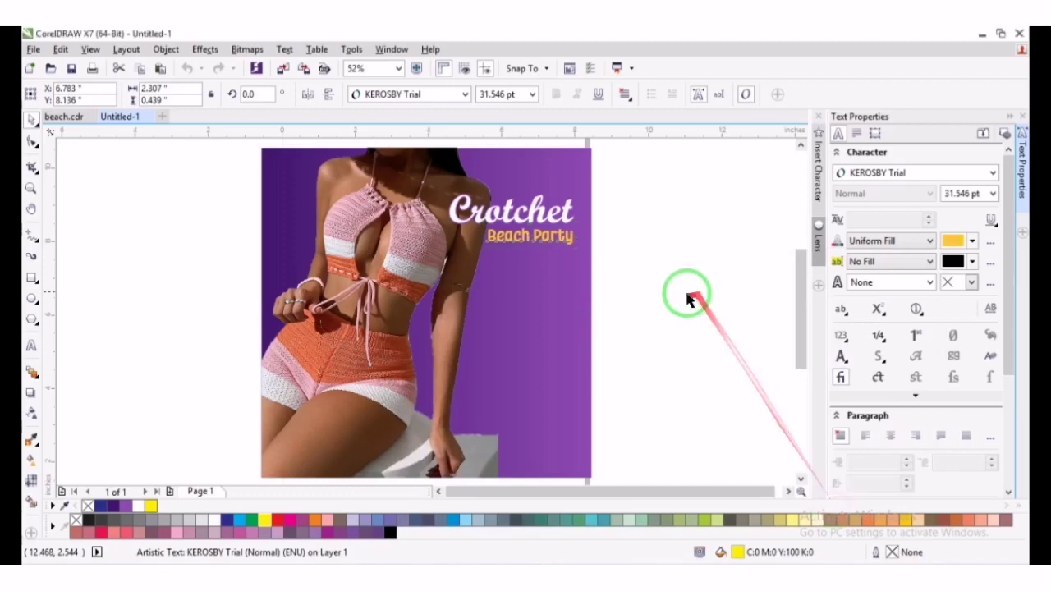
pyautogui.click(633, 234)
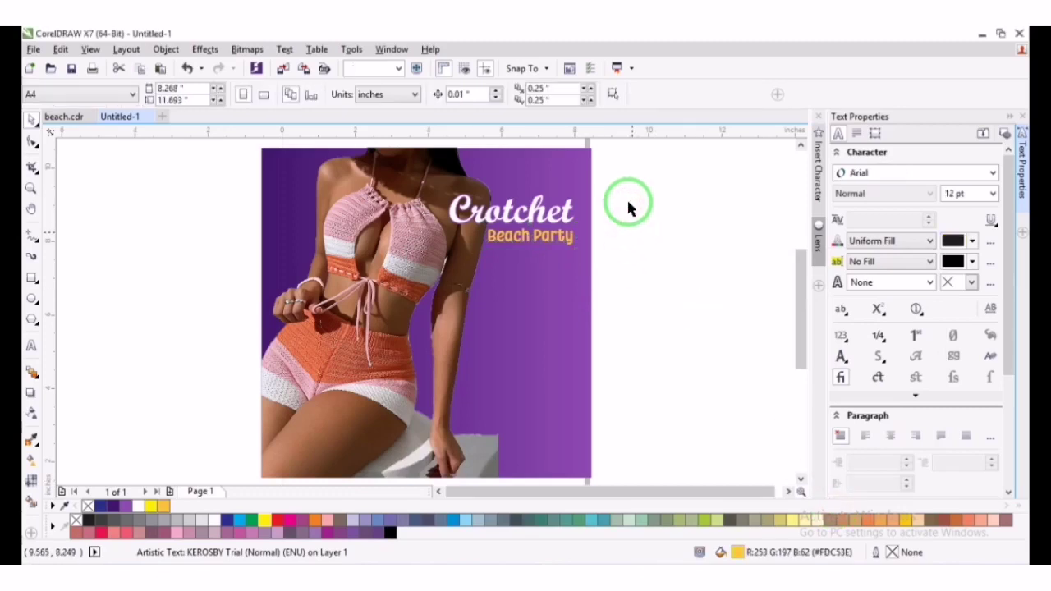
# Shift the "Crotchet" heading slightly right and down, closer to the "Beach Party" line
pyautogui.click(563, 213)
pyautogui.moveTo(540, 212); pyautogui.dragTo(550, 219)
# Edit the PowerClip contents and shrink the model photo slightly so the hat brim falls inside the square's upper edge
pyautogui.doubleClick(420, 249)
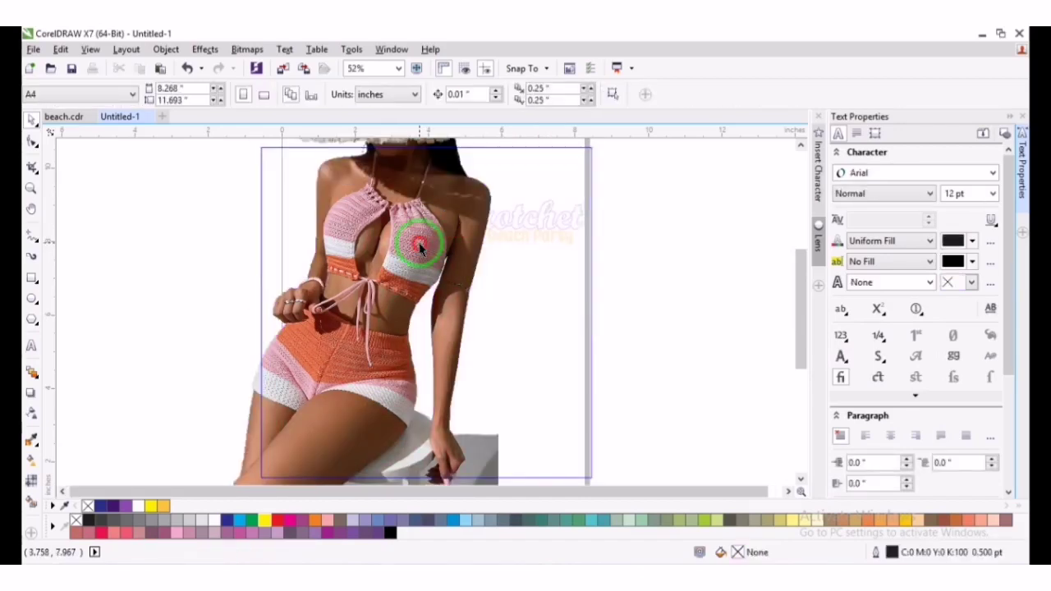
pyautogui.click(423, 235)
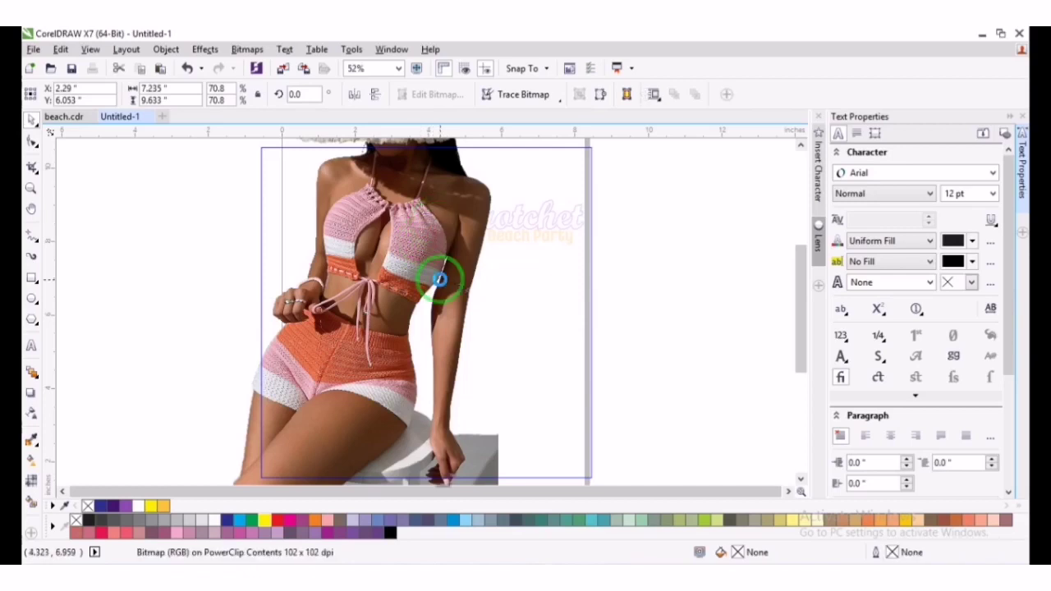
pyautogui.scroll(-1, 441, 280)
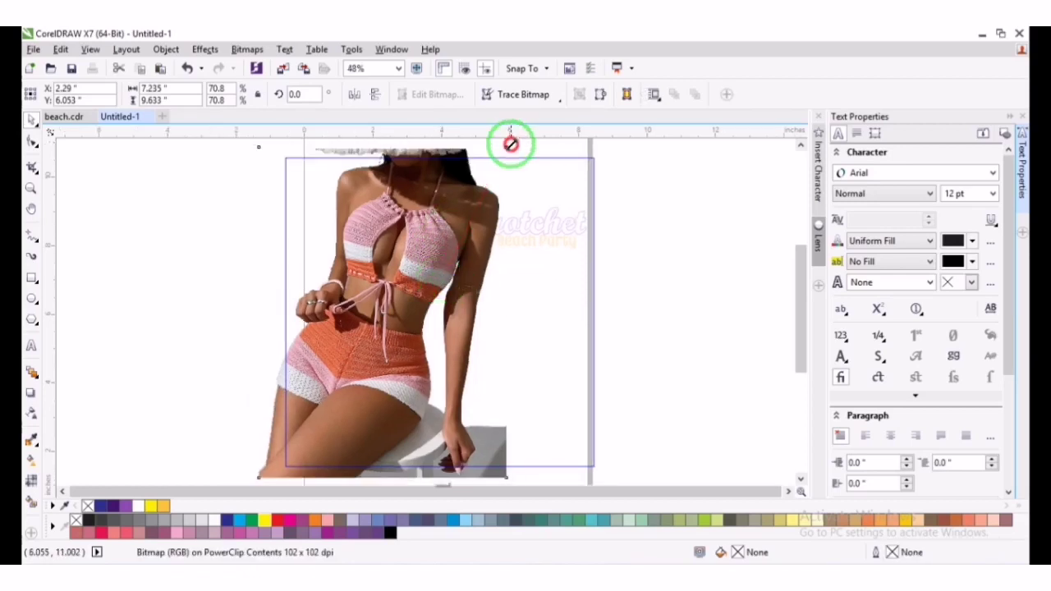
pyautogui.moveTo(510, 145); pyautogui.dragTo(518, 235)
pyautogui.moveTo(640, 245); pyautogui.dragTo(639, 240)
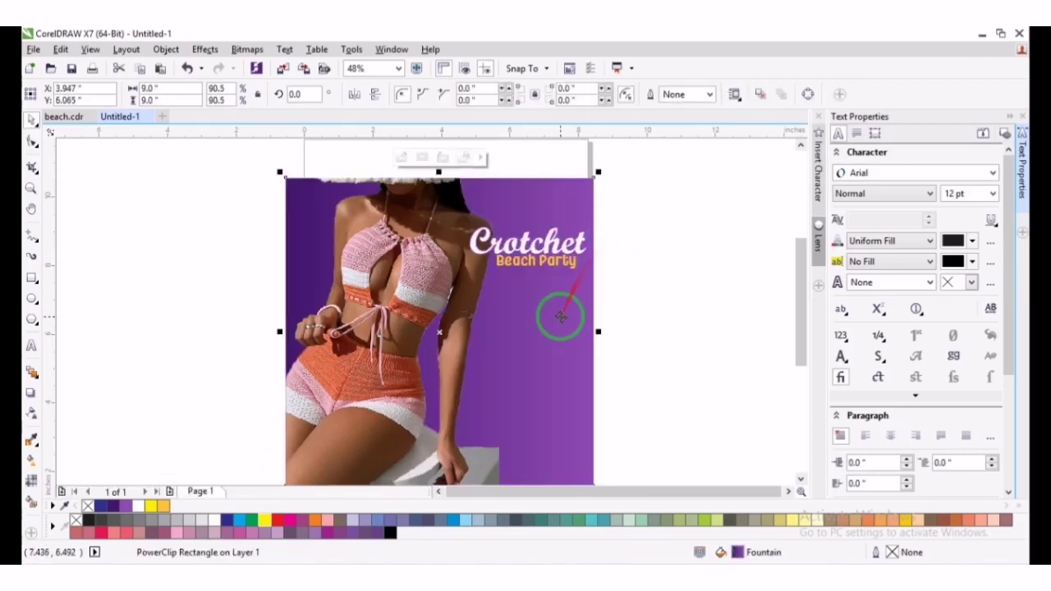
pyautogui.click(646, 224)
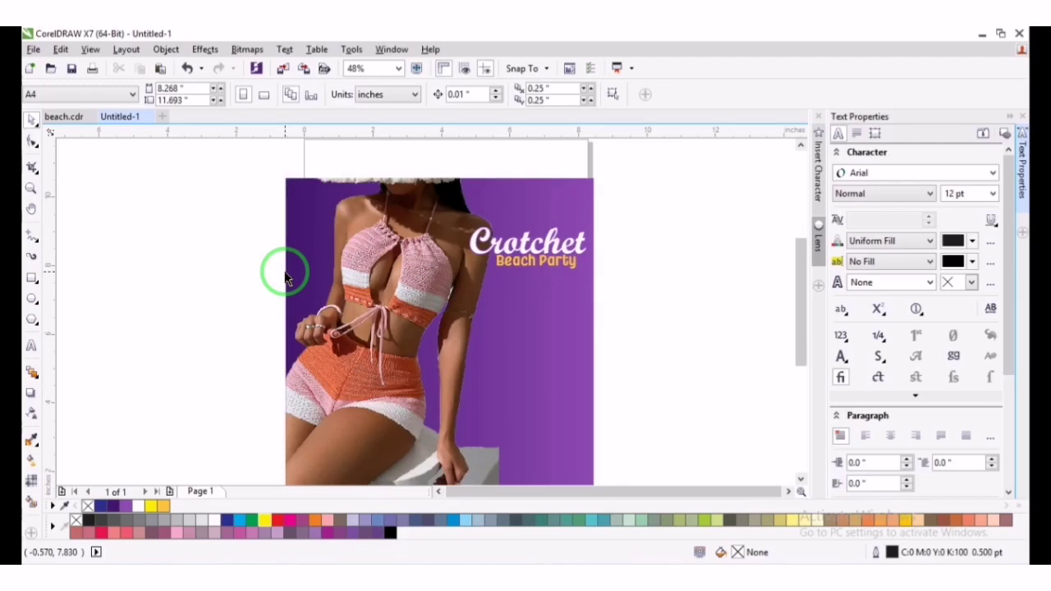
# Nudge the "Beach Party" text slightly down, away from the "Crotchet" heading
pyautogui.moveTo(332, 335); pyautogui.dragTo(450, 286)
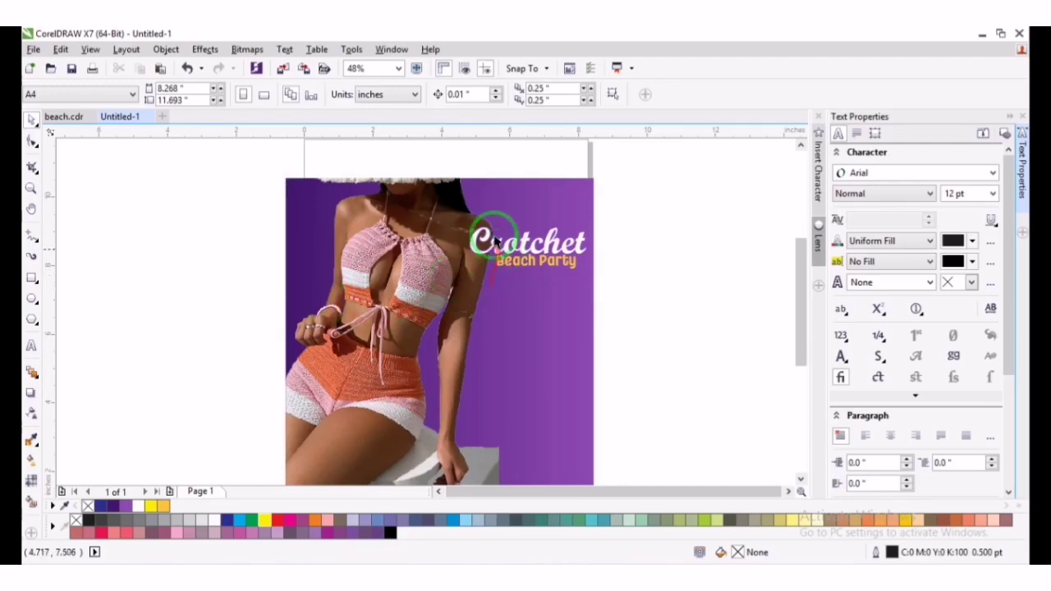
pyautogui.moveTo(465, 280); pyautogui.dragTo(518, 263)
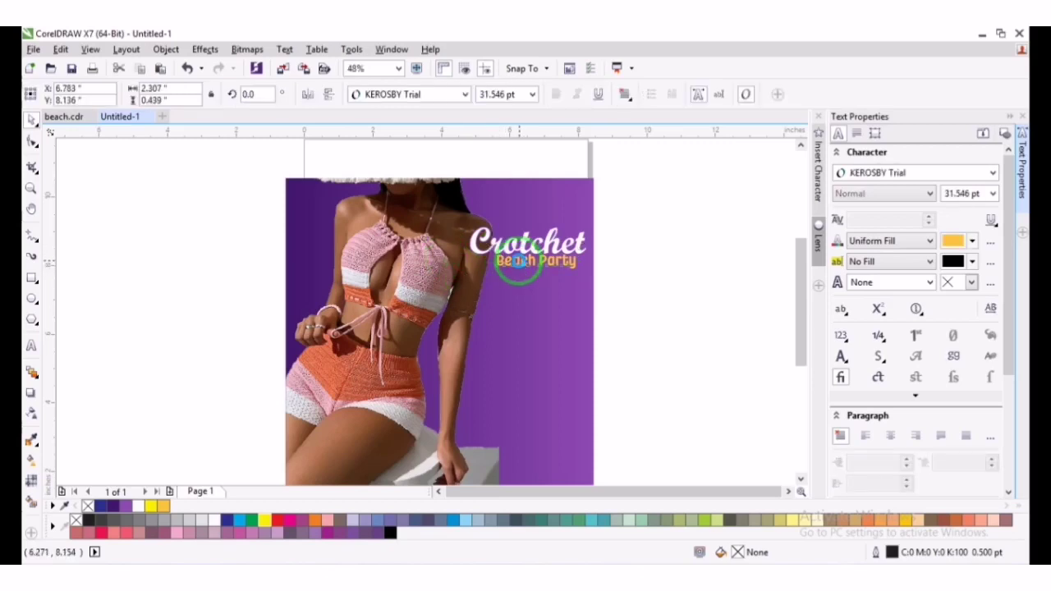
pyautogui.press('Down')
pyautogui.press('Down')
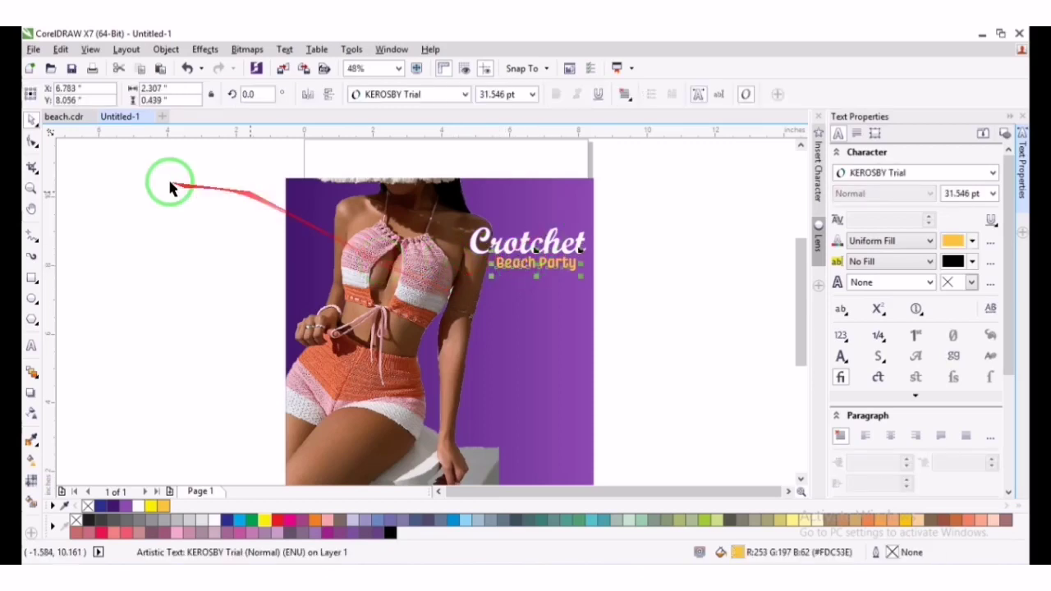
# Draw a rectangle about 3.1 by 0.77 inches just below the "Beach Party" text
pyautogui.click(32, 277)
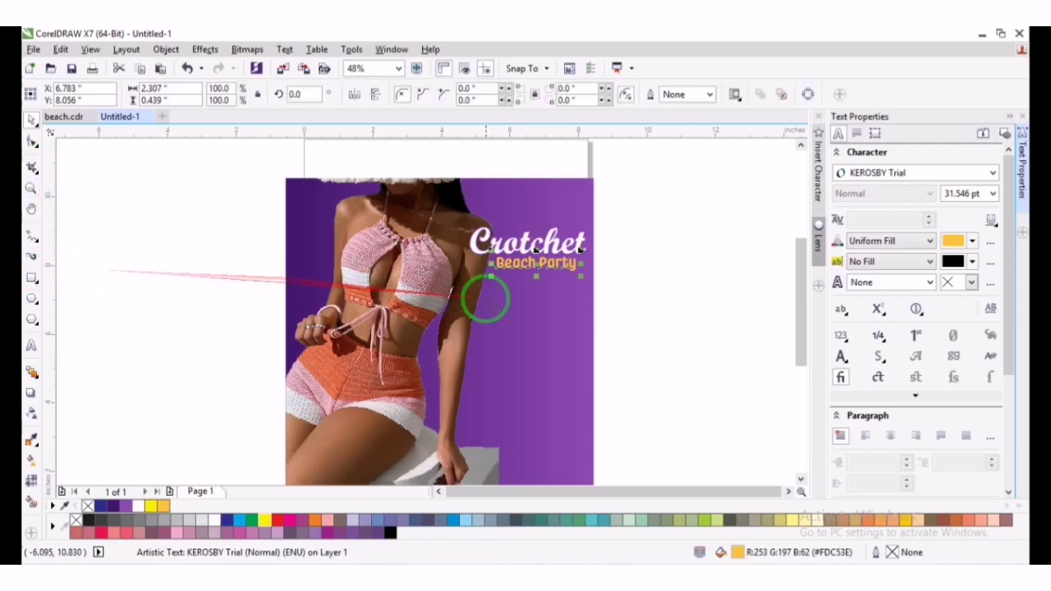
pyautogui.moveTo(469, 272); pyautogui.dragTo(579, 298)
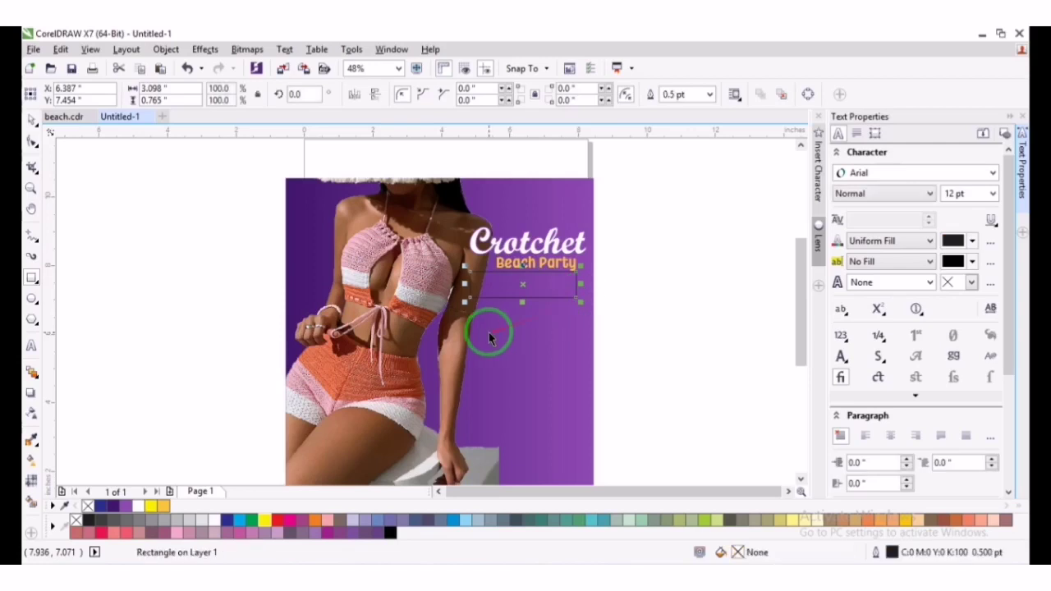
pyautogui.moveTo(280, 184); pyautogui.dragTo(590, 335)
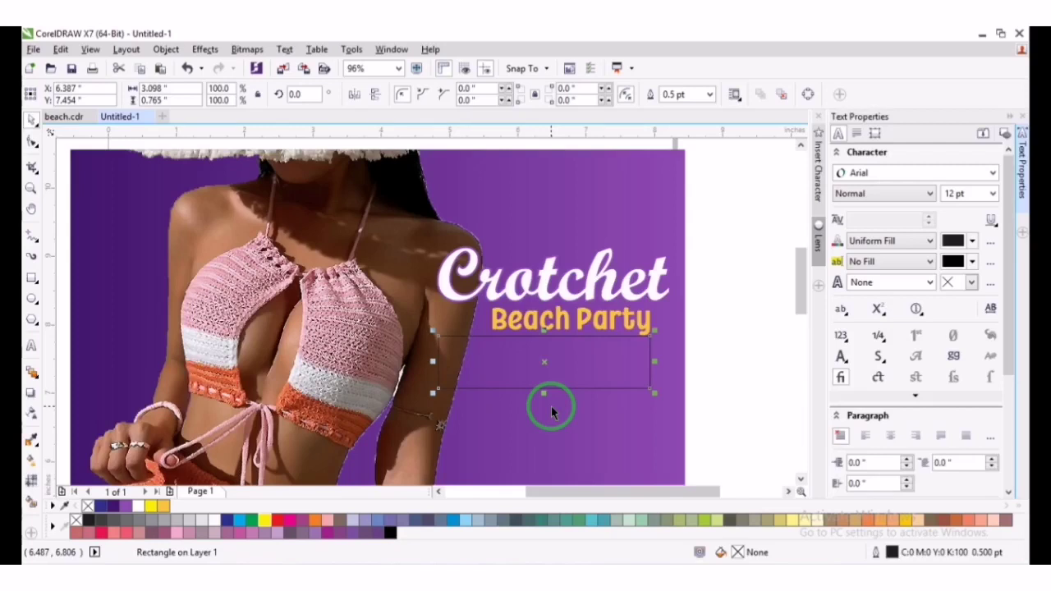
# Try a width of 2.35 inches on the rectangle, followed by a size of 7.2 by 2.35 inches
pyautogui.click(169, 88)
pyautogui.moveTo(168, 88); pyautogui.dragTo(124, 88)
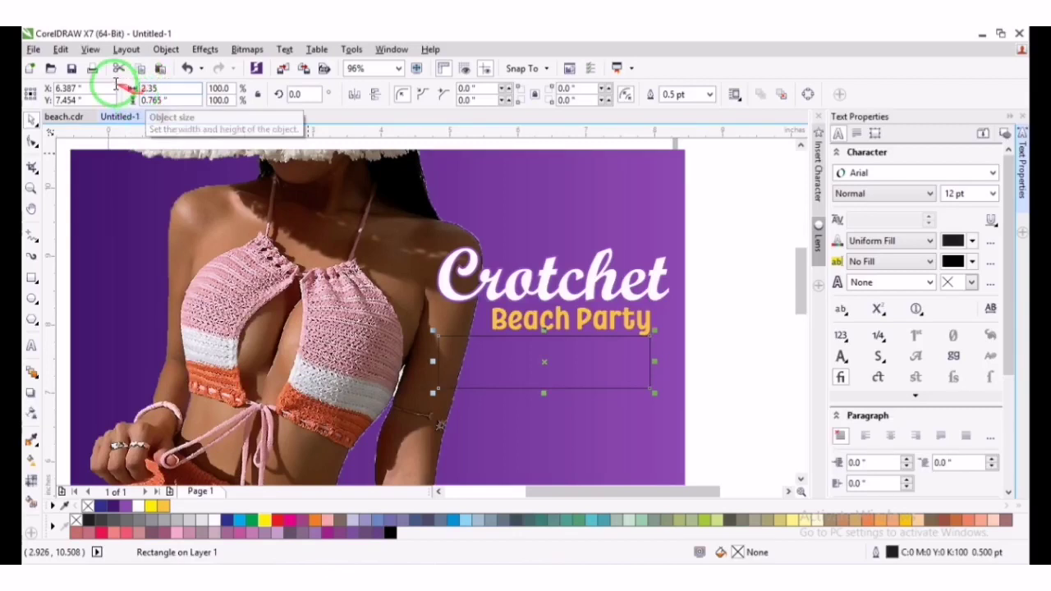
pyautogui.moveTo(86, 86); pyautogui.dragTo(37, 89)
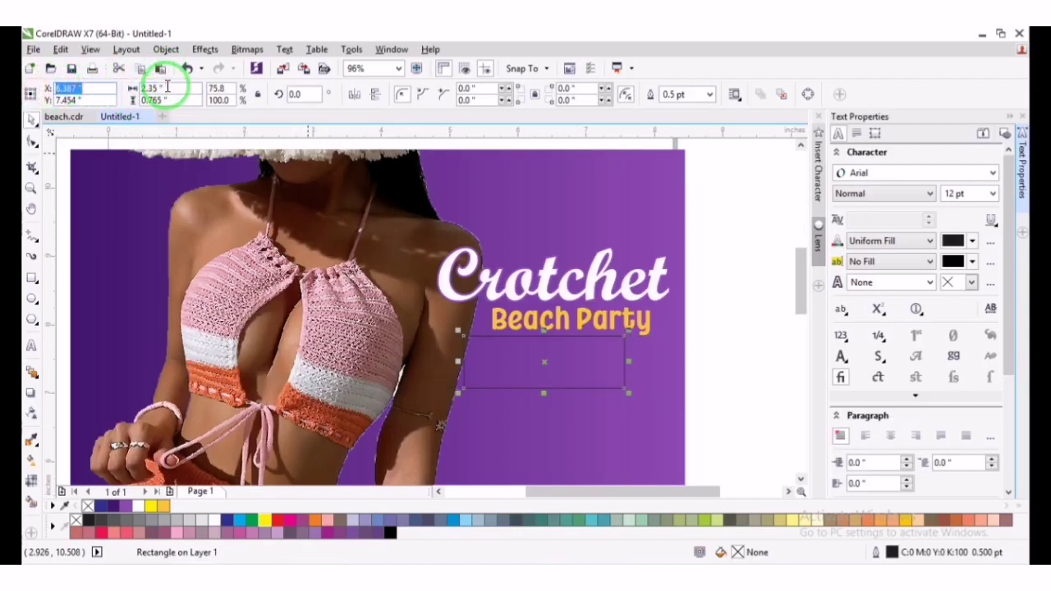
pyautogui.moveTo(168, 87); pyautogui.dragTo(99, 93)
pyautogui.write('7.')
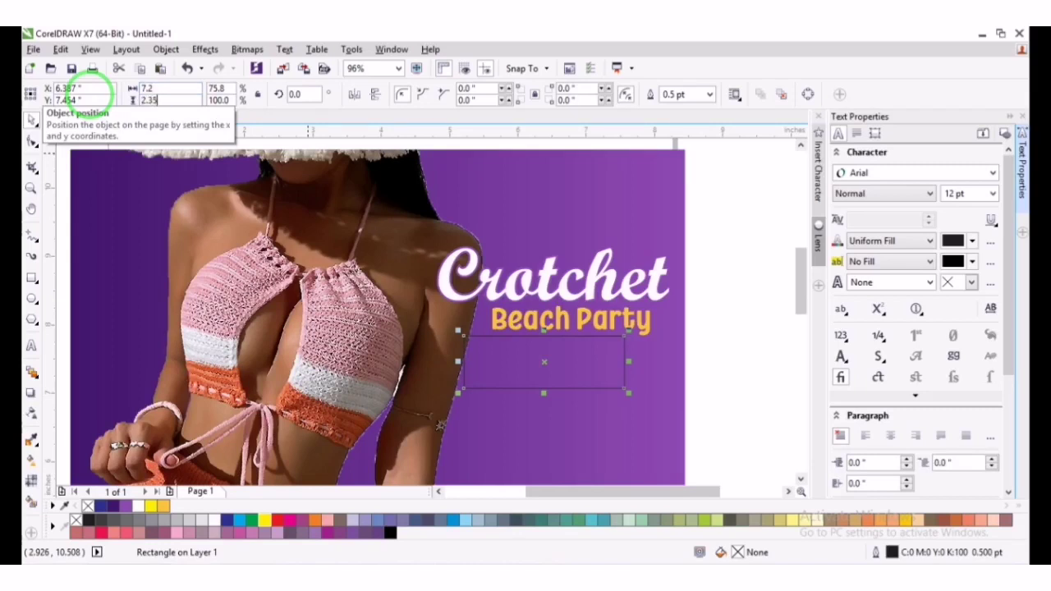
pyautogui.press('Return')
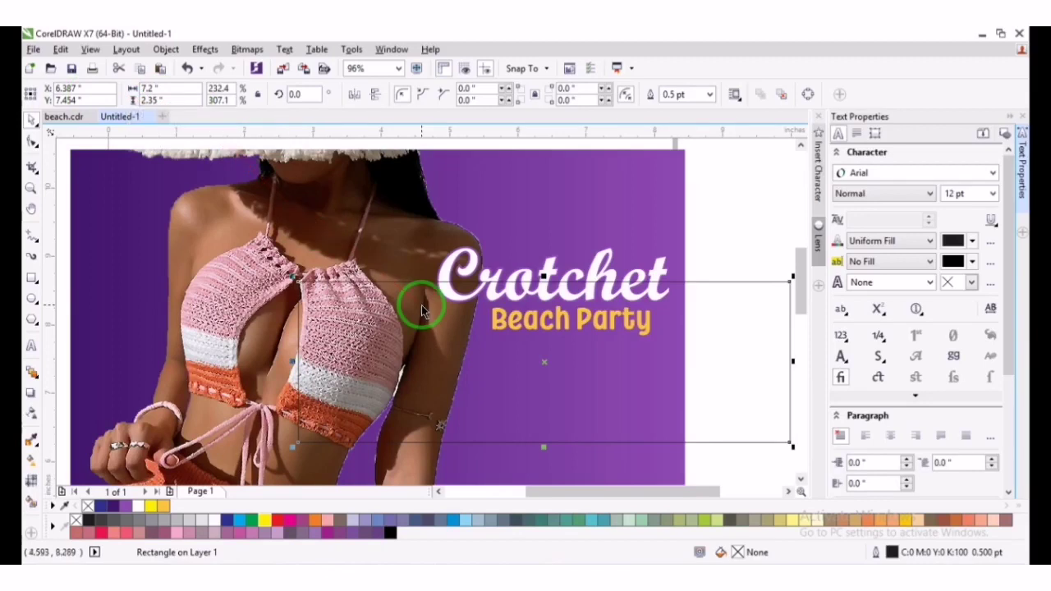
pyautogui.moveTo(421, 313); pyautogui.dragTo(301, 175)
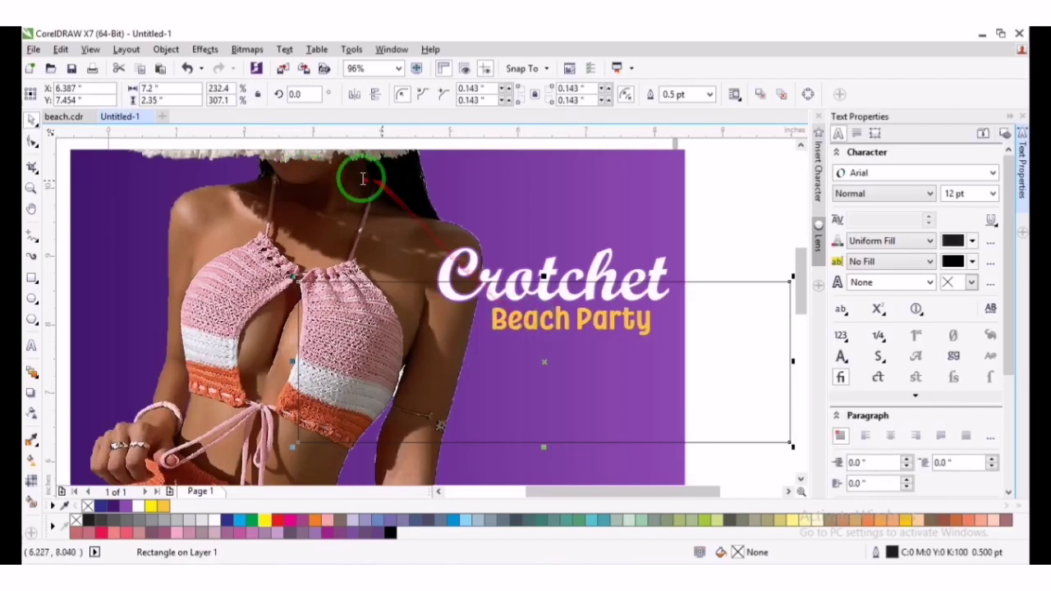
# Set the rectangle's width to 4.0 inches and its height to 0.8 inches
pyautogui.moveTo(170, 83); pyautogui.dragTo(117, 92)
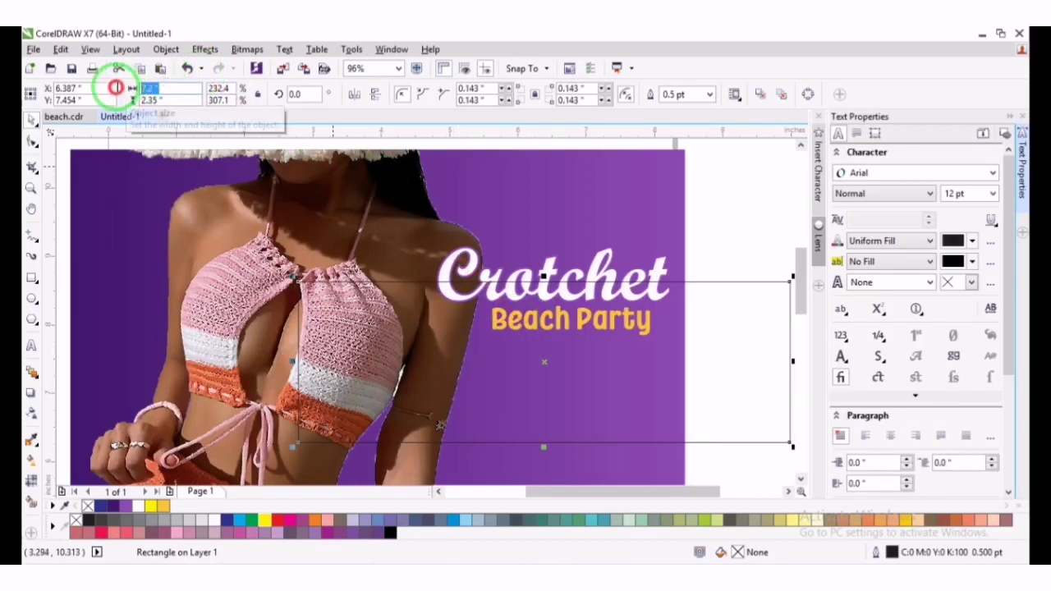
pyautogui.write('4')
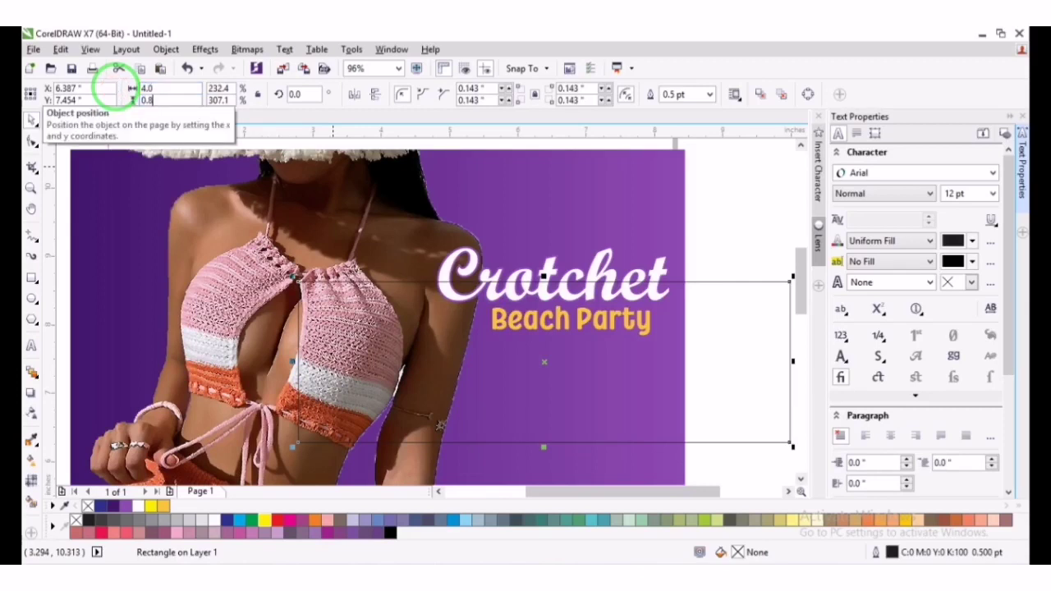
pyautogui.press('Return')
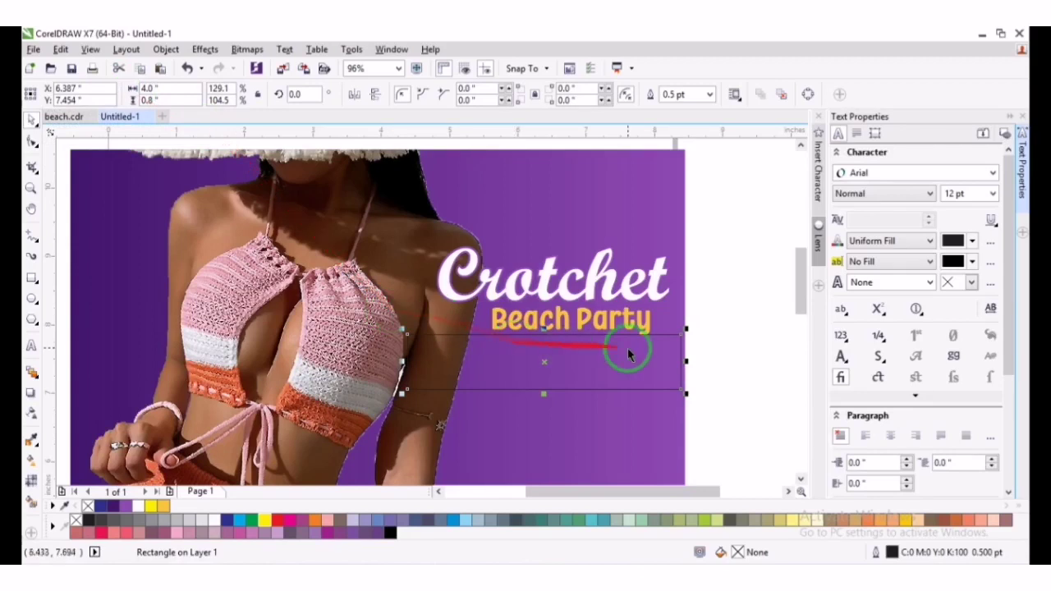
# Nudge the rectangle about 0.11 inches left to leave a gap before the purple square's right edge
pyautogui.press('Left')
pyautogui.press('Left')
pyautogui.press('Left')
pyautogui.press('Left')
pyautogui.press('Left')
pyautogui.press('Left')
pyautogui.press('Left')
pyautogui.press('Left')
pyautogui.press('Left')
pyautogui.press('Left')
pyautogui.press('Left')
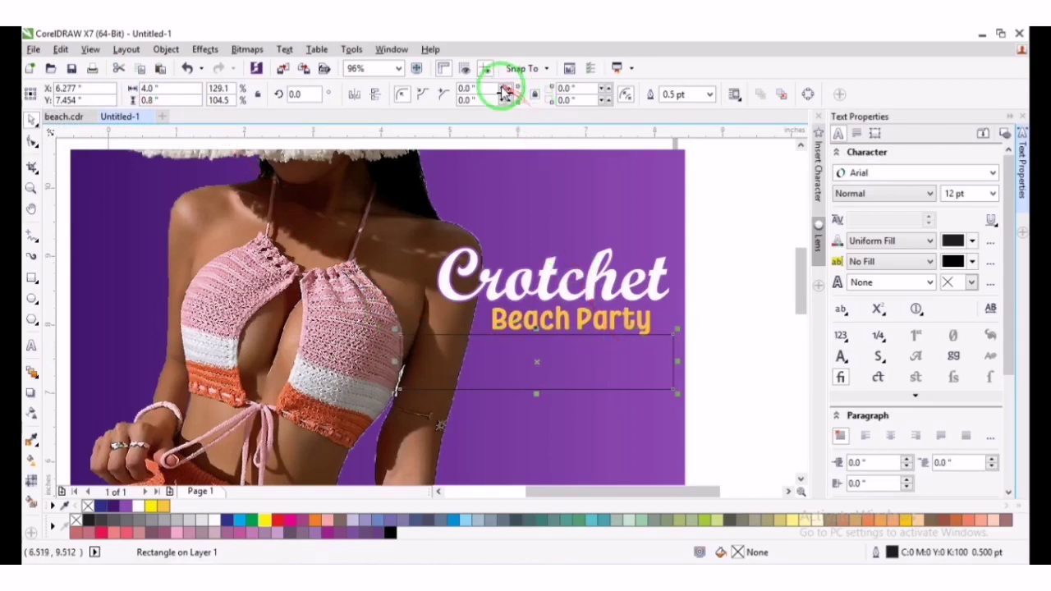
# Round all corners of the rectangle, trying radii of 0.4 and 0.04 inches and settling on 0.14 inches
pyautogui.click(469, 88)
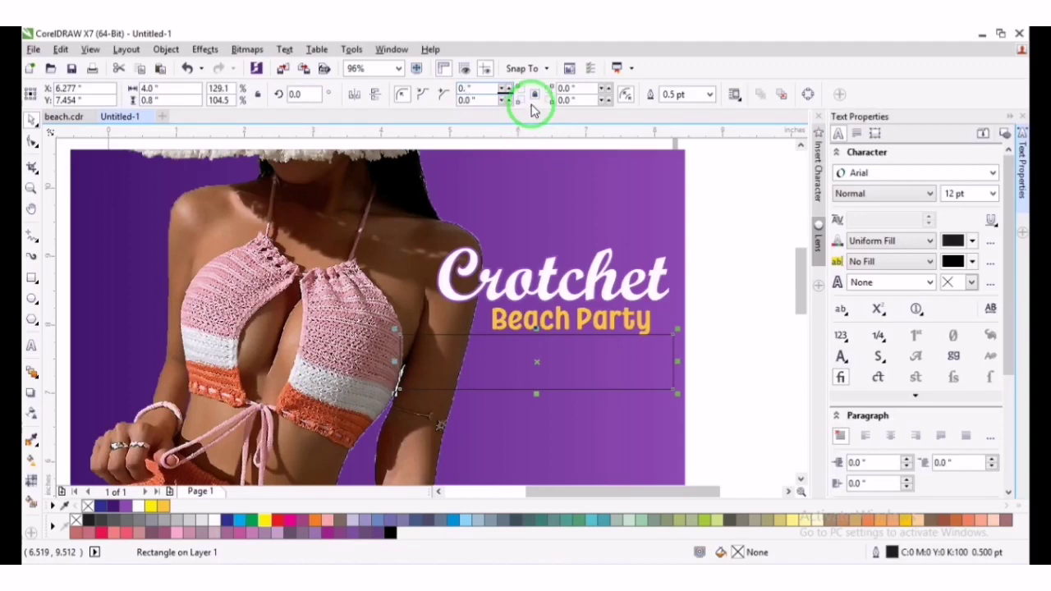
pyautogui.click(532, 96)
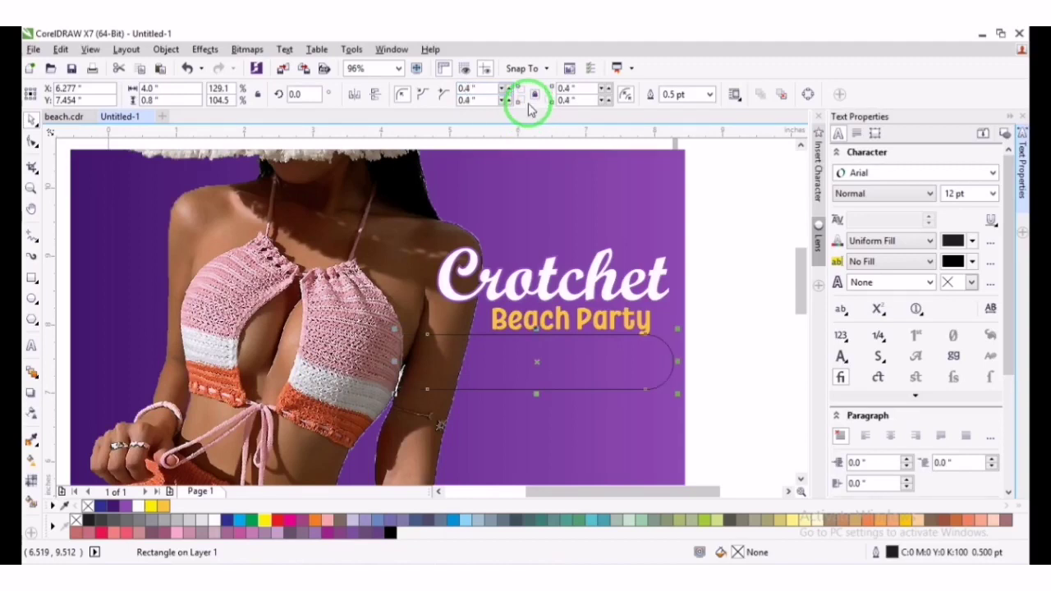
pyautogui.click(466, 88)
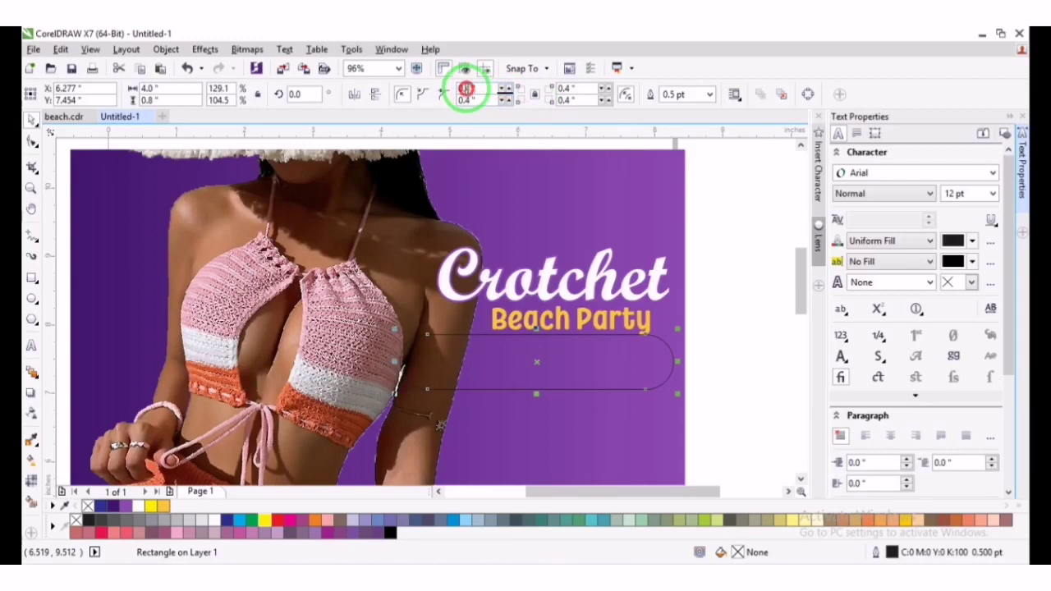
pyautogui.write('0.04')
pyautogui.press('Return')
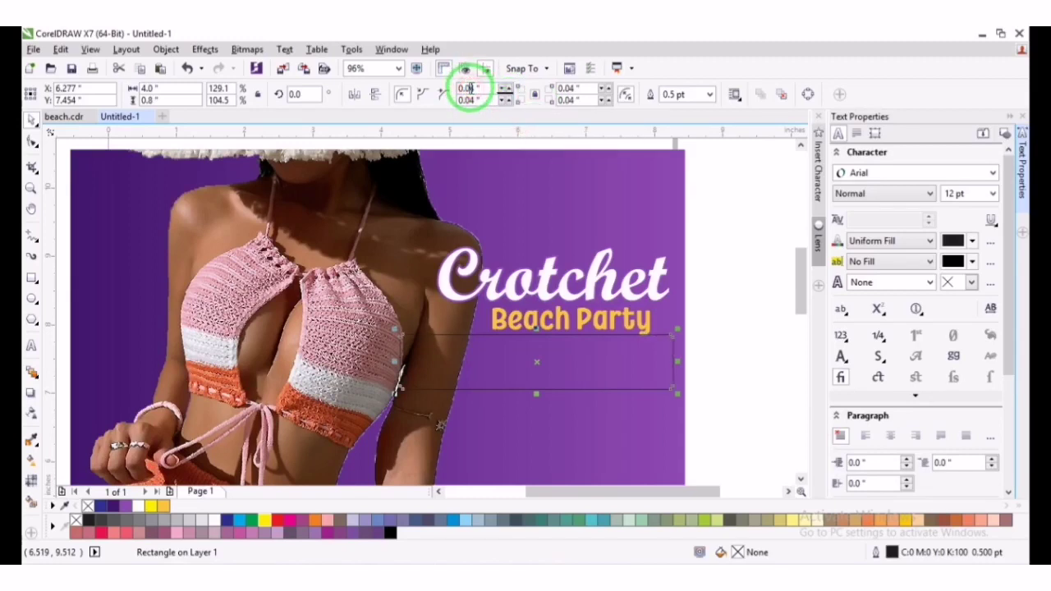
pyautogui.press('Return')
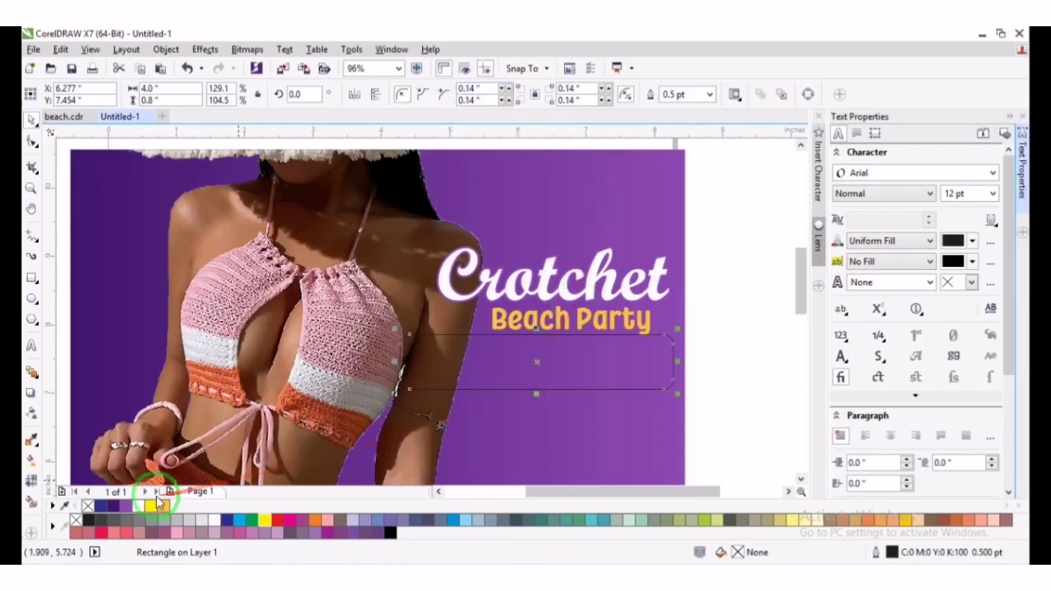
# Fill the rounded rectangle with the light purple #8F4CB5 and remove its outline
pyautogui.click(124, 506)
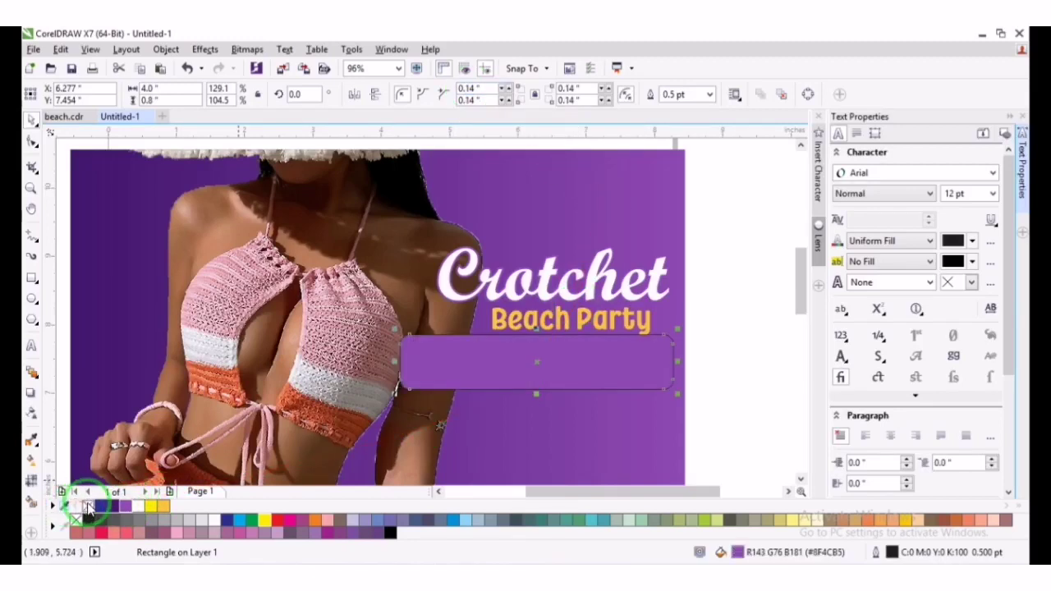
pyautogui.rightClick(88, 507)
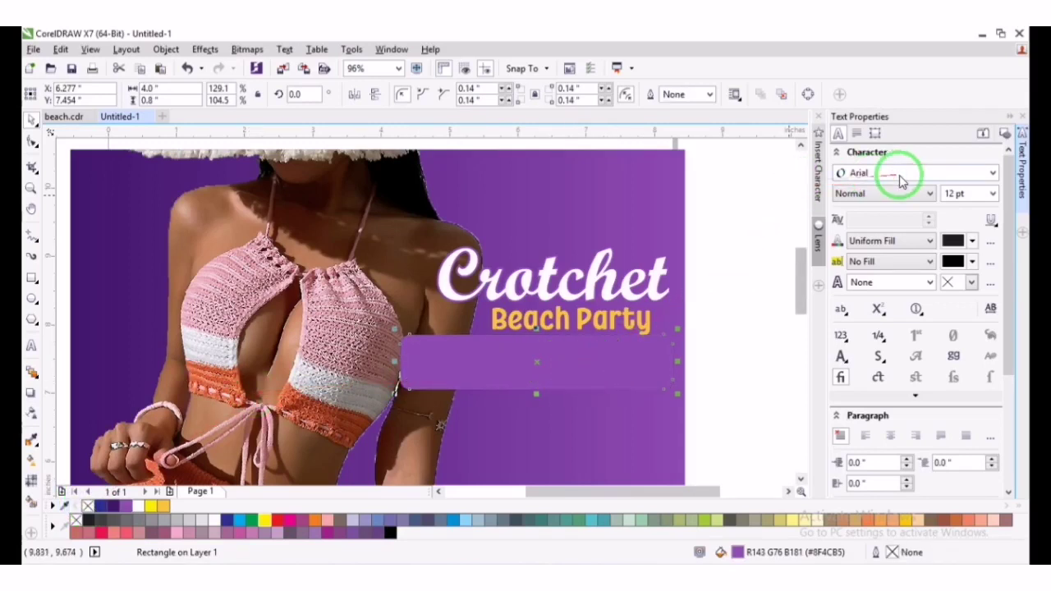
# Duplicate the rounded bar below itself and enlarge the copy to about 5.5 by 2 inches, set in from the square's right edge
pyautogui.press('F4')
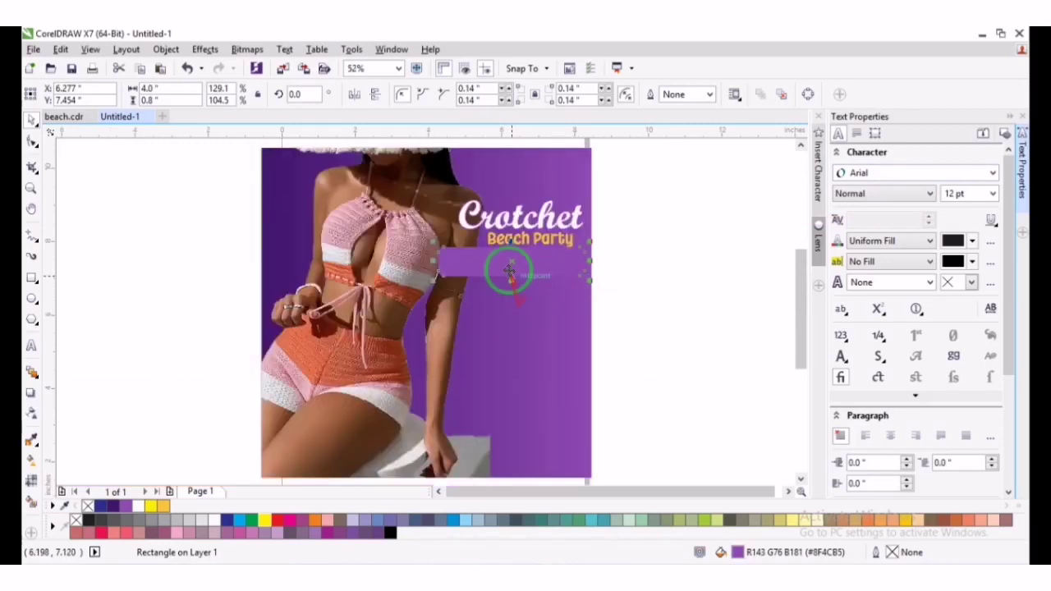
pyautogui.moveTo(510, 266); pyautogui.dragTo(493, 317)
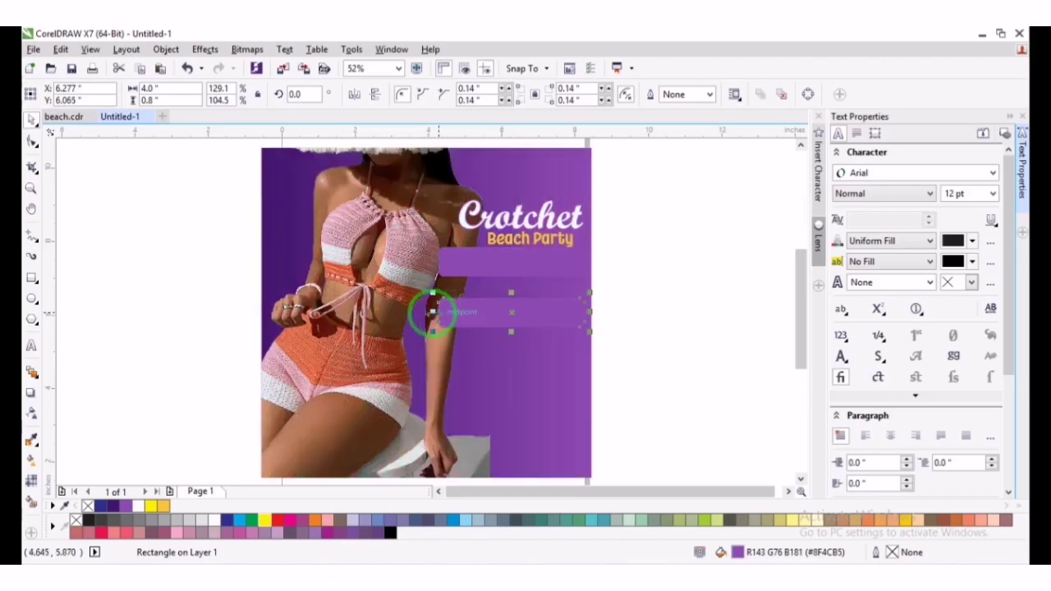
pyautogui.moveTo(405, 313); pyautogui.dragTo(379, 309)
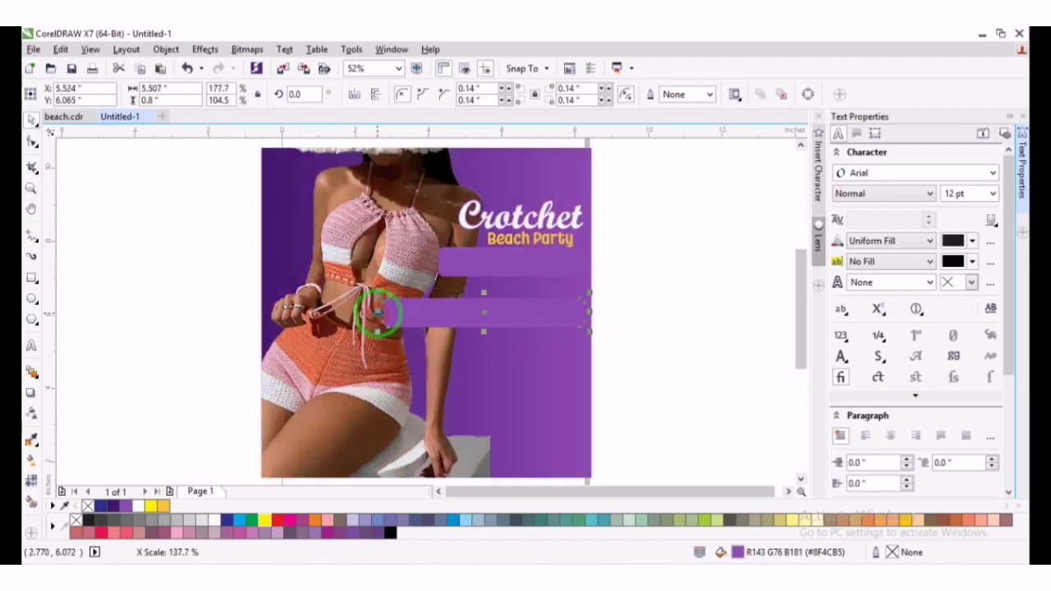
pyautogui.moveTo(492, 334); pyautogui.dragTo(485, 375)
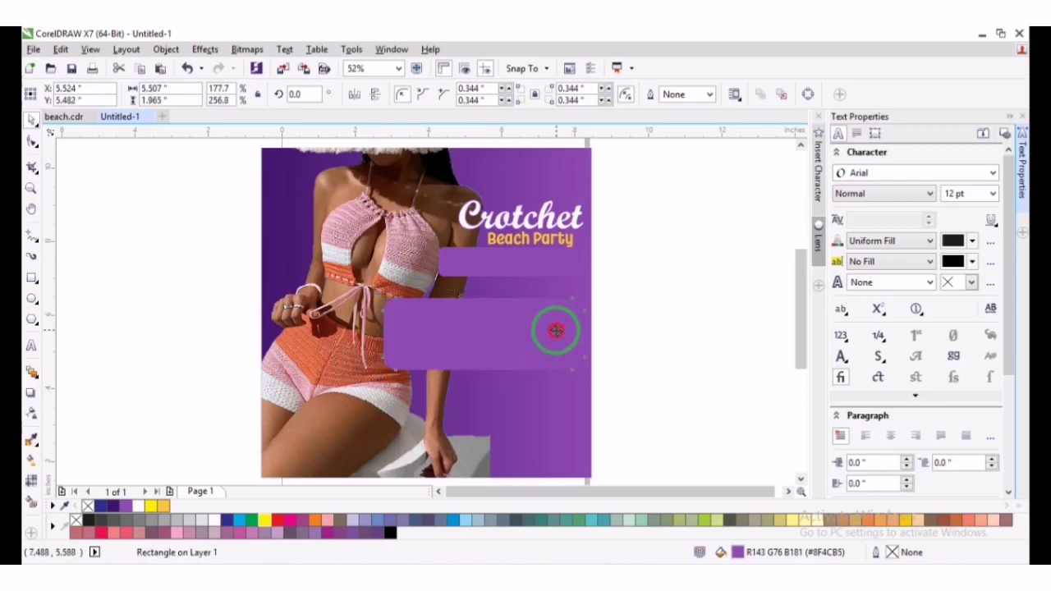
pyautogui.moveTo(553, 329); pyautogui.dragTo(544, 329)
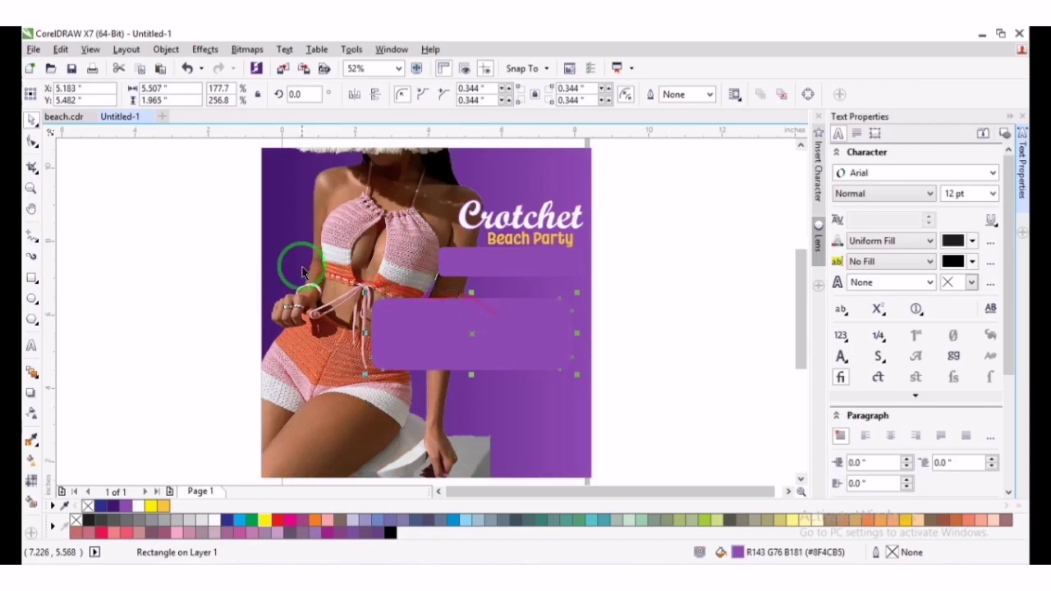
# Draw a rectangle about 1.67 by 2.2 inches over the large bar's left end and repeat evenly spaced copies rightward into a row of four
pyautogui.click(29, 278)
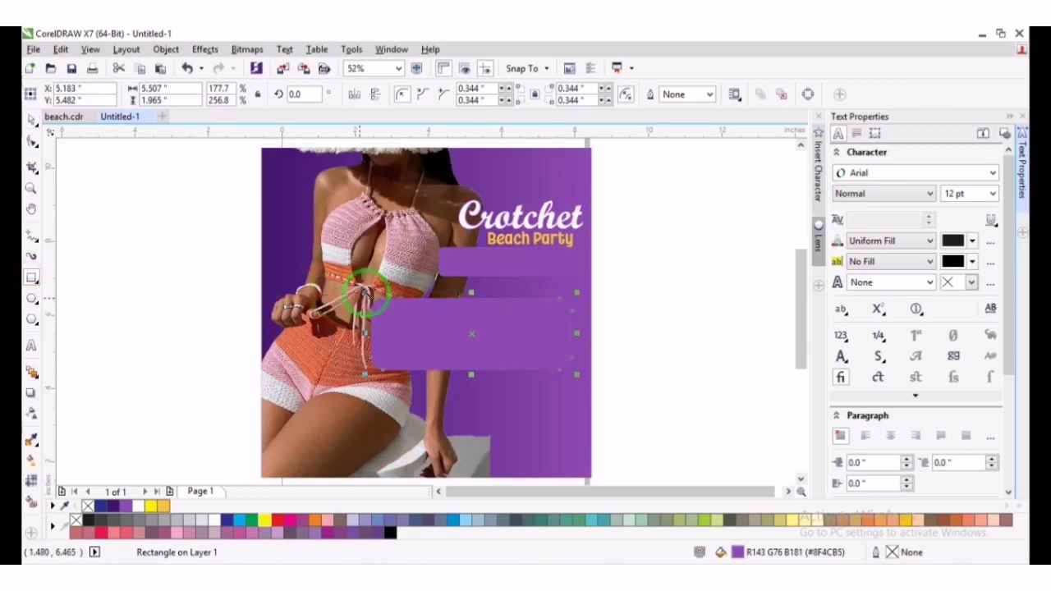
pyautogui.moveTo(370, 289); pyautogui.dragTo(432, 373)
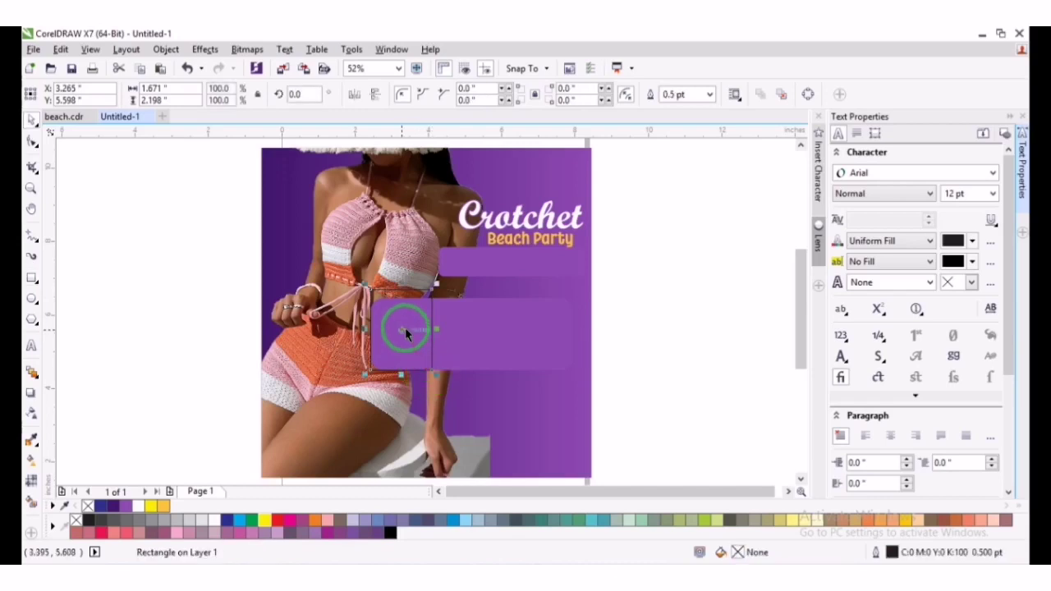
pyautogui.moveTo(401, 330); pyautogui.dragTo(471, 322)
pyautogui.hotkey('ctrl', 'r')
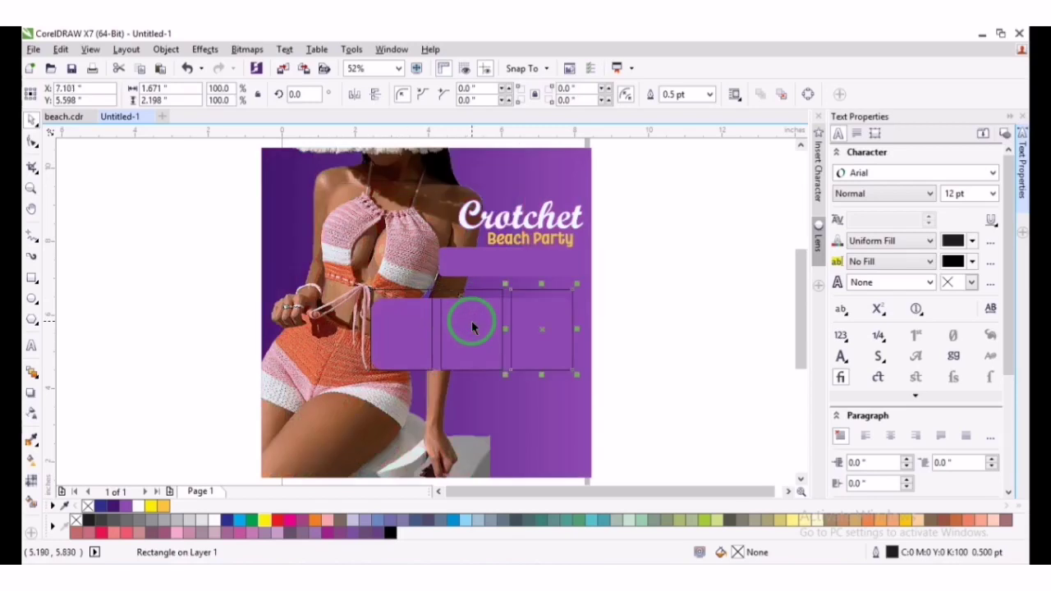
pyautogui.hotkey('ctrl', 'r')
# Select all four outlined rectangles in the row and shrink them together to about 6.35 by 1.62 inches
pyautogui.moveTo(533, 332); pyautogui.dragTo(462, 325)
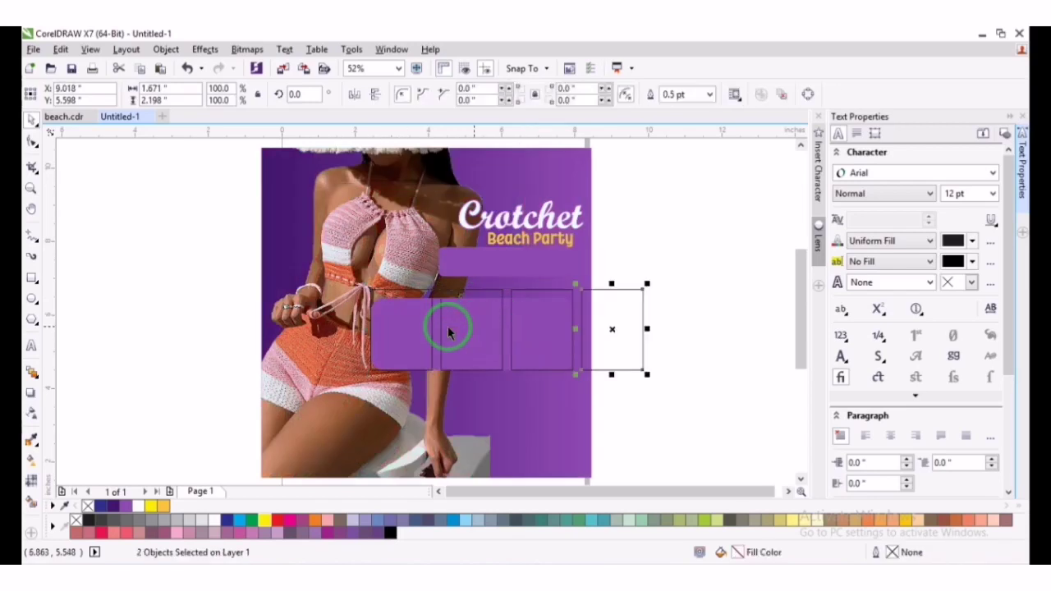
pyautogui.click(699, 264)
pyautogui.click(634, 292)
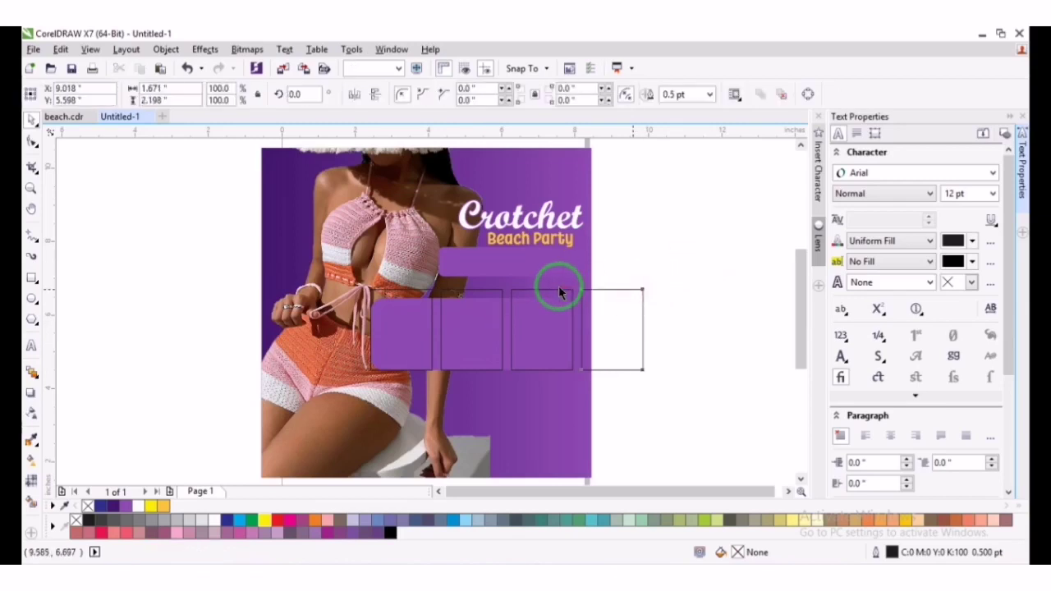
pyautogui.keyDown('shift'); pyautogui.click(557, 288); pyautogui.keyUp('shift')
pyautogui.keyDown('shift'); pyautogui.click(539, 288); pyautogui.keyUp('shift')
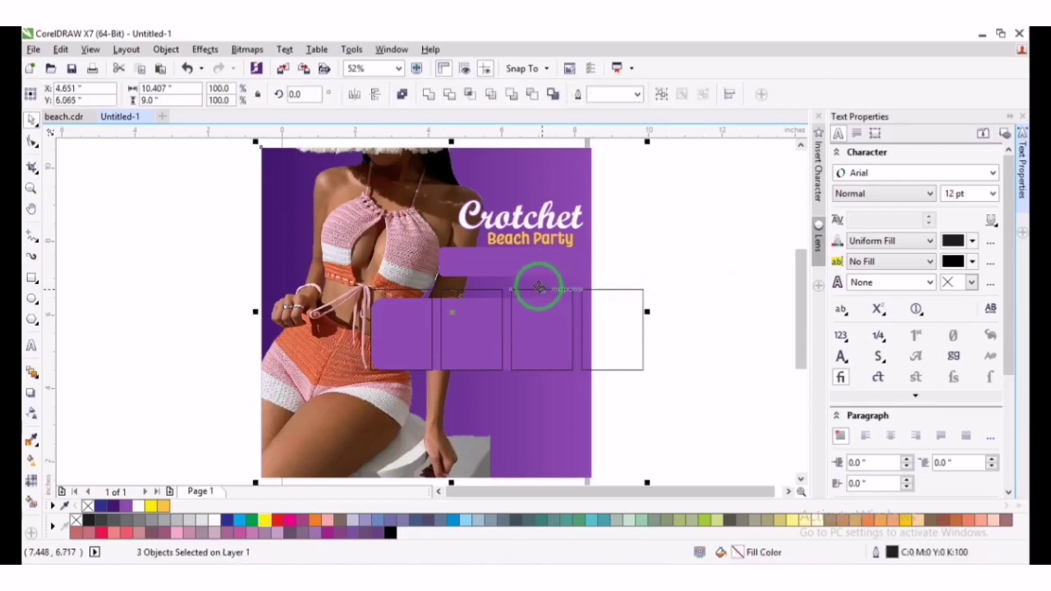
pyautogui.keyDown('shift'); pyautogui.click(507, 278); pyautogui.keyUp('shift')
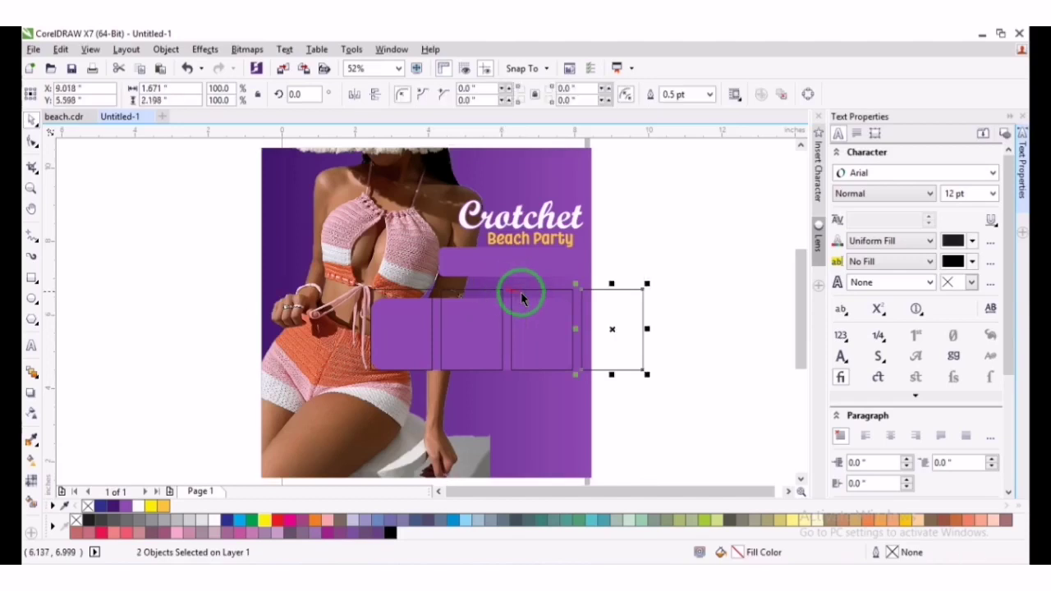
pyautogui.keyDown('shift'); pyautogui.click(521, 291); pyautogui.keyUp('shift')
pyautogui.keyDown('shift'); pyautogui.click(520, 289); pyautogui.keyUp('shift')
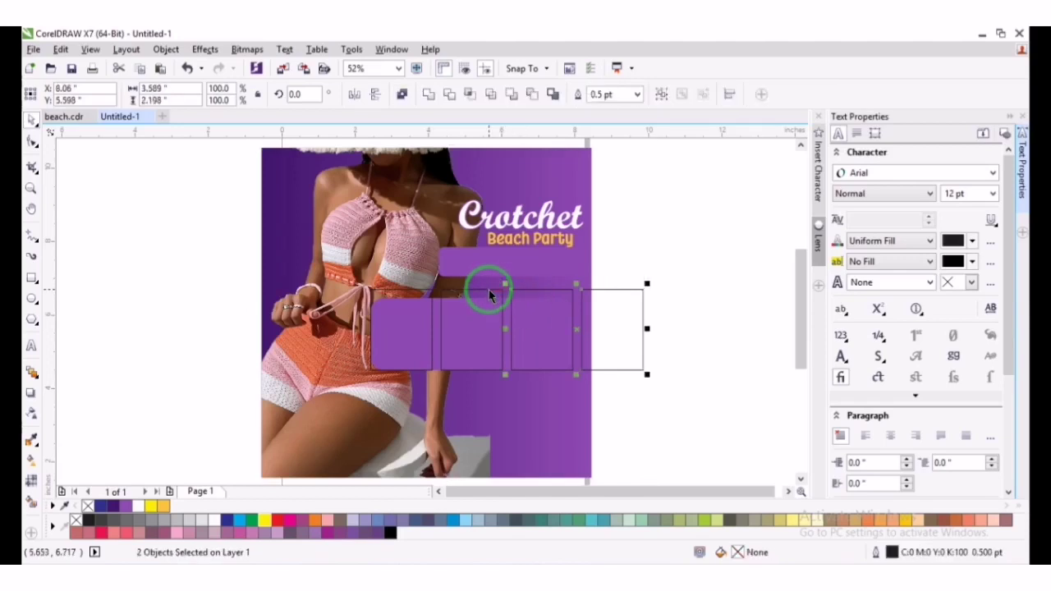
pyautogui.keyDown('shift'); pyautogui.click(422, 286); pyautogui.keyUp('shift')
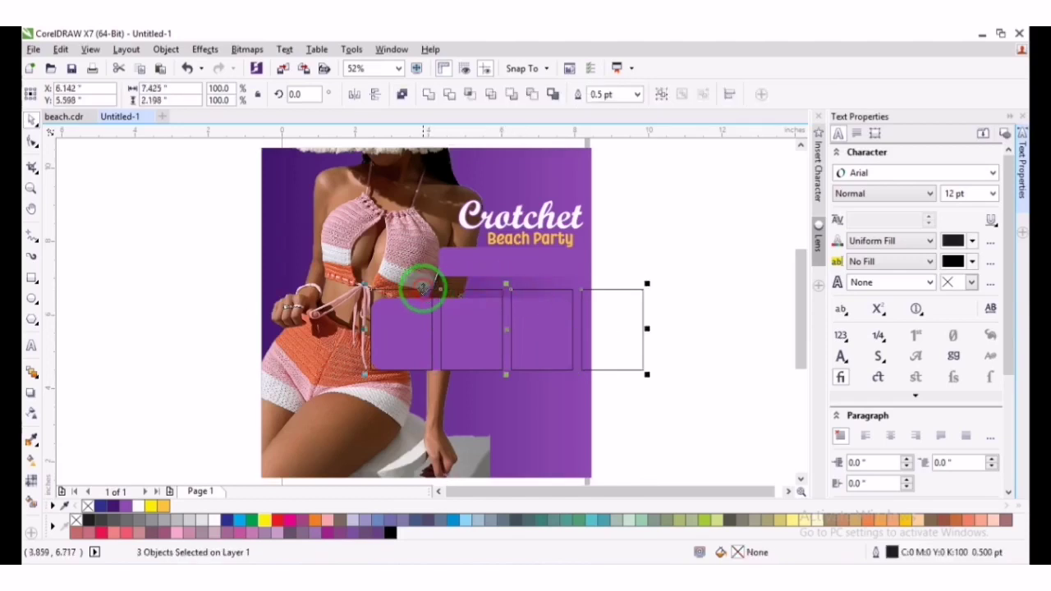
pyautogui.moveTo(648, 282); pyautogui.dragTo(608, 284)
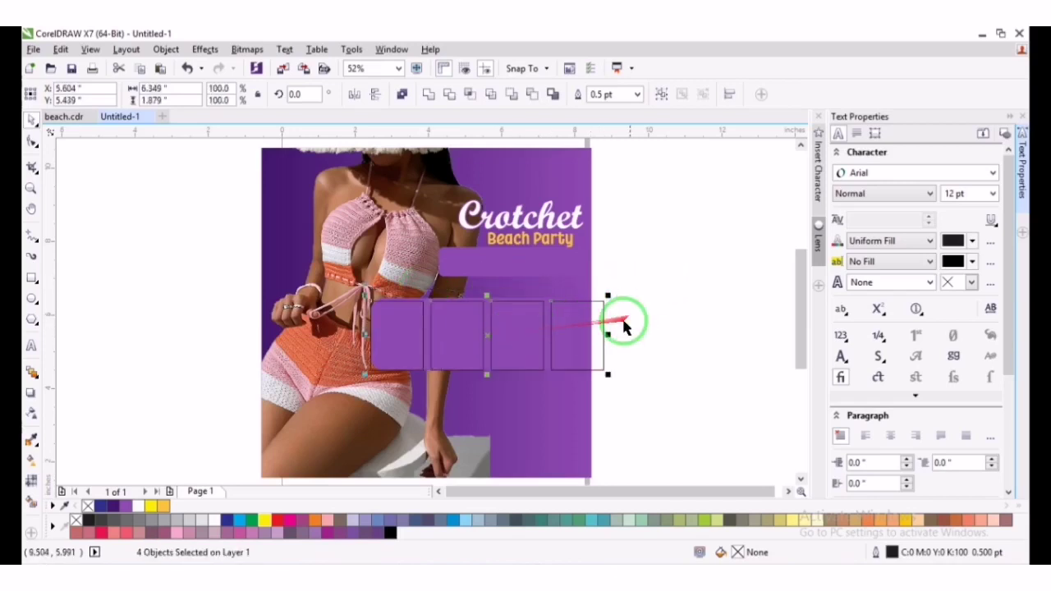
pyautogui.moveTo(486, 374); pyautogui.dragTo(504, 358)
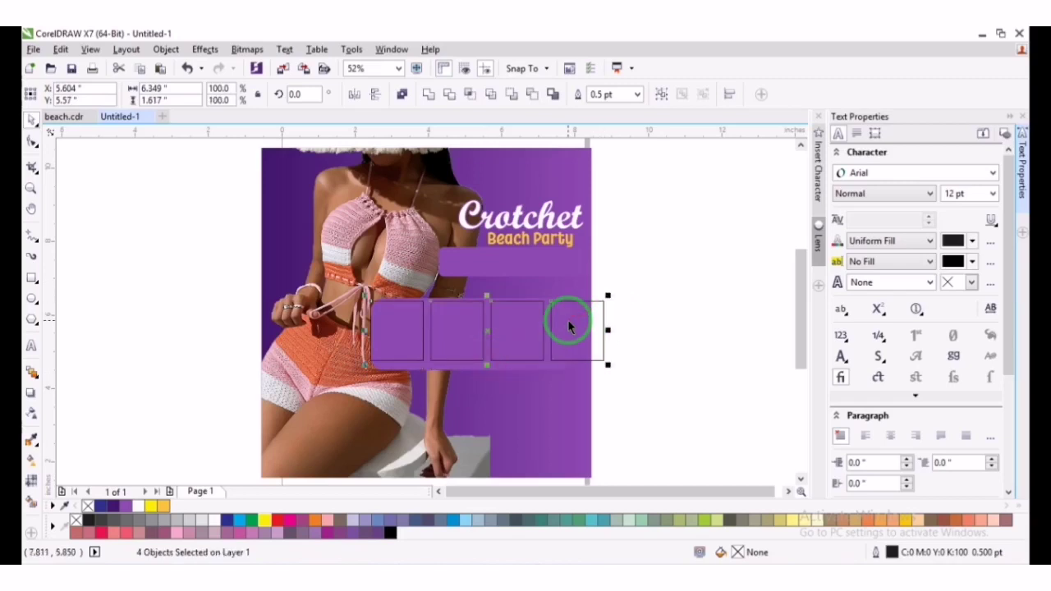
# Fit the row of four rectangles within the large bar's height, resizing it proportionally to about 6 by 1.53 inches
pyautogui.moveTo(608, 295); pyautogui.dragTo(565, 307)
pyautogui.moveTo(513, 333); pyautogui.dragTo(518, 330)
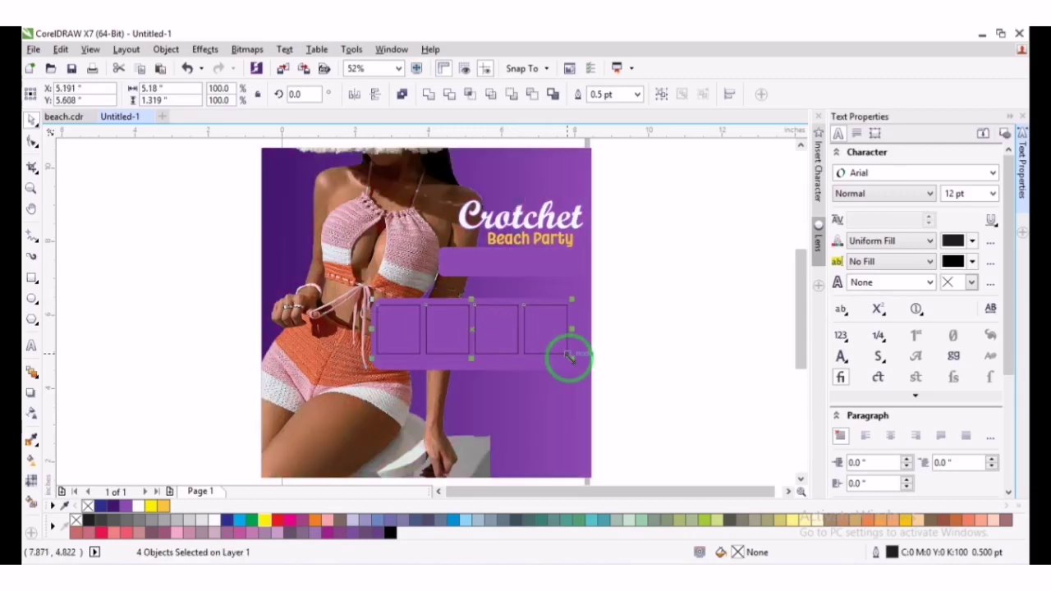
pyautogui.moveTo(573, 359); pyautogui.dragTo(584, 368)
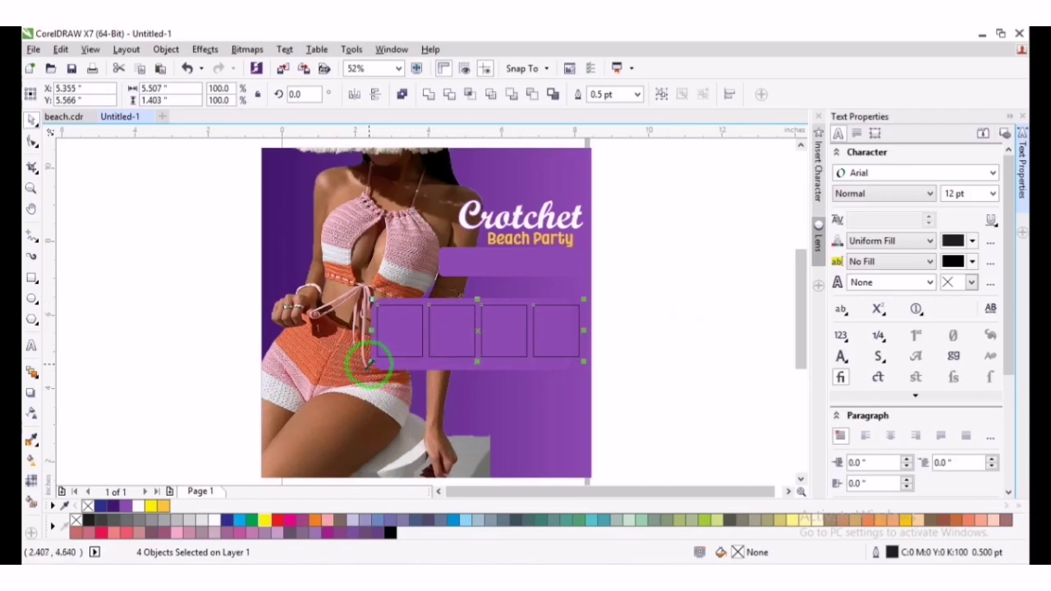
pyautogui.moveTo(374, 362); pyautogui.dragTo(349, 376)
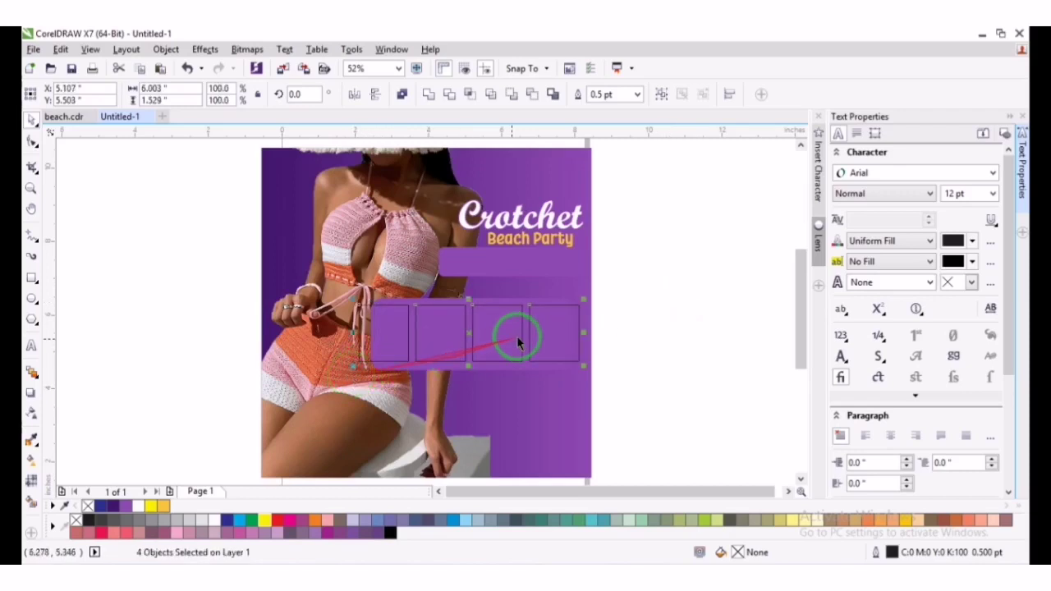
# Fill the four rectangles with white and remove their outlines
pyautogui.click(213, 520)
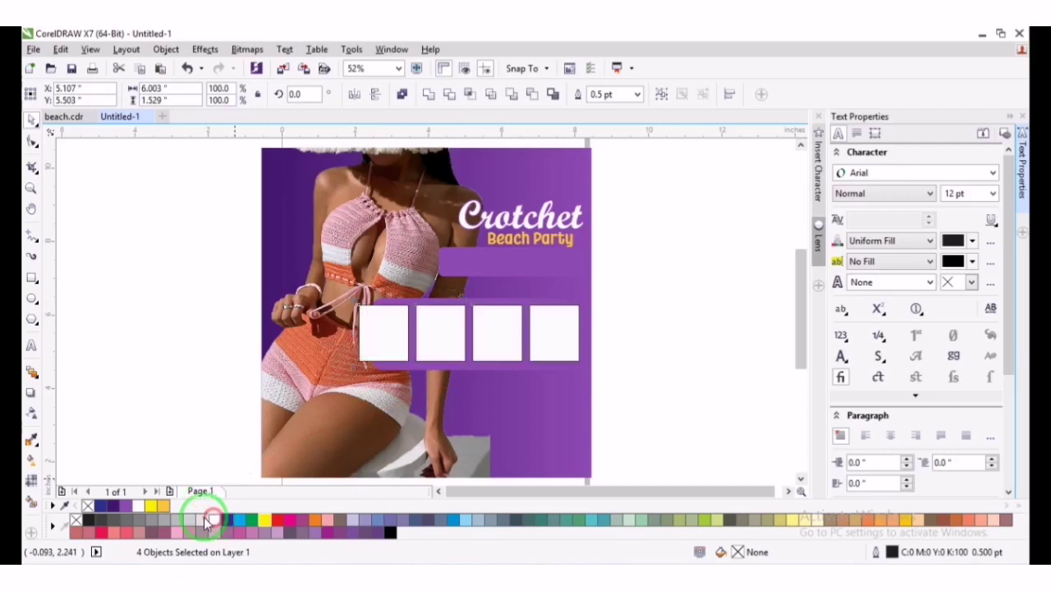
pyautogui.rightClick(76, 521)
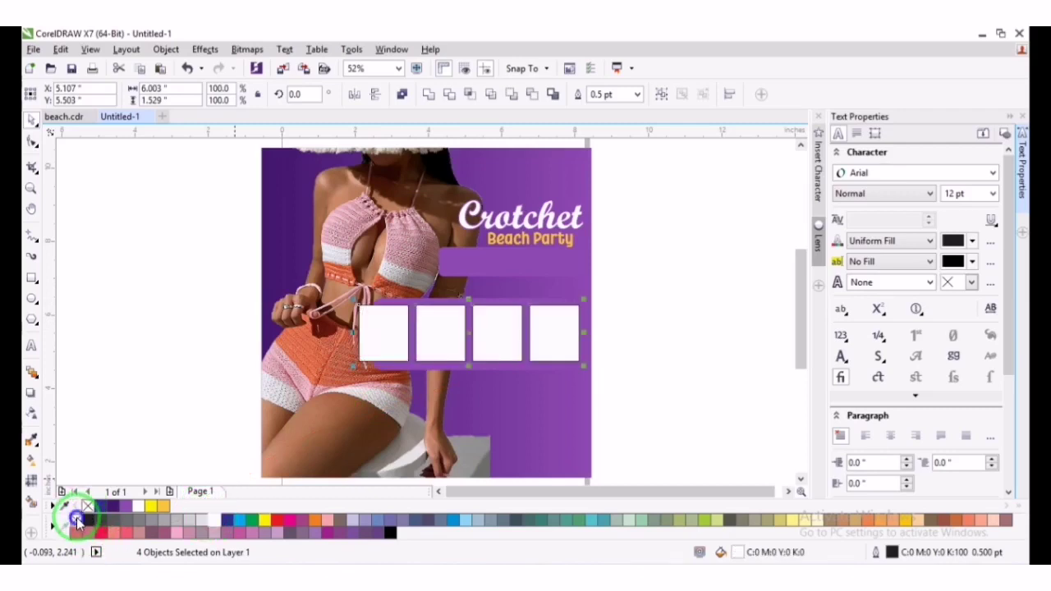
pyautogui.click(168, 336)
# Duplicate the bar under the title to below the white frames and resize the copy to about 6.37 by 0.65 inches
pyautogui.click(495, 264)
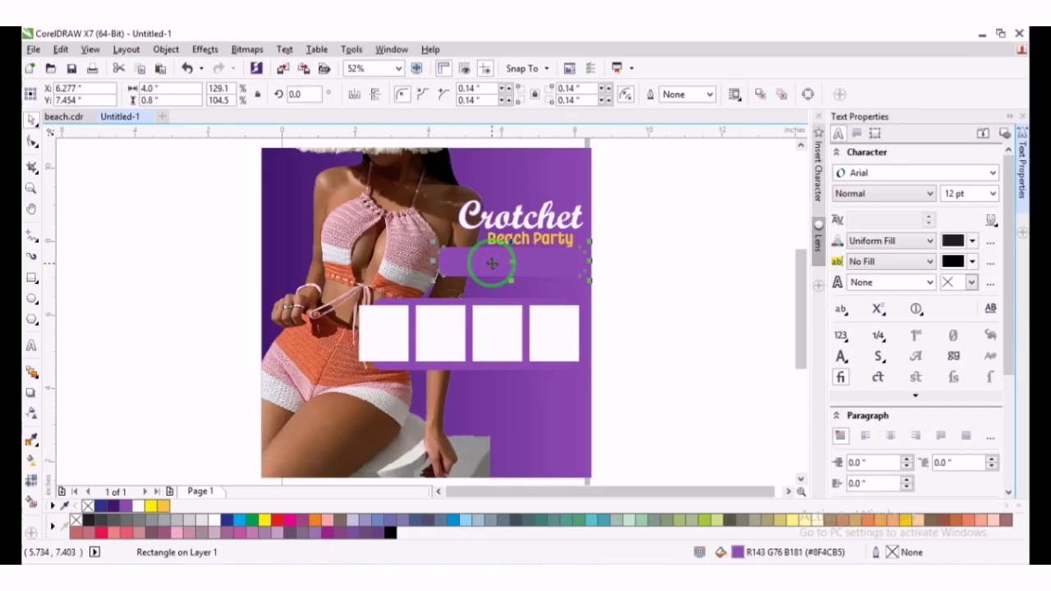
pyautogui.moveTo(492, 264); pyautogui.dragTo(346, 386)
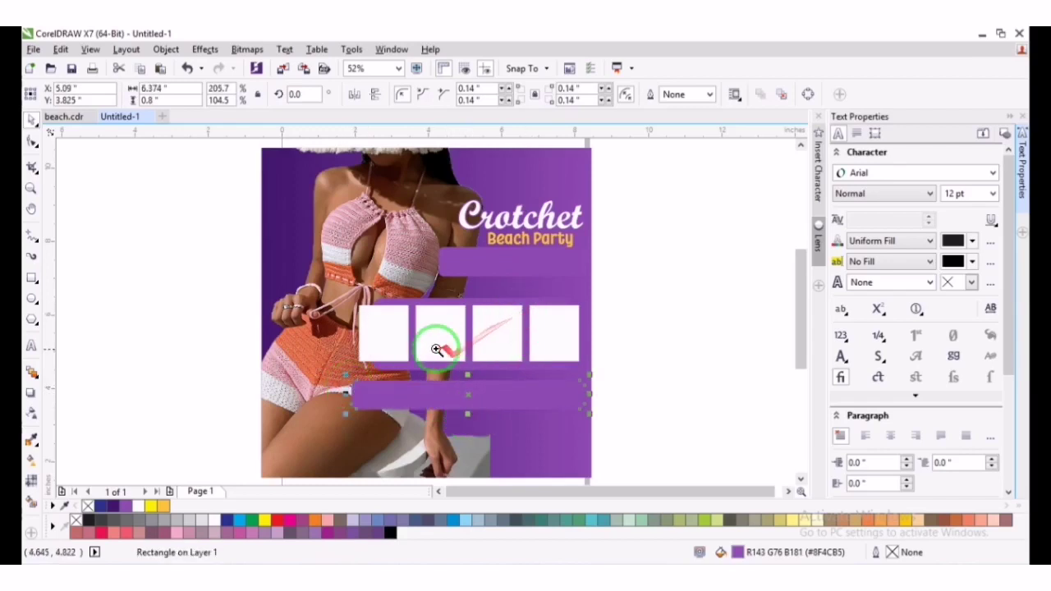
pyautogui.moveTo(437, 350); pyautogui.dragTo(518, 435)
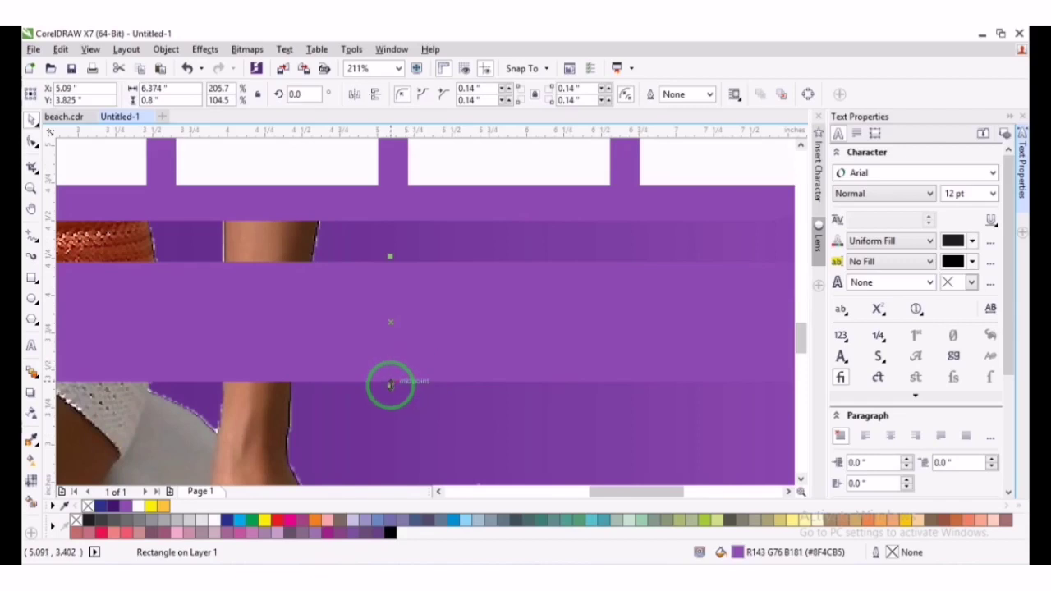
pyautogui.moveTo(390, 380); pyautogui.dragTo(389, 365)
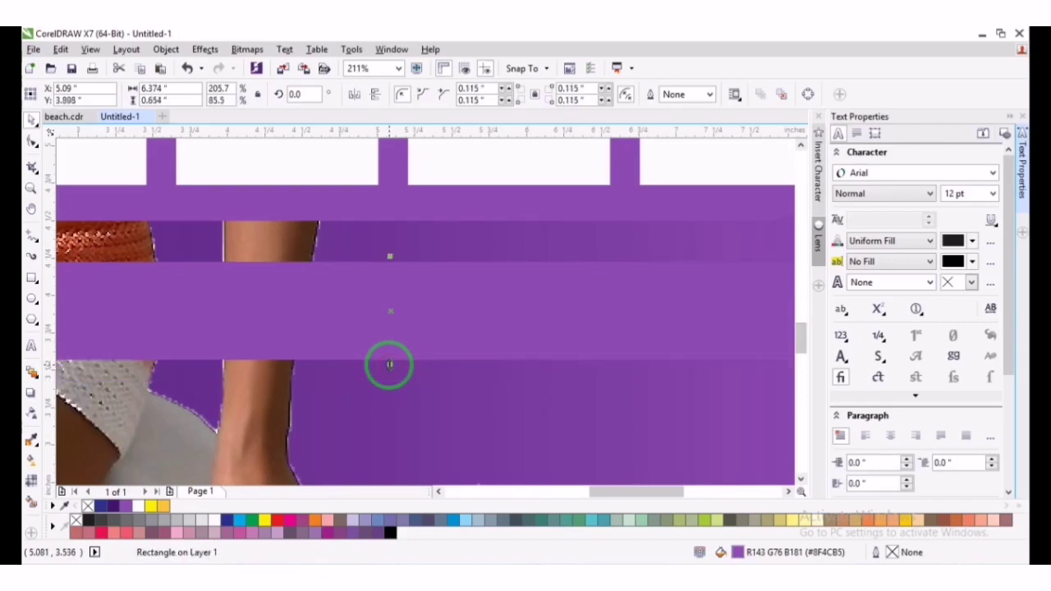
pyautogui.hotkey('shift', 'F4')
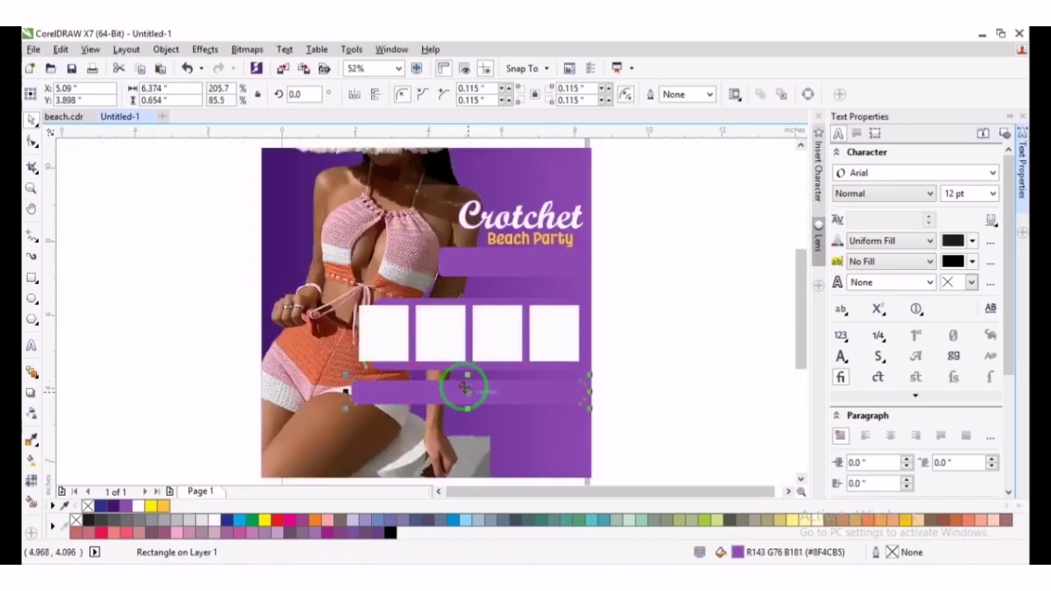
# Duplicate the long thin bar below itself and resize the copy from its left and bottom edges to about 4 by 0.72 inches
pyautogui.moveTo(465, 392); pyautogui.dragTo(465, 430)
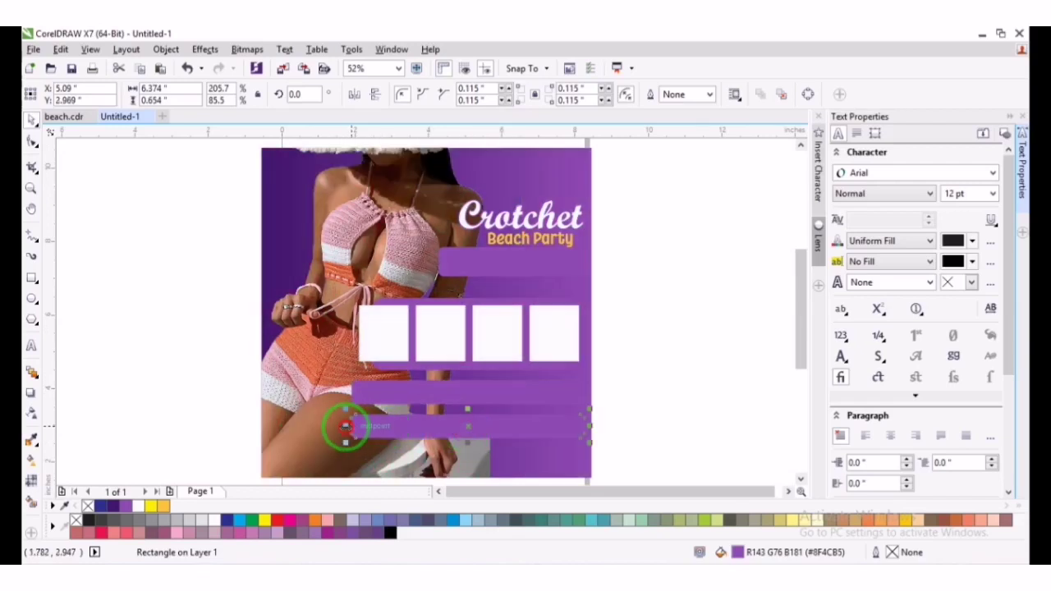
pyautogui.moveTo(349, 427); pyautogui.dragTo(429, 426)
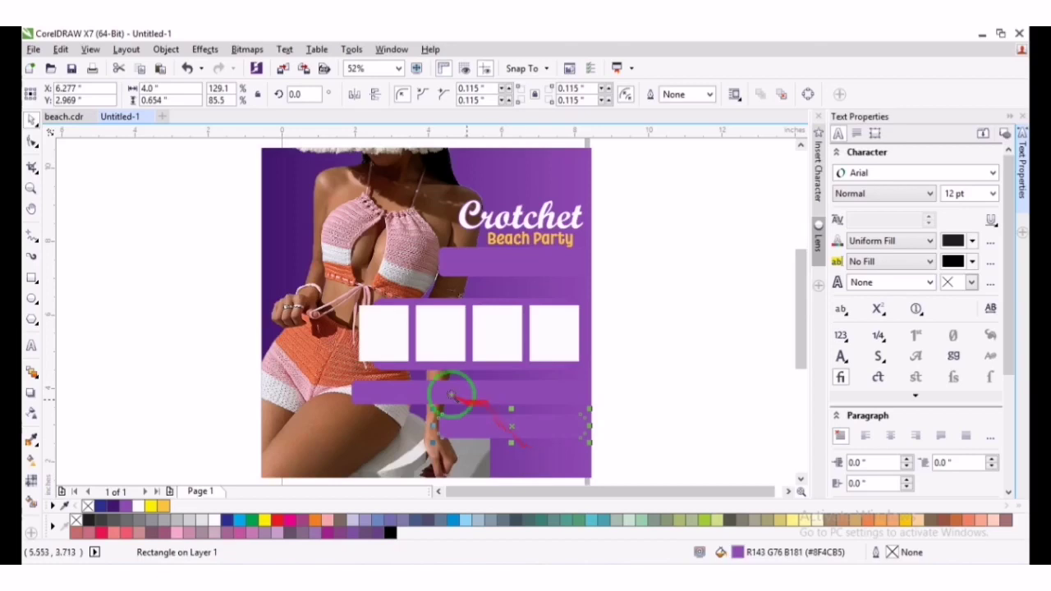
pyautogui.moveTo(424, 386); pyautogui.dragTo(614, 461)
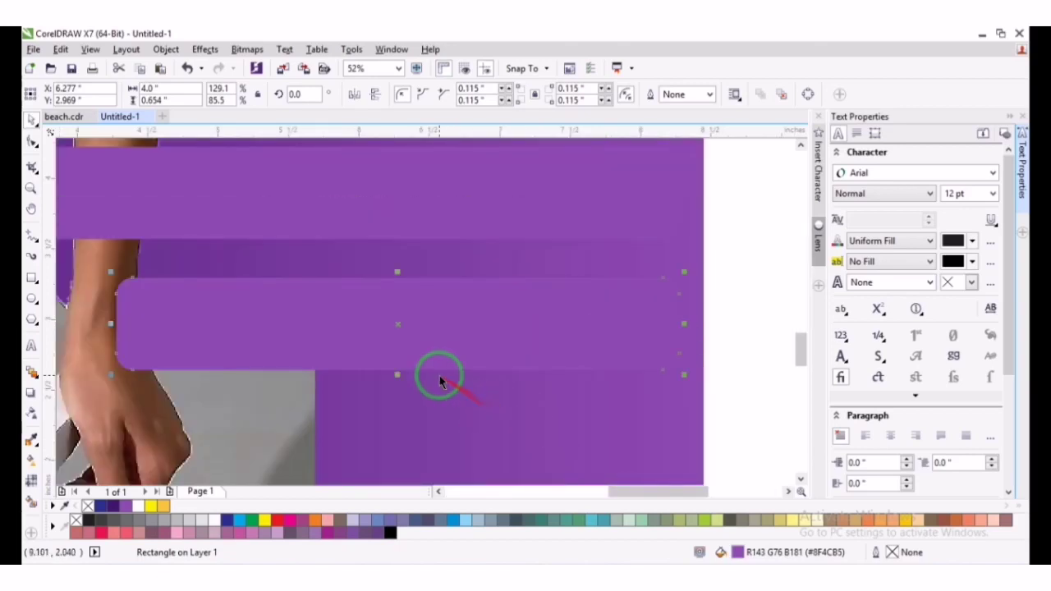
pyautogui.moveTo(400, 382); pyautogui.dragTo(397, 385)
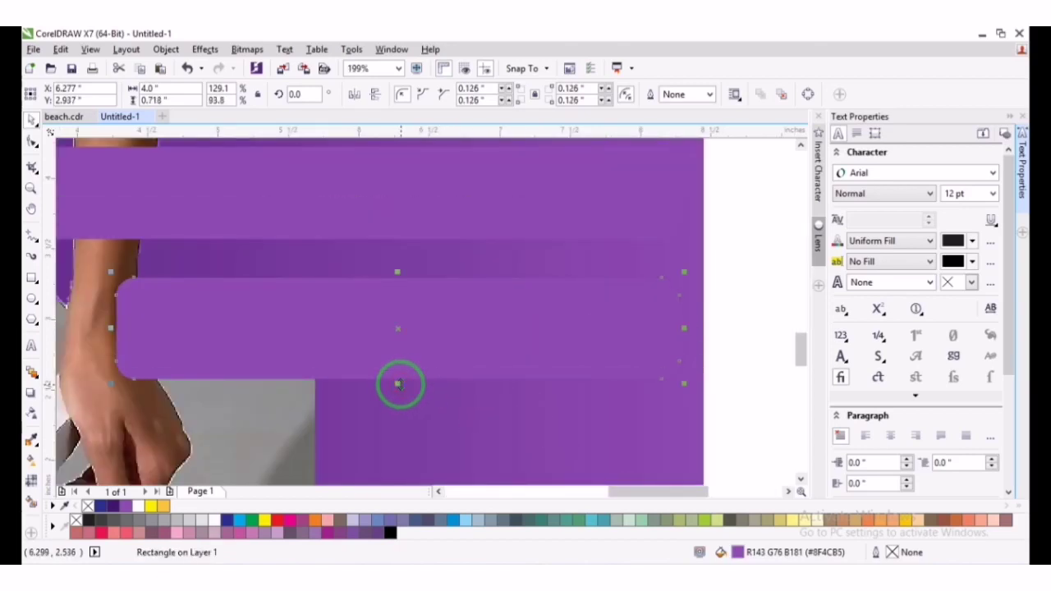
pyautogui.press('F4')
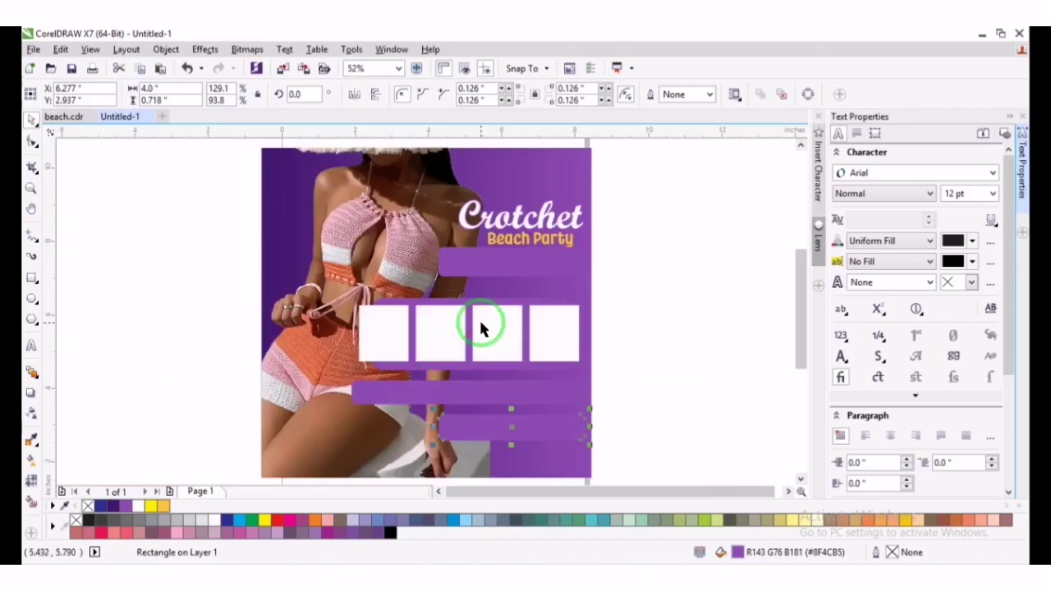
# Give the lowest bar a linear fountain fill running from light purple #8F4CB5 to dark purple #43176E
pyautogui.press('F11')
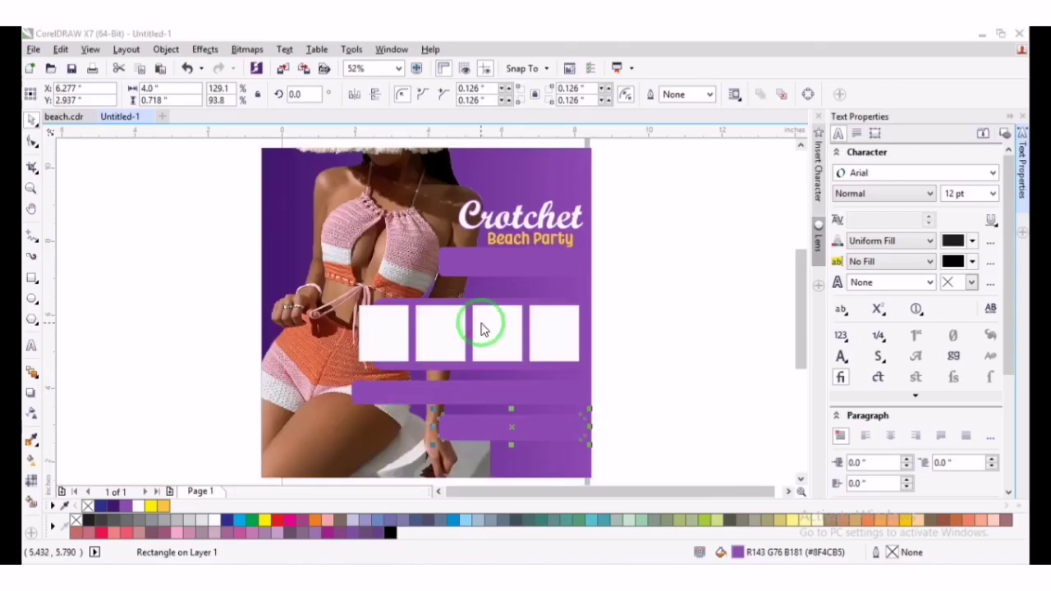
pyautogui.click(607, 432)
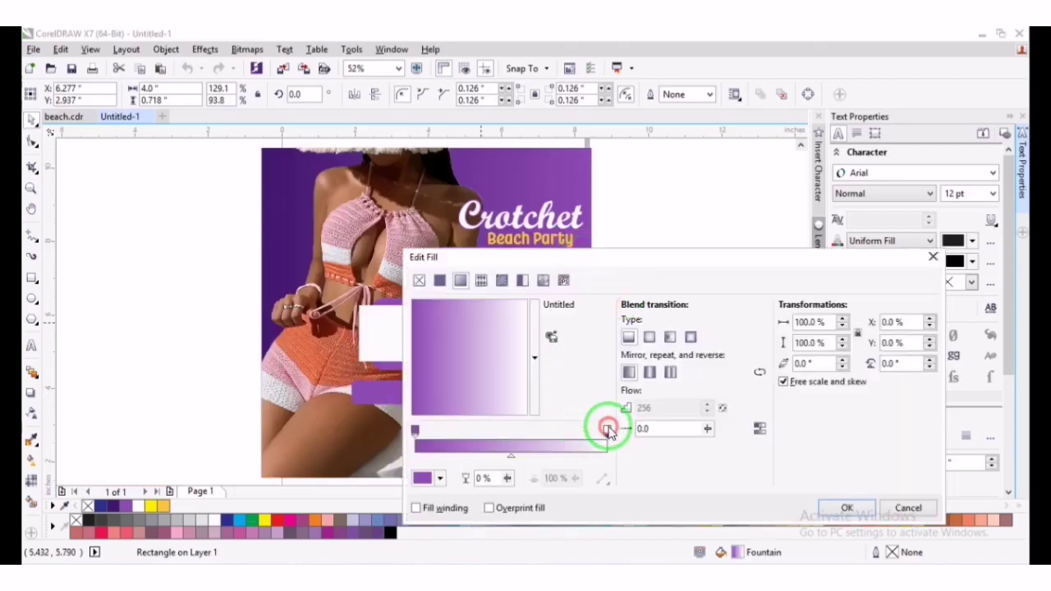
pyautogui.click(607, 430)
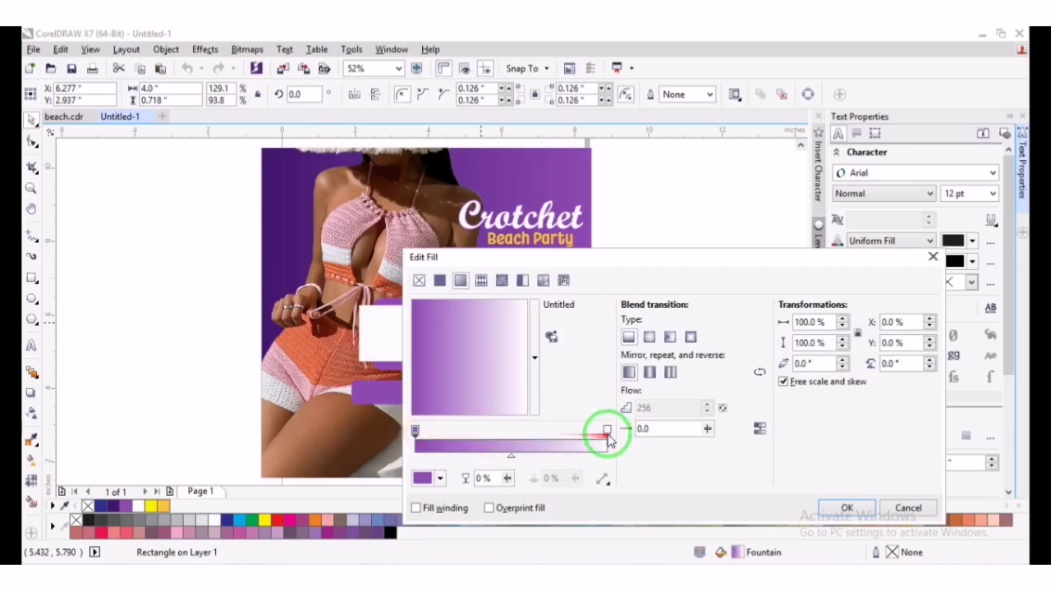
pyautogui.click(442, 478)
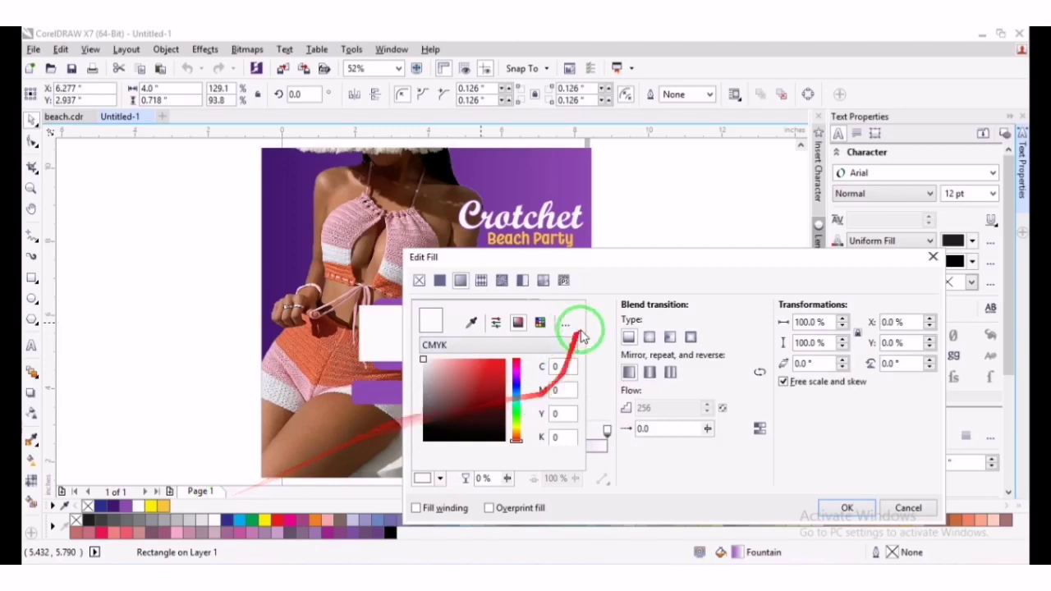
pyautogui.click(471, 322)
pyautogui.click(115, 505)
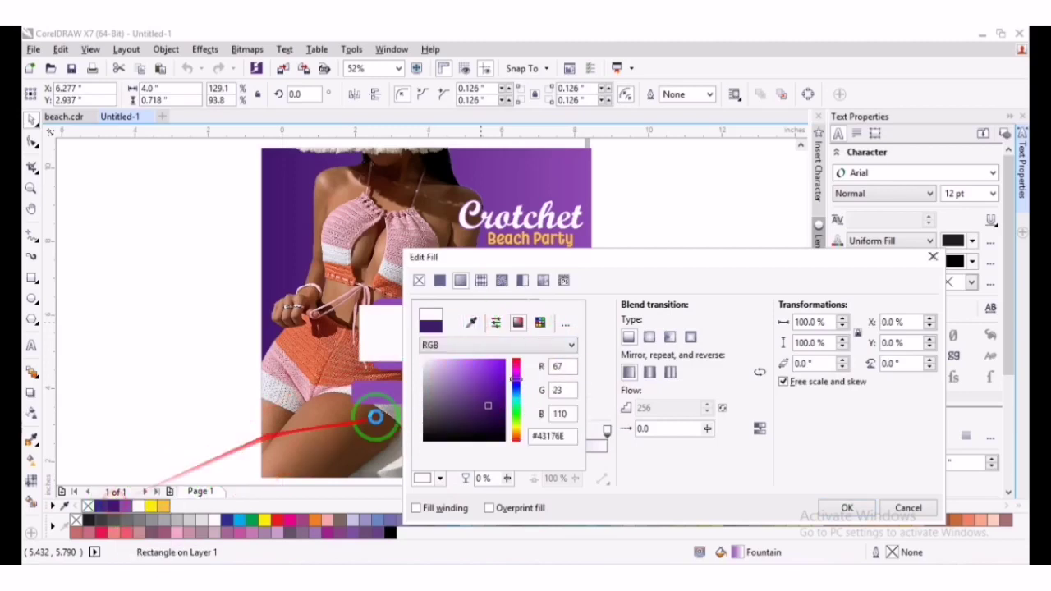
pyautogui.click(845, 507)
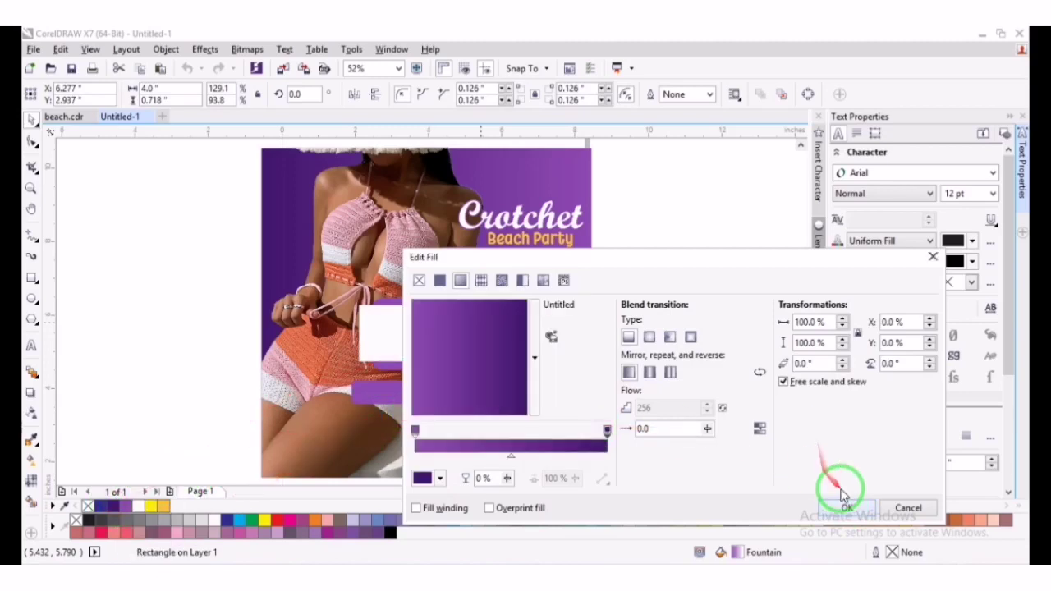
pyautogui.click(846, 507)
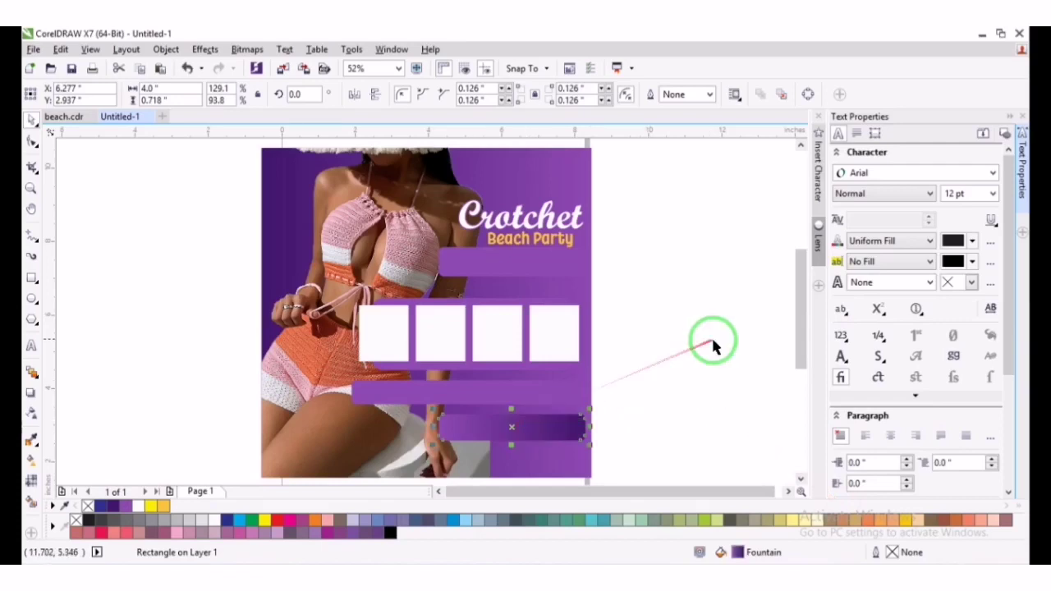
# Apply a Transparency lens with a 50% rate and the light purple color to the lowest bar
pyautogui.click(284, 50)
pyautogui.moveTo(206, 51)
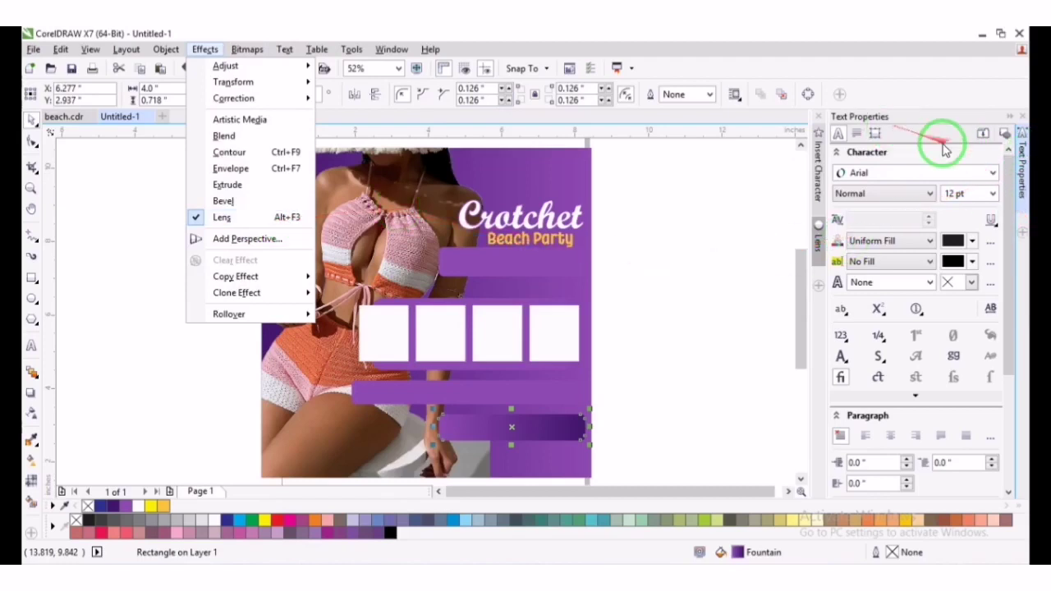
pyautogui.click(818, 245)
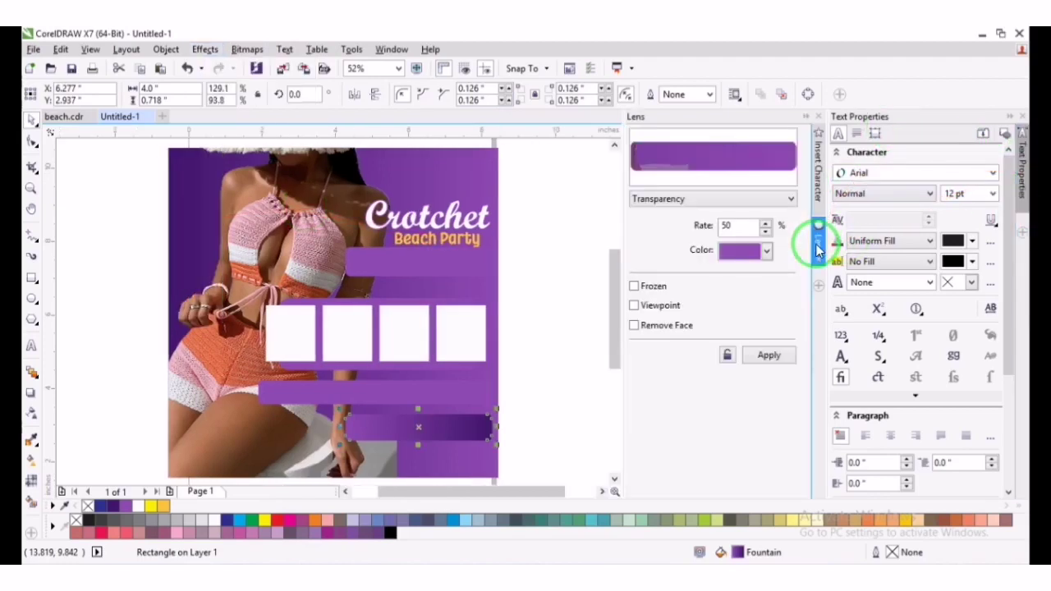
pyautogui.click(702, 200)
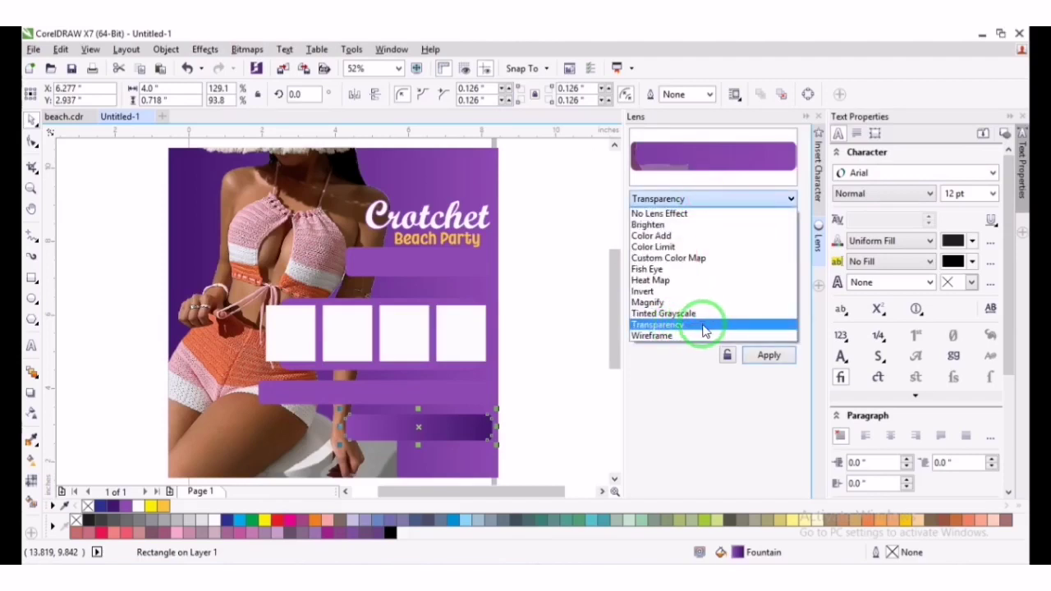
pyautogui.click(704, 326)
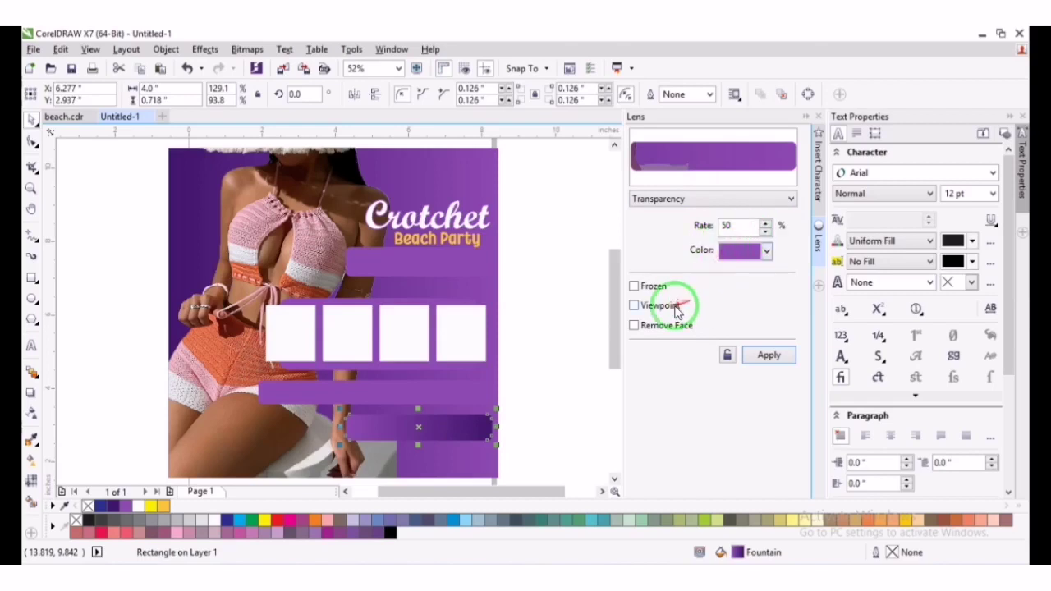
pyautogui.click(766, 354)
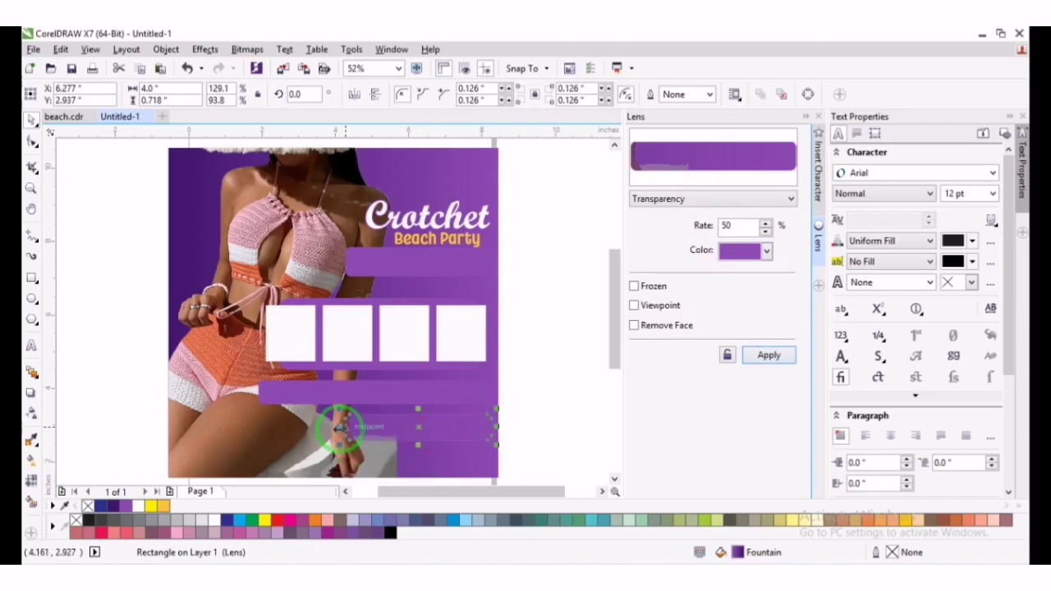
# Apply a Transparency lens to the rounded rectangle behind the white frames, trying a 40% rate before settling on 30%
pyautogui.click(414, 369)
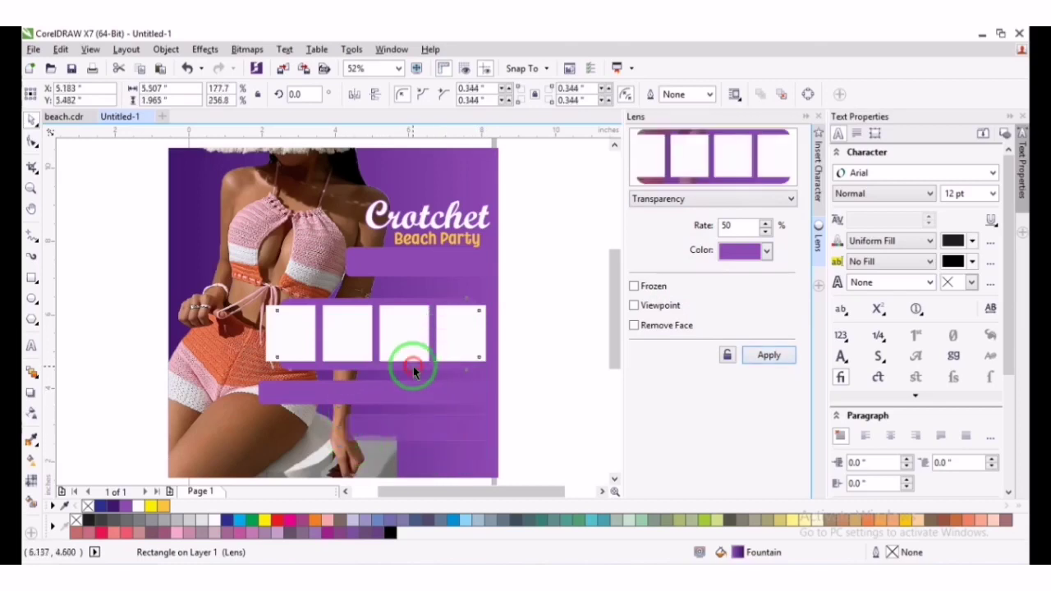
pyautogui.click(764, 356)
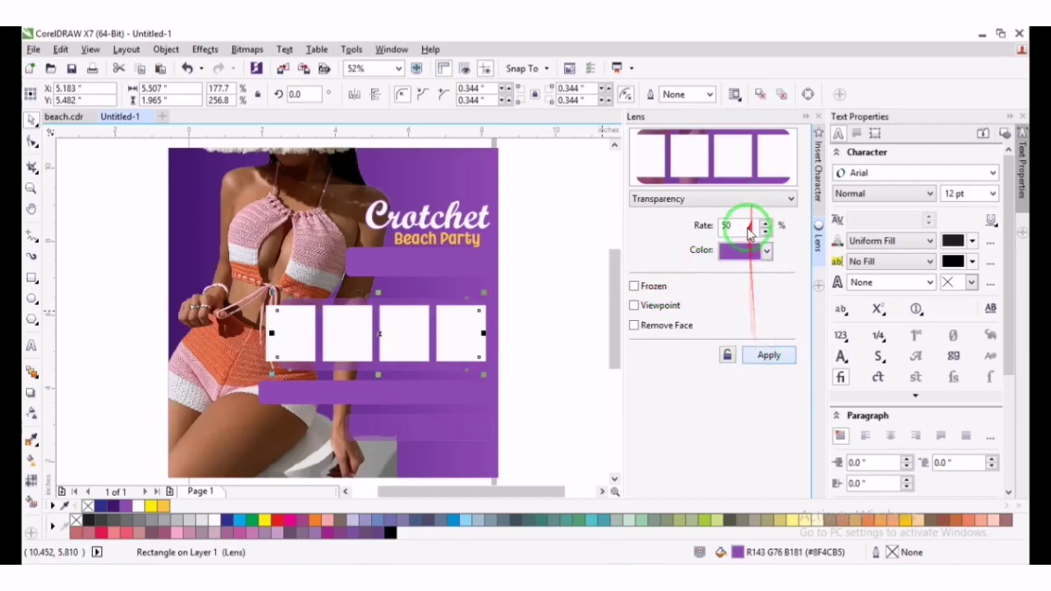
pyautogui.moveTo(735, 224); pyautogui.dragTo(704, 224)
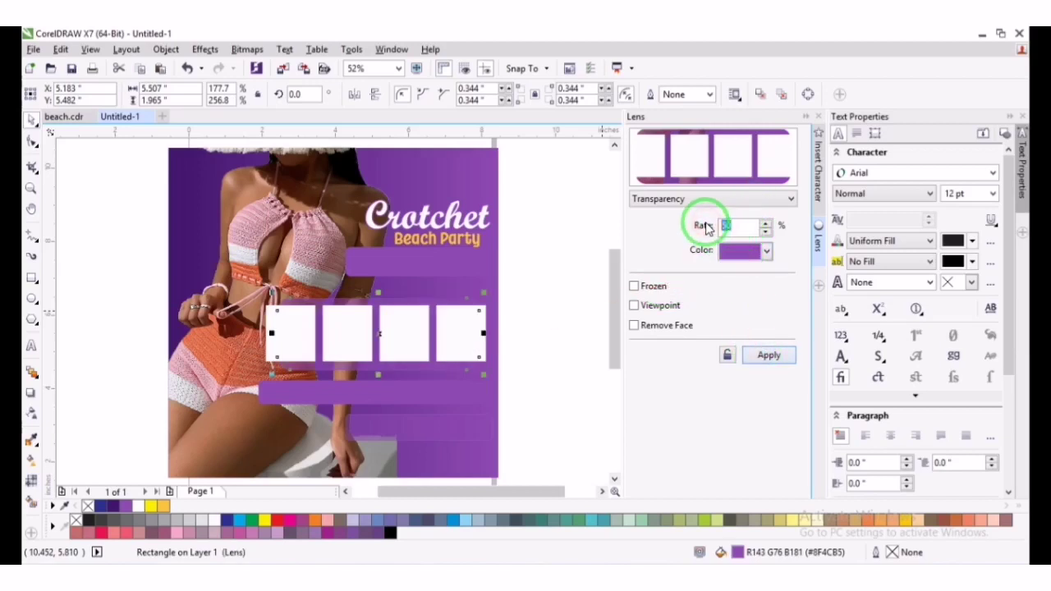
pyautogui.write('40')
pyautogui.click(765, 355)
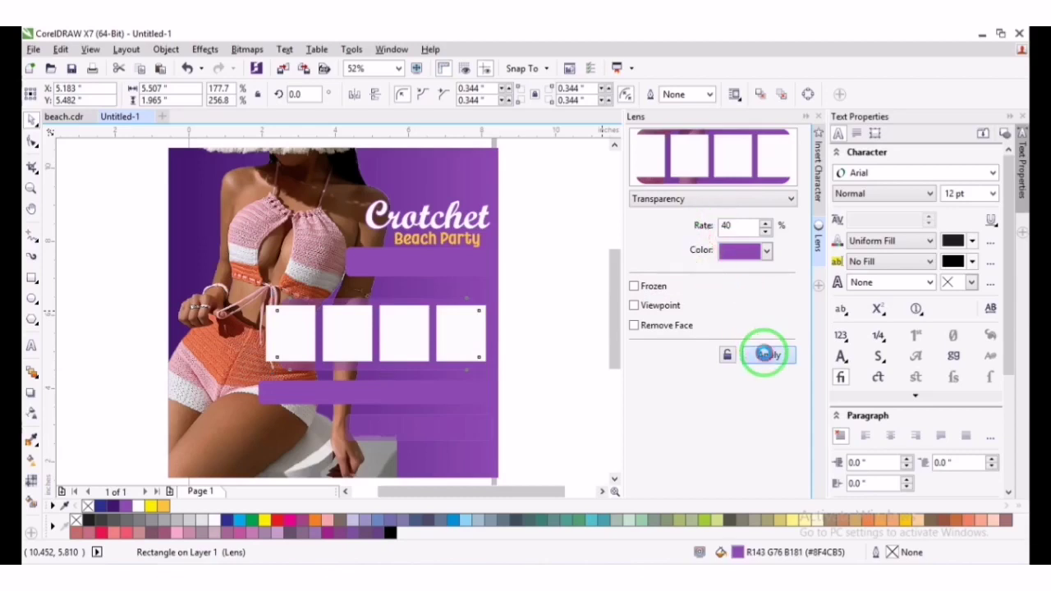
pyautogui.moveTo(734, 224); pyautogui.dragTo(709, 223)
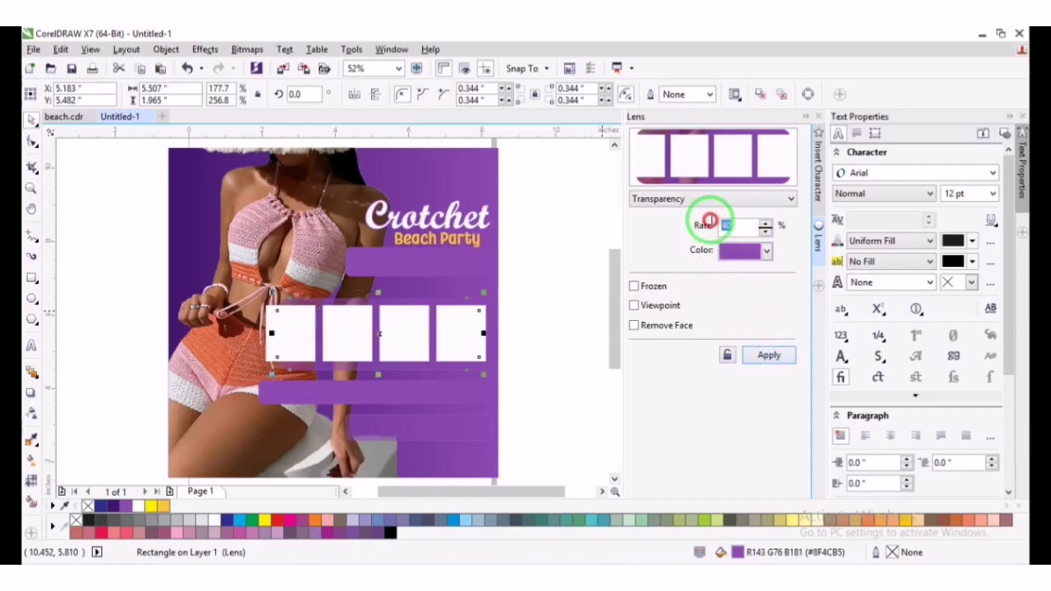
pyautogui.write('30')
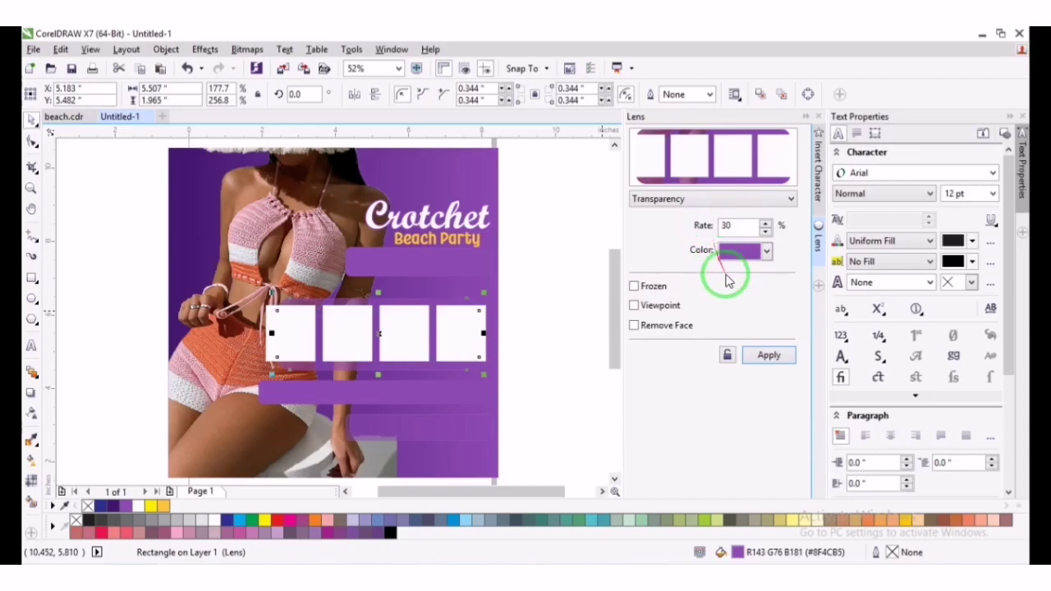
pyautogui.click(749, 358)
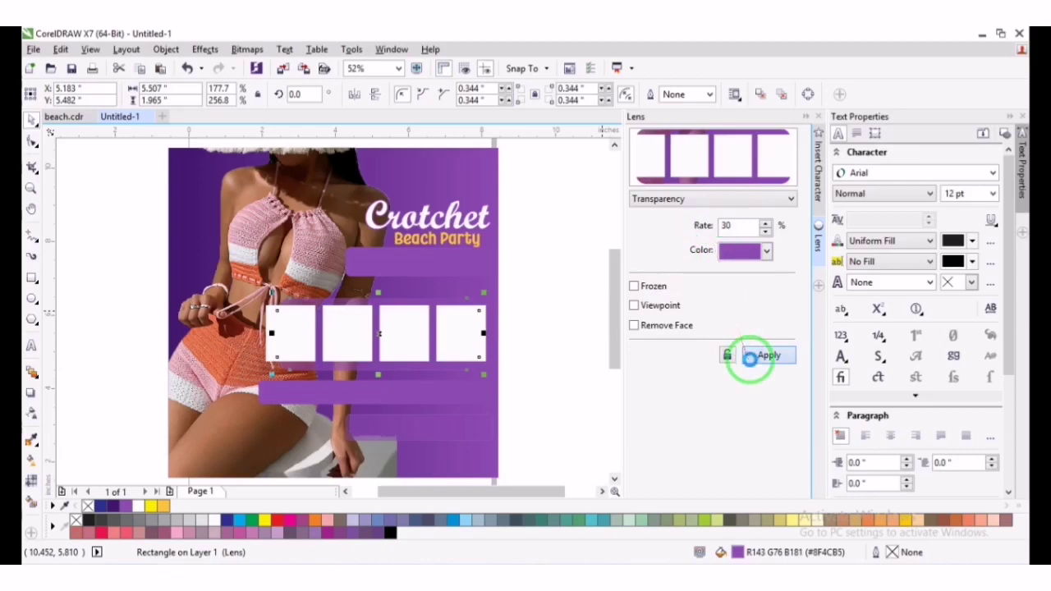
pyautogui.click(558, 321)
# Apply a Transparency lens with a 20% rate and darker purple #752E9E to the bar under the title
pyautogui.click(459, 261)
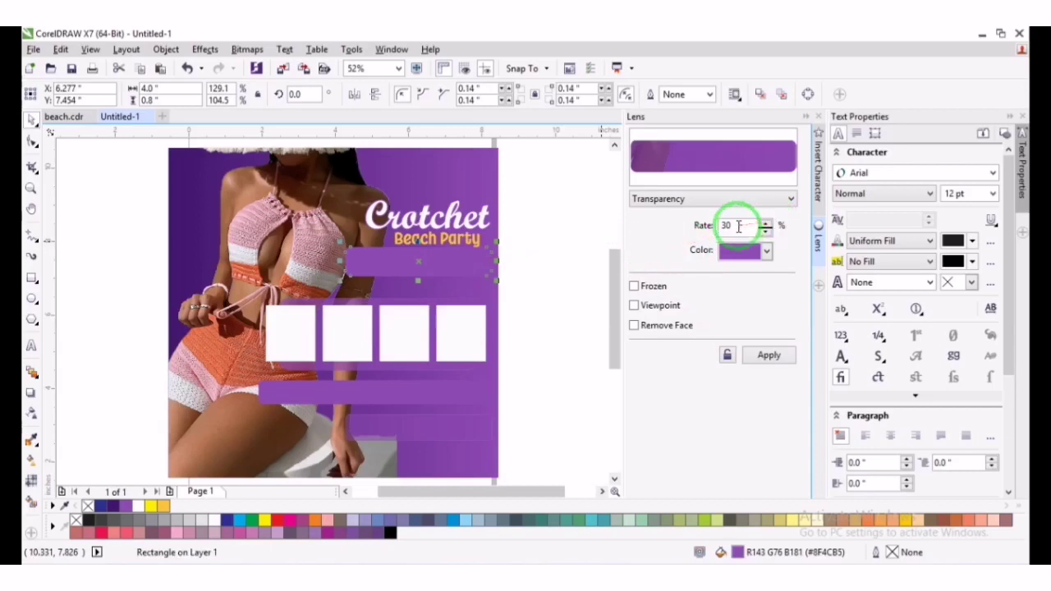
pyautogui.moveTo(742, 225); pyautogui.dragTo(709, 226)
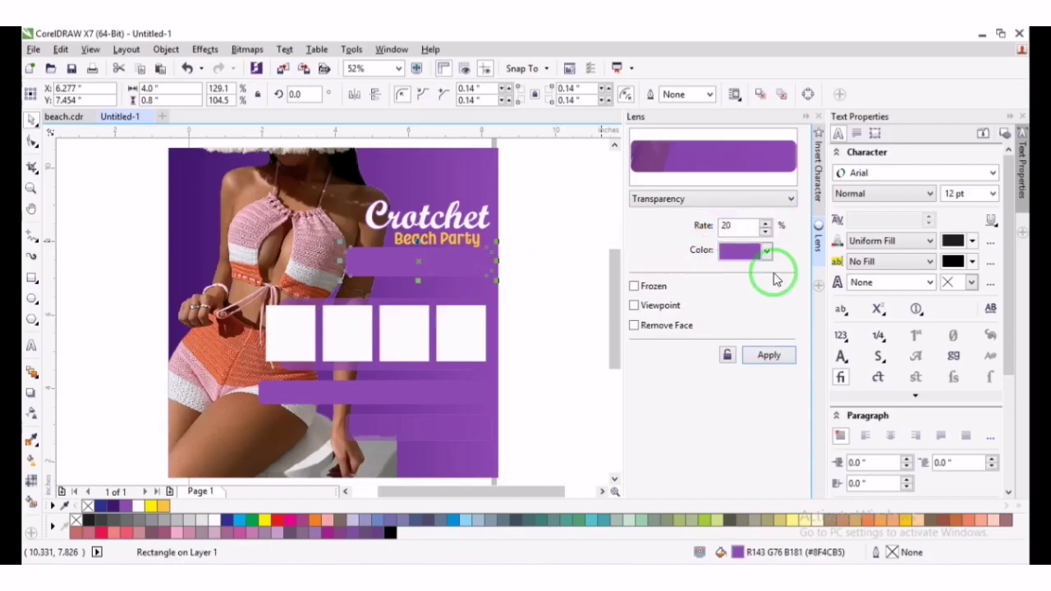
pyautogui.click(750, 251)
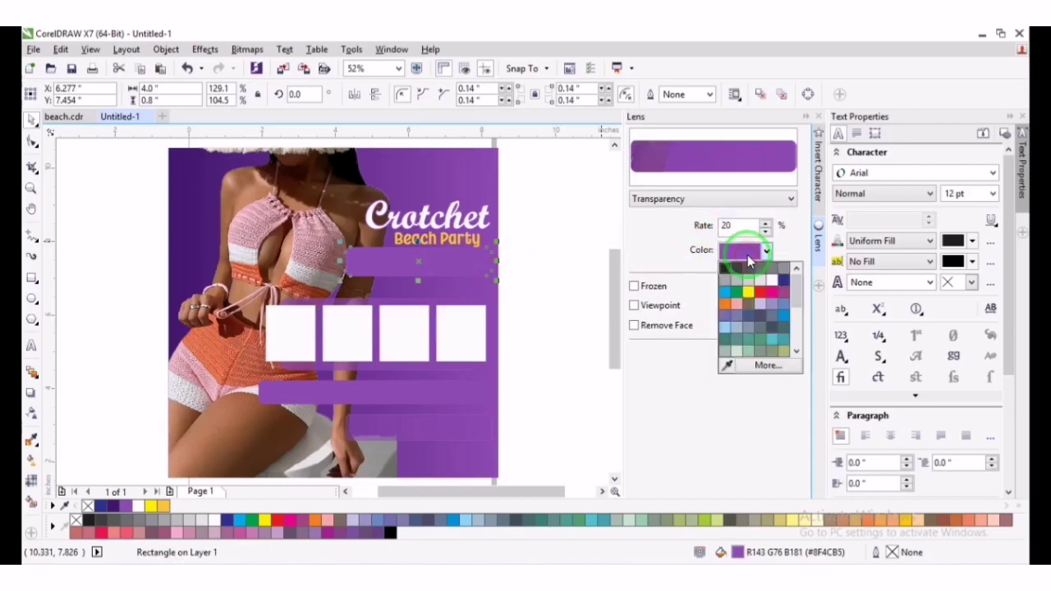
pyautogui.click(766, 364)
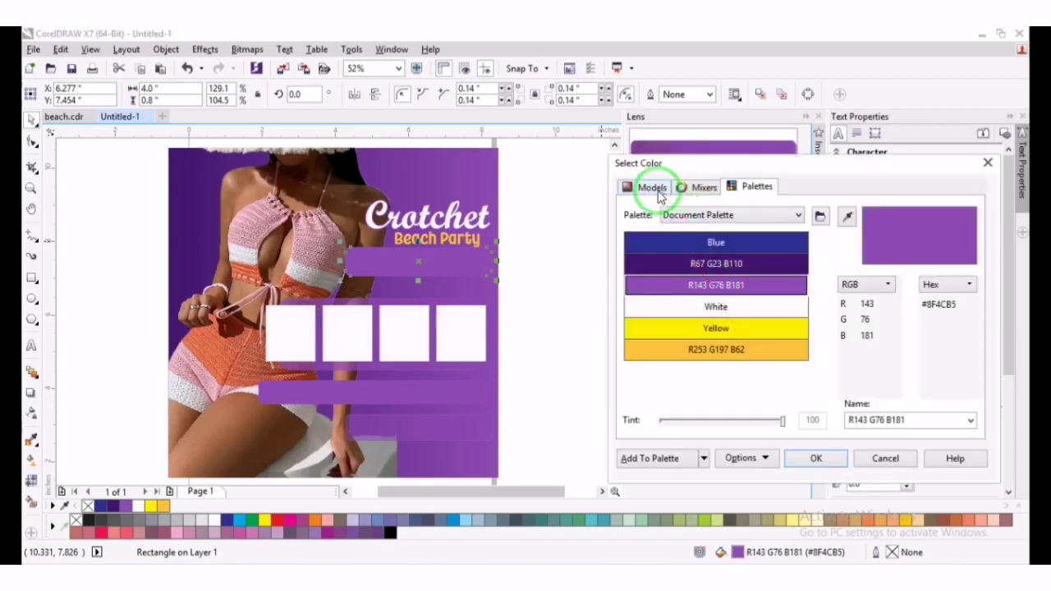
pyautogui.click(662, 187)
pyautogui.click(763, 288)
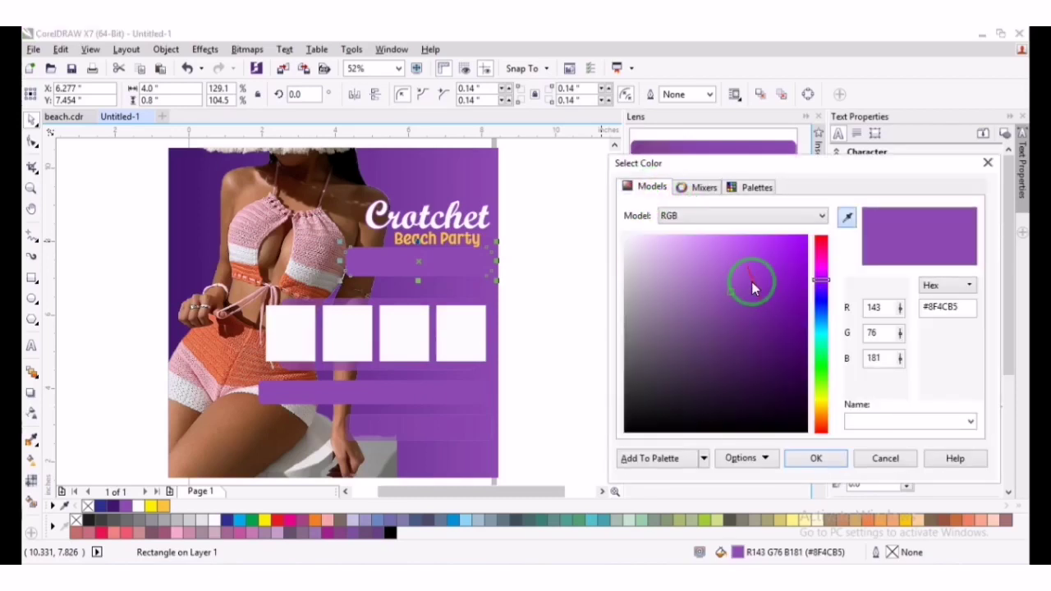
pyautogui.moveTo(732, 296); pyautogui.dragTo(752, 310)
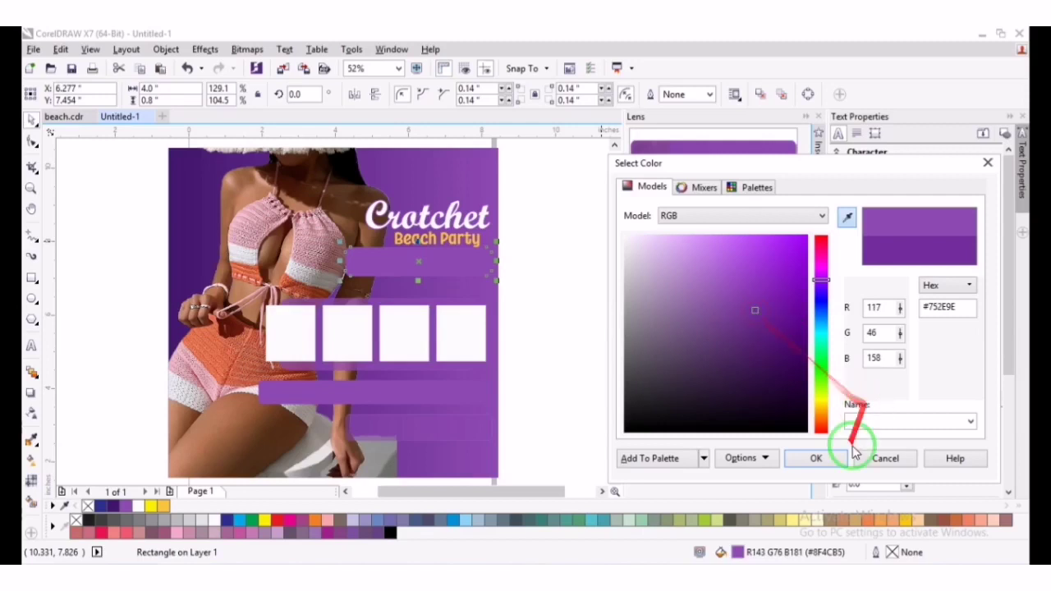
pyautogui.click(816, 458)
pyautogui.click(763, 355)
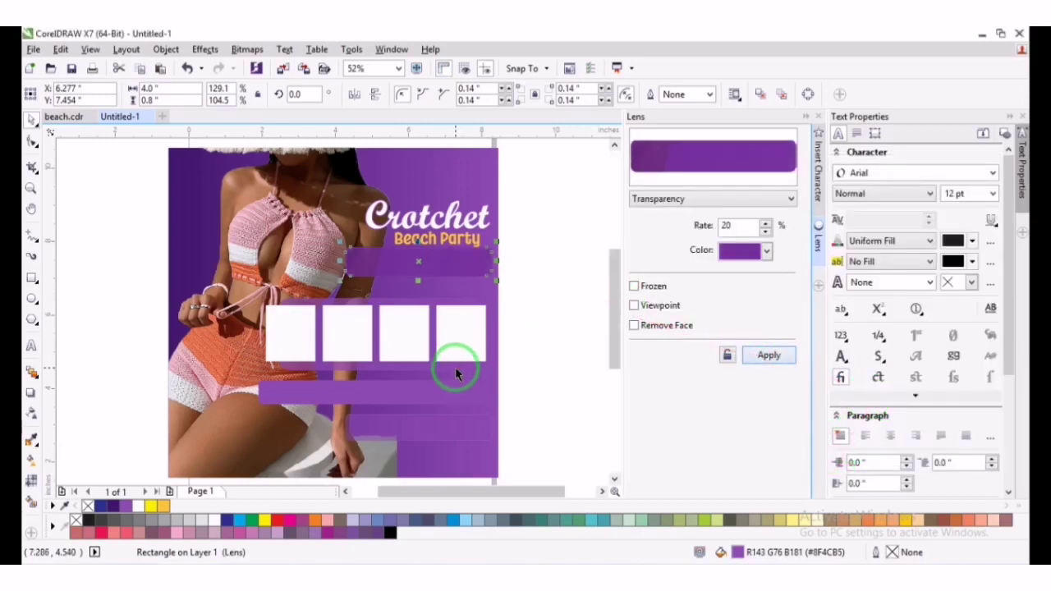
# Apply a Transparency lens with a 20% rate and a custom darker purple to the long bar below the white frames
pyautogui.click(464, 390)
pyautogui.click(766, 251)
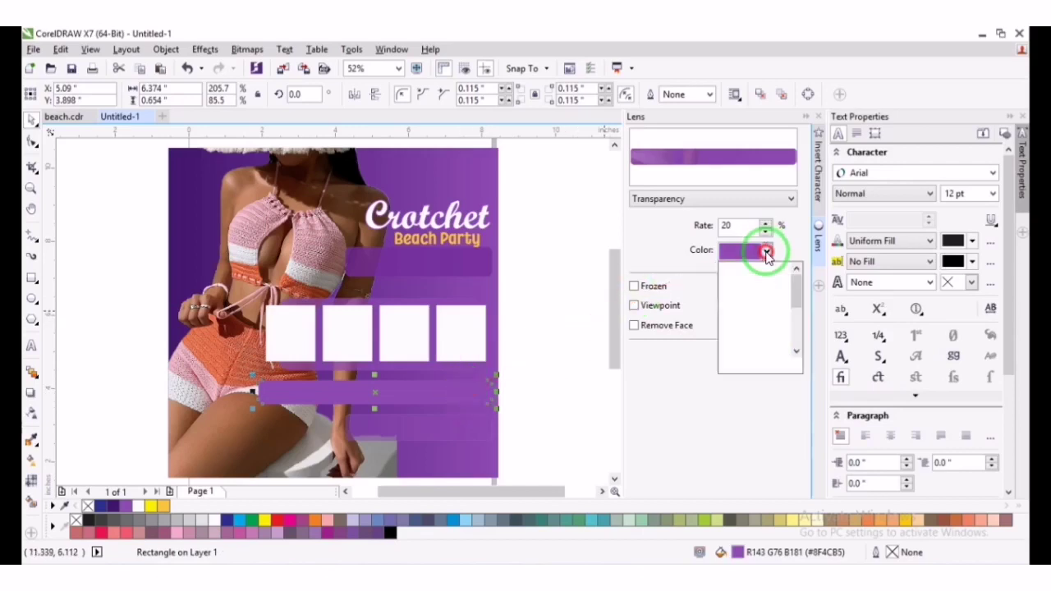
pyautogui.click(766, 367)
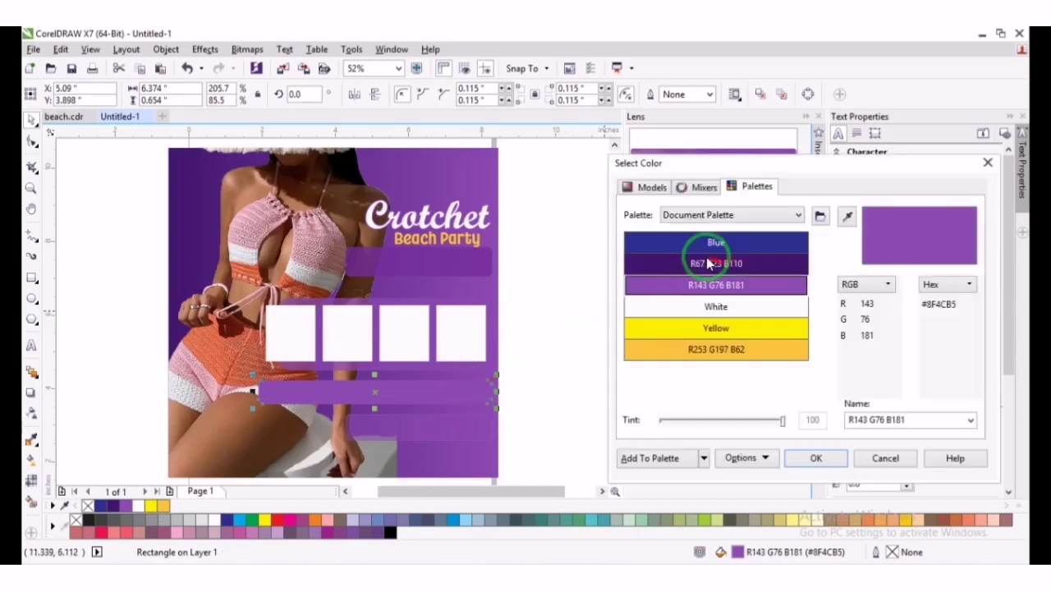
pyautogui.click(653, 187)
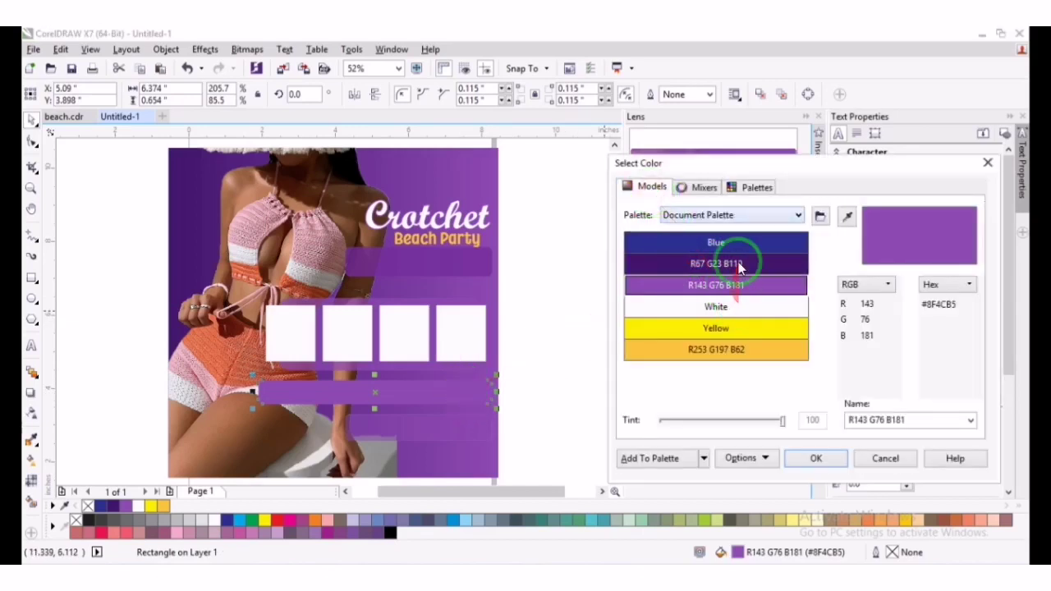
pyautogui.click(734, 282)
pyautogui.moveTo(738, 295); pyautogui.dragTo(750, 315)
pyautogui.click(841, 461)
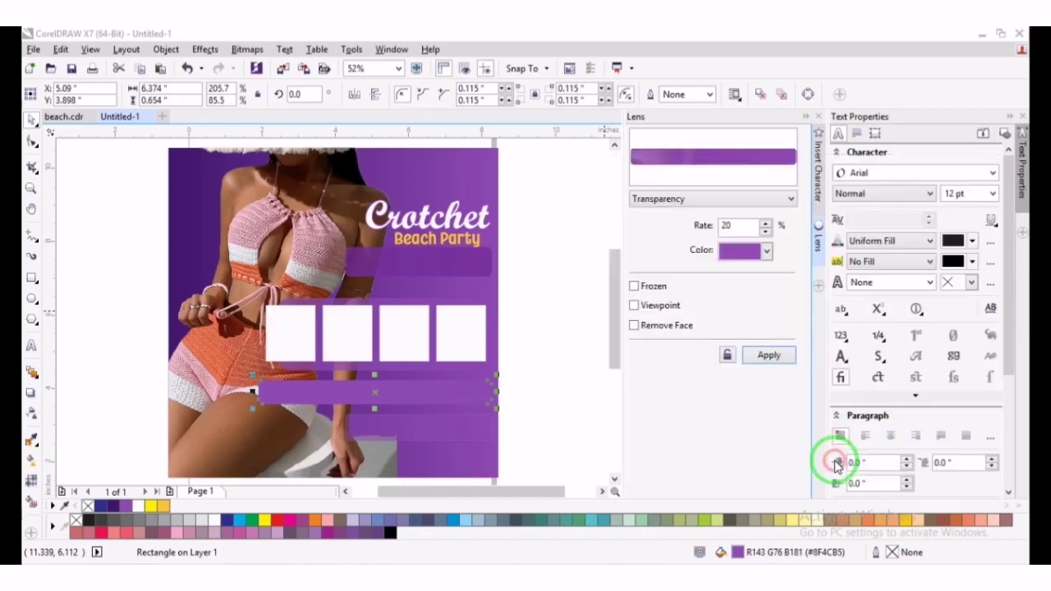
pyautogui.click(769, 355)
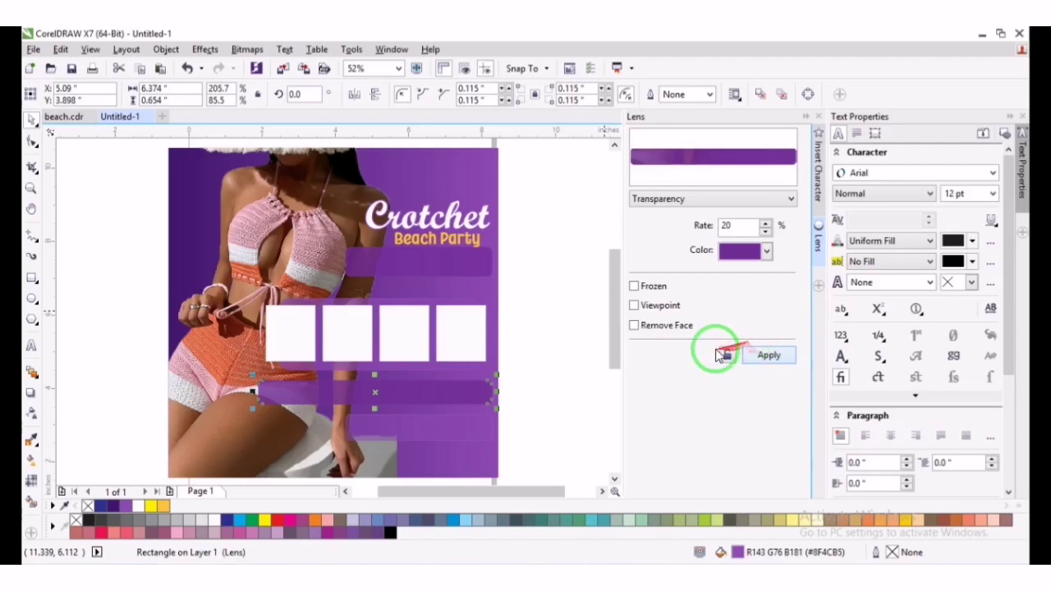
# Change the lowest bar's Transparency lens color to a darker purple, about #743499, keeping the 50% rate
pyautogui.click(452, 423)
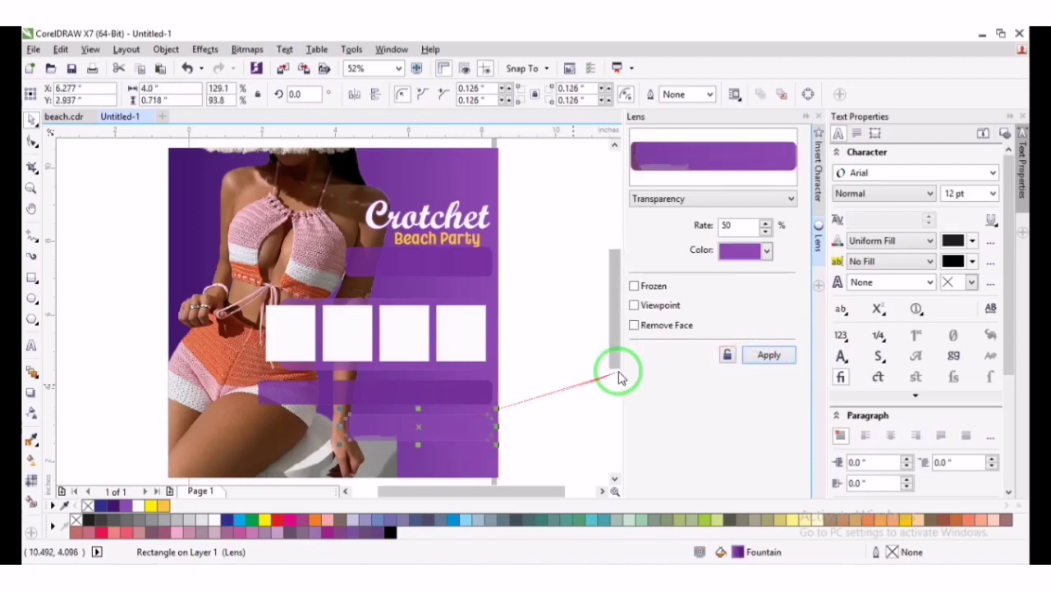
pyautogui.click(766, 251)
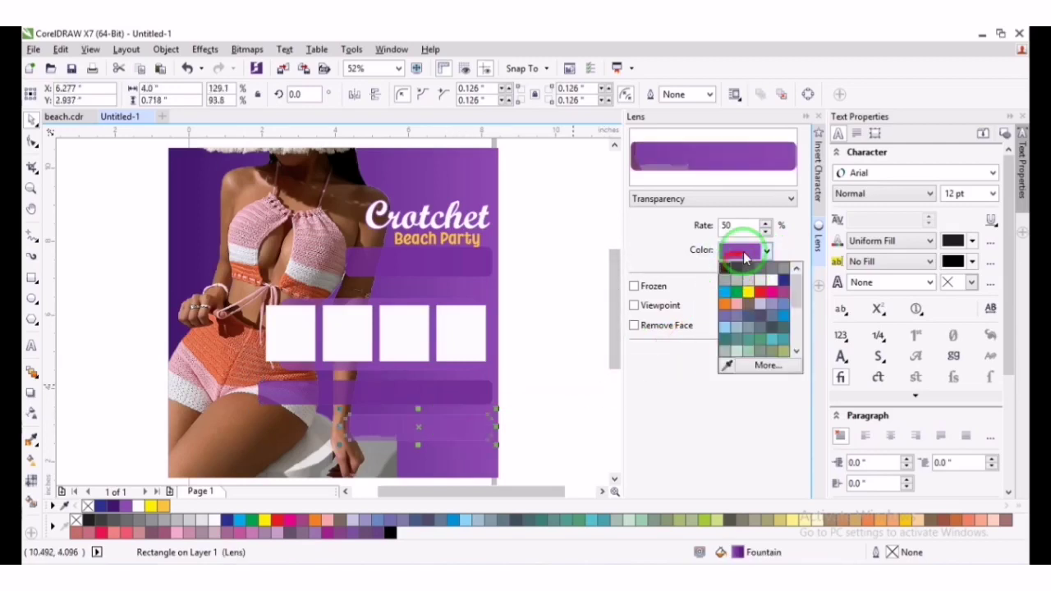
pyautogui.click(768, 366)
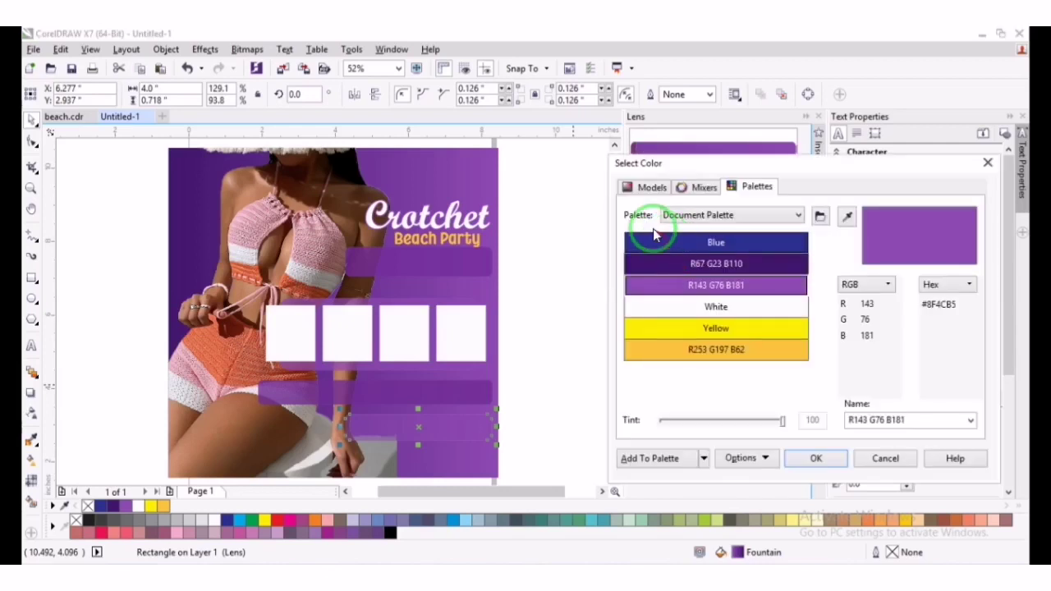
pyautogui.click(633, 187)
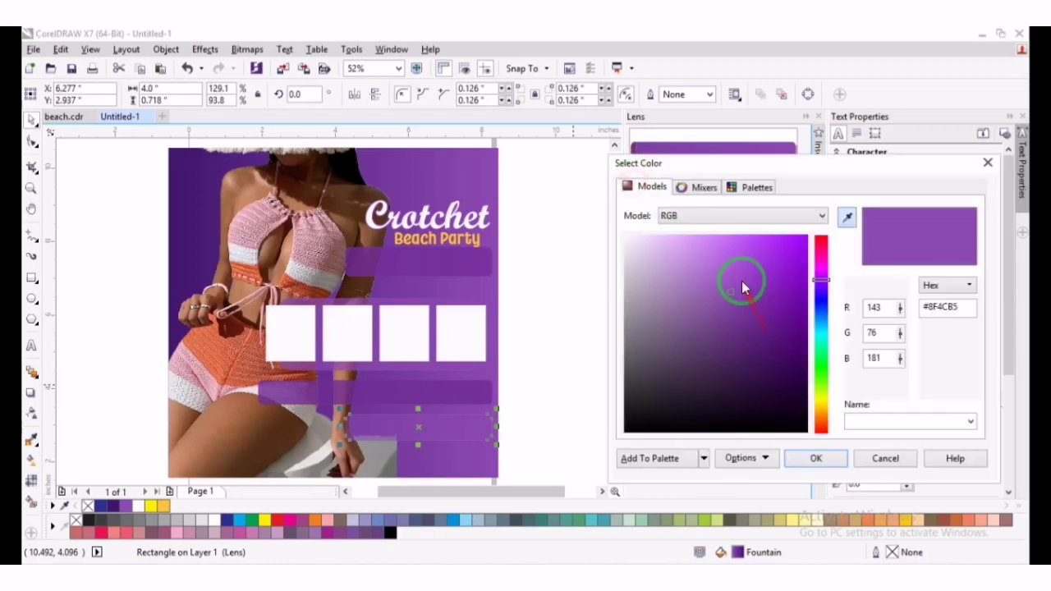
pyautogui.moveTo(733, 293); pyautogui.dragTo(740, 305)
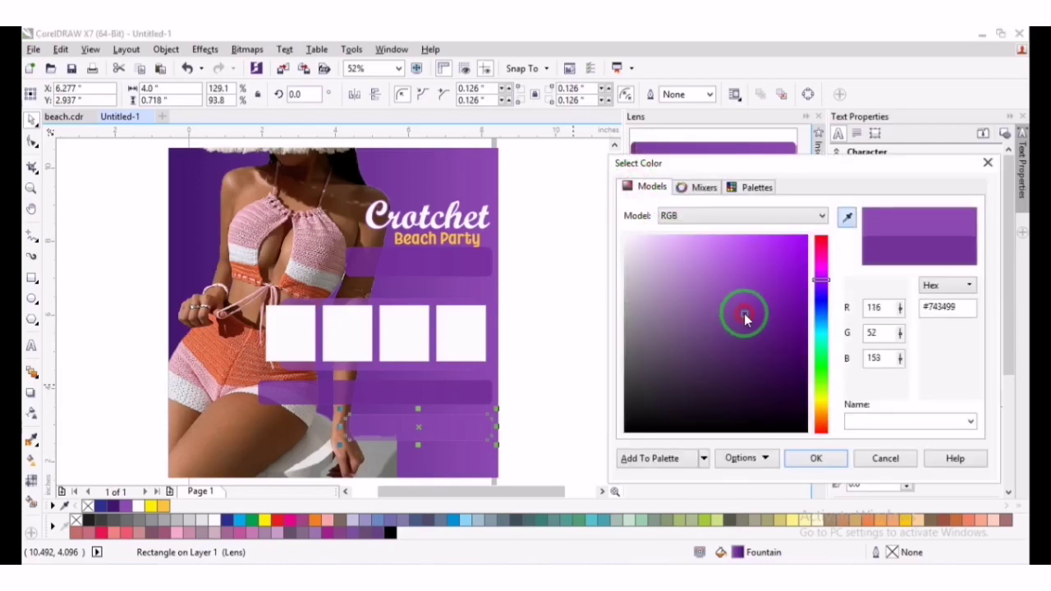
pyautogui.click(822, 454)
pyautogui.click(764, 356)
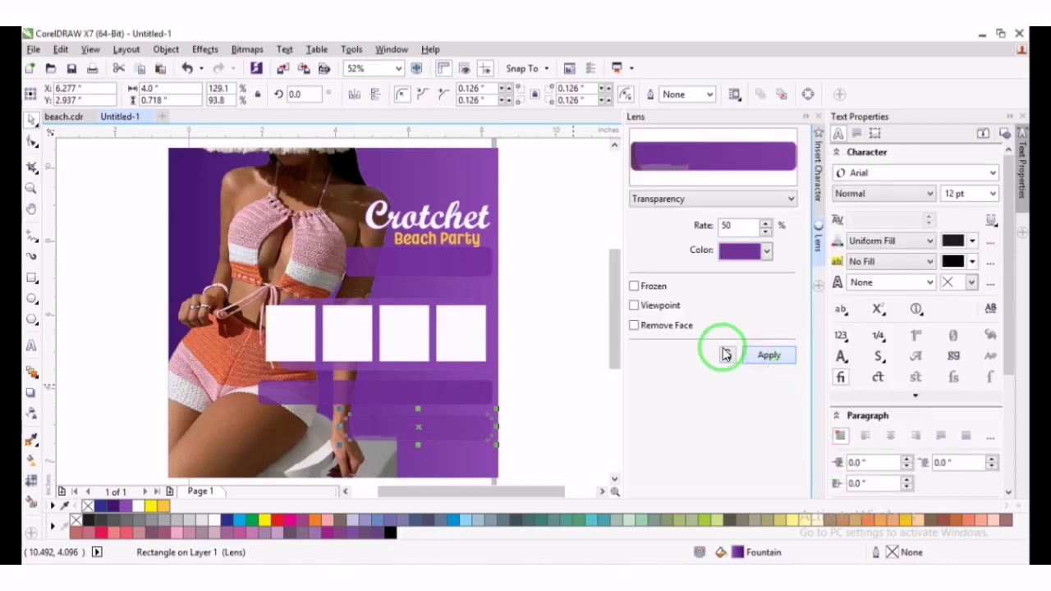
pyautogui.click(551, 309)
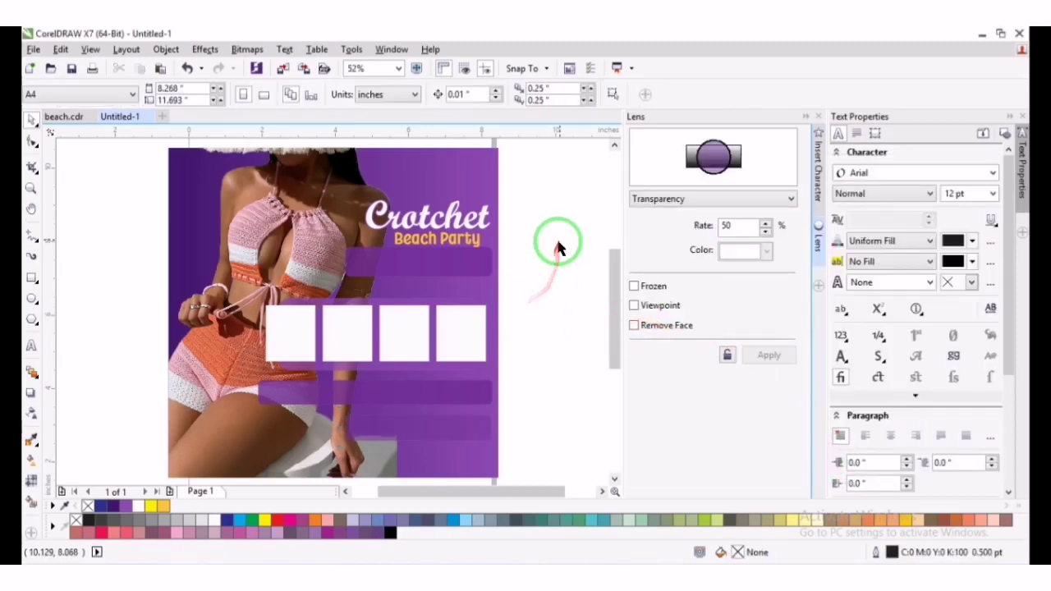
# Move both title lines up about 0.2 inches and shift the Beach Party line slightly left beneath Crotchet
pyautogui.click(346, 255)
pyautogui.keyDown('shift'); pyautogui.click(345, 250); pyautogui.keyUp('shift')
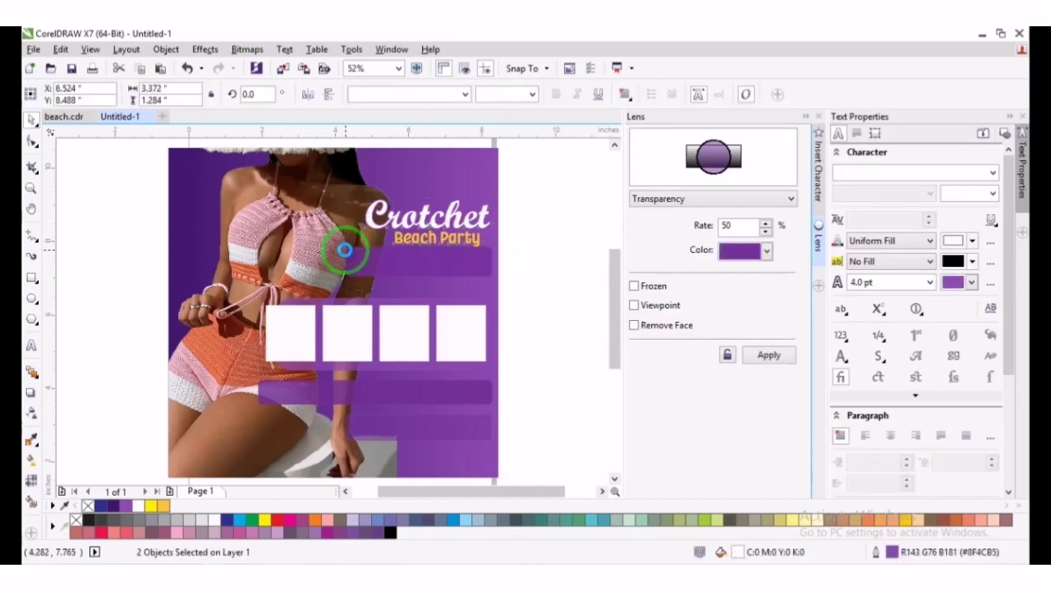
pyautogui.press('Up')
pyautogui.press('Up')
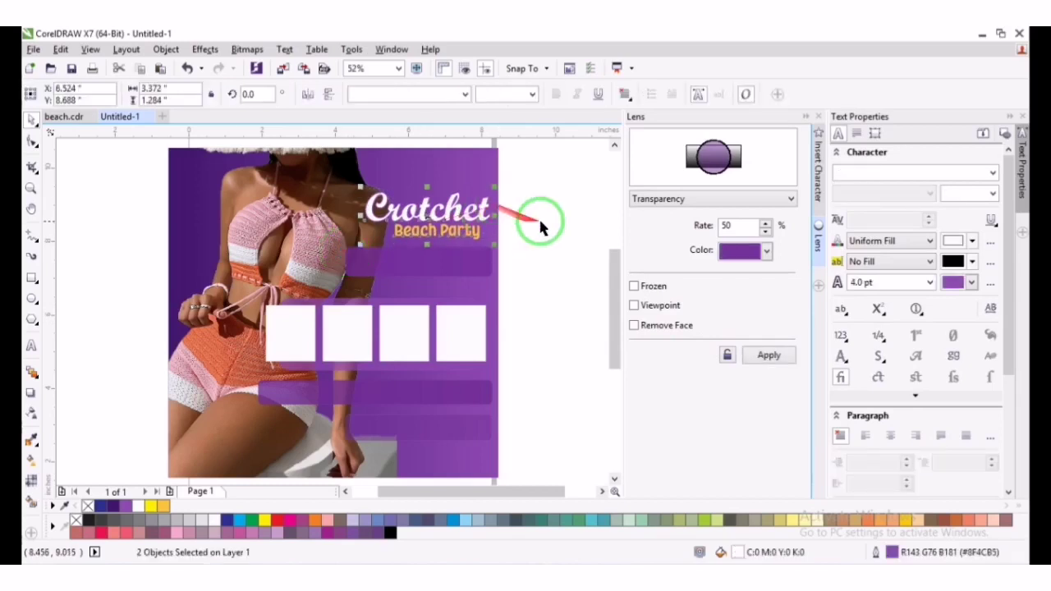
pyautogui.click(539, 220)
pyautogui.click(473, 238)
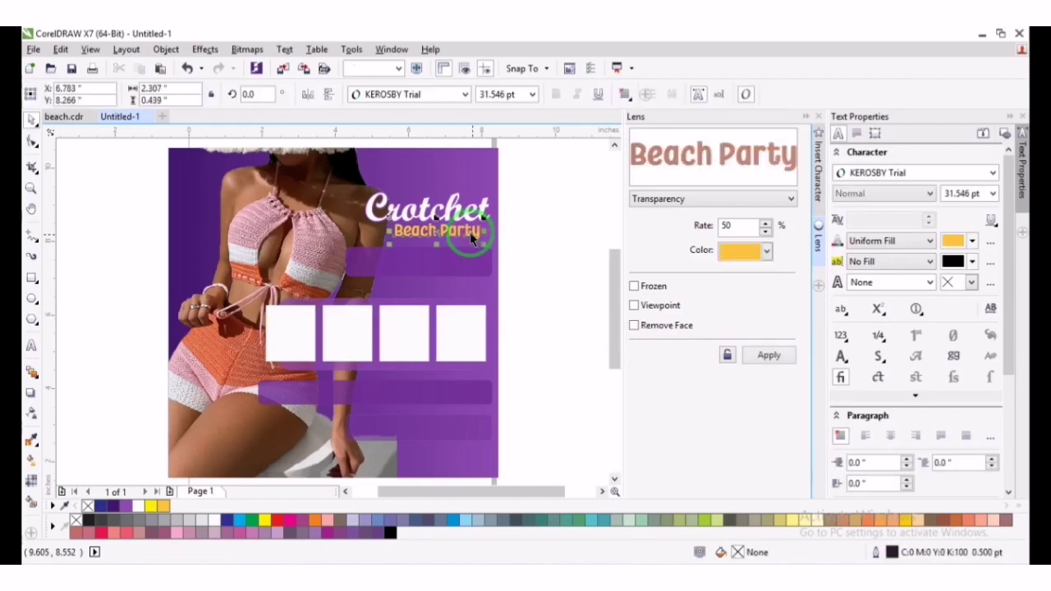
pyautogui.moveTo(468, 231); pyautogui.dragTo(464, 233)
pyautogui.click(511, 230)
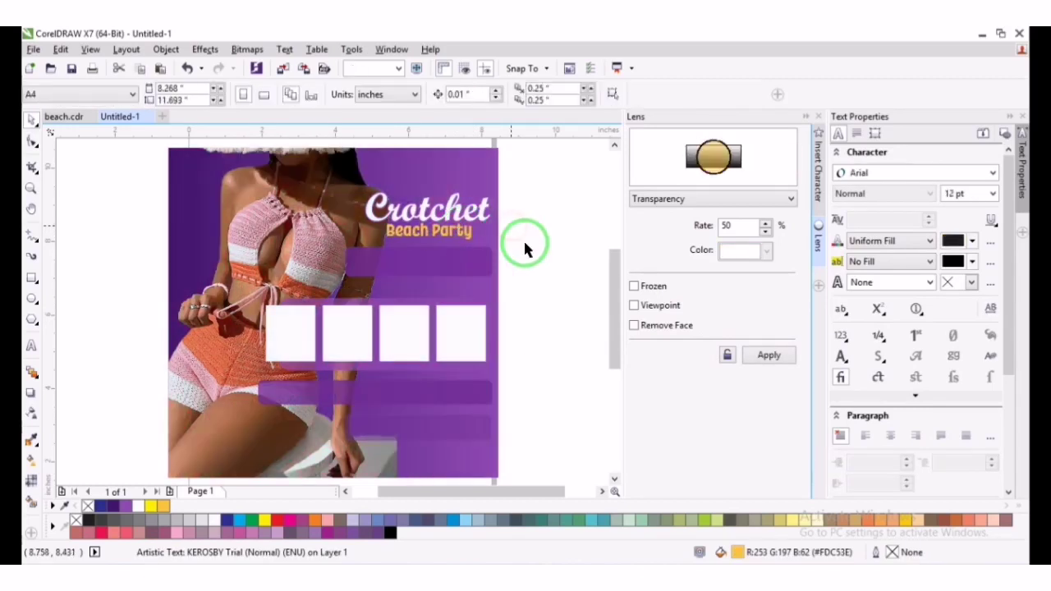
# Duplicate the Beach Party text onto the purple bar under the title and replace the copy's wording with 25
pyautogui.click(445, 230)
pyautogui.moveTo(448, 231); pyautogui.dragTo(448, 268)
pyautogui.rightClick(448, 268)
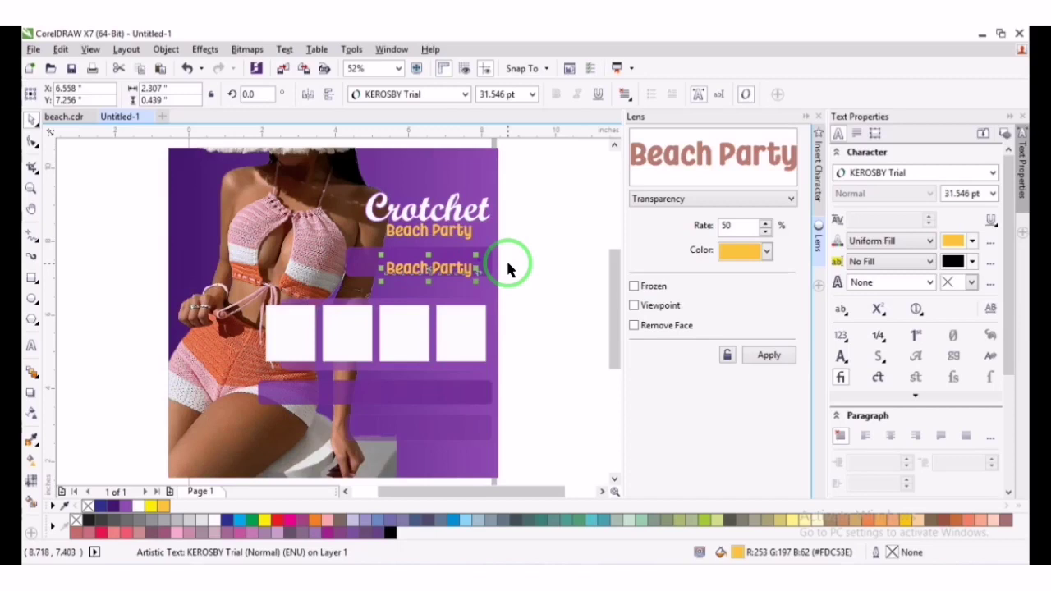
pyautogui.press('F8')
pyautogui.hotkey('ctrl', 'a')
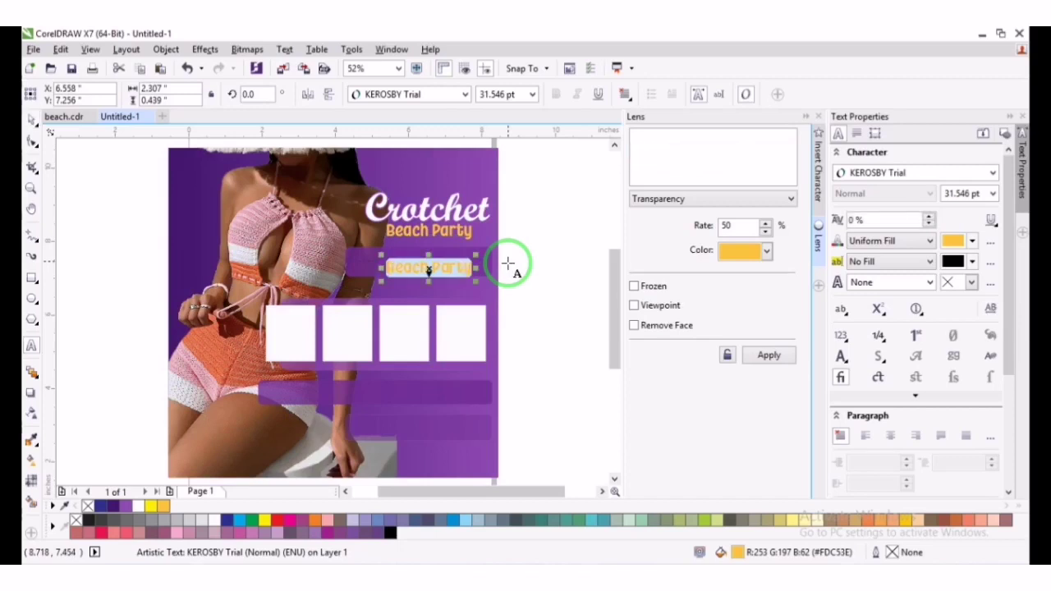
pyautogui.write('25')
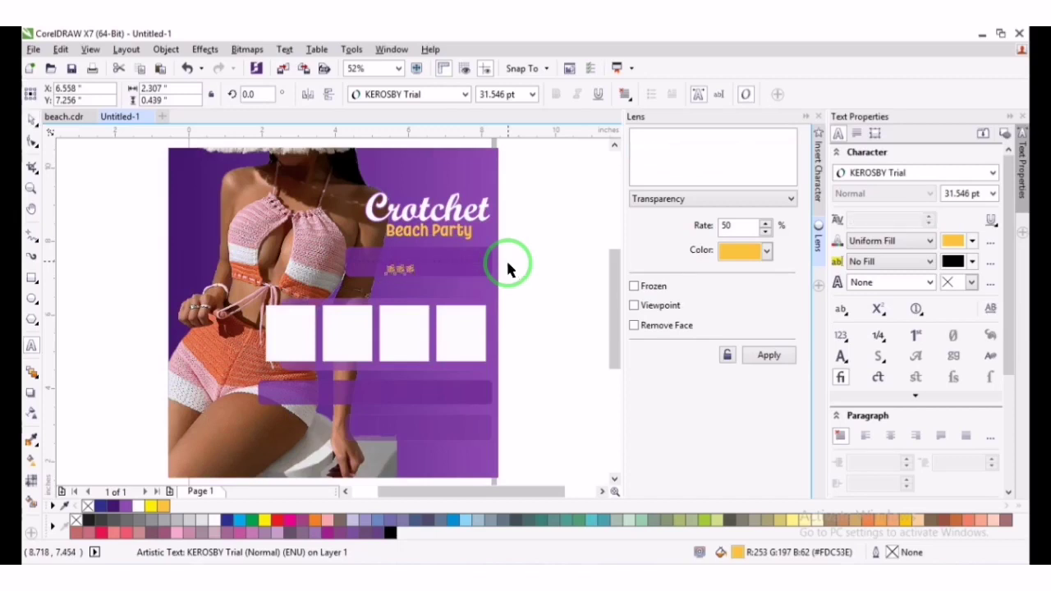
# Change the font of the 2.0 text on the bar under the title to Montserrat SemiBold
pyautogui.click(448, 97)
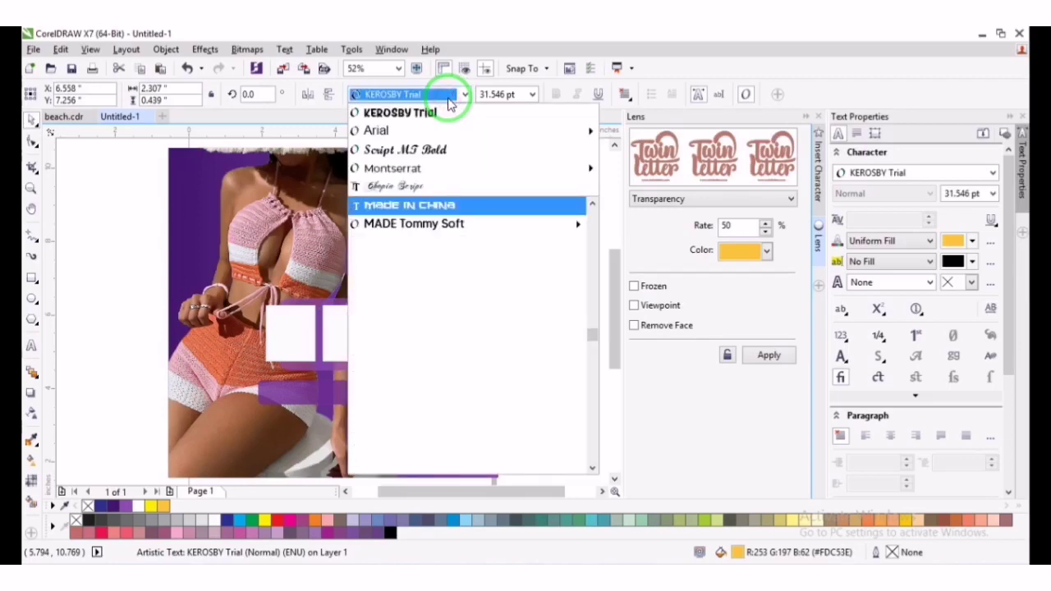
pyautogui.write('Montserrat')
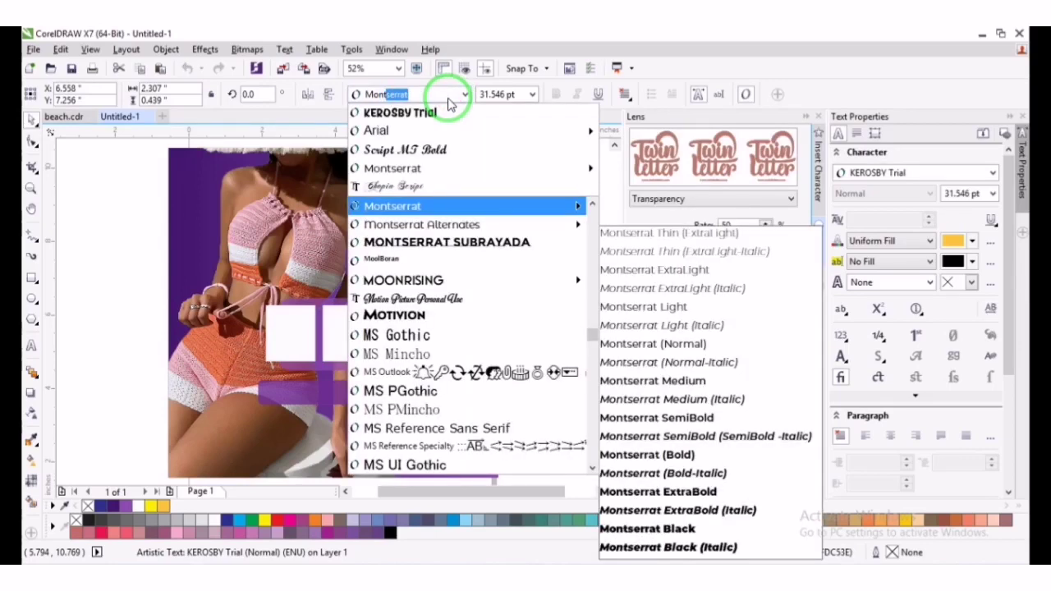
pyautogui.press('Down')
pyautogui.press('Down')
pyautogui.press('Down')
pyautogui.press('Down')
pyautogui.press('Down')
pyautogui.press('Down')
pyautogui.press('Down')
pyautogui.press('Down')
pyautogui.press('Down')
pyautogui.press('Down')
pyautogui.press('Down')
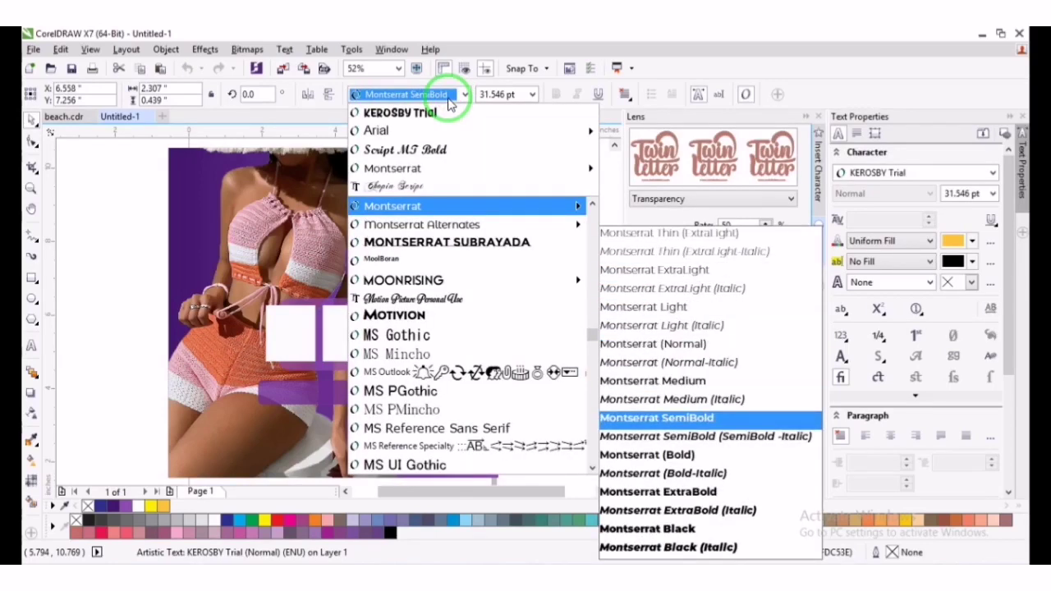
pyautogui.press('Return')
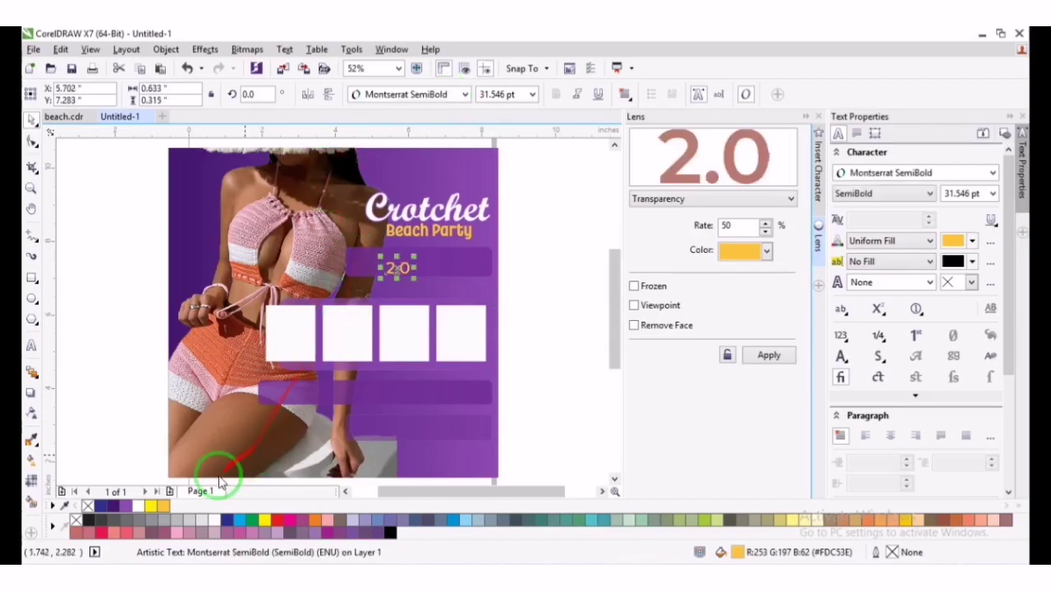
# Color the 2.0 text white and scale it down to about 17.9 pt
pyautogui.click(213, 520)
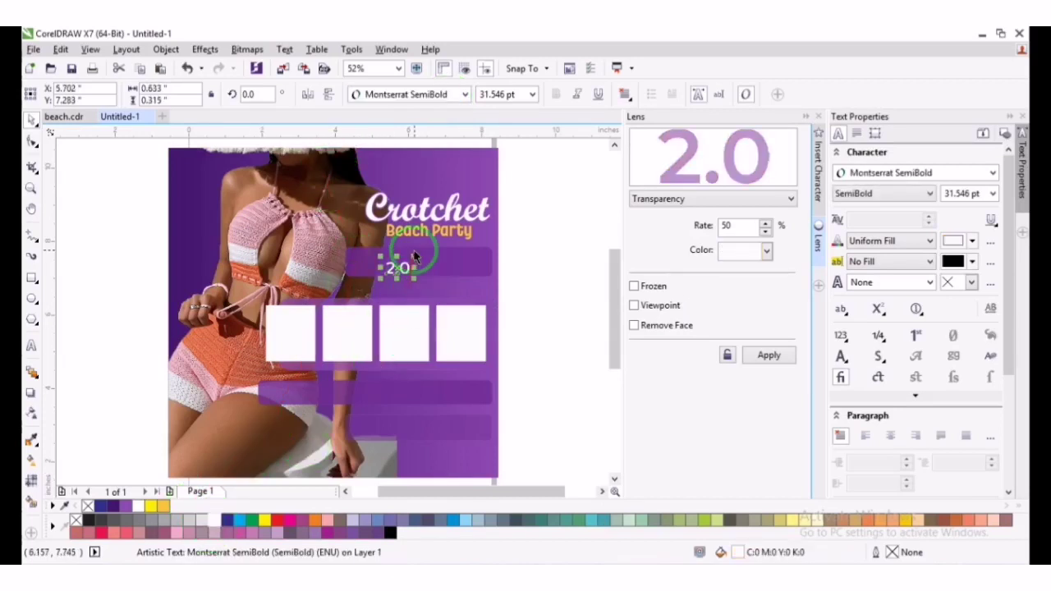
pyautogui.moveTo(414, 252); pyautogui.dragTo(408, 258)
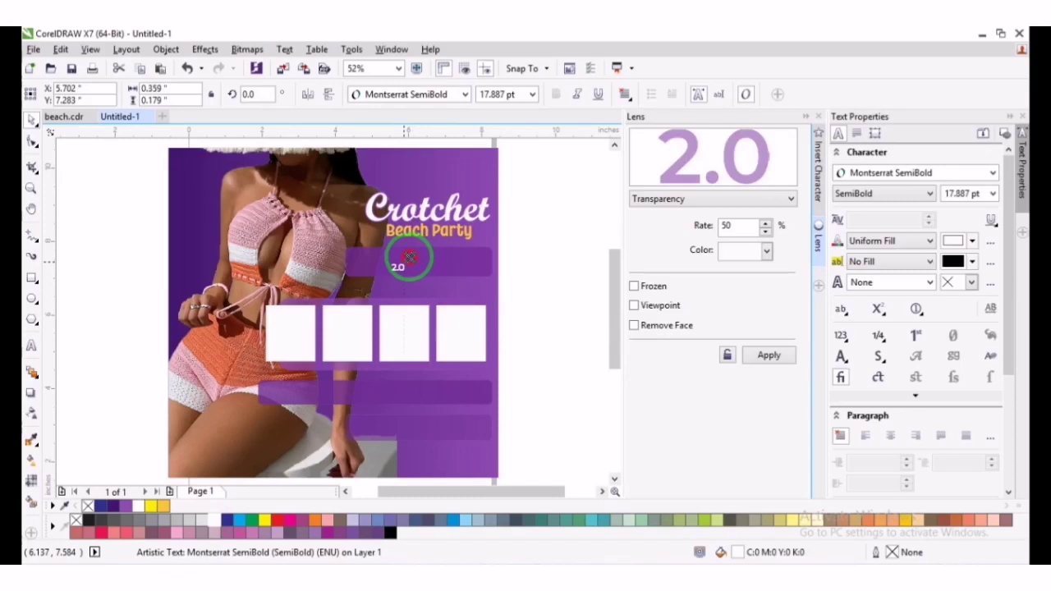
pyautogui.click(409, 258)
# Rotate the 2.0 text 90 degrees and place it upright just after the Beach Party line
pyautogui.click(256, 94)
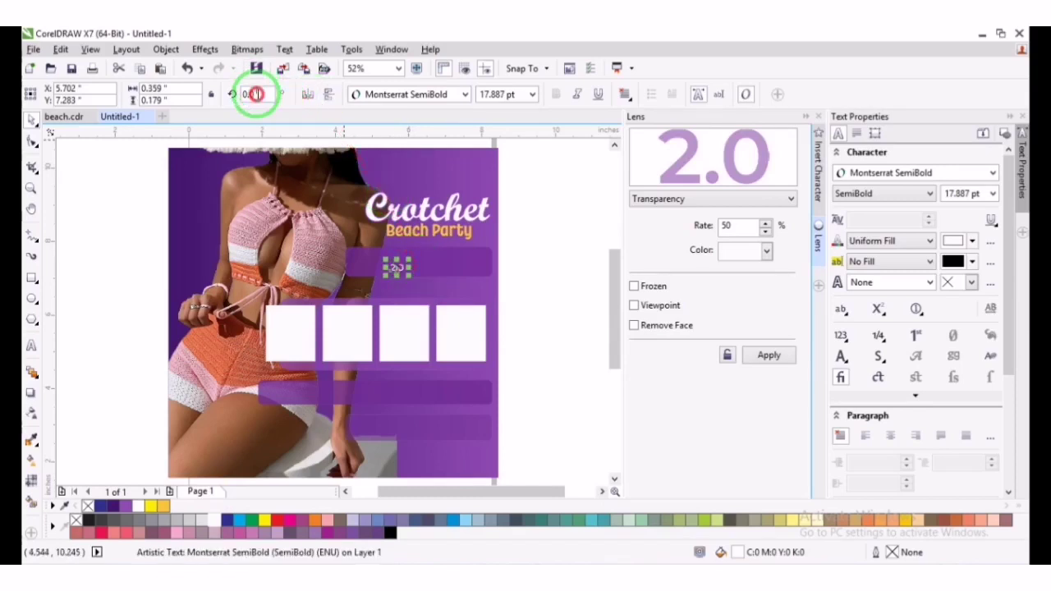
pyautogui.moveTo(256, 94); pyautogui.dragTo(232, 96)
pyautogui.write('90')
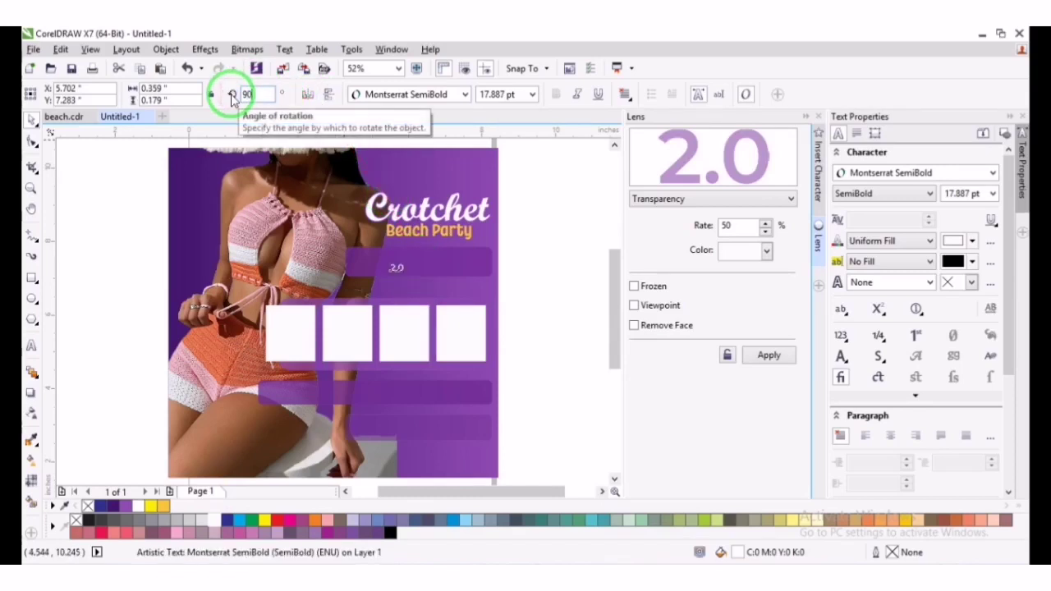
pyautogui.press('Return')
pyautogui.click(251, 93)
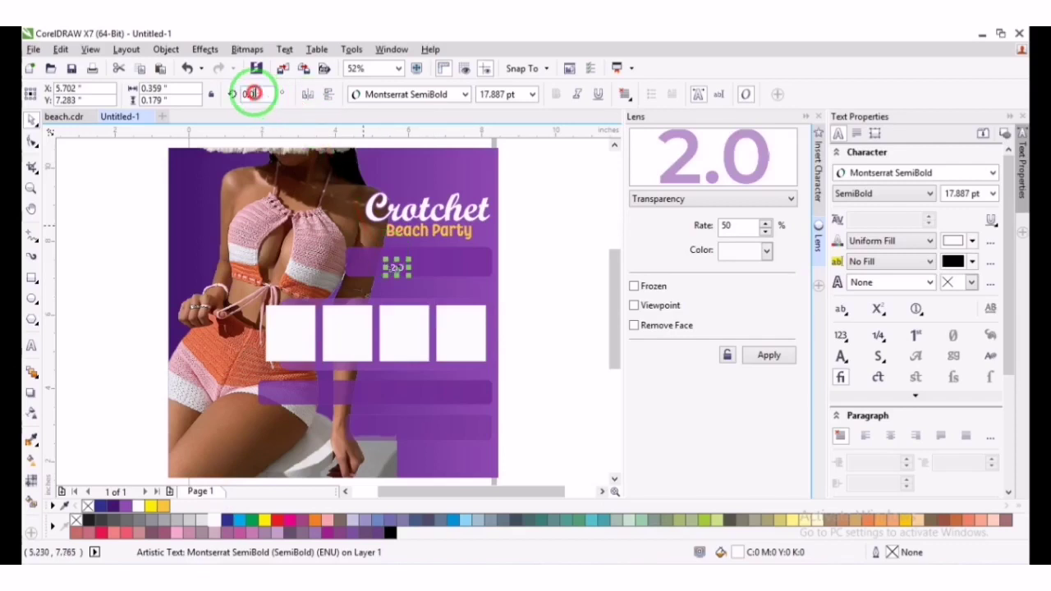
pyautogui.write('90')
pyautogui.press('Return')
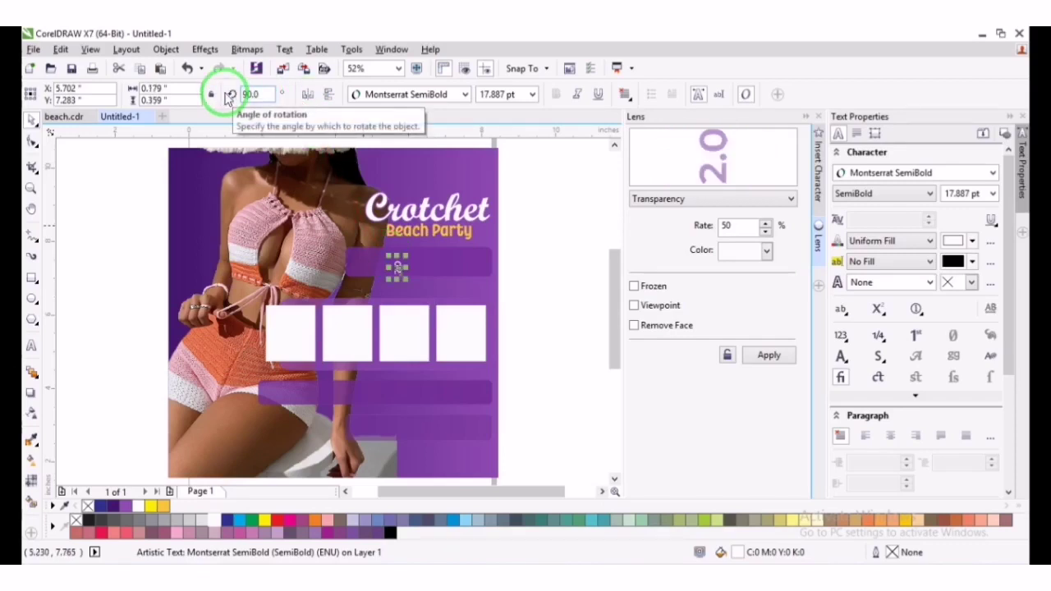
pyautogui.moveTo(398, 267); pyautogui.dragTo(480, 231)
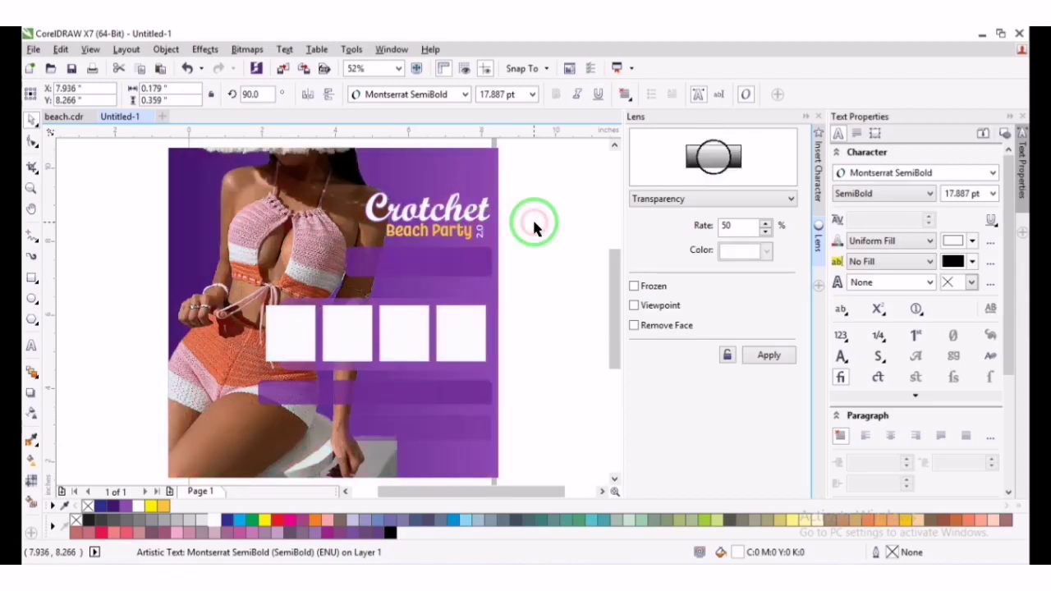
pyautogui.click(521, 203)
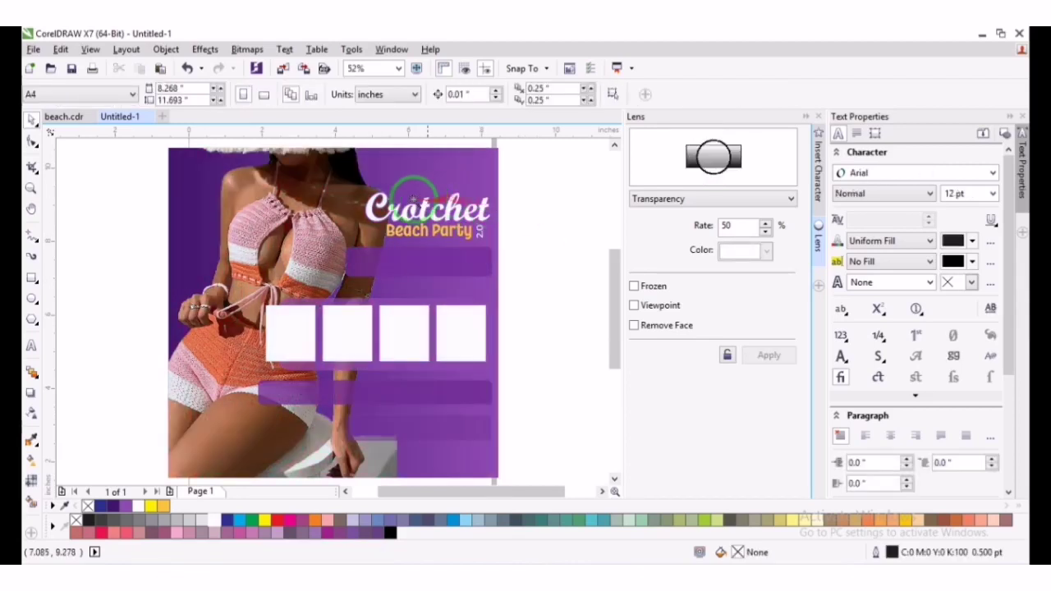
# Scale the upright 2.0 text down to about 12.8 pt to match the height of the Beach Party letters
pyautogui.moveTo(368, 191); pyautogui.dragTo(535, 263)
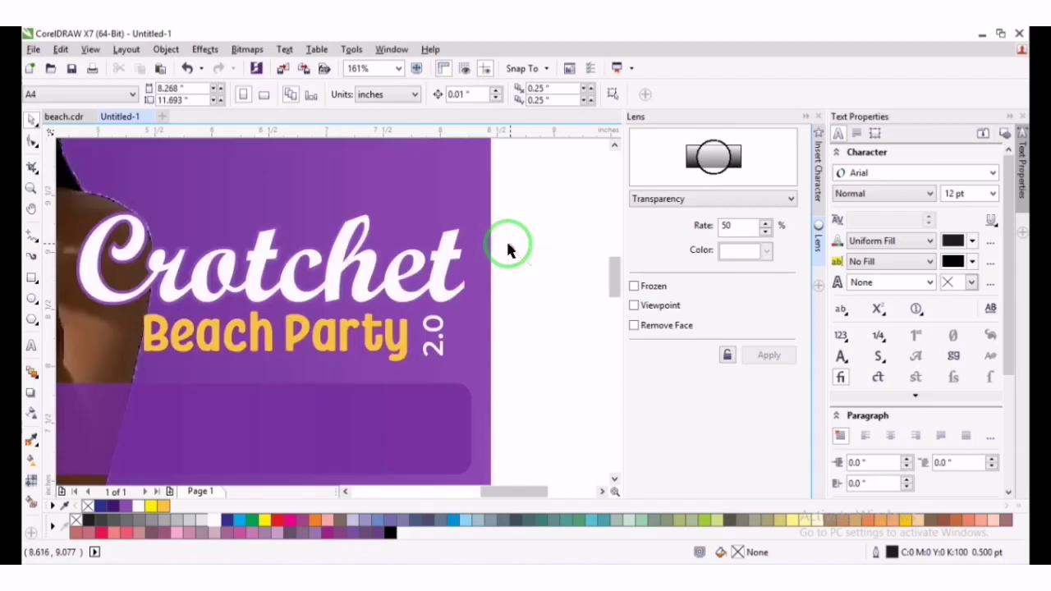
pyautogui.click(433, 335)
pyautogui.moveTo(449, 362); pyautogui.dragTo(442, 354)
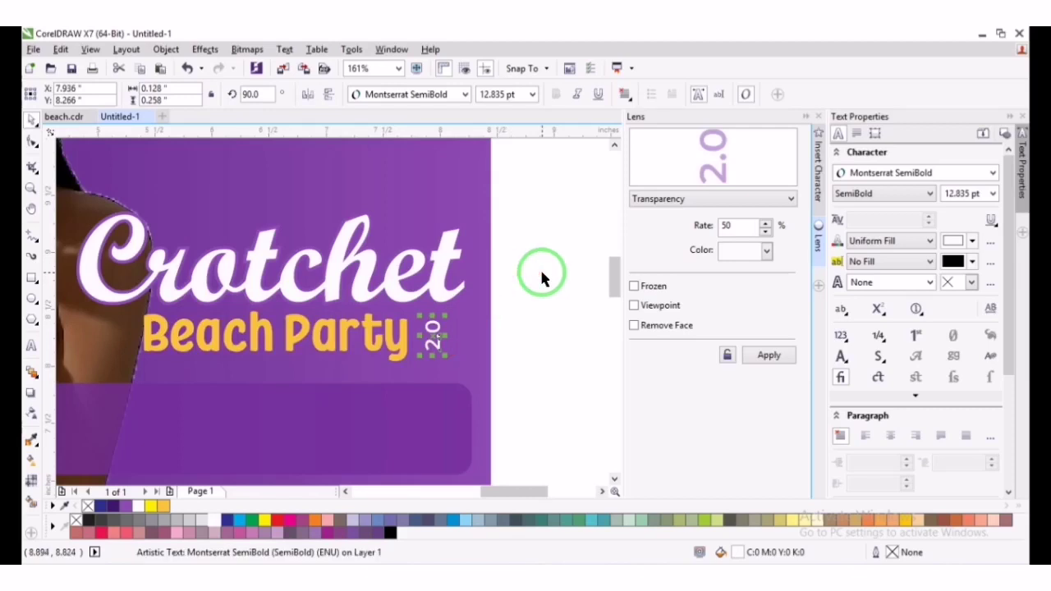
pyautogui.press('F4')
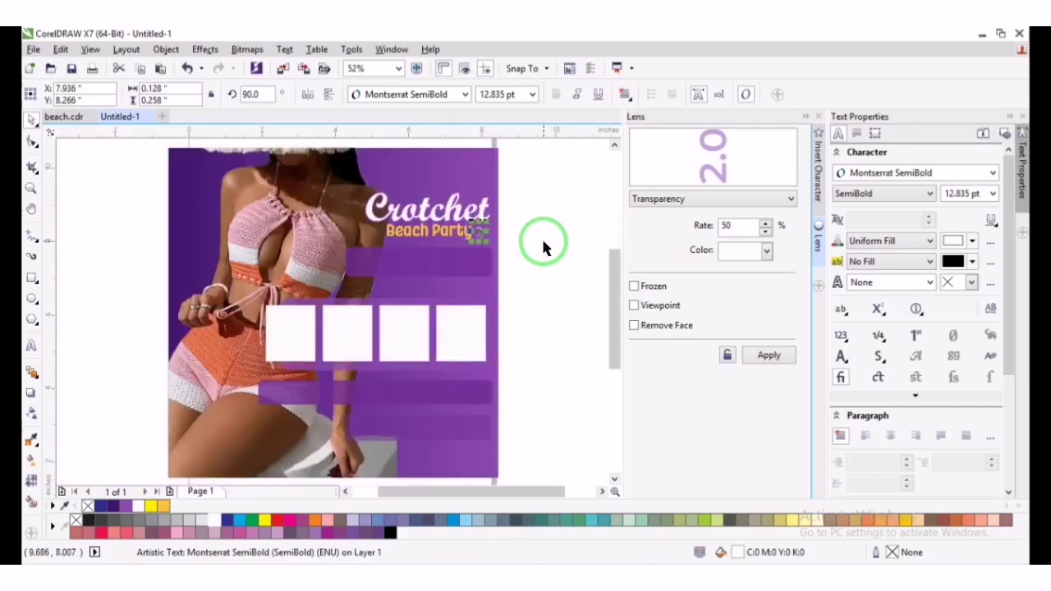
pyautogui.click(542, 238)
pyautogui.click(474, 234)
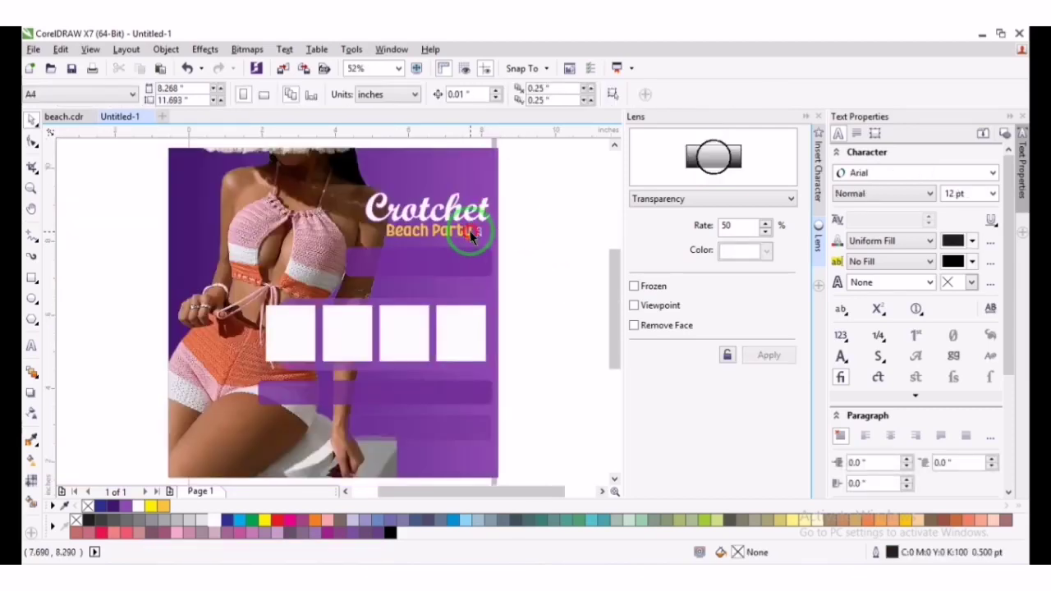
pyautogui.click(471, 234)
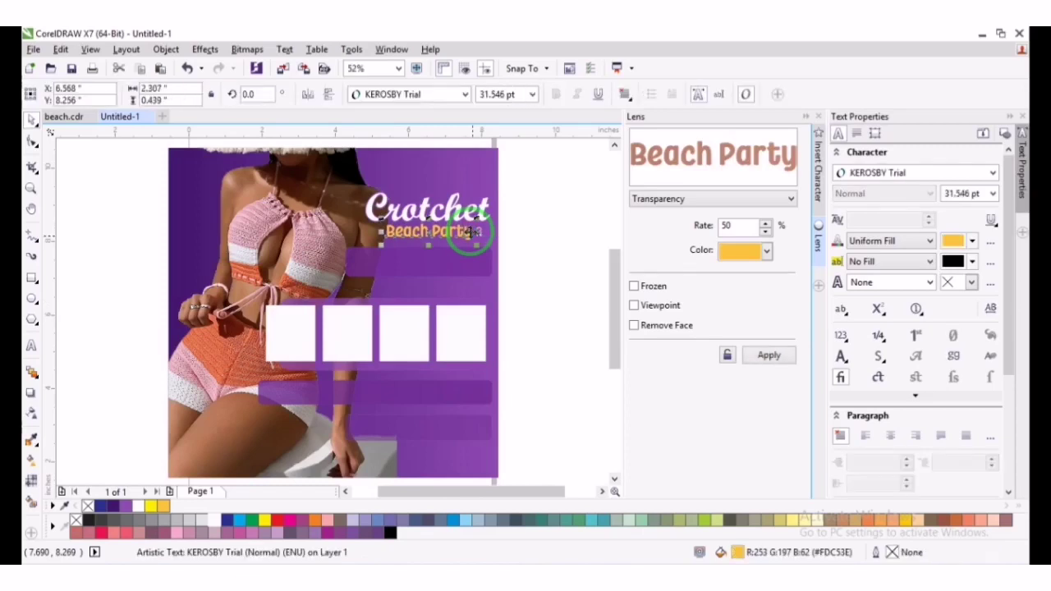
pyautogui.click(534, 220)
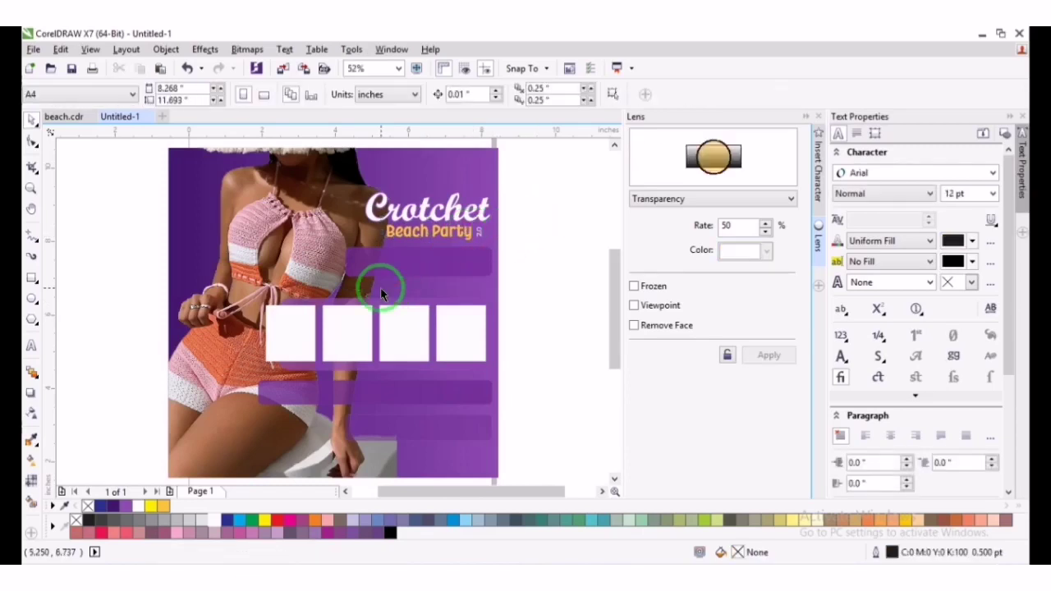
# Duplicate the upright 2.0 text onto the purple bar under the title and set the copy's rotation to 0 degrees
pyautogui.click(480, 238)
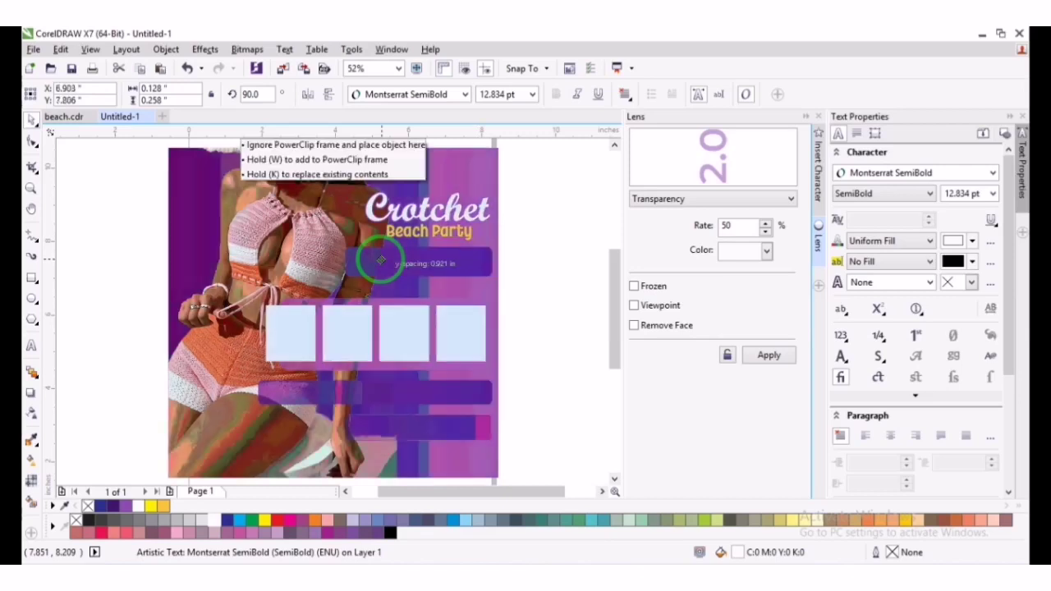
pyautogui.click(258, 94)
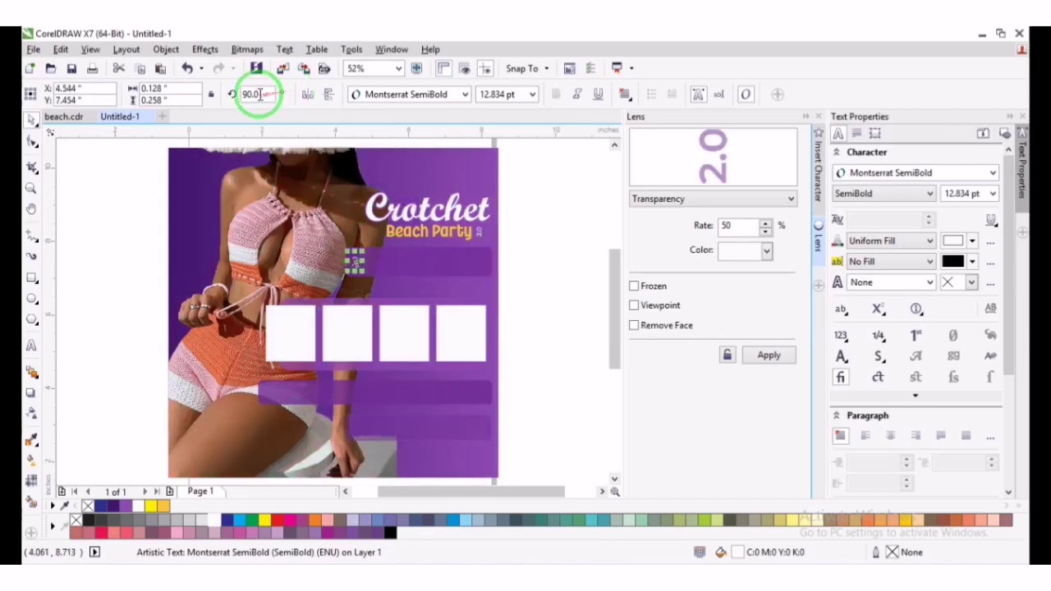
pyautogui.moveTo(256, 95); pyautogui.dragTo(222, 93)
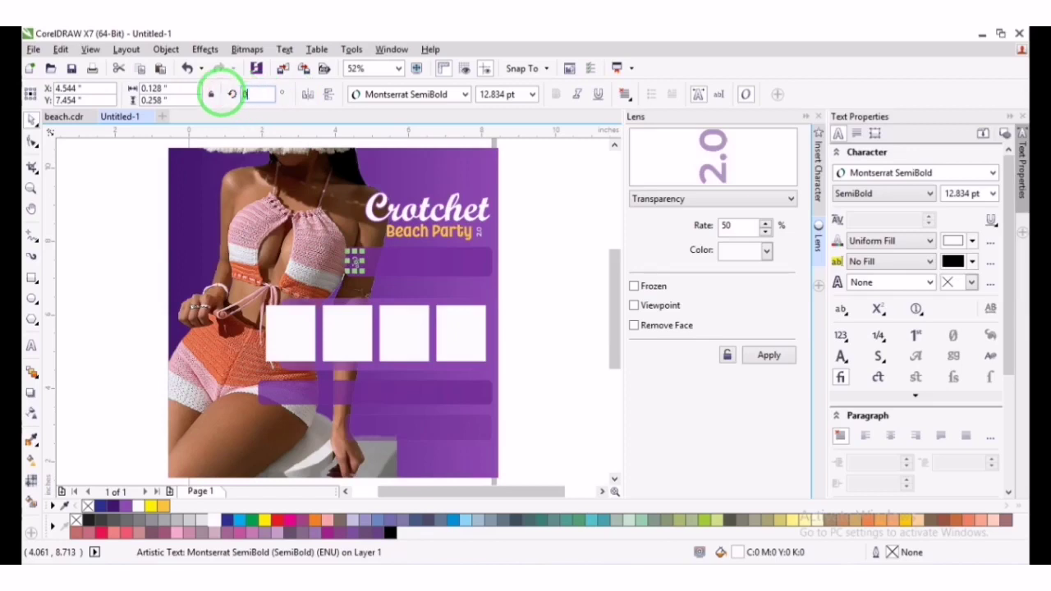
pyautogui.write('0')
pyautogui.press('Return')
# Replace the copy's wording with "Stitching perfection, one thread at a time, smooth & perfect knitting" and set its size to 13 pt
pyautogui.doubleClick(360, 218)
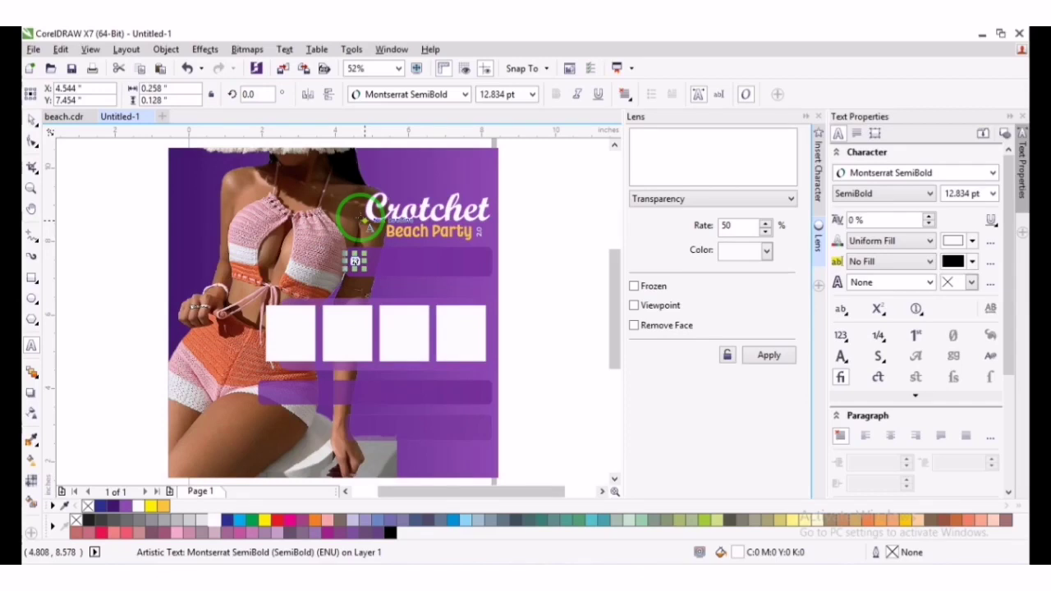
pyautogui.click(355, 262)
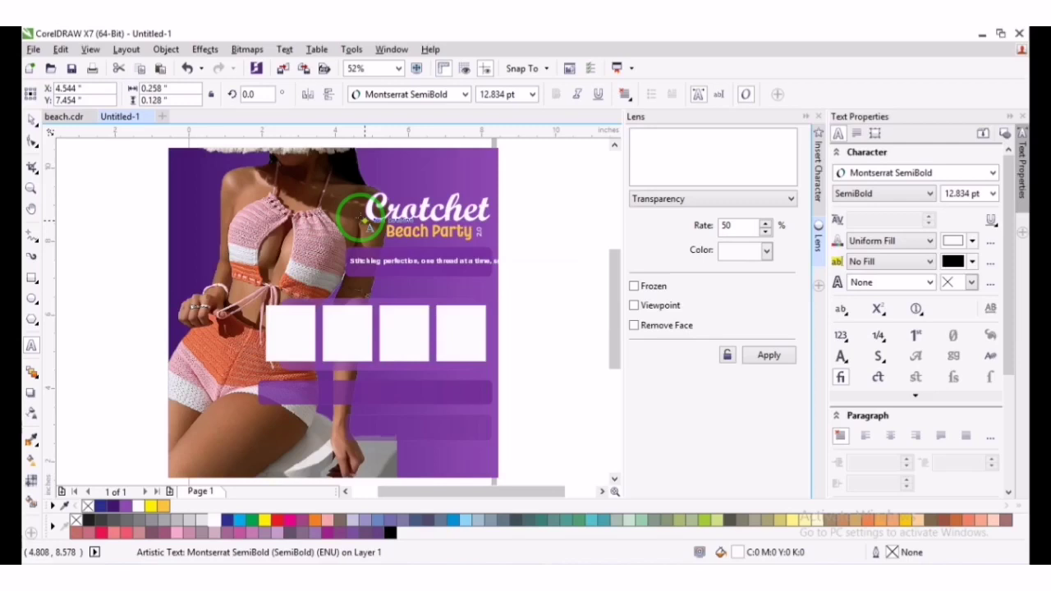
pyautogui.hotkey('ctrl', 'space')
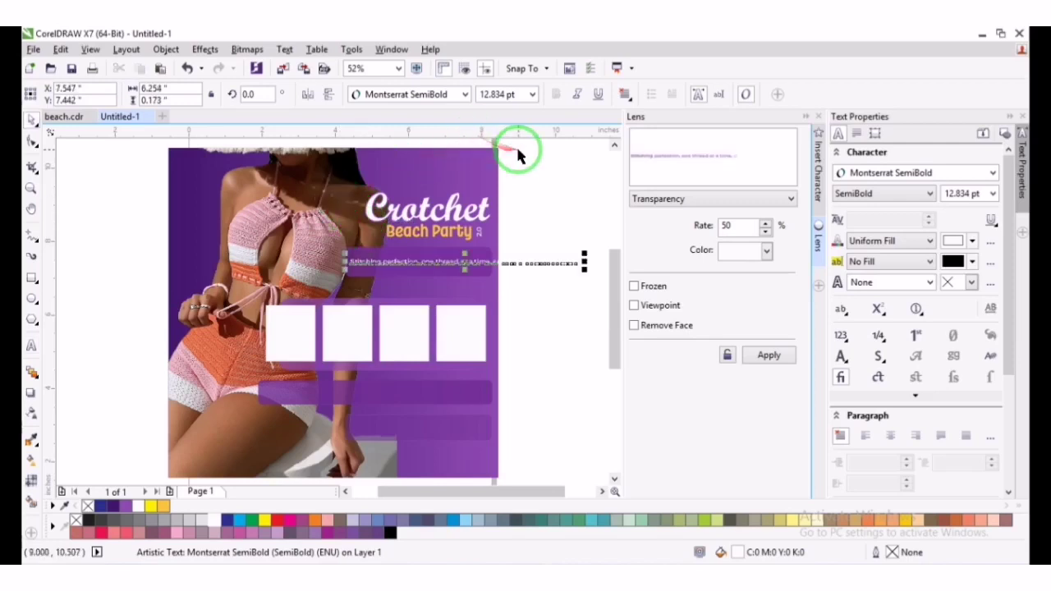
pyautogui.doubleClick(486, 93)
pyautogui.write('1')
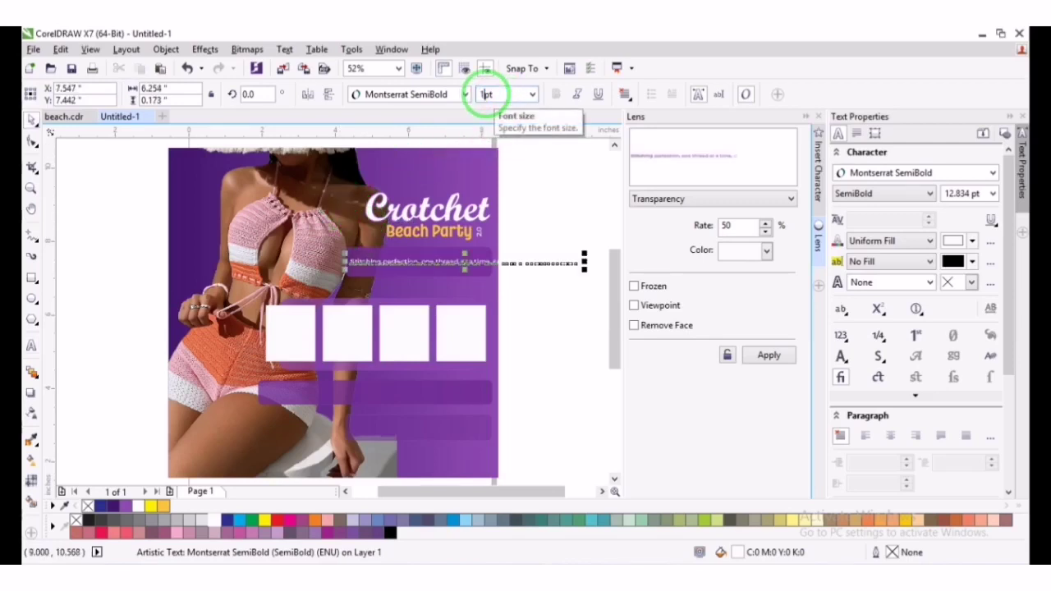
pyautogui.write('3')
pyautogui.press('Return')
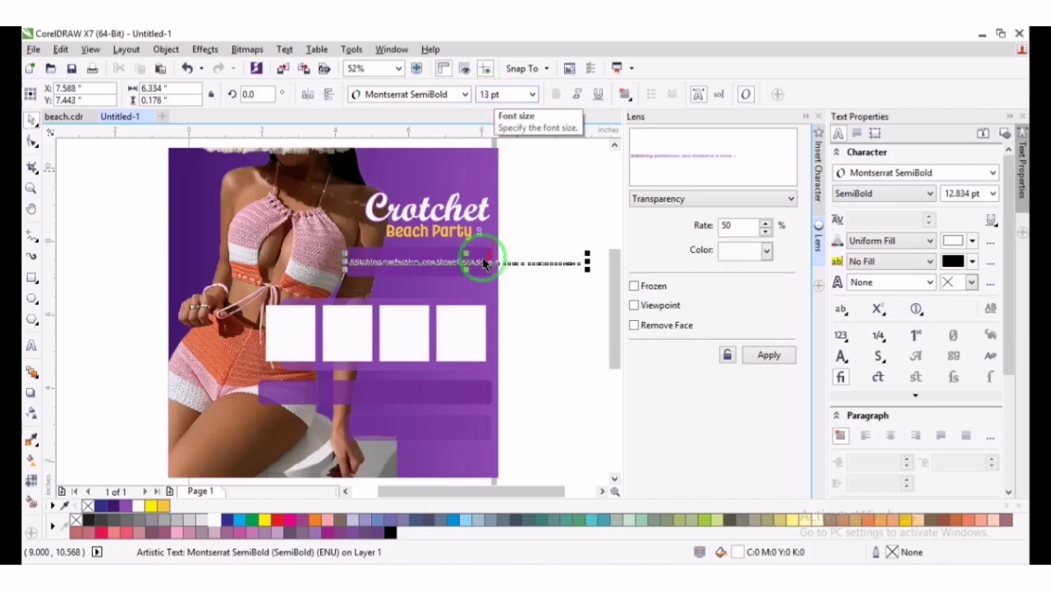
# Break the tagline into two lines before "smooth & perfect knitting"
pyautogui.doubleClick(488, 263)
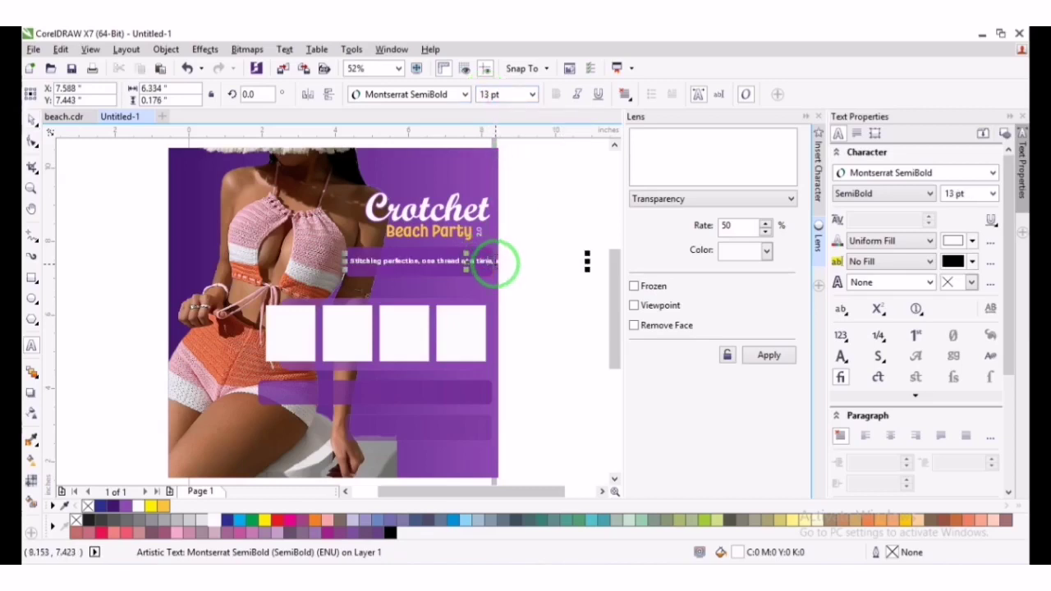
pyautogui.click(499, 263)
pyautogui.press('Return')
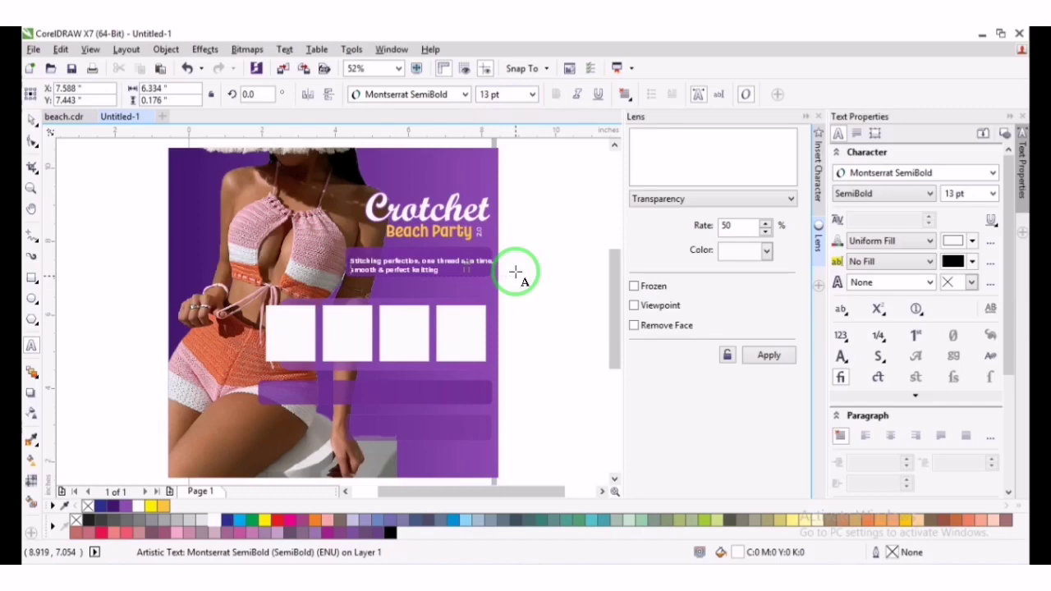
pyautogui.hotkey('ctrl', 'space')
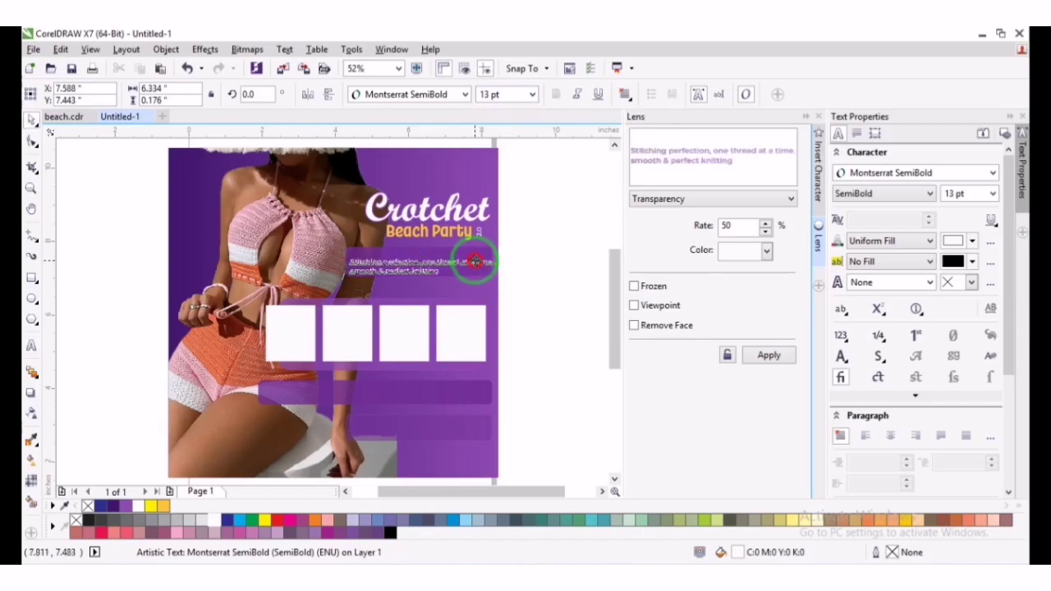
# Extend the bar under the title slightly to the left and position the two-line tagline centrally inside it
pyautogui.moveTo(476, 261); pyautogui.dragTo(447, 270)
pyautogui.click(349, 261)
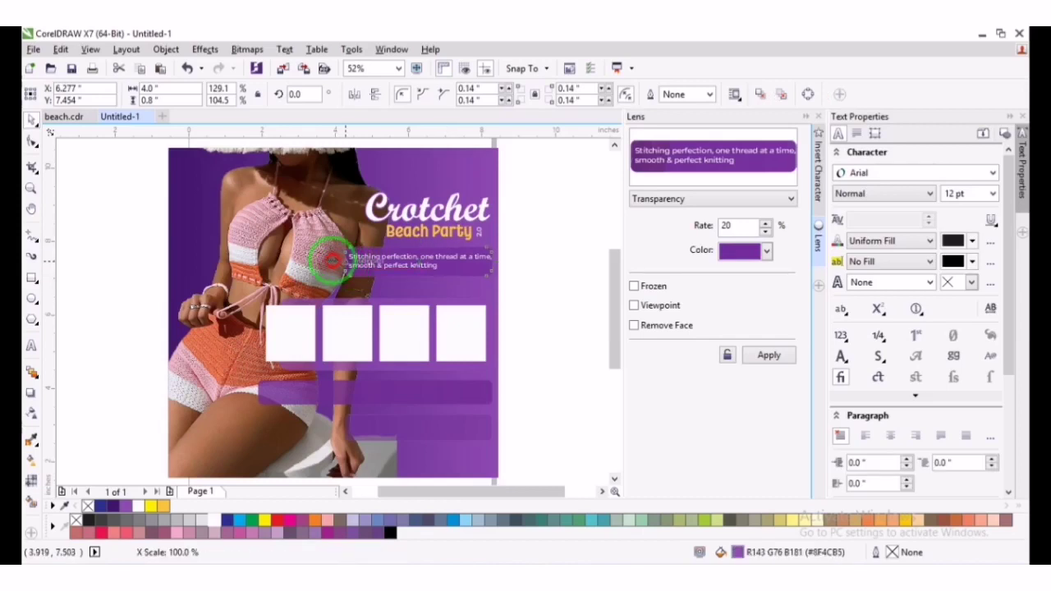
pyautogui.moveTo(331, 261); pyautogui.dragTo(388, 262)
pyautogui.click(390, 260)
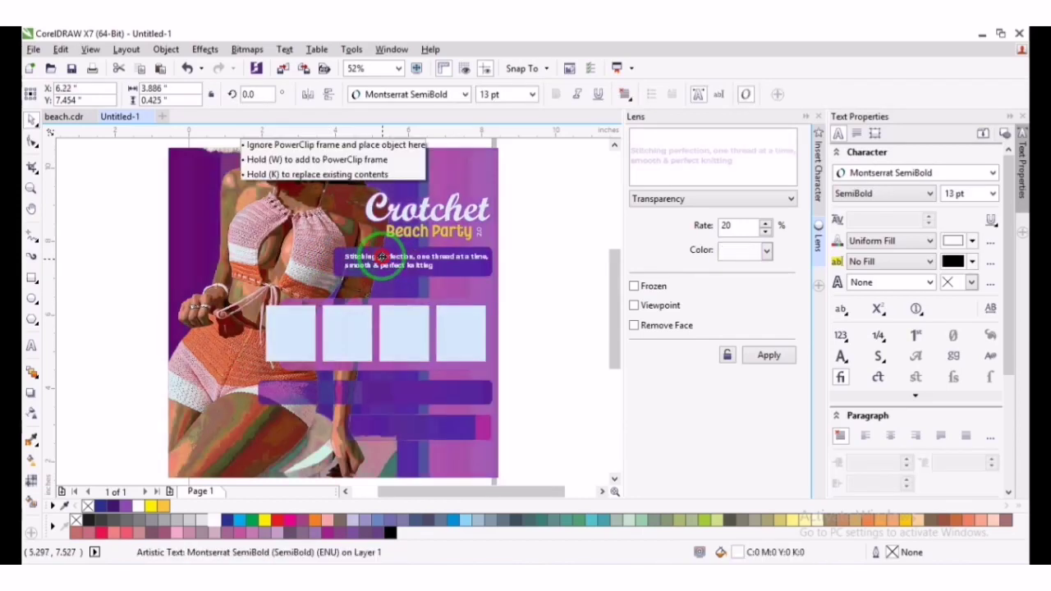
# Change the tagline's font style to Montserrat Bold-Italic
pyautogui.click(465, 95)
pyautogui.moveTo(526, 115)
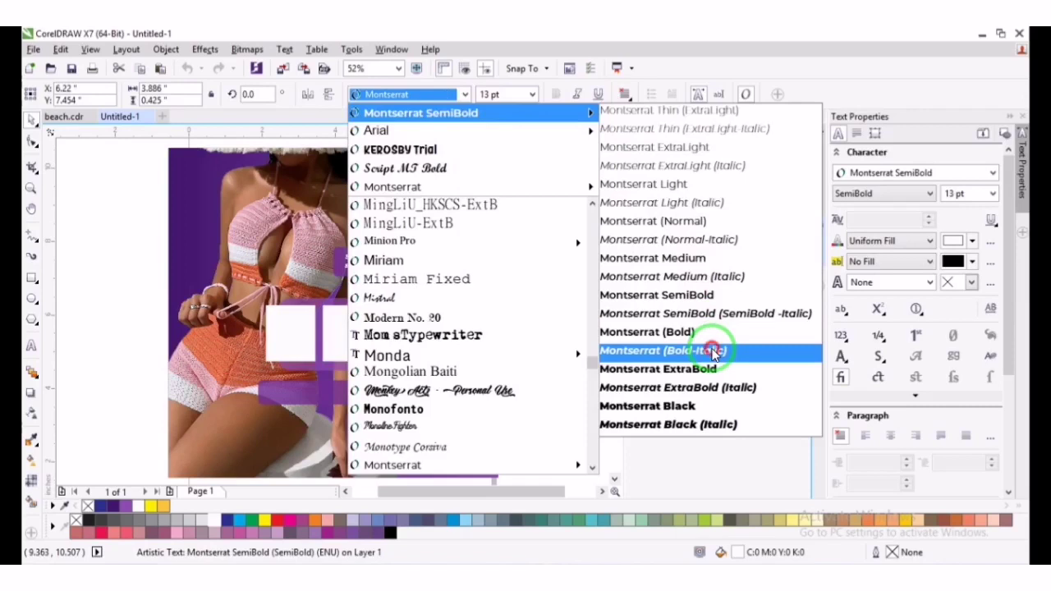
pyautogui.click(713, 352)
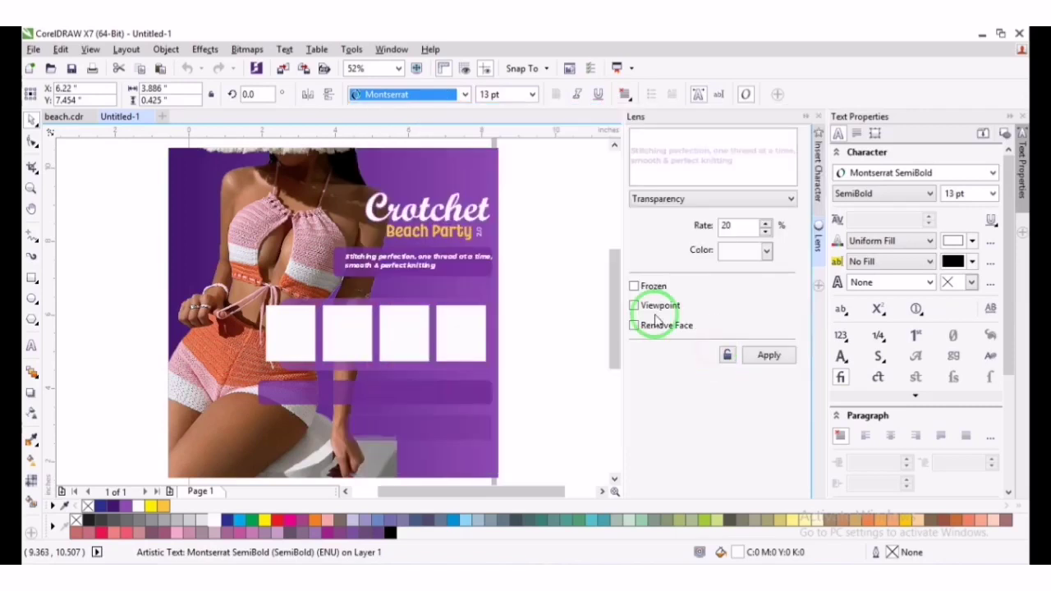
pyautogui.click(527, 233)
# Duplicate the two-line tagline straight down onto the long purple bar below the white frames
pyautogui.click(448, 263)
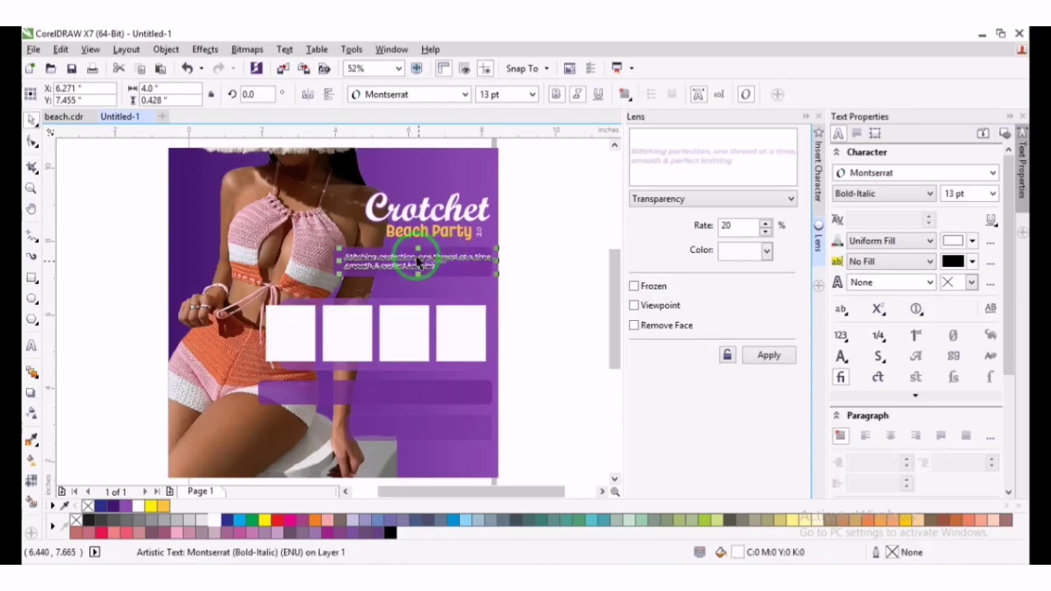
pyautogui.moveTo(416, 260); pyautogui.dragTo(411, 393)
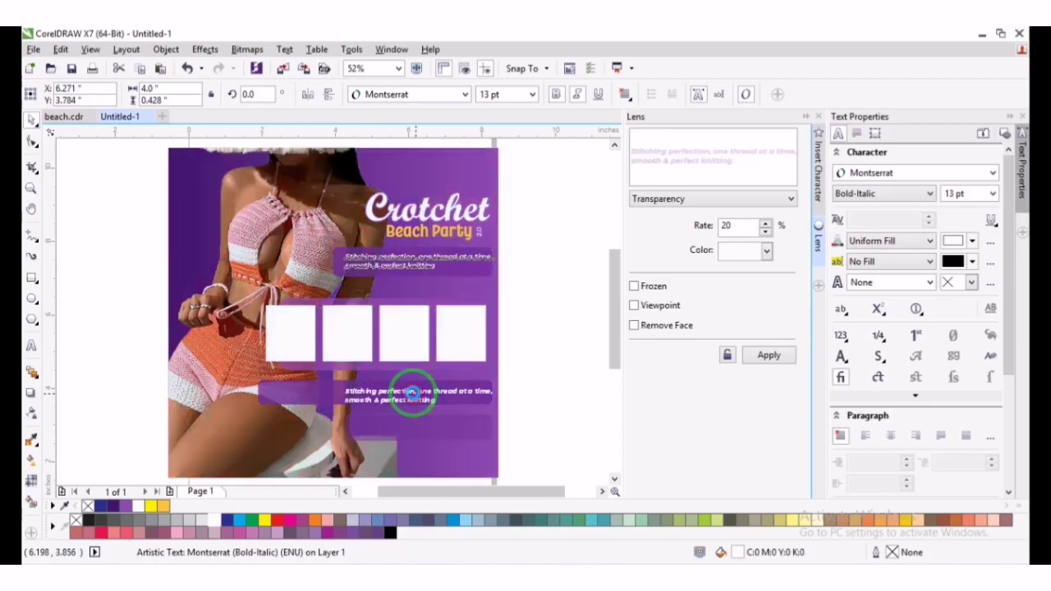
# Replace the duplicated tagline with "Crotchet Works: tops, bikini wears, shorts, ski-masks, dresses, corset, etc" and set its style to Bold
pyautogui.doubleClick(460, 389)
pyautogui.hotkey('ctrl', 'a')
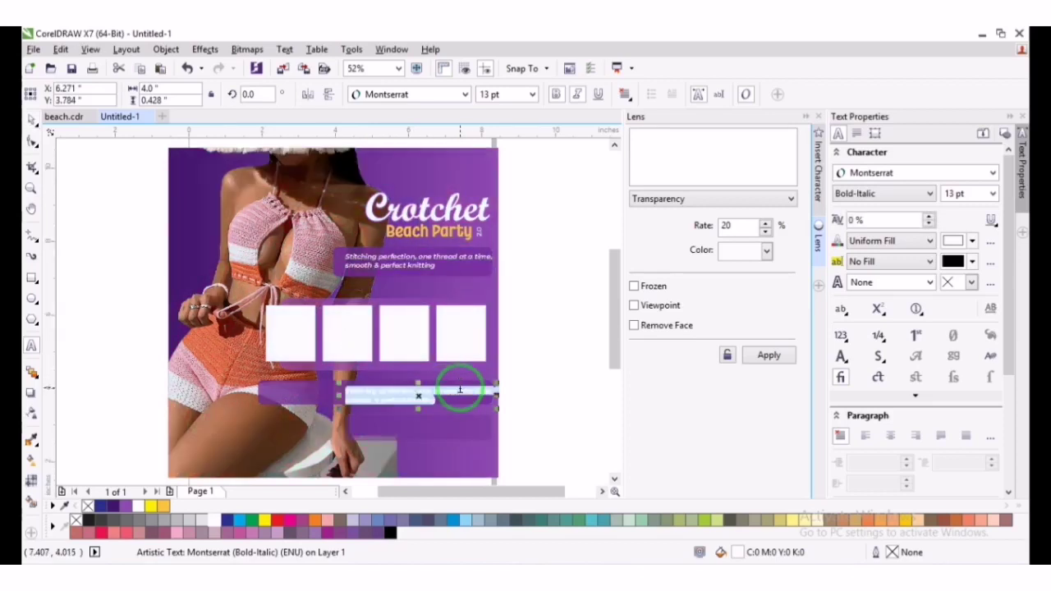
pyautogui.write('Crotchet Works!')
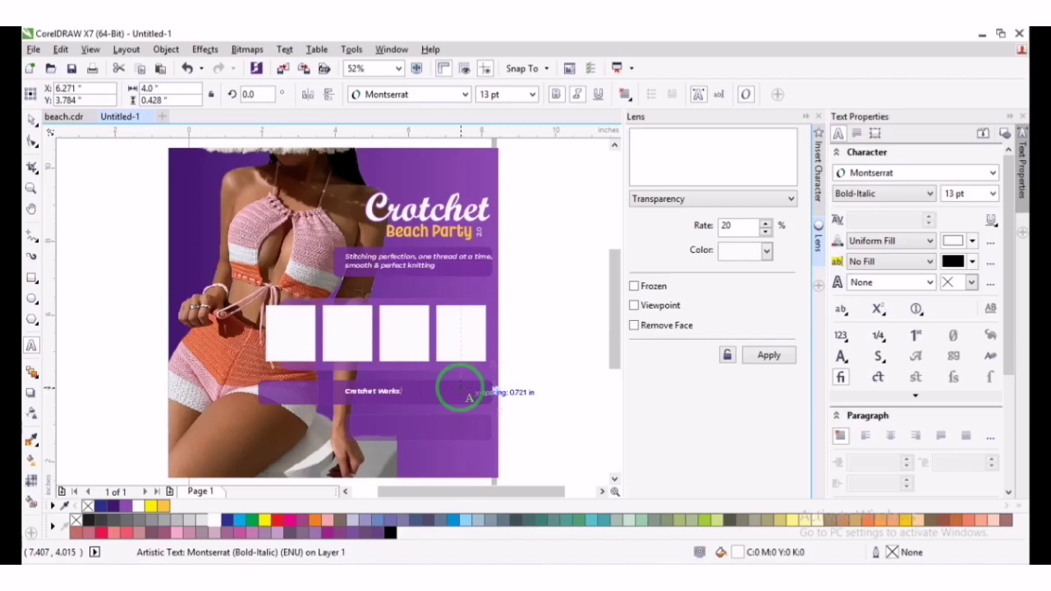
pyautogui.hotkey('ctrl', 'a')
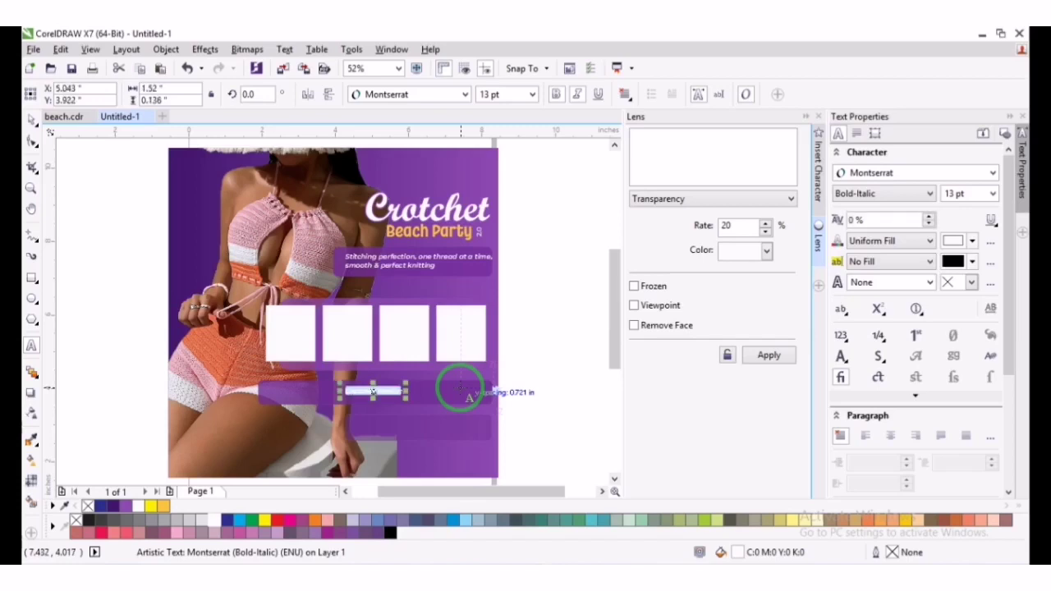
pyautogui.press('Right')
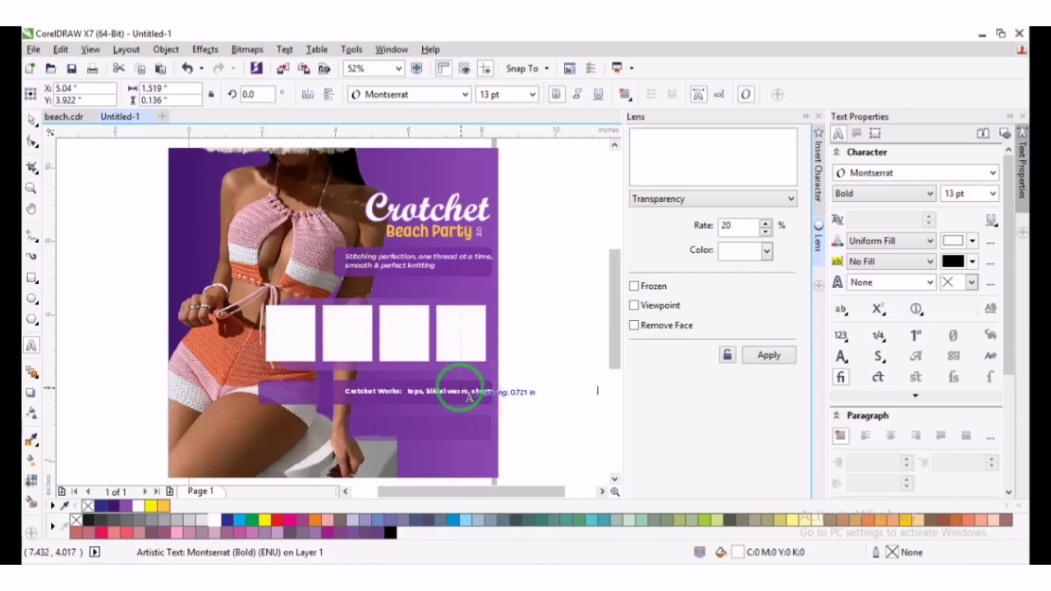
# Move the "Crotchet Works" text onto the long purple bar and break it into two lines before "dresses"
pyautogui.moveTo(469, 395); pyautogui.dragTo(360, 391)
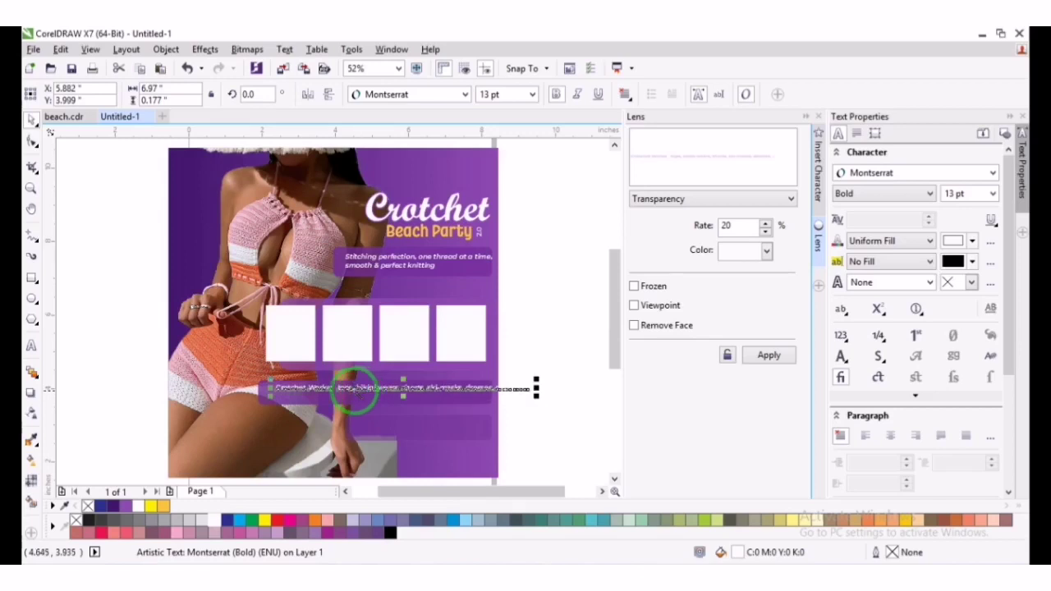
pyautogui.moveTo(261, 367); pyautogui.dragTo(563, 415)
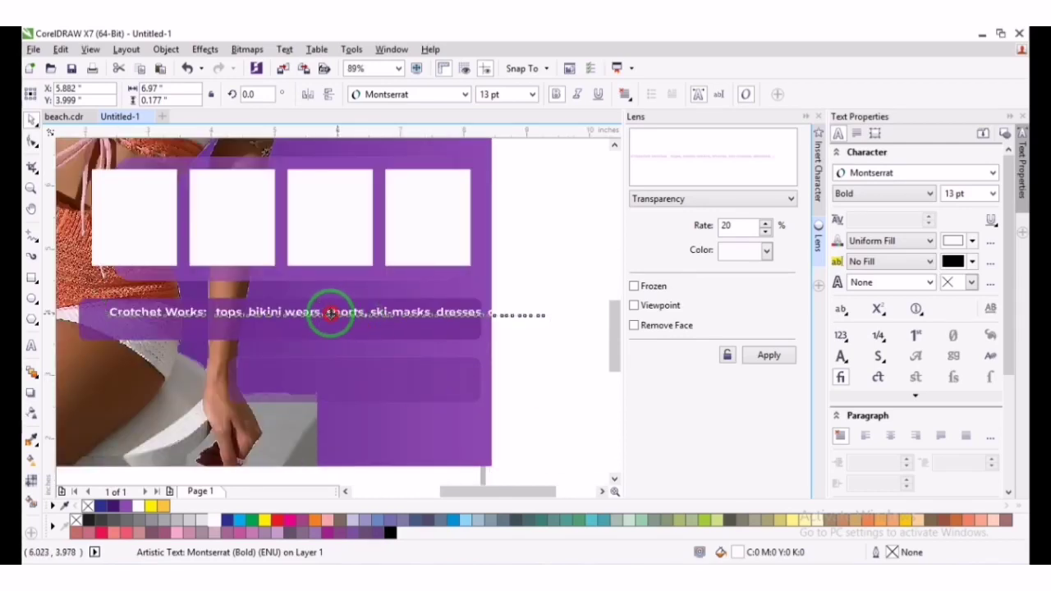
pyautogui.moveTo(339, 313); pyautogui.dragTo(321, 312)
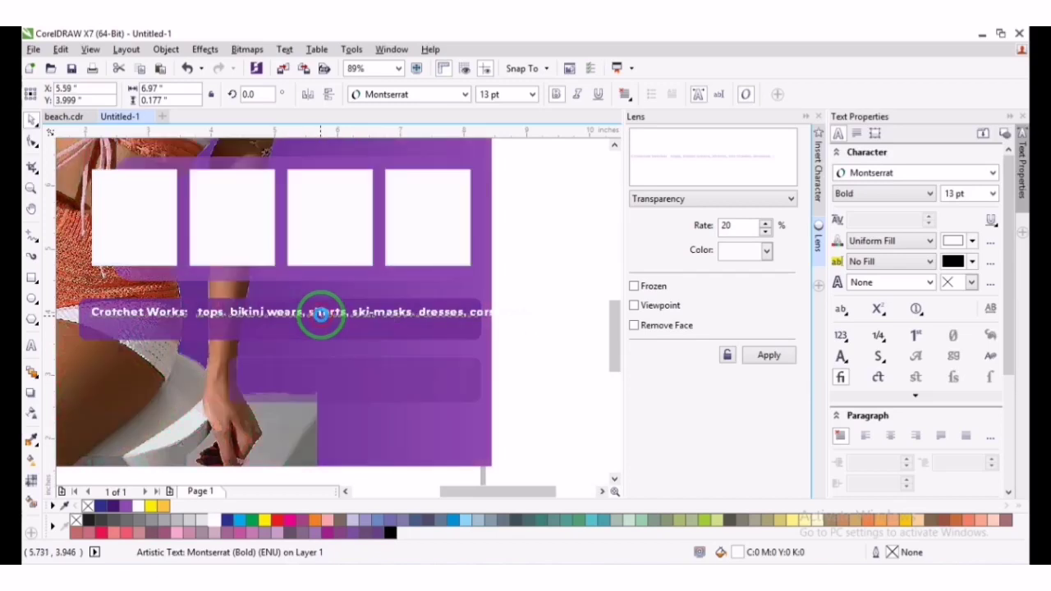
pyautogui.doubleClick(421, 318)
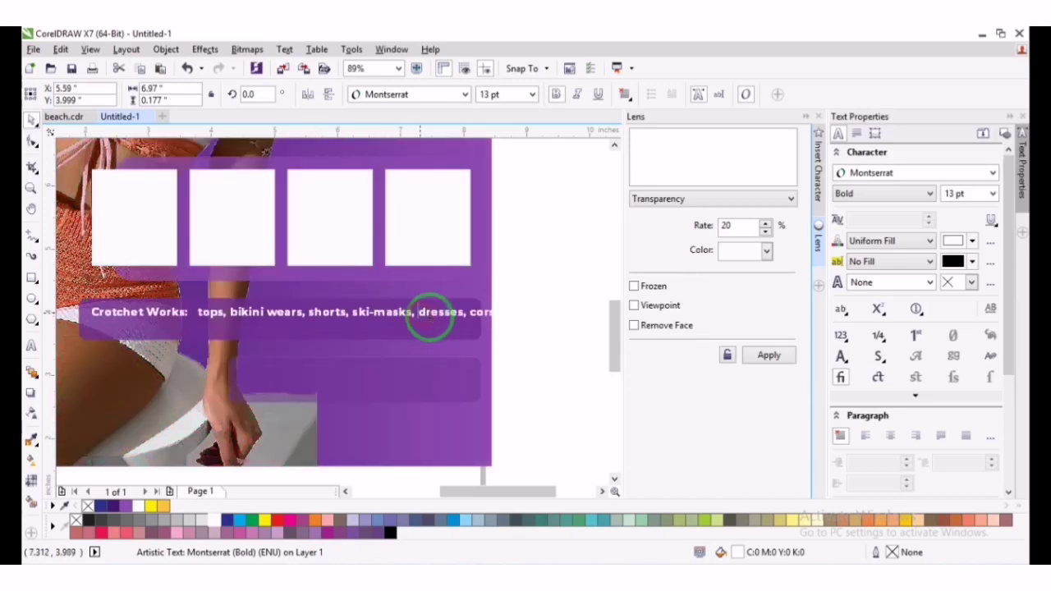
pyautogui.press('Return')
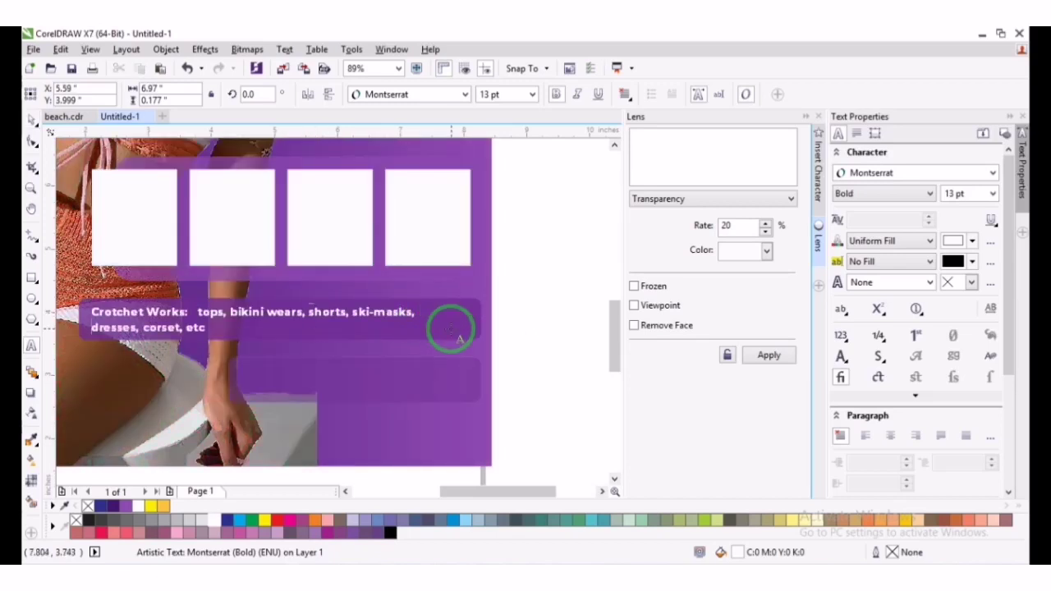
pyautogui.hotkey('ctrl', 'space')
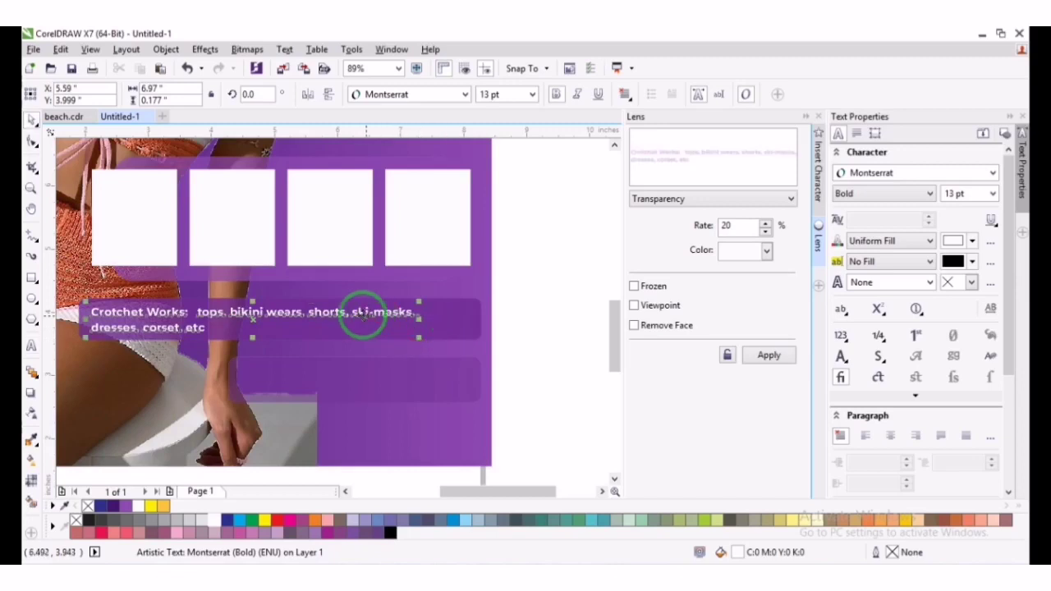
pyautogui.moveTo(363, 313); pyautogui.dragTo(392, 312)
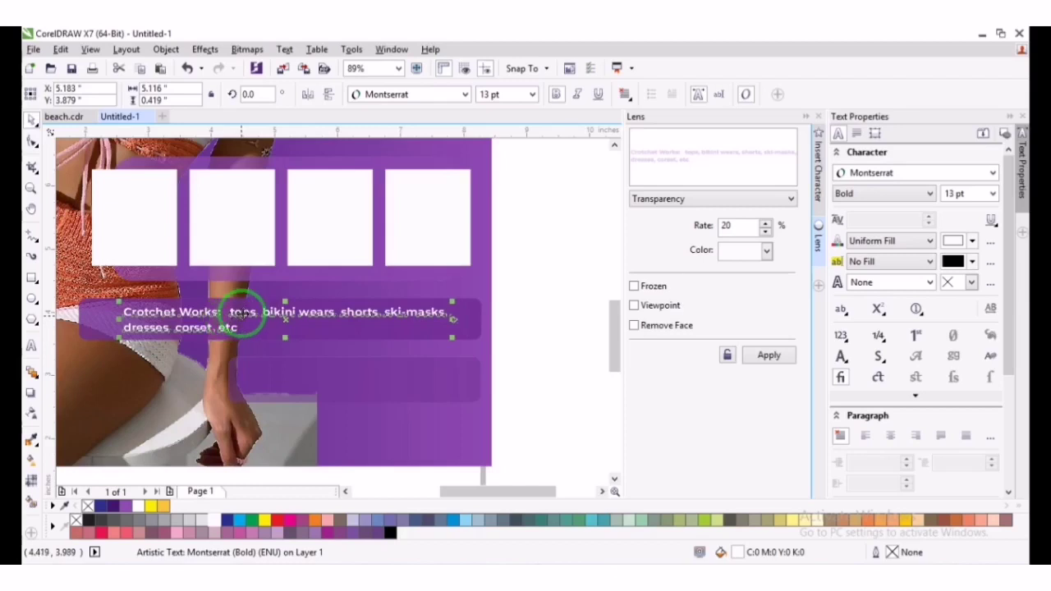
# Cut the item list "tops, bikini wears … etc" out of the text and paste it as a separate text object just below
pyautogui.doubleClick(243, 313)
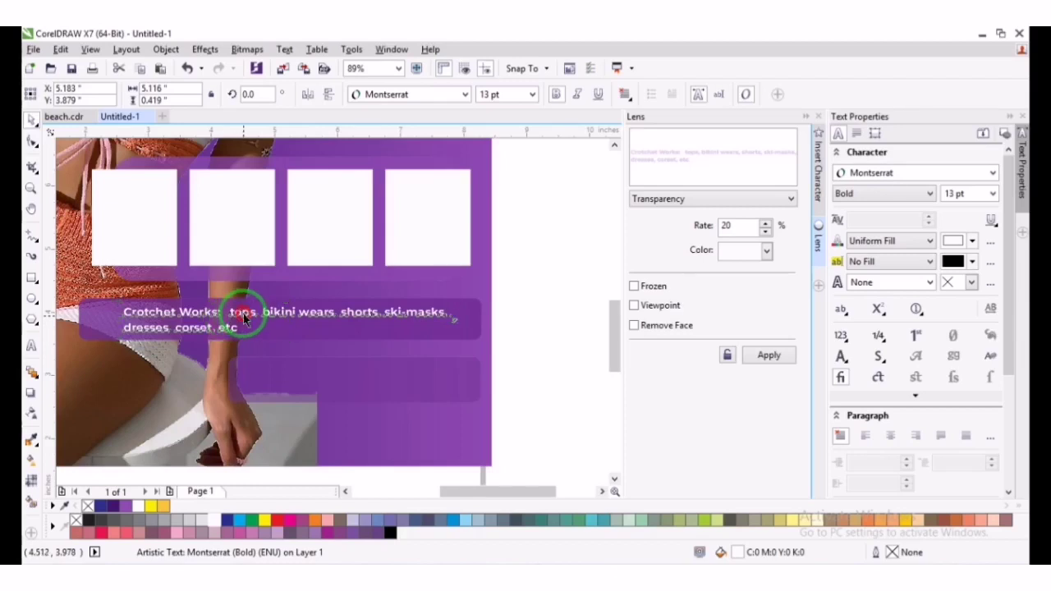
pyautogui.moveTo(234, 312); pyautogui.dragTo(251, 328)
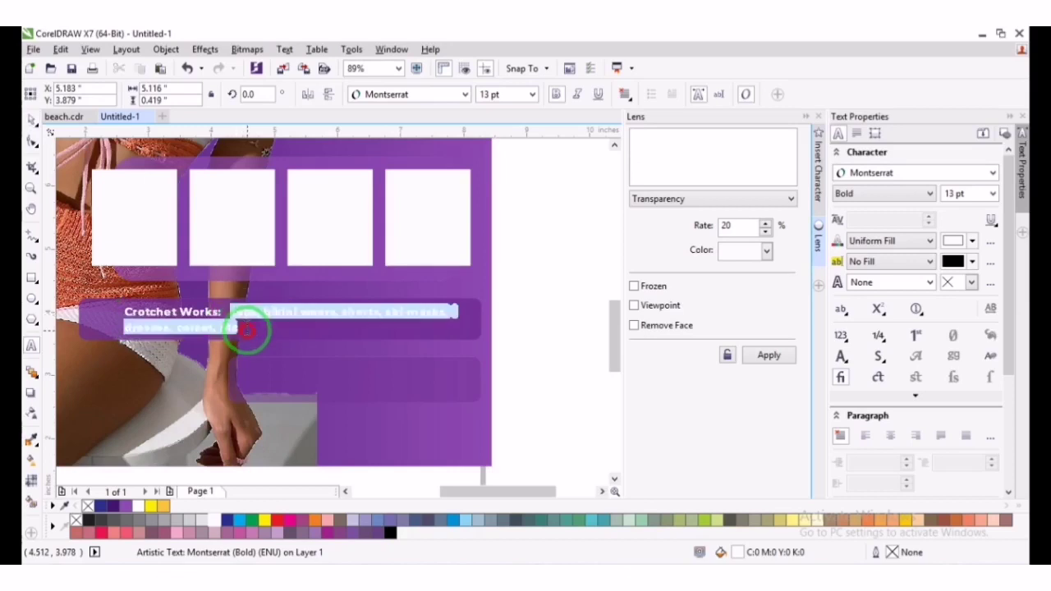
pyautogui.press('Delete')
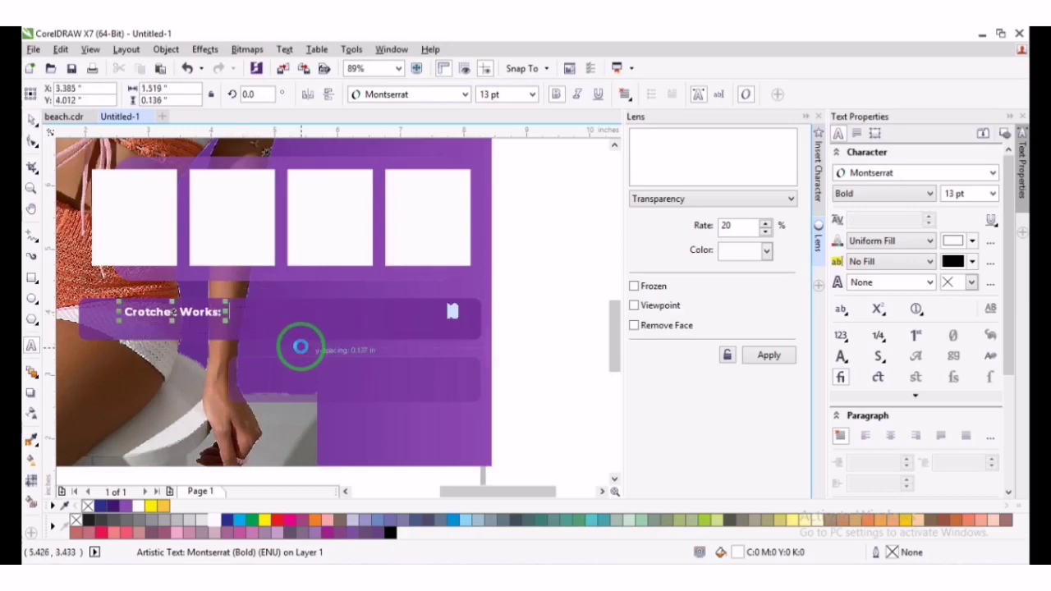
pyautogui.click(301, 345)
pyautogui.hotkey('ctrl', 'v')
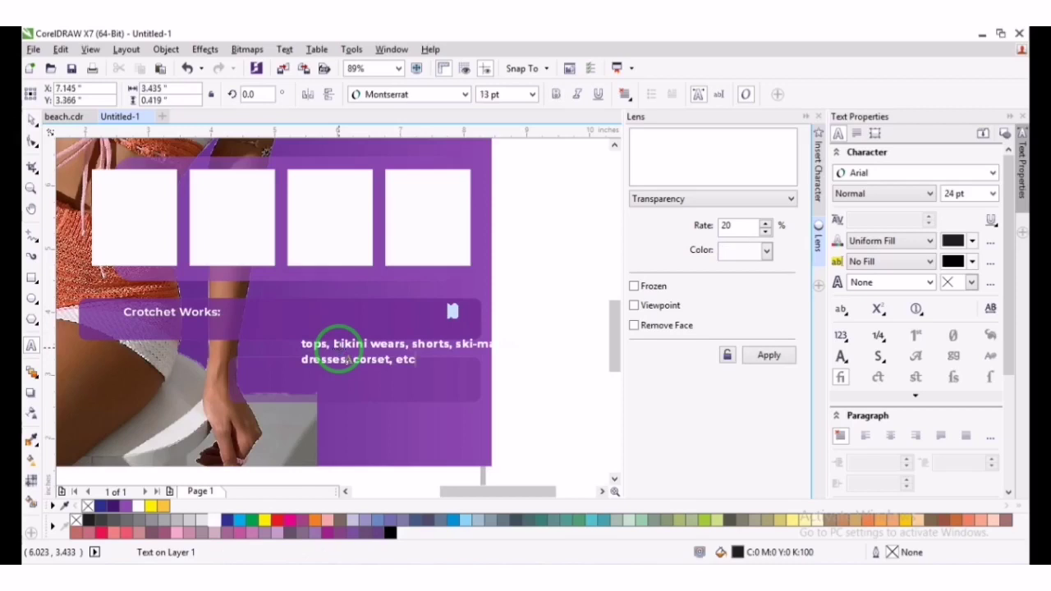
pyautogui.hotkey('ctrl', 'space')
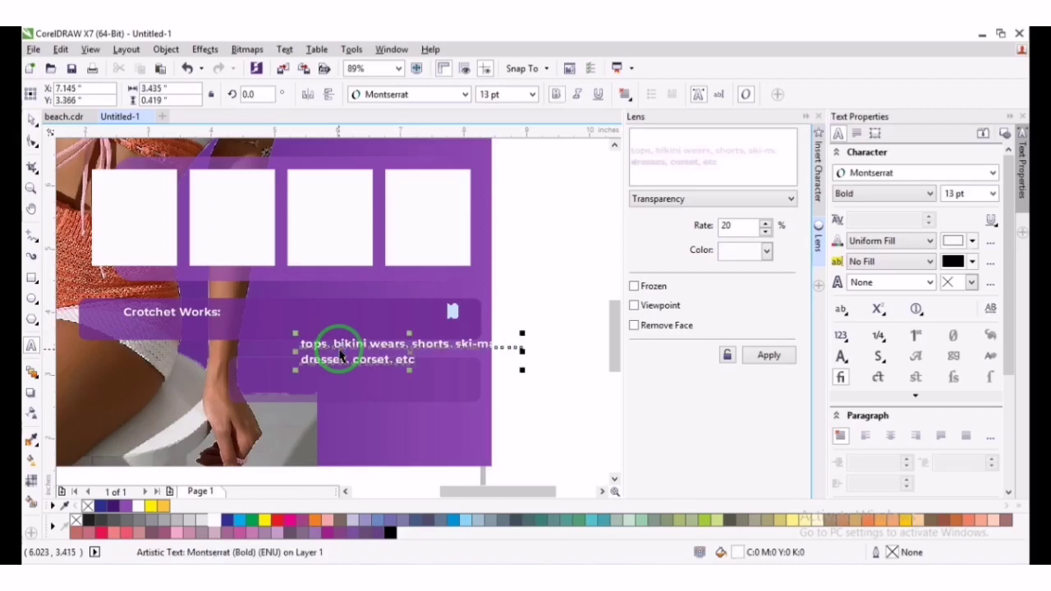
# Move "Crotchet Works:" to the left end of the bar and give it a dark purple fill with a white outline
pyautogui.moveTo(214, 318); pyautogui.dragTo(180, 318)
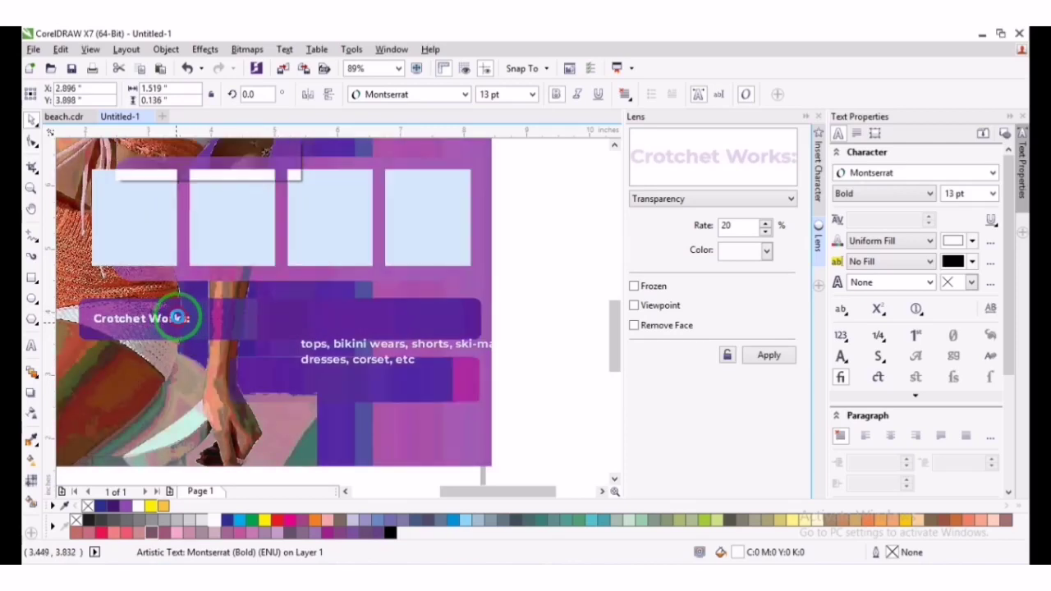
pyautogui.click(114, 507)
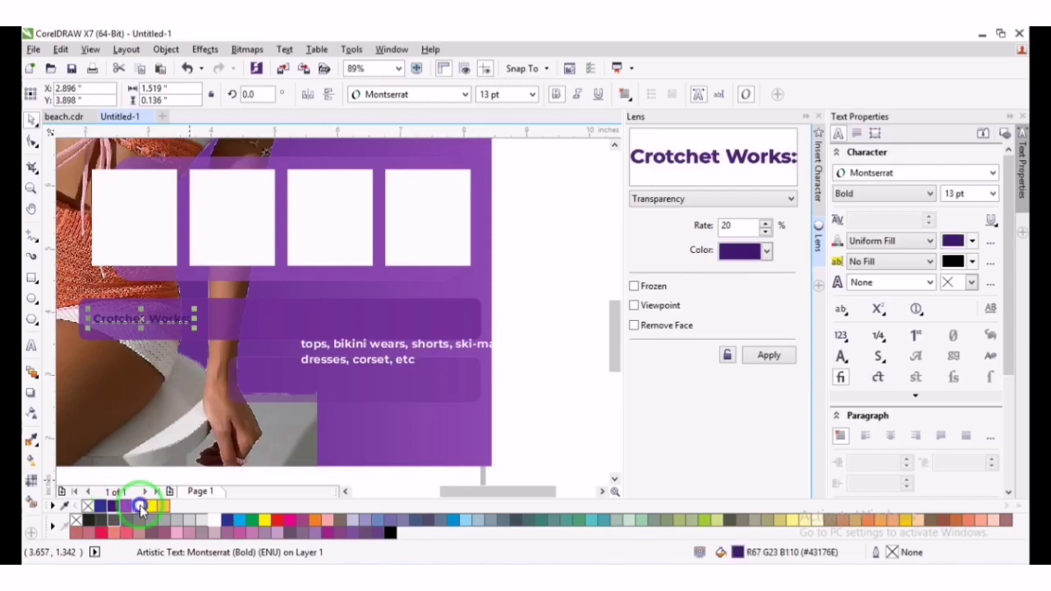
pyautogui.rightClick(140, 508)
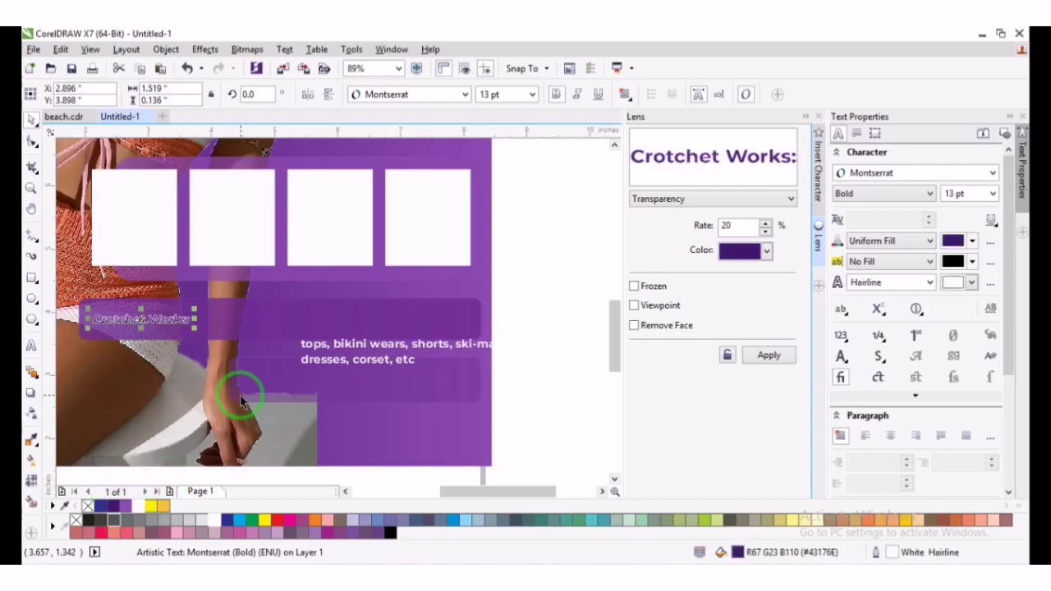
# Set the "Crotchet Works:" outline to 1.0 pt, placed behind the fill and scaling with the object
pyautogui.press('F12')
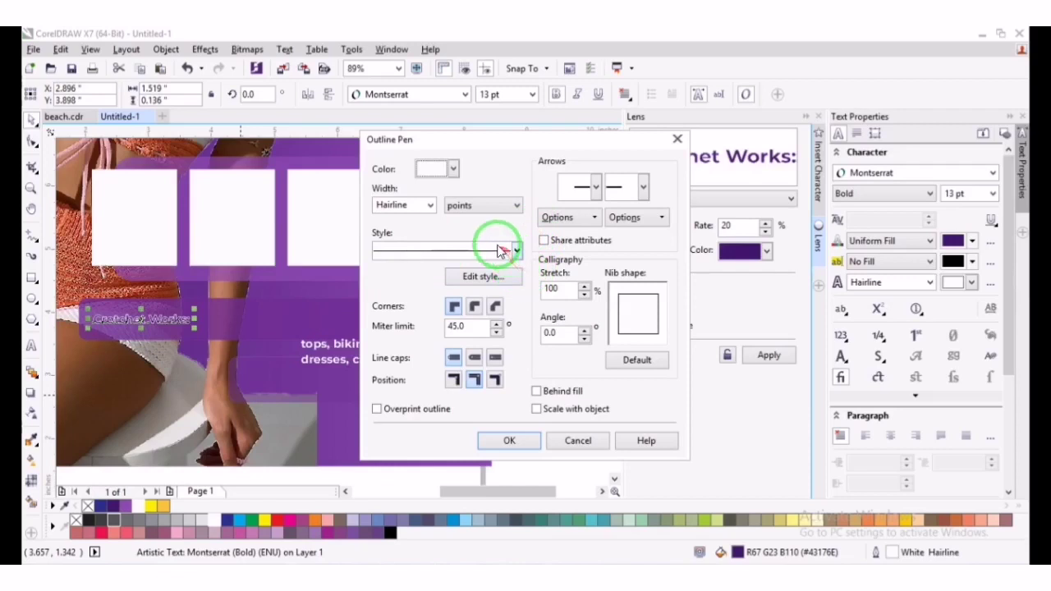
pyautogui.click(429, 205)
pyautogui.click(407, 267)
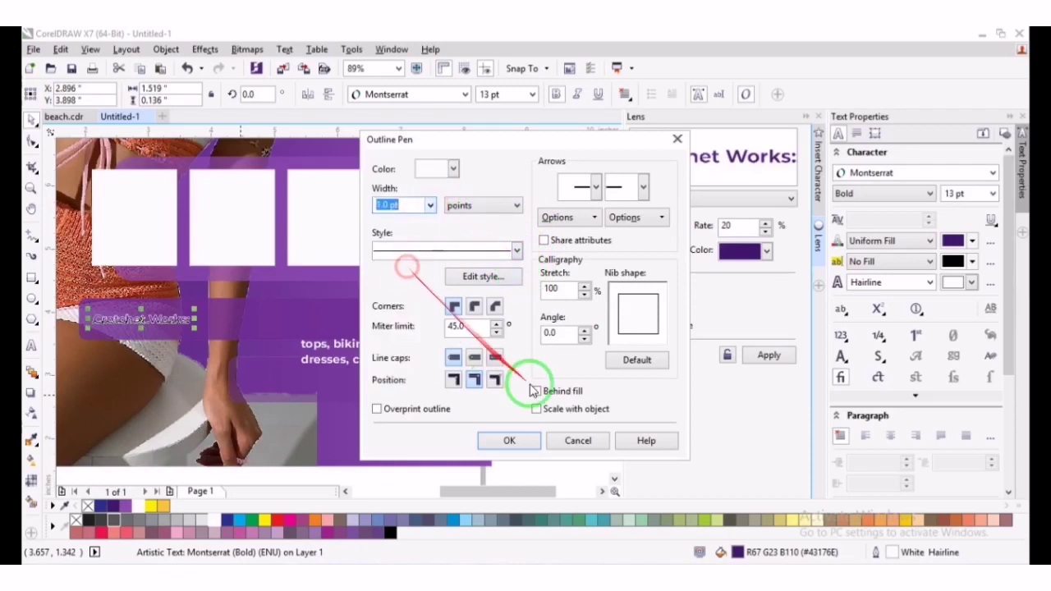
pyautogui.click(535, 391)
pyautogui.click(537, 409)
pyautogui.click(520, 441)
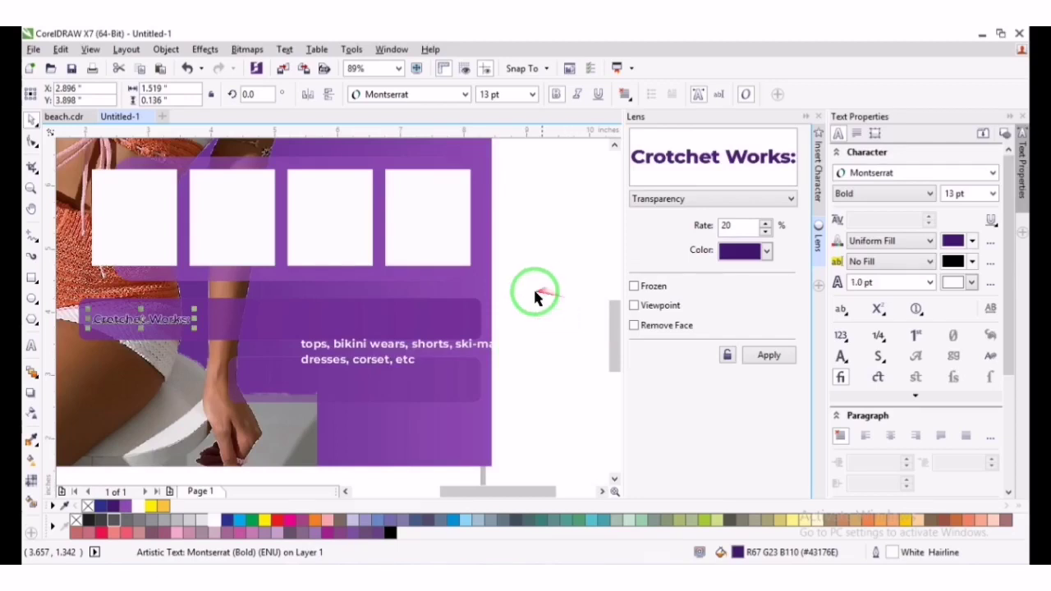
# Thicken the white outline of "Crotchet Works:" to 1.5 pt
pyautogui.click(931, 283)
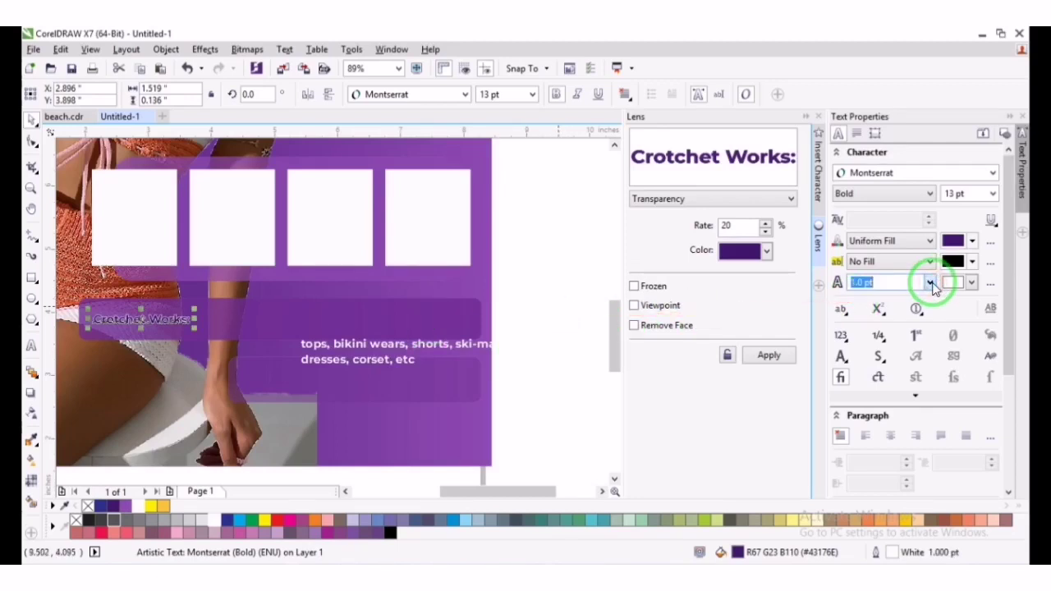
pyautogui.click(931, 283)
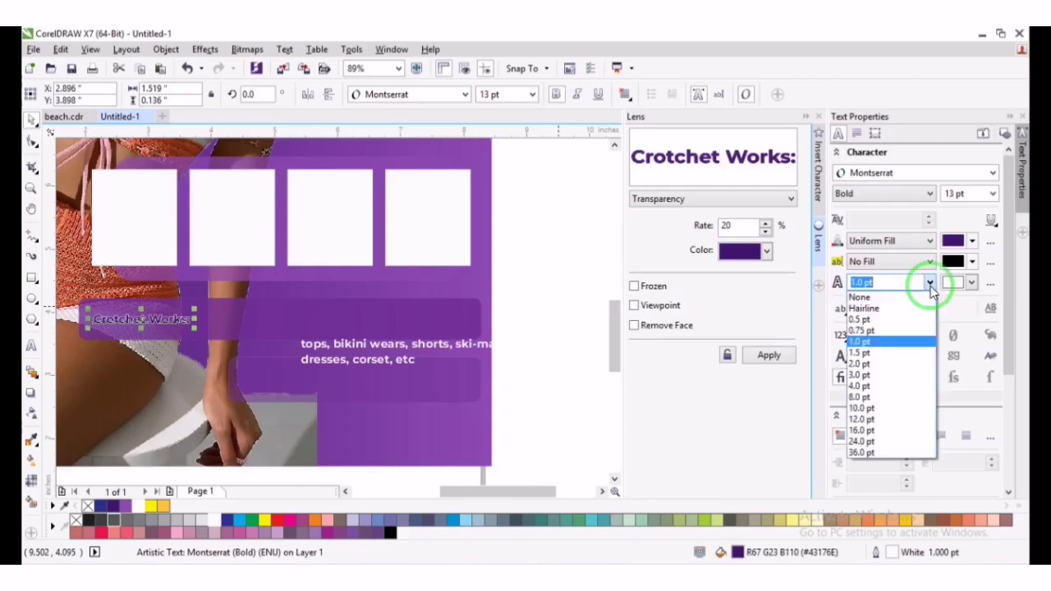
pyautogui.click(886, 353)
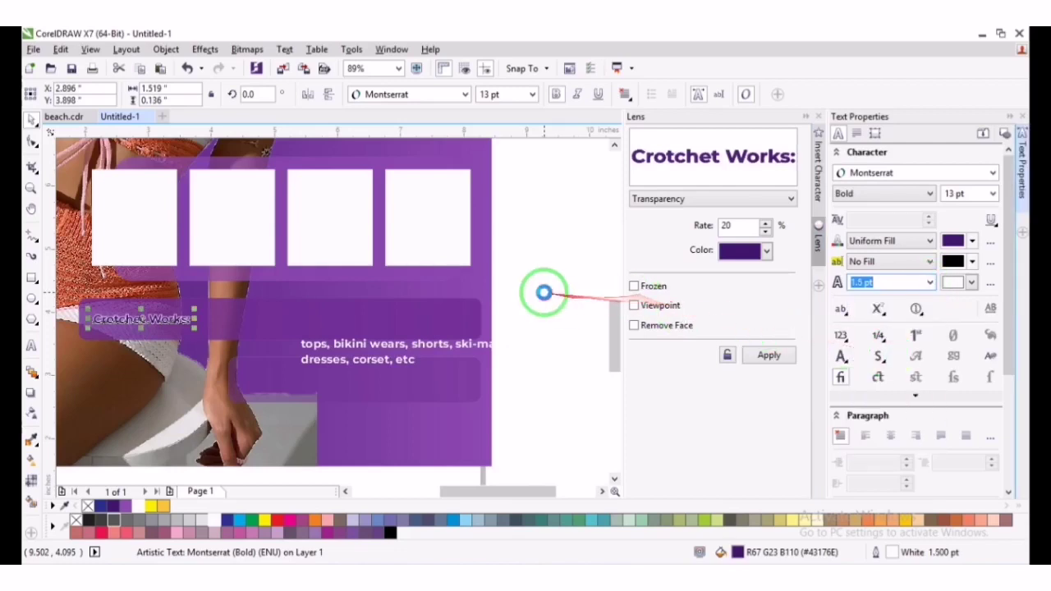
pyautogui.click(414, 339)
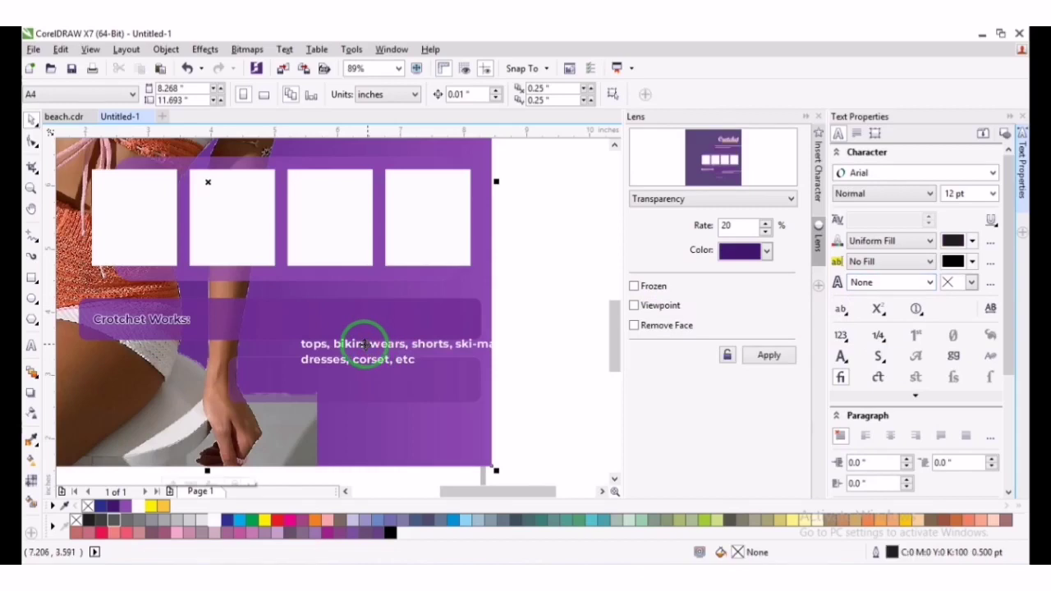
# Place the two-line item list beside "Crotchet Works:" inside the bar and slightly tighten its line spacing
pyautogui.click(356, 349)
pyautogui.moveTo(356, 349); pyautogui.dragTo(244, 311)
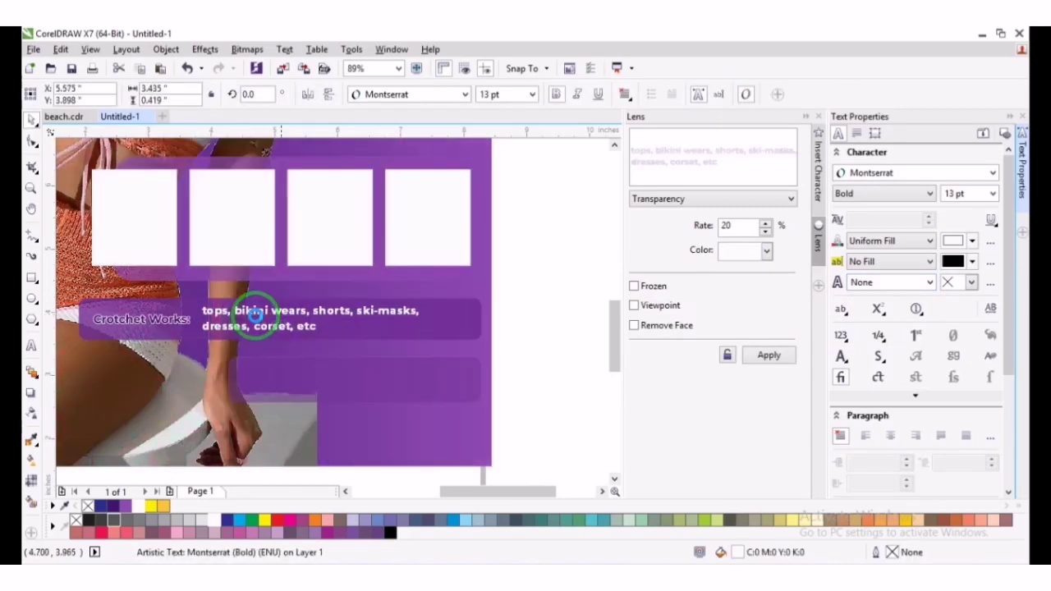
pyautogui.click(320, 310)
pyautogui.click(31, 141)
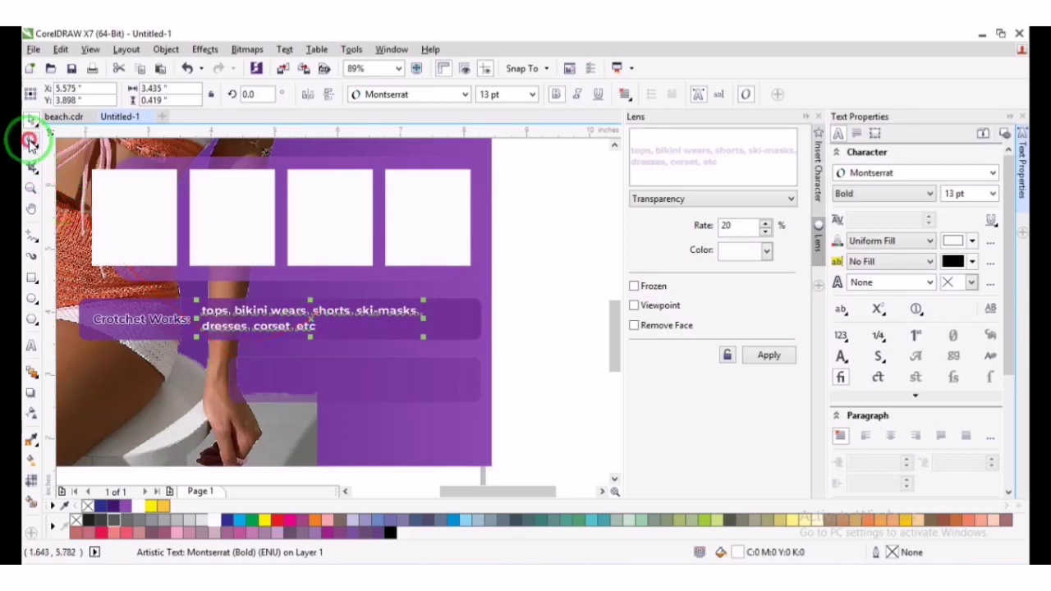
pyautogui.moveTo(197, 338); pyautogui.dragTo(197, 332)
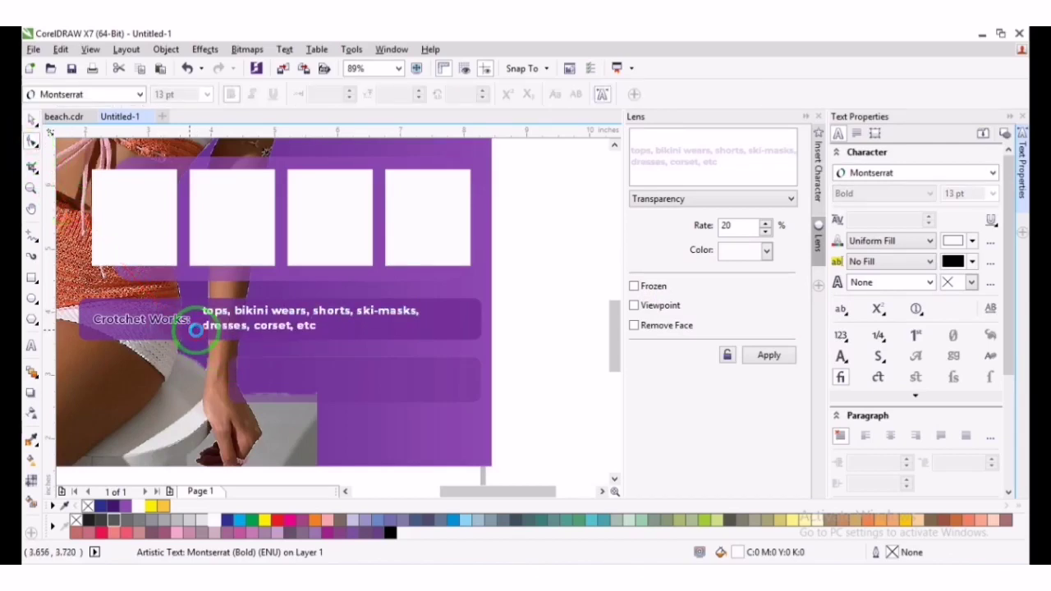
pyautogui.press('space')
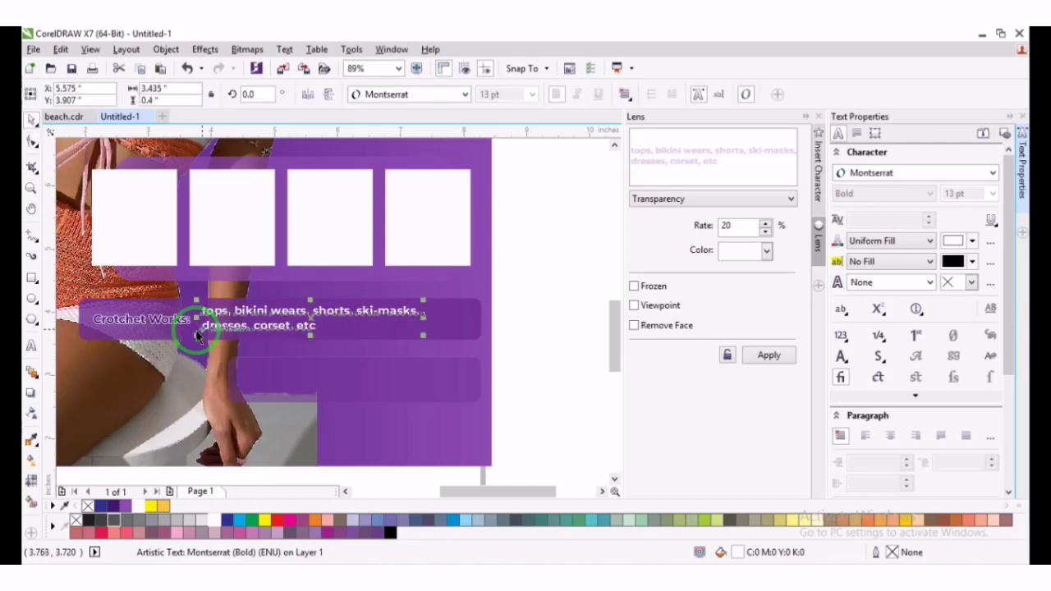
pyautogui.scroll(-2, 197, 335)
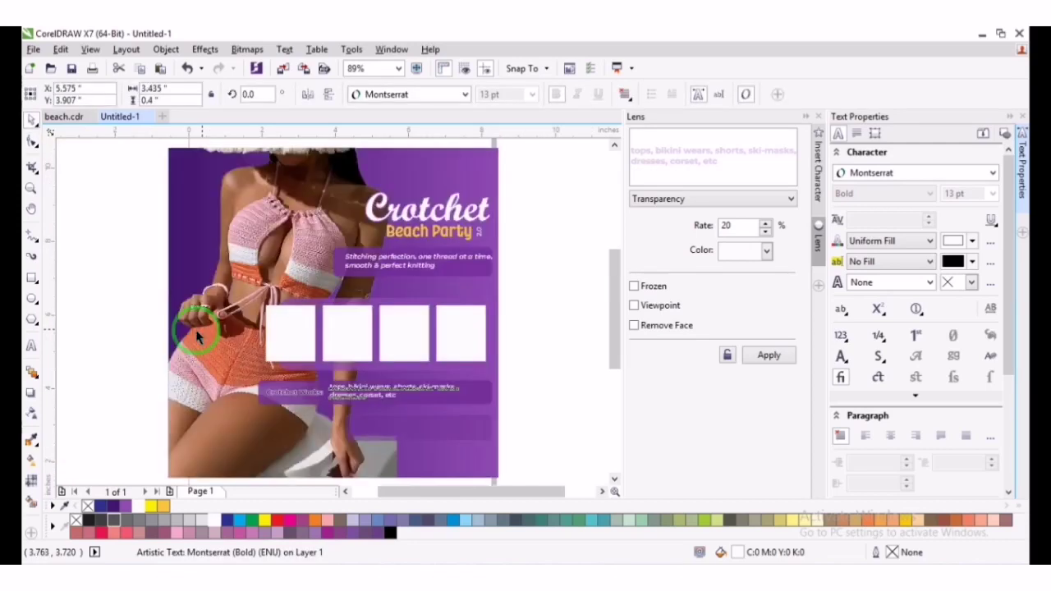
pyautogui.click(571, 315)
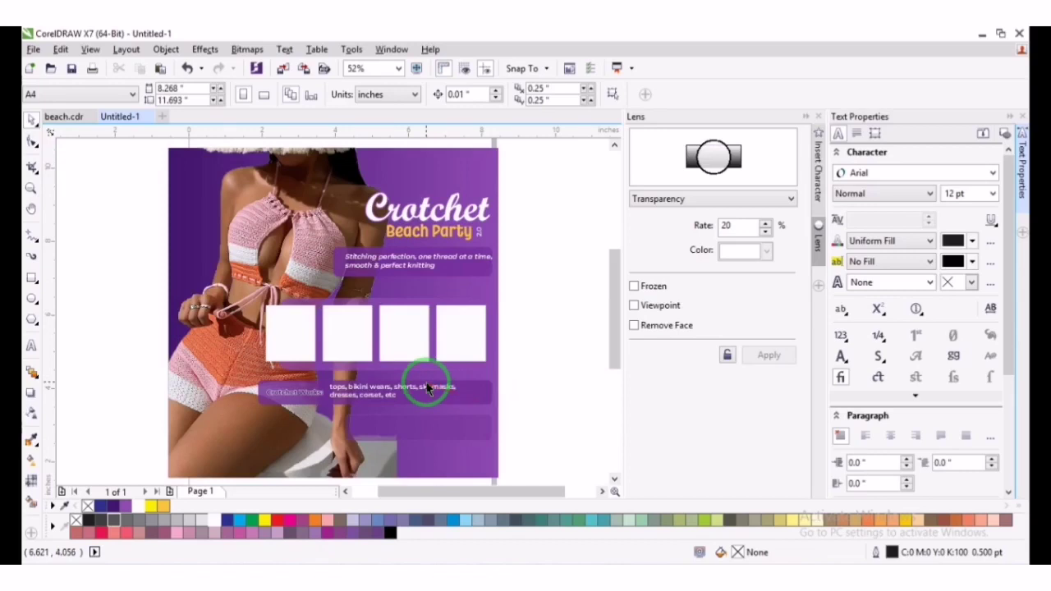
# Draw a rectangle about 4.5 by 0.7 inches in the bottom right corner of the purple square
pyautogui.click(399, 392)
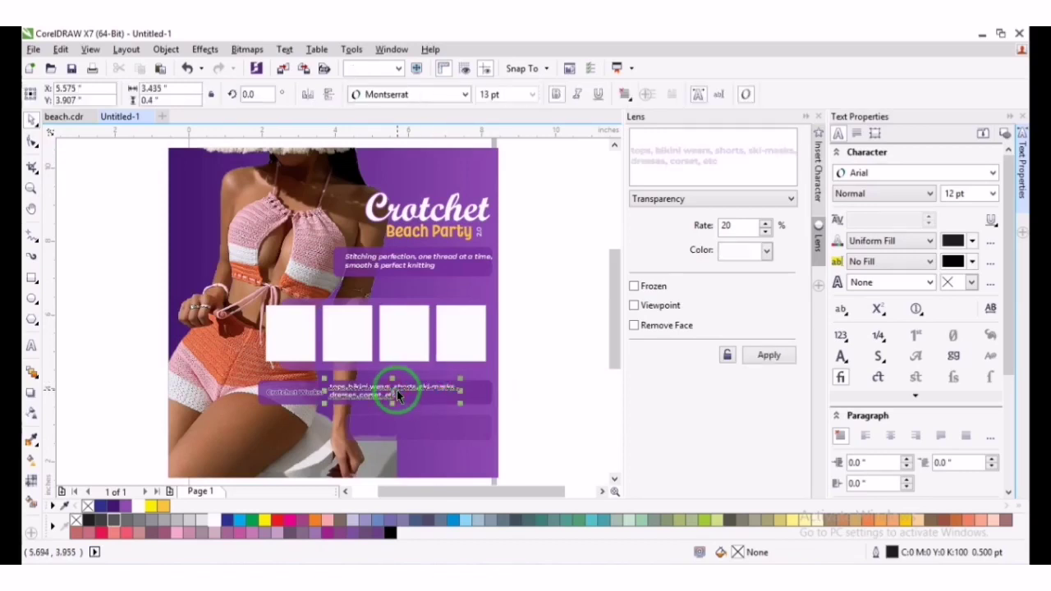
pyautogui.click(33, 273)
pyautogui.moveTo(96, 300); pyautogui.dragTo(440, 456)
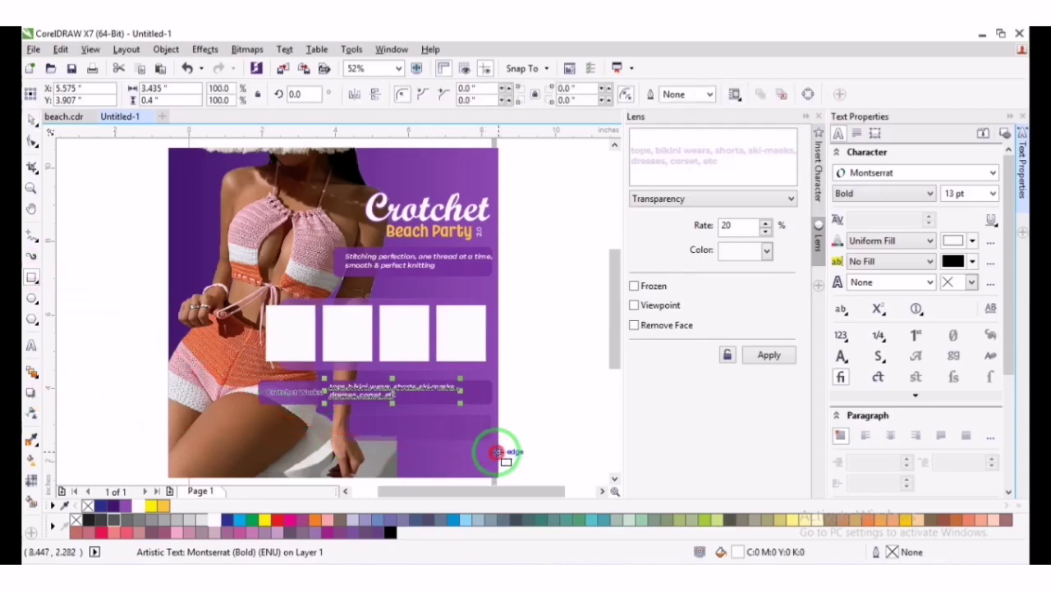
pyautogui.moveTo(499, 452)
pyautogui.mouseDown()
pyautogui.moveTo(410, 478)
pyautogui.moveTo(357, 439)
pyautogui.moveTo(339, 441)
pyautogui.mouseUp()
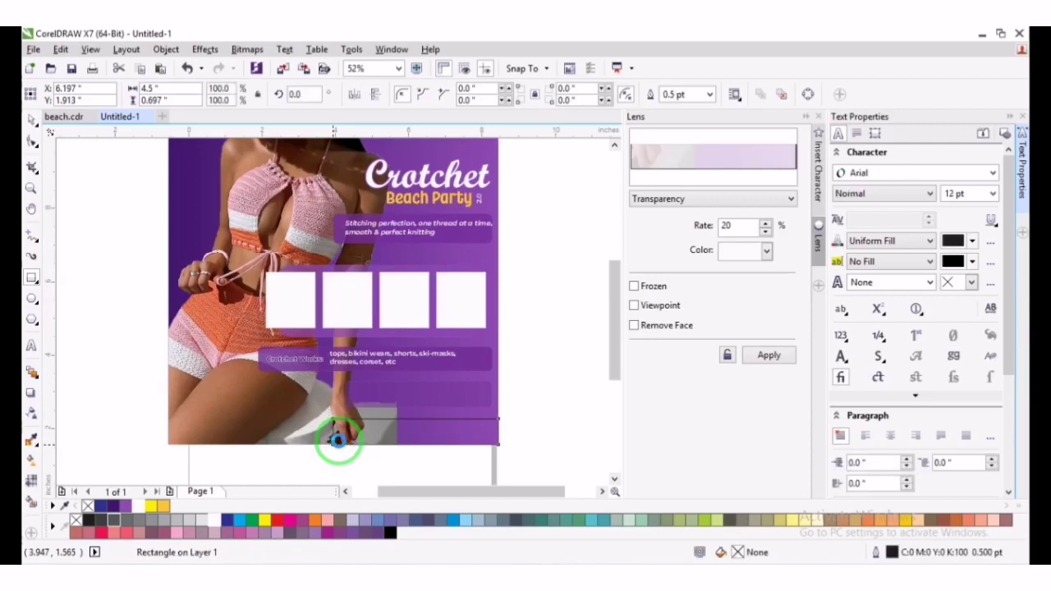
# Convert the new rectangle at the flyer's bottom right corner to curves and cut its upper left corner into a slanted end
pyautogui.hotkey('ctrl', 'q')
pyautogui.click(167, 50)
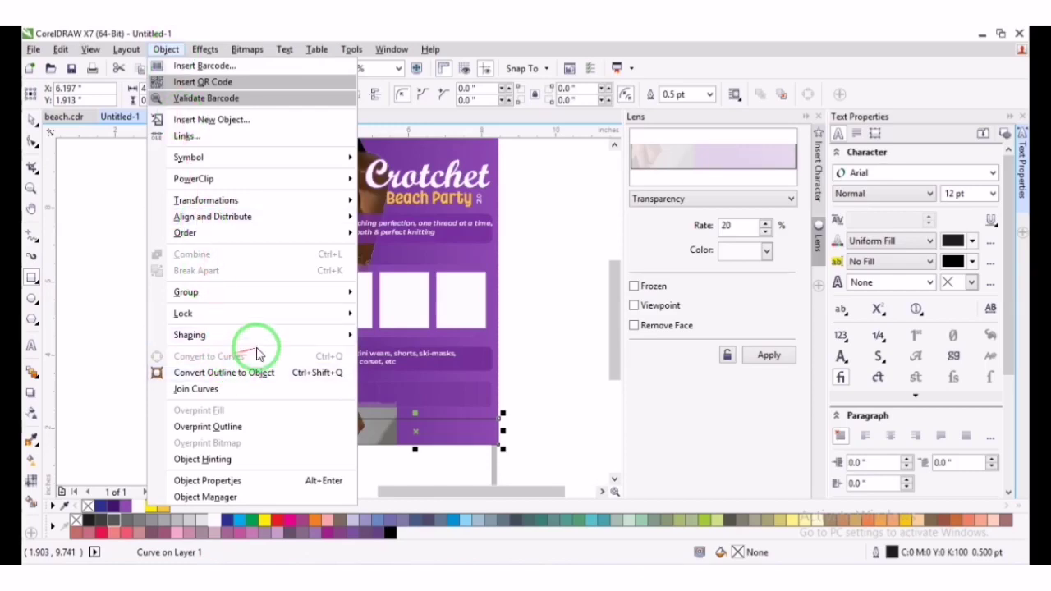
pyautogui.click(29, 121)
pyautogui.click(31, 141)
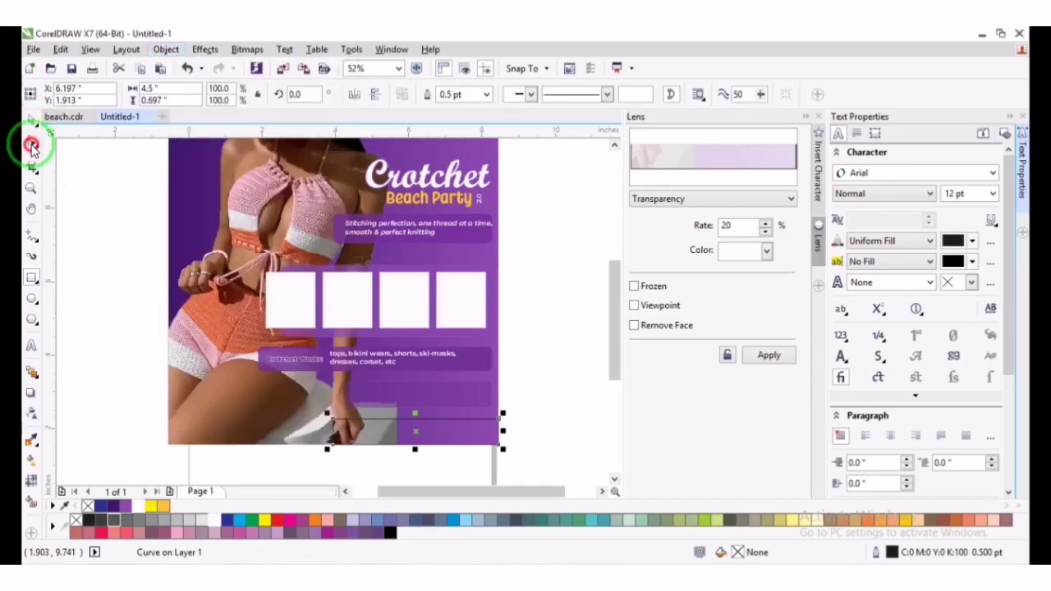
pyautogui.doubleClick(348, 426)
pyautogui.doubleClick(332, 423)
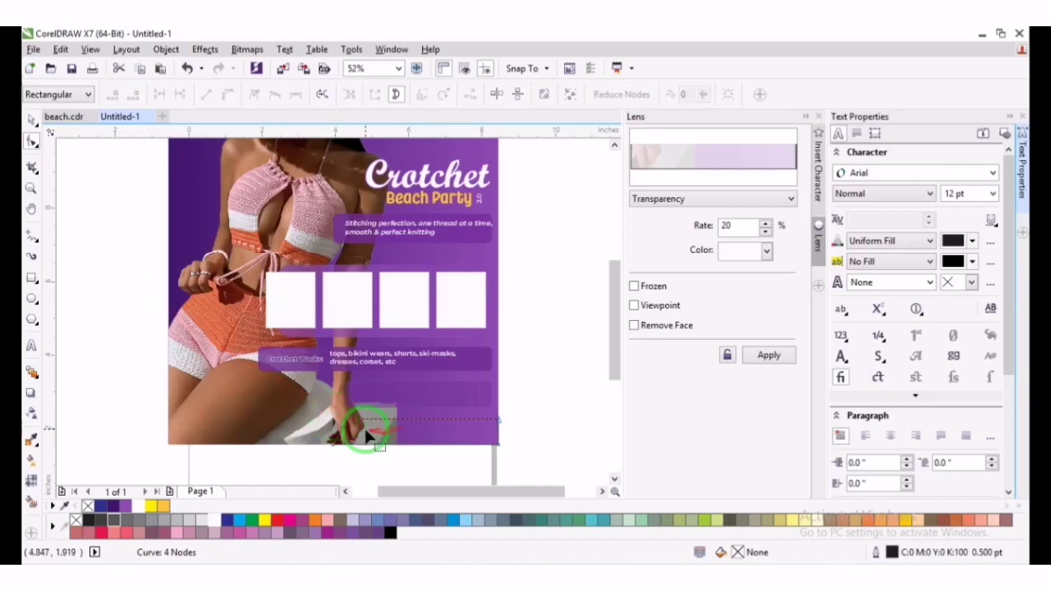
# Fill the slanted bottom bar with dark purple #43176E and remove its outline
pyautogui.click(115, 507)
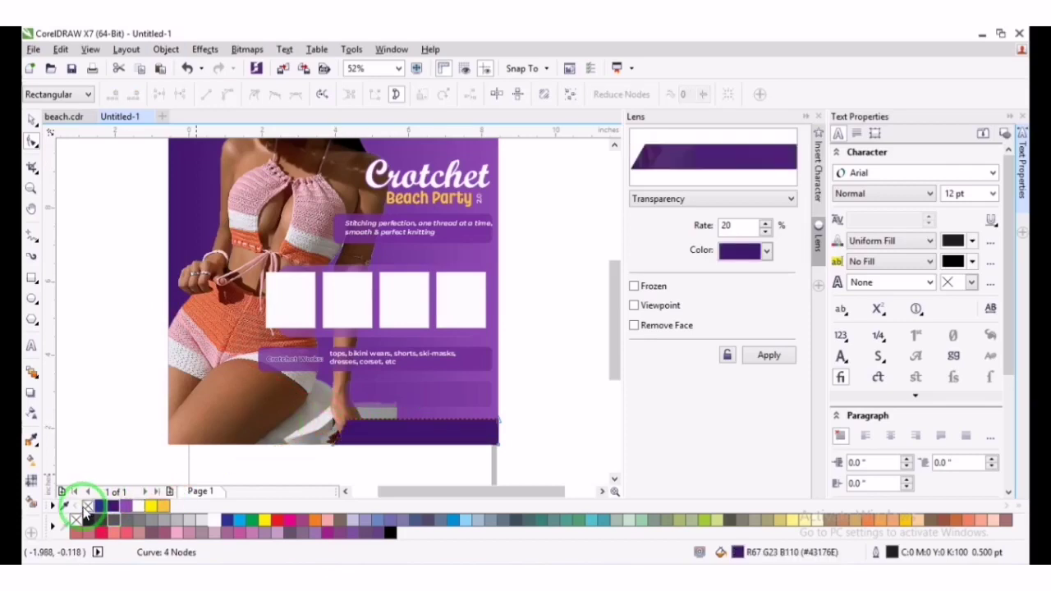
pyautogui.rightClick(85, 509)
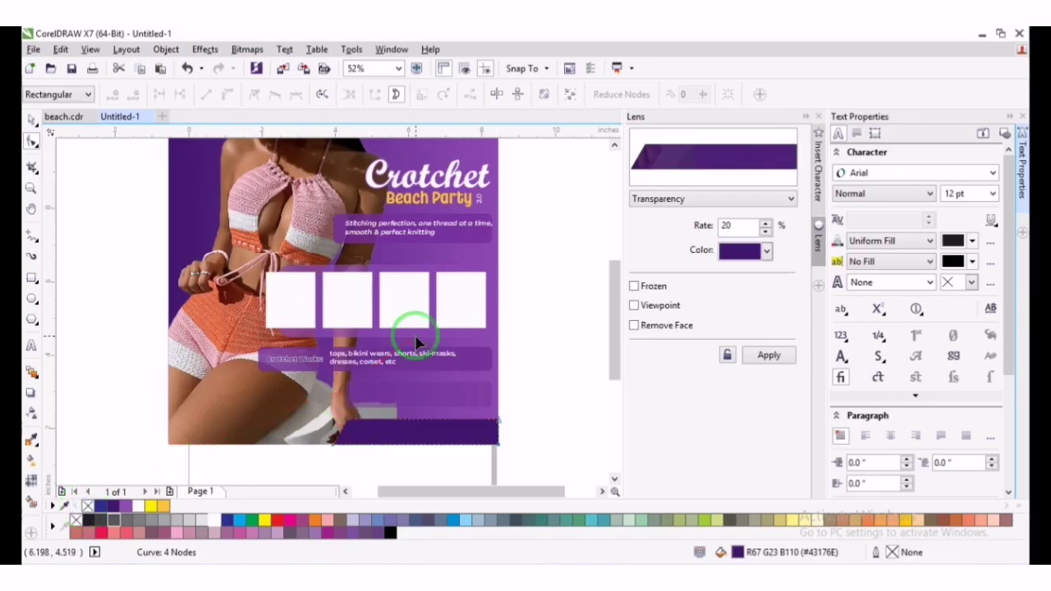
pyautogui.press('space')
# Place a copy of the two-line item list text on the dark purple bottom bar
pyautogui.moveTo(408, 359); pyautogui.dragTo(419, 424)
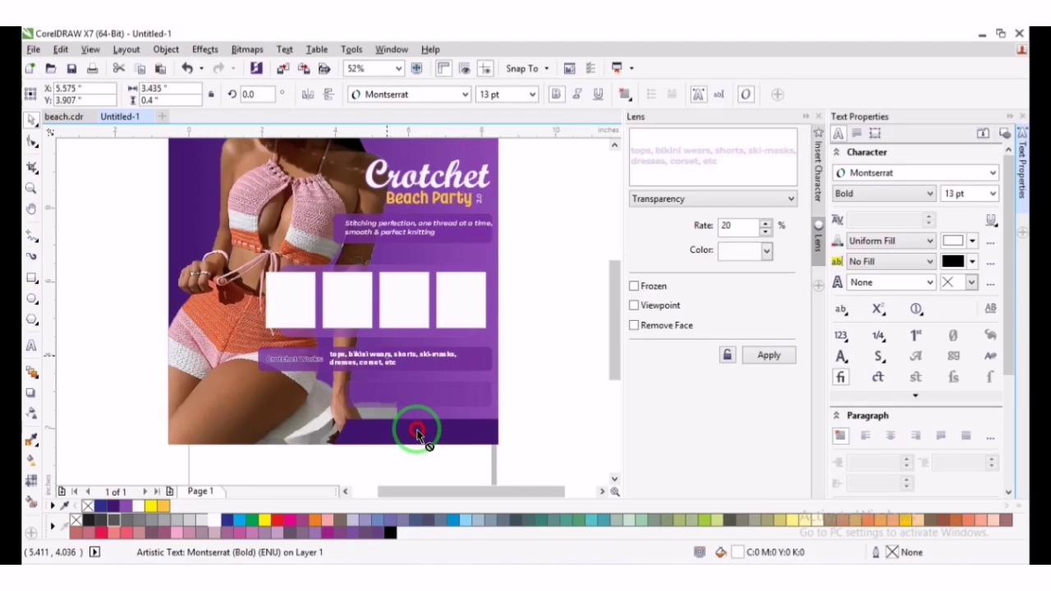
pyautogui.moveTo(417, 433); pyautogui.dragTo(416, 430)
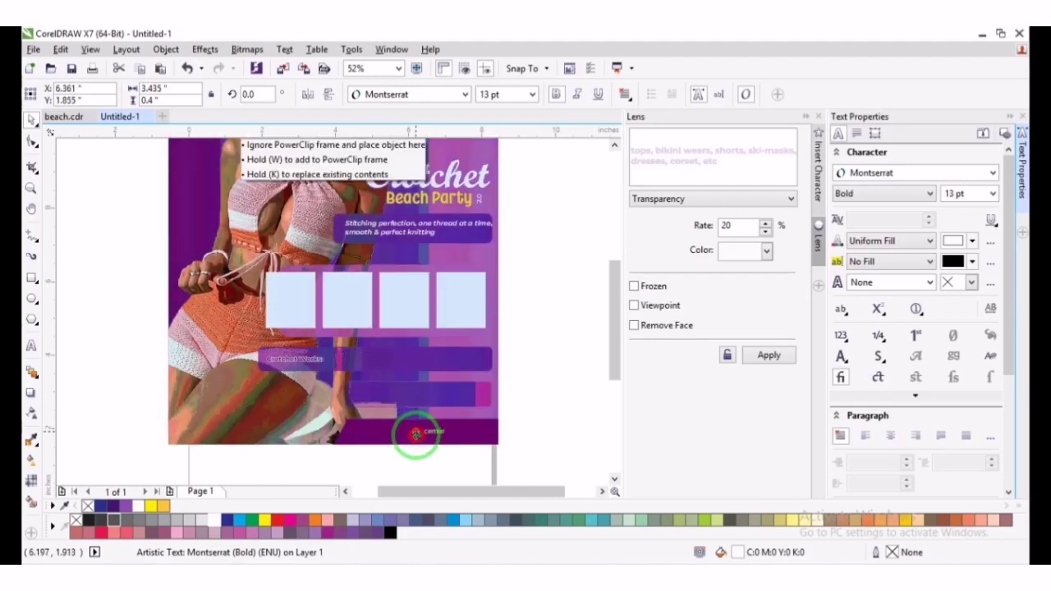
pyautogui.moveTo(416, 433); pyautogui.dragTo(420, 431)
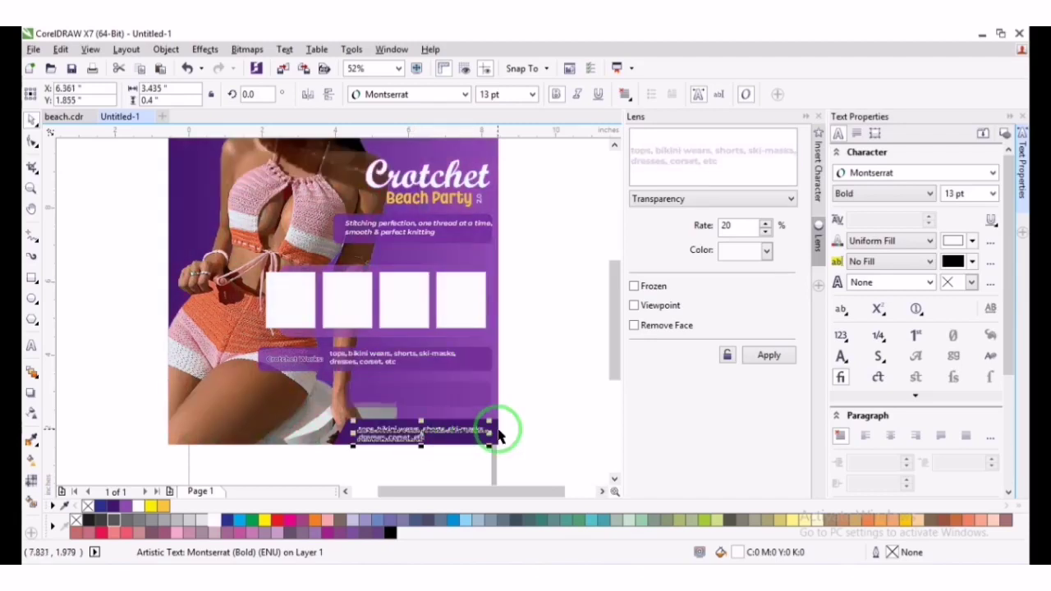
# Replace the copied text with "Follow us on:" and enlarge it to about 16.5 pt near the bar's slanted end
pyautogui.doubleClick(493, 429)
pyautogui.hotkey('ctrl', 'a')
pyautogui.write('Fe')
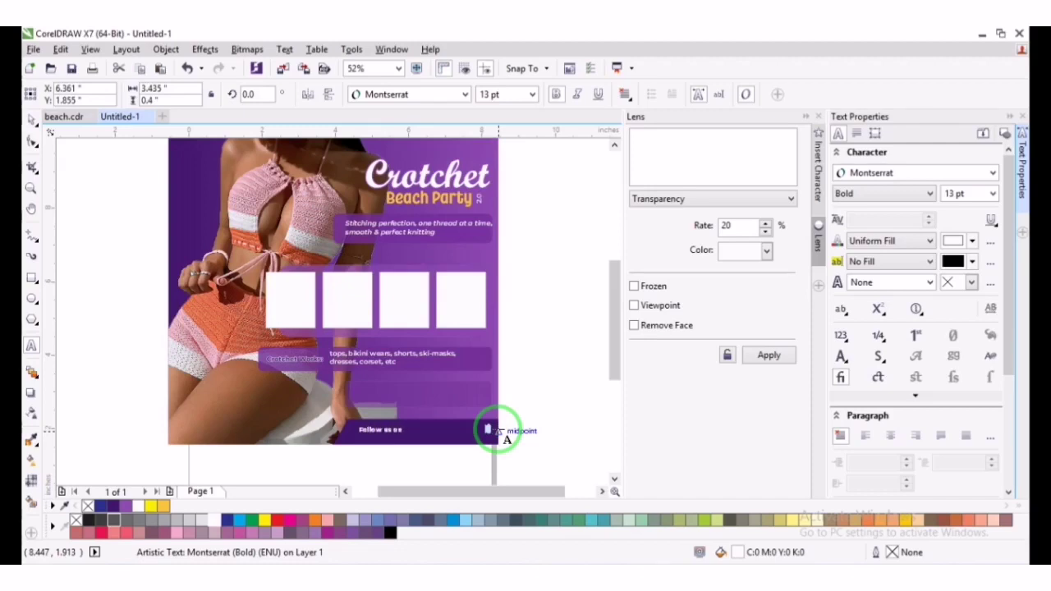
pyautogui.hotkey('ctrl', 'space')
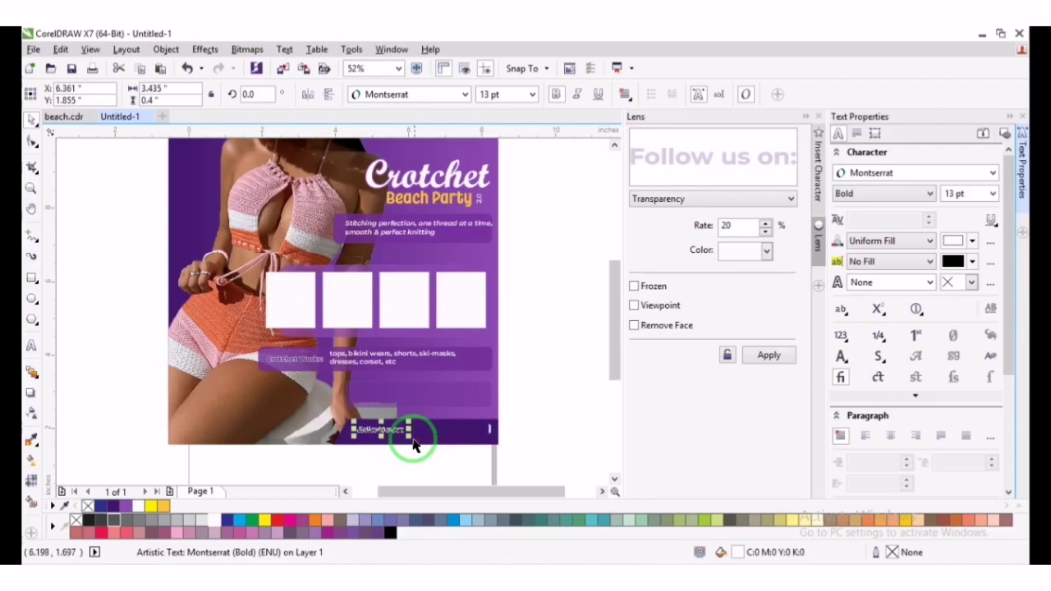
pyautogui.moveTo(408, 435)
pyautogui.mouseDown()
pyautogui.moveTo(422, 436)
pyautogui.moveTo(394, 436)
pyautogui.mouseUp()
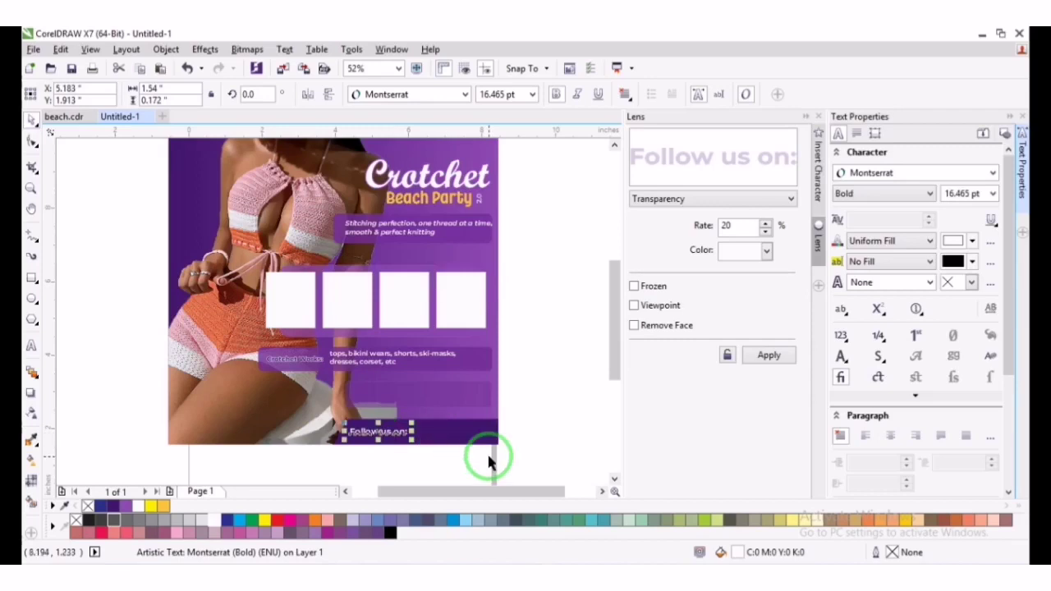
pyautogui.moveTo(282, 311)
pyautogui.mouseDown()
pyautogui.moveTo(490, 454)
pyautogui.moveTo(516, 455)
pyautogui.mouseUp()
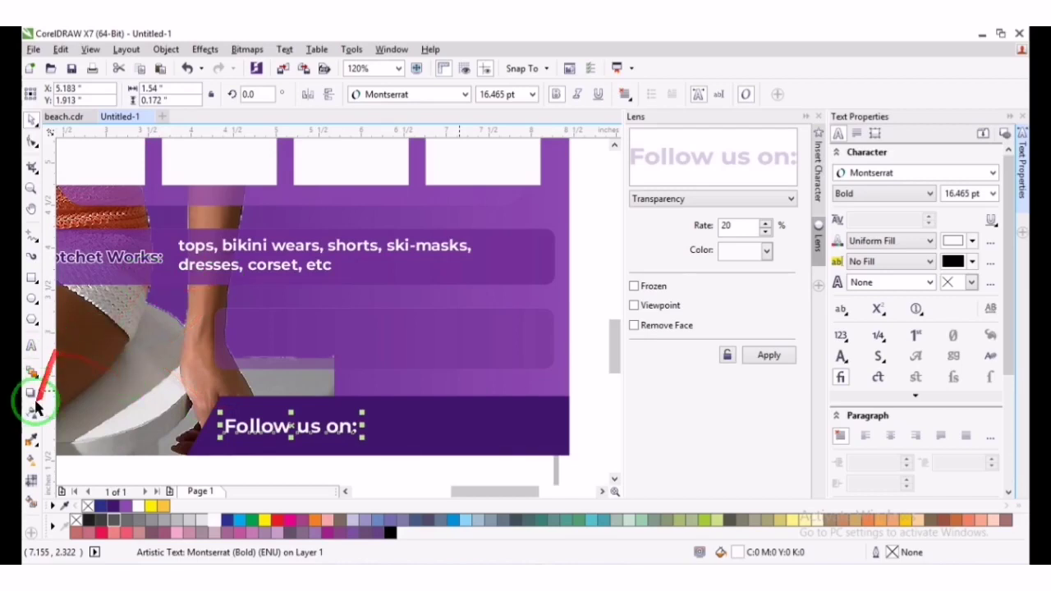
pyautogui.click(32, 300)
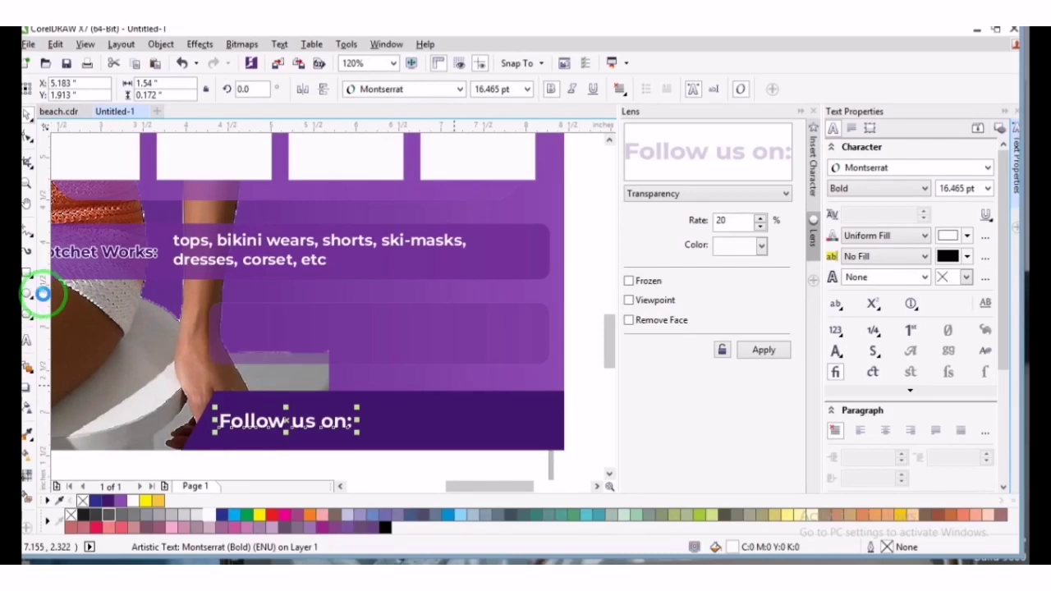
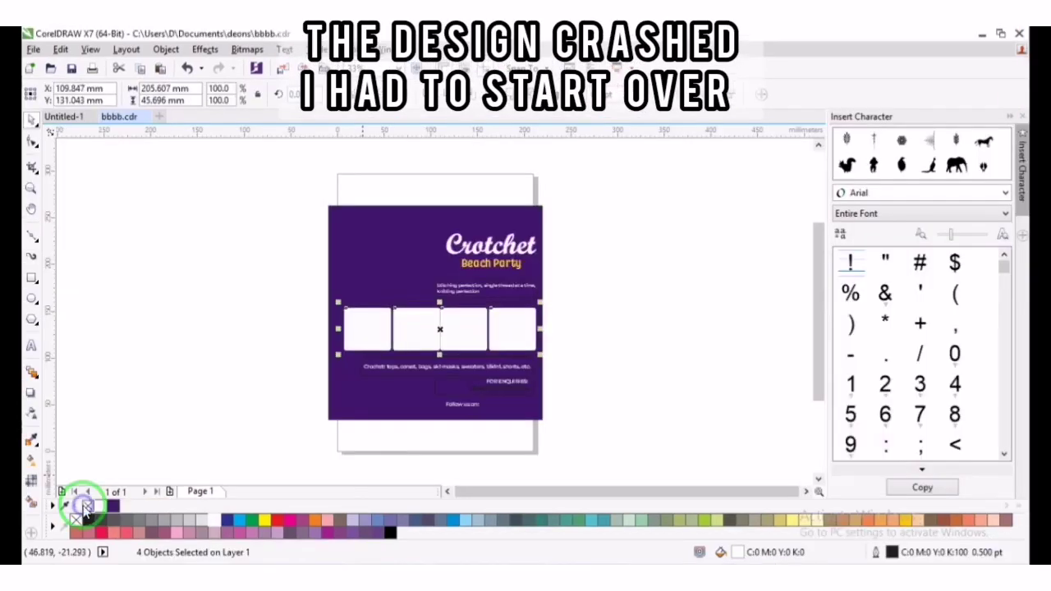
# Import model photo 7 from the BOOK COVER folder beside the page in bbbb.cdr and scale it to about 54%
pyautogui.click(168, 381)
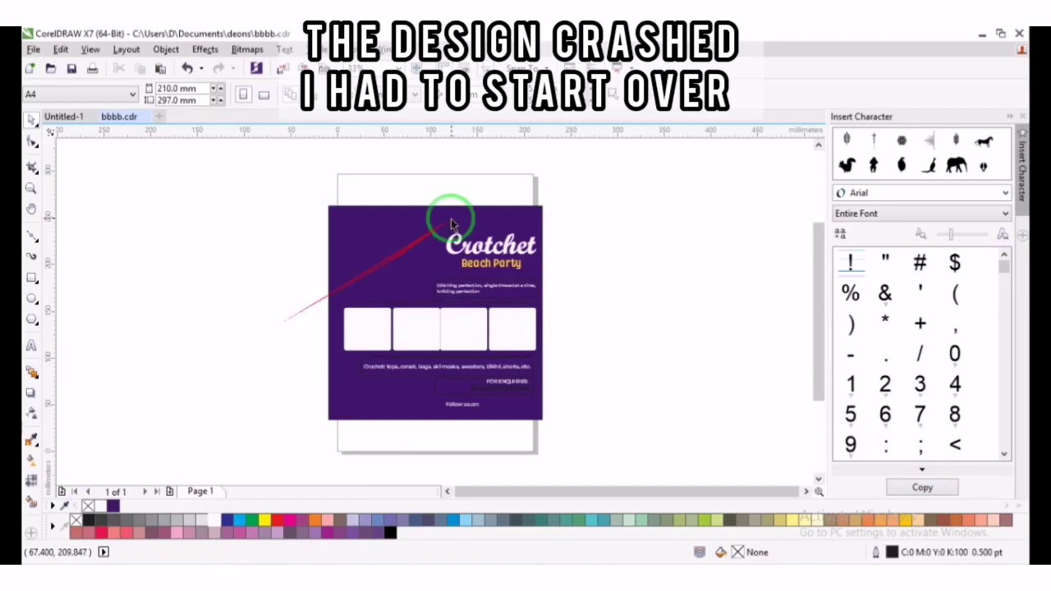
pyautogui.click(76, 575)
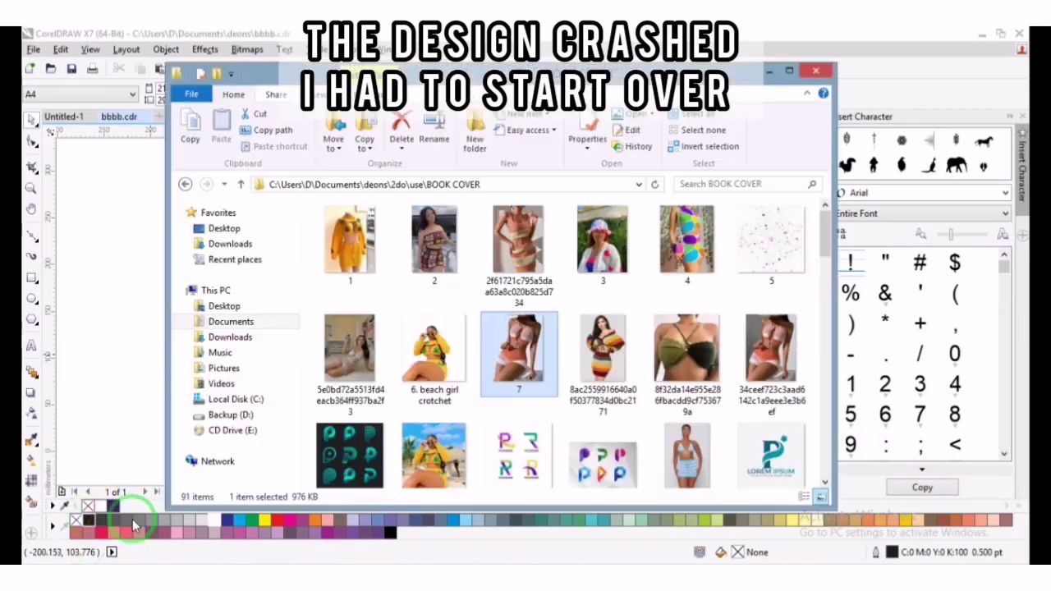
pyautogui.moveTo(502, 364); pyautogui.dragTo(128, 340)
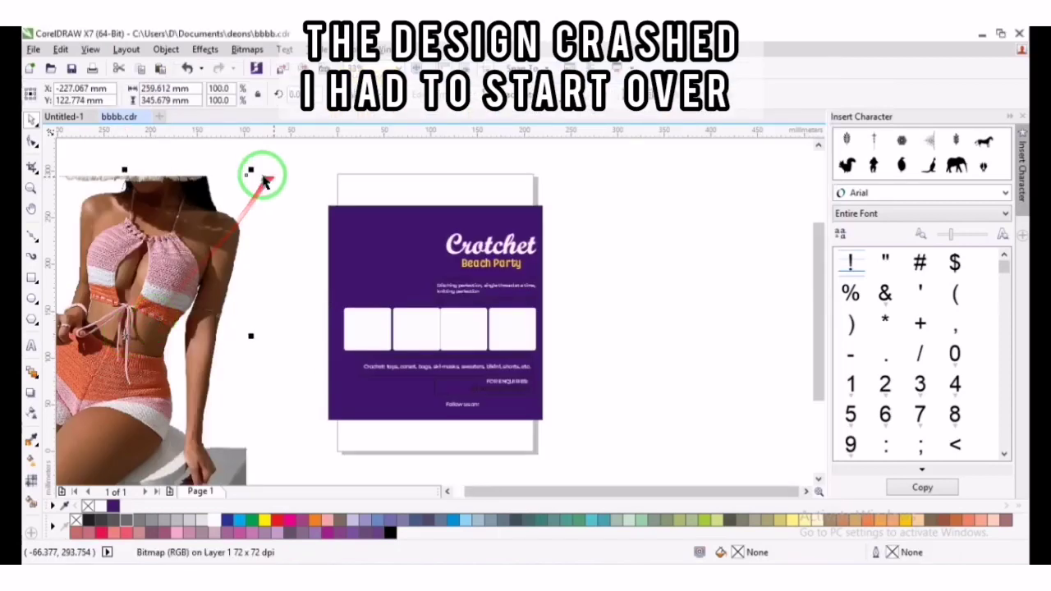
pyautogui.moveTo(251, 171); pyautogui.dragTo(197, 230)
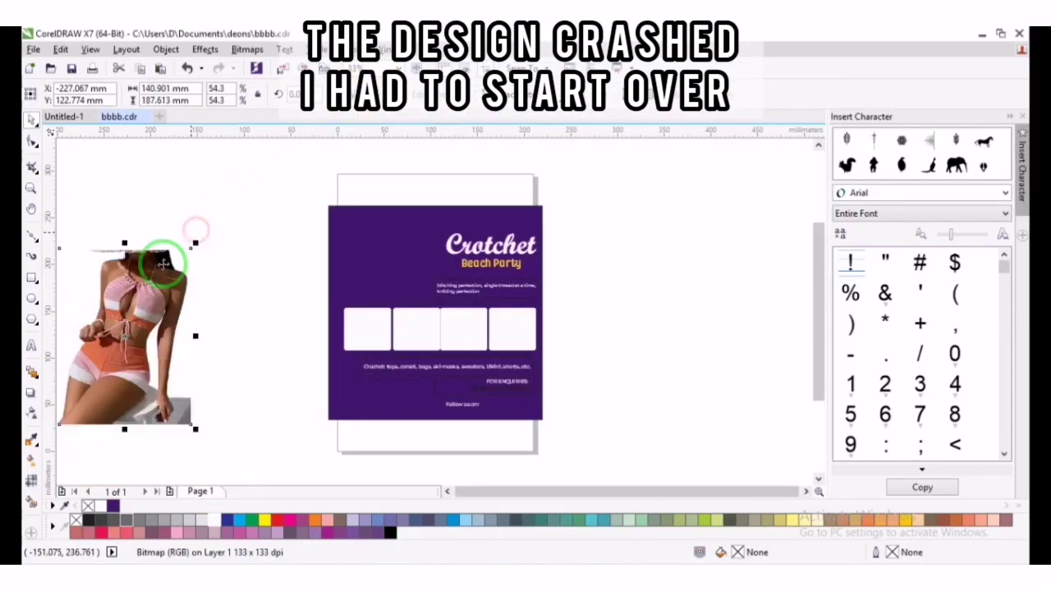
# Move the model photo closer to the page and PowerClip it inside the dark purple square
pyautogui.moveTo(132, 311); pyautogui.dragTo(195, 282)
pyautogui.rightClick(196, 282)
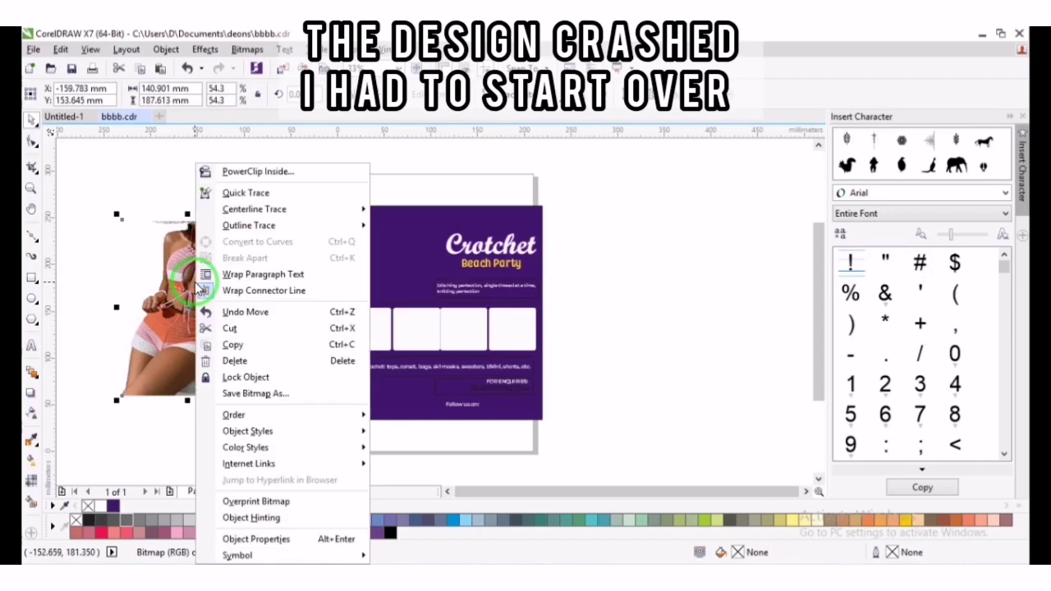
pyautogui.click(272, 170)
pyautogui.click(364, 240)
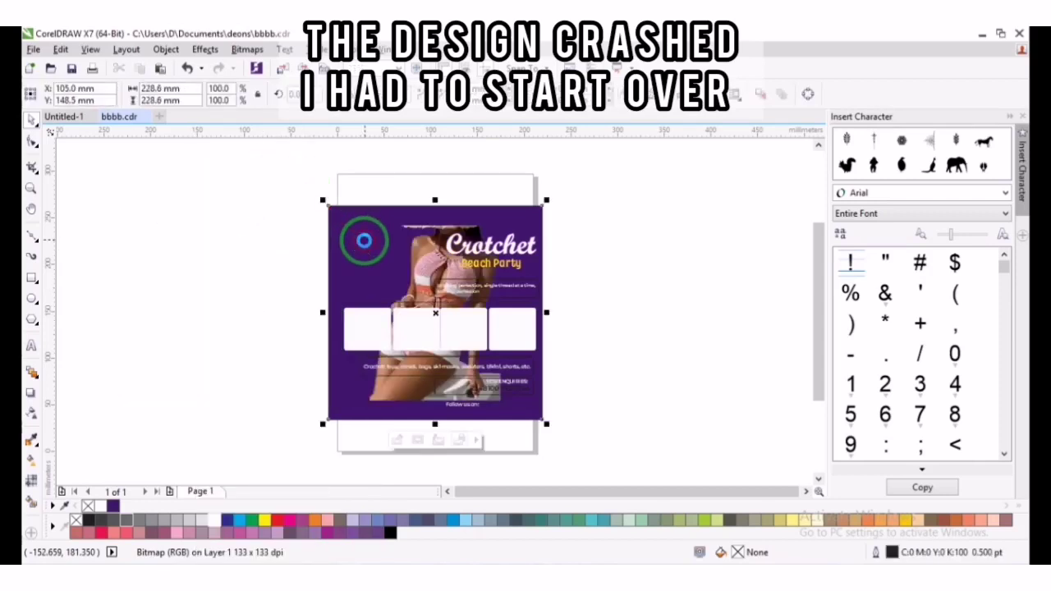
# Edit the PowerClip contents, shifting the model photo toward the square's left side and enlarging it to about 82%, and finish editing
pyautogui.doubleClick(433, 269)
pyautogui.moveTo(430, 268); pyautogui.dragTo(372, 239)
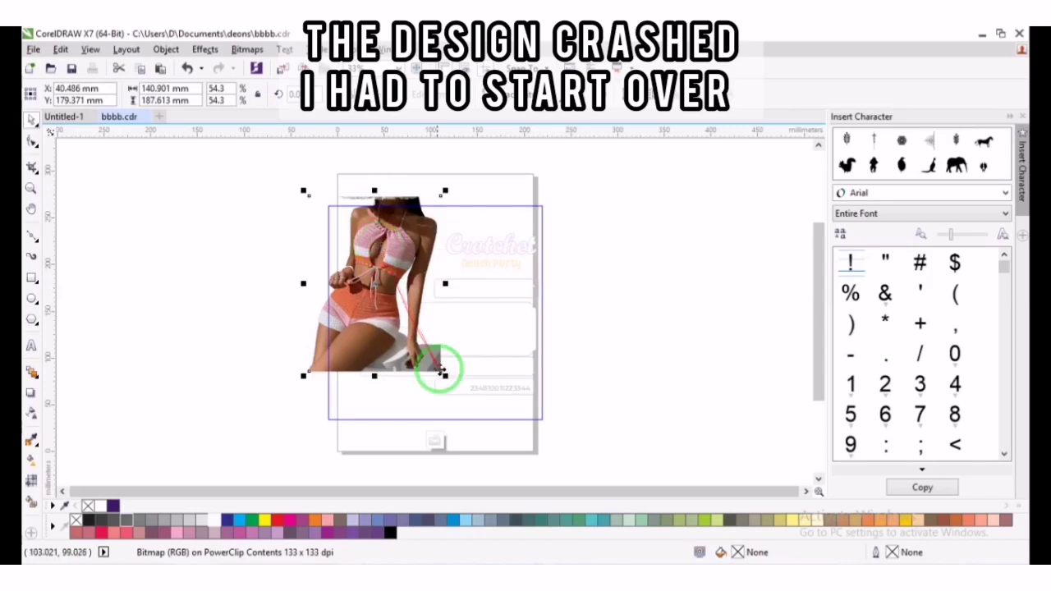
pyautogui.moveTo(444, 375); pyautogui.dragTo(498, 437)
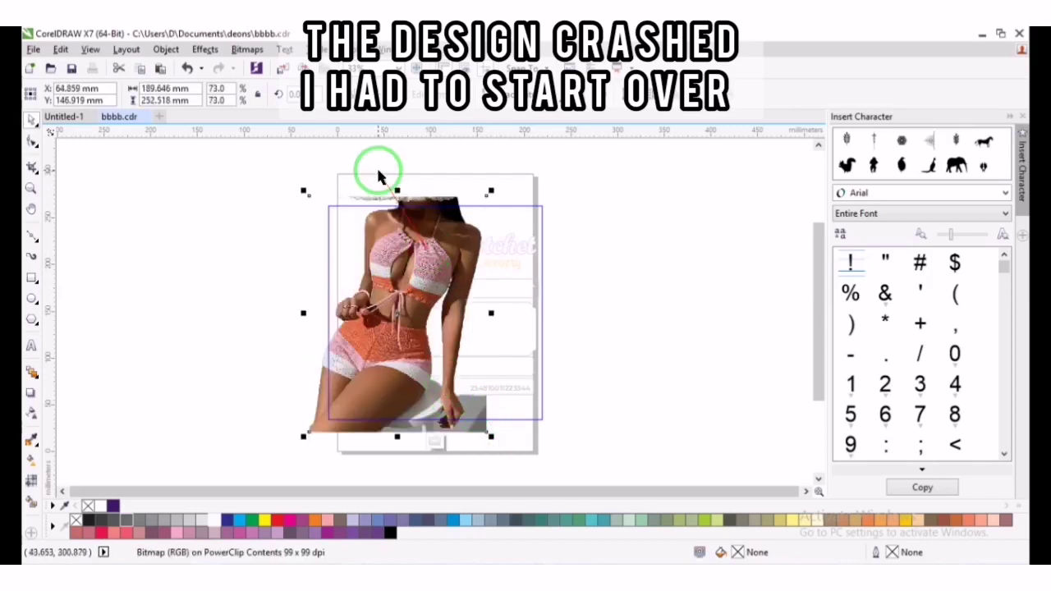
pyautogui.moveTo(303, 191); pyautogui.dragTo(290, 172)
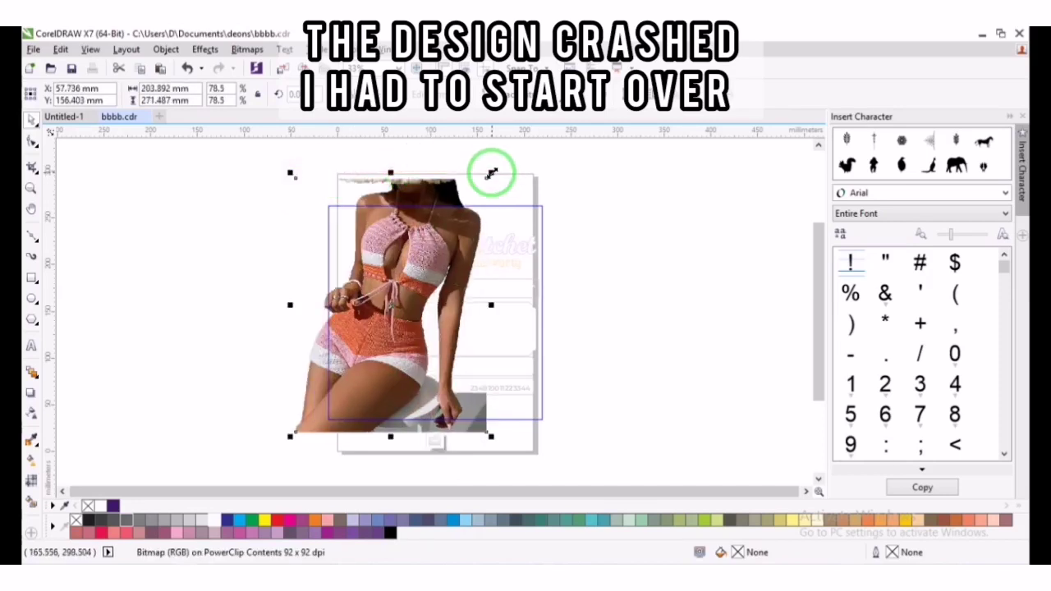
pyautogui.moveTo(491, 172)
pyautogui.mouseDown()
pyautogui.moveTo(502, 164)
pyautogui.moveTo(504, 174)
pyautogui.moveTo(505, 159)
pyautogui.mouseUp()
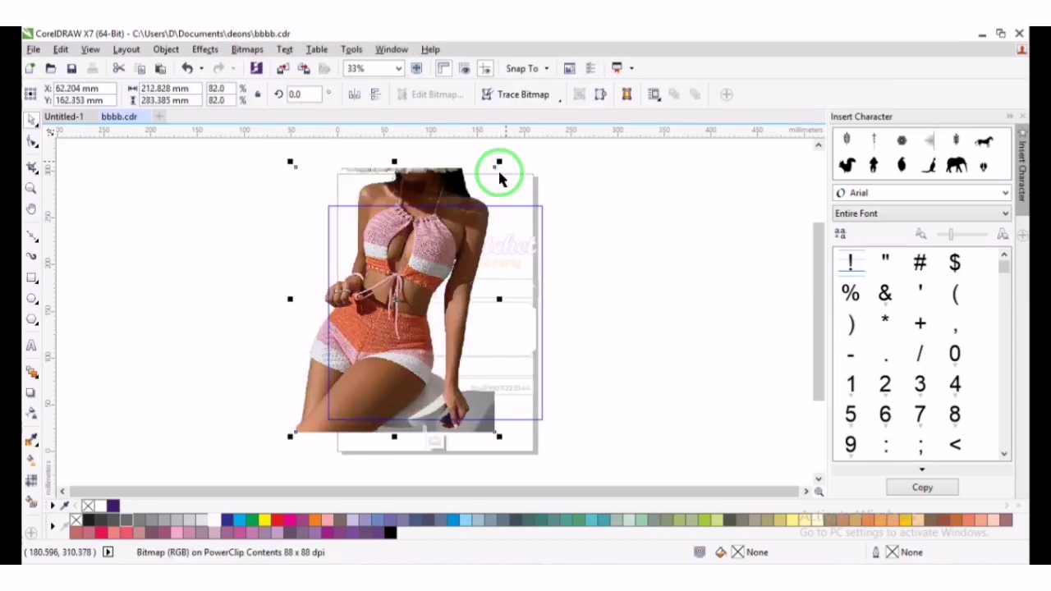
pyautogui.click(435, 443)
pyautogui.click(567, 337)
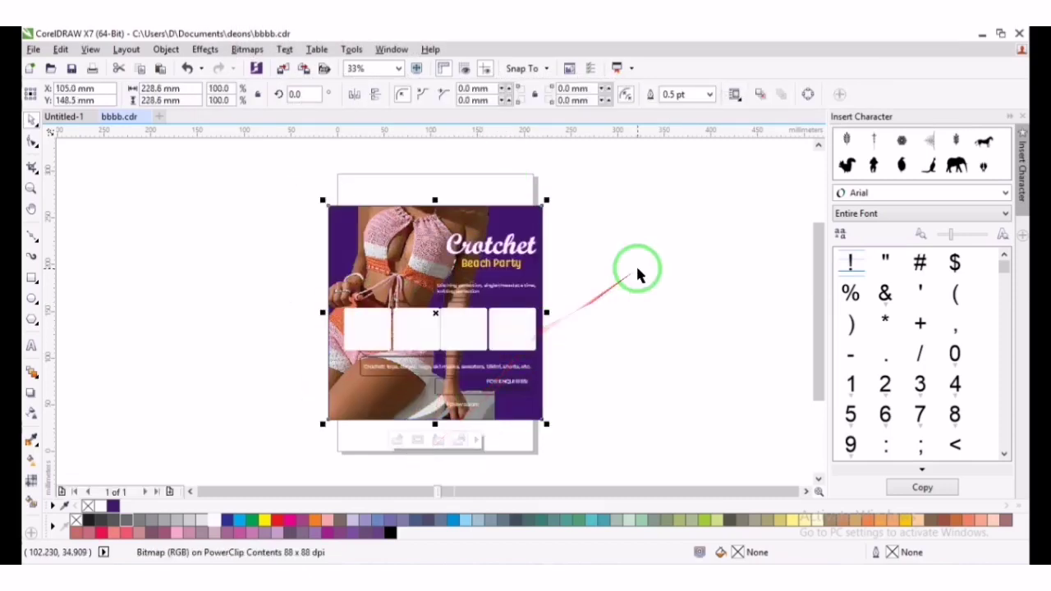
pyautogui.click(629, 321)
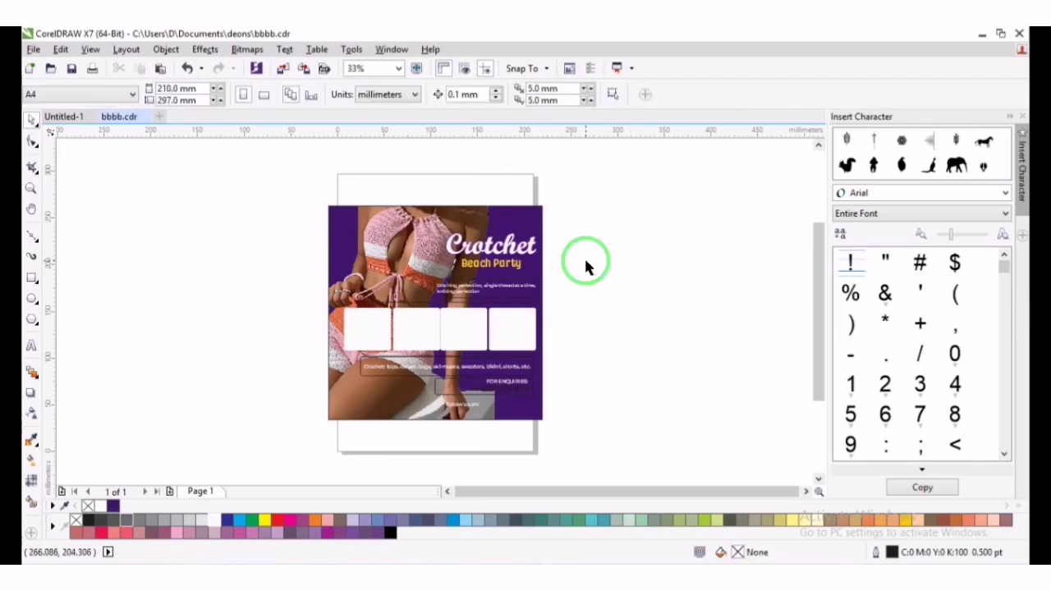
# Fill the rounded rectangle behind the four white photo frames with dark purple #43176E and give it a white hairline outline
pyautogui.scroll(2, 585, 261)
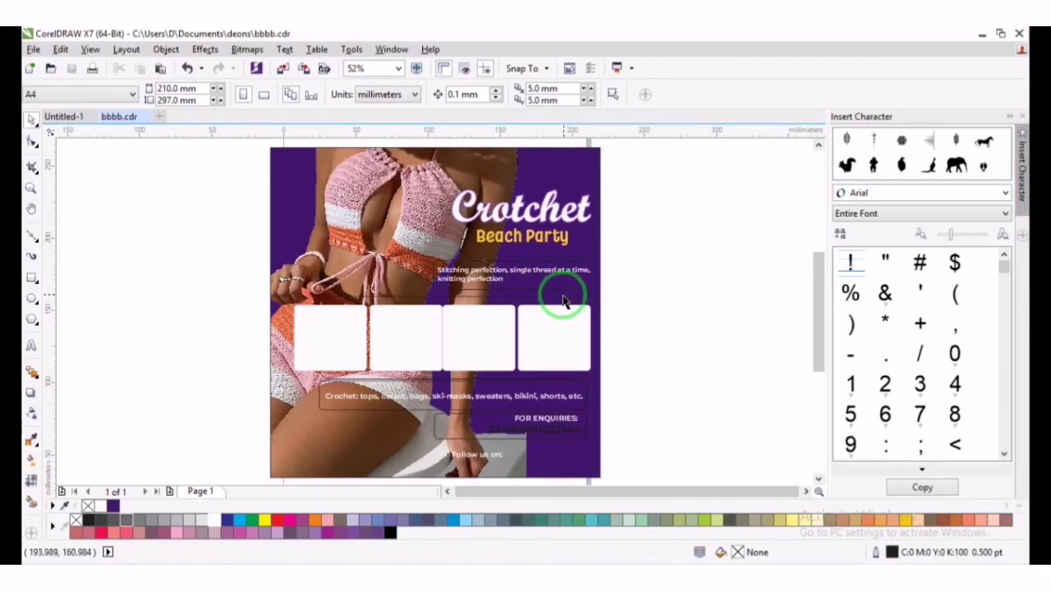
pyautogui.click(563, 296)
pyautogui.click(563, 298)
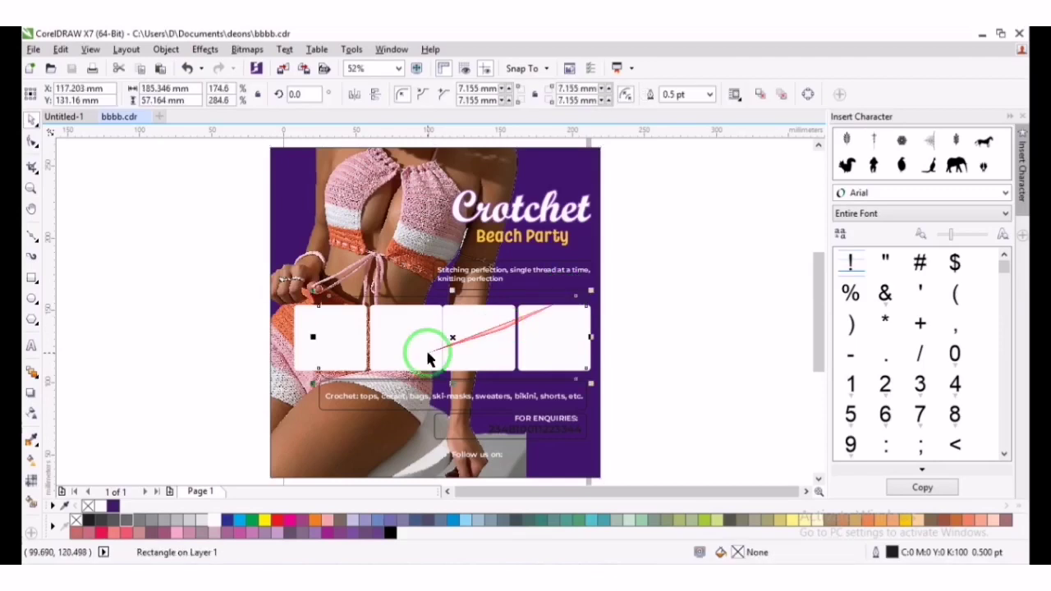
pyautogui.click(114, 505)
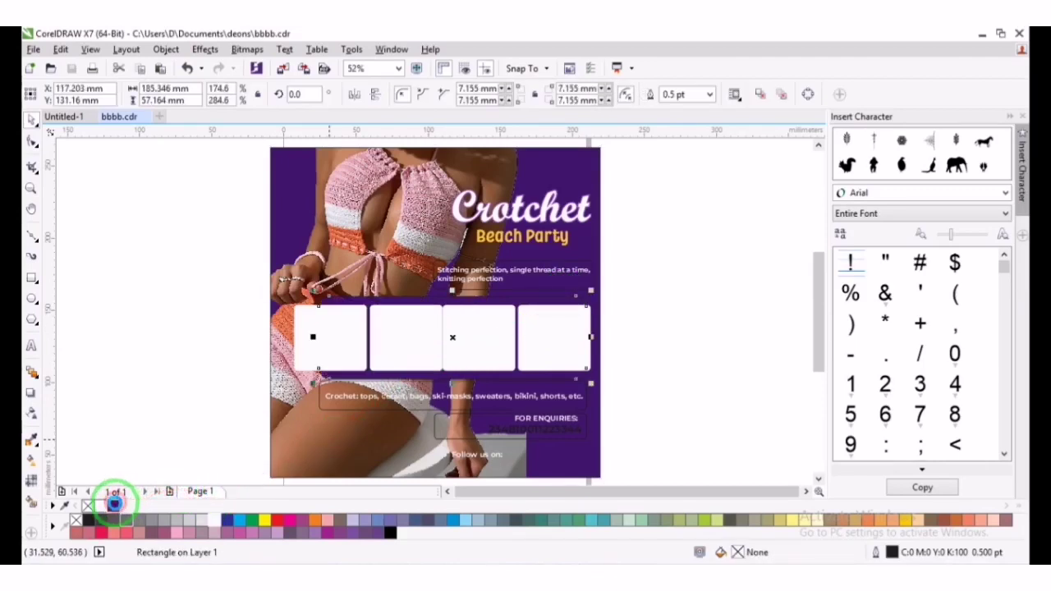
pyautogui.moveTo(115, 503); pyautogui.dragTo(611, 303)
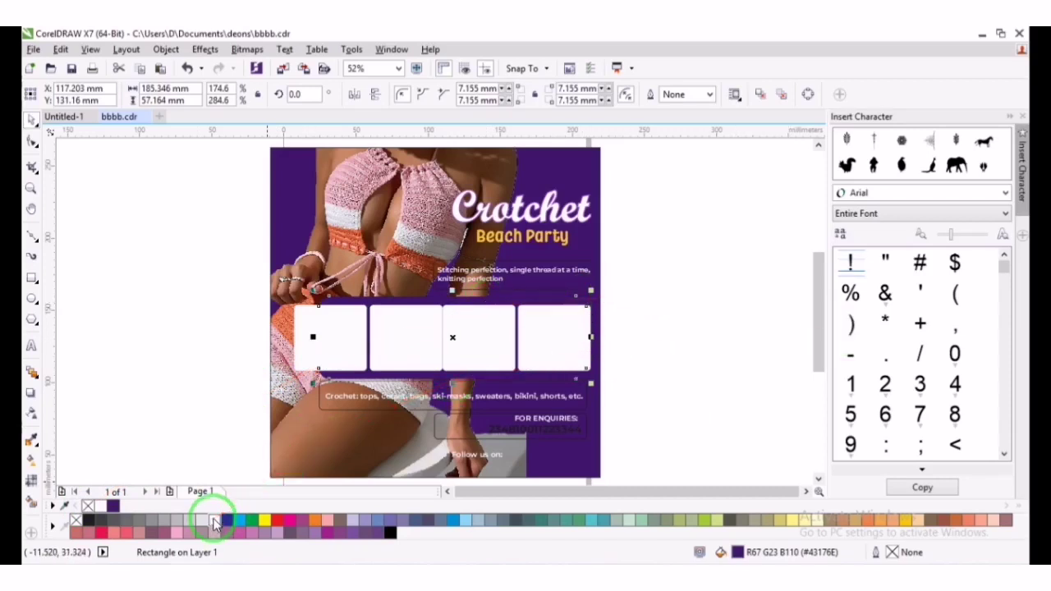
pyautogui.rightClick(214, 524)
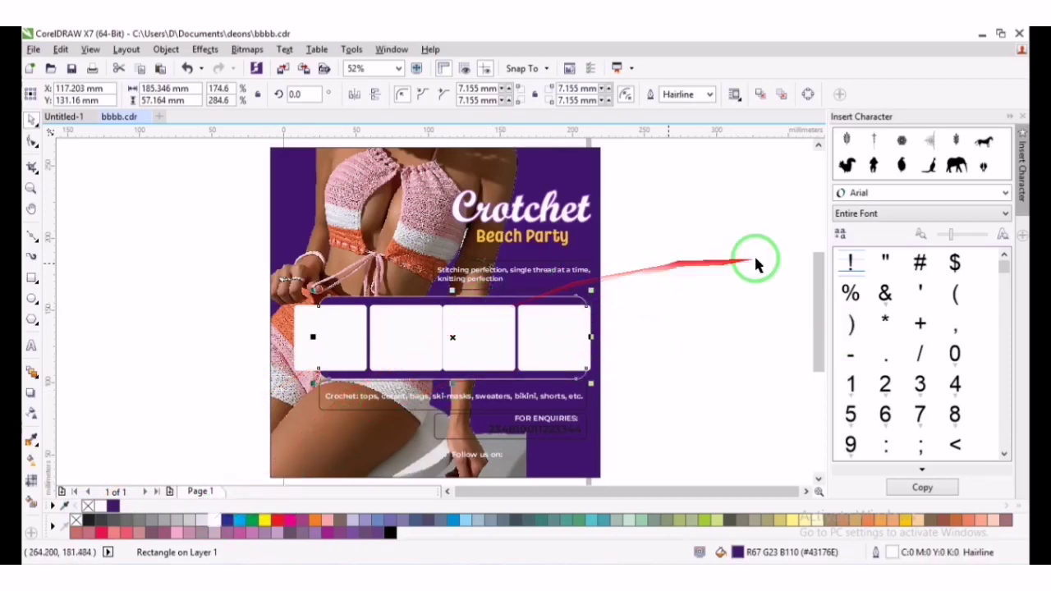
pyautogui.click(288, 50)
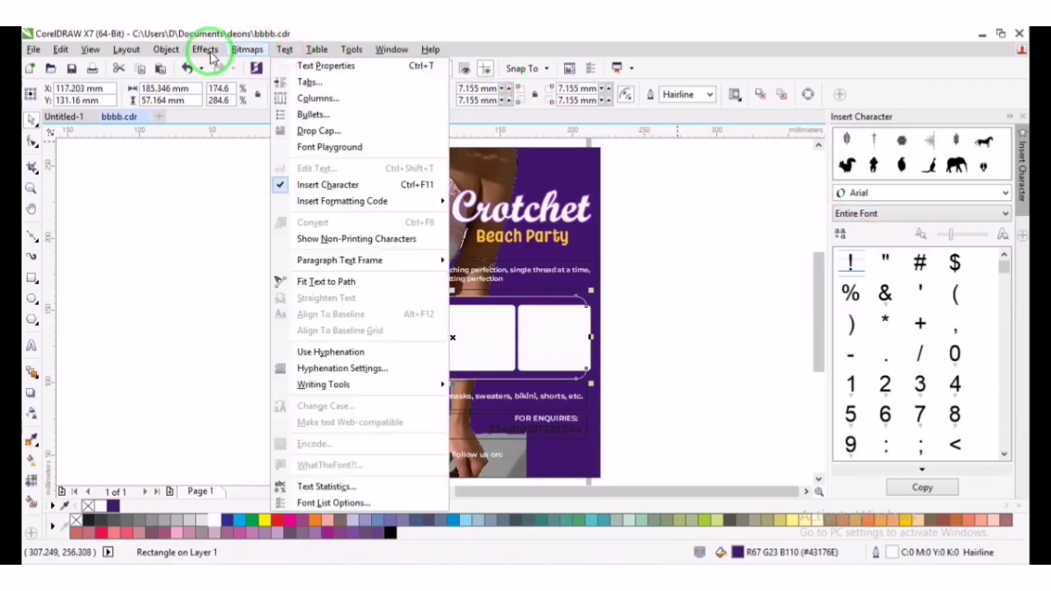
# Apply a Transparency lens at a 50% rate to the large rounded rectangle behind the white photo boxes
pyautogui.click(206, 50)
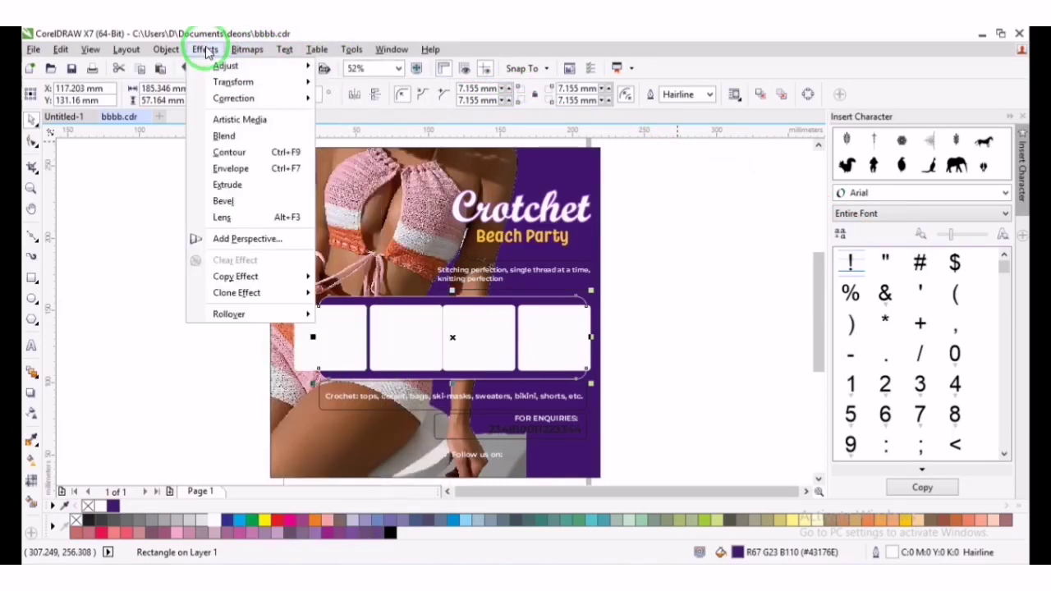
pyautogui.click(251, 220)
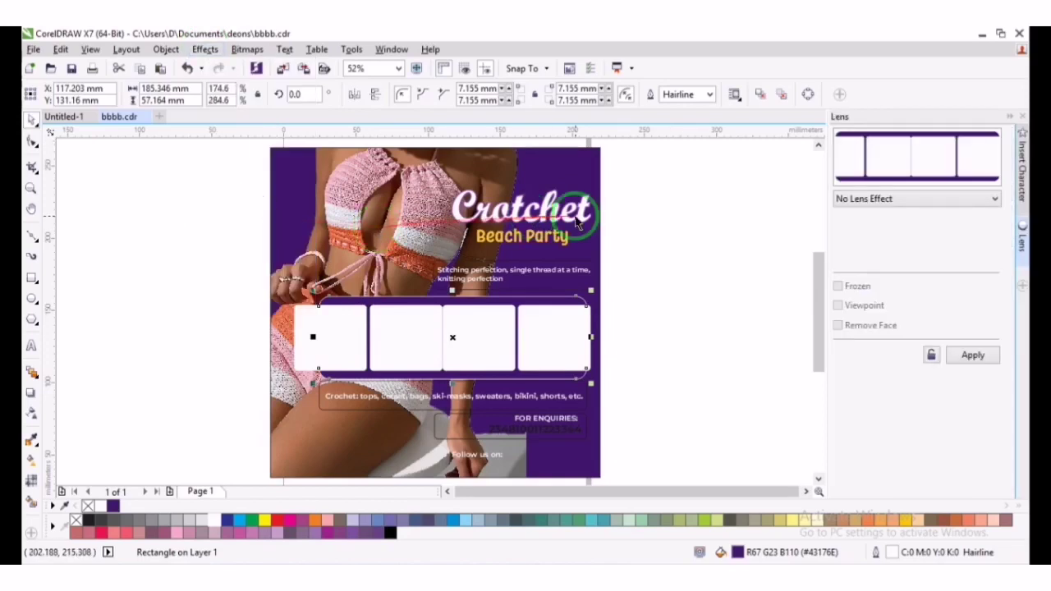
pyautogui.click(918, 203)
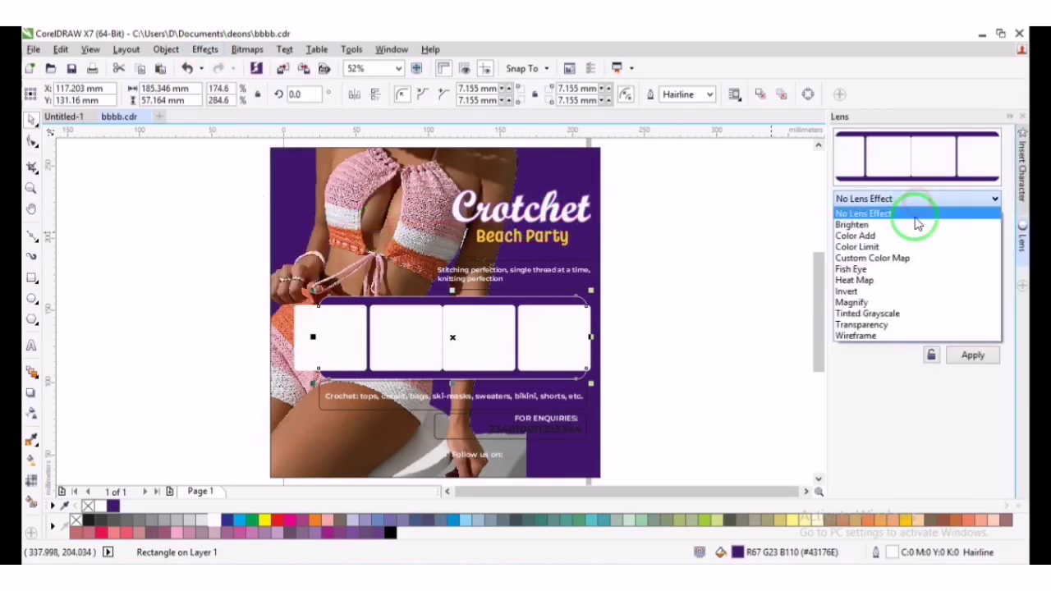
pyautogui.click(879, 320)
pyautogui.click(949, 220)
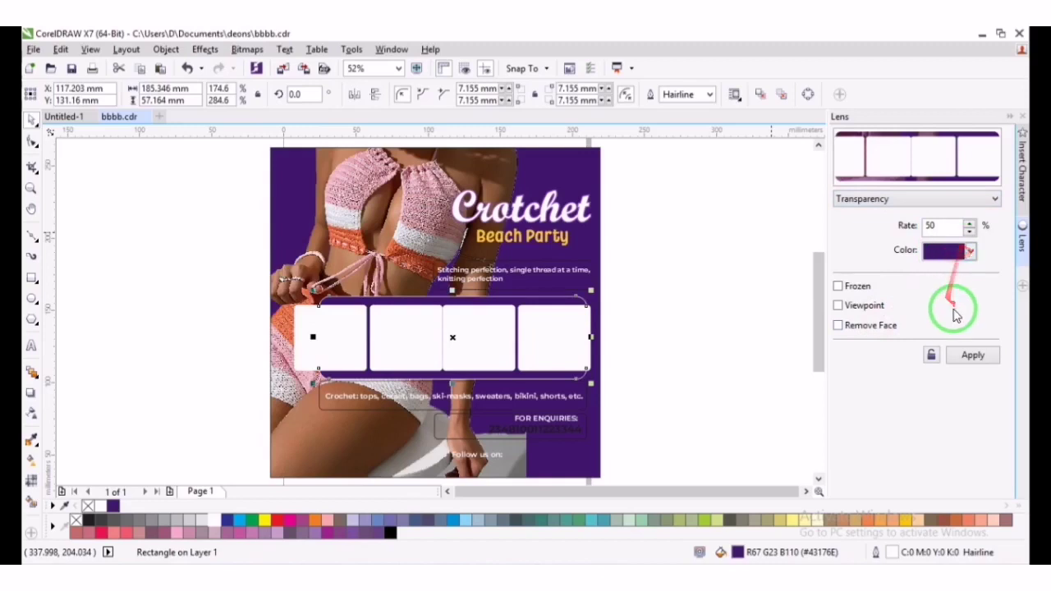
pyautogui.click(965, 355)
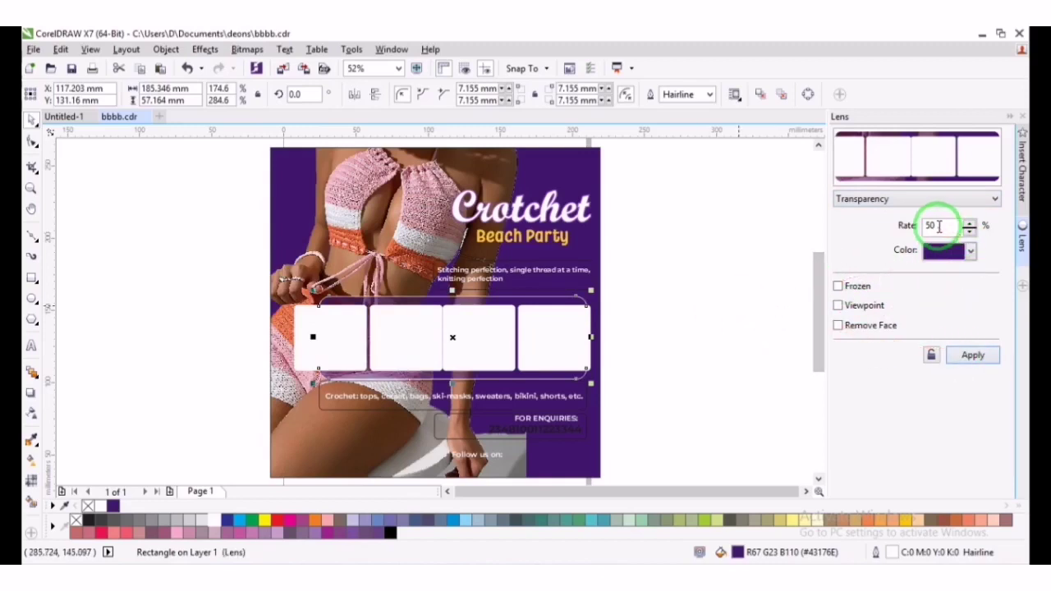
# Set the large rounded rectangle's lens rate to 40% and apply it
pyautogui.moveTo(939, 227); pyautogui.dragTo(917, 225)
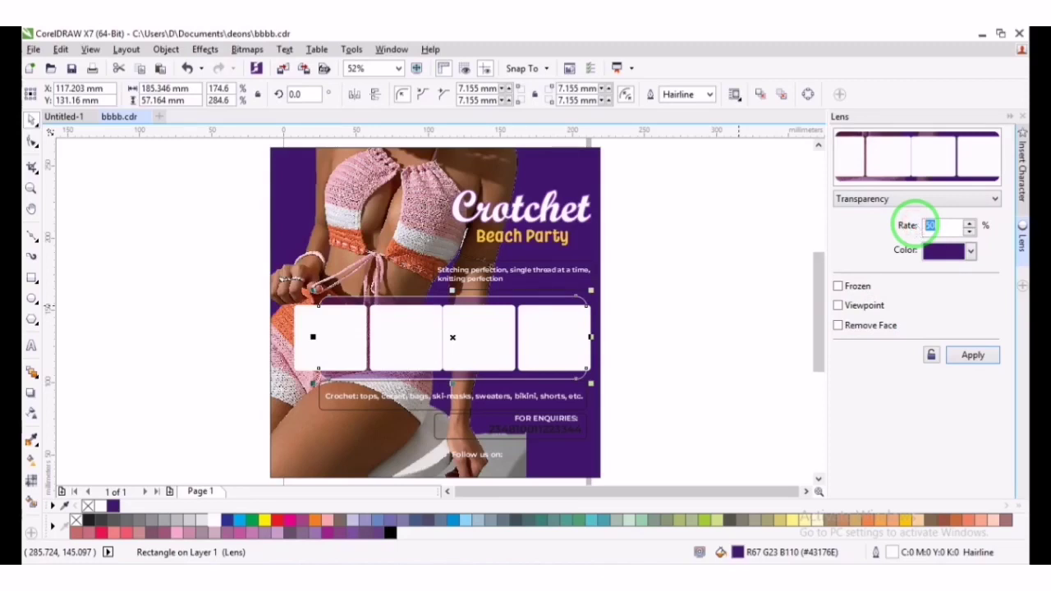
pyautogui.click(974, 355)
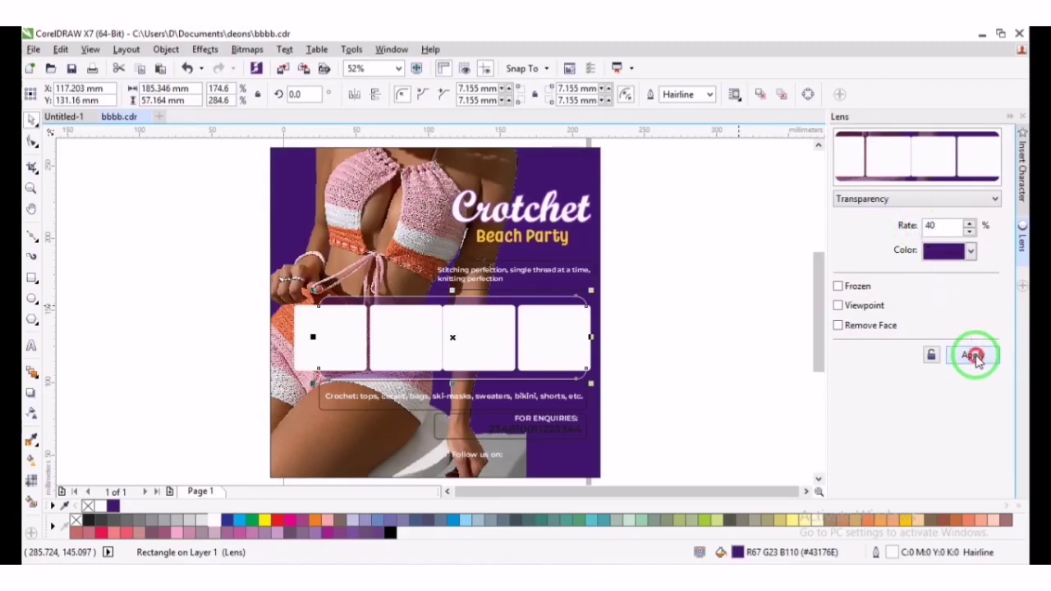
pyautogui.click(703, 306)
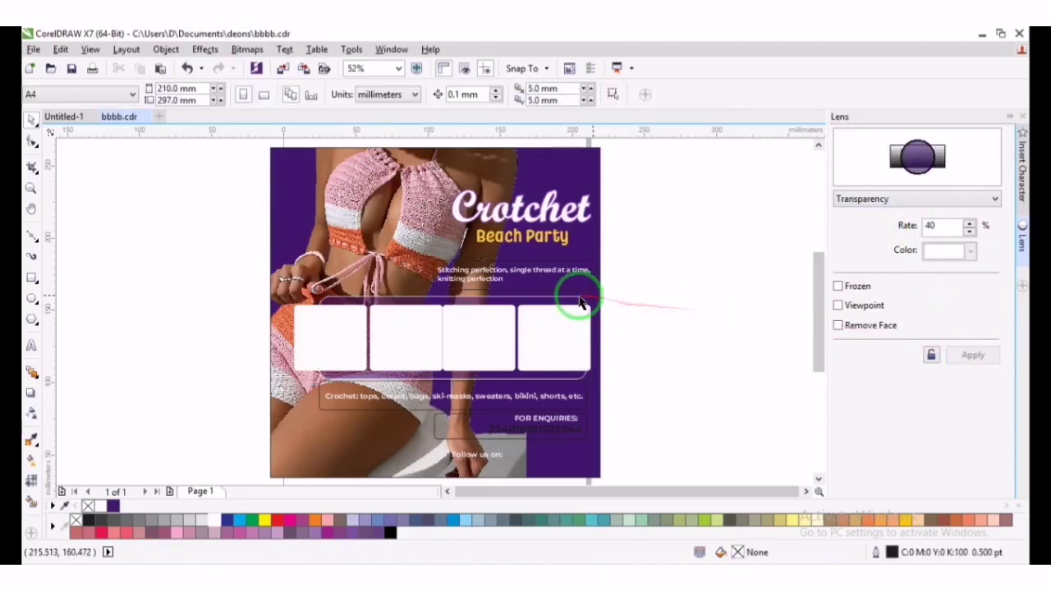
# Try removing the outline of the large rounded rectangle behind the photo boxes, and undo the removal
pyautogui.click(559, 301)
pyautogui.click(553, 294)
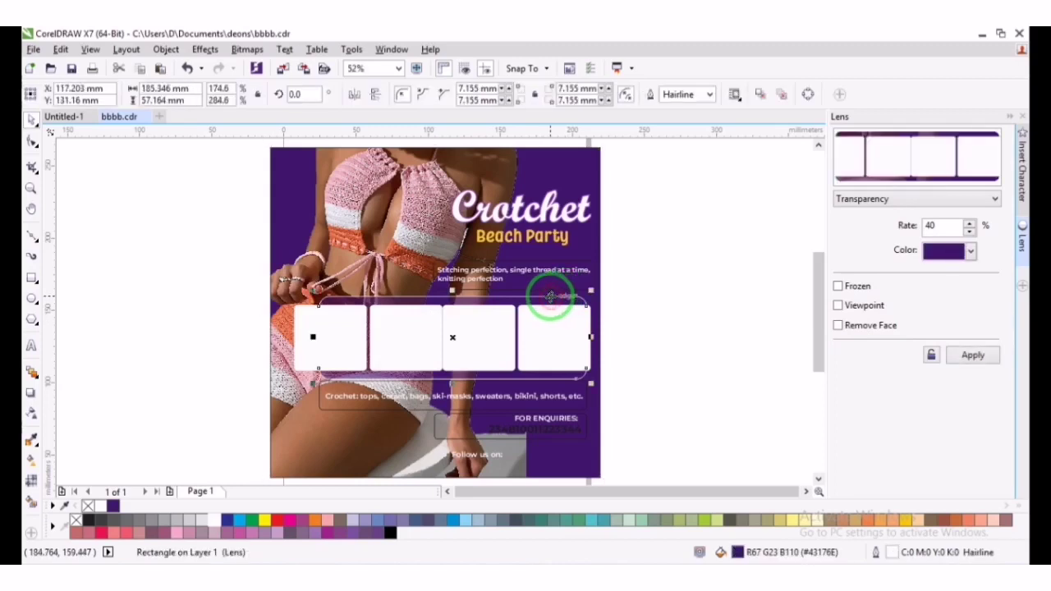
pyautogui.rightClick(87, 506)
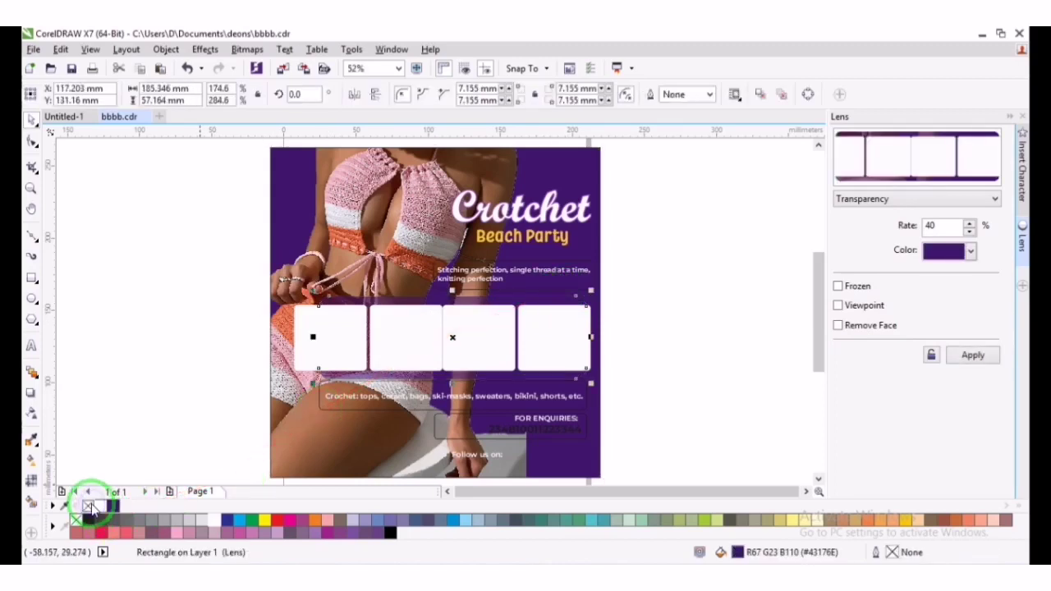
pyautogui.hotkey('ctrl', 'z')
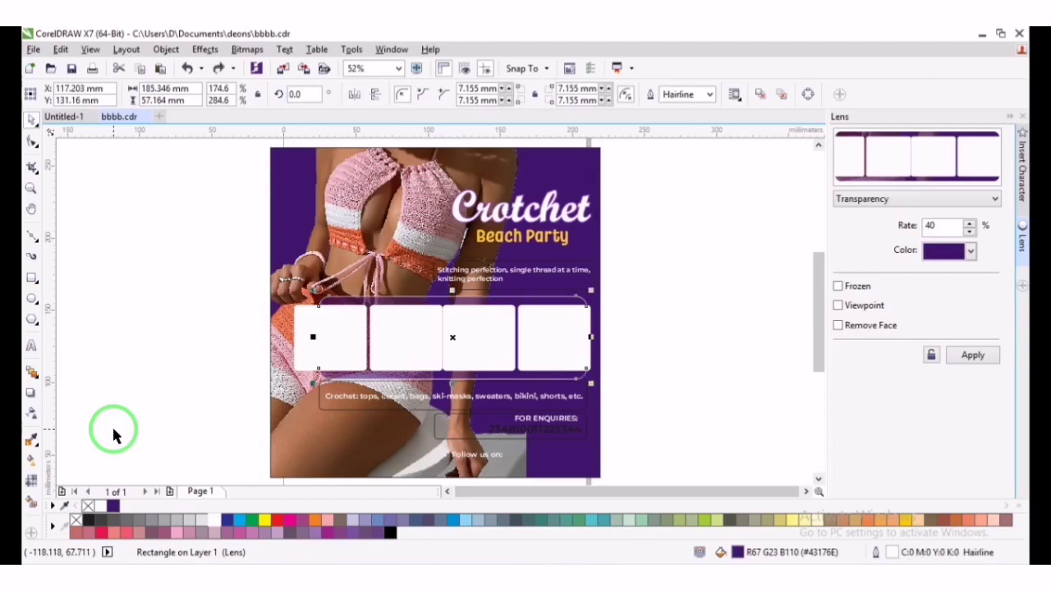
# Fill the rounded box around the "Stitching perfection" tagline with purple R67 G23 B110 and remove its outline
pyautogui.click(606, 281)
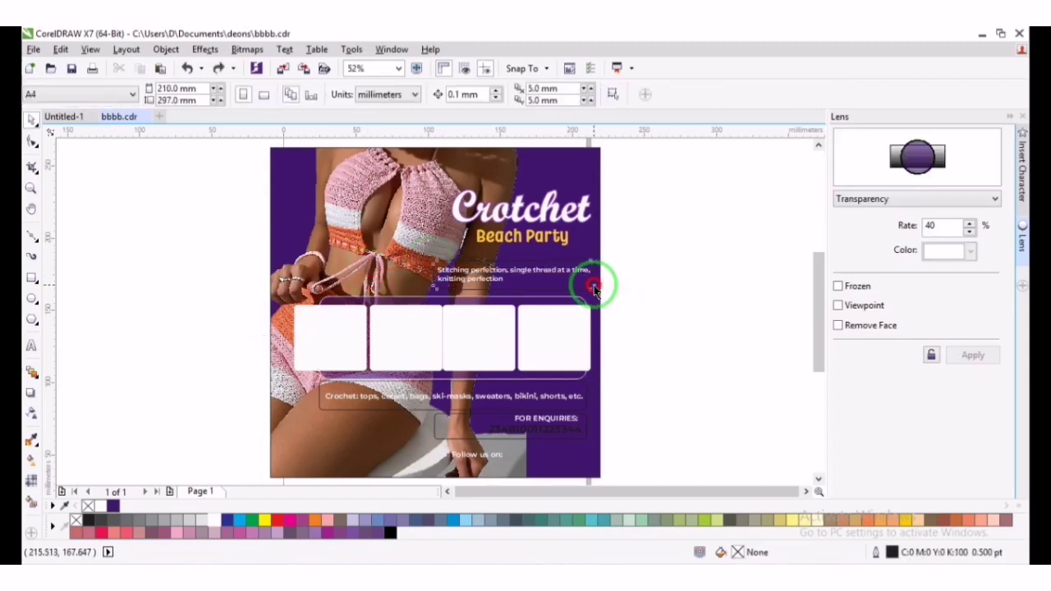
pyautogui.click(113, 506)
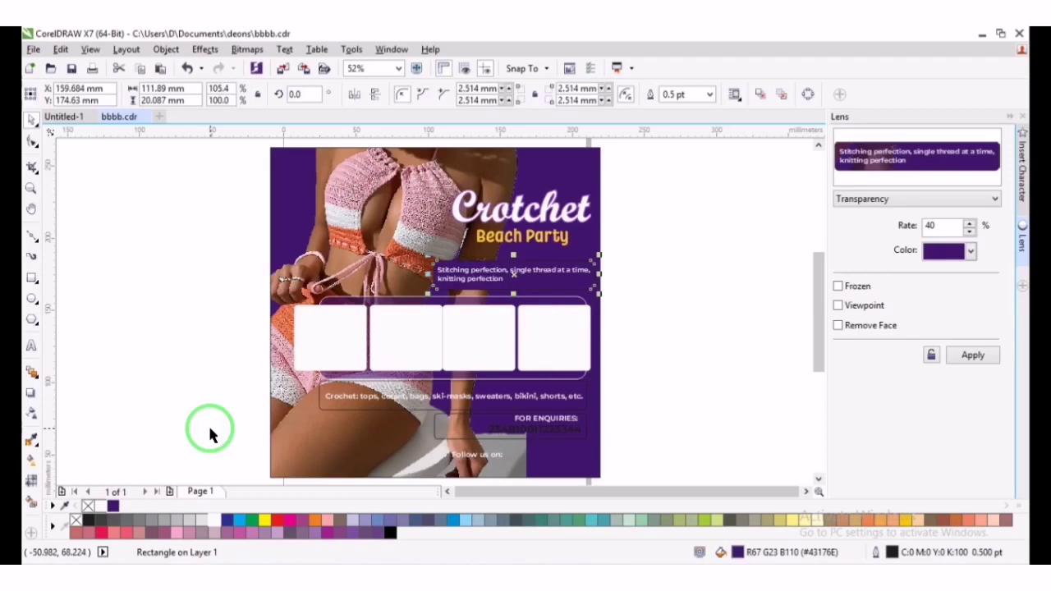
pyautogui.rightClick(88, 506)
# Try the purple #3F126B as the lens color for the tagline box, using the RGB color model
pyautogui.click(957, 250)
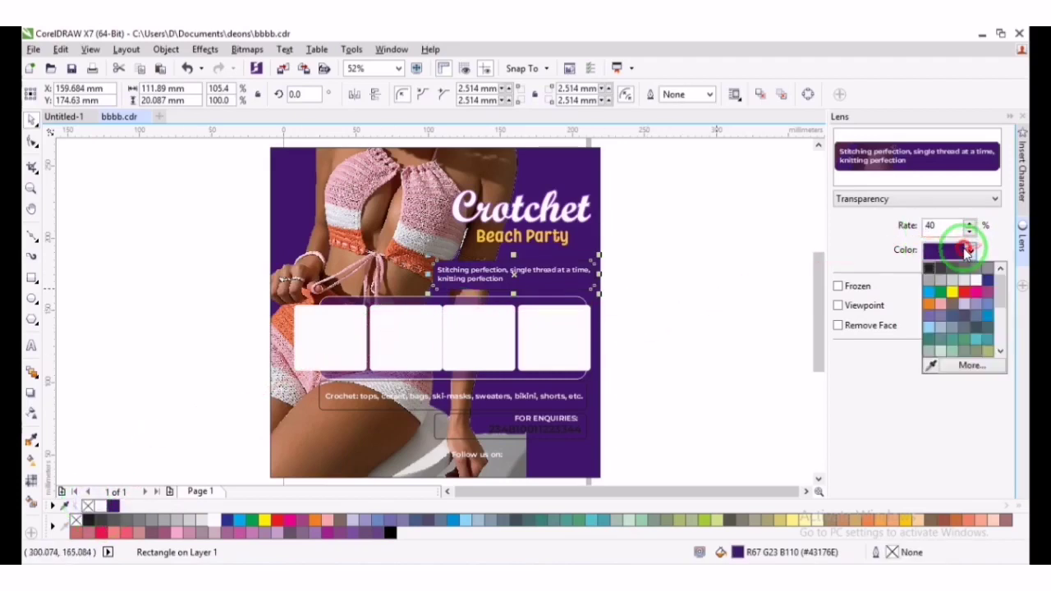
pyautogui.click(969, 366)
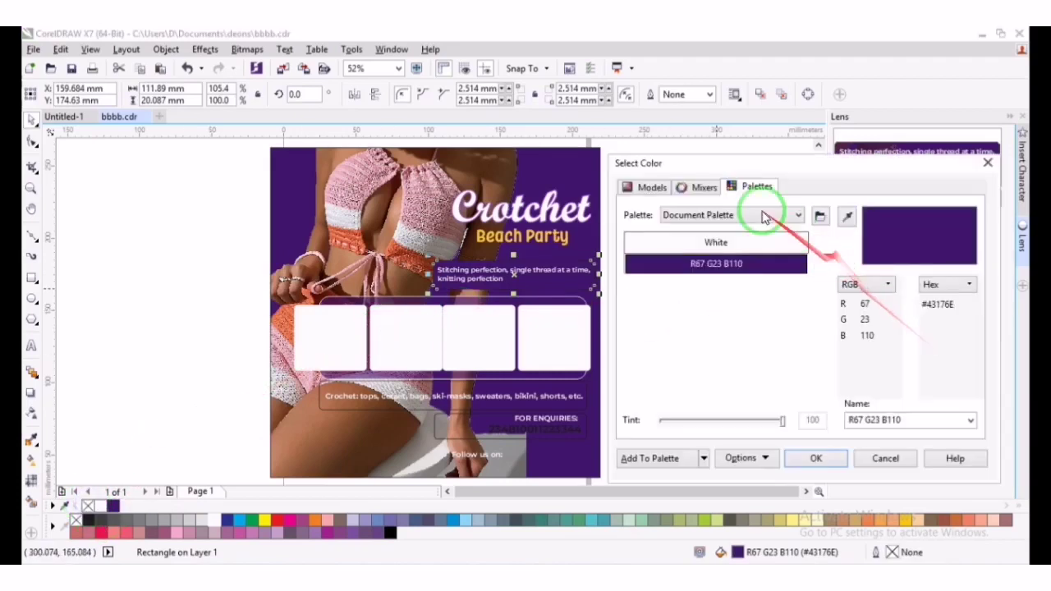
pyautogui.click(653, 187)
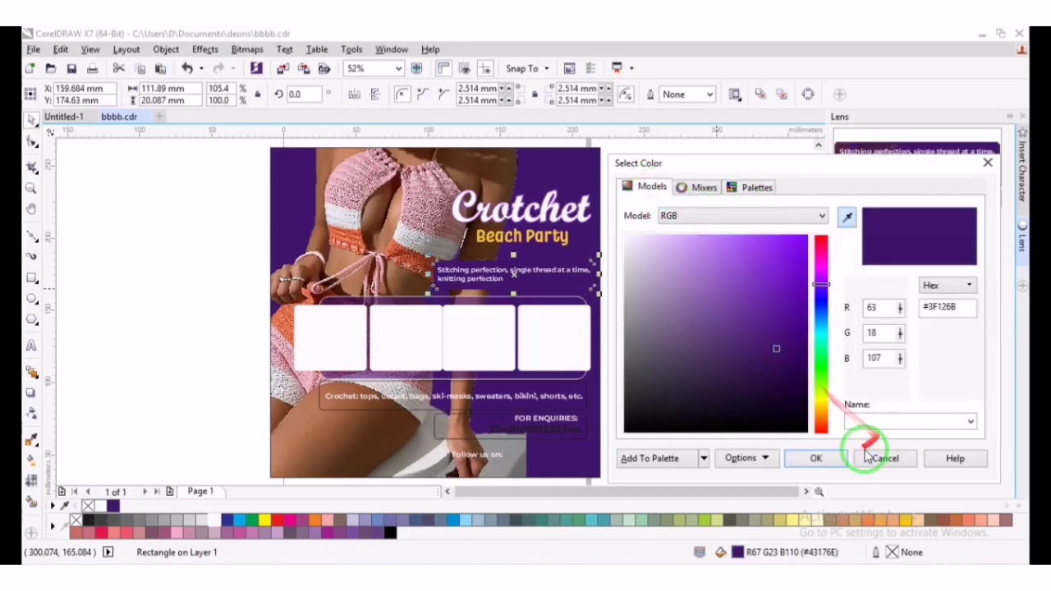
pyautogui.click(831, 456)
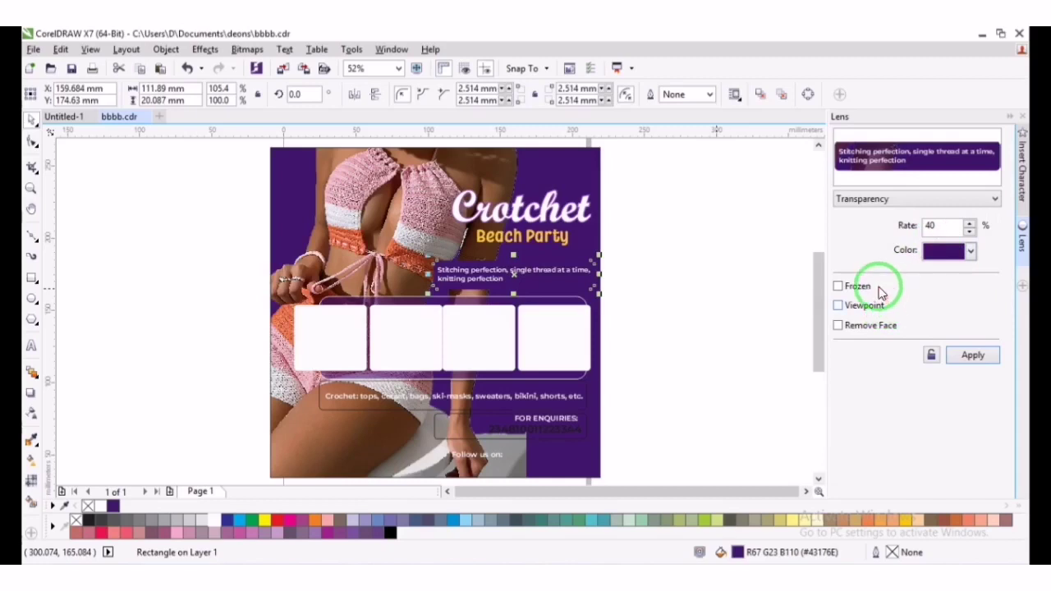
# Apply the Transparency lens to the tagline box, first at a 25% rate and finally at 35%
pyautogui.moveTo(947, 225); pyautogui.dragTo(919, 230)
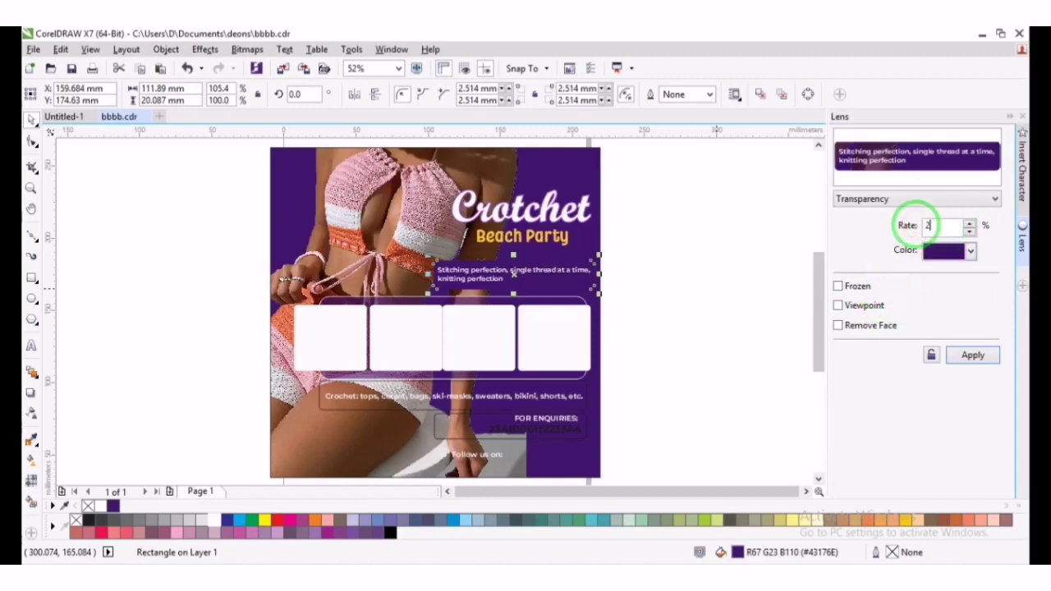
pyautogui.write('25')
pyautogui.click(972, 355)
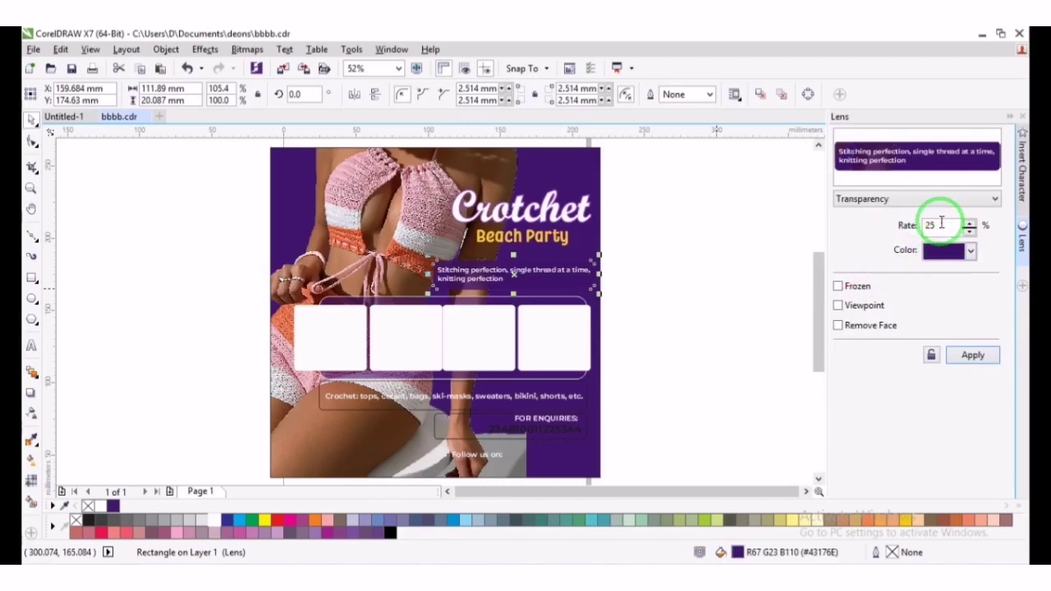
pyautogui.moveTo(943, 223); pyautogui.dragTo(894, 226)
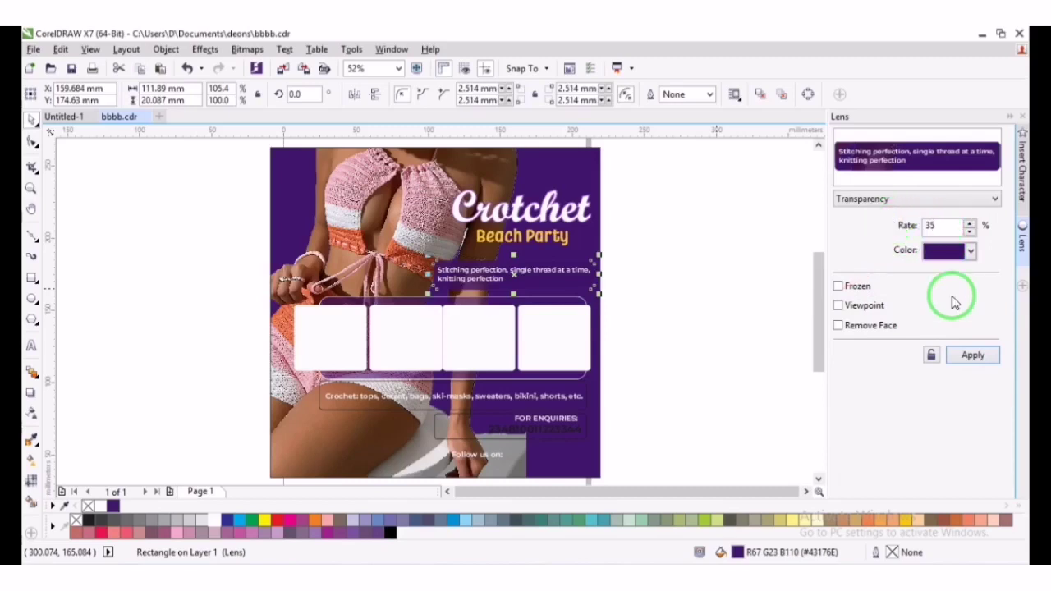
pyautogui.click(977, 357)
pyautogui.click(652, 257)
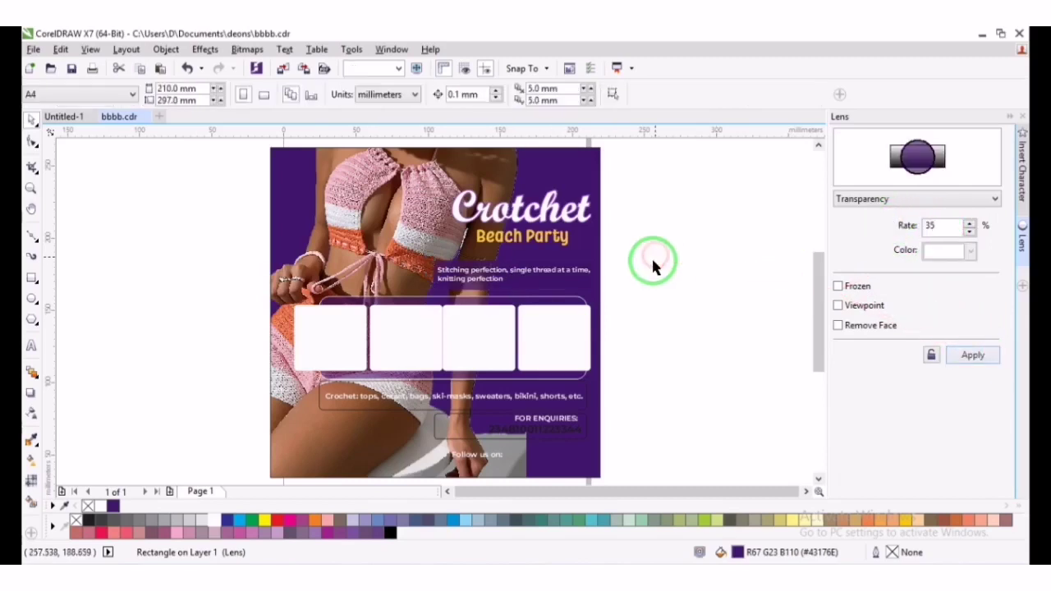
# Give the rounded tagline box a white outline
pyautogui.click(587, 288)
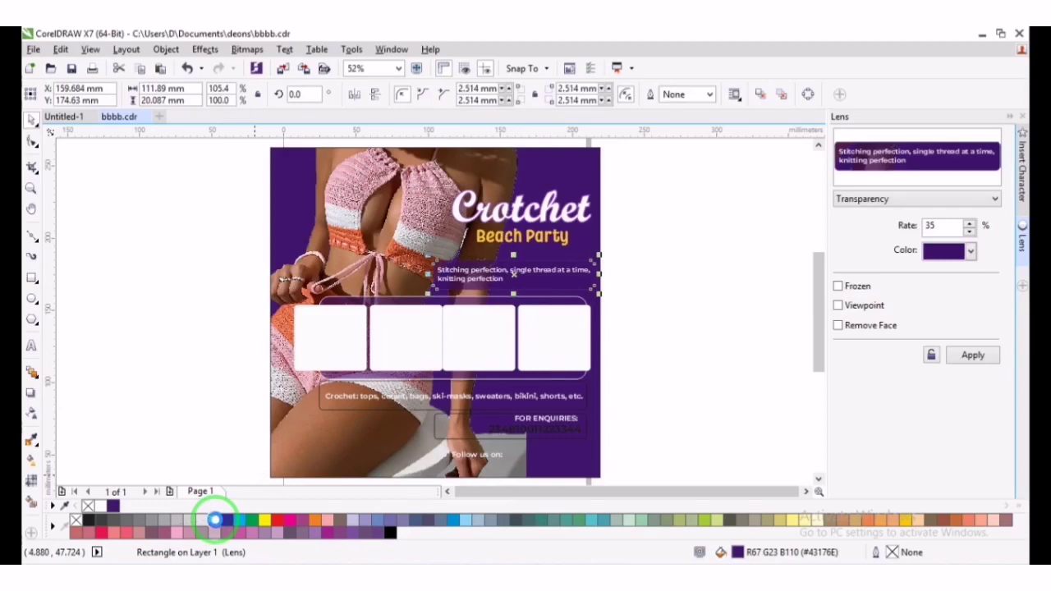
pyautogui.click(113, 436)
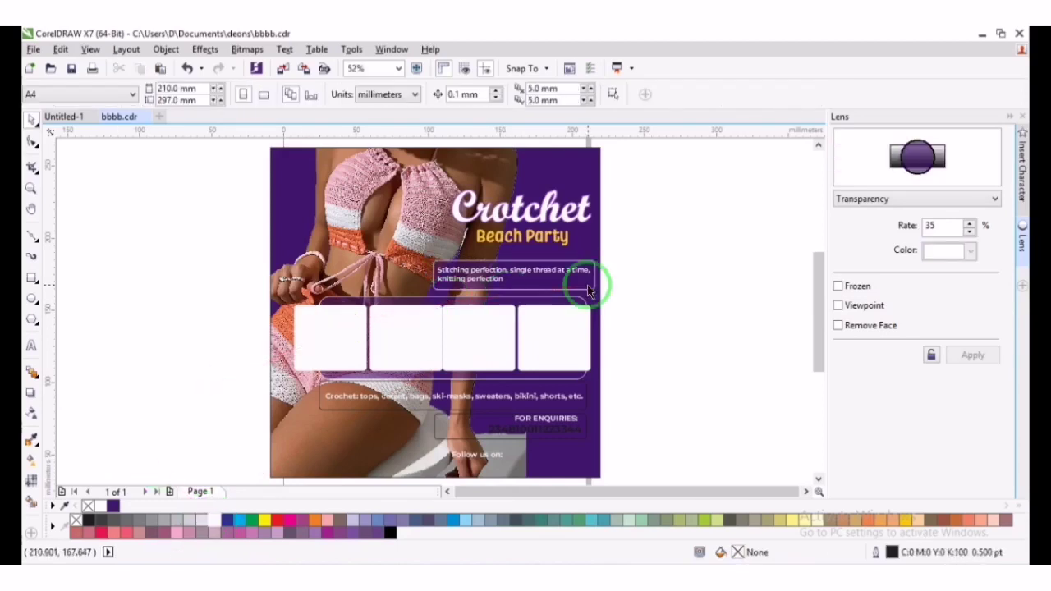
# Fill the rounded box around the crochet product list with purple R67 G23 B110 and remove its outline
pyautogui.click(588, 384)
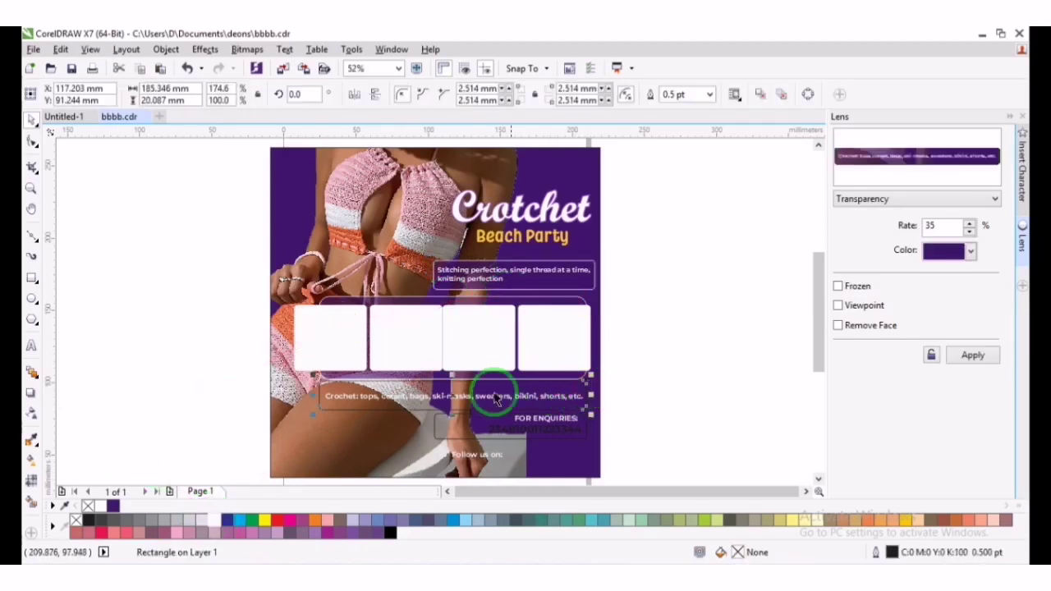
pyautogui.click(113, 505)
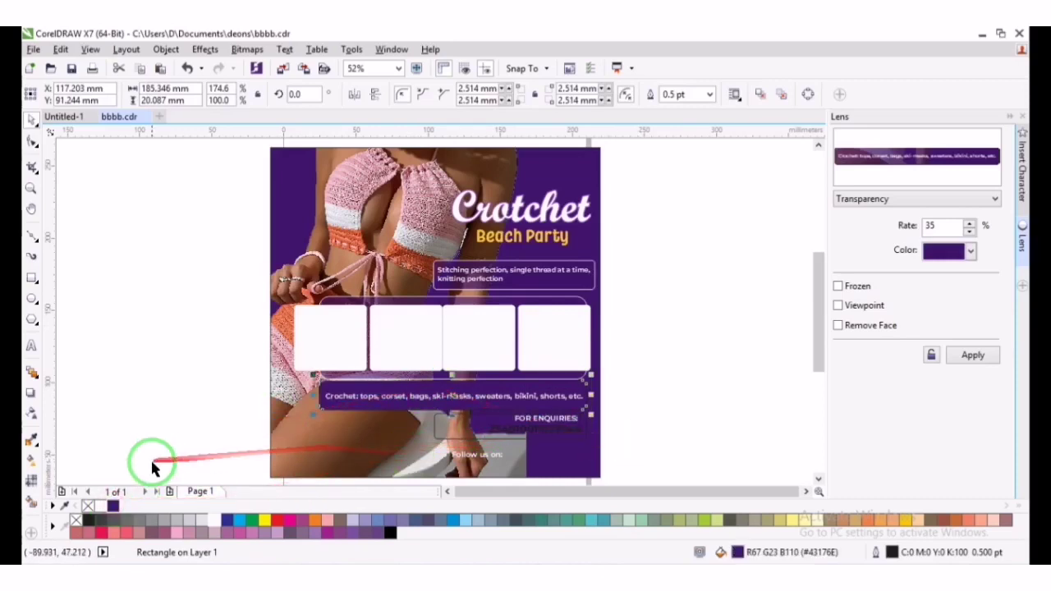
pyautogui.rightClick(84, 504)
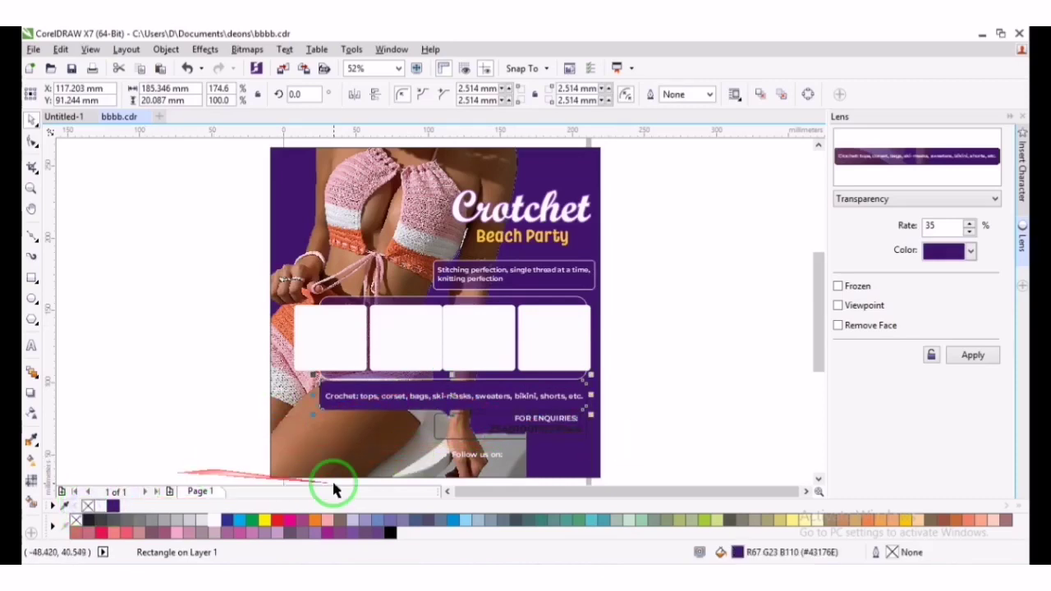
# Change the product list box's fill to the brighter purple R97 G14 B179 (#610EB3)
pyautogui.doubleClick(737, 553)
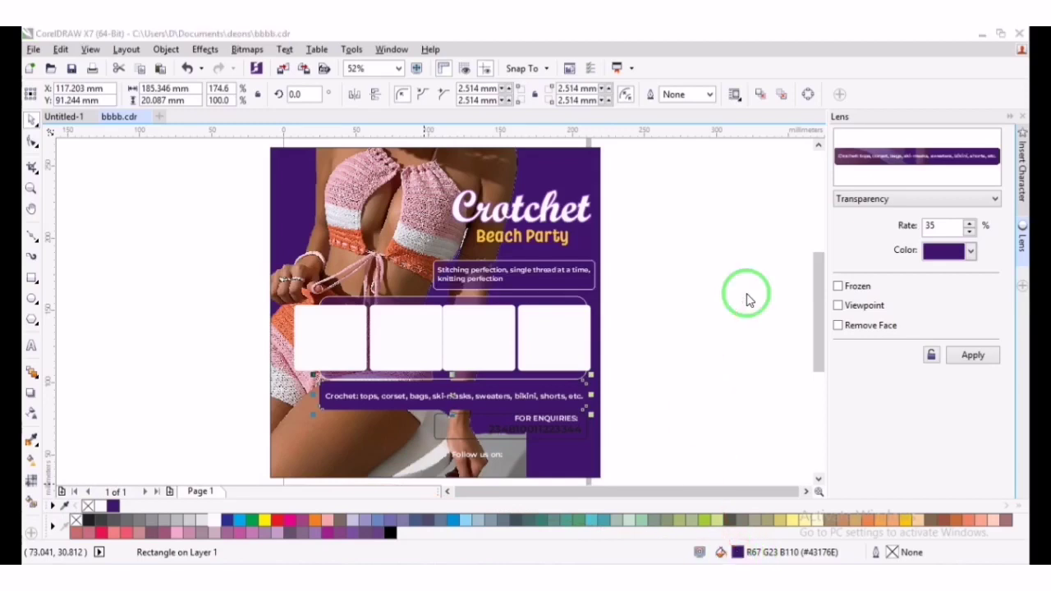
pyautogui.moveTo(663, 335); pyautogui.dragTo(652, 344)
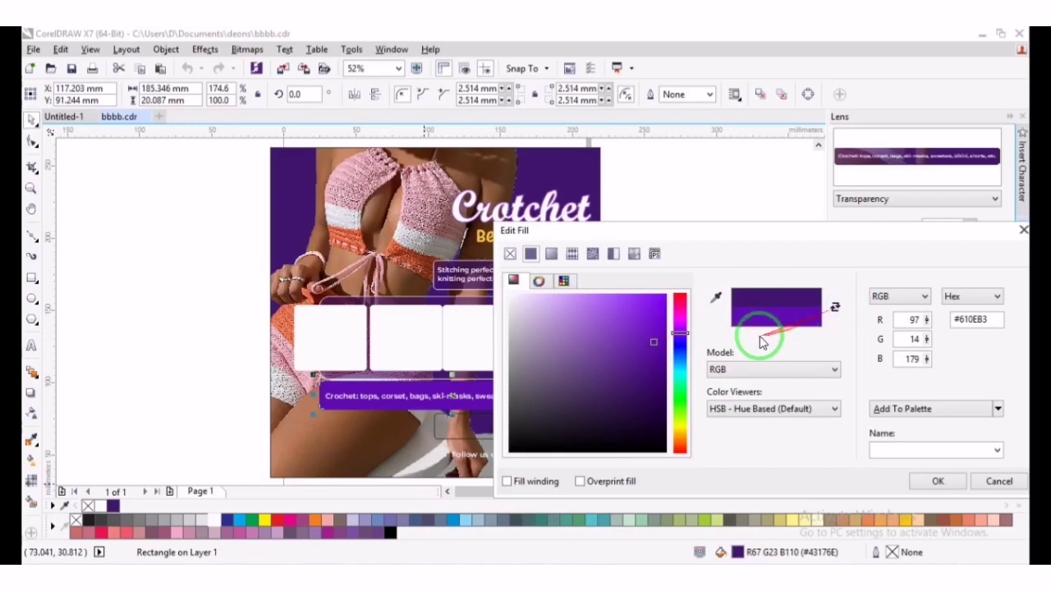
pyautogui.click(928, 481)
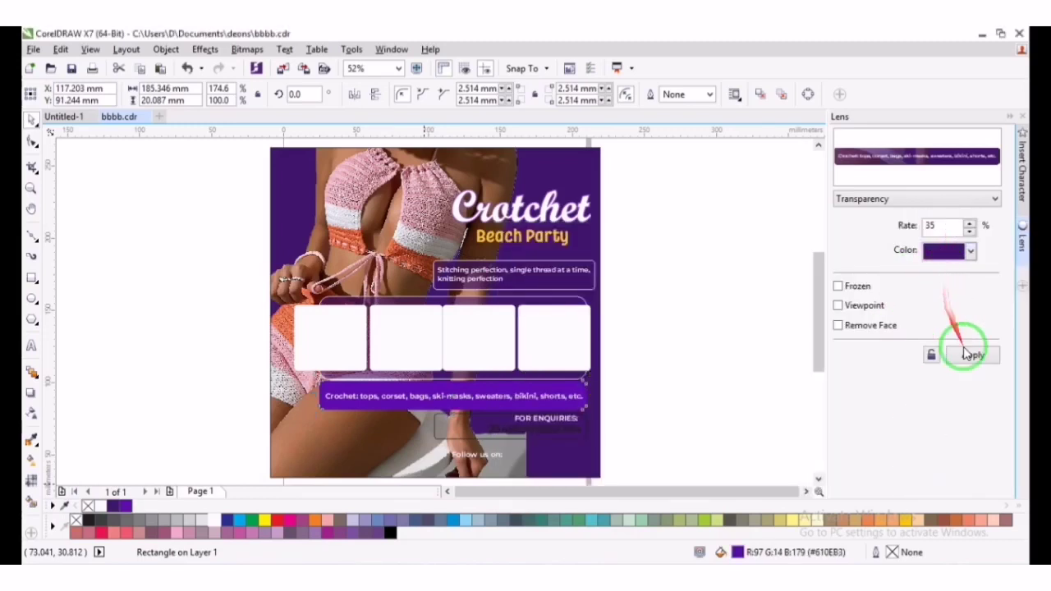
# Apply the Transparency lens at a 35% rate to the product list box
pyautogui.click(667, 350)
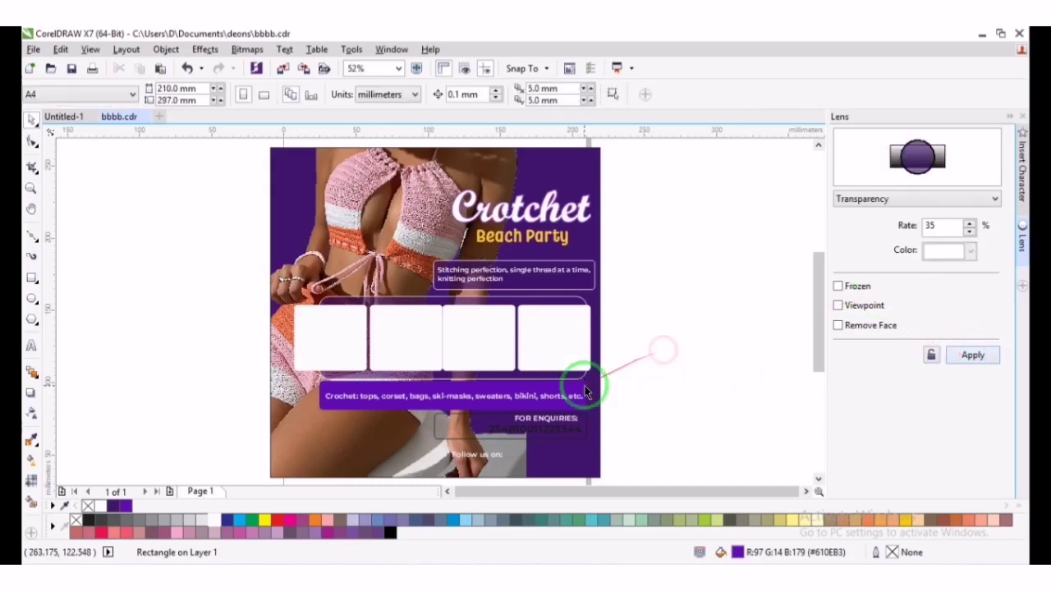
pyautogui.click(585, 384)
pyautogui.click(965, 356)
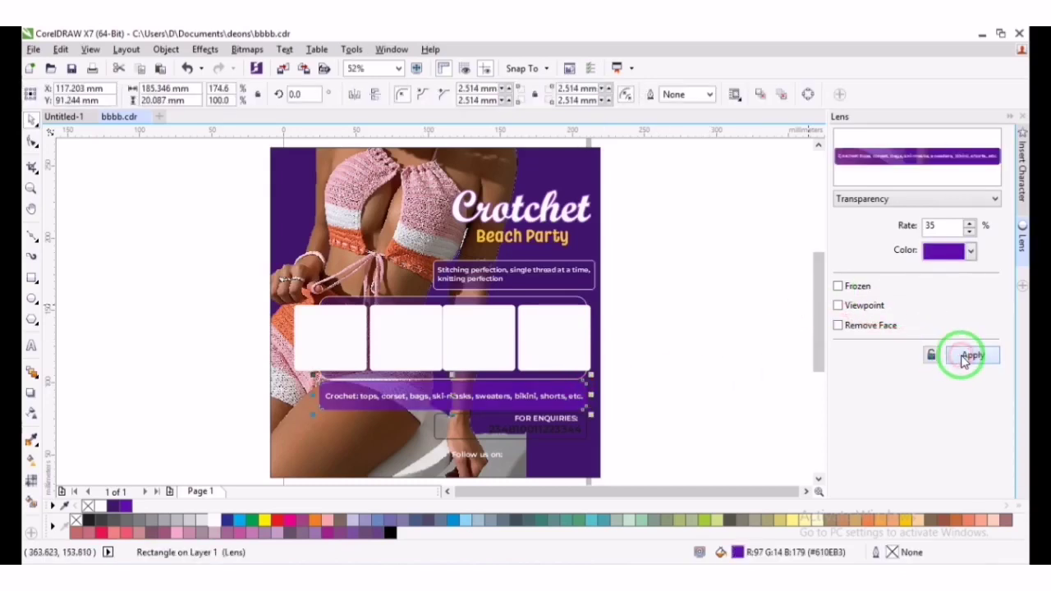
pyautogui.click(714, 331)
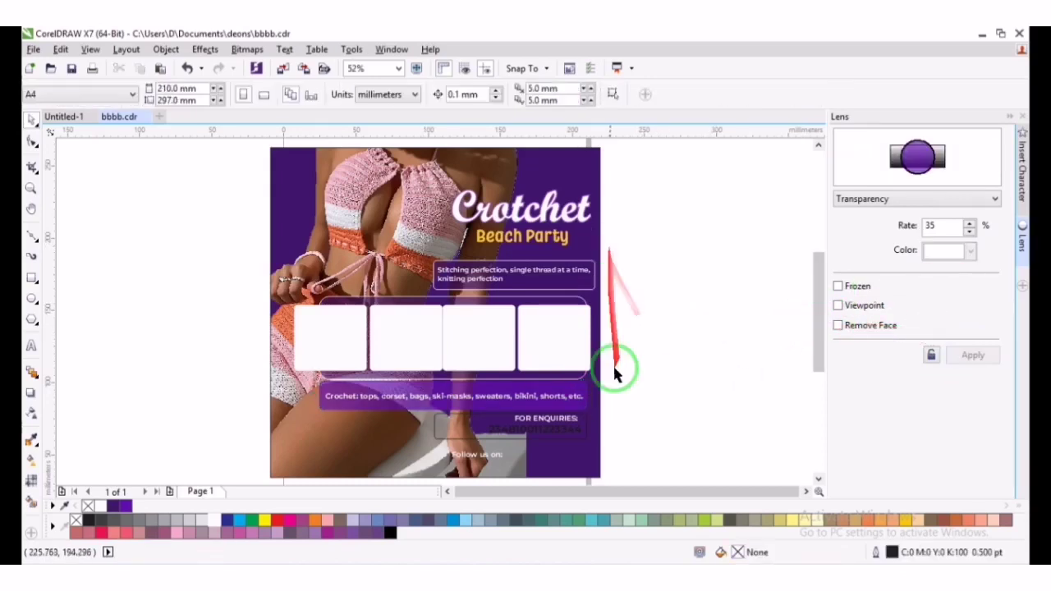
pyautogui.click(586, 424)
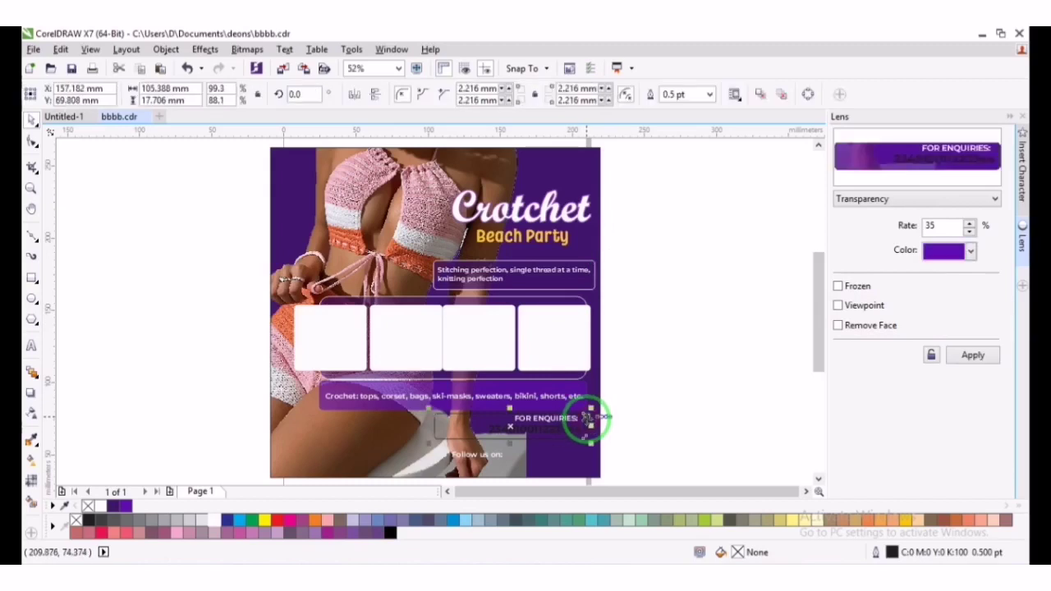
pyautogui.click(590, 240)
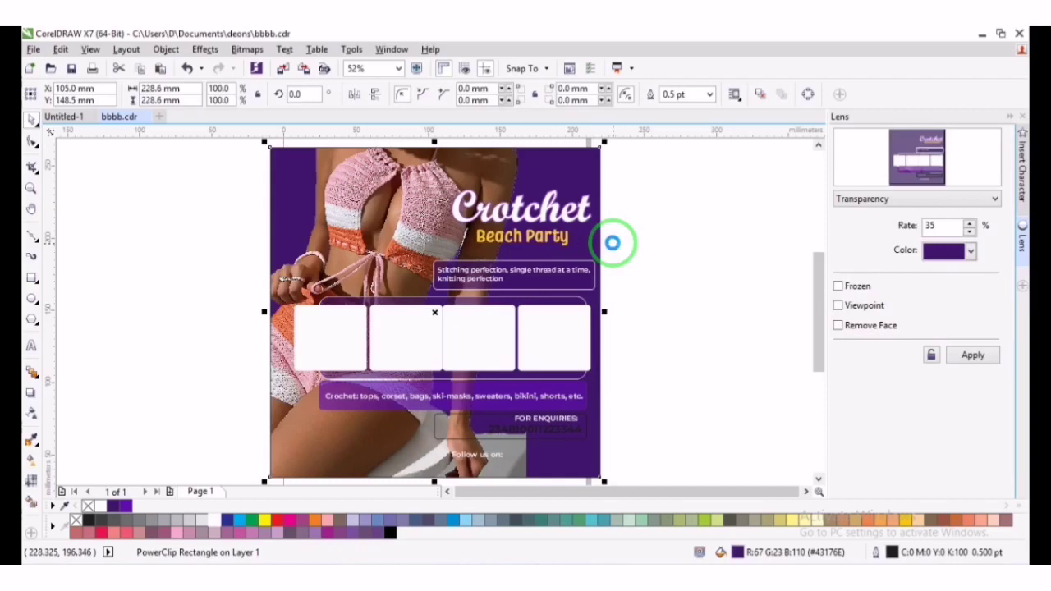
pyautogui.press('F11')
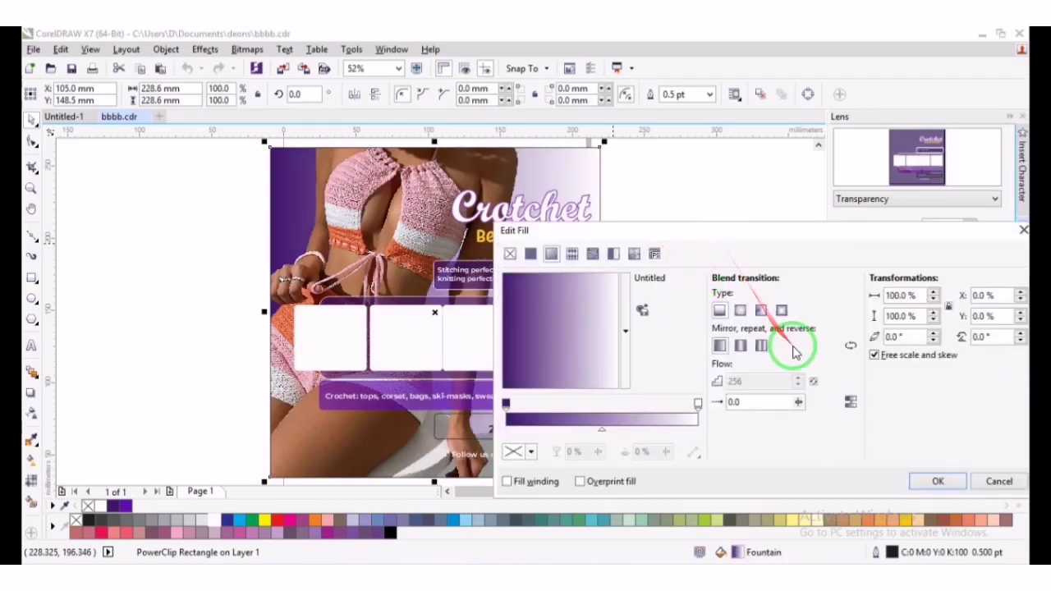
pyautogui.moveTo(657, 235); pyautogui.dragTo(850, 213)
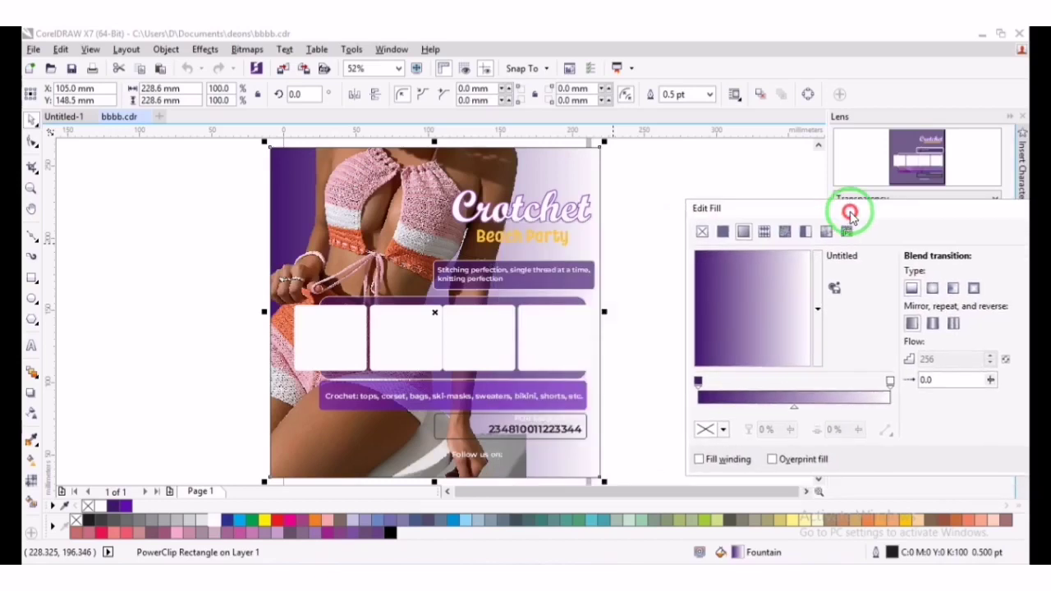
pyautogui.click(891, 383)
pyautogui.click(726, 427)
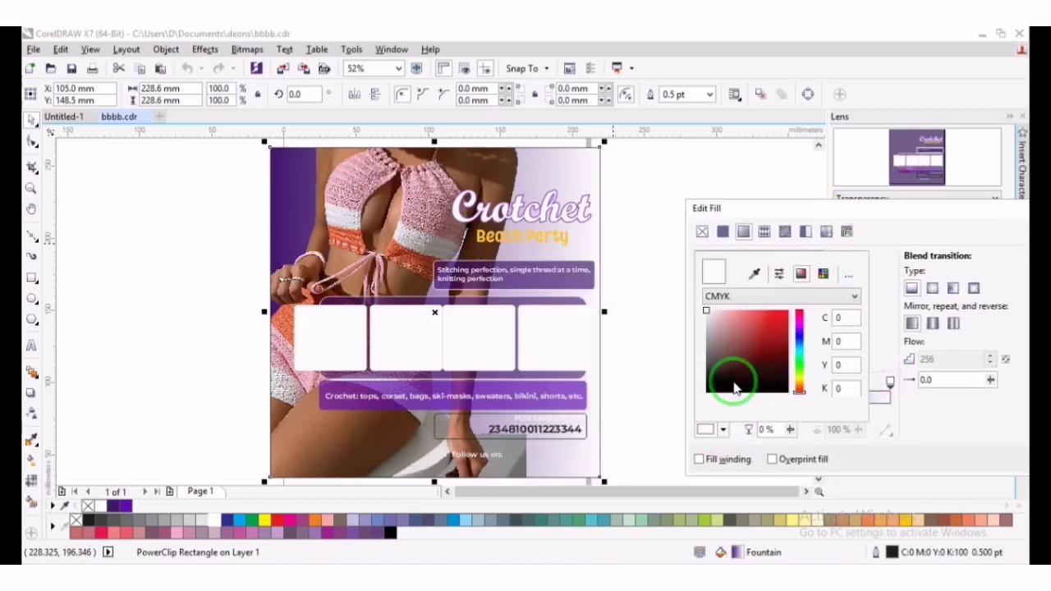
pyautogui.click(799, 328)
pyautogui.click(939, 430)
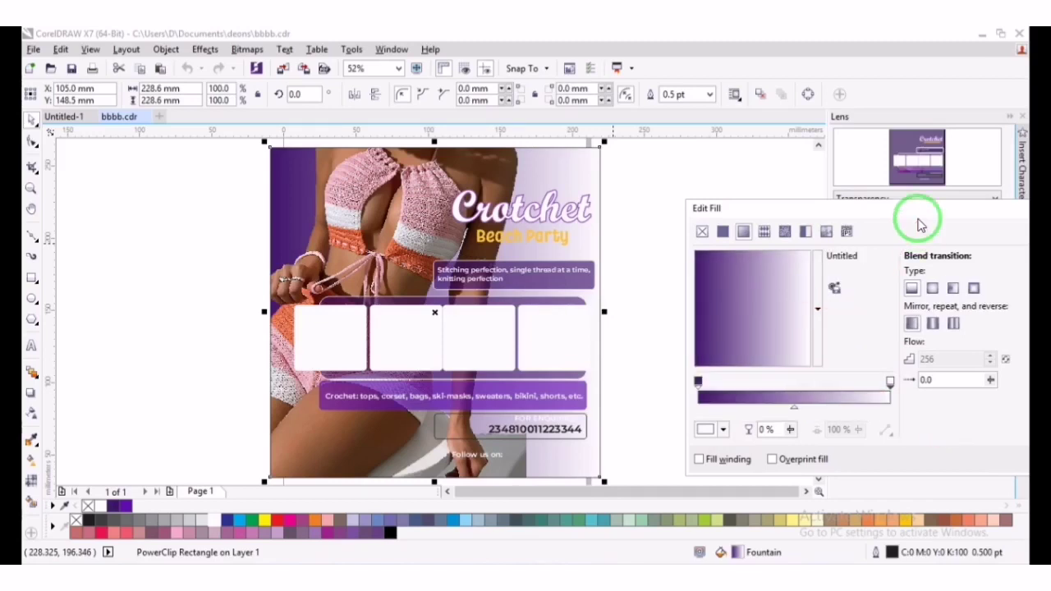
pyautogui.press('Escape')
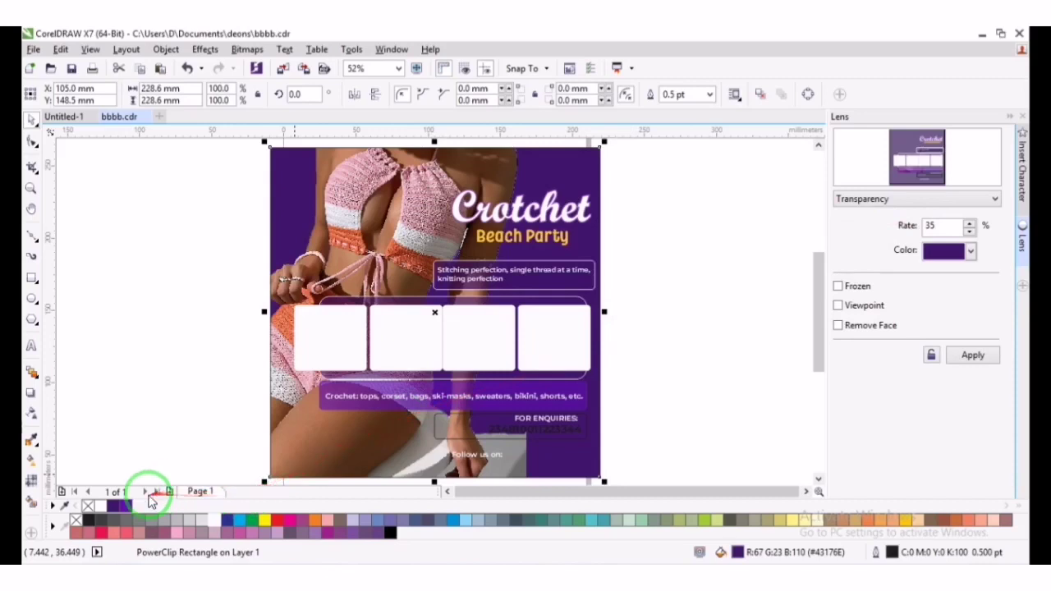
# Change the flyer background's solid fill to the lighter purple R143 G76 B181 (#8F4CB5)
pyautogui.doubleClick(125, 507)
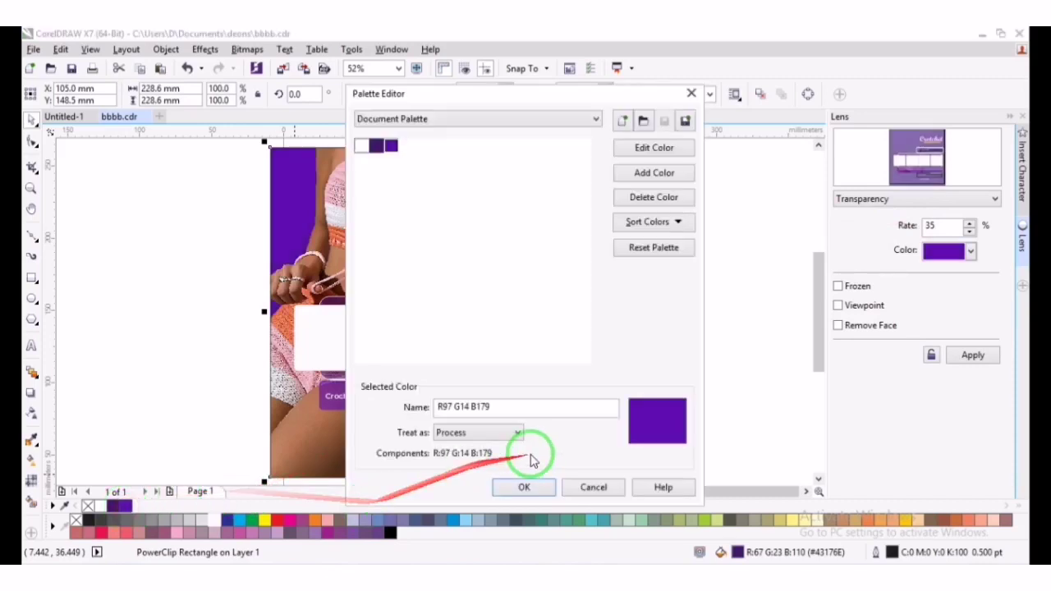
pyautogui.click(593, 488)
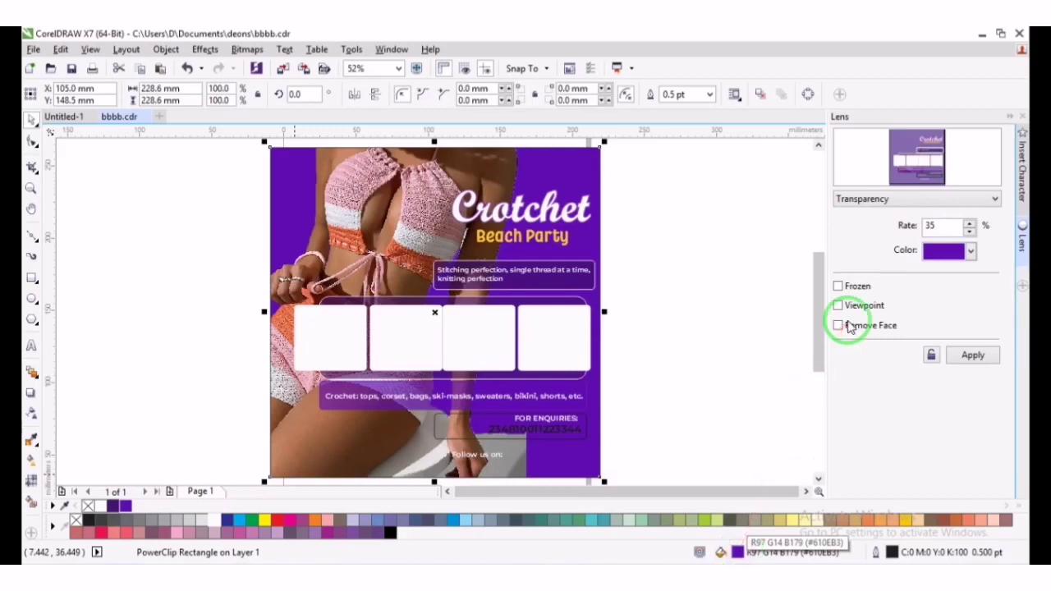
pyautogui.hotkey('shift', 'F11')
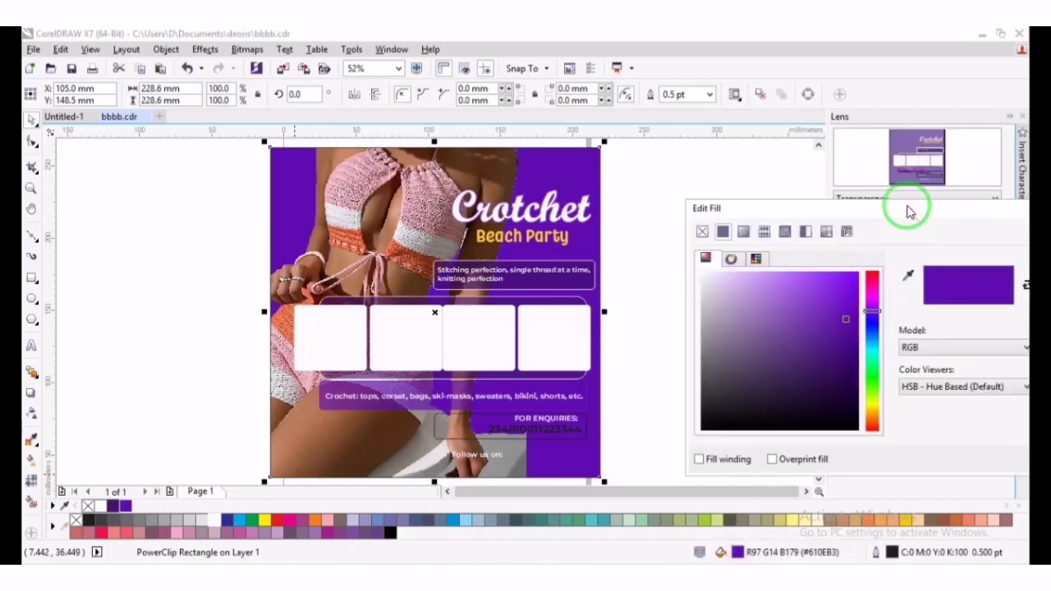
pyautogui.moveTo(908, 206); pyautogui.dragTo(750, 194)
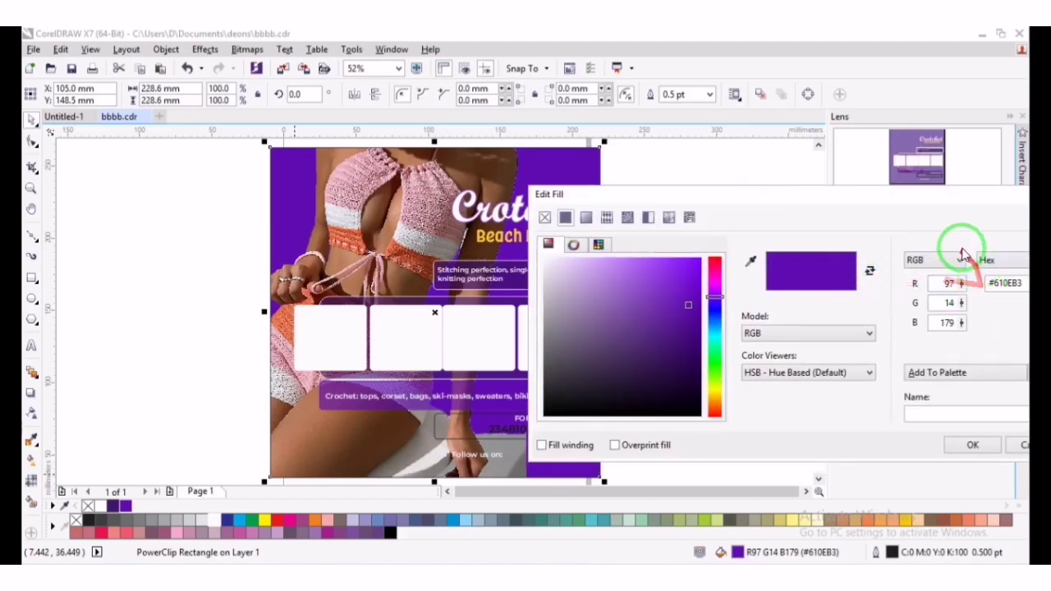
pyautogui.moveTo(920, 200); pyautogui.dragTo(794, 192)
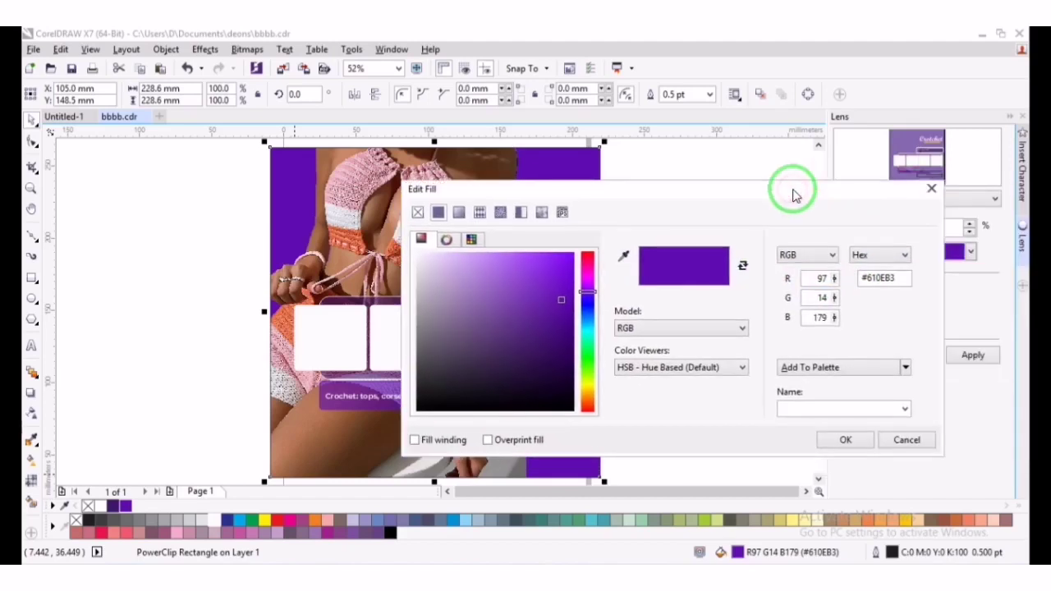
pyautogui.click(823, 277)
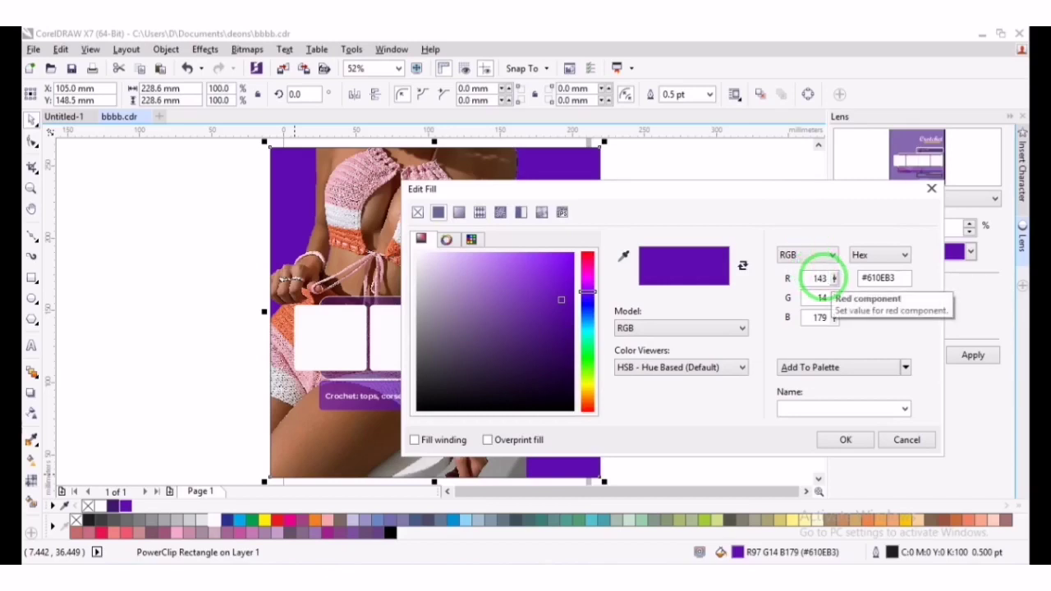
pyautogui.click(822, 296)
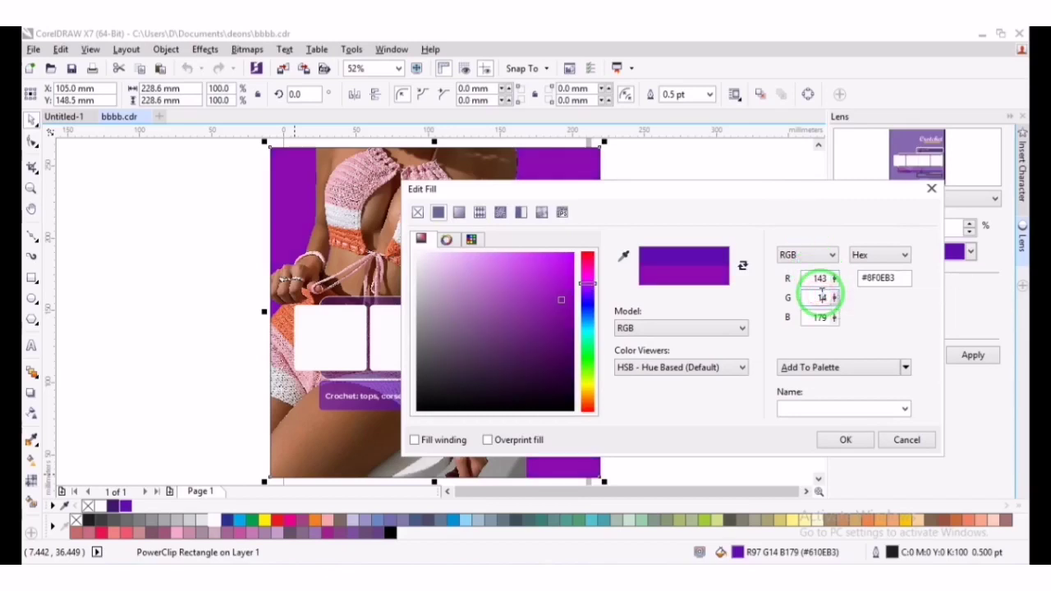
pyautogui.doubleClick(821, 296)
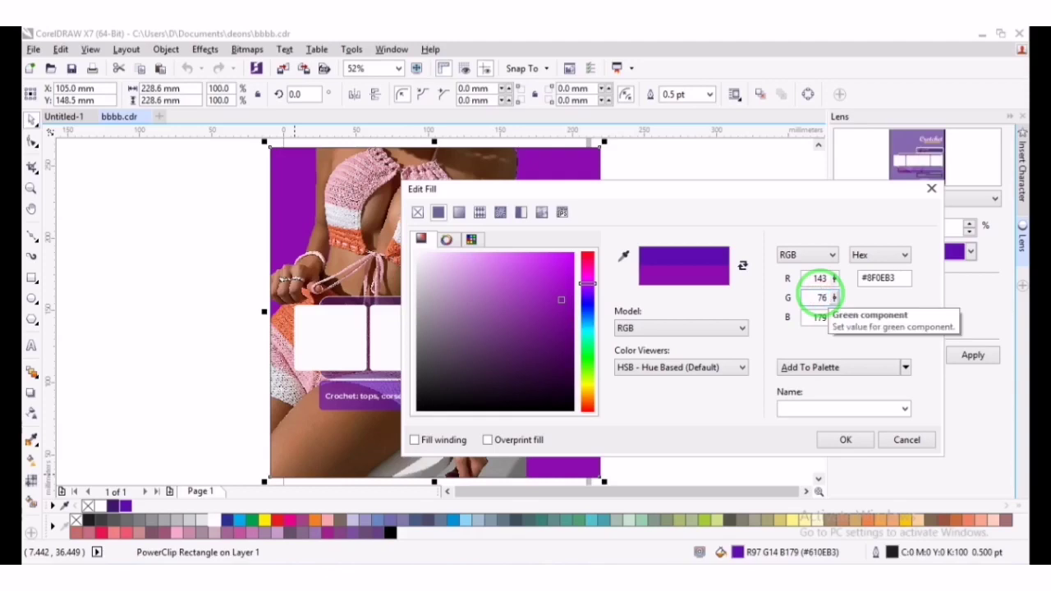
pyautogui.write('76')
pyautogui.press('Tab')
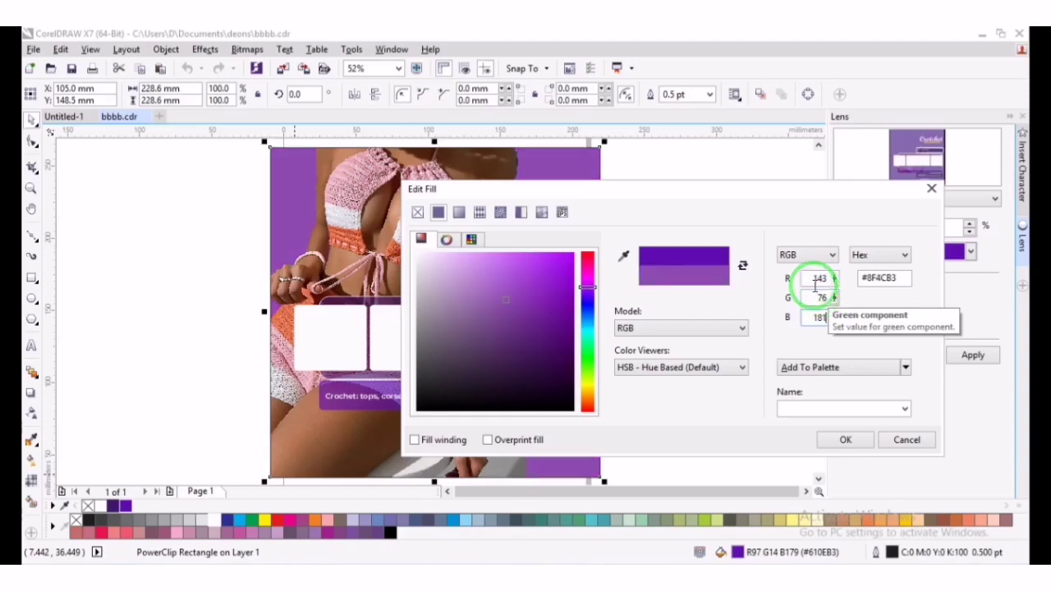
pyautogui.click(846, 440)
pyautogui.click(633, 345)
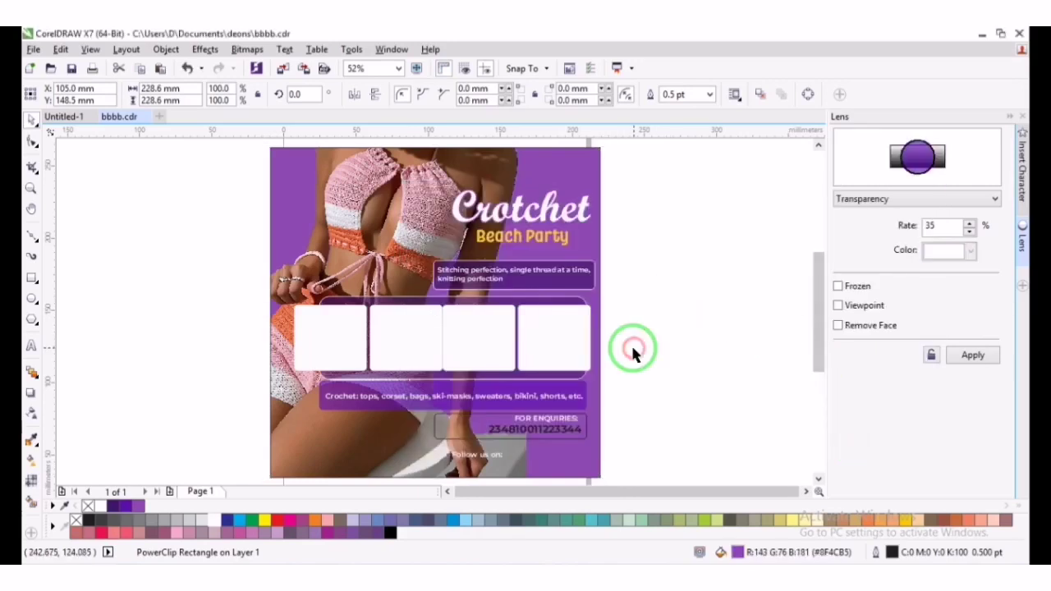
# Fill the flyer background with dark purple R67 G23 B110 and remove its outline
pyautogui.click(290, 457)
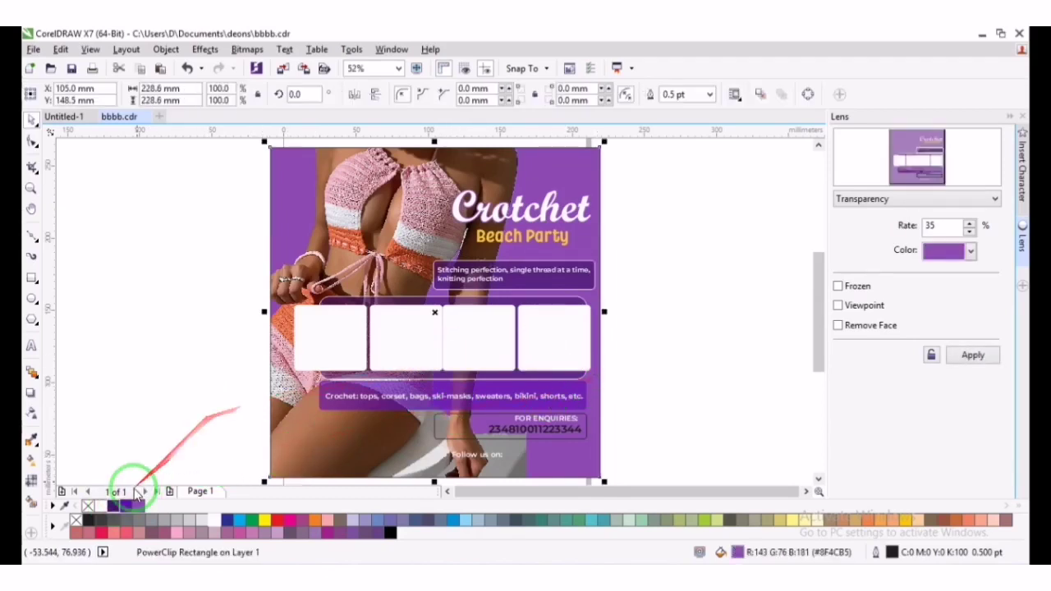
pyautogui.click(113, 504)
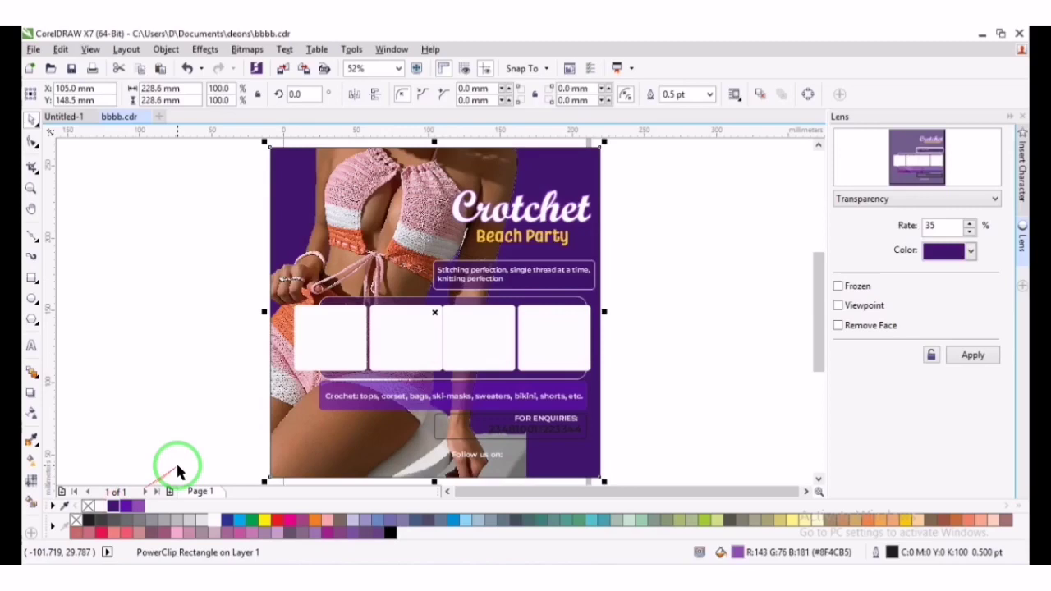
pyautogui.rightClick(88, 504)
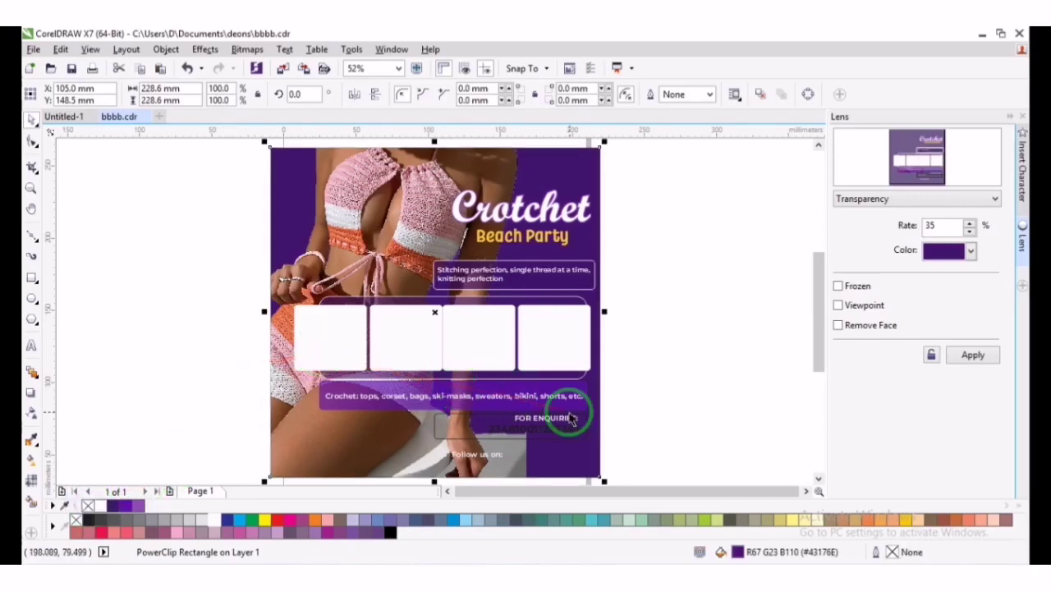
# Apply a linear fountain fill to the background, running from the dark purple to the lighter purple R143 G76 B181 (#8F4CB5)
pyautogui.press('F11')
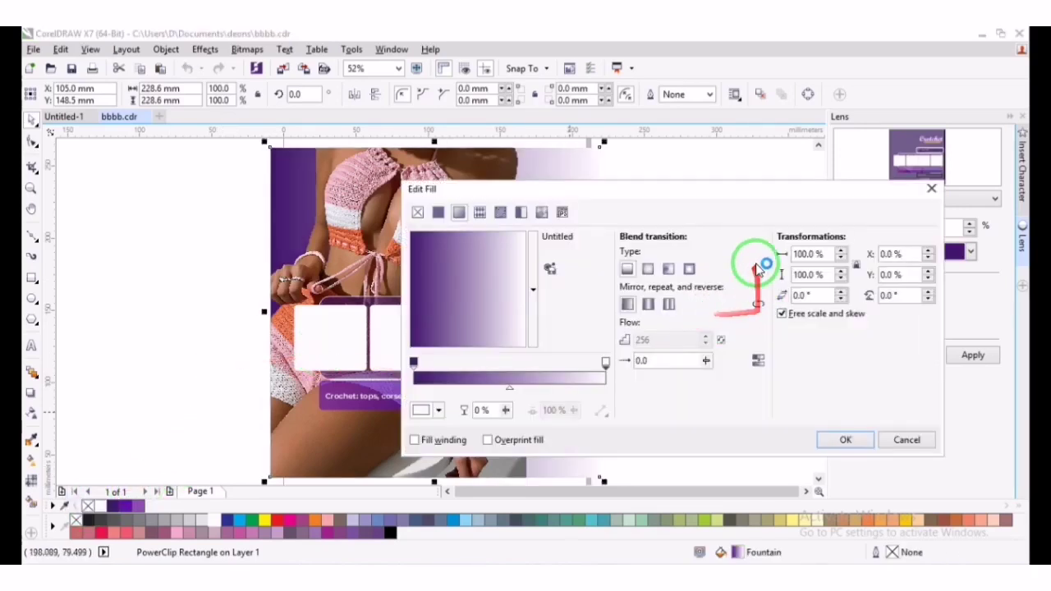
pyautogui.moveTo(546, 188); pyautogui.dragTo(842, 144)
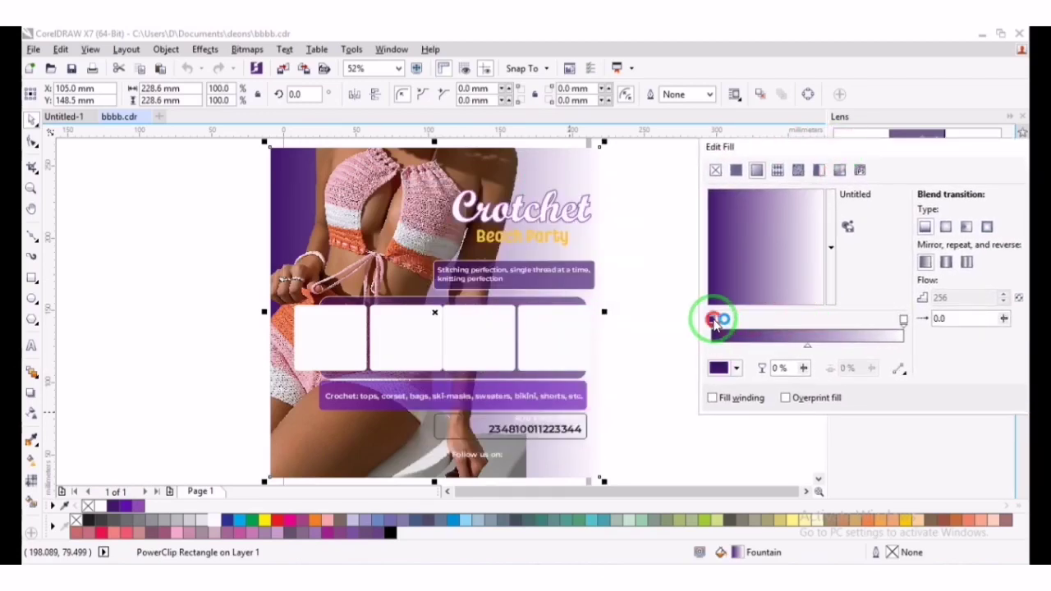
pyautogui.click(904, 320)
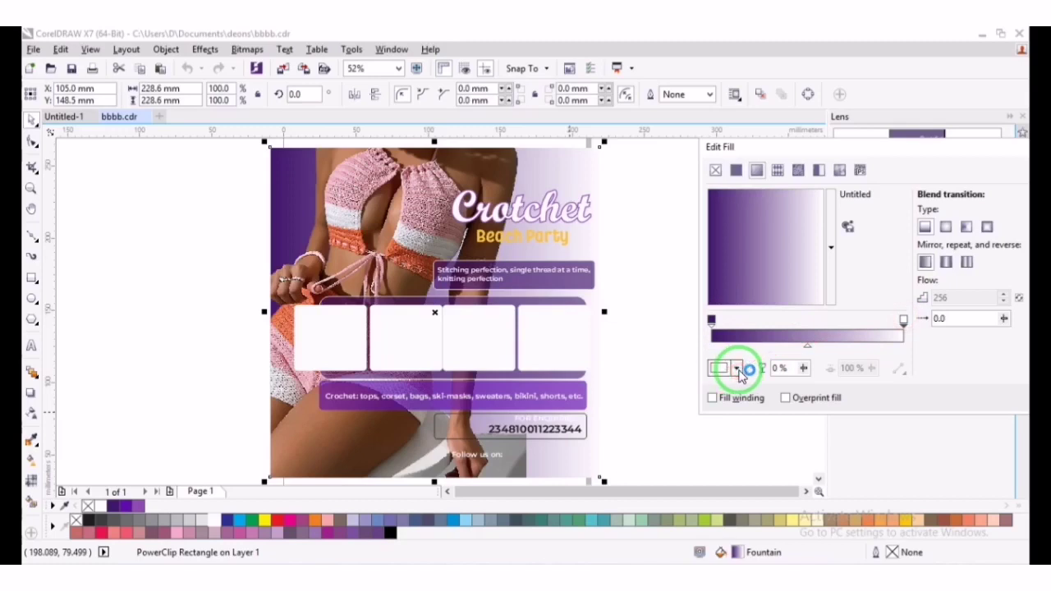
pyautogui.click(739, 369)
pyautogui.click(768, 400)
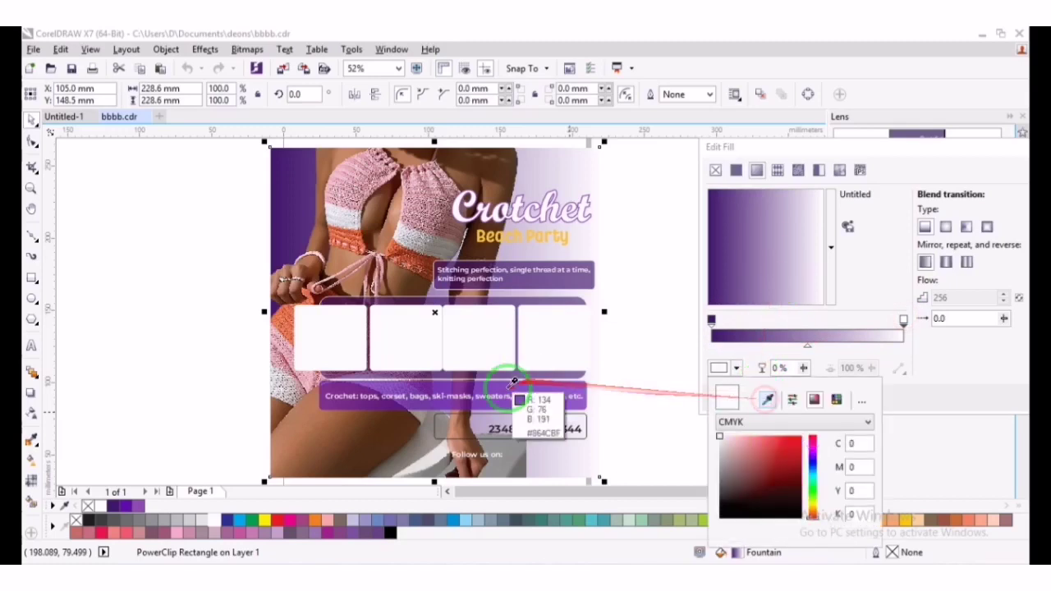
pyautogui.click(133, 502)
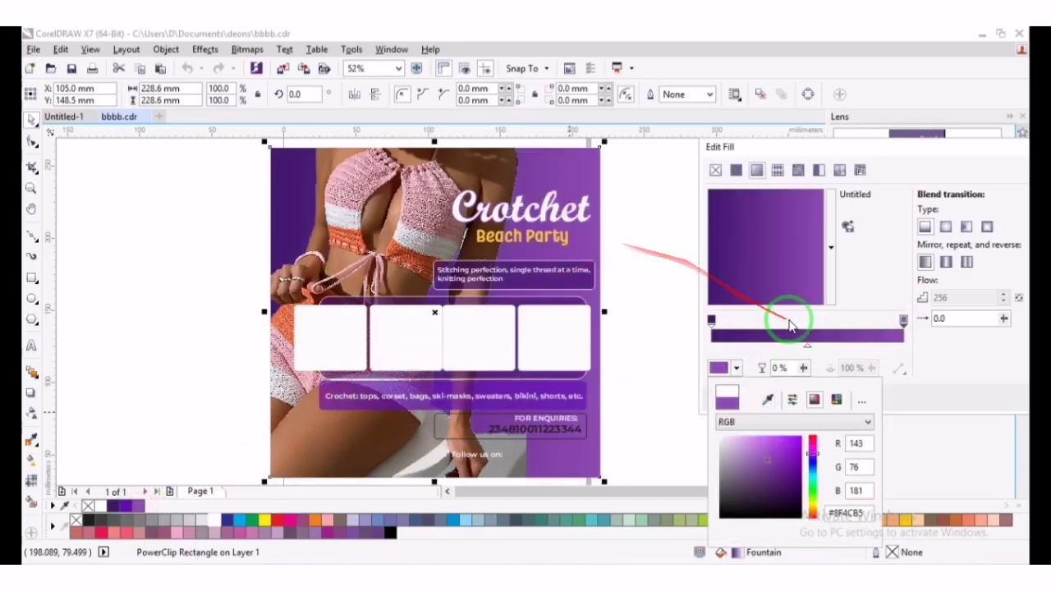
pyautogui.click(978, 368)
pyautogui.press('Return')
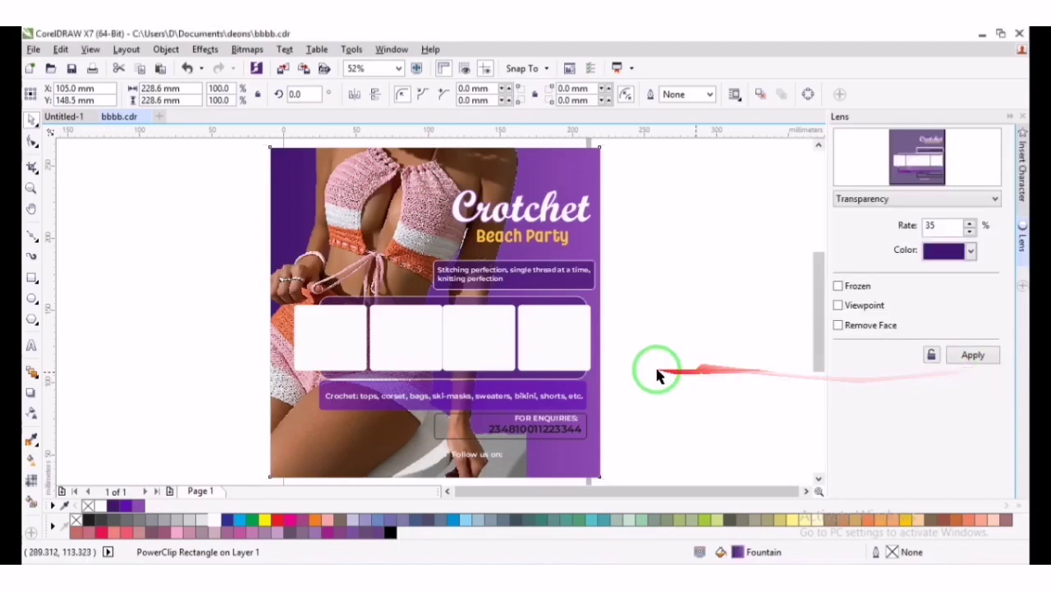
pyautogui.click(639, 324)
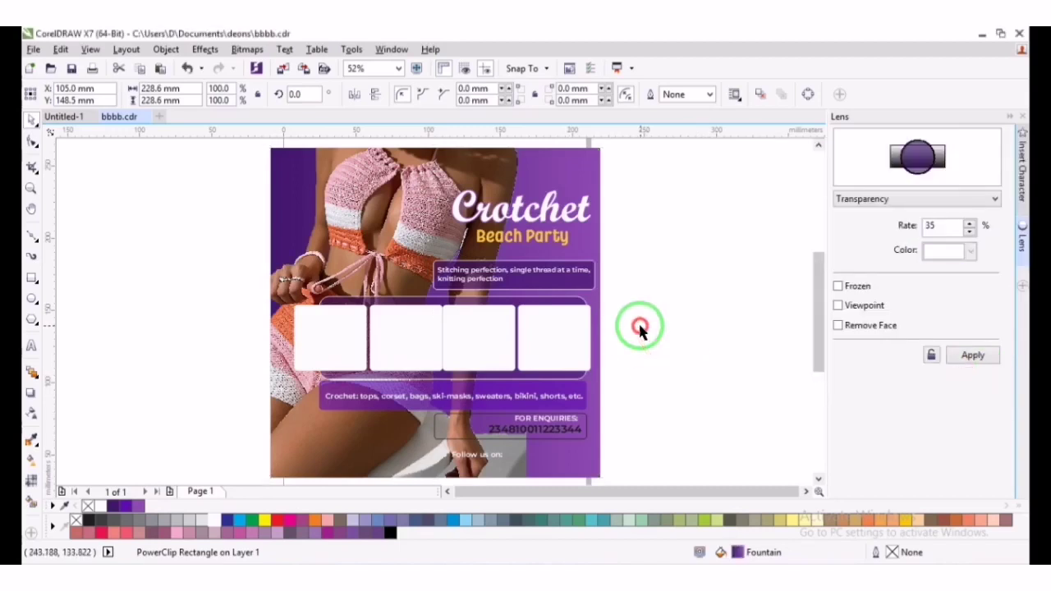
pyautogui.doubleClick(138, 504)
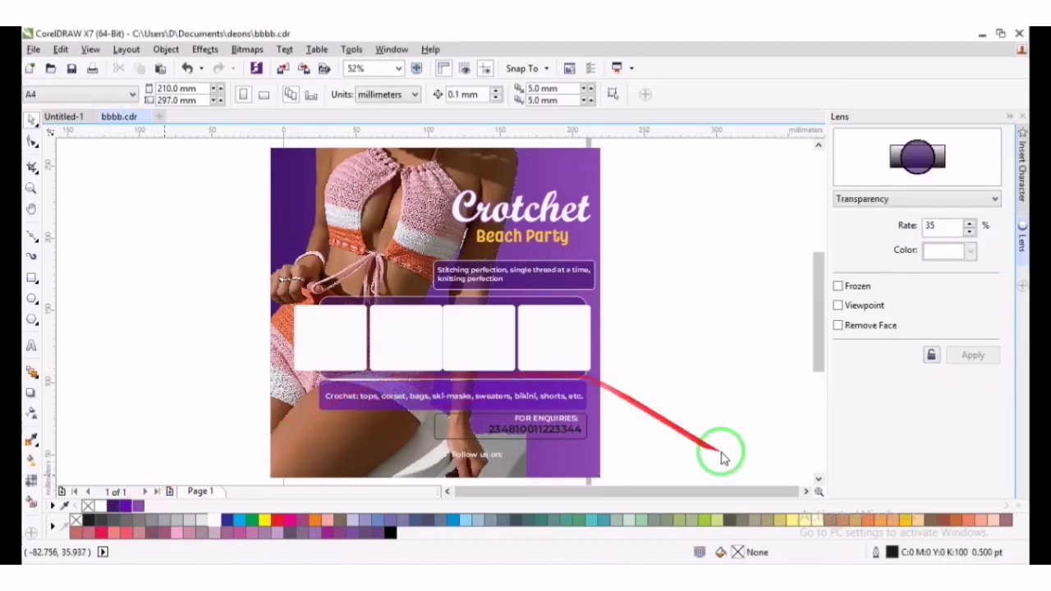
pyautogui.click(607, 487)
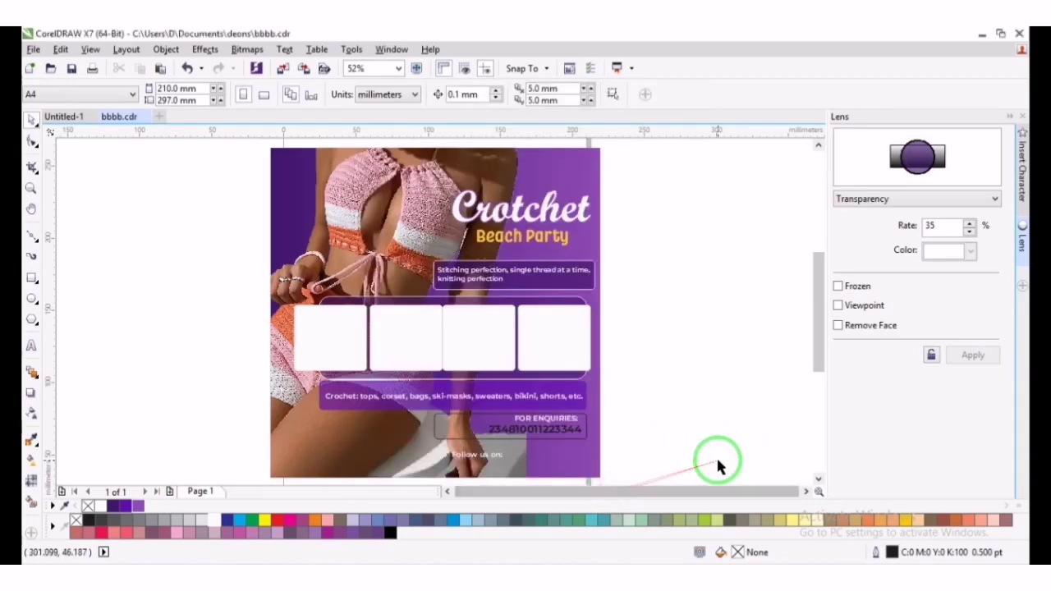
pyautogui.click(142, 506)
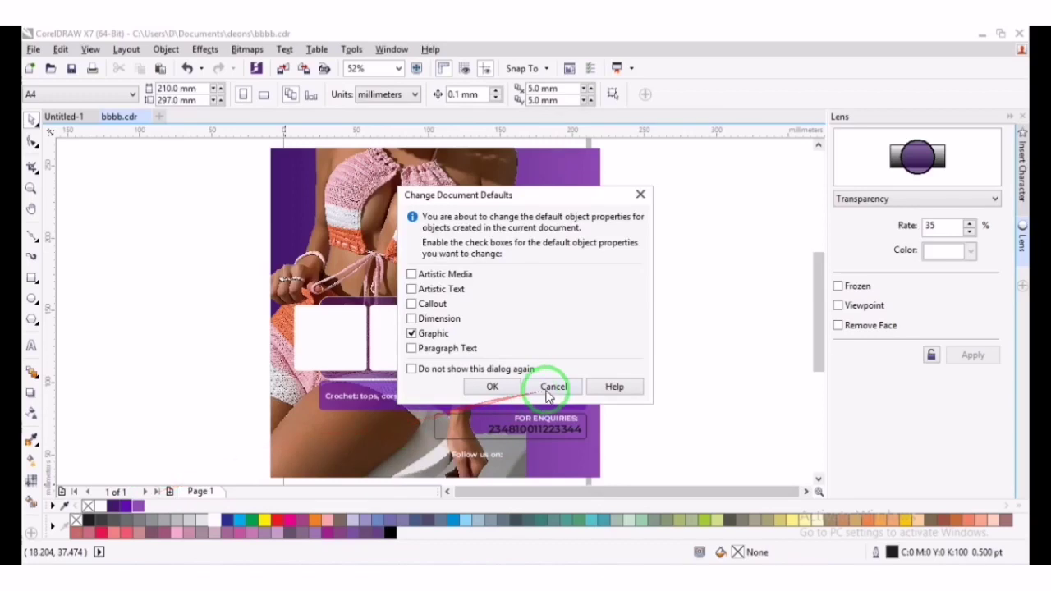
pyautogui.click(552, 388)
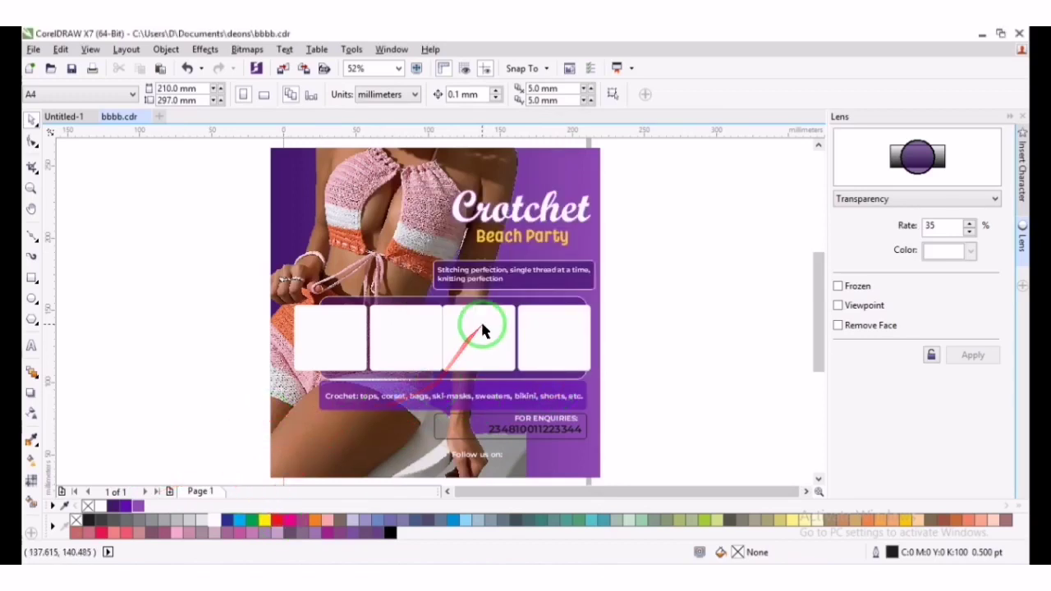
# Draw a rectangle about 43 by 18 mm beside the flyer and fill it with purple R143 G76 B181 (#8F4CB5)
pyautogui.click(31, 281)
pyautogui.moveTo(105, 282); pyautogui.dragTo(170, 310)
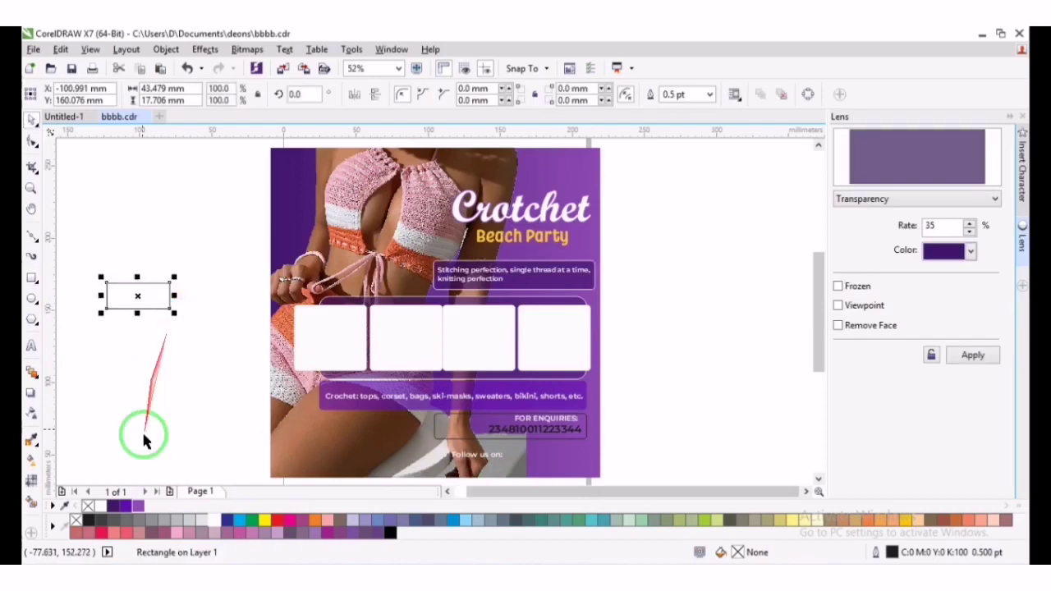
pyautogui.click(138, 506)
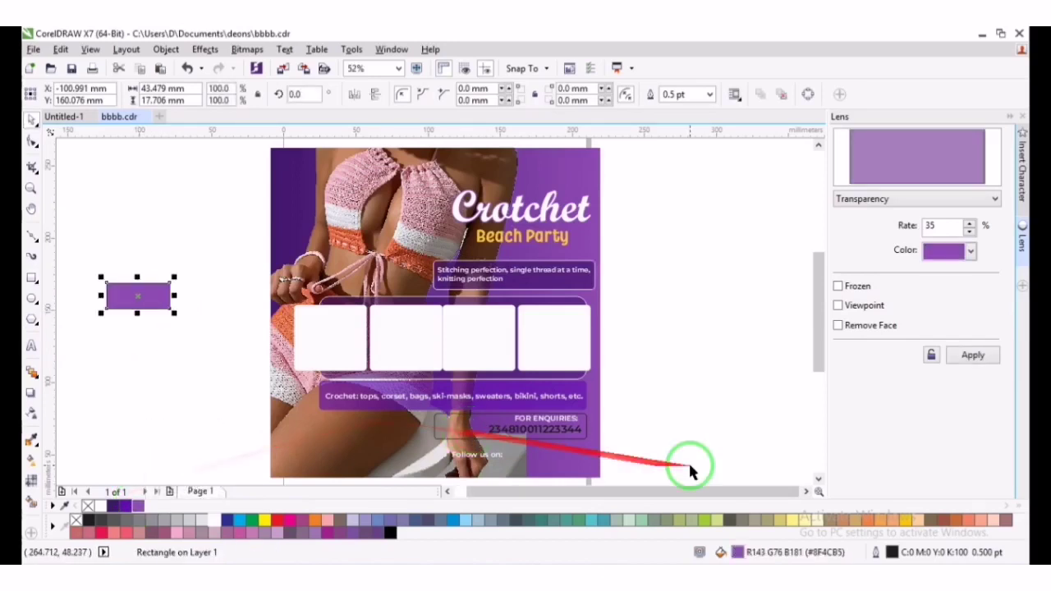
# Change the fill of the small rectangle beside the flyer to the deeper purple R127 G55 B168 (#7F37A8)
pyautogui.doubleClick(737, 556)
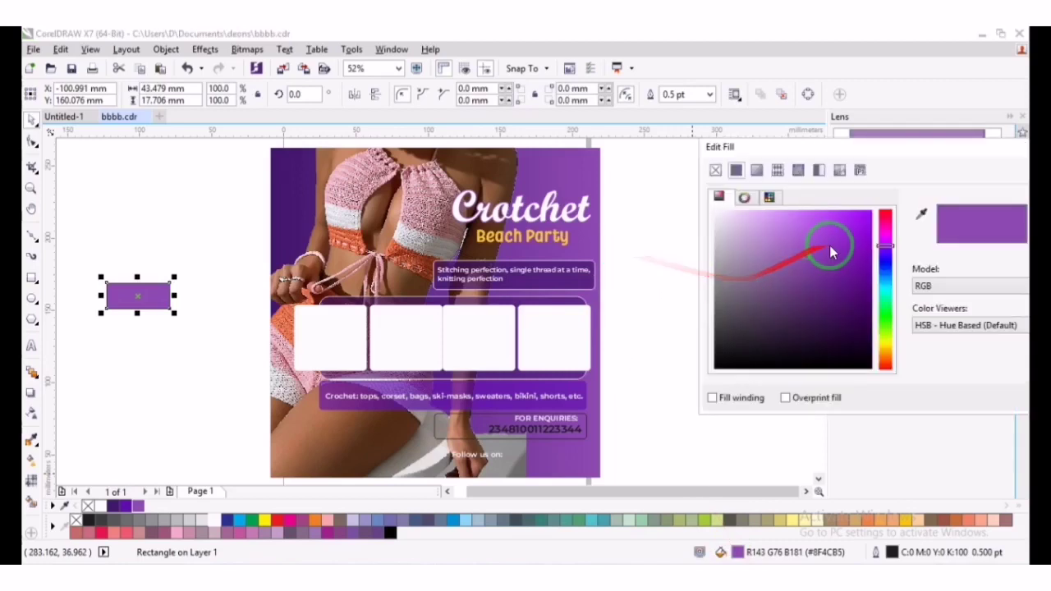
pyautogui.moveTo(811, 257); pyautogui.dragTo(819, 263)
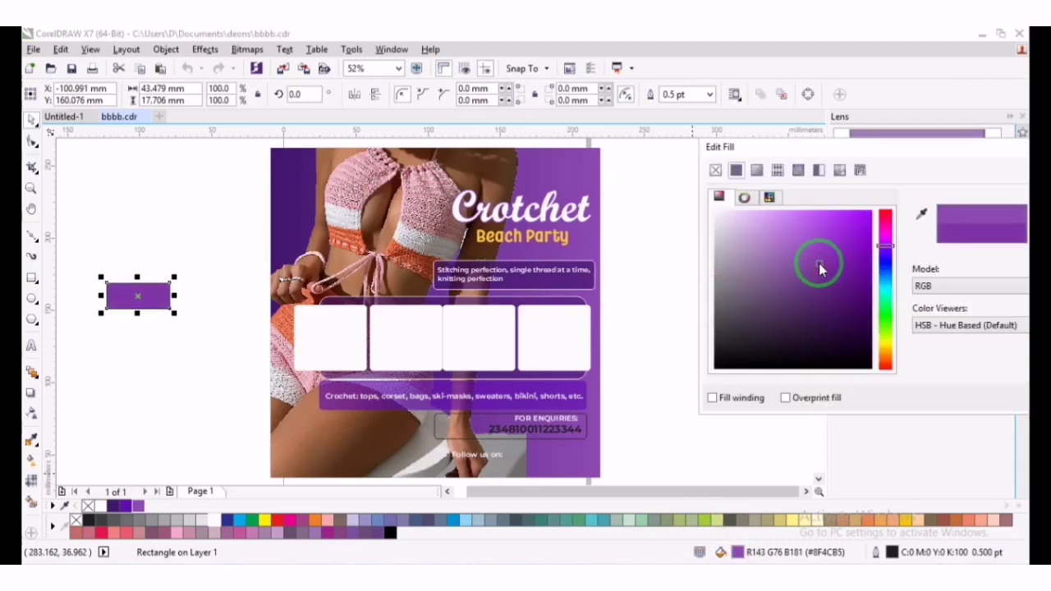
pyautogui.press('Return')
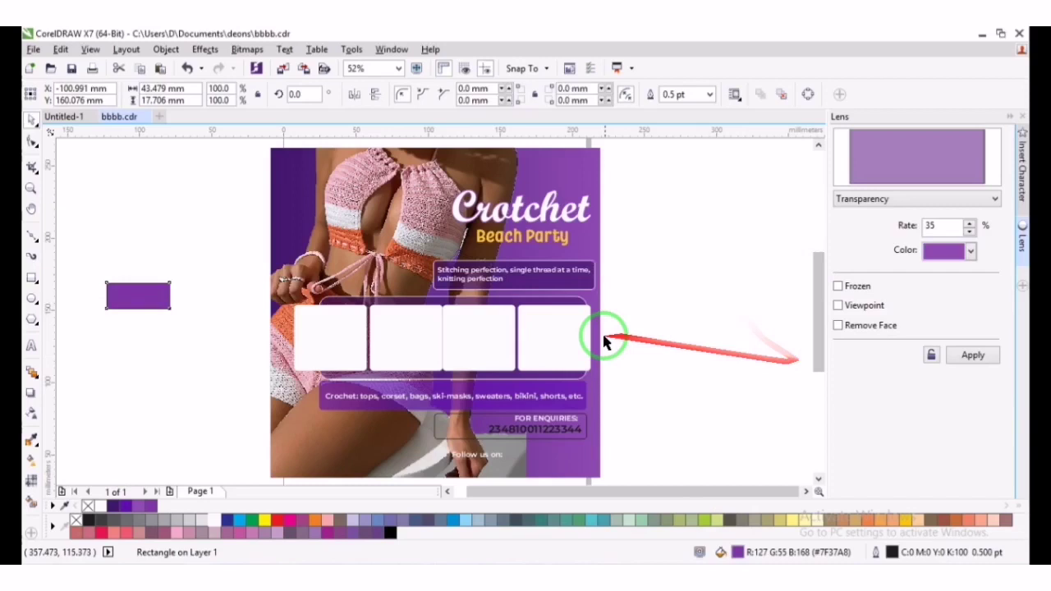
# Set the lighter end of the background's fountain fill to R127 G55 B168 (#7F37A8) and delete the colour sample rectangle beside the flyer
pyautogui.click(583, 240)
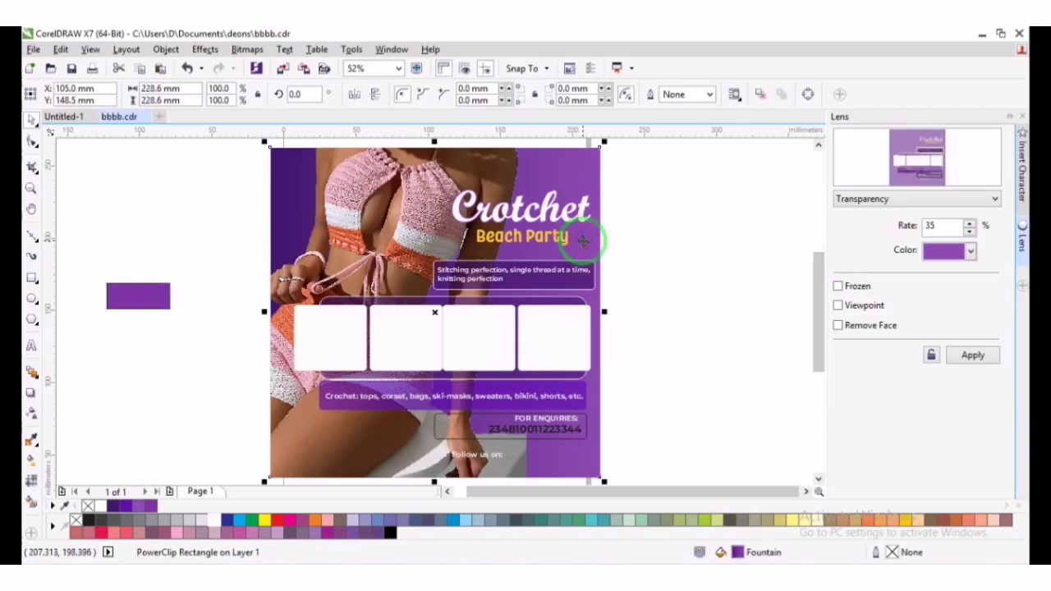
pyautogui.press('F11')
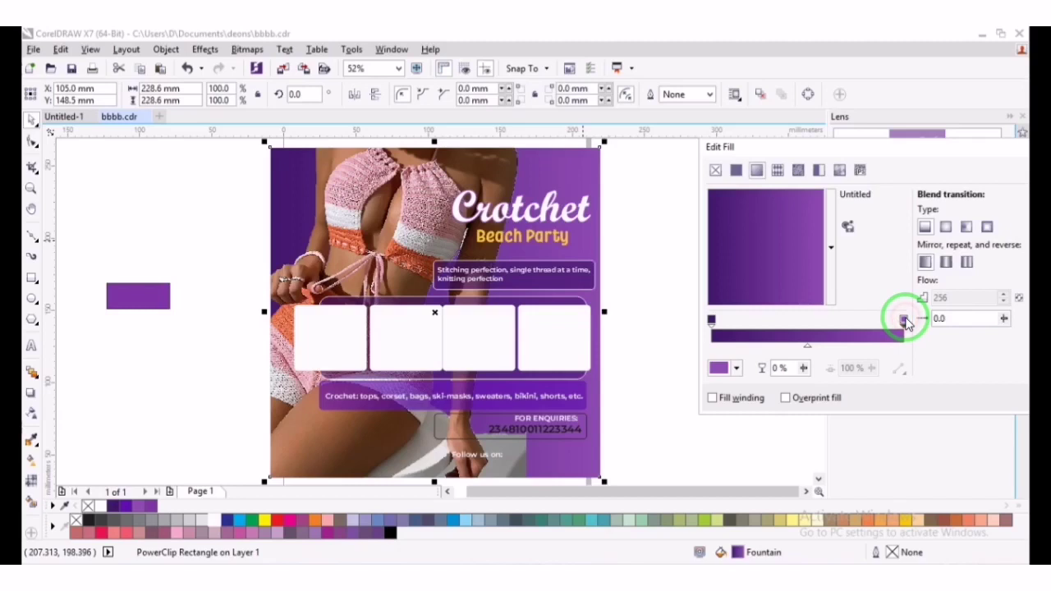
pyautogui.click(737, 368)
pyautogui.click(767, 400)
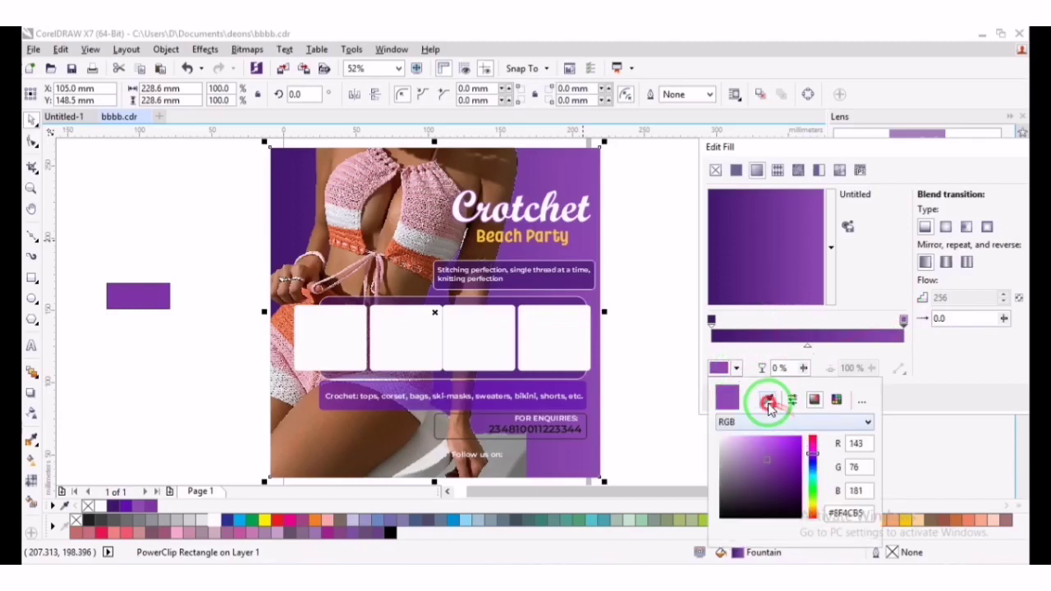
pyautogui.click(151, 505)
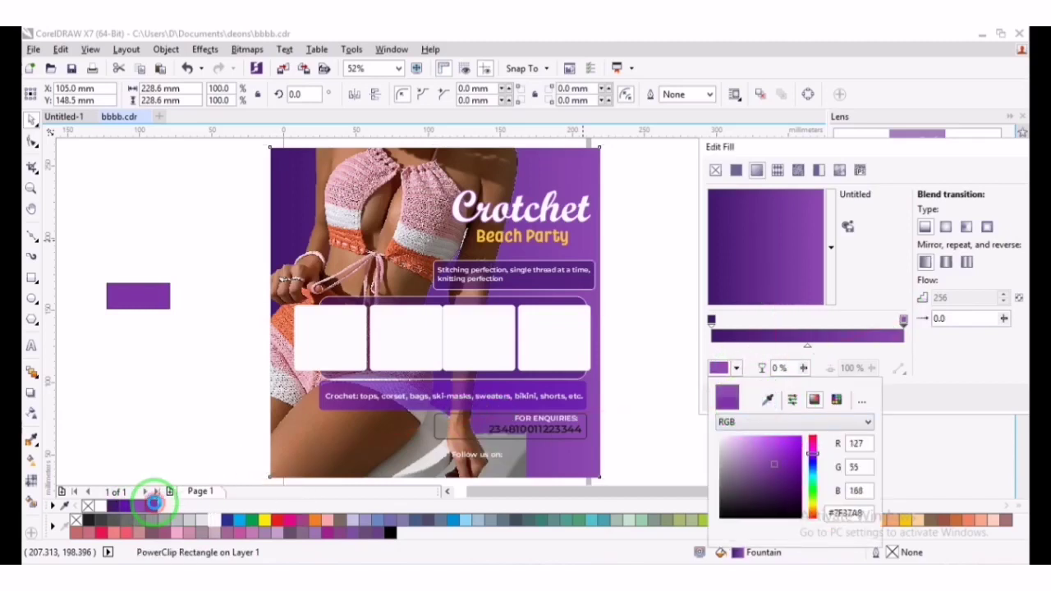
pyautogui.click(966, 371)
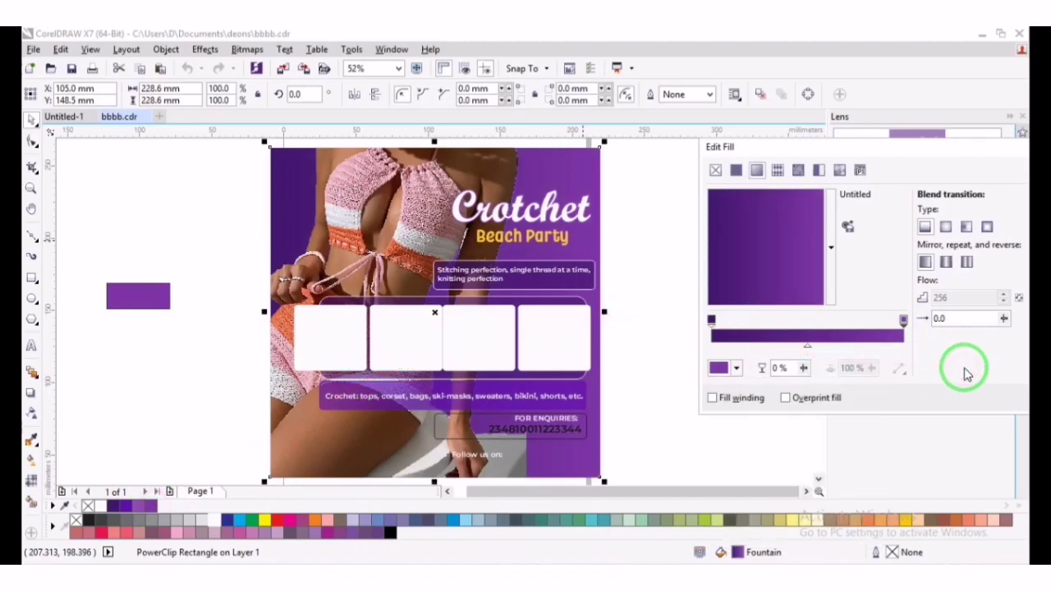
pyautogui.click(131, 298)
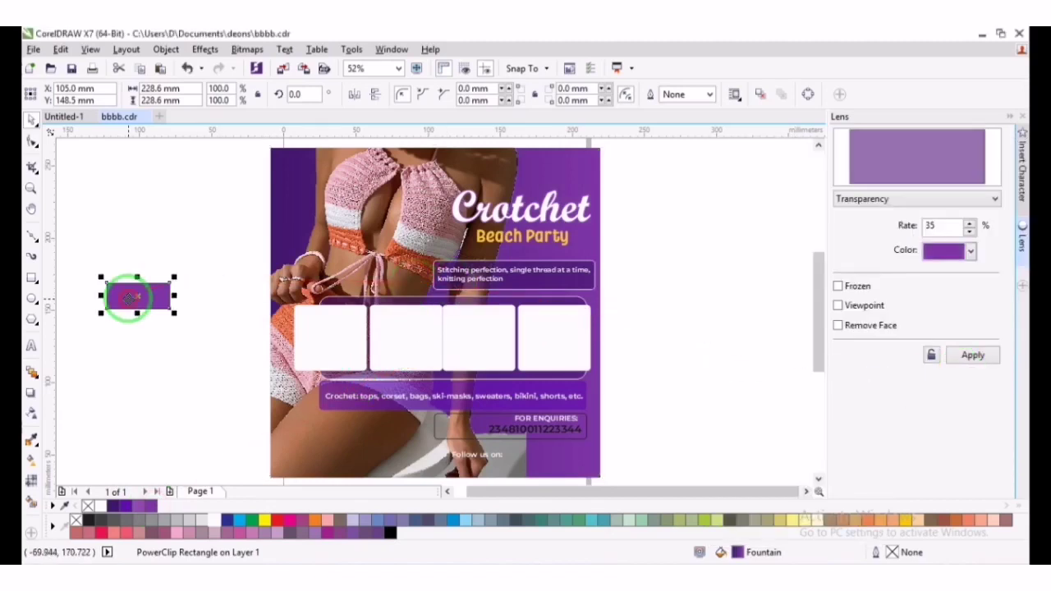
pyautogui.moveTo(131, 297); pyautogui.dragTo(479, 353)
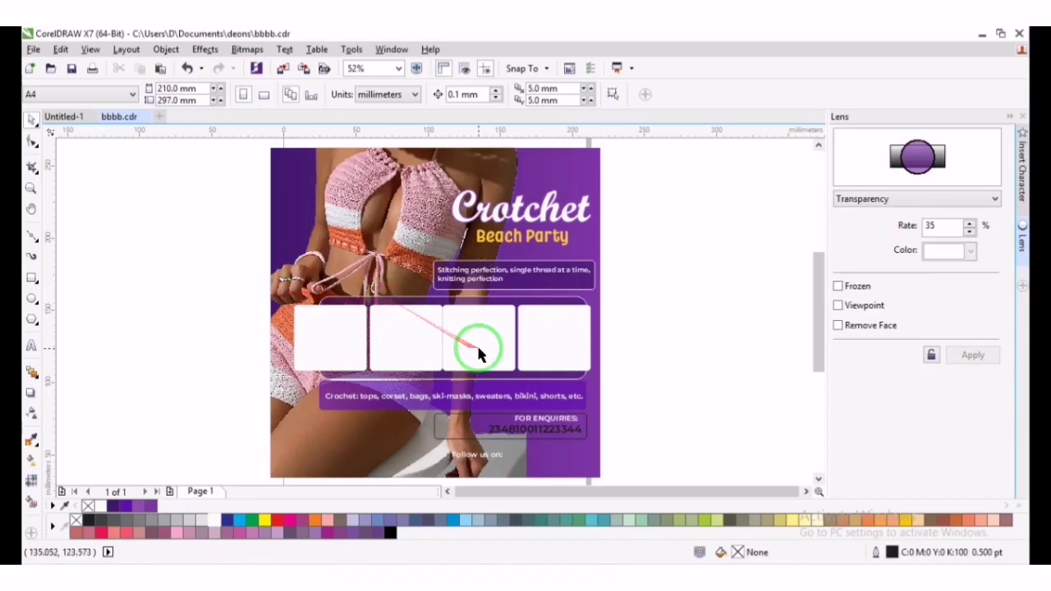
# Fill the FOR ENQUIRIES box with purple R127 G55 B168 (#7F37A8) and remove its outline
pyautogui.click(515, 441)
pyautogui.click(486, 439)
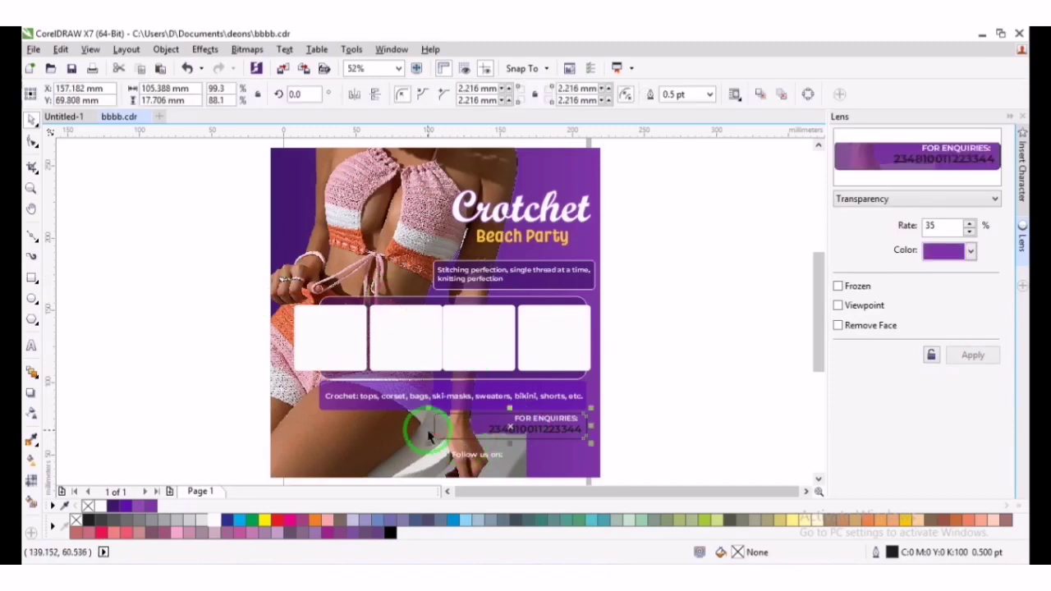
pyautogui.click(157, 503)
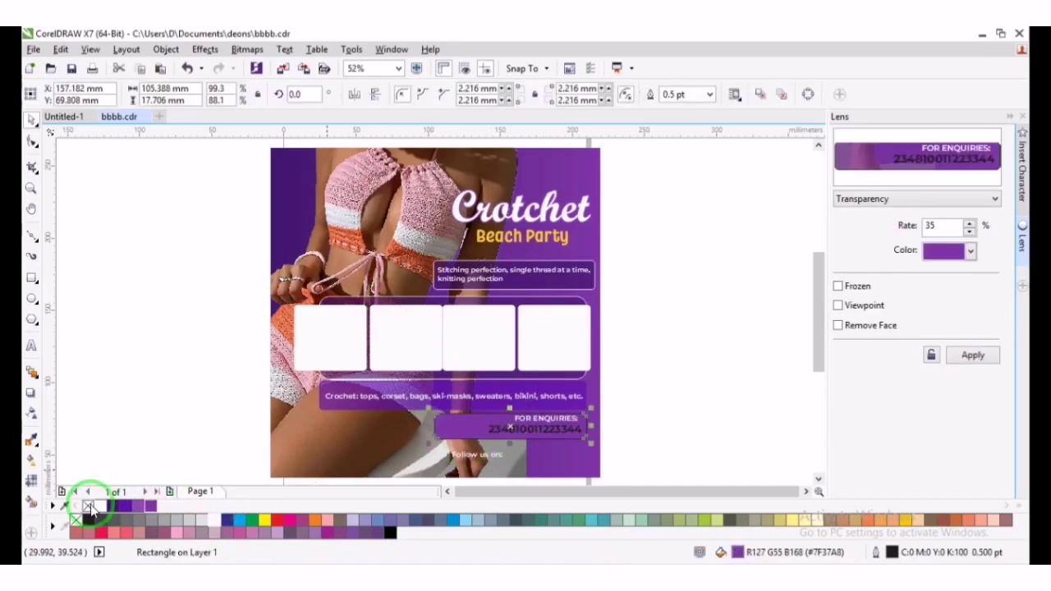
pyautogui.click(638, 419)
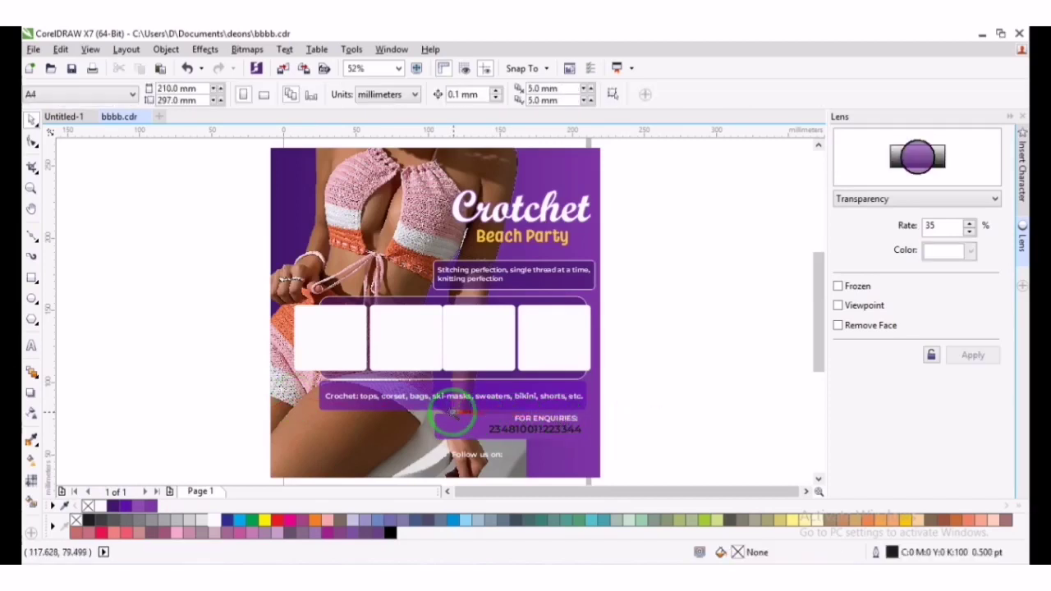
# Move the phone number text under FOR ENQUIRIES slightly to the left within its box
pyautogui.scroll(3, 622, 469)
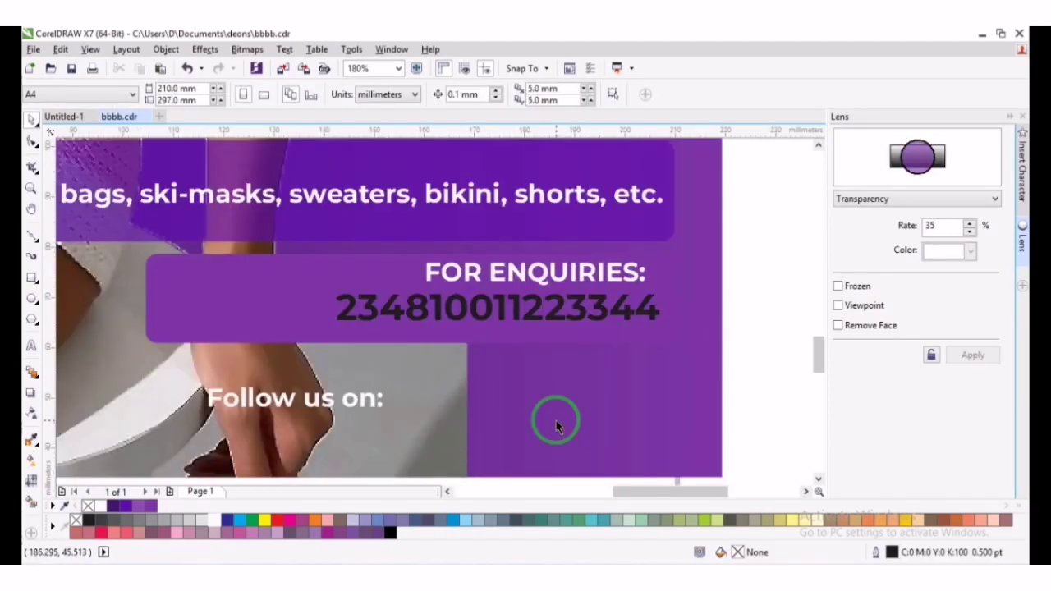
pyautogui.click(556, 320)
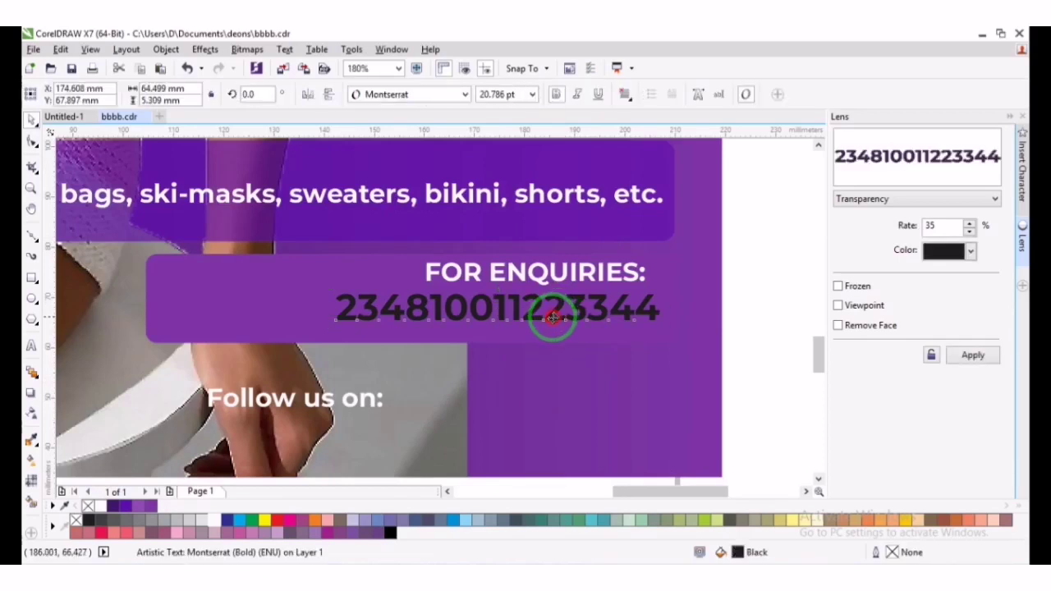
pyautogui.moveTo(550, 319); pyautogui.dragTo(547, 323)
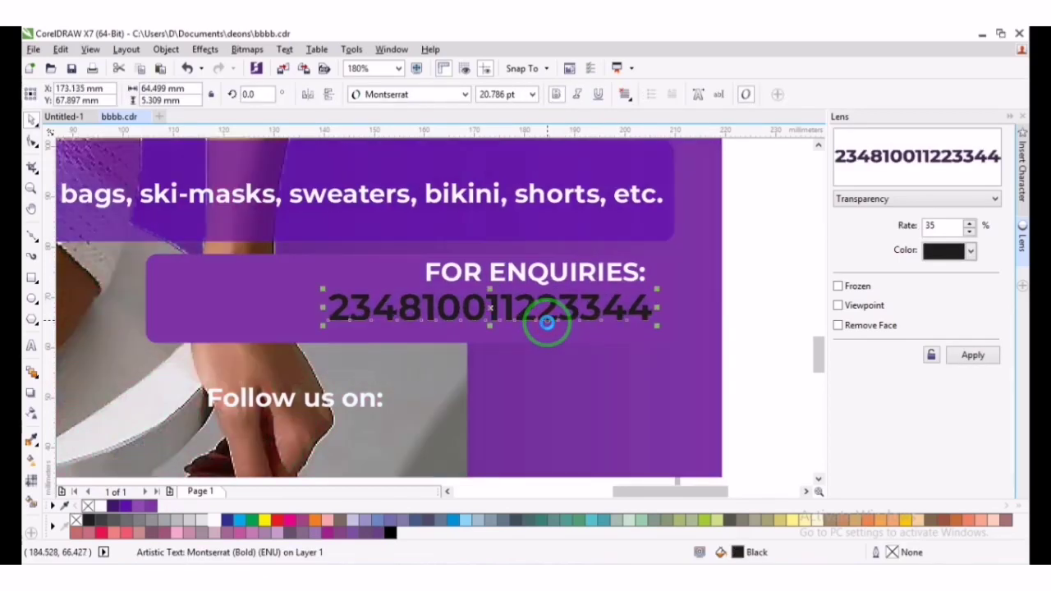
# Give the FOR ENQUIRIES box a white hairline outline and apply a Transparency lens at a rate of 35%
pyautogui.click(578, 333)
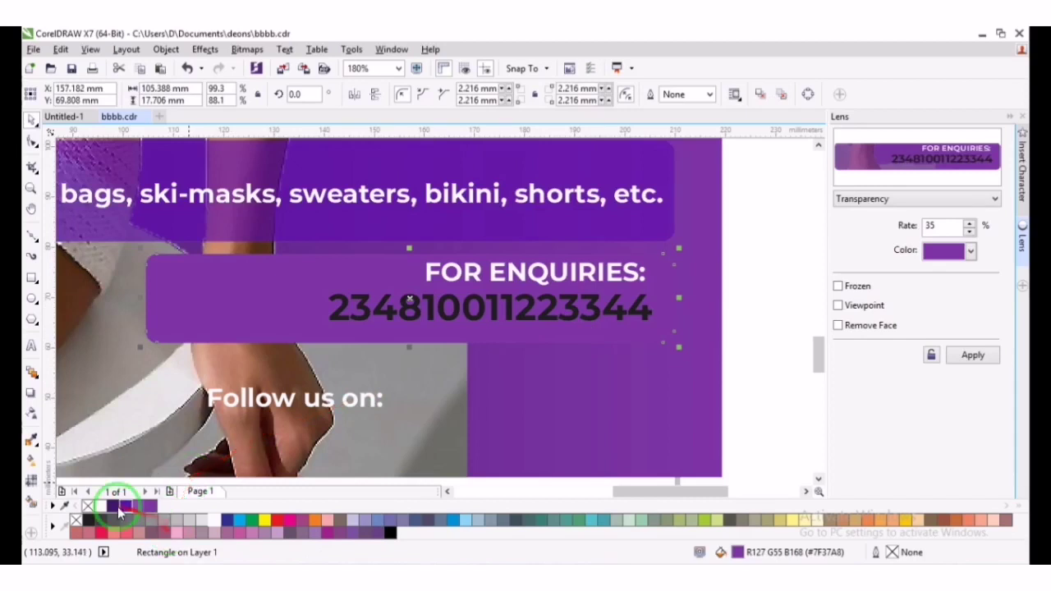
pyautogui.rightClick(215, 520)
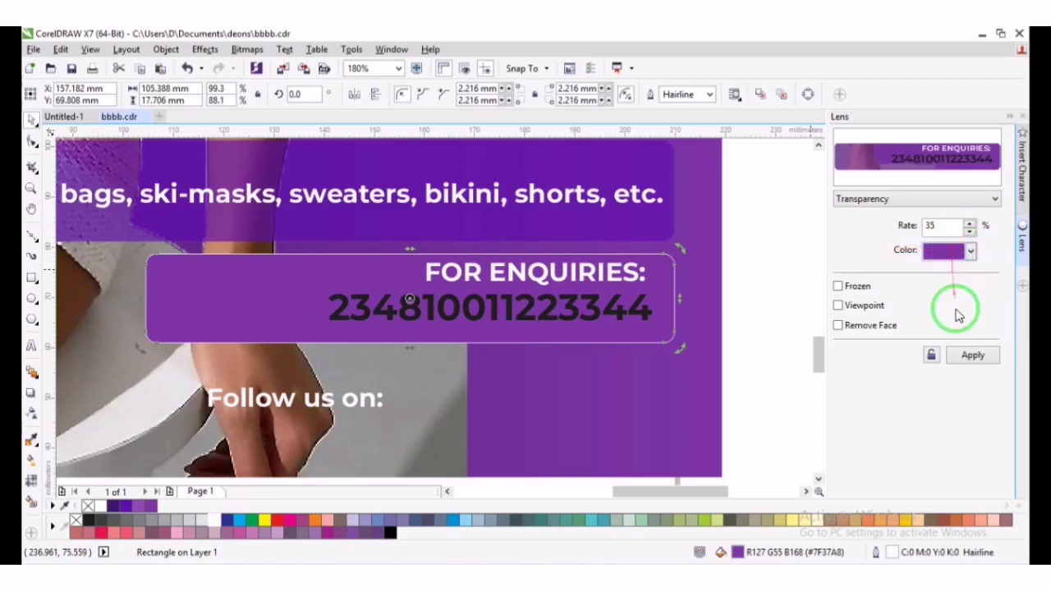
pyautogui.click(969, 355)
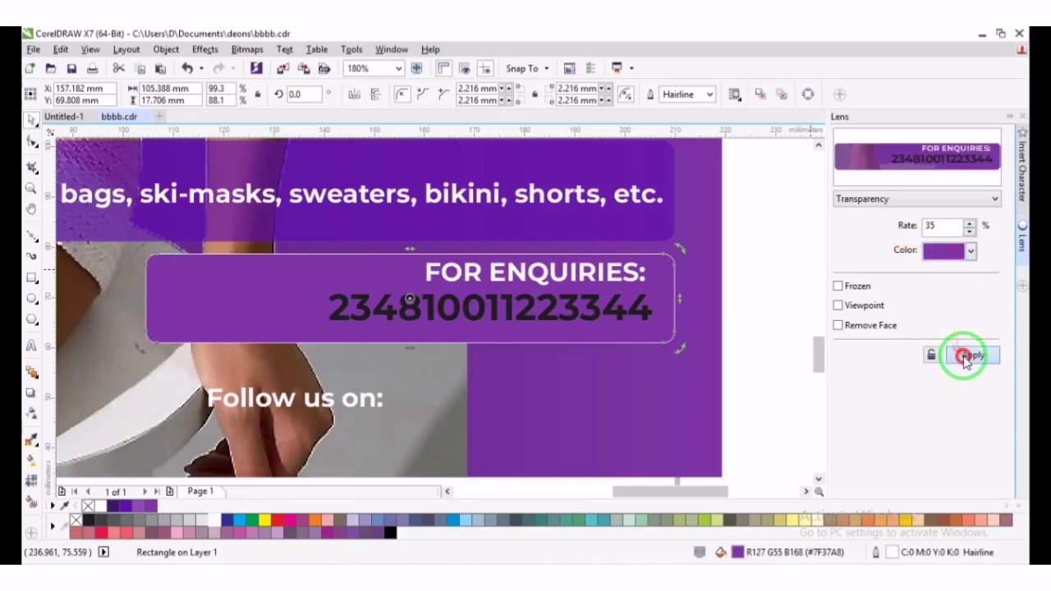
pyautogui.click(736, 261)
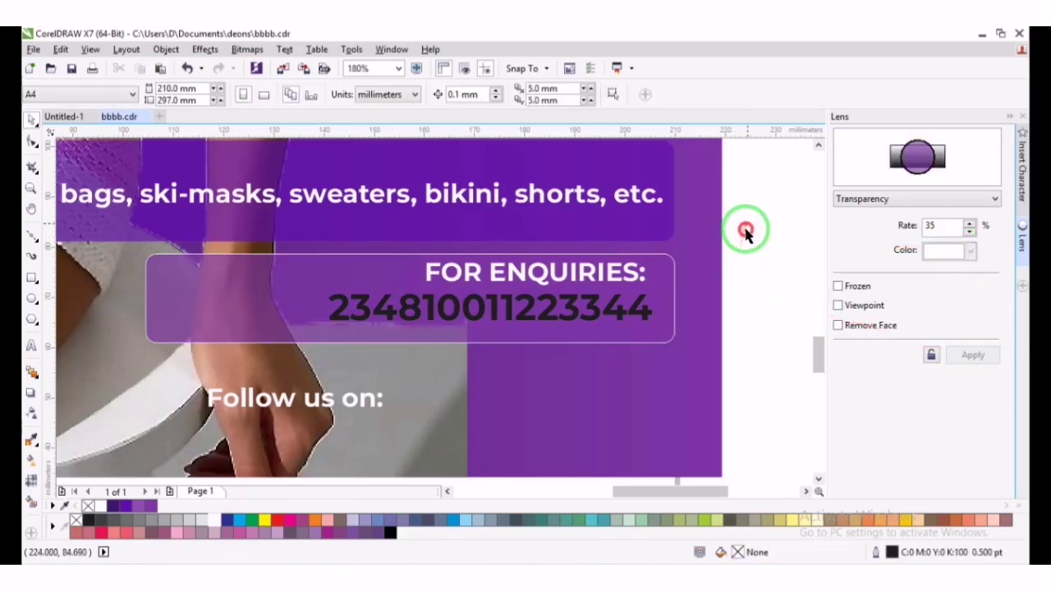
# Fill the phone number text in the enquiries box with the solid black swatch
pyautogui.moveTo(746, 224); pyautogui.dragTo(311, 382)
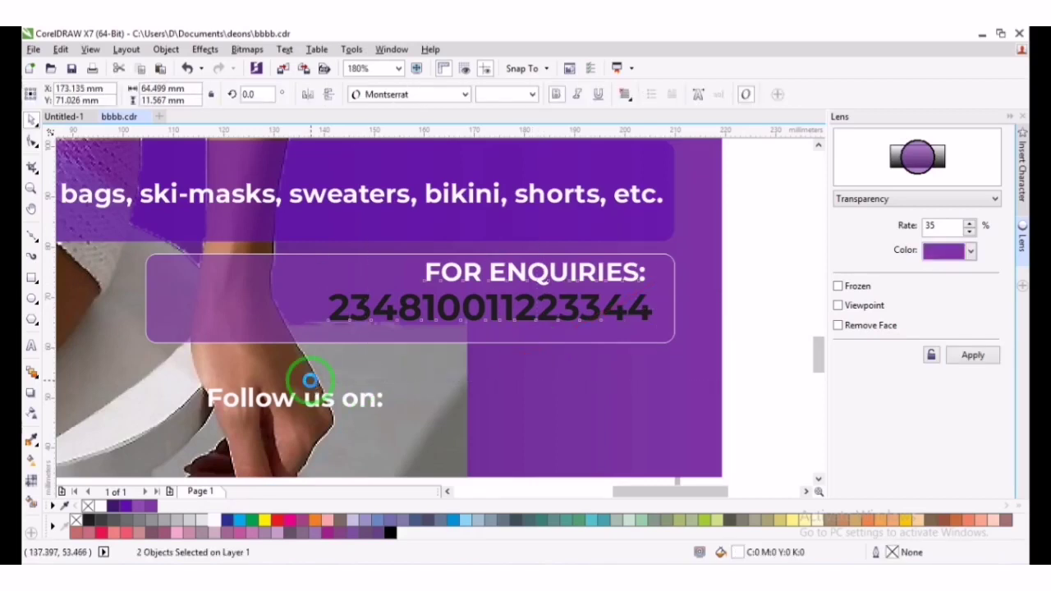
pyautogui.press('F4')
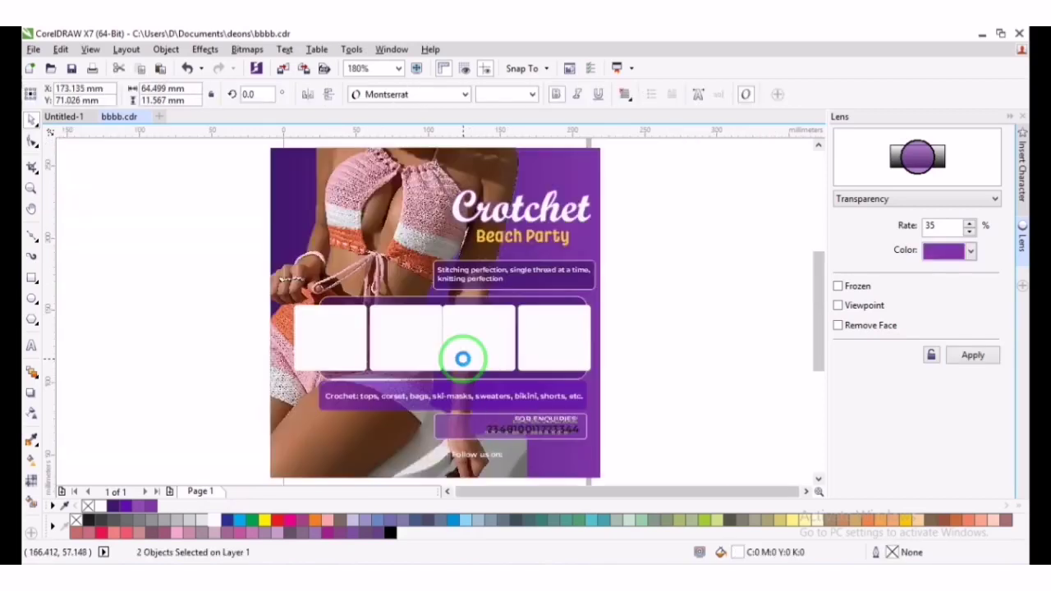
pyautogui.click(676, 369)
pyautogui.click(565, 429)
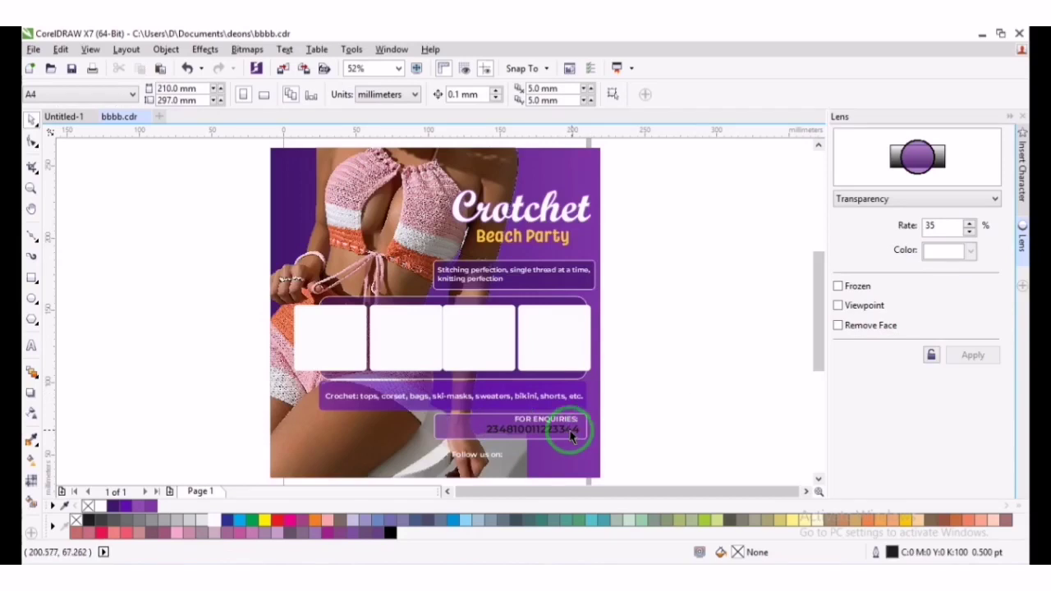
pyautogui.click(389, 534)
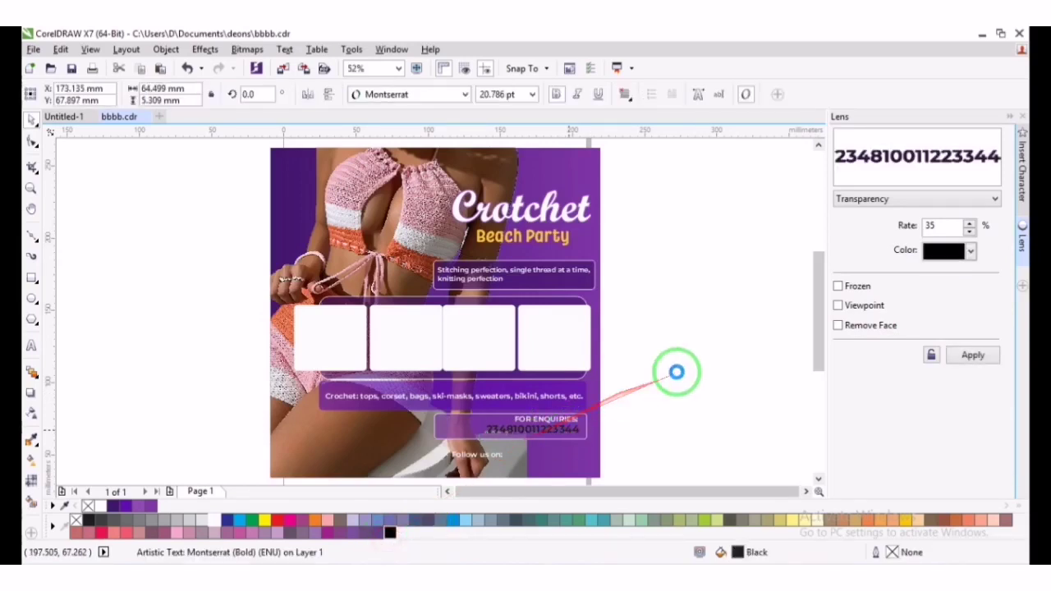
pyautogui.click(649, 396)
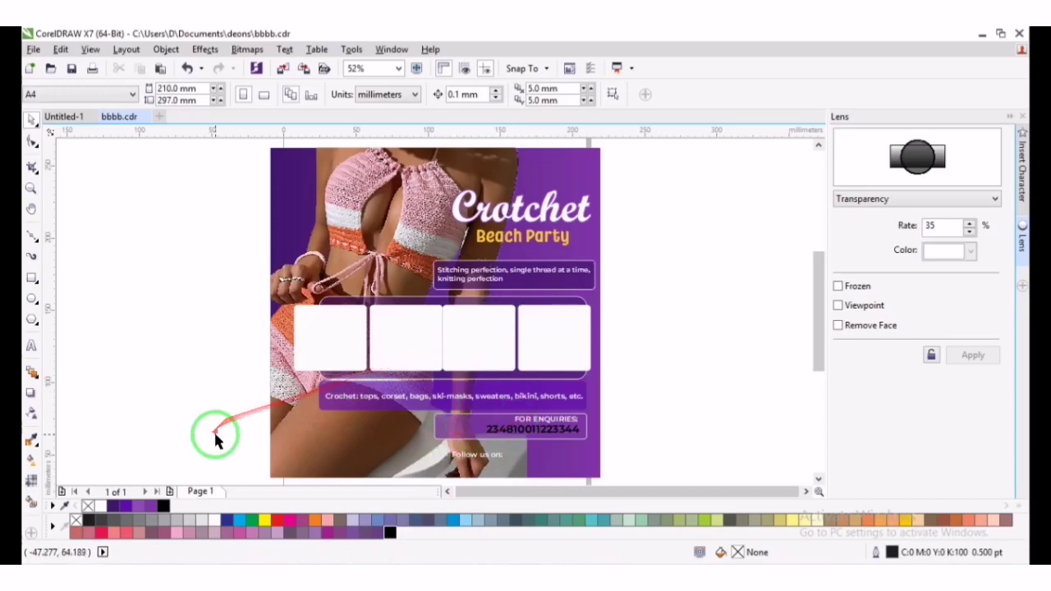
# Switch to File Explorer and bring images 1 and 2 from the BOOK COVER folder onto the workspace beside the flyer
pyautogui.click(135, 573)
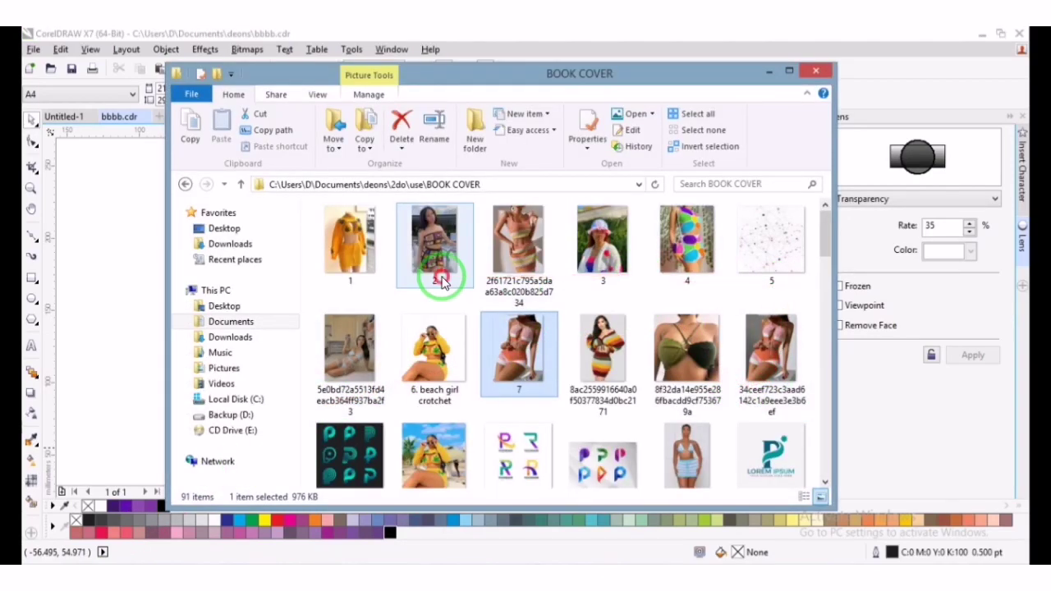
pyautogui.click(433, 276)
pyautogui.keyDown('ctrl'); pyautogui.click(356, 269); pyautogui.keyUp('ctrl')
pyautogui.click(448, 252)
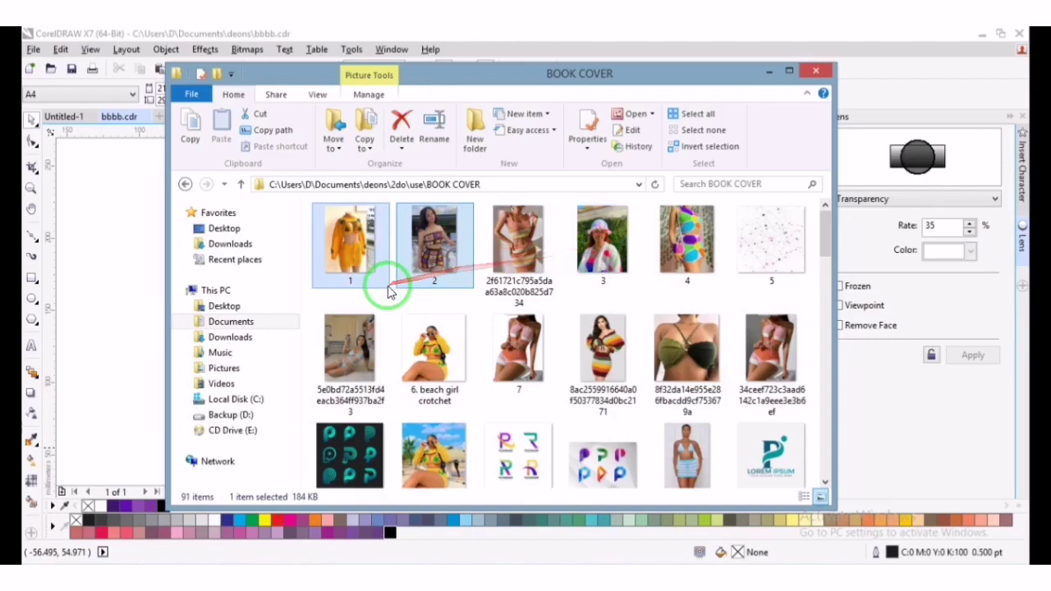
pyautogui.click(359, 298)
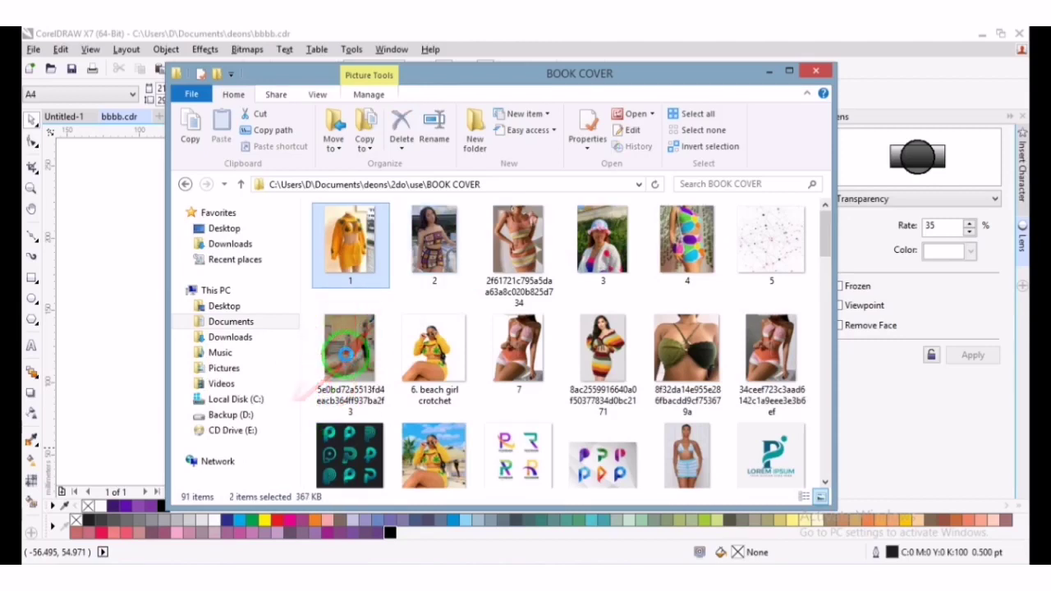
pyautogui.keyDown('ctrl'); pyautogui.click(433, 255); pyautogui.keyUp('ctrl')
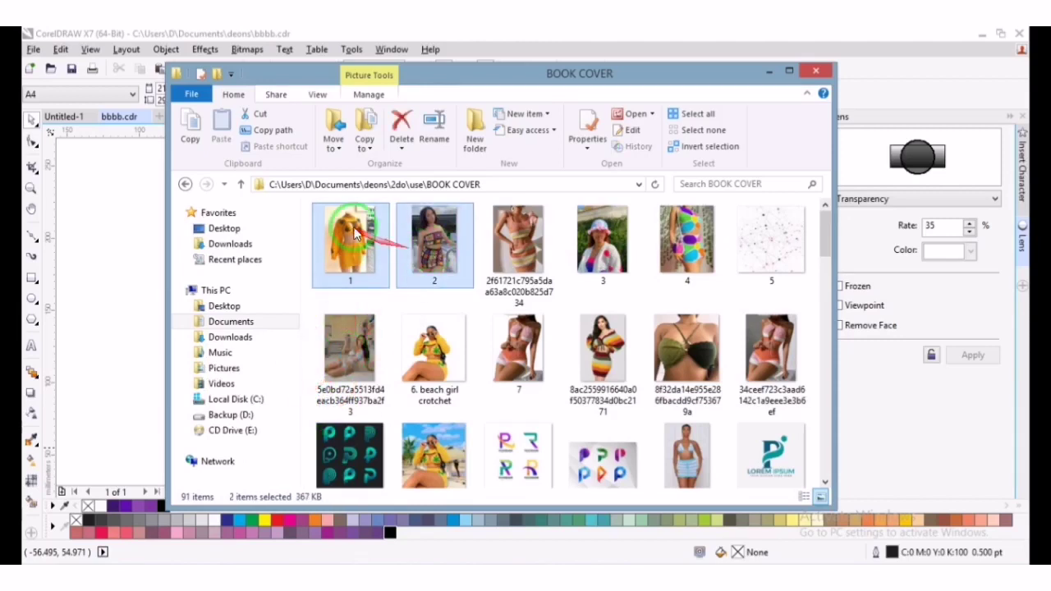
pyautogui.moveTo(362, 253); pyautogui.dragTo(124, 307)
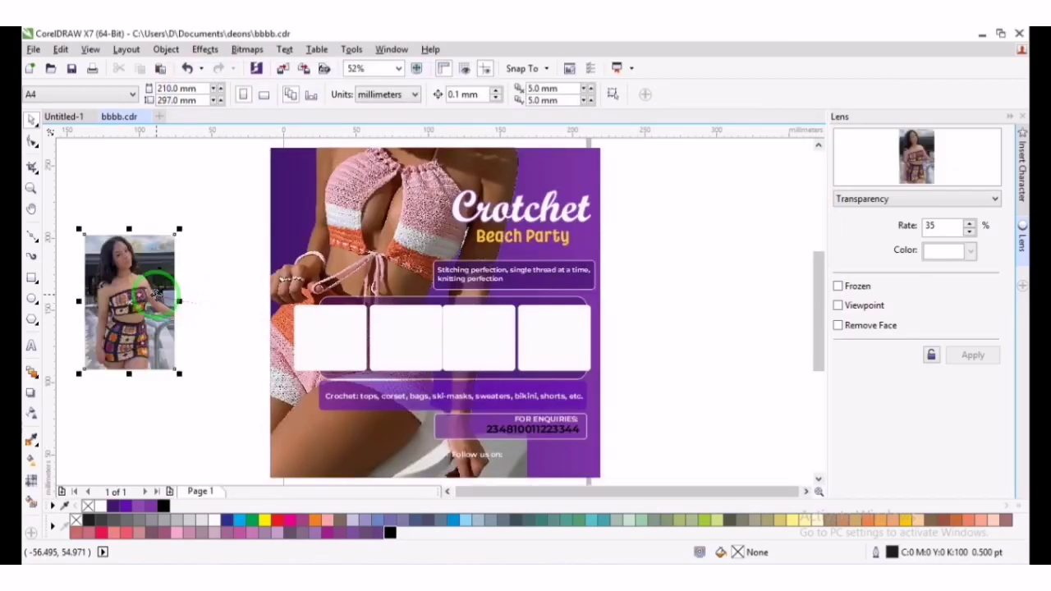
# Move the patchwork outfit photo aside and PowerClip the yellow crochet outfit photo inside the first white box
pyautogui.moveTo(128, 302); pyautogui.dragTo(206, 228)
pyautogui.click(140, 306)
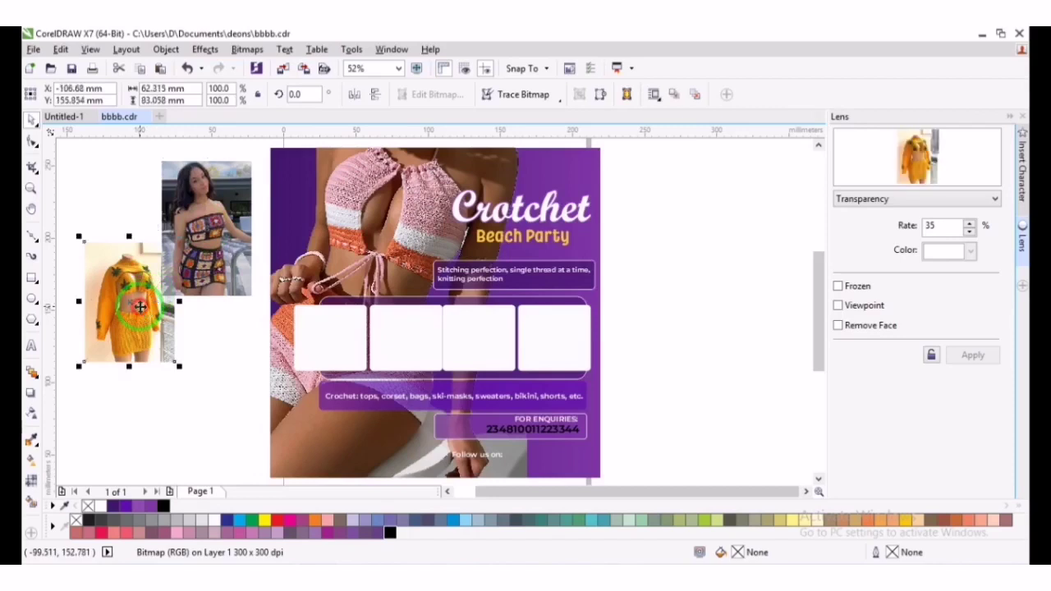
pyautogui.rightClick(141, 306)
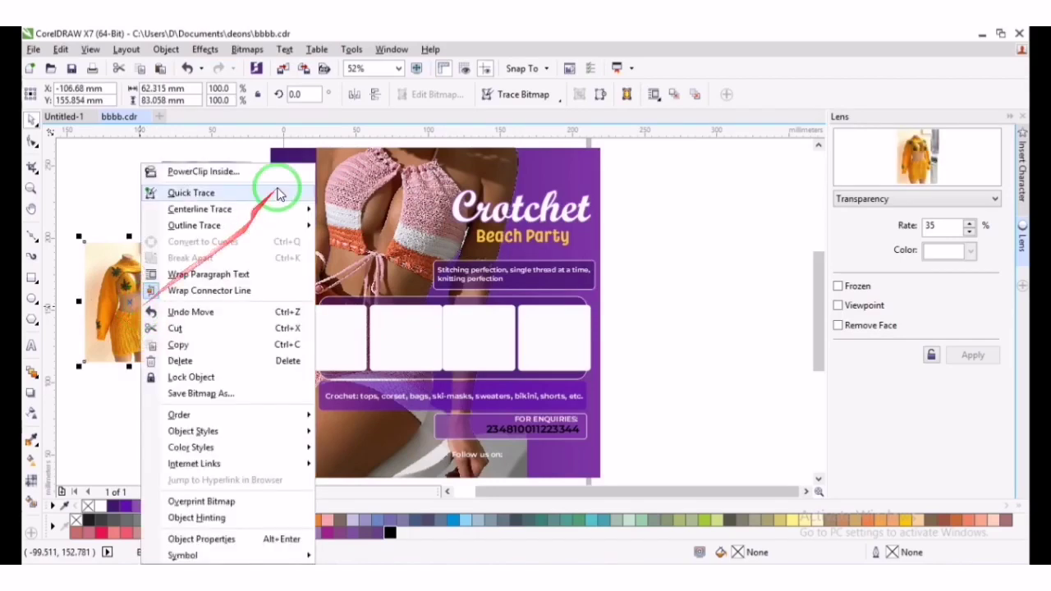
pyautogui.click(253, 171)
pyautogui.click(320, 304)
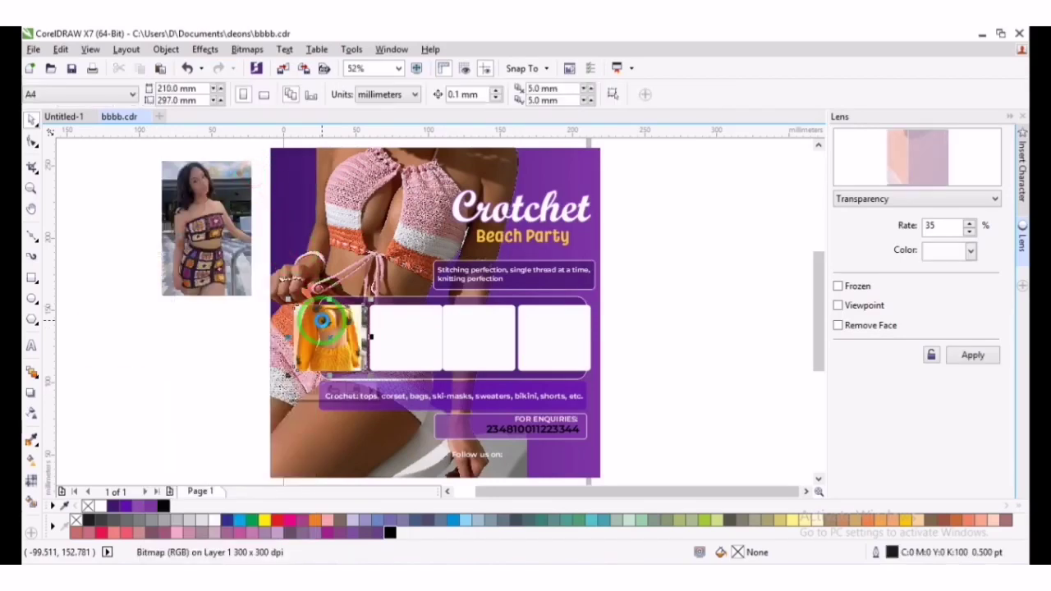
# PowerClip the patchwork crochet outfit photo inside the second white box of the photo row
pyautogui.click(204, 271)
pyautogui.rightClick(204, 274)
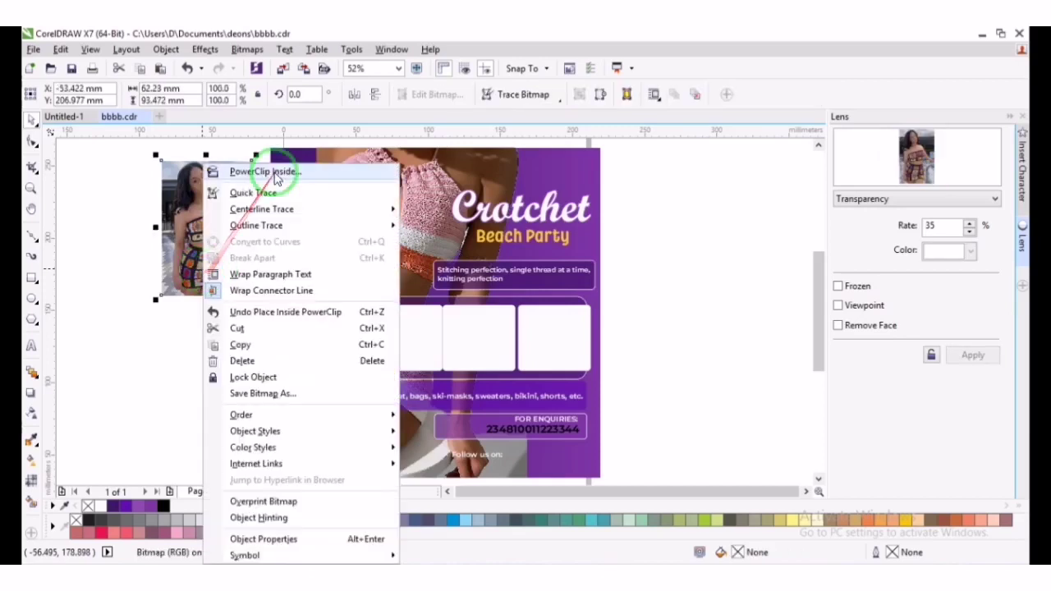
pyautogui.click(272, 169)
pyautogui.click(395, 332)
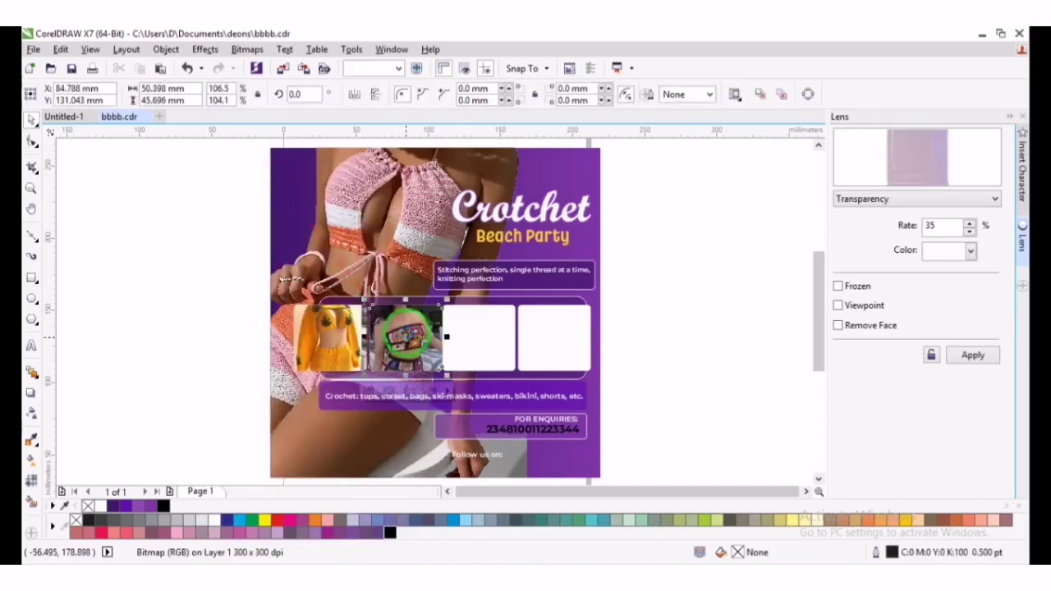
# Give the first two photo boxes, holding the yellow and patchwork outfits, a white hairline outline
pyautogui.click(181, 377)
pyautogui.click(345, 348)
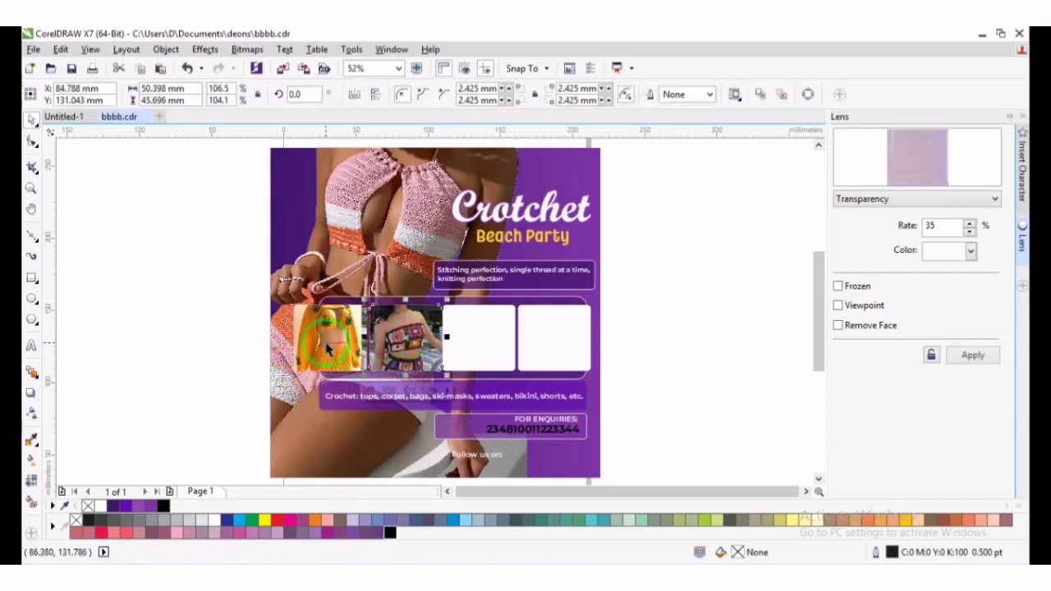
pyautogui.keyDown('shift'); pyautogui.click(294, 428); pyautogui.keyUp('shift')
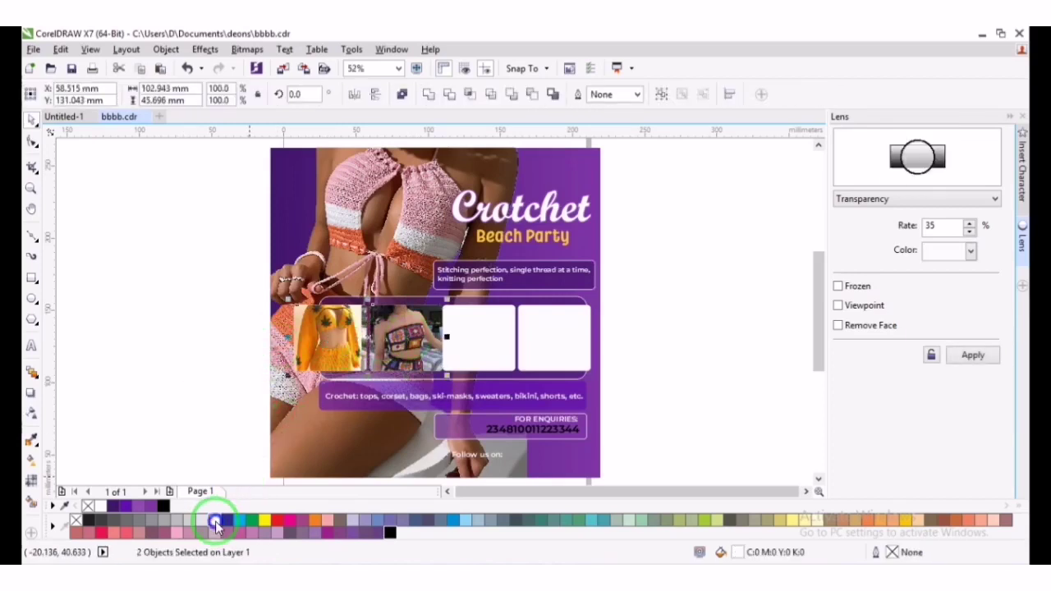
pyautogui.click(199, 345)
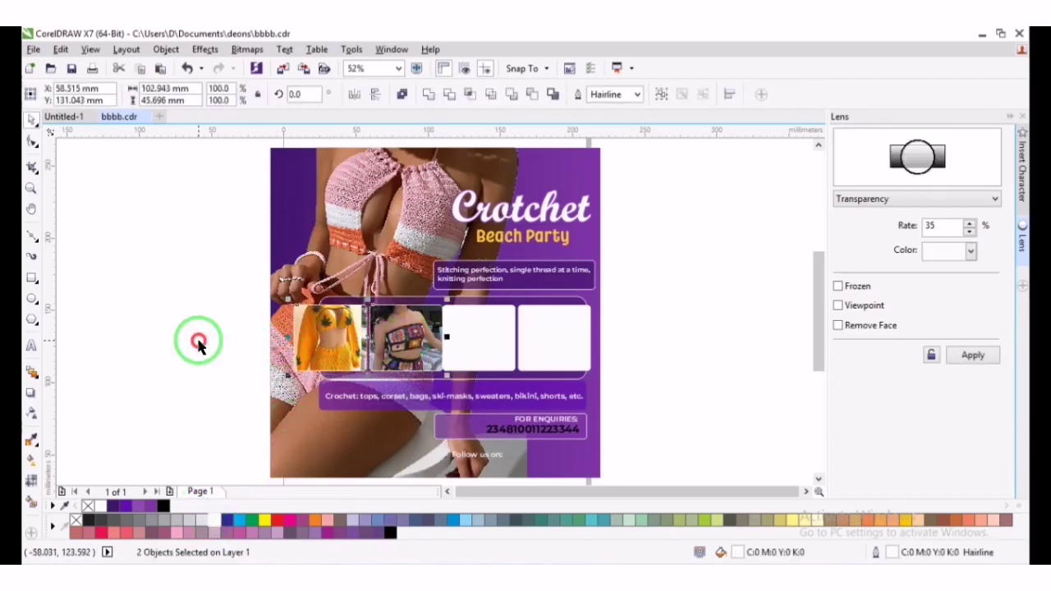
# Shift the two empty white boxes of the photo row together slightly to the right
pyautogui.click(506, 348)
pyautogui.keyDown('shift'); pyautogui.click(542, 337); pyautogui.keyUp('shift')
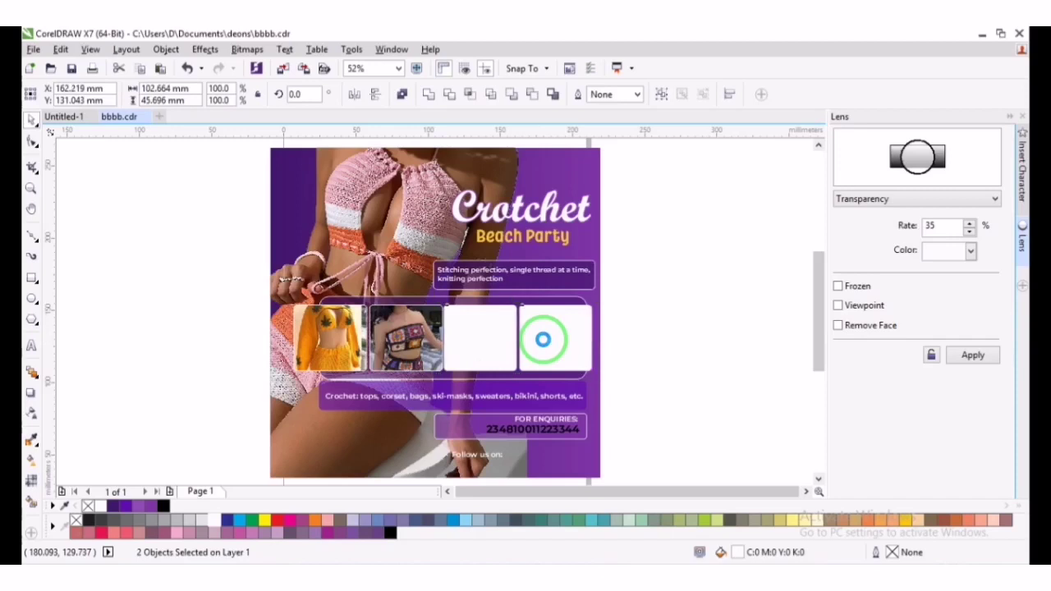
pyautogui.click(190, 375)
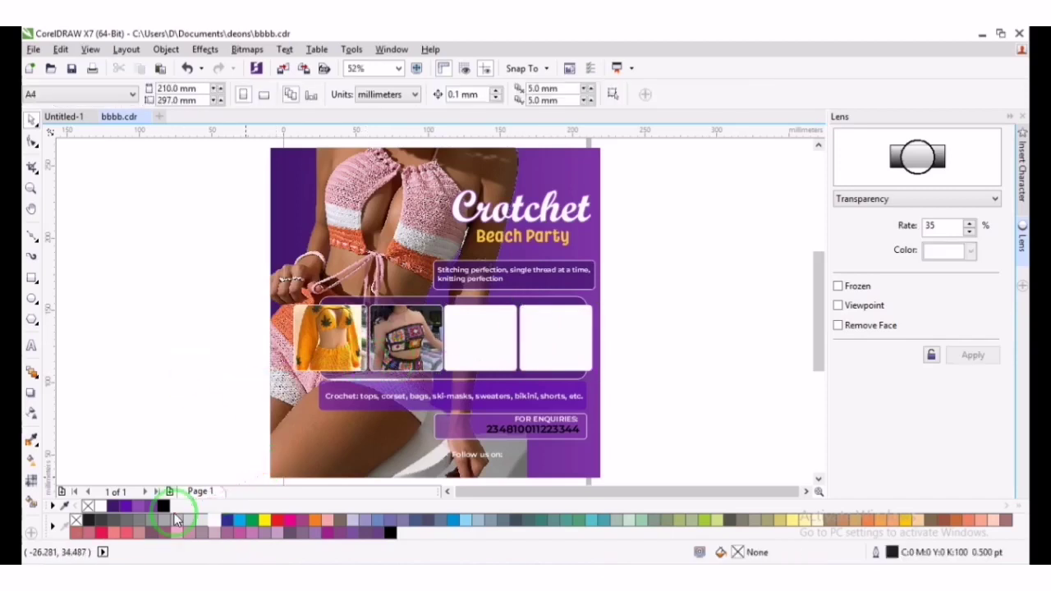
# Switch to File Explorer and bring images 3 and 4 from the BOOK COVER folder onto the workspace beside the flyer
pyautogui.click(95, 576)
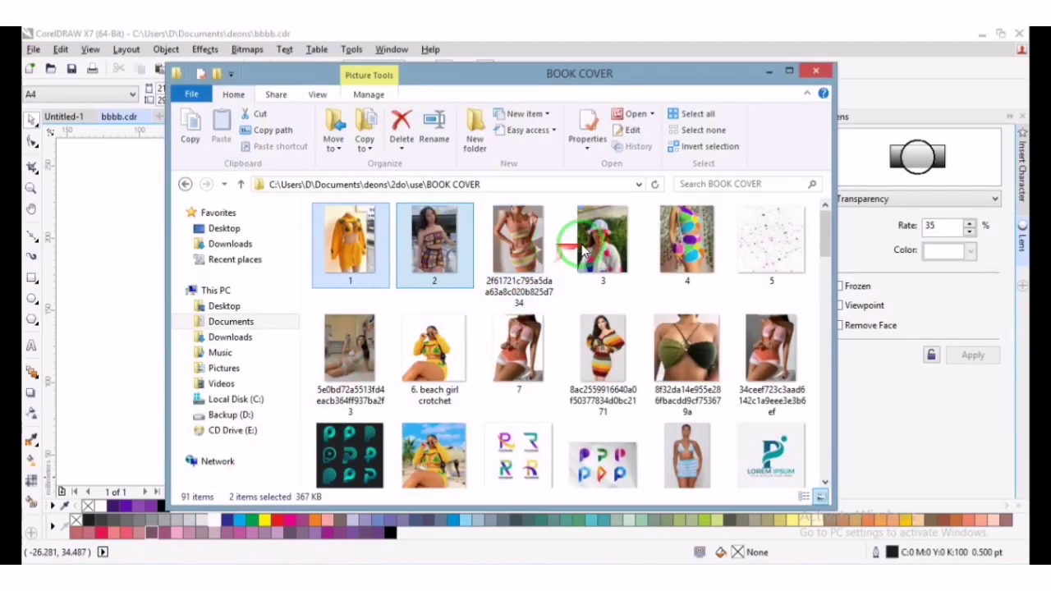
pyautogui.click(638, 257)
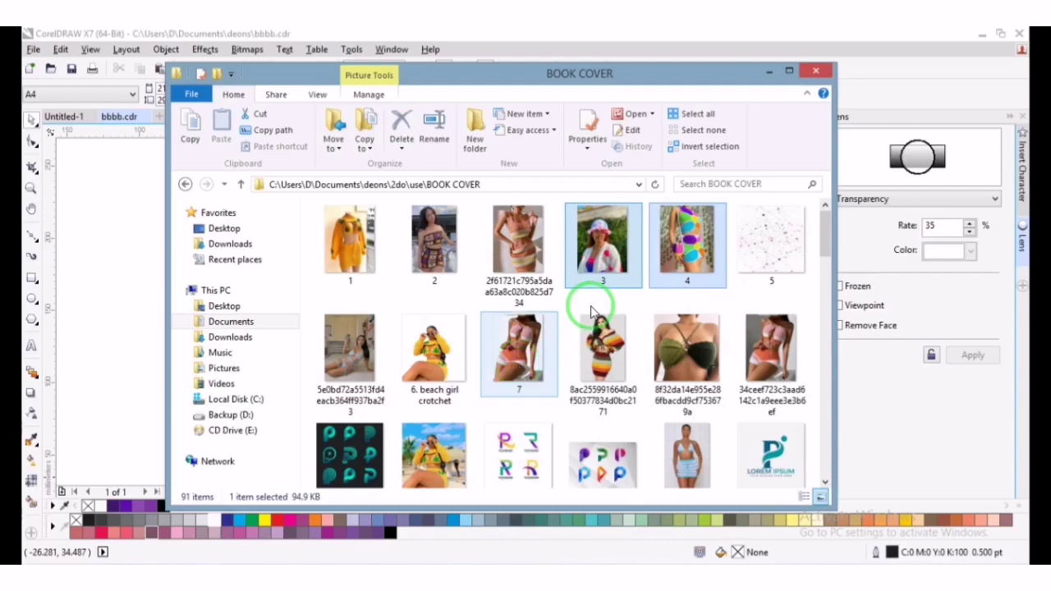
pyautogui.keyDown('ctrl'); pyautogui.click(687, 243); pyautogui.keyUp('ctrl')
pyautogui.moveTo(583, 253); pyautogui.dragTo(129, 333)
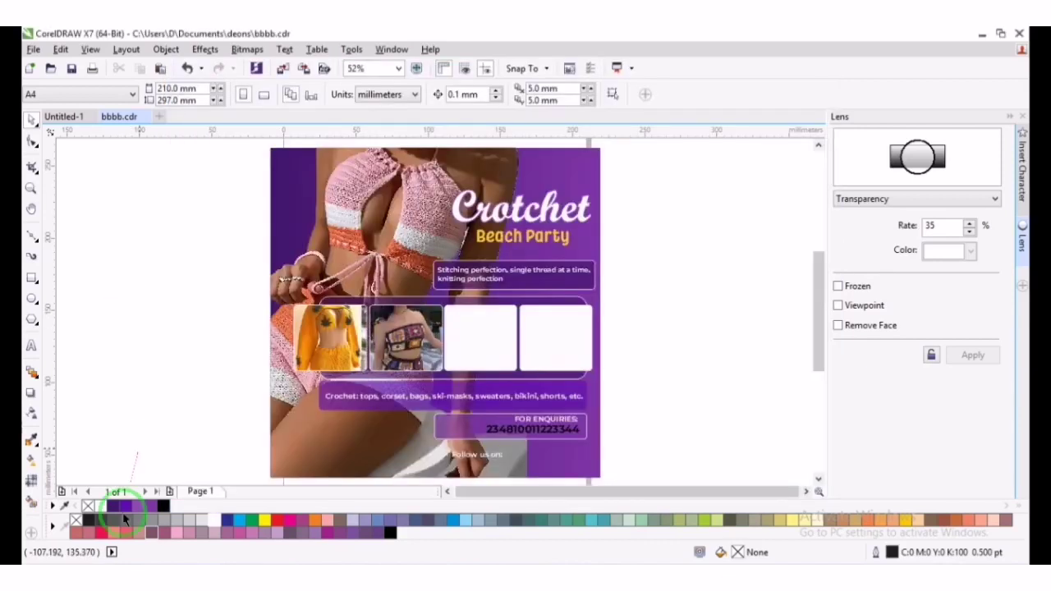
pyautogui.click(81, 575)
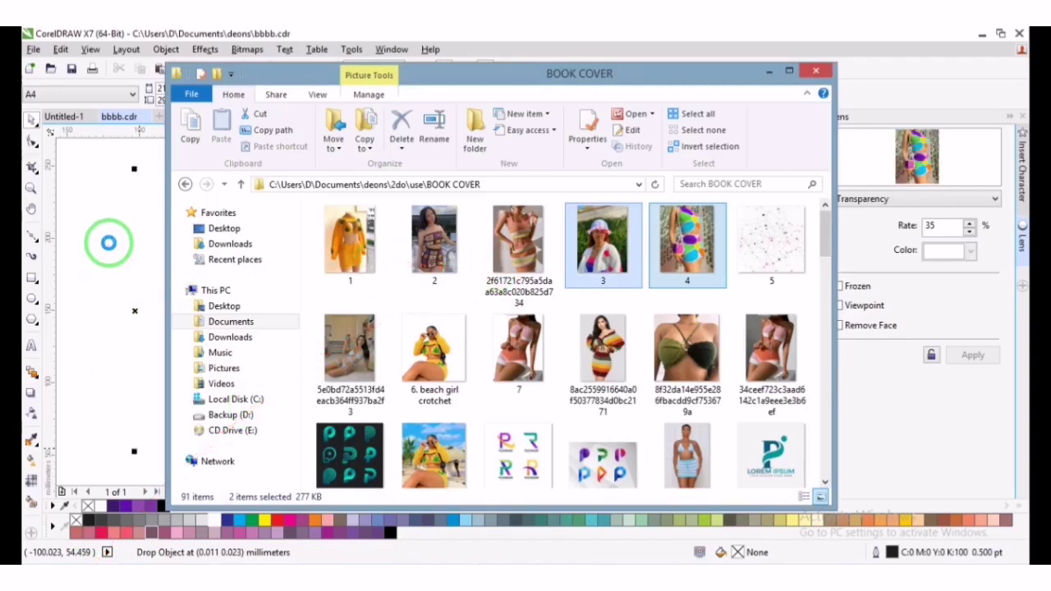
pyautogui.moveTo(108, 243); pyautogui.dragTo(98, 170)
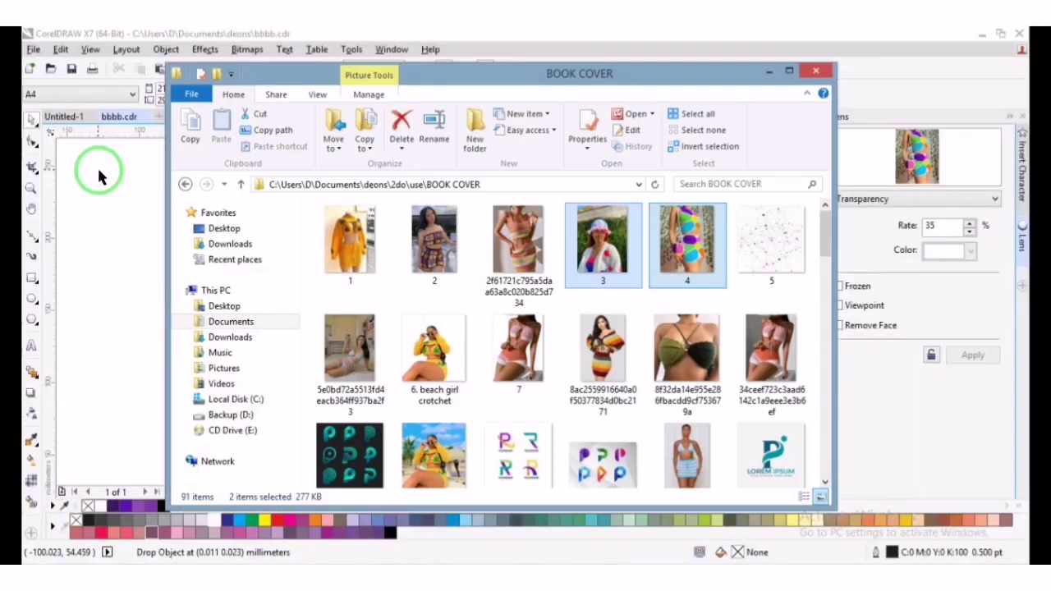
pyautogui.click(102, 176)
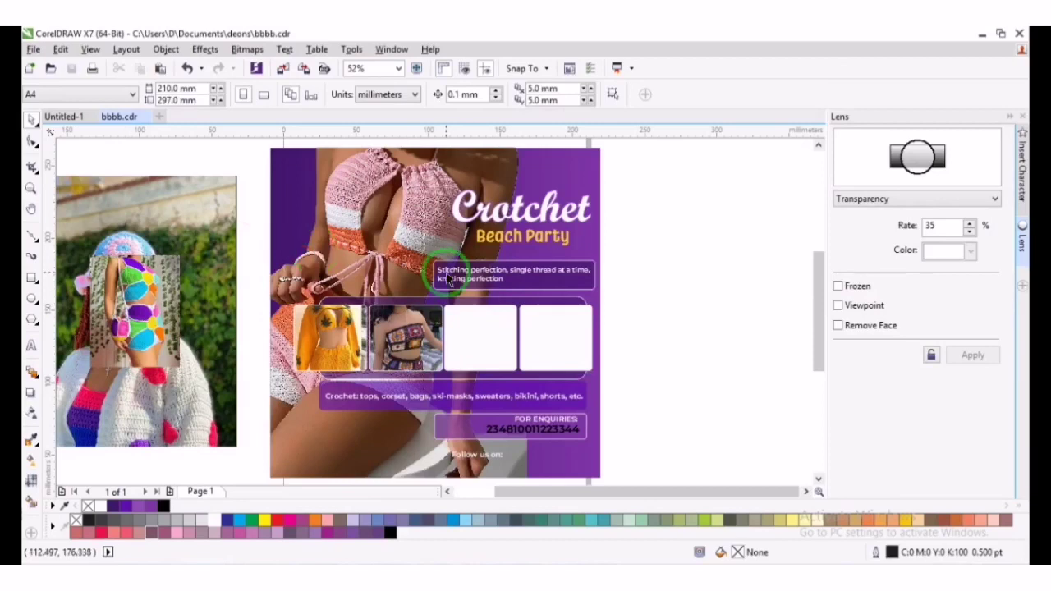
pyautogui.click(130, 317)
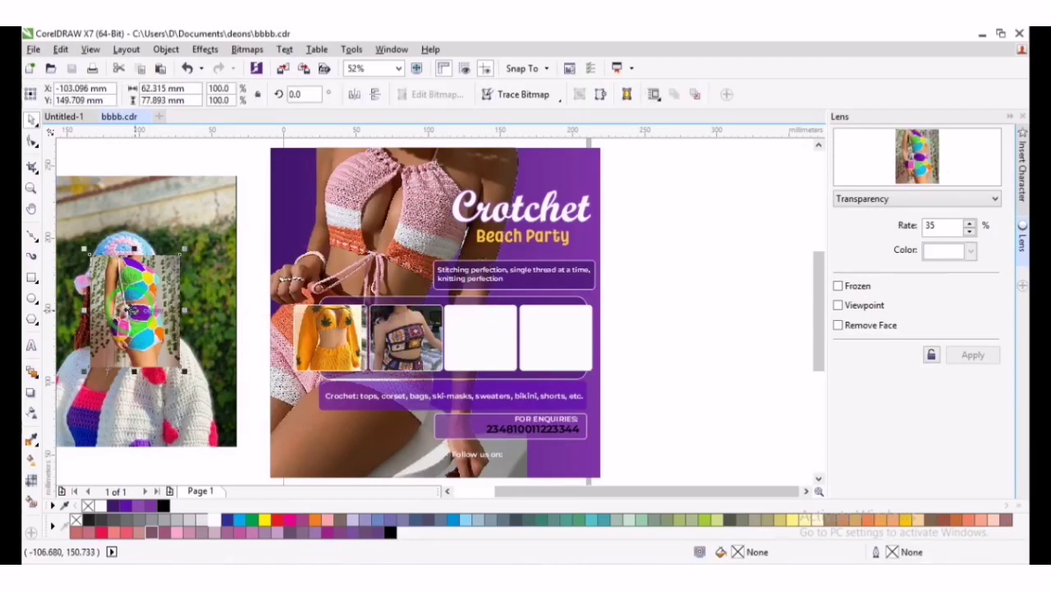
pyautogui.rightClick(130, 316)
pyautogui.click(215, 170)
pyautogui.click(511, 329)
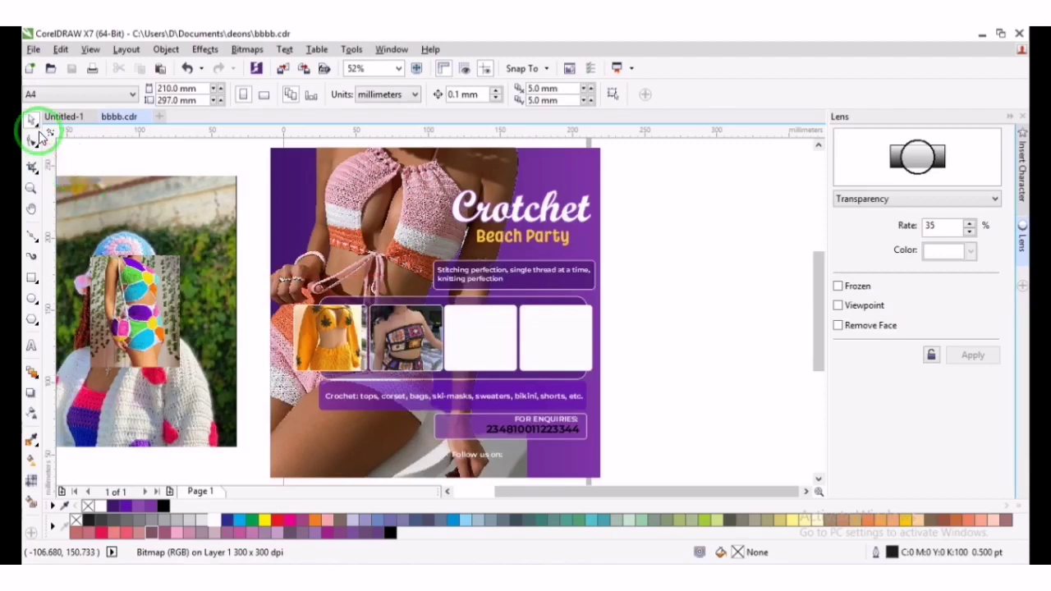
# Mirror the multicoloured crochet dress photo horizontally and PowerClip it inside the fourth white box
pyautogui.click(164, 284)
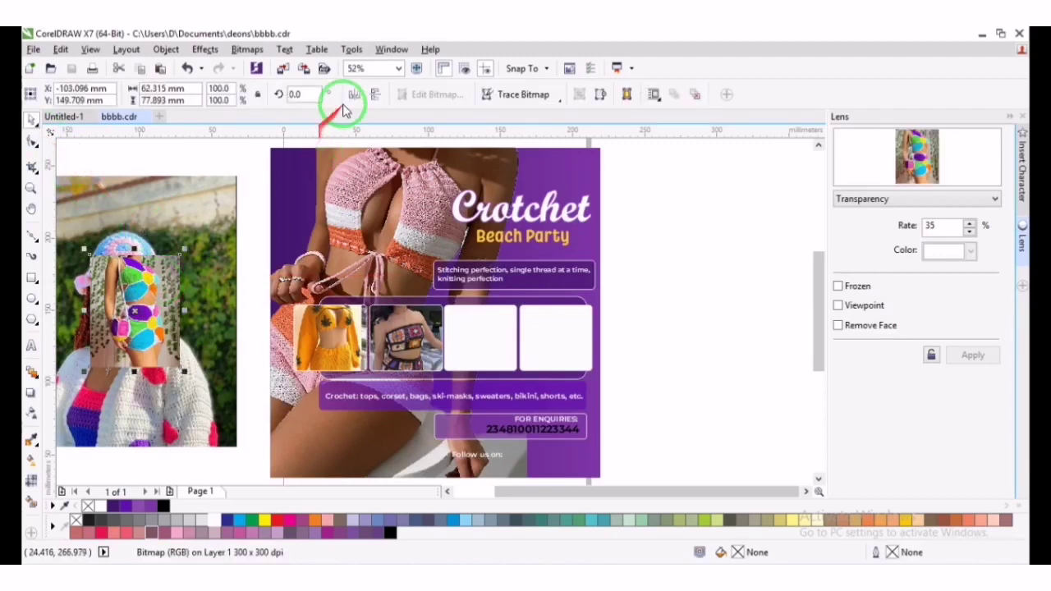
pyautogui.click(355, 95)
pyautogui.rightClick(142, 299)
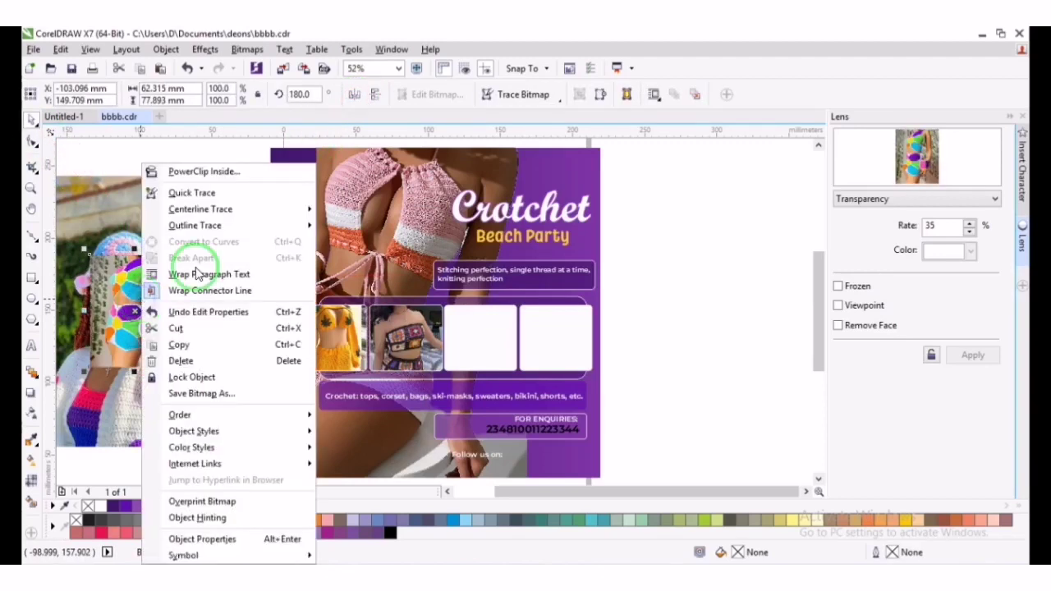
pyautogui.click(246, 169)
pyautogui.click(561, 336)
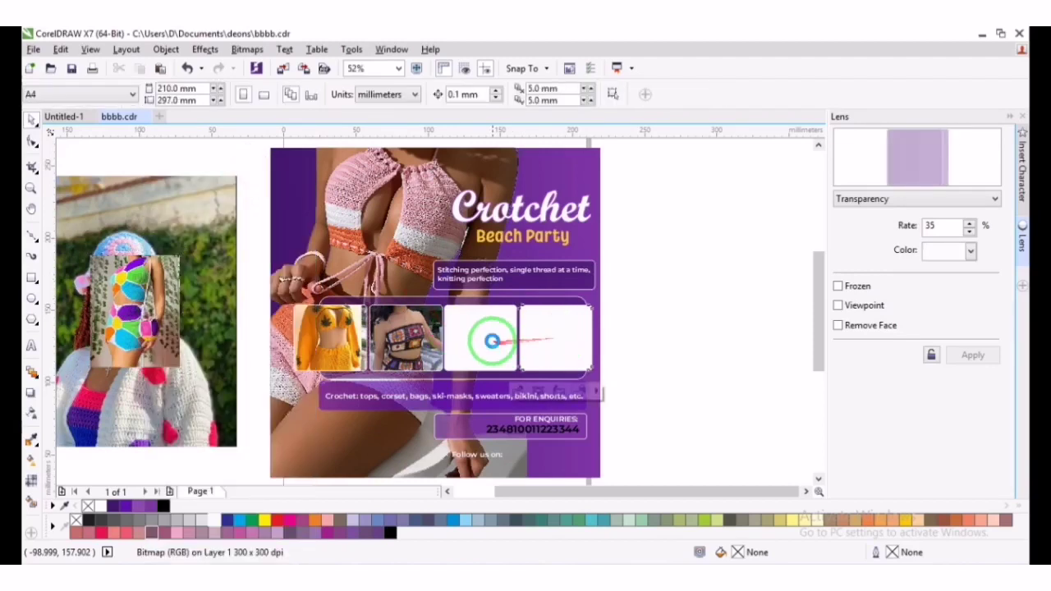
pyautogui.click(176, 385)
pyautogui.rightClick(168, 383)
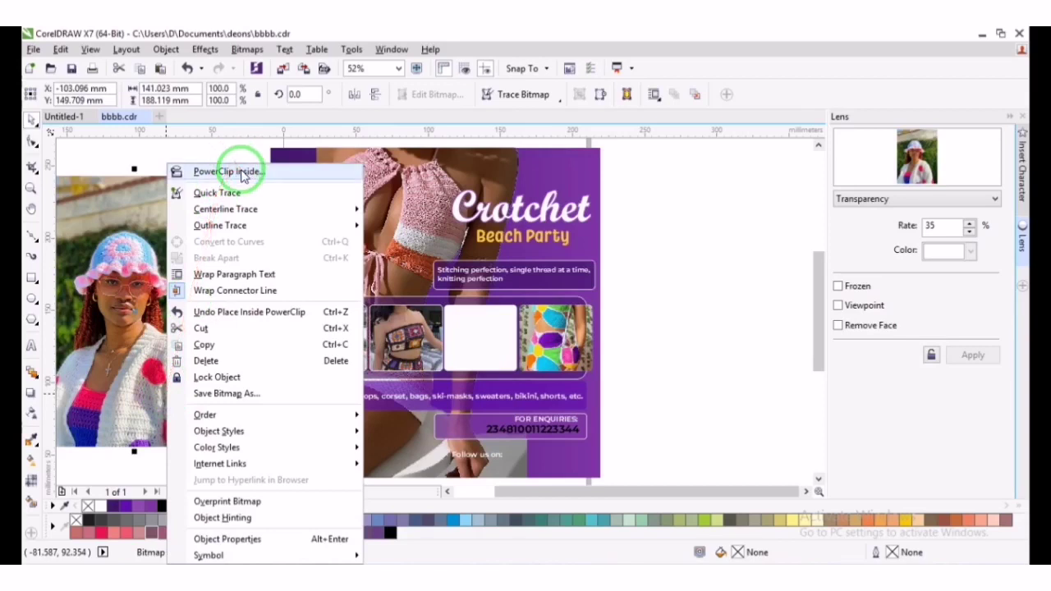
pyautogui.click(233, 170)
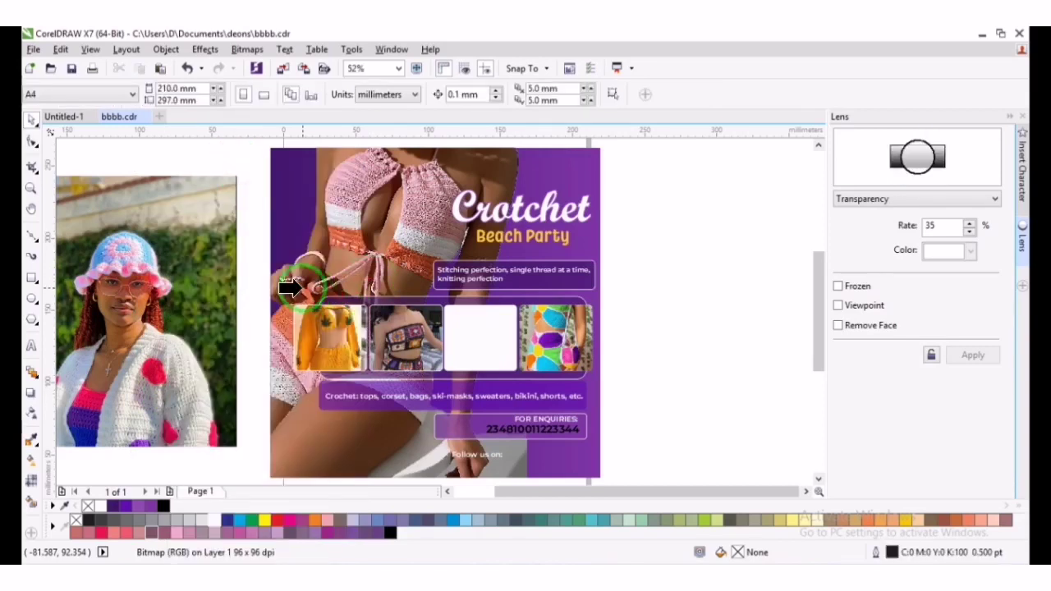
# Scale the crochet hat photo down to about 58% and PowerClip it inside the third white box
pyautogui.click(218, 293)
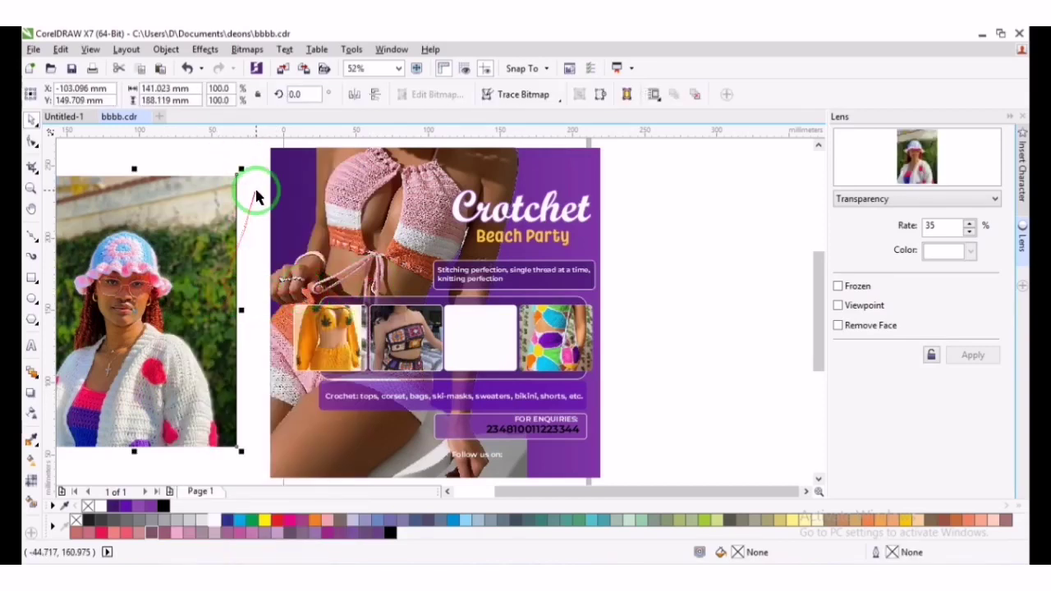
pyautogui.moveTo(241, 171); pyautogui.dragTo(197, 200)
pyautogui.rightClick(142, 295)
pyautogui.click(235, 172)
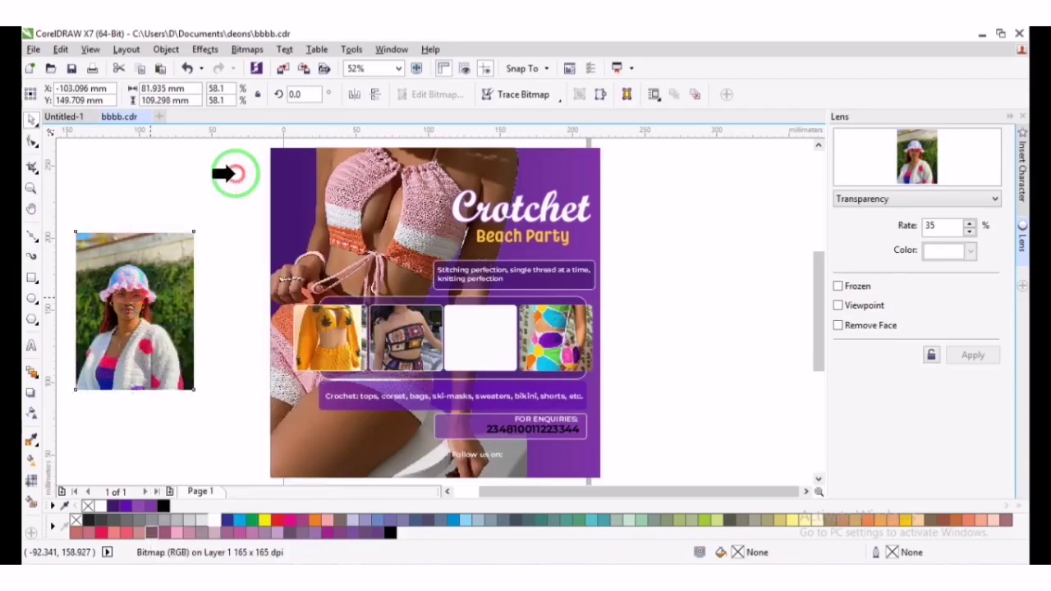
pyautogui.click(481, 328)
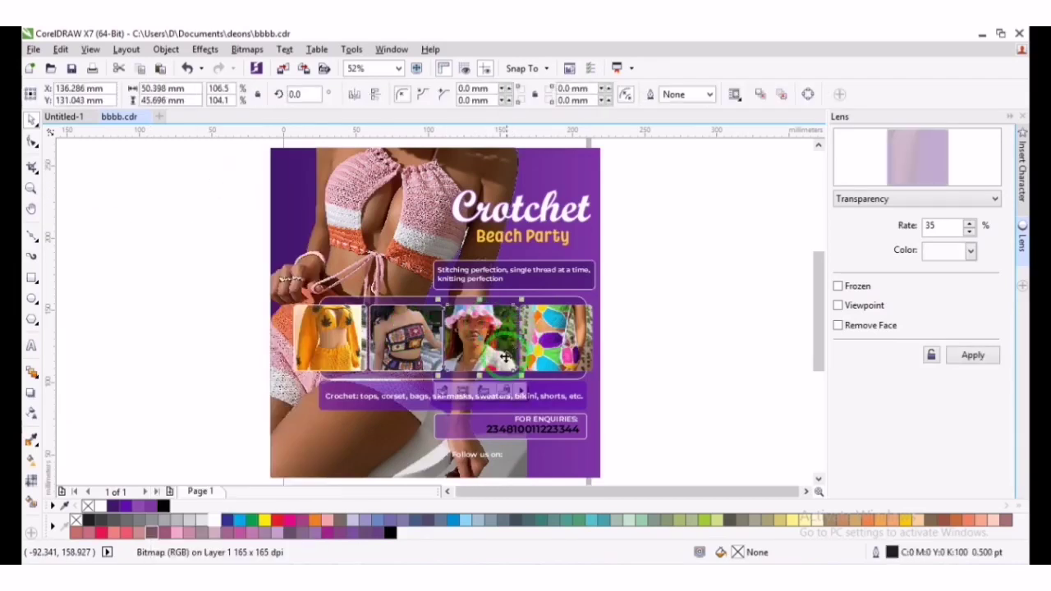
# Edit the third box's PowerClip contents, scaling the crochet hat photo to about 39% so more of the outfit fits the frame
pyautogui.click(445, 390)
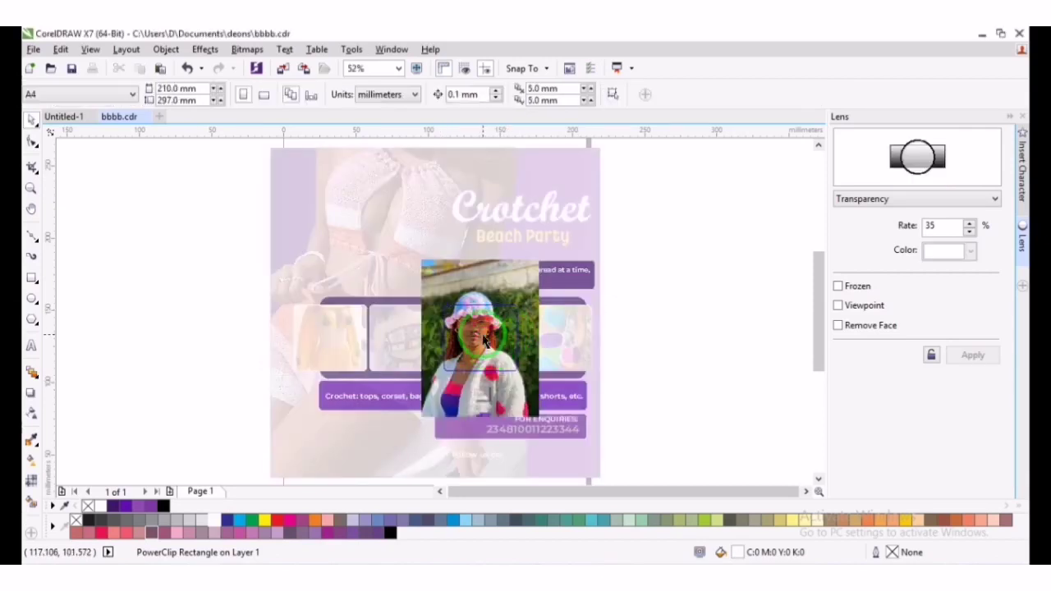
pyautogui.click(484, 341)
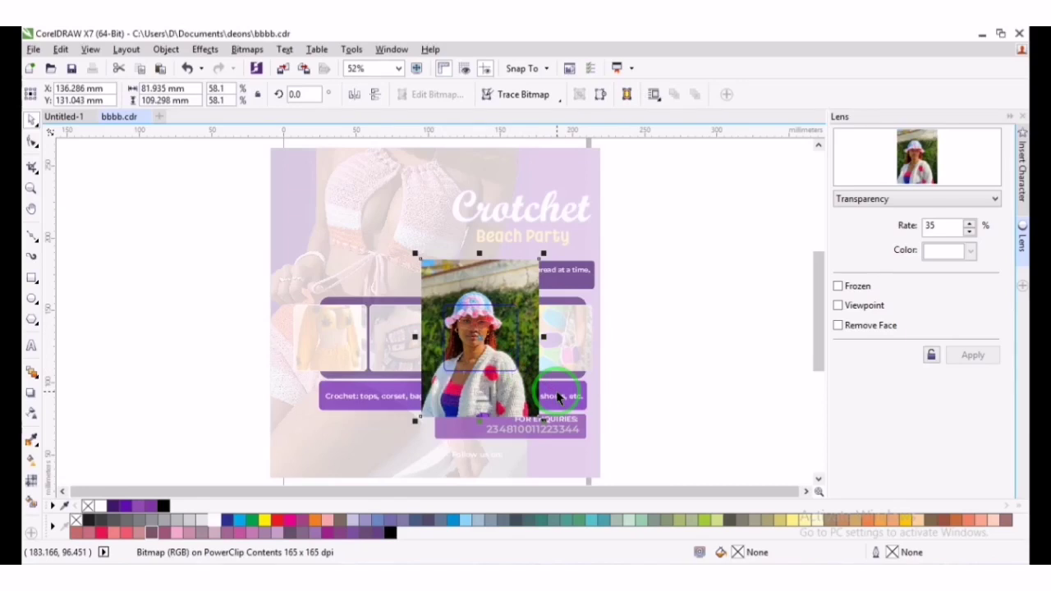
pyautogui.moveTo(544, 419); pyautogui.dragTo(532, 404)
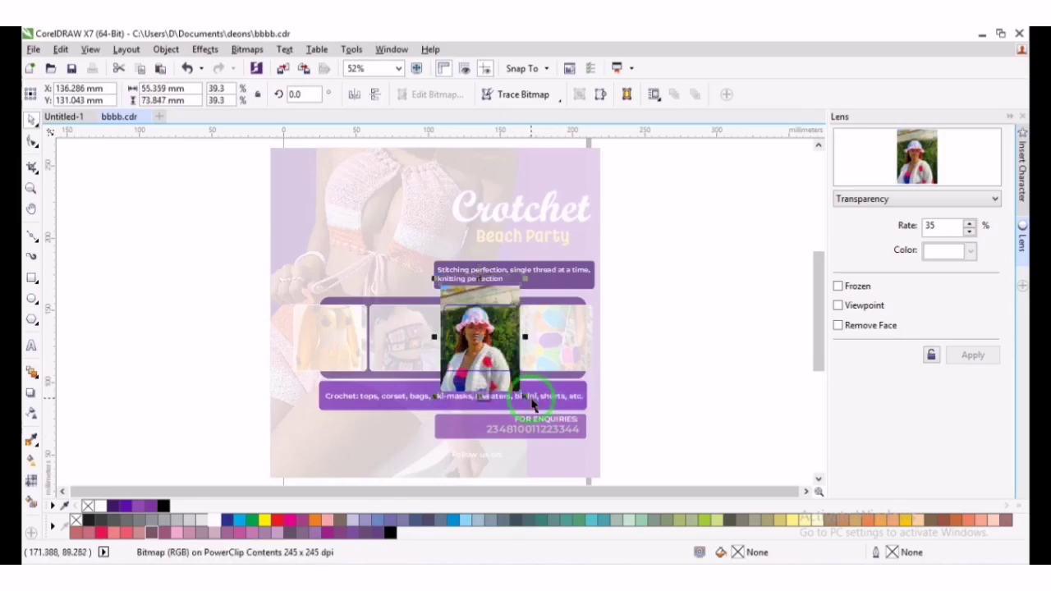
pyautogui.click(481, 394)
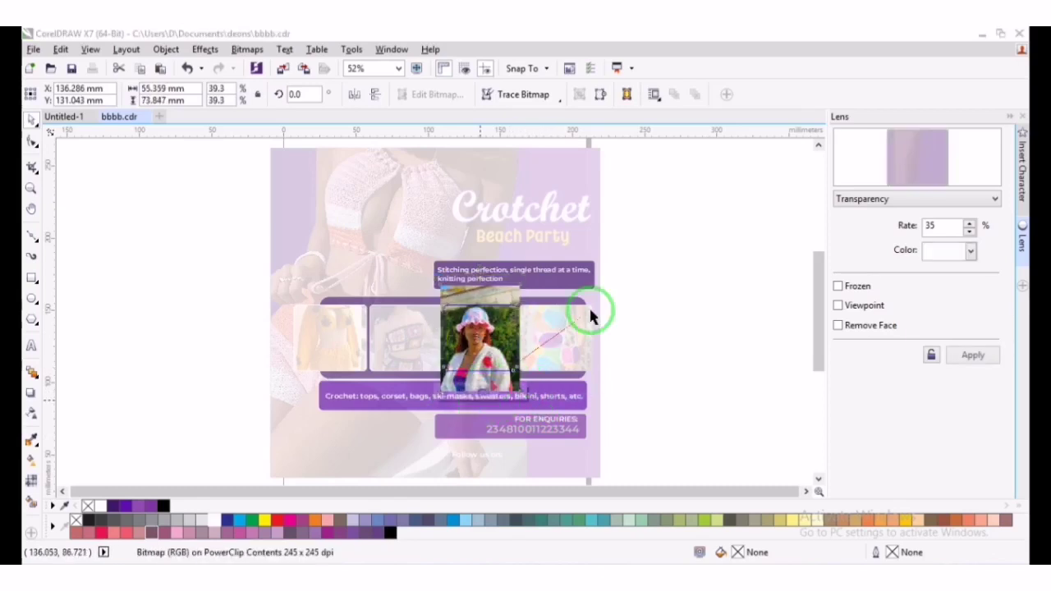
# Edit the second box's PowerClip contents, scaling the patchwork outfit photo to about 92% and raising it to frame the outfit
pyautogui.click(370, 394)
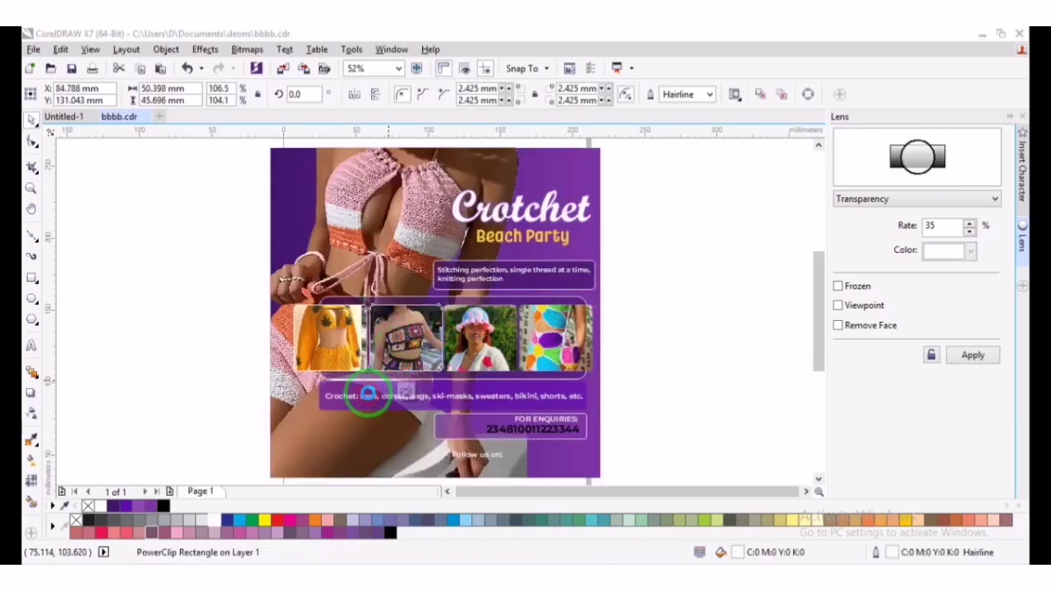
pyautogui.click(419, 348)
pyautogui.click(419, 343)
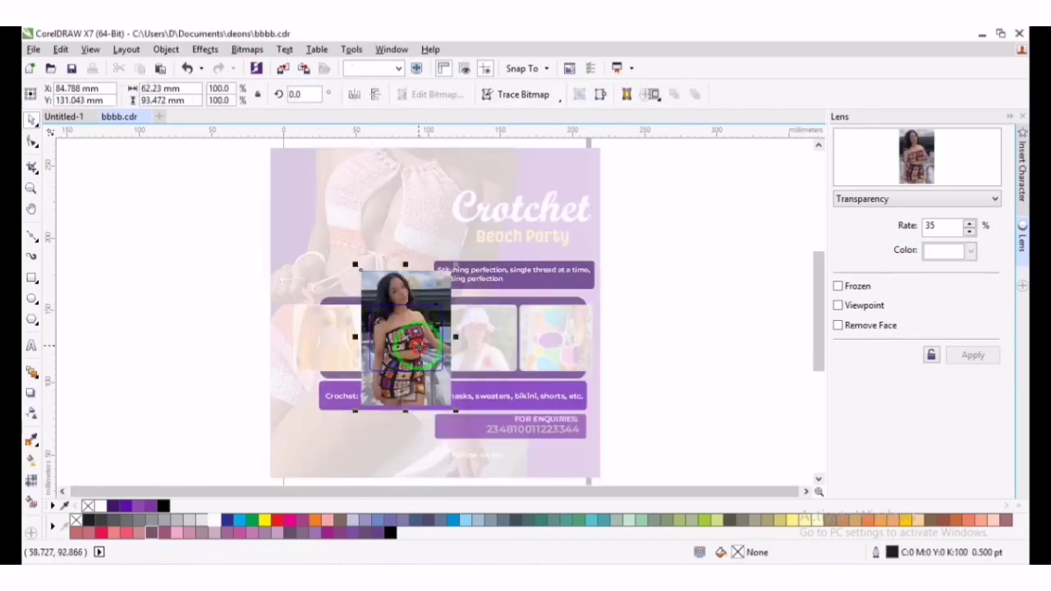
pyautogui.moveTo(418, 338); pyautogui.dragTo(417, 329)
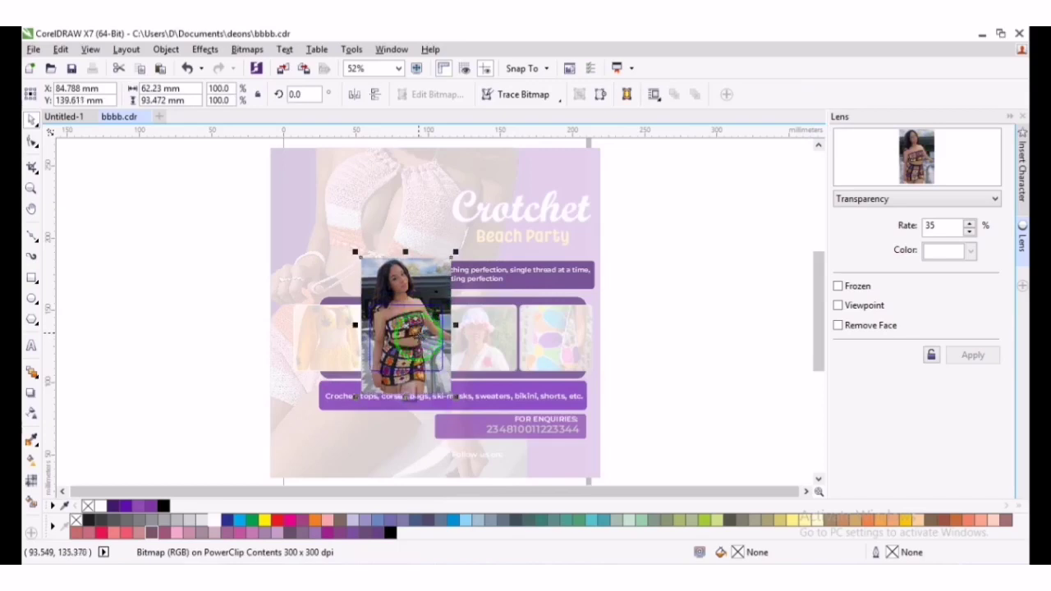
pyautogui.moveTo(455, 395); pyautogui.dragTo(419, 347)
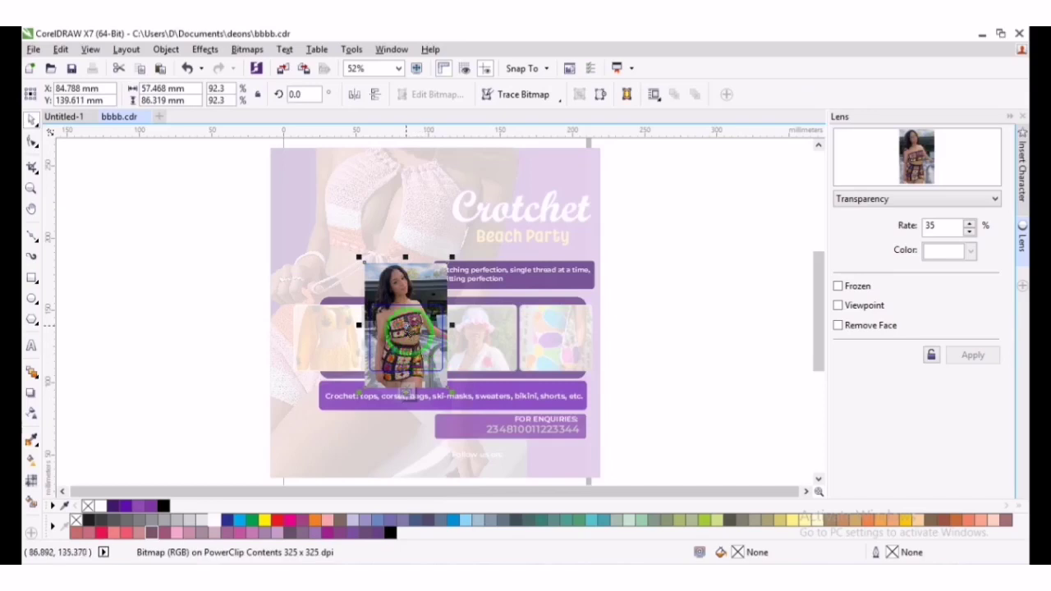
pyautogui.click(409, 325)
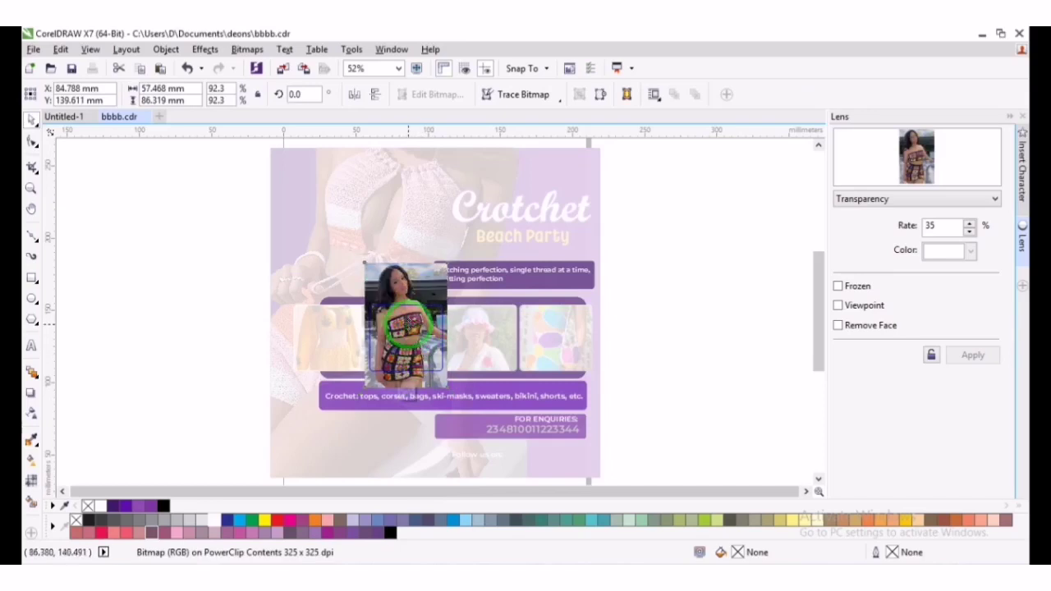
pyautogui.moveTo(406, 320); pyautogui.dragTo(405, 314)
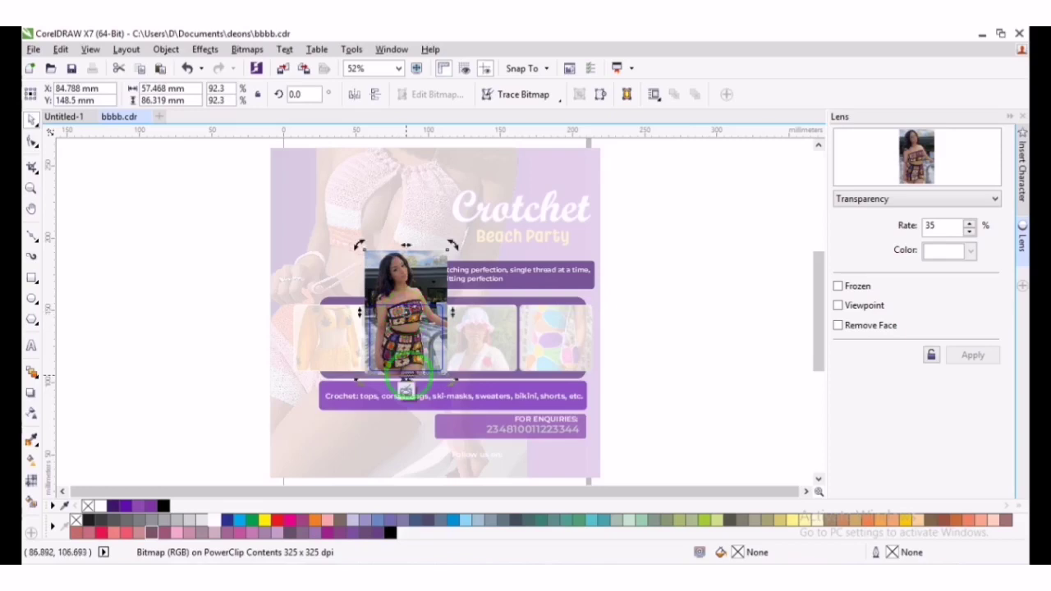
pyautogui.click(405, 391)
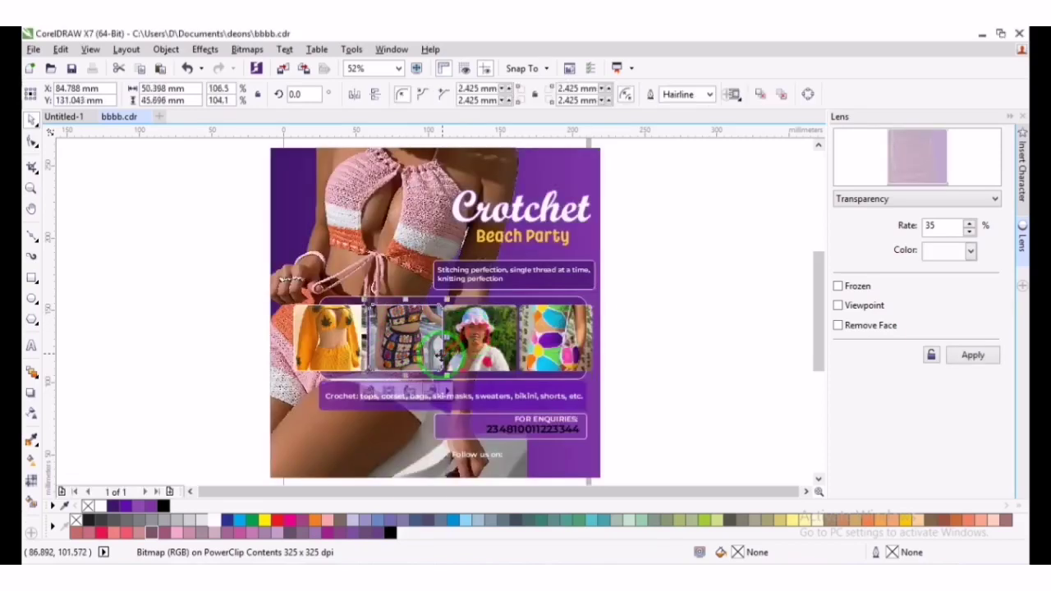
# Extract the yellow outfit photo from the first box and scale it down to about 89.5%
pyautogui.click(337, 348)
pyautogui.click(329, 393)
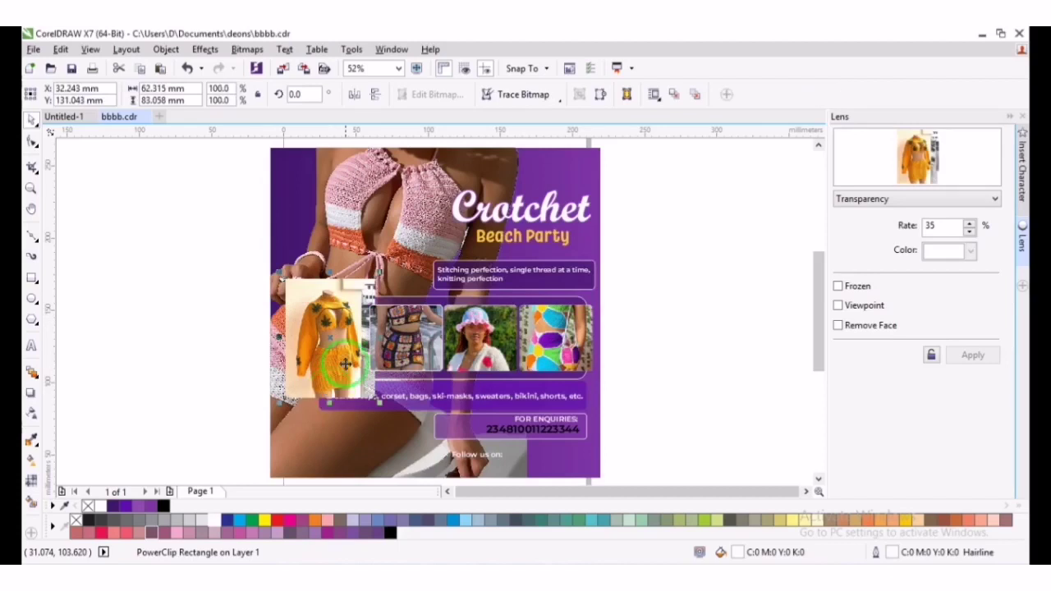
pyautogui.click(349, 364)
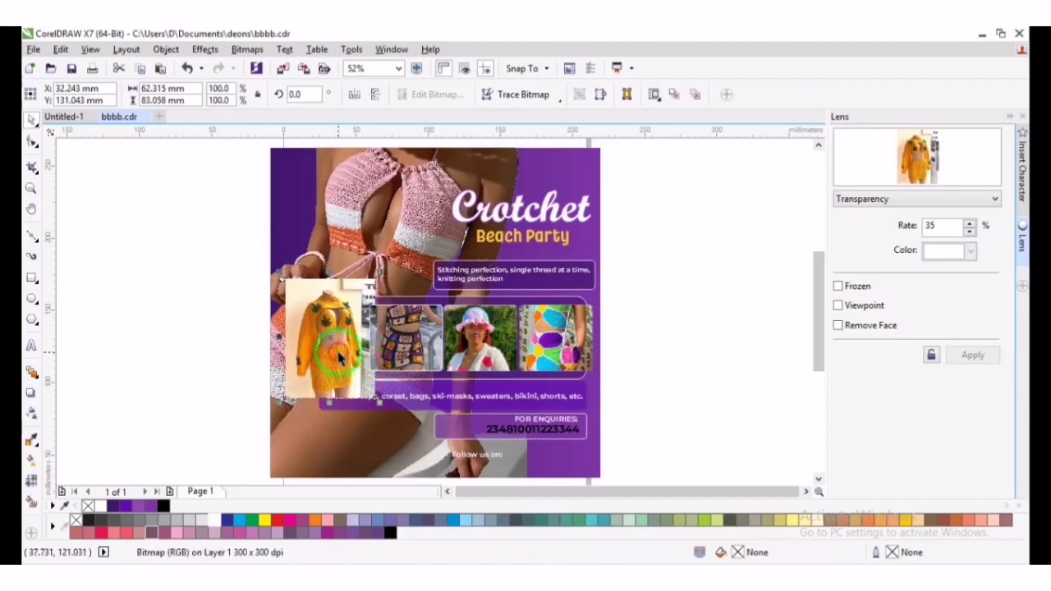
pyautogui.moveTo(339, 355); pyautogui.dragTo(376, 396)
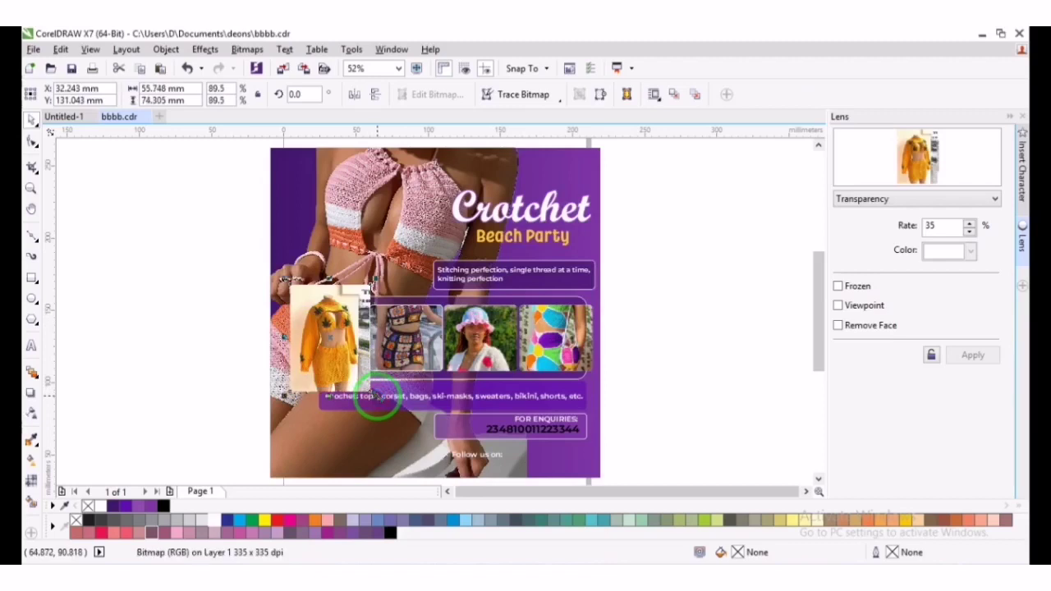
# Move the yellow outfit photo off the flyer and PowerClip it inside the first white box
pyautogui.moveTo(338, 353); pyautogui.dragTo(221, 349)
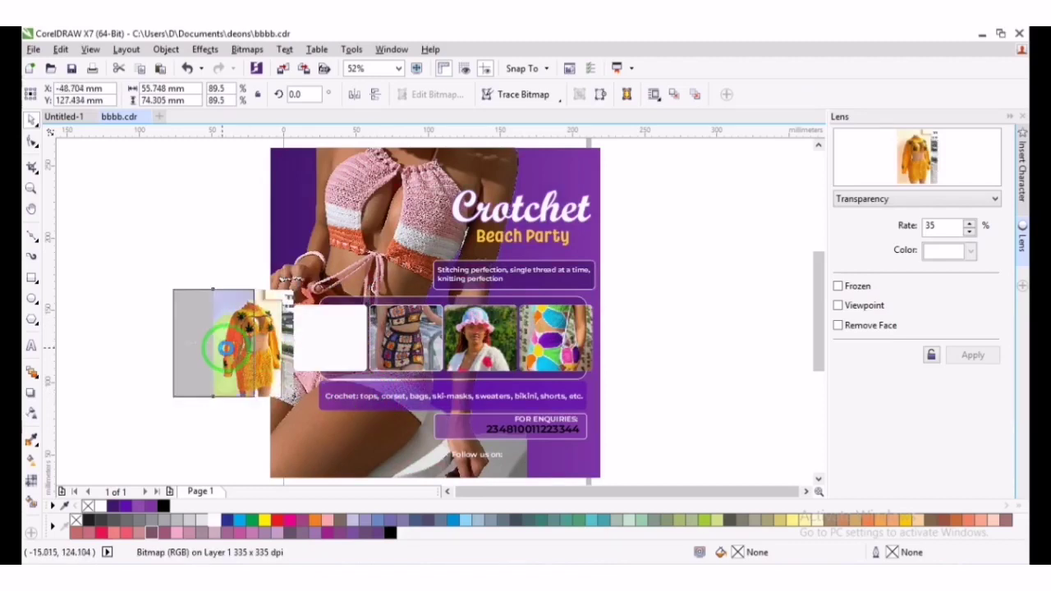
pyautogui.click(340, 335)
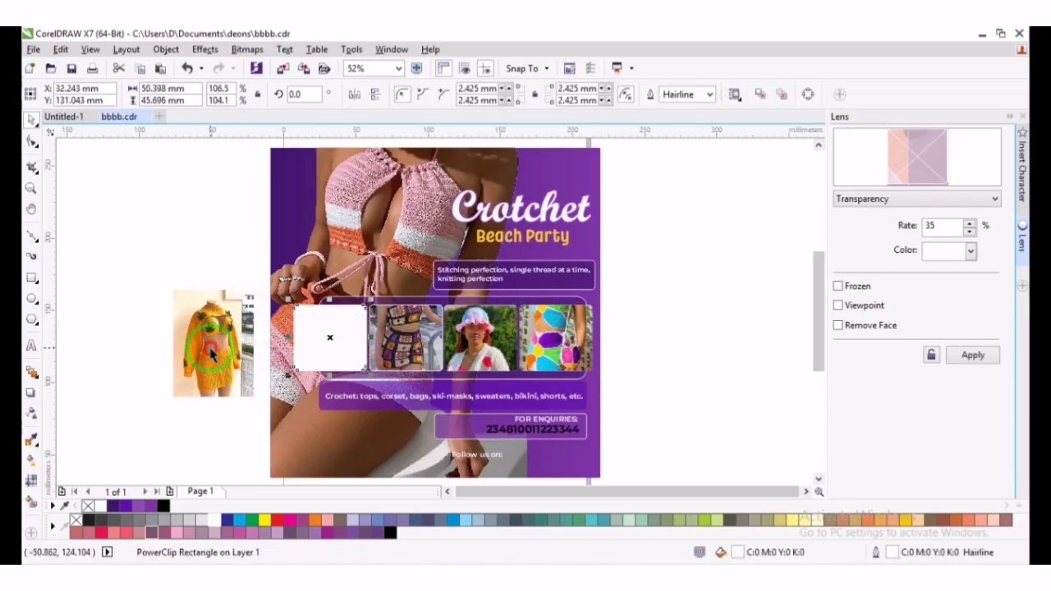
pyautogui.click(211, 353)
pyautogui.rightClick(211, 354)
pyautogui.click(277, 174)
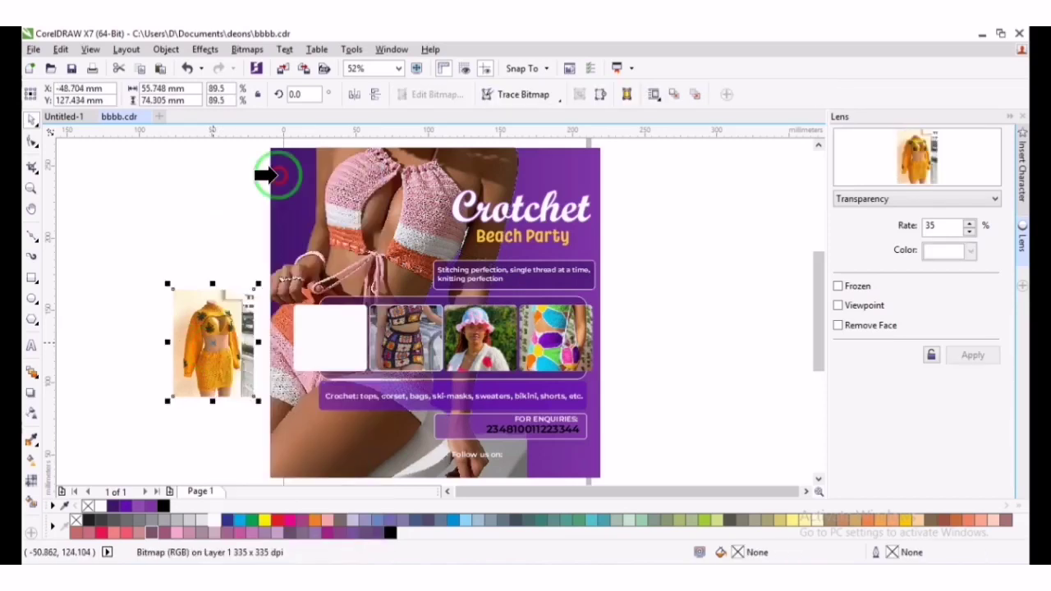
pyautogui.click(328, 317)
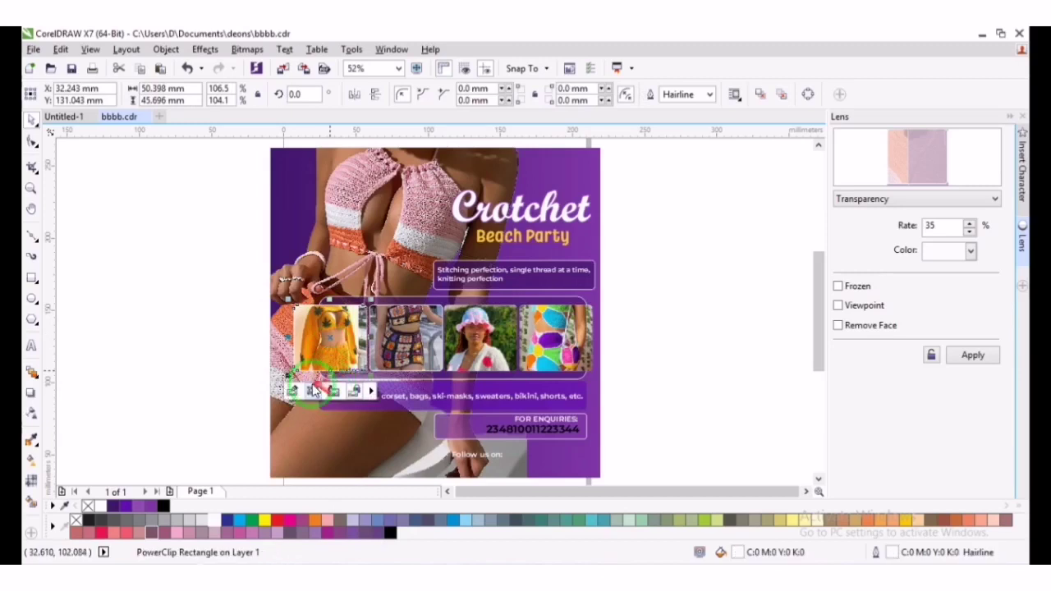
# Edit the first box's PowerClip contents, repositioning the yellow outfit photo and scaling it to about 81.4% to fit the frame
pyautogui.click(292, 395)
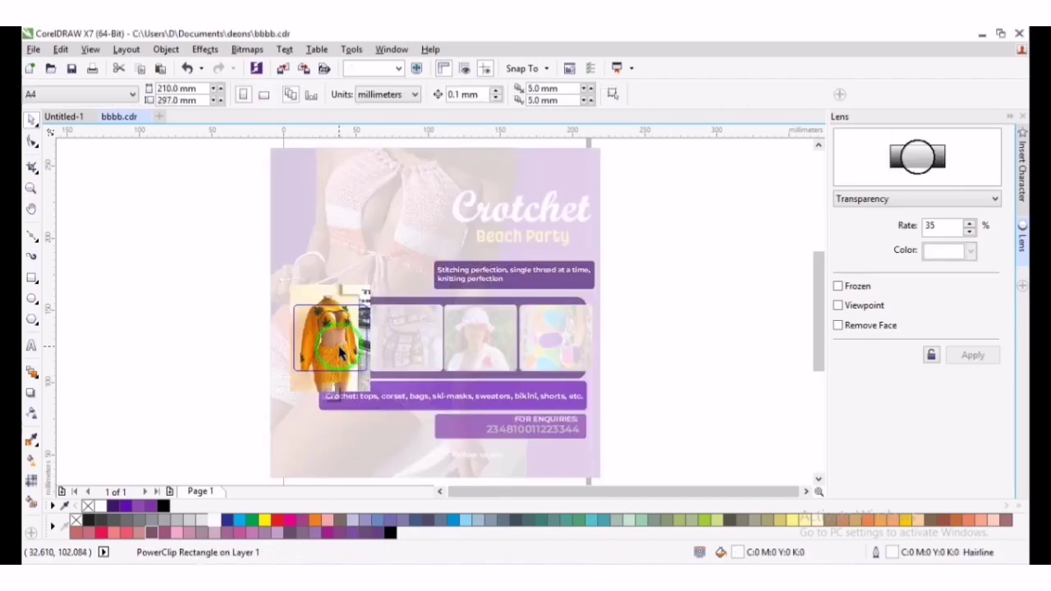
pyautogui.click(339, 351)
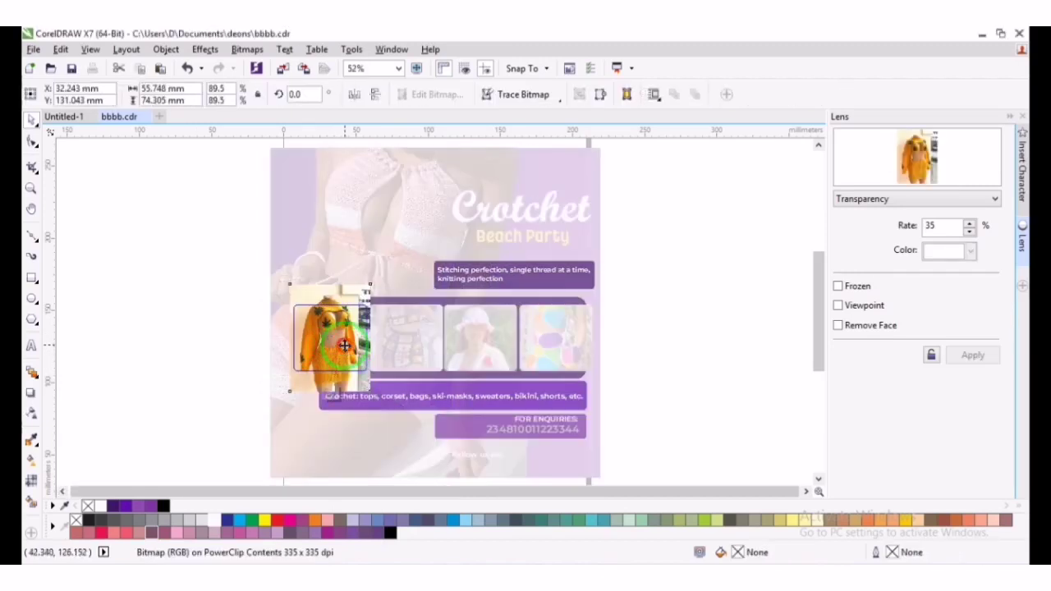
pyautogui.moveTo(352, 344); pyautogui.dragTo(359, 349)
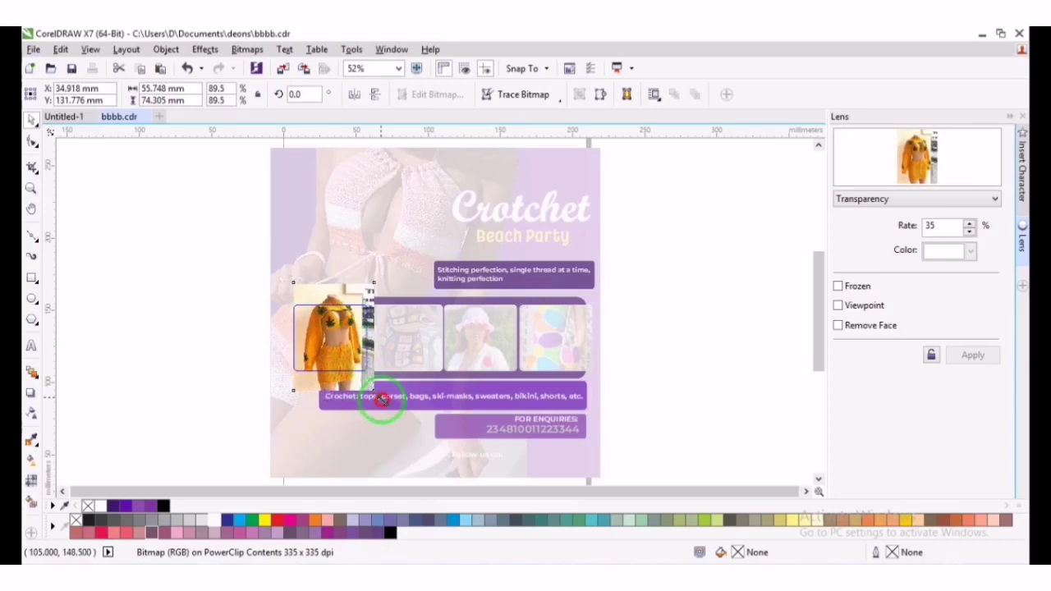
pyautogui.moveTo(378, 397); pyautogui.dragTo(376, 397)
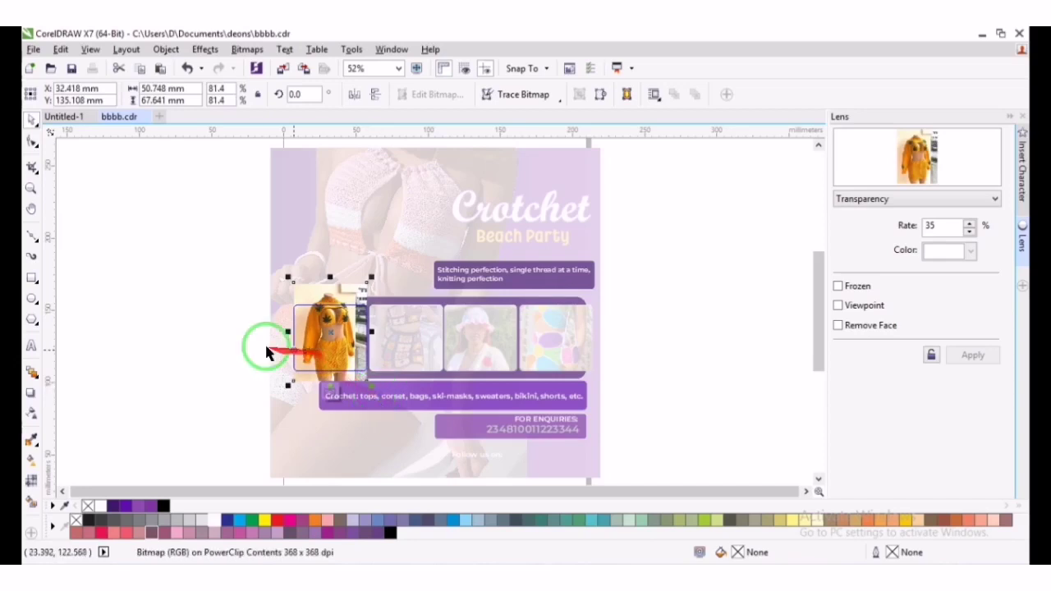
pyautogui.click(200, 349)
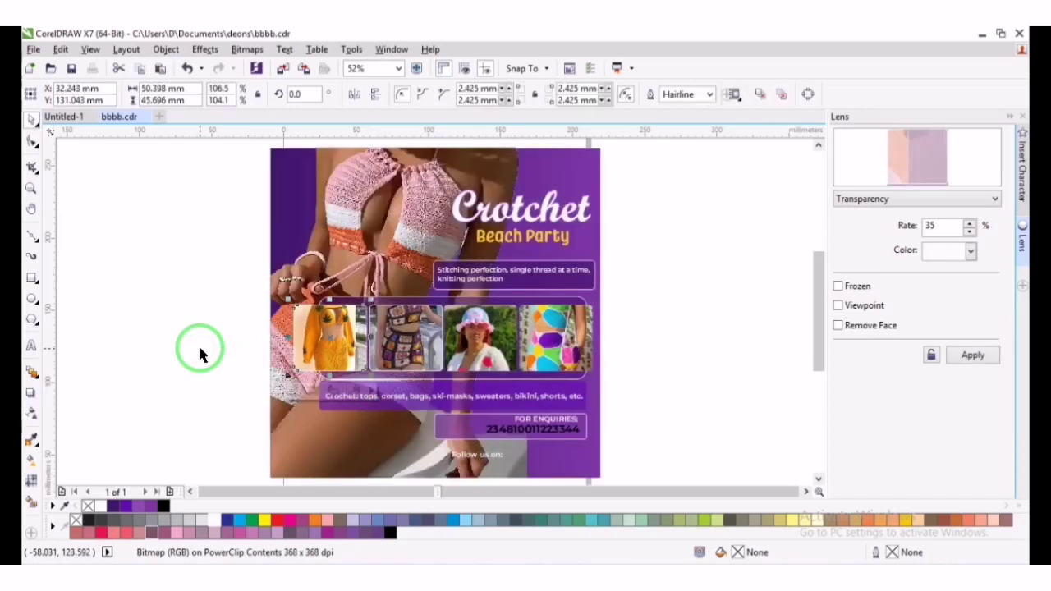
# Extract the yellow outfit photo from the first box, set it aside beside the flyer, and delete the empty box
pyautogui.click(306, 335)
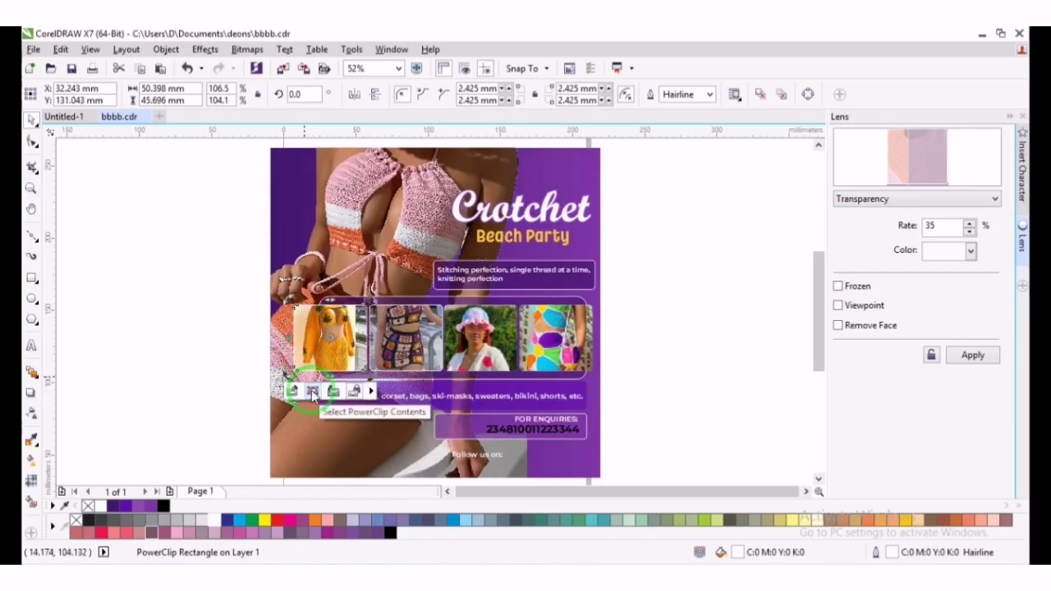
pyautogui.moveTo(255, 277); pyautogui.dragTo(518, 407)
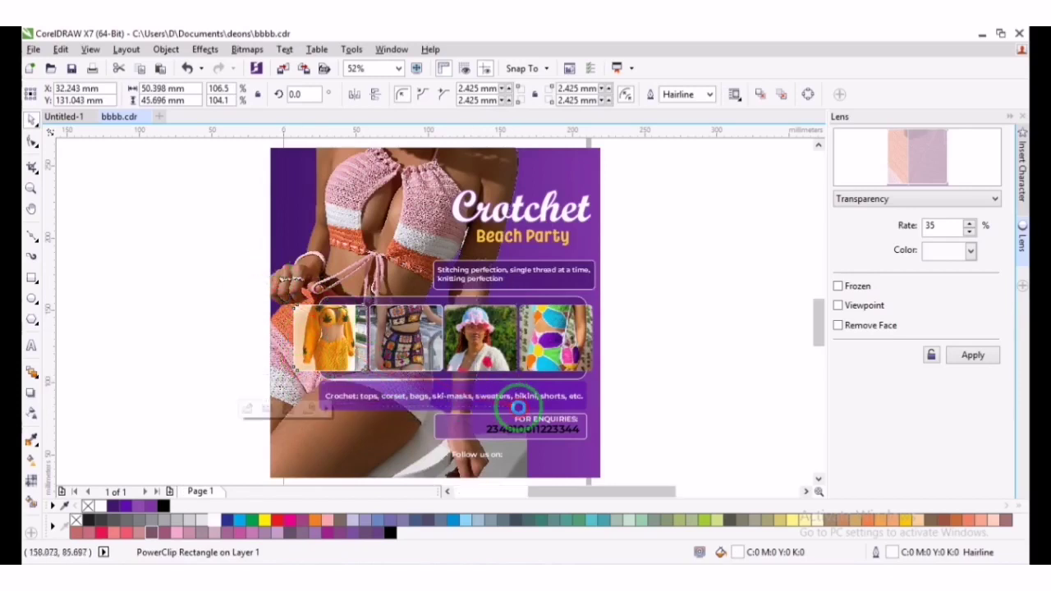
pyautogui.scroll(4, 367, 362)
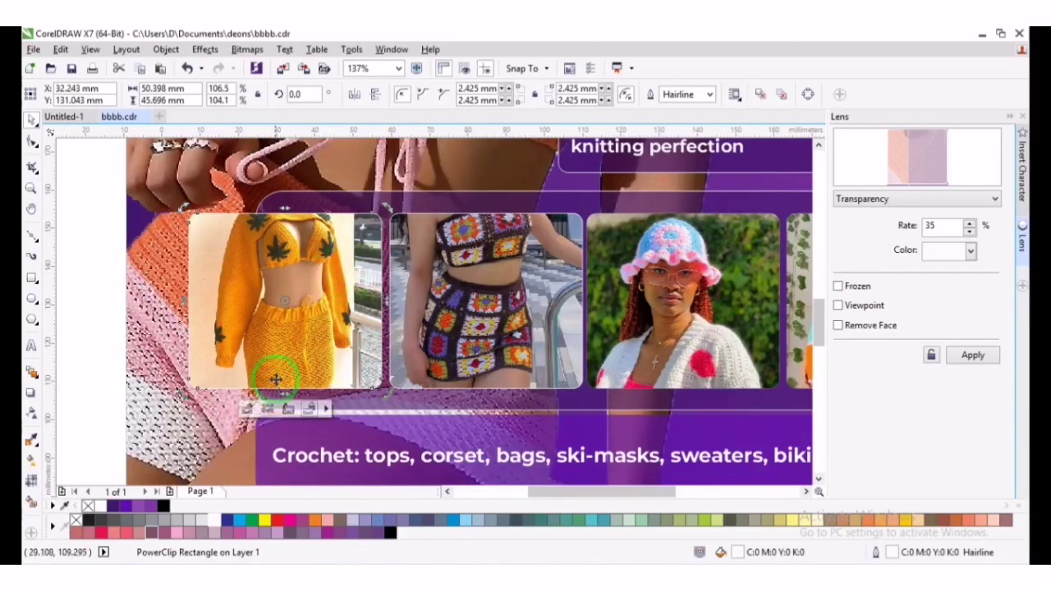
pyautogui.click(282, 406)
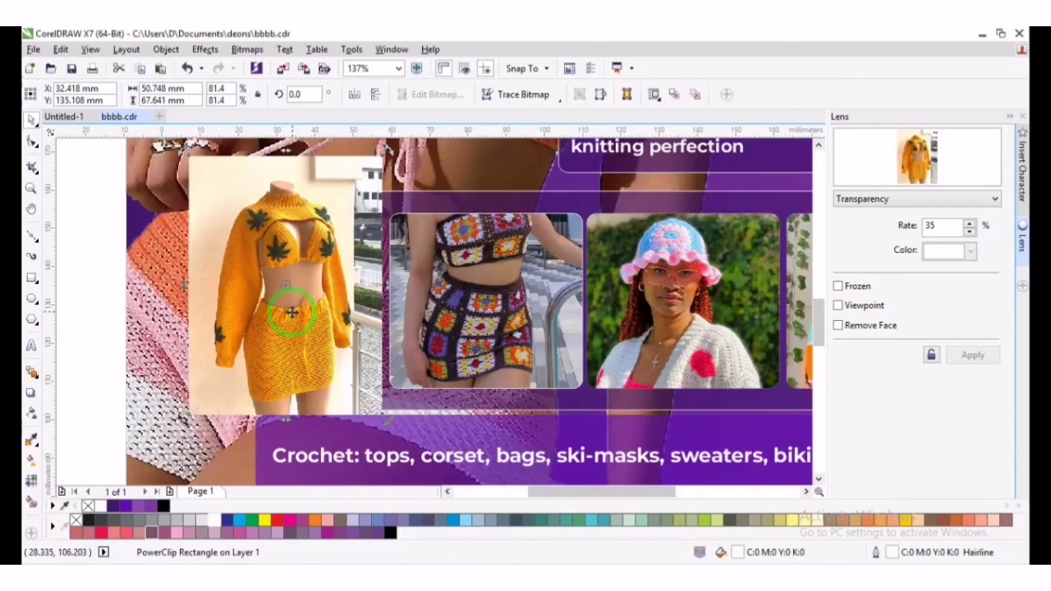
pyautogui.moveTo(298, 314); pyautogui.dragTo(95, 331)
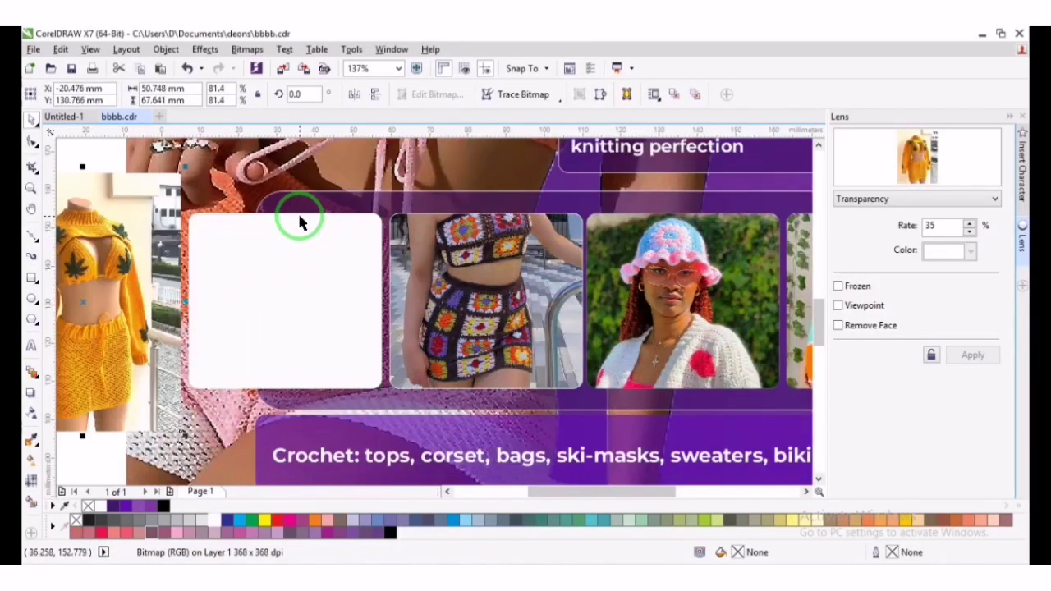
pyautogui.click(299, 217)
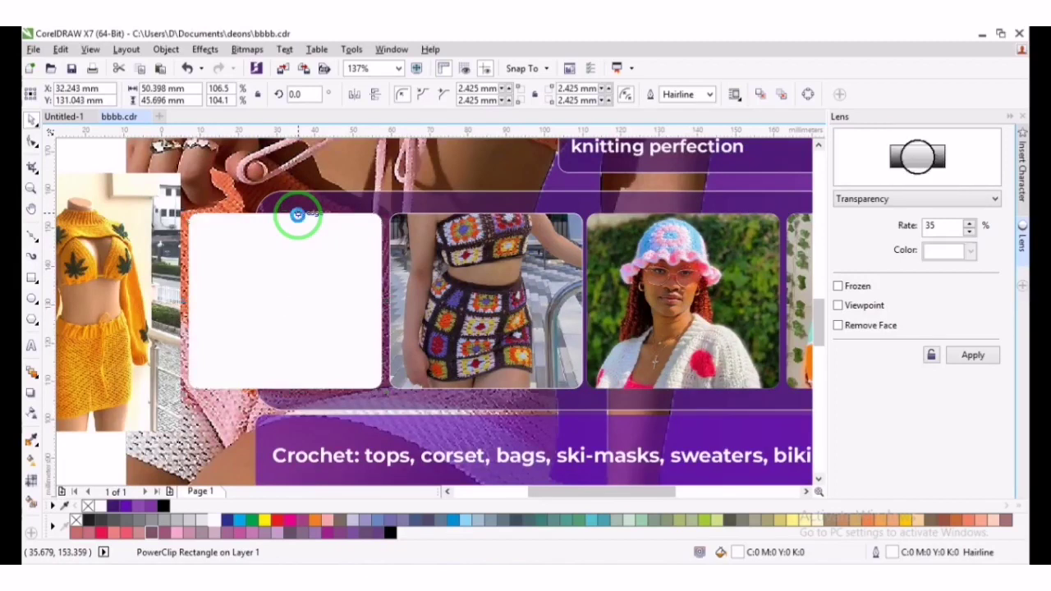
pyautogui.press('Delete')
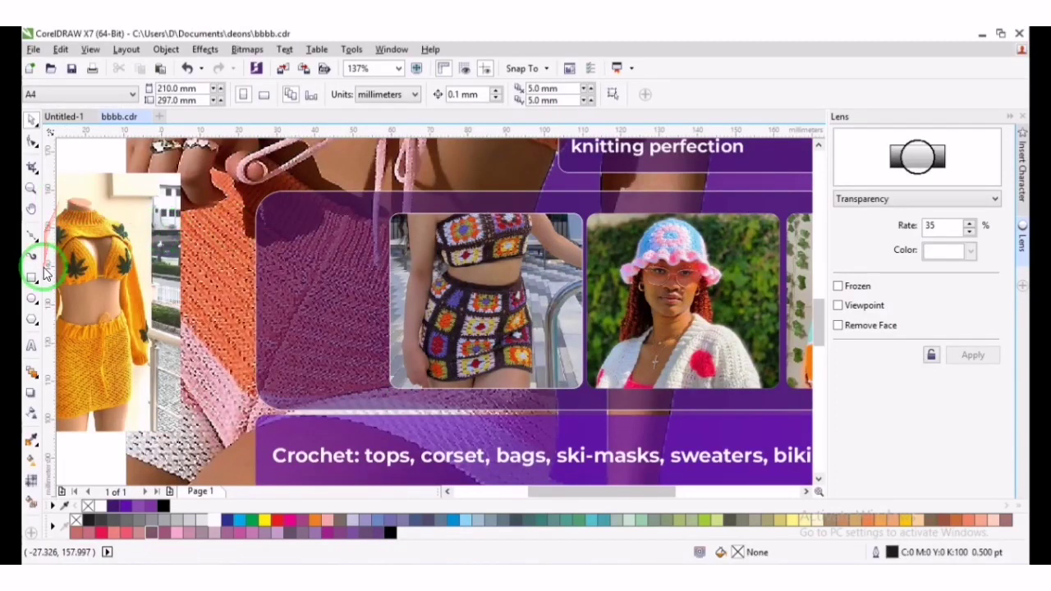
# Change the document units to inches and select the patchwork outfit's box to check its size and corner radius
pyautogui.click(433, 243)
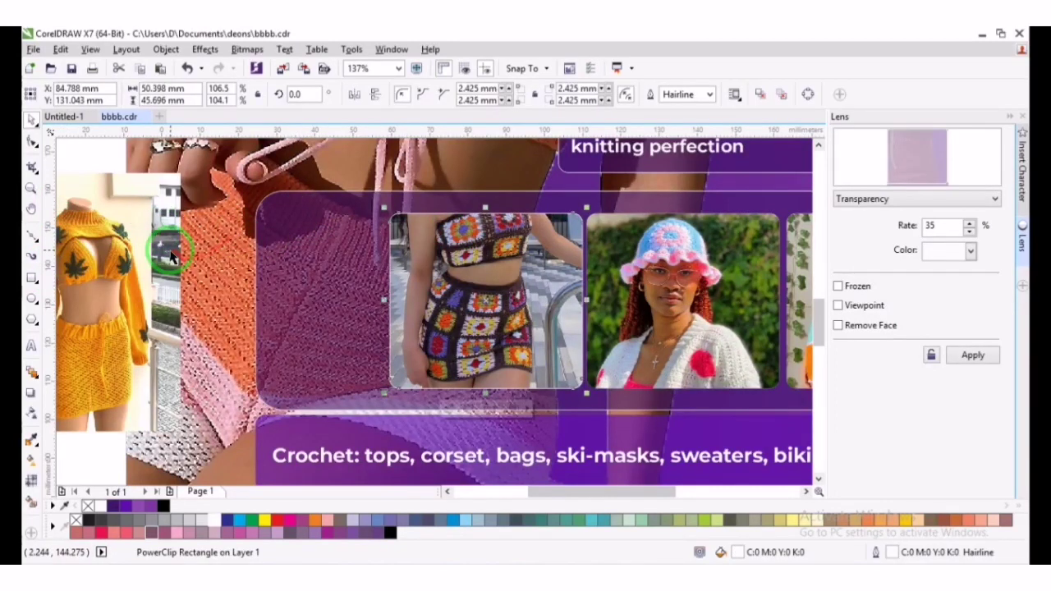
pyautogui.click(94, 159)
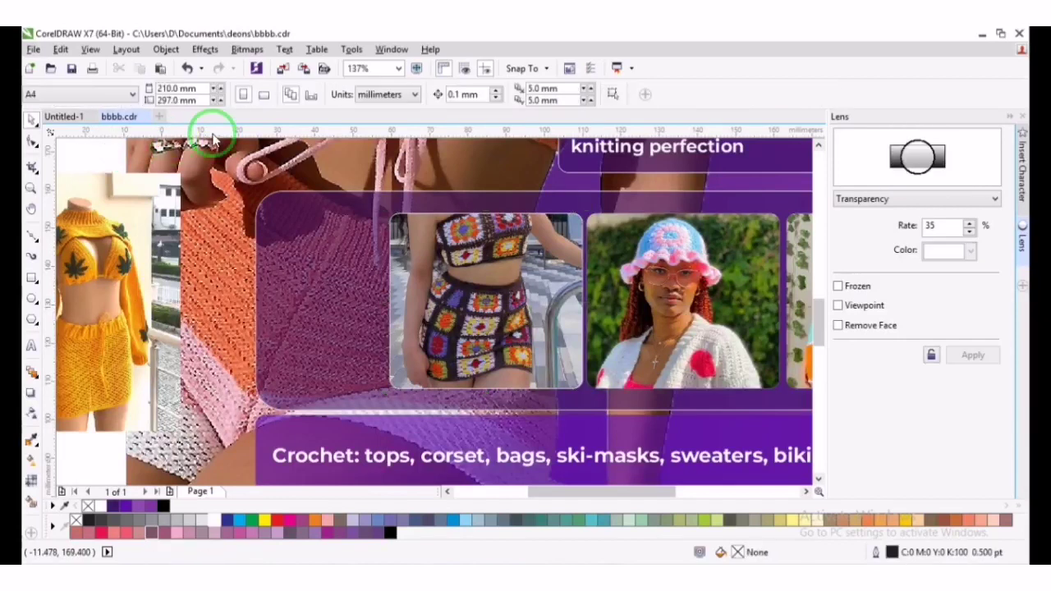
pyautogui.click(379, 95)
pyautogui.click(375, 108)
pyautogui.click(470, 220)
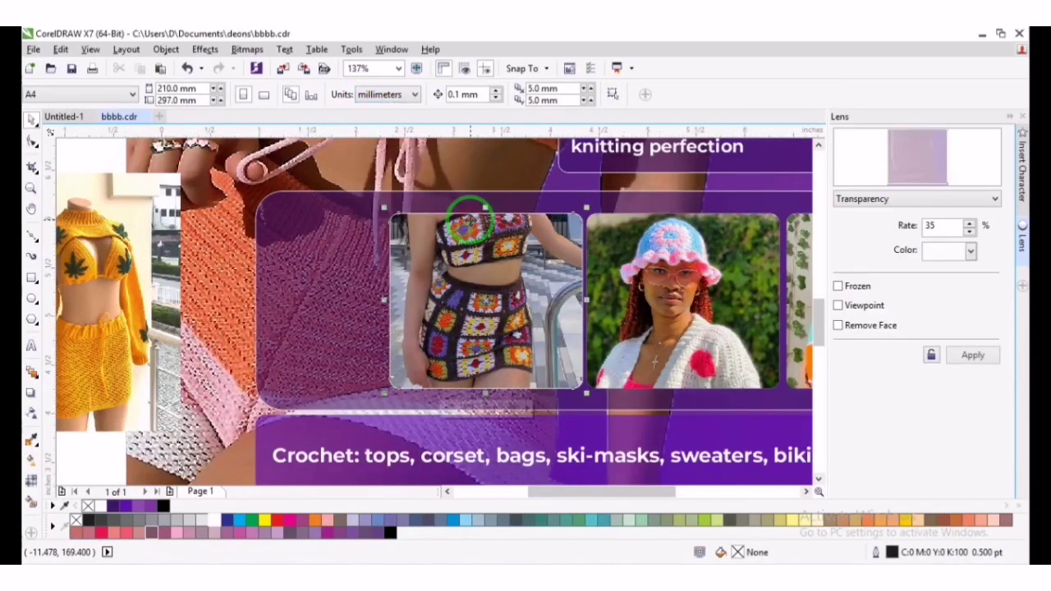
# Draw a rectangle about 2.0 × 1.81 in over the patchwork outfit's box and move it into the empty first box position
pyautogui.click(33, 279)
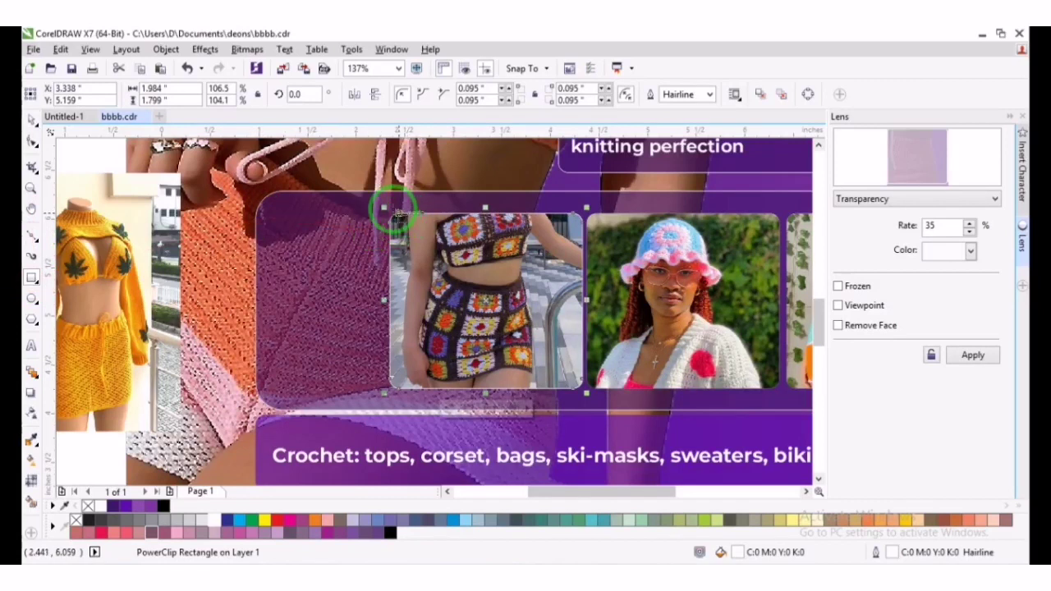
pyautogui.moveTo(393, 212); pyautogui.dragTo(583, 390)
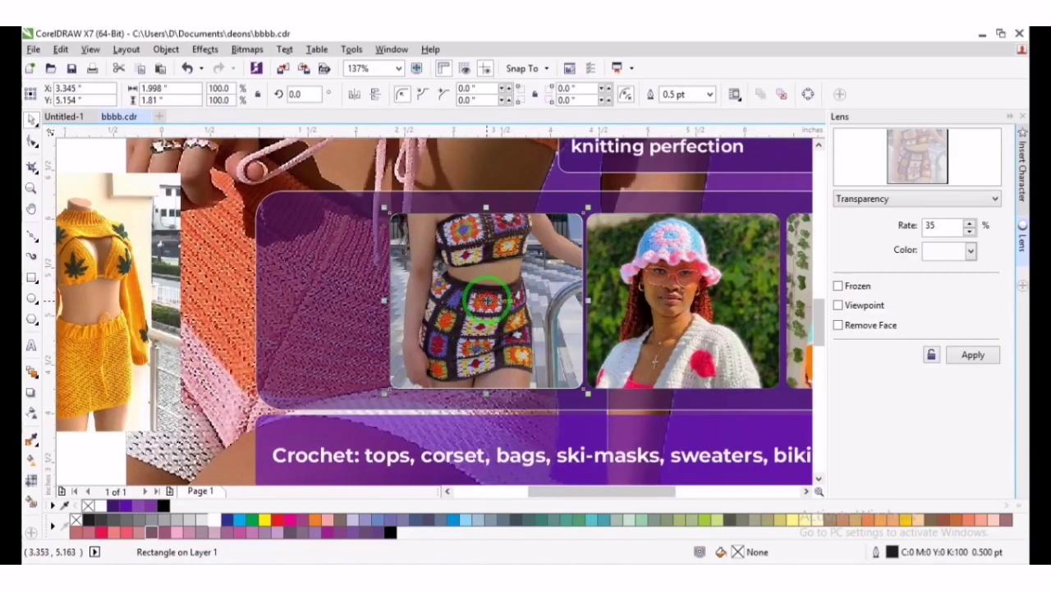
pyautogui.moveTo(487, 301); pyautogui.dragTo(292, 304)
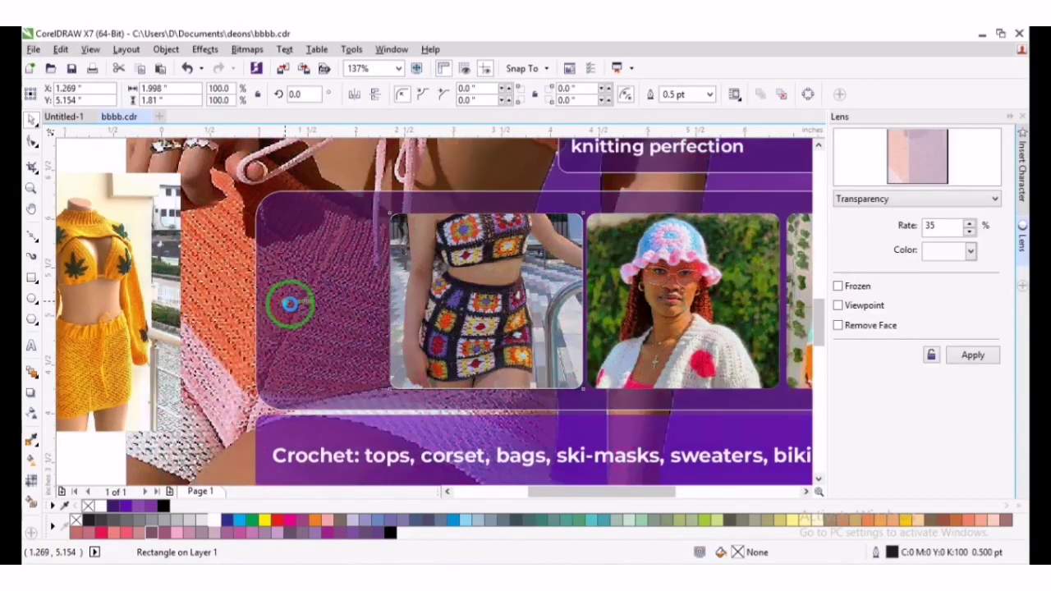
pyautogui.click(438, 285)
pyautogui.click(320, 281)
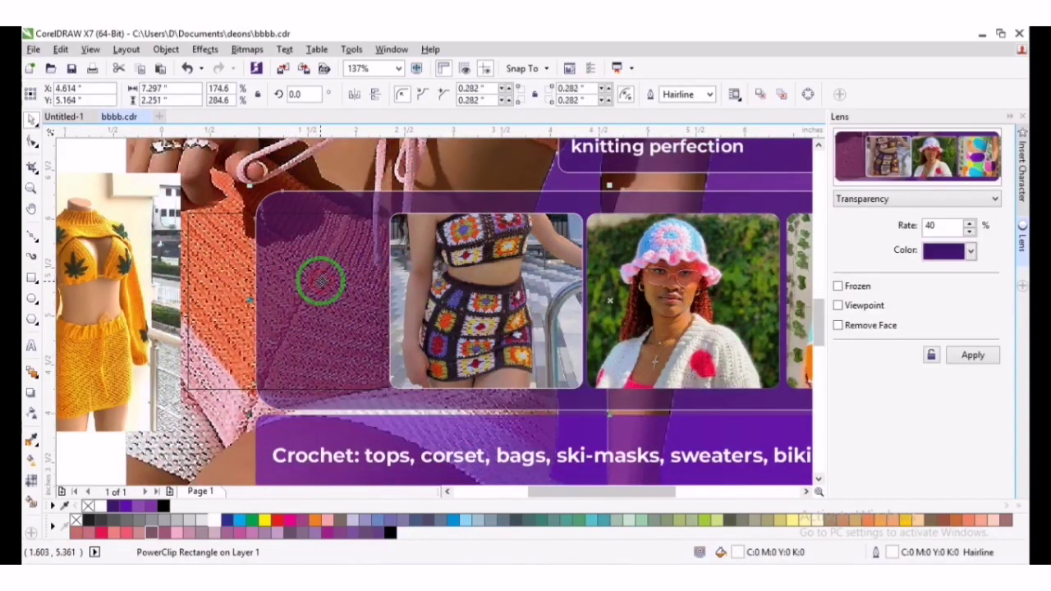
# Link the new rectangle's corners and set the corner radius of all four to 0.095 in
pyautogui.click(321, 281)
pyautogui.click(236, 218)
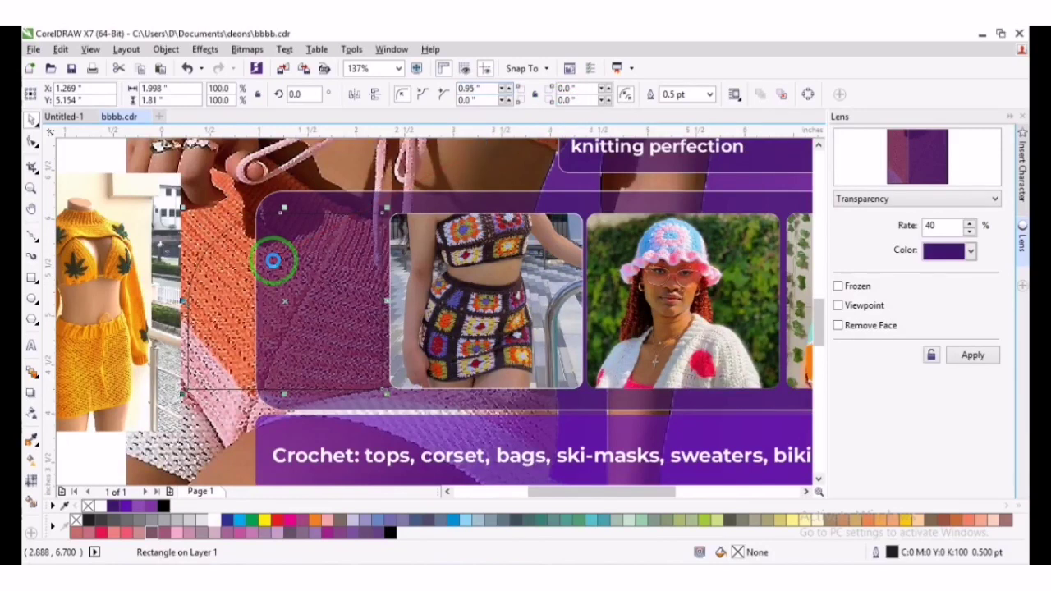
pyautogui.hotkey('ctrl', 'z')
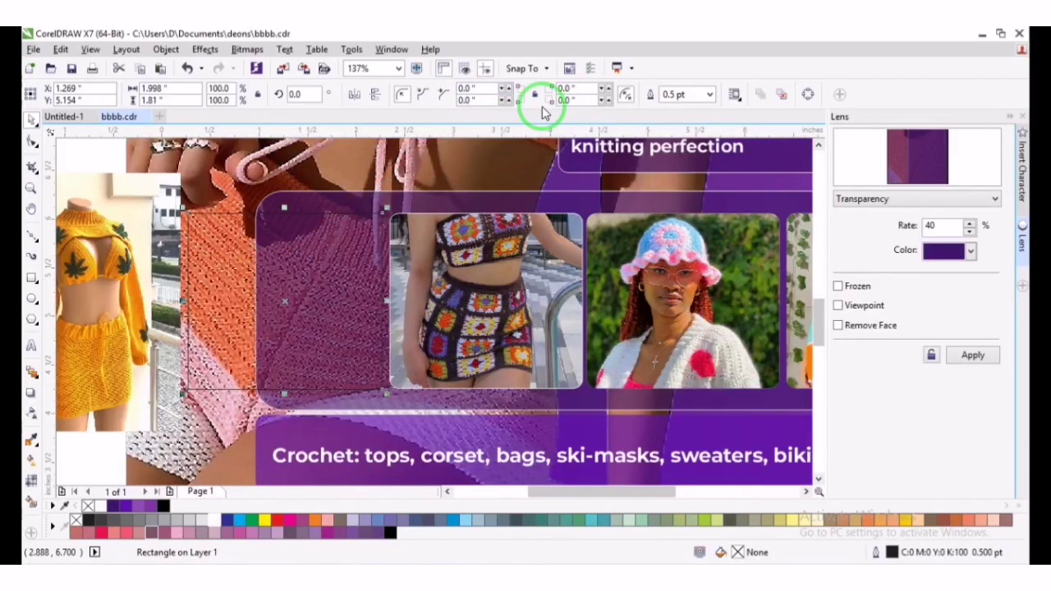
pyautogui.click(469, 89)
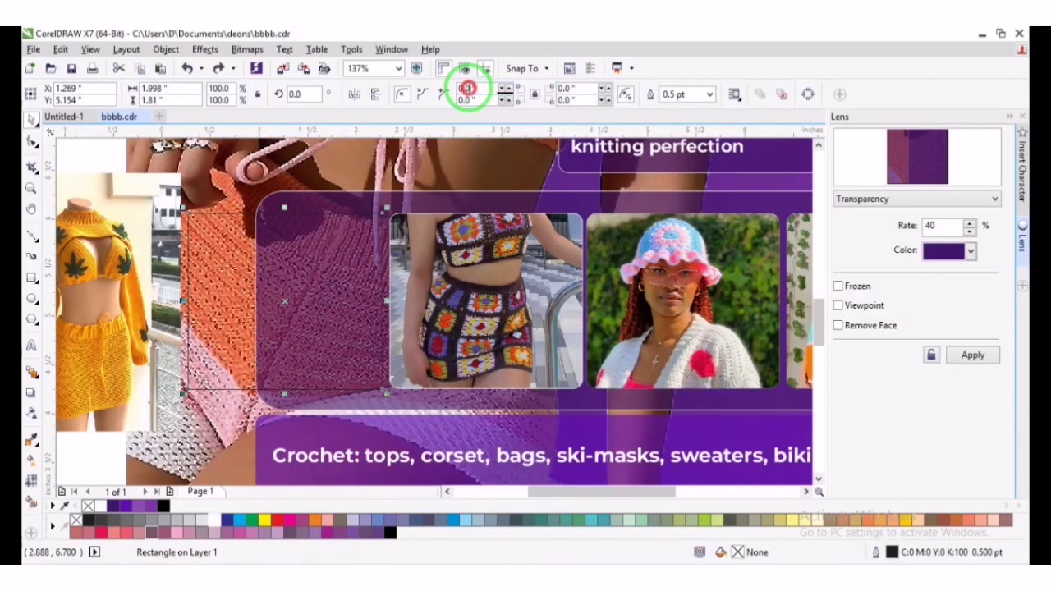
pyautogui.press('BackSpace')
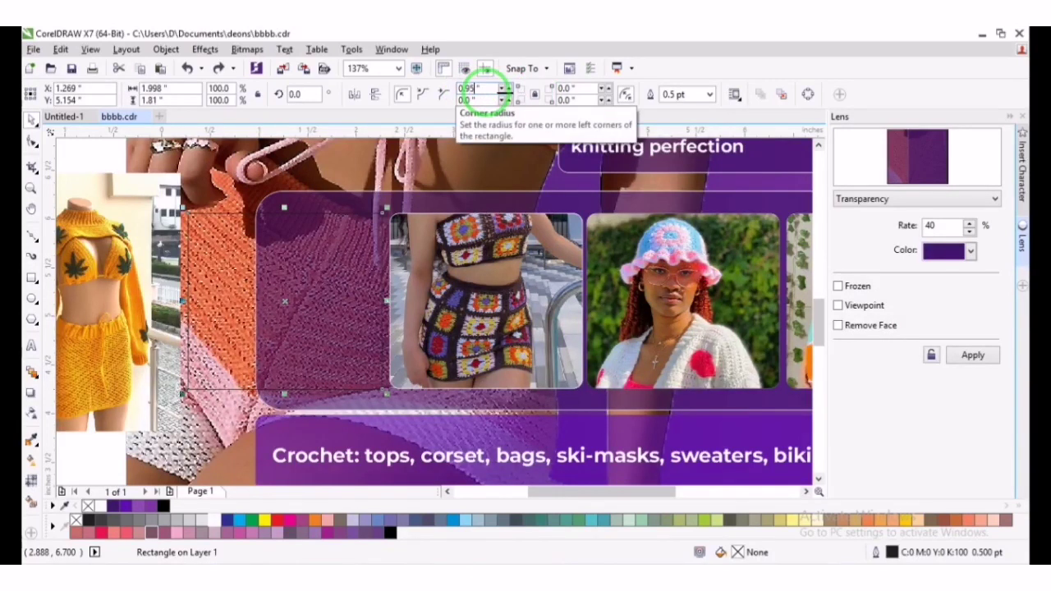
pyautogui.press('Return')
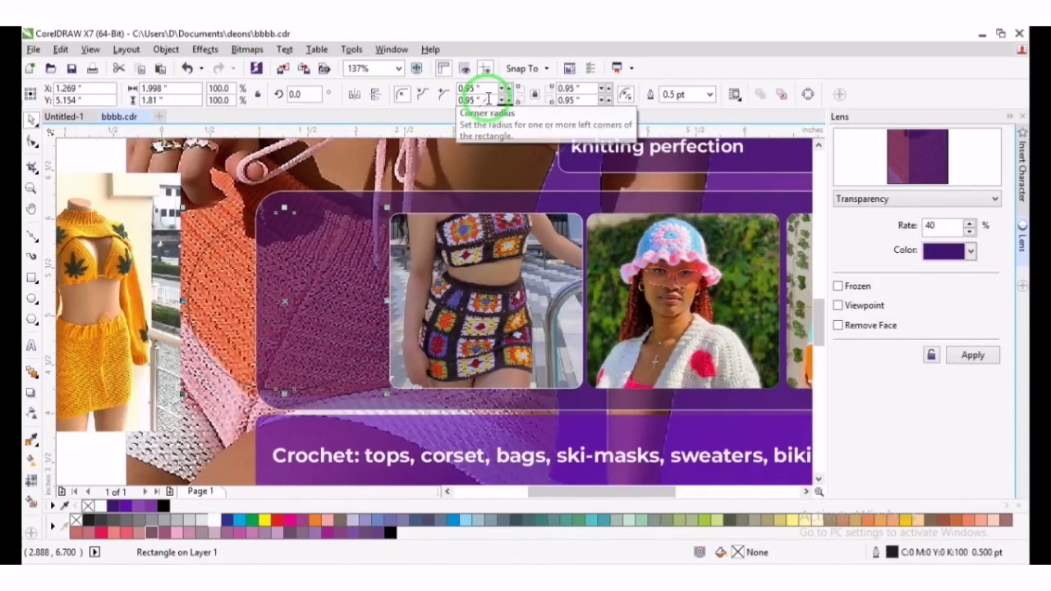
pyautogui.click(466, 90)
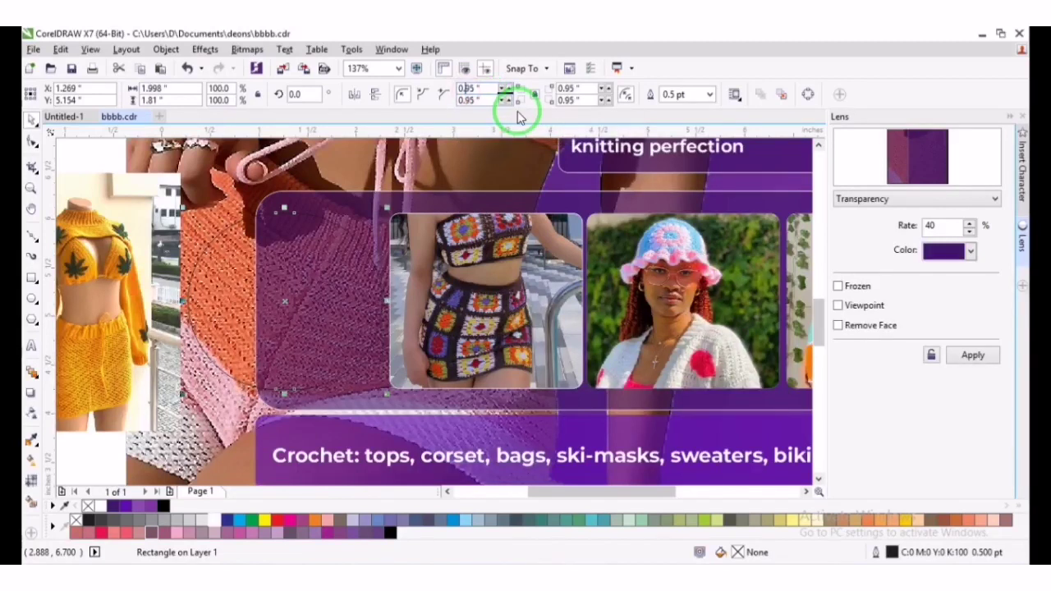
pyautogui.write('0')
pyautogui.press('Return')
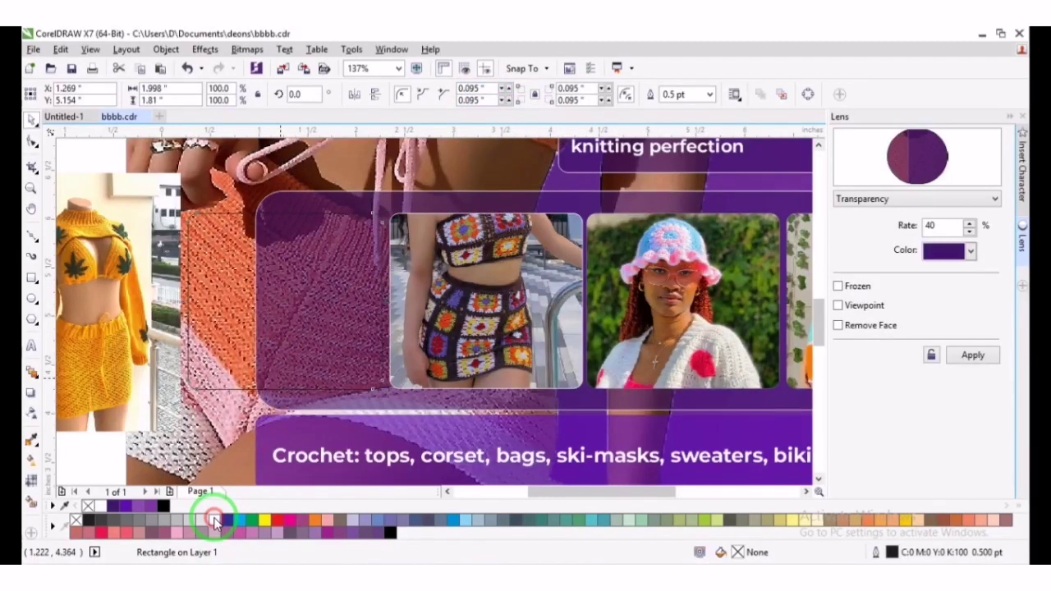
# Fill the new first box white, remove its outline, and PowerClip the yellow outfit photo inside it
pyautogui.click(213, 523)
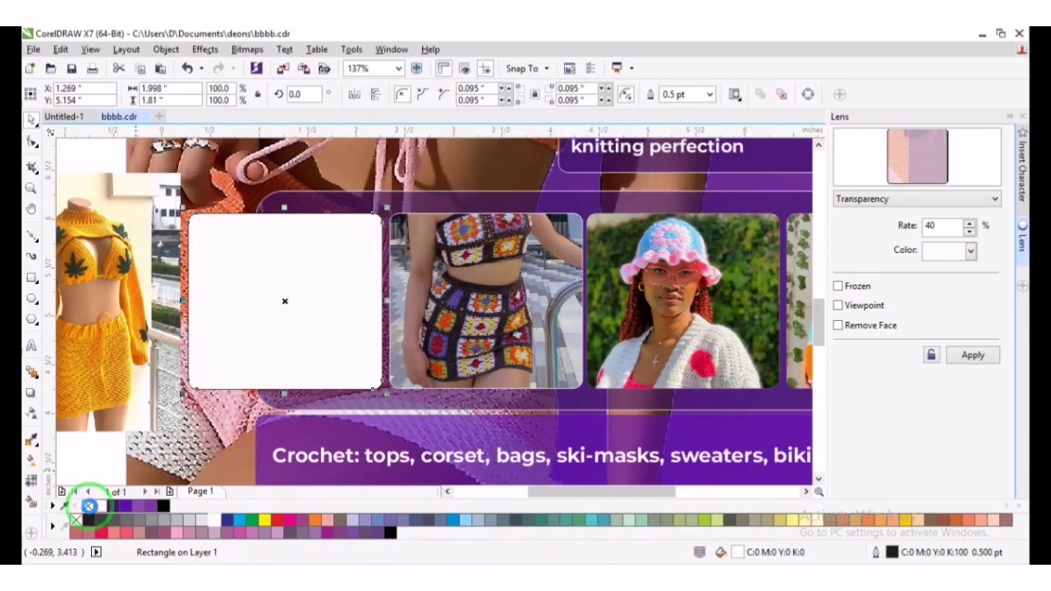
pyautogui.click(92, 337)
pyautogui.rightClick(92, 329)
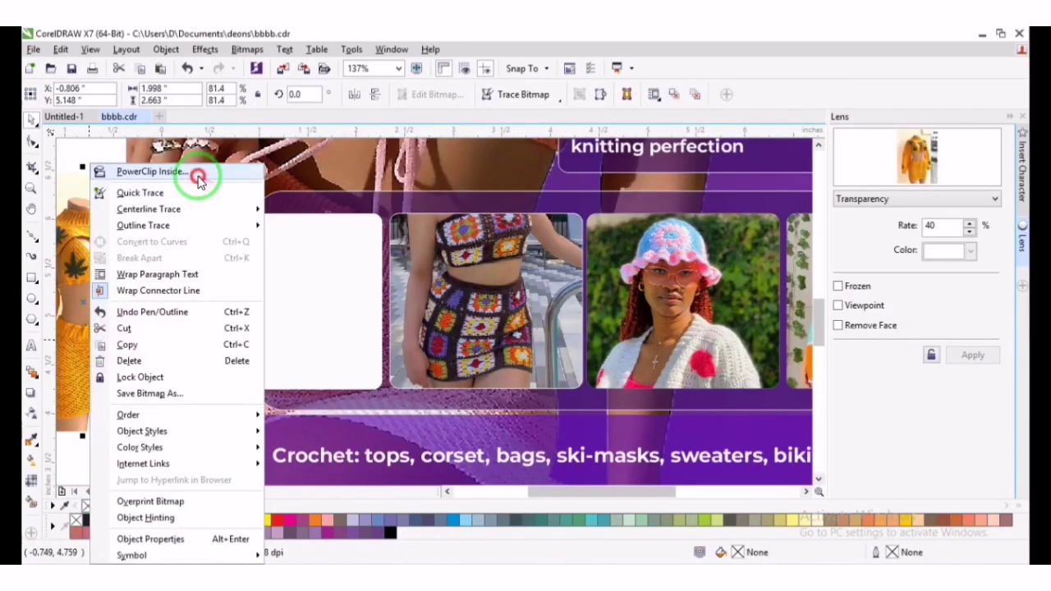
pyautogui.click(198, 178)
pyautogui.click(305, 261)
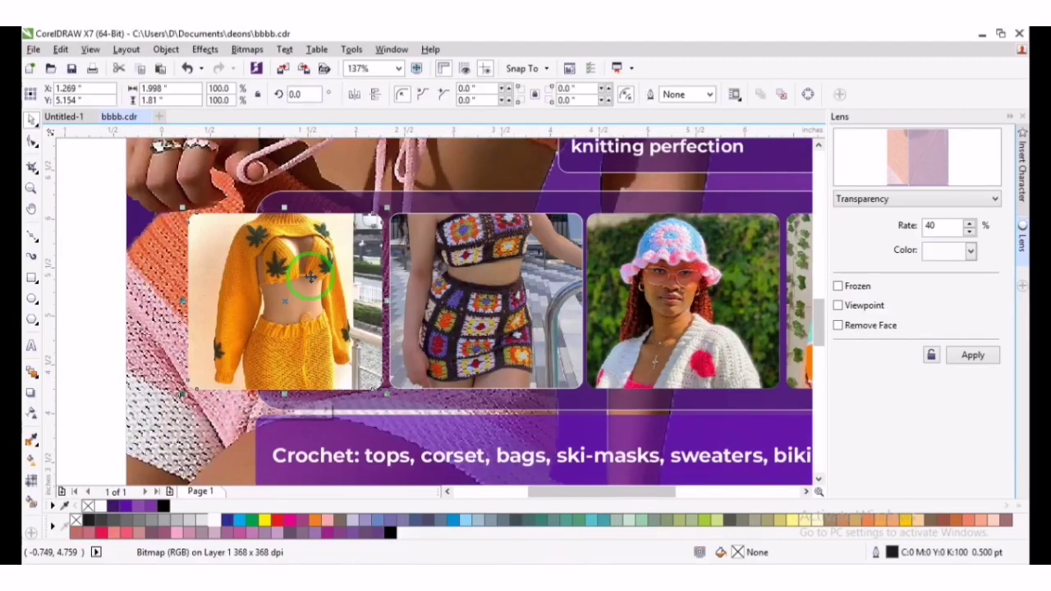
pyautogui.click(241, 399)
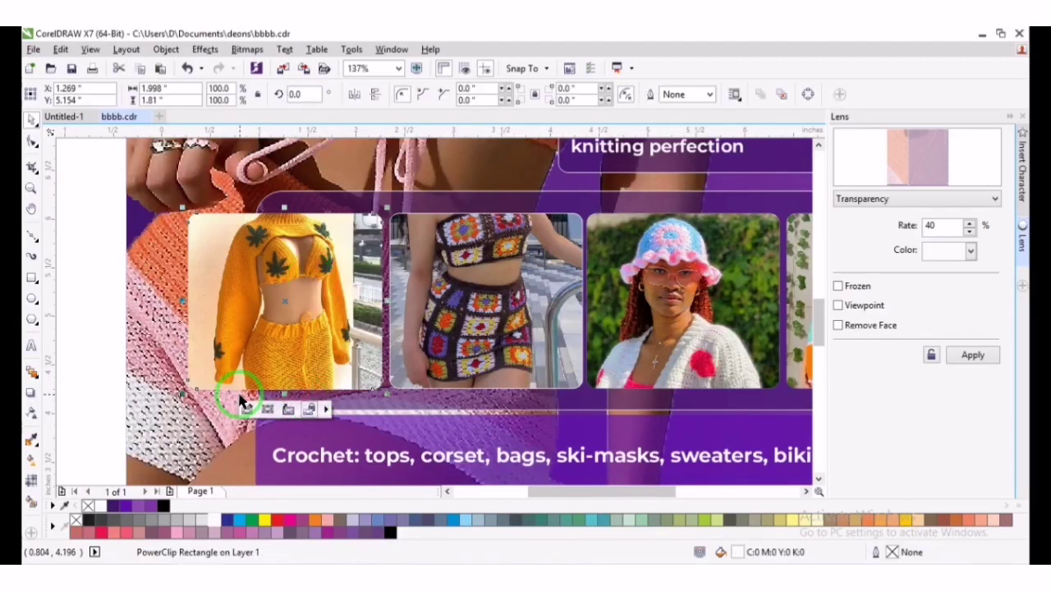
pyautogui.hotkey('shift', 'F4')
pyautogui.click(124, 352)
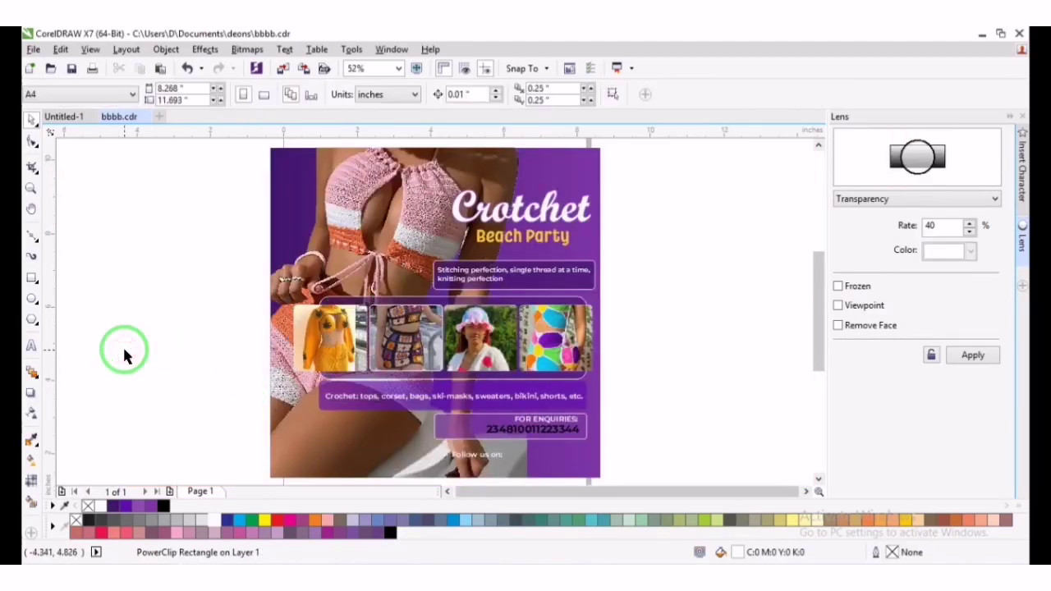
# Draw a rectangle about 4.97 × 0.96 in over the "Follow us on:" text, reaching the flyer's right and bottom edges
pyautogui.click(549, 374)
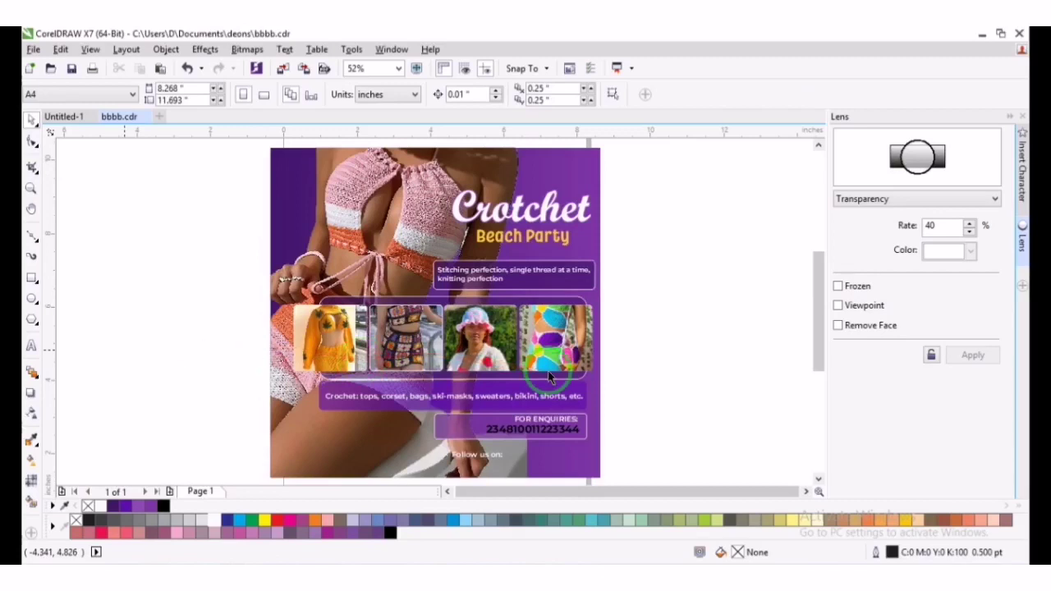
pyautogui.click(706, 333)
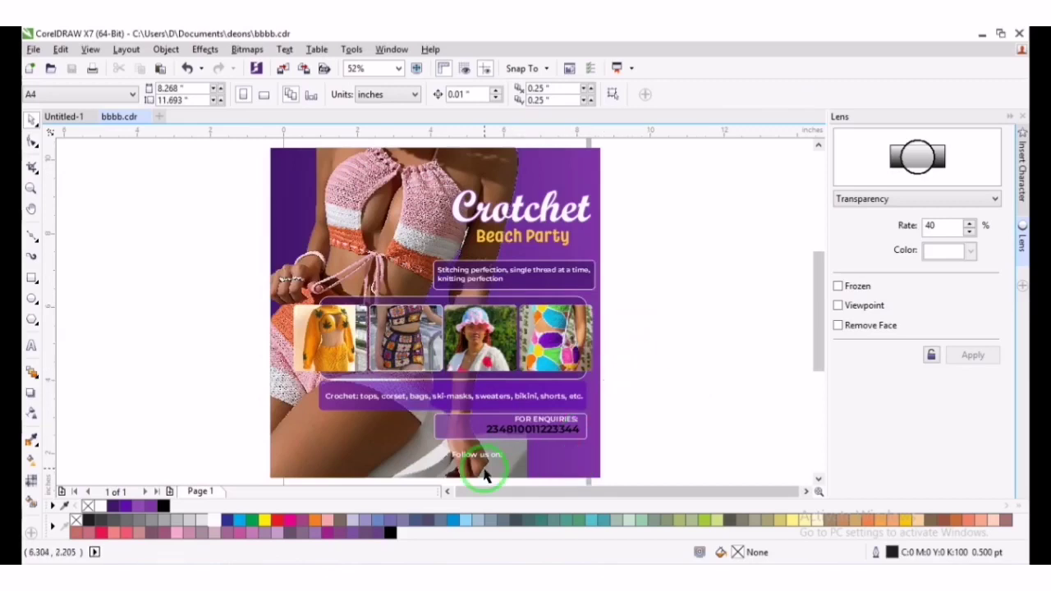
pyautogui.click(31, 277)
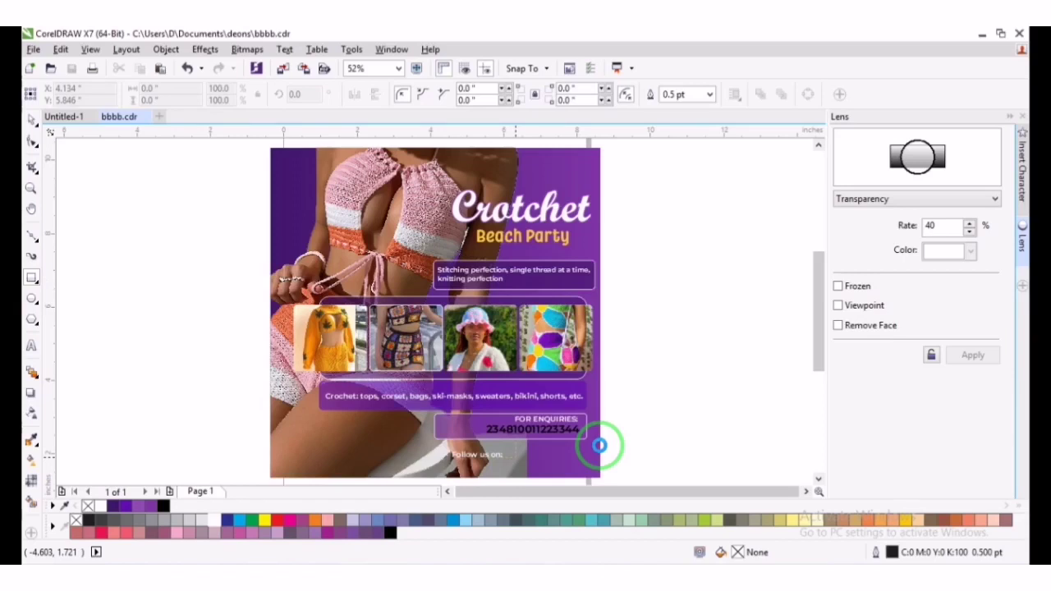
pyautogui.moveTo(600, 445); pyautogui.dragTo(417, 438)
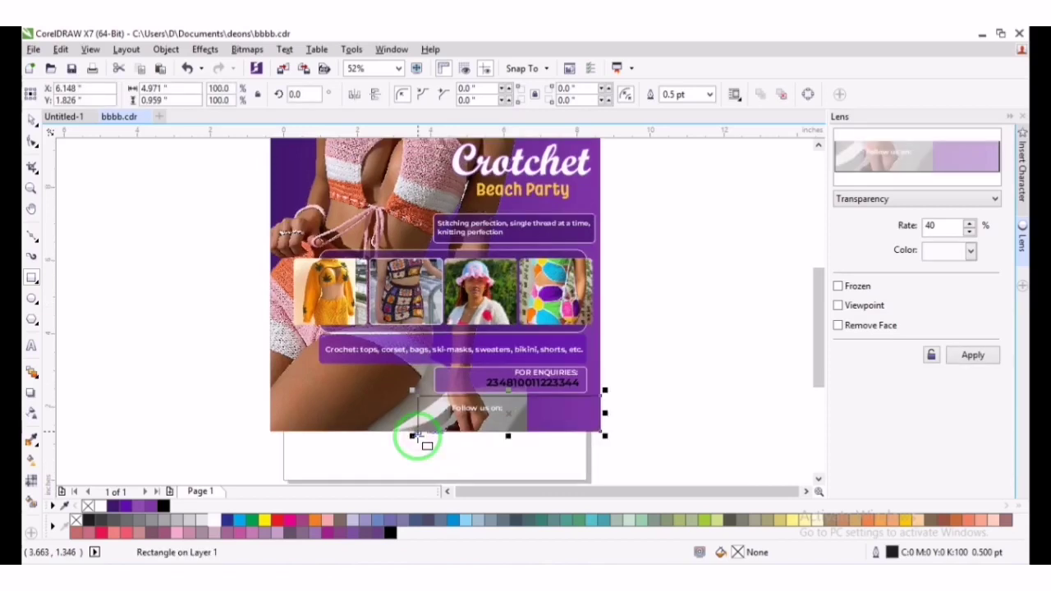
pyautogui.click(30, 119)
# Convert the rectangle to curves, add a node on its upper edge, and delete its upper-left corner node to slant that end
pyautogui.click(31, 142)
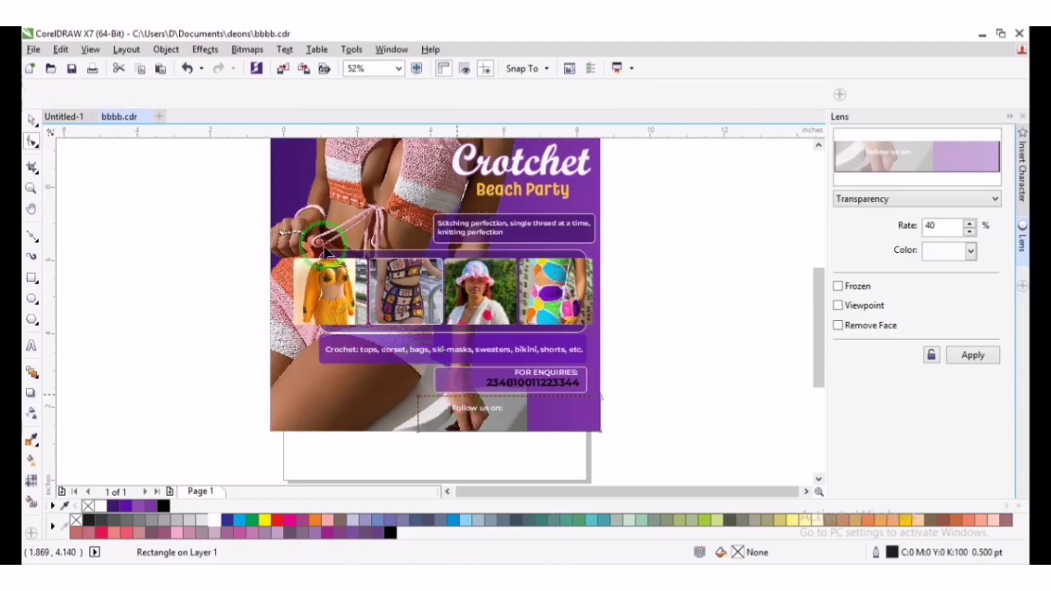
pyautogui.hotkey('ctrl', 'q')
pyautogui.click(166, 50)
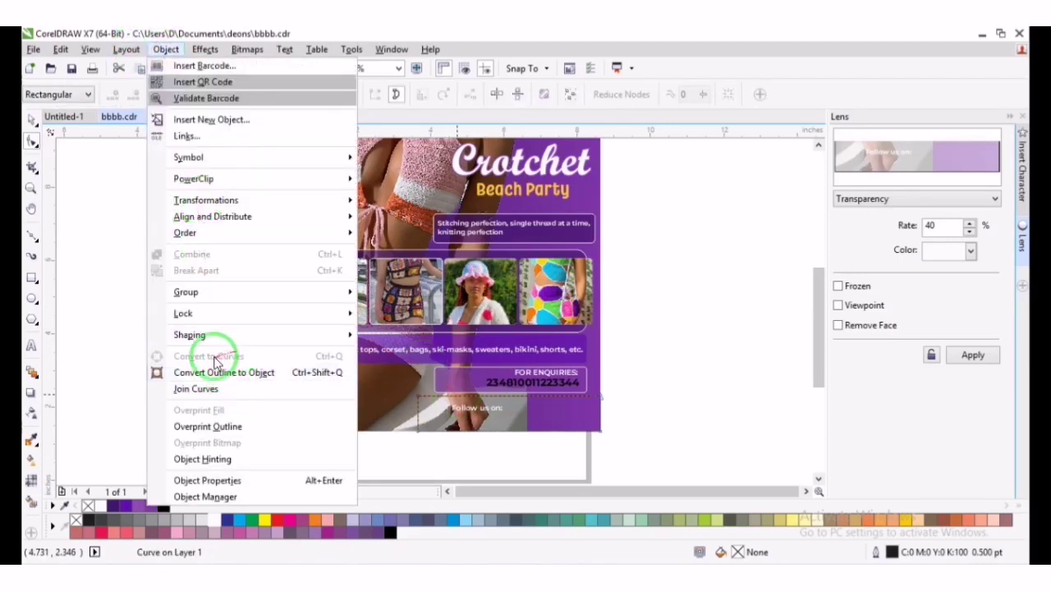
pyautogui.click(441, 404)
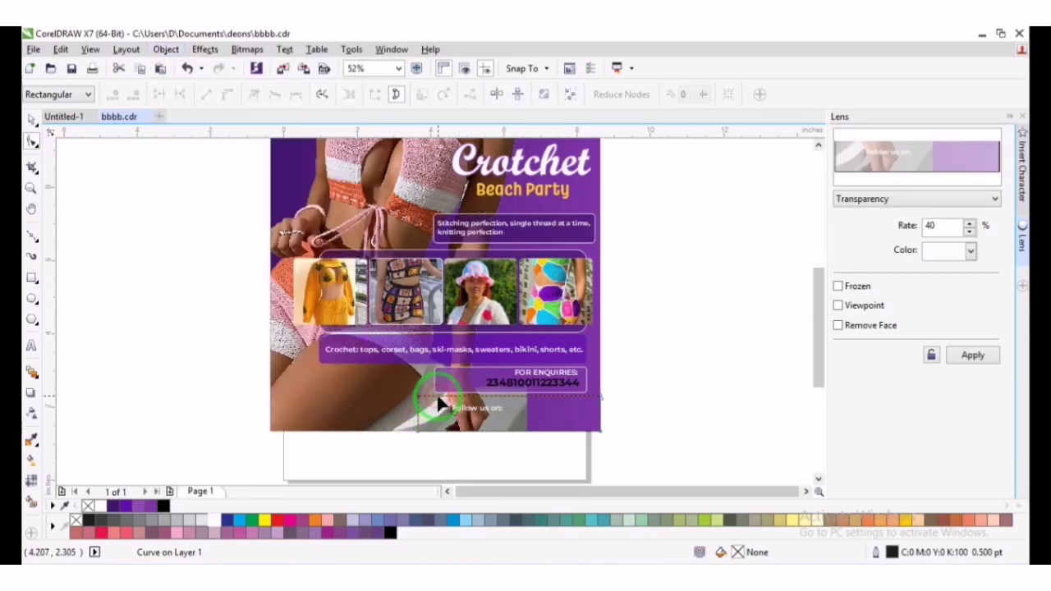
pyautogui.click(441, 404)
pyautogui.click(417, 396)
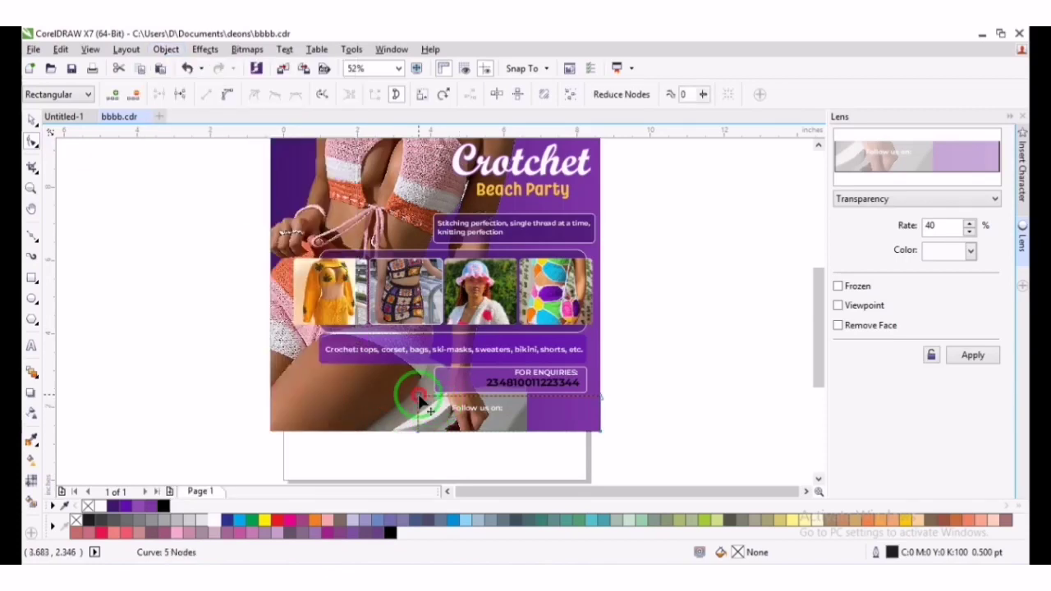
pyautogui.press('Delete')
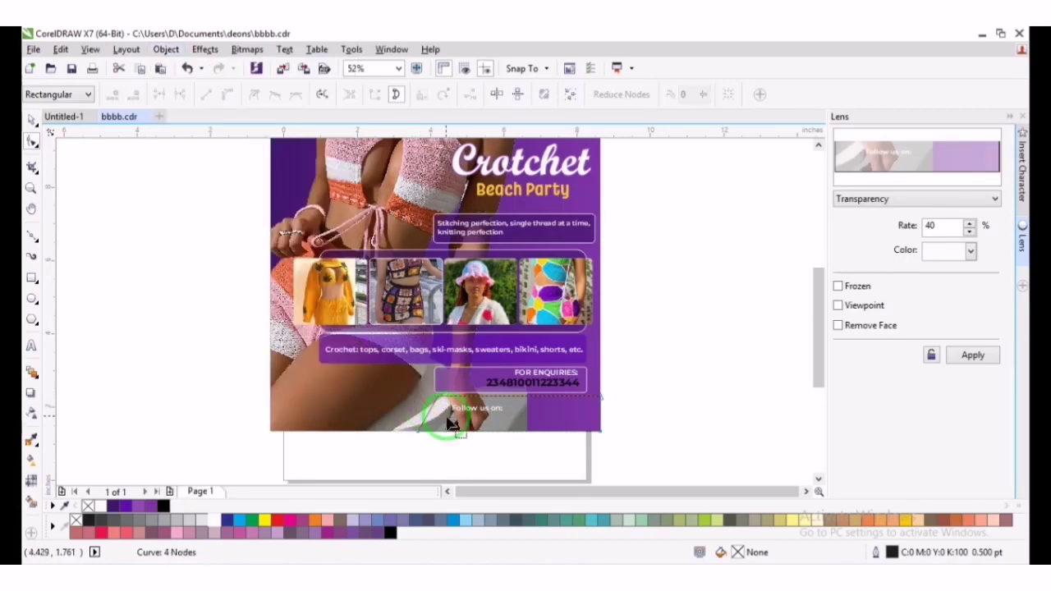
pyautogui.press('space')
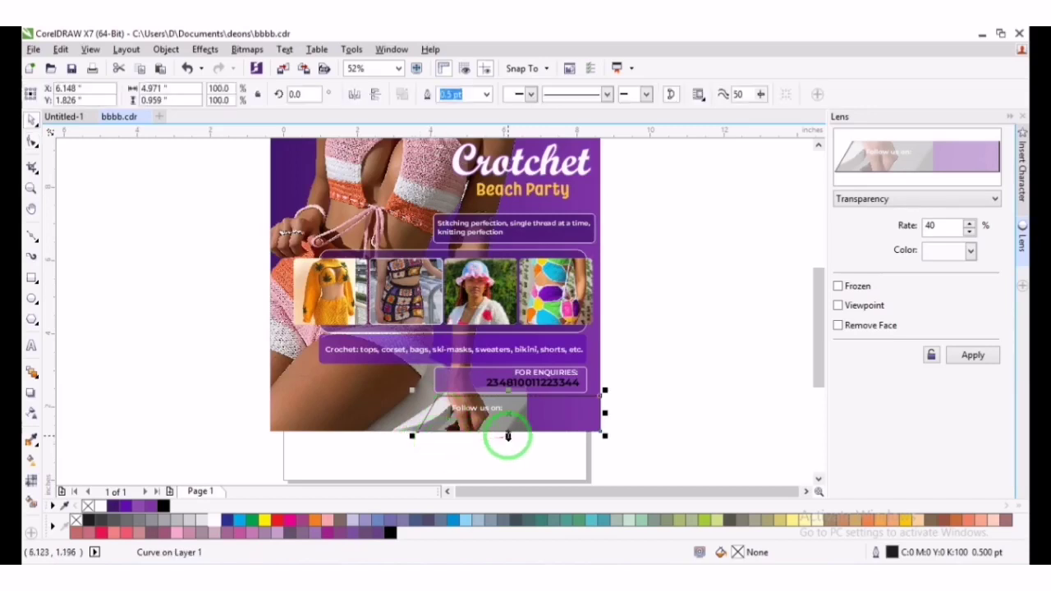
# Reduce the slanted shape's height to about 0.70 in and nudge it down together with the "Follow us on:" text
pyautogui.moveTo(507, 434); pyautogui.dragTo(508, 427)
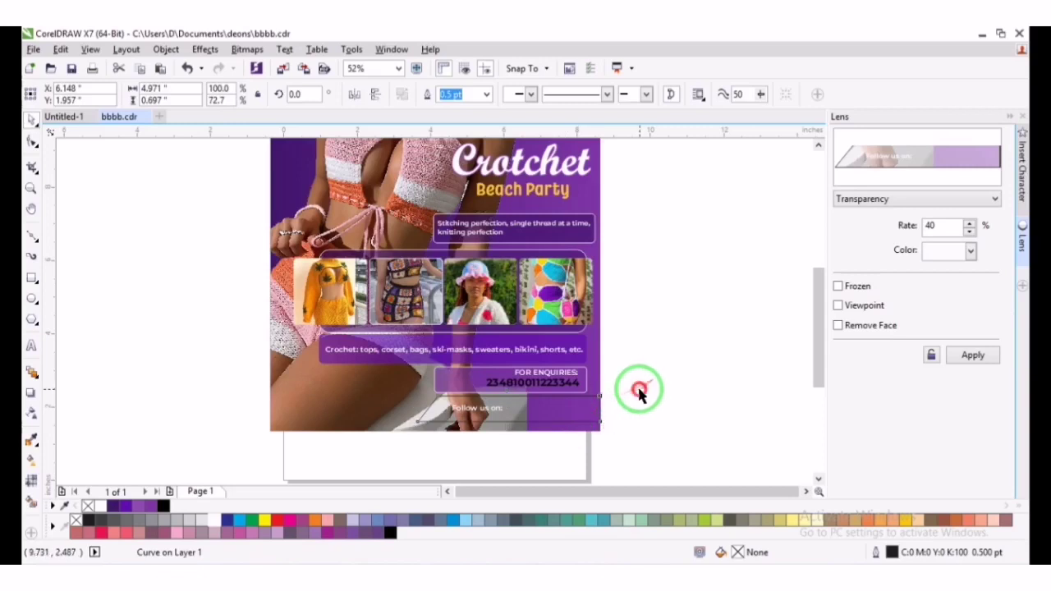
pyautogui.moveTo(640, 395); pyautogui.dragTo(413, 439)
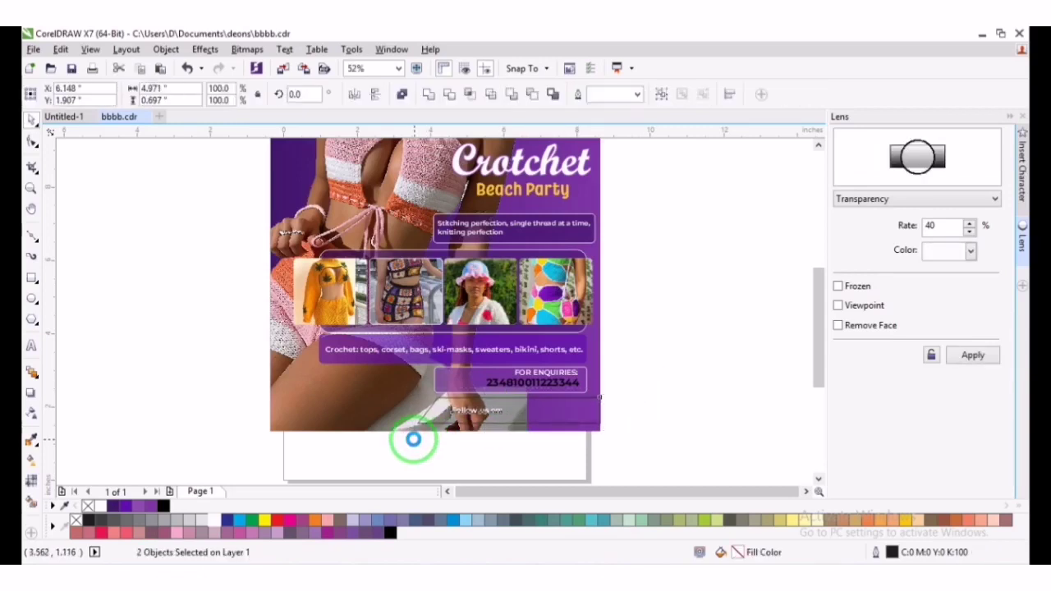
pyautogui.press('Down')
pyautogui.click(653, 410)
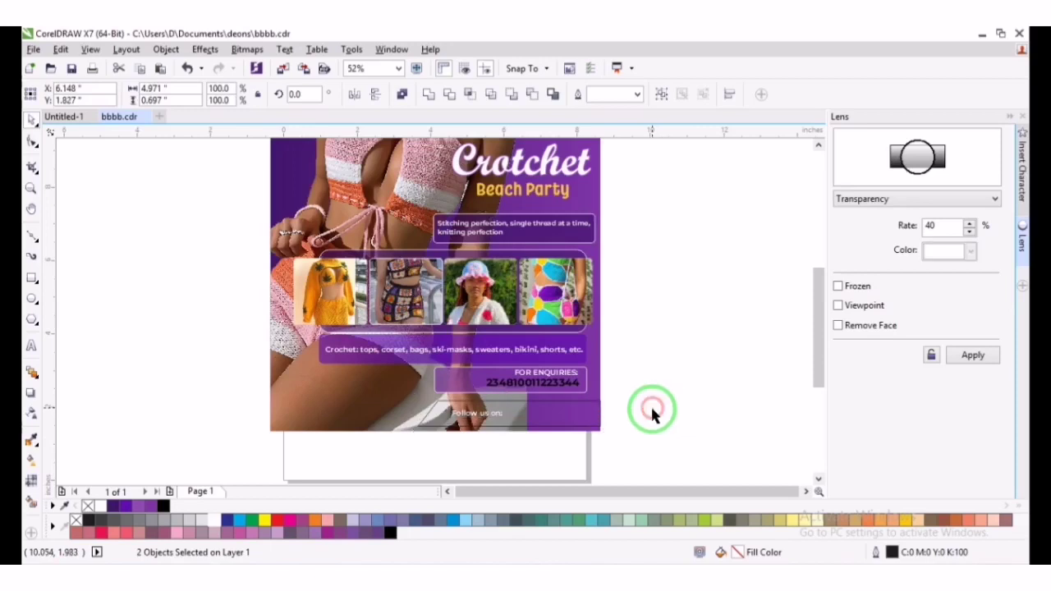
# Shift the "Follow us on:" text slightly left, and give the slanted shape a dark purple fill with no outline
pyautogui.click(475, 414)
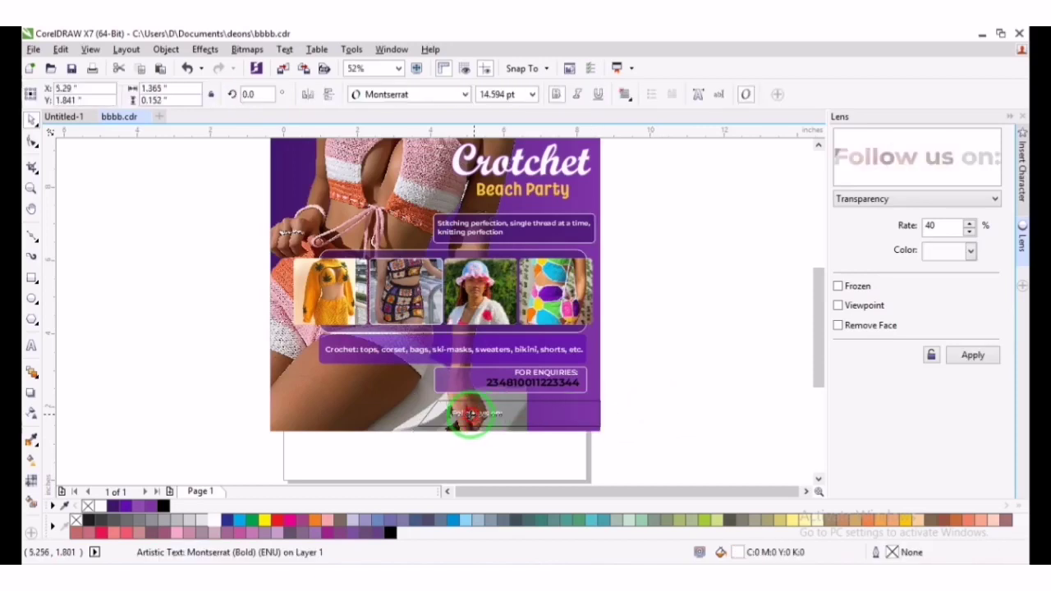
pyautogui.moveTo(470, 415); pyautogui.dragTo(467, 415)
pyautogui.click(530, 401)
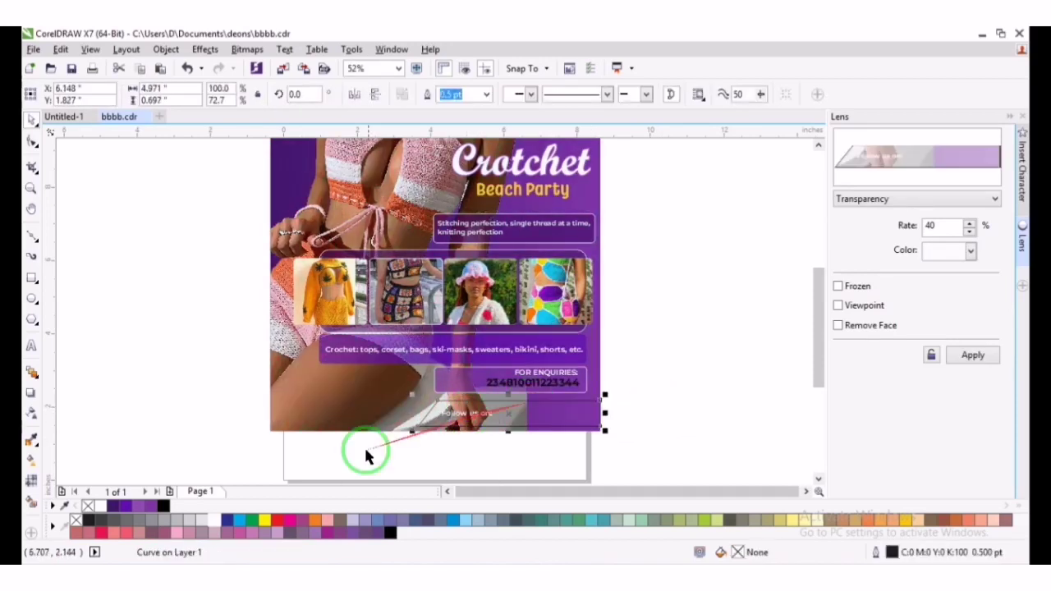
pyautogui.rightClick(88, 507)
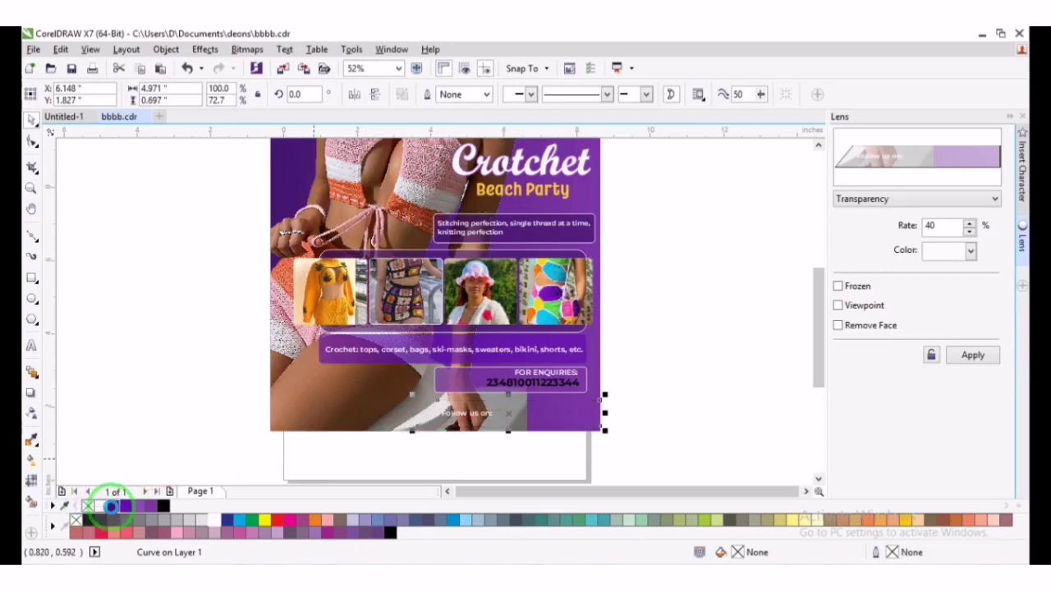
pyautogui.click(111, 505)
pyautogui.click(100, 394)
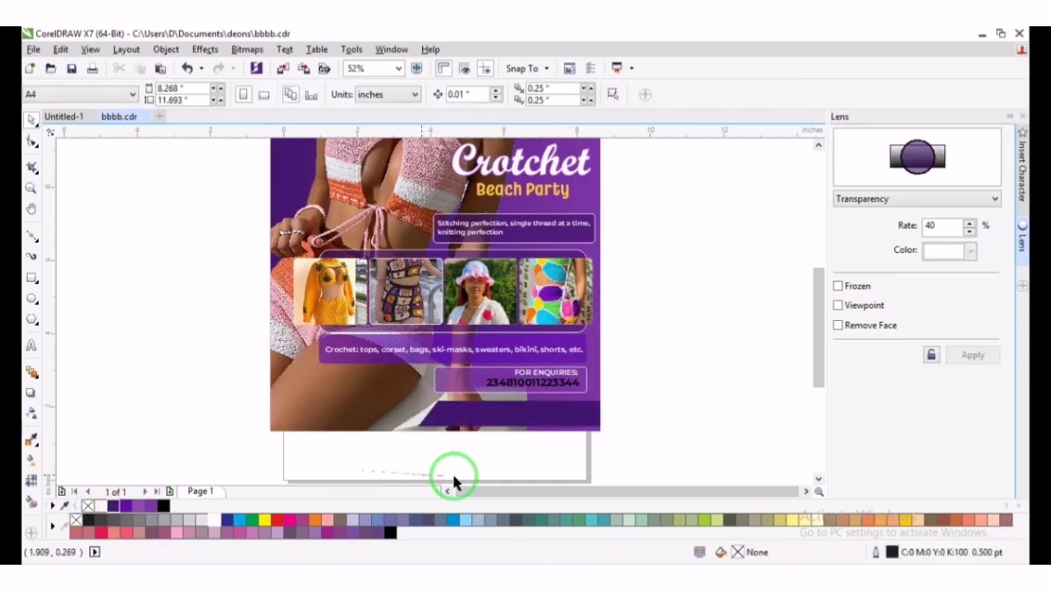
# Bring the "Follow us on:" text in front of the purple bar and add the Facebook, X and Instagram icons beside it
pyautogui.moveTo(454, 479); pyautogui.dragTo(525, 400)
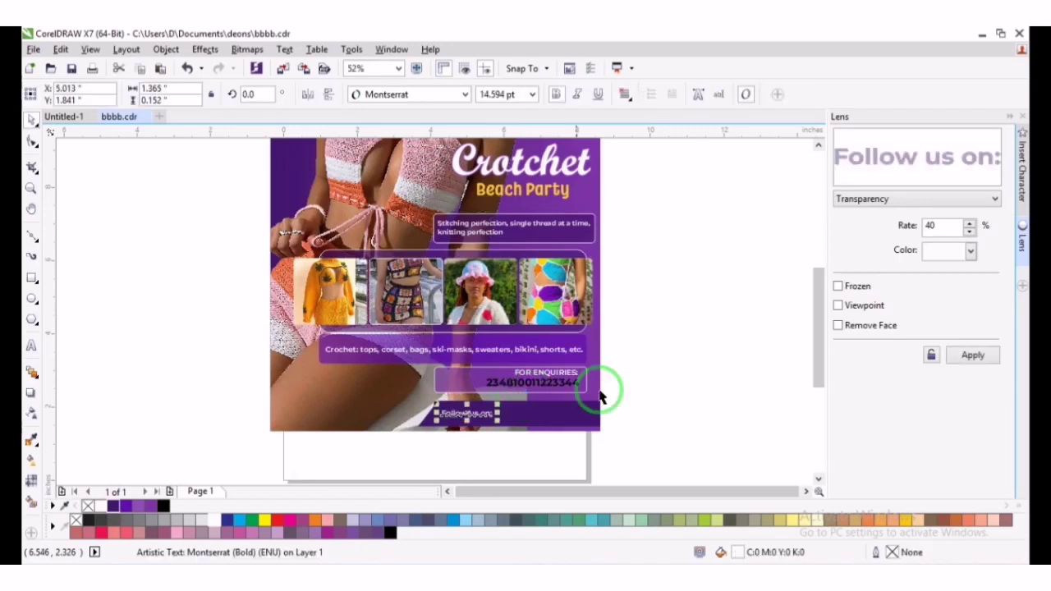
pyautogui.click(534, 465)
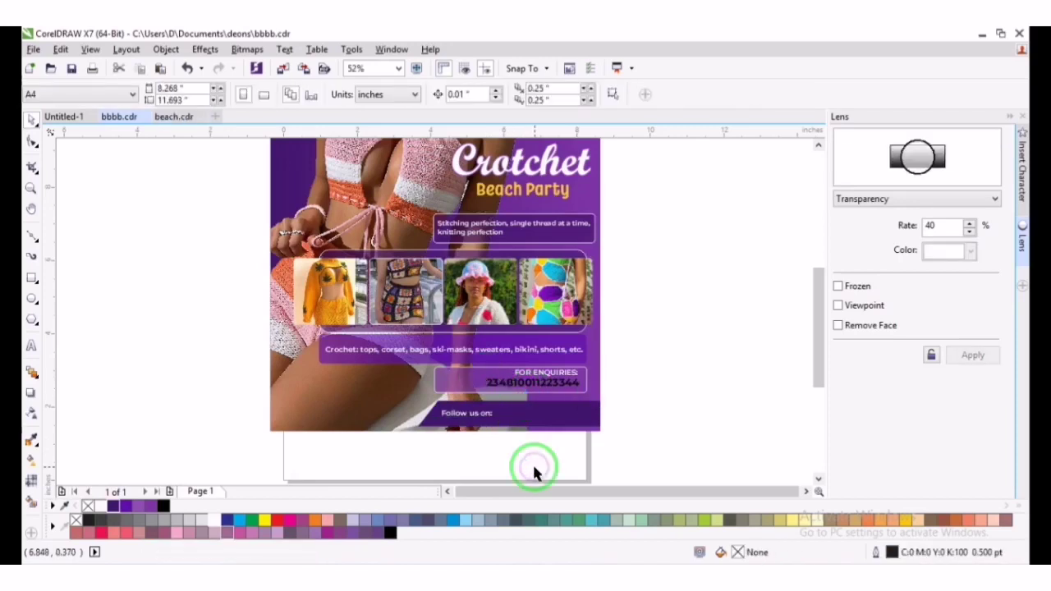
pyautogui.moveTo(604, 390); pyautogui.dragTo(608, 386)
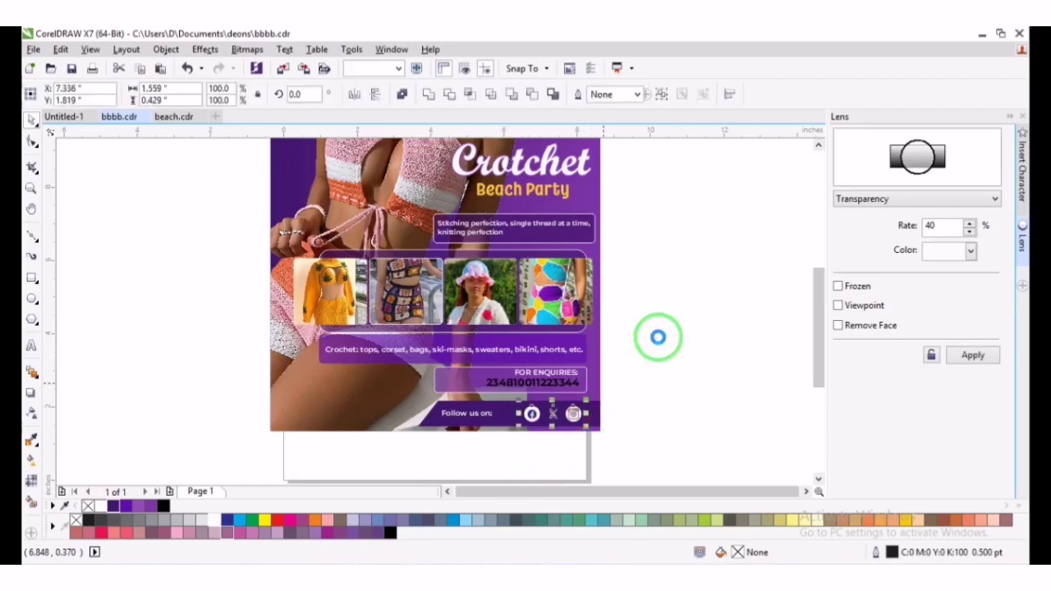
pyautogui.click(639, 381)
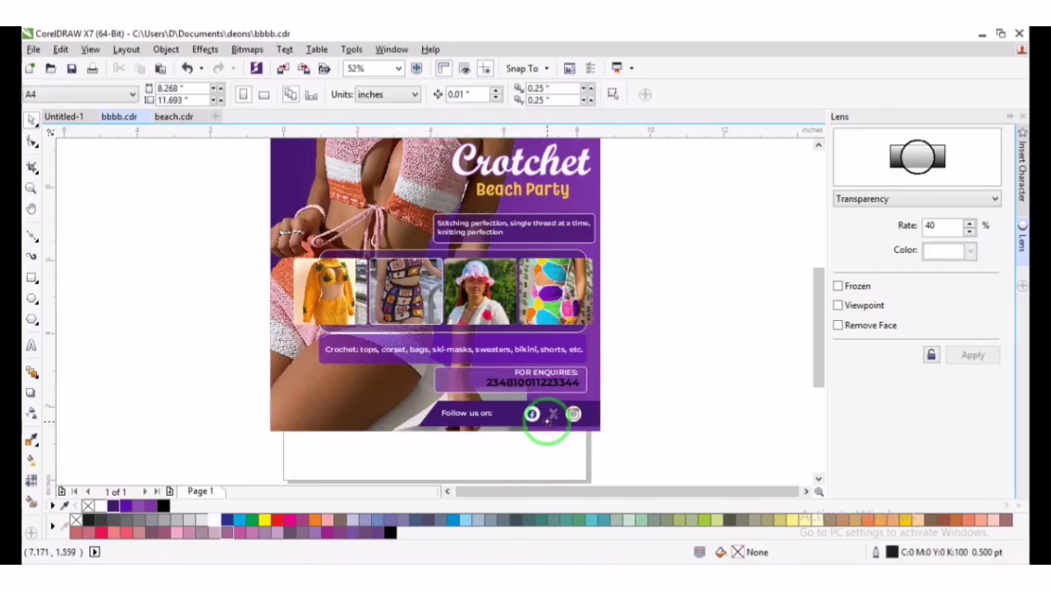
# Enlarge the "Follow us on:" text to about 16.3 pt
pyautogui.moveTo(392, 370); pyautogui.dragTo(600, 436)
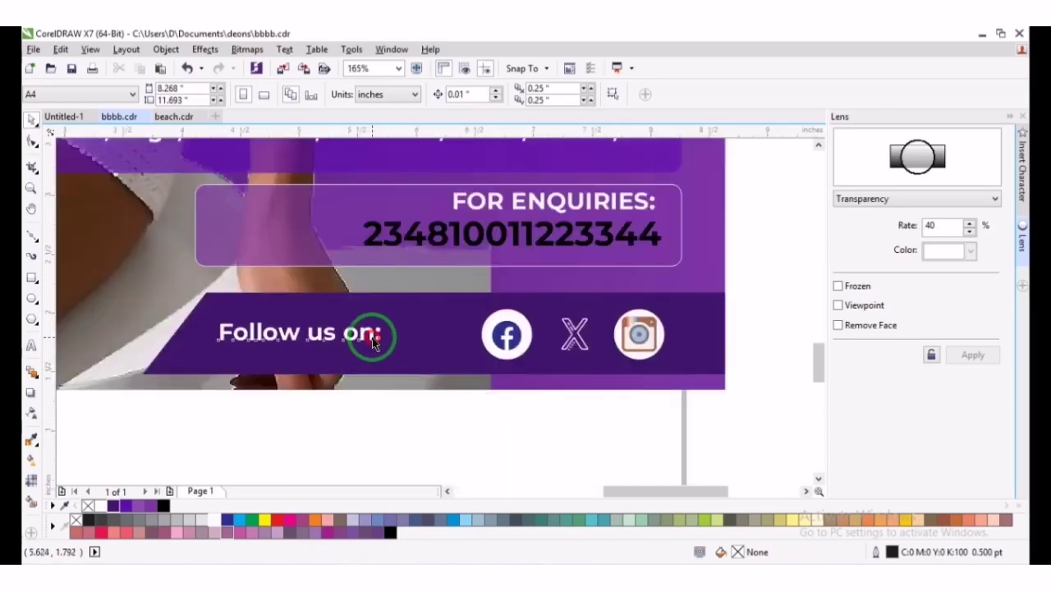
pyautogui.click(372, 341)
pyautogui.moveTo(386, 345); pyautogui.dragTo(405, 354)
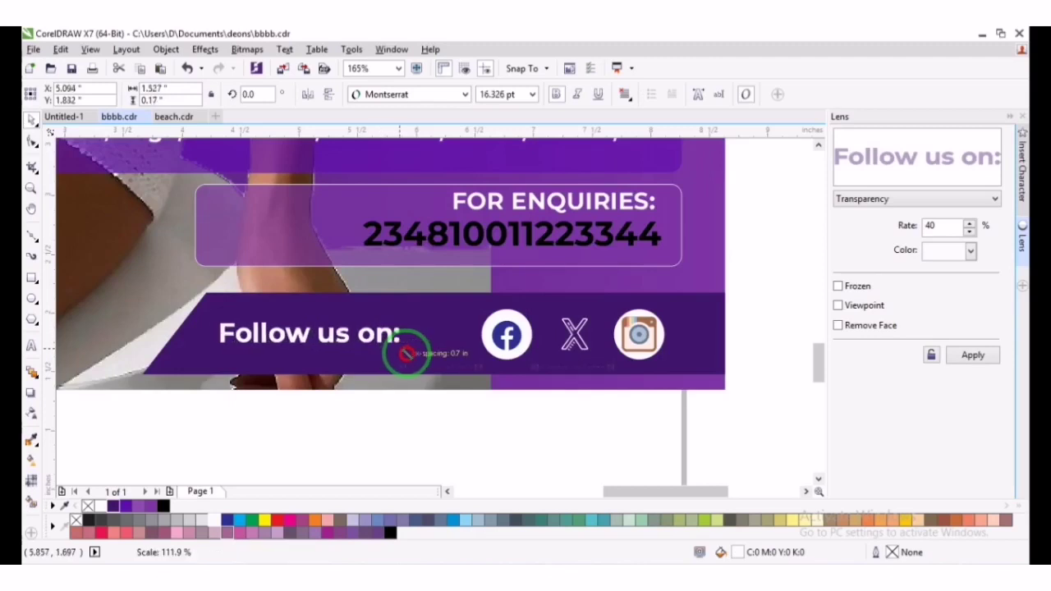
# Fill the X icon's circle with black
pyautogui.click(579, 344)
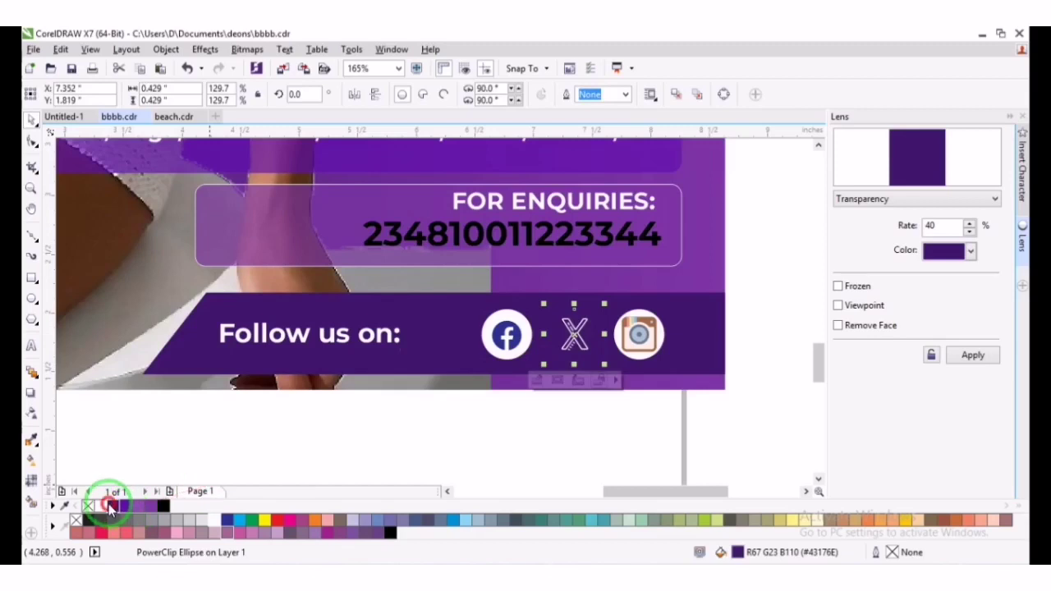
pyautogui.click(164, 506)
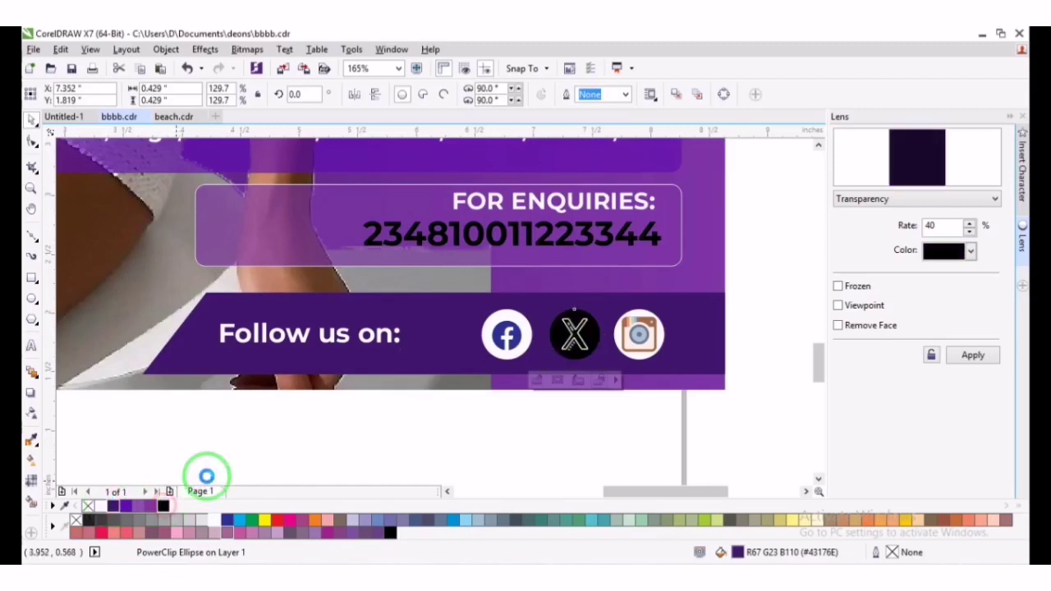
pyautogui.click(639, 335)
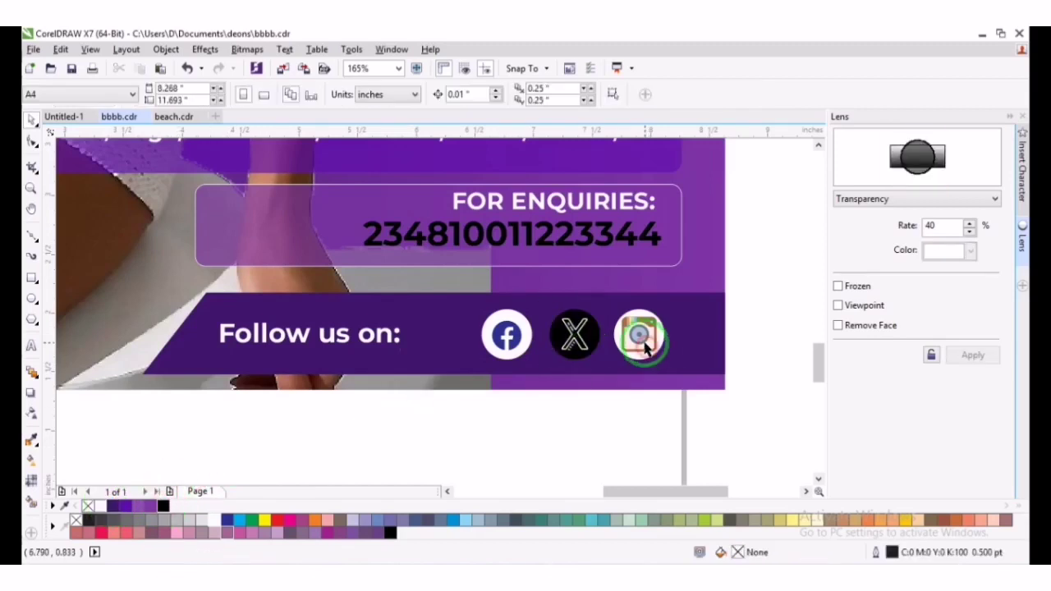
pyautogui.click(483, 441)
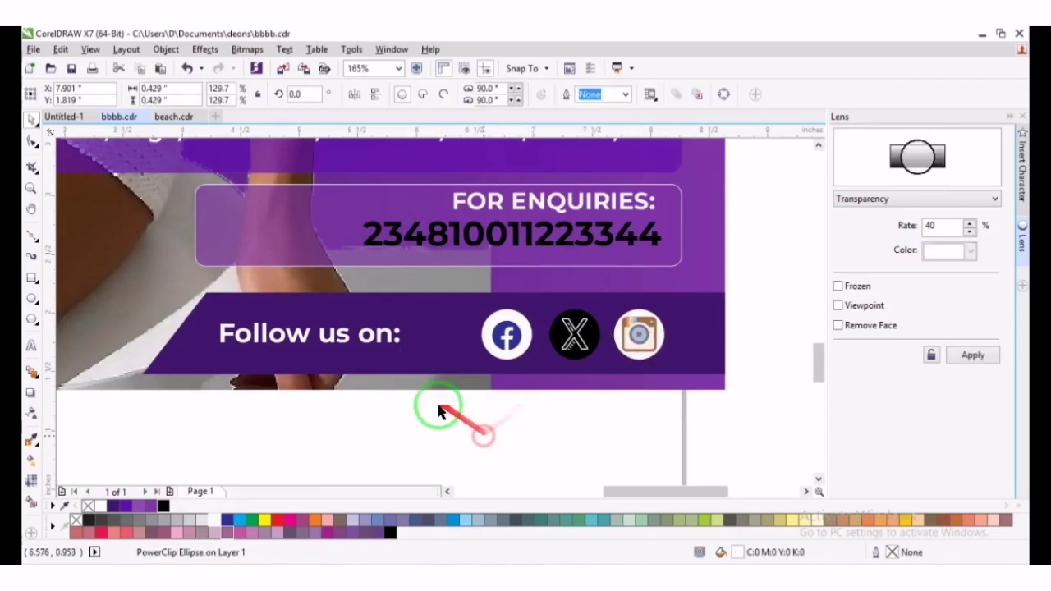
# Move the "Follow us on:" text closer to the social icons and narrow the bar from its slanted end to about 4.66 in
pyautogui.click(382, 335)
pyautogui.moveTo(382, 335); pyautogui.dragTo(403, 332)
pyautogui.click(154, 331)
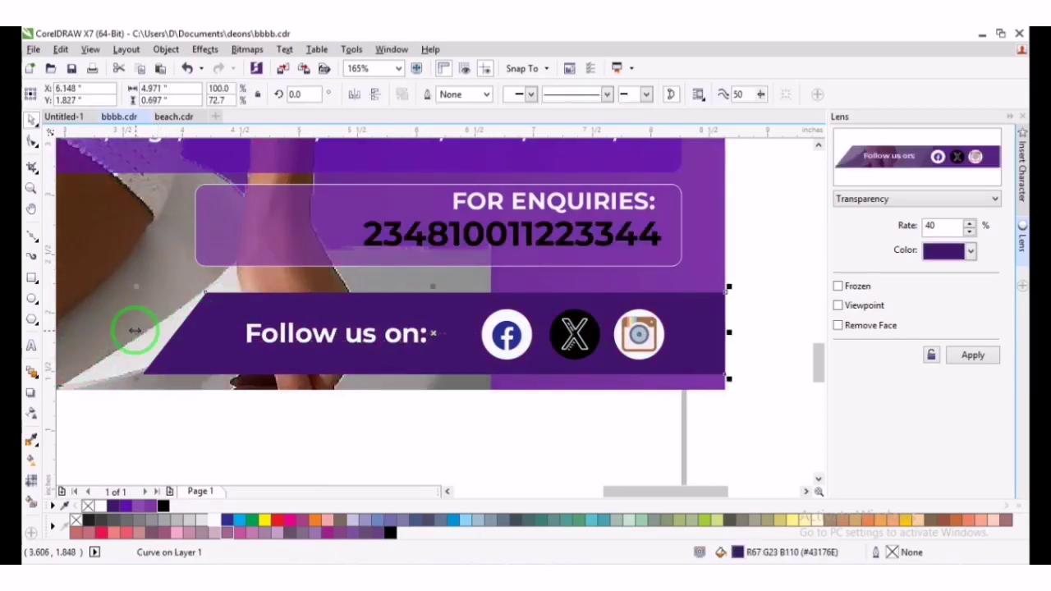
pyautogui.moveTo(135, 330); pyautogui.dragTo(176, 328)
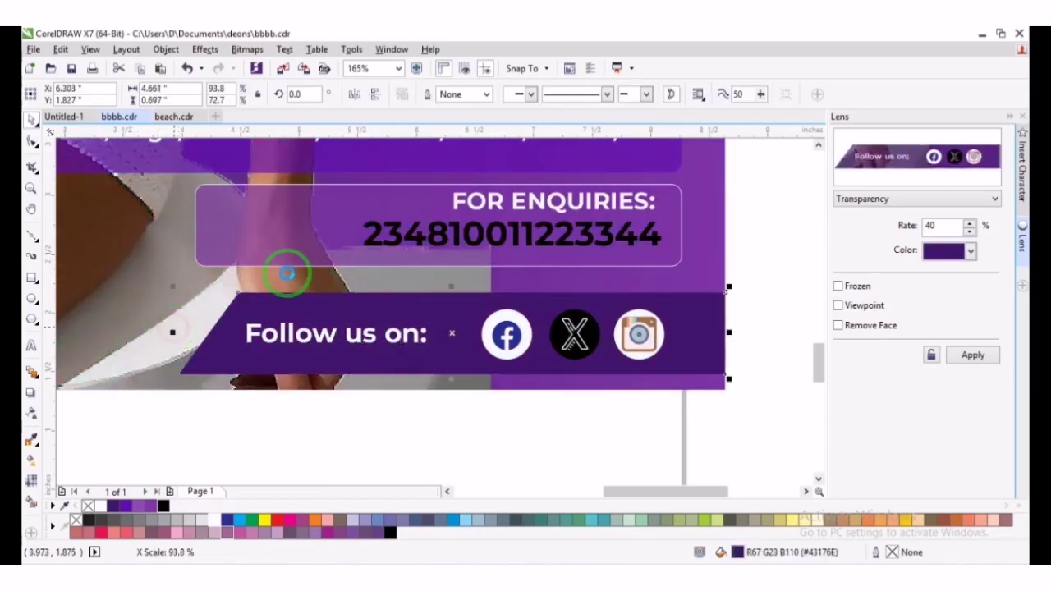
pyautogui.click(266, 434)
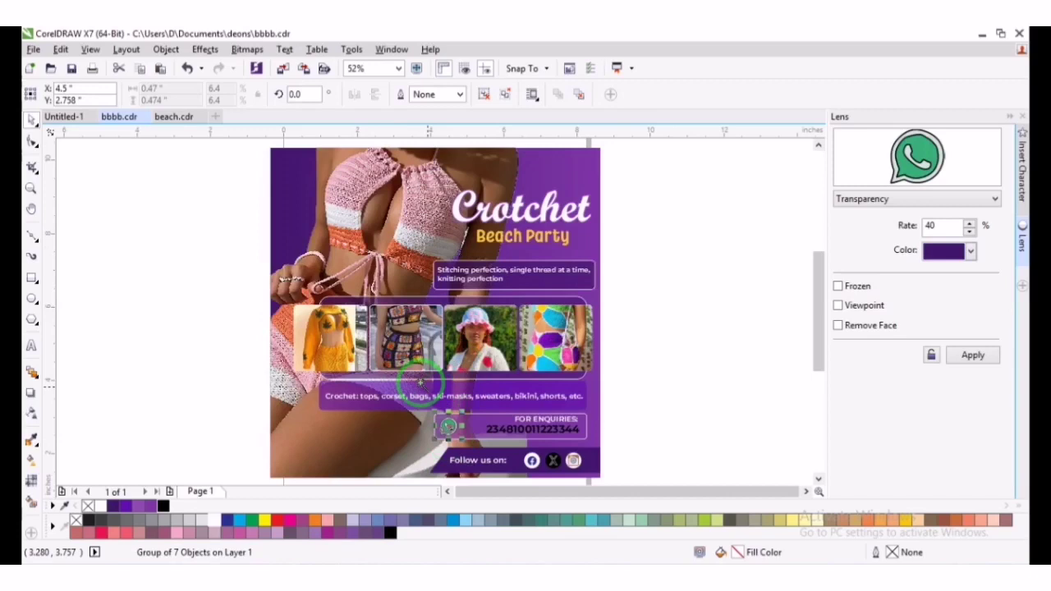
# Delete the green WhatsApp icon from the enquiries box
pyautogui.moveTo(421, 383); pyautogui.dragTo(628, 446)
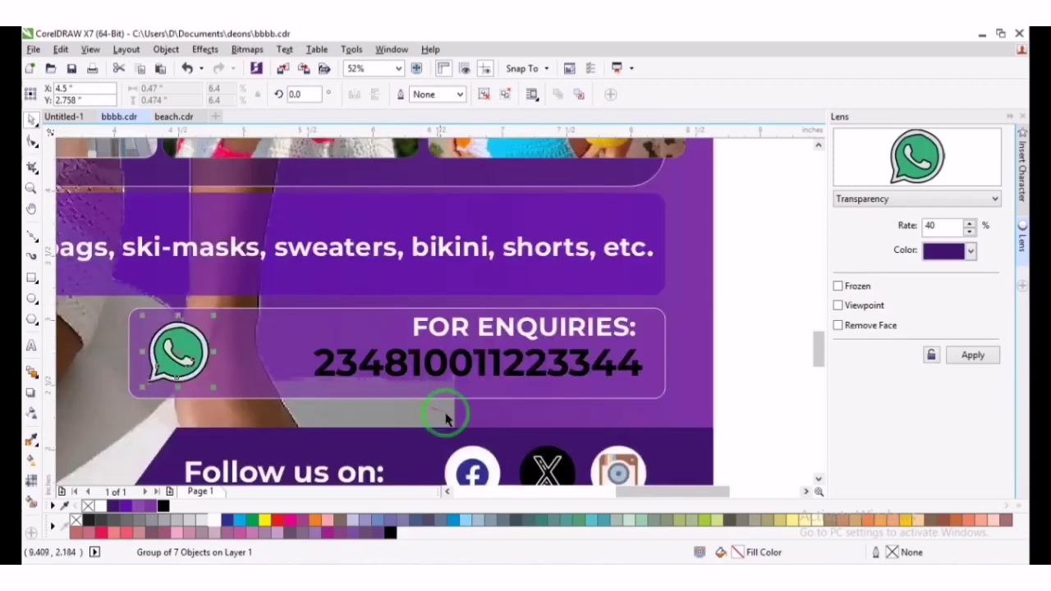
pyautogui.moveTo(179, 351); pyautogui.dragTo(203, 354)
pyautogui.press('Delete')
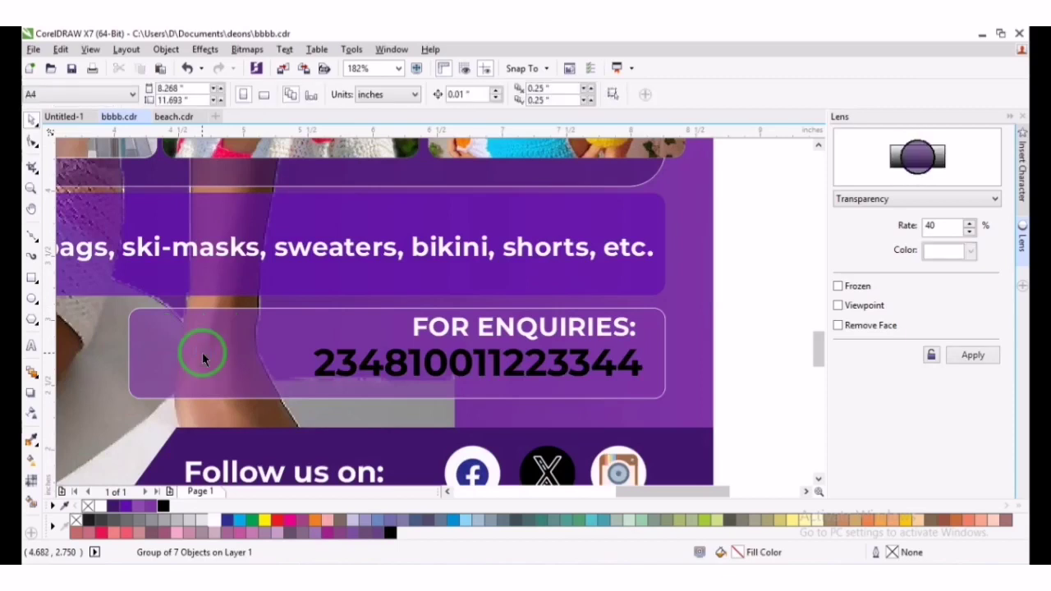
# Insert a green WhatsApp speech-bubble icon from the icon library beside the flyer and shrink it to about 3.92 in wide
pyautogui.click(359, 580)
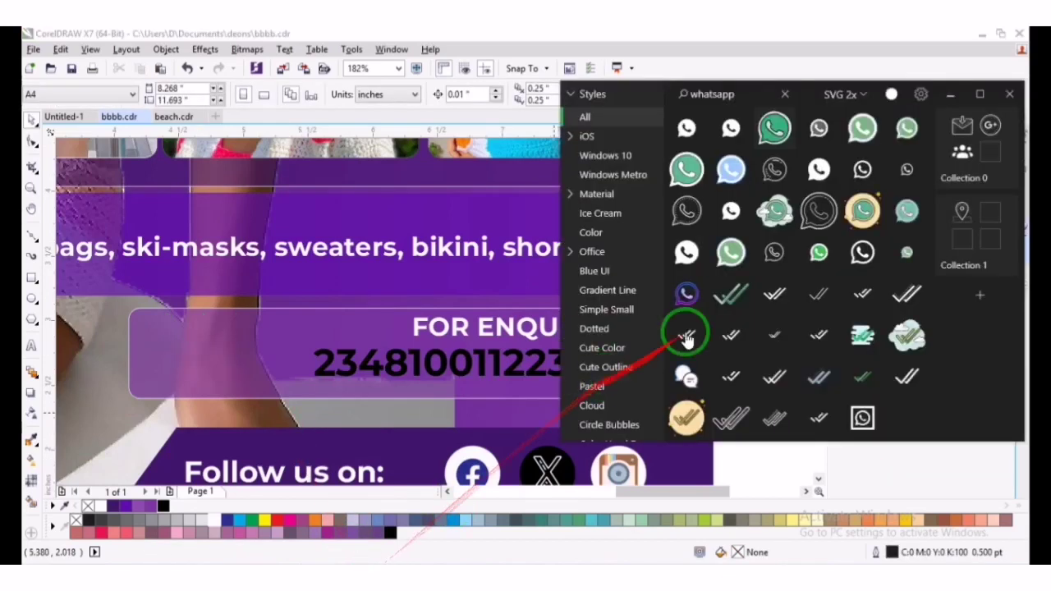
pyautogui.moveTo(733, 258); pyautogui.dragTo(312, 285)
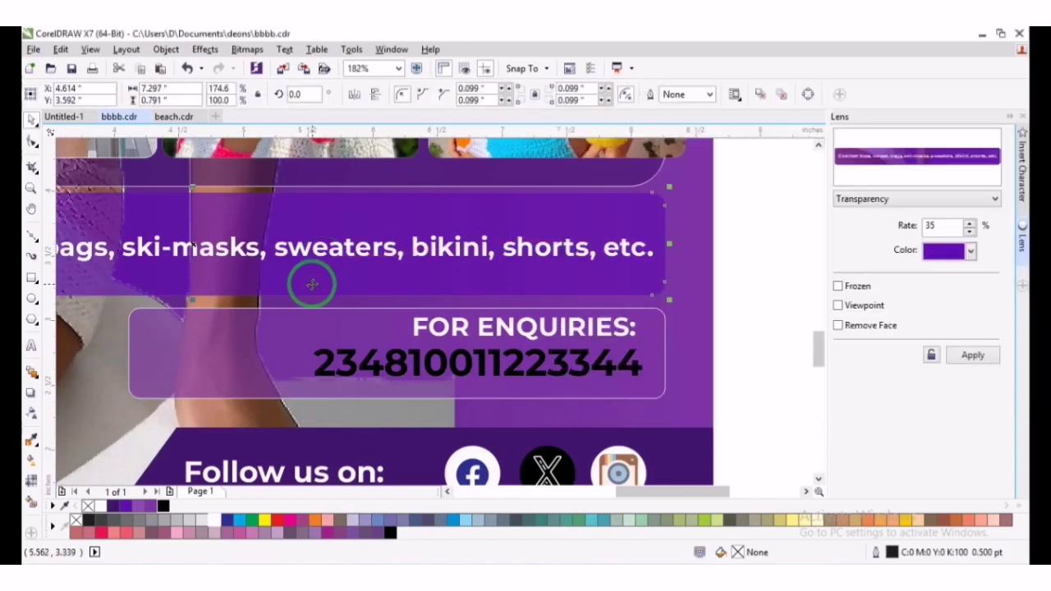
pyautogui.press('F4')
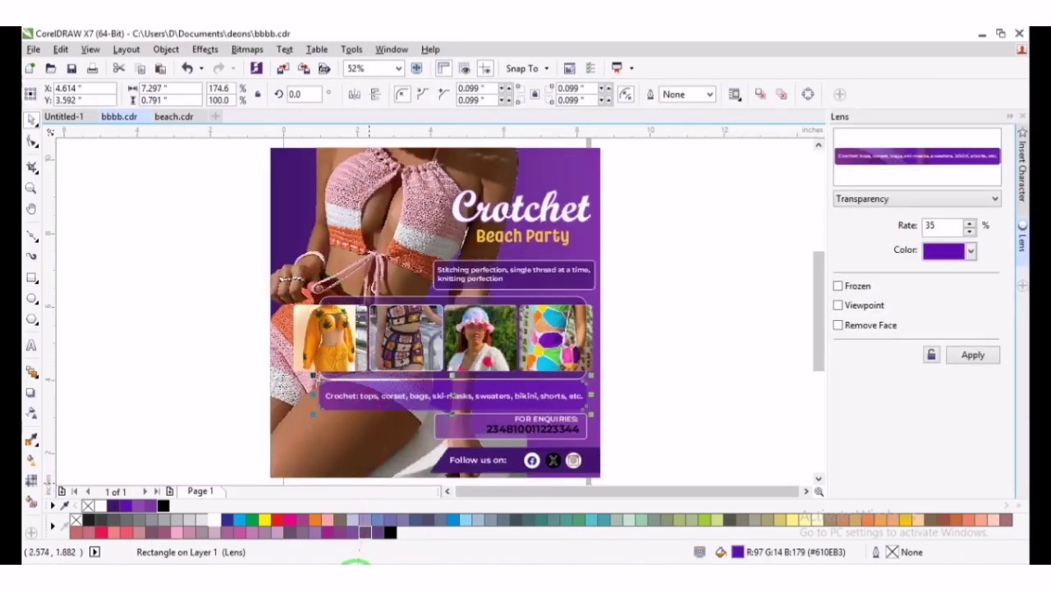
pyautogui.click(357, 582)
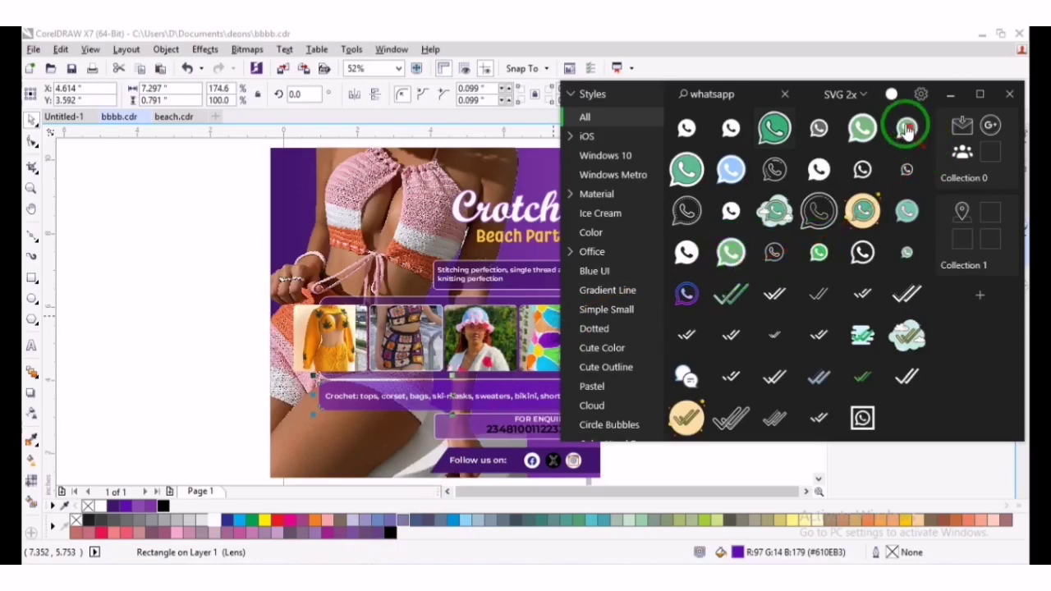
pyautogui.click(865, 129)
pyautogui.moveTo(865, 129); pyautogui.dragTo(156, 284)
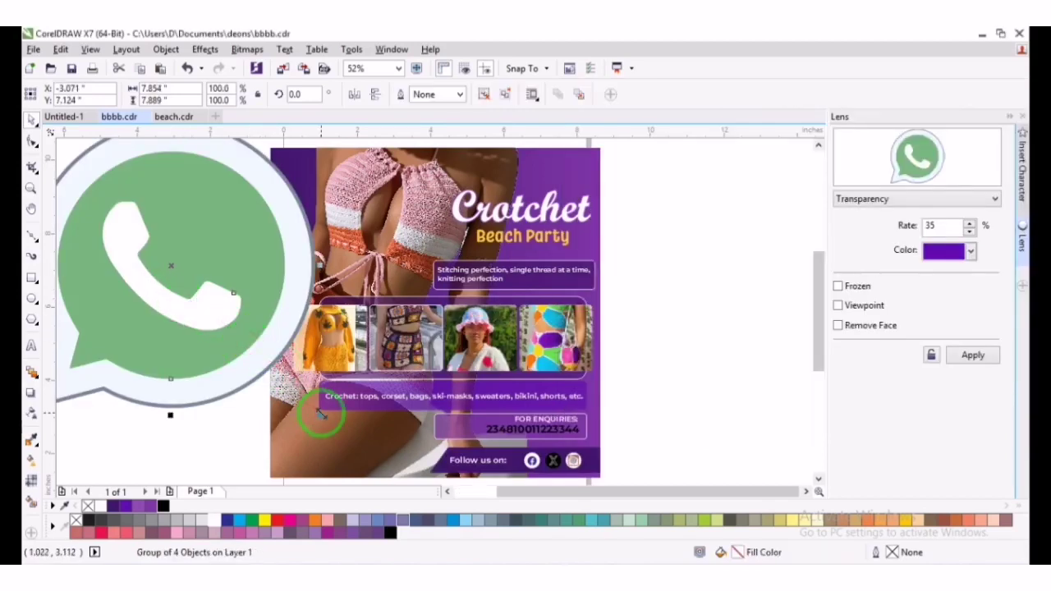
pyautogui.moveTo(311, 413); pyautogui.dragTo(265, 341)
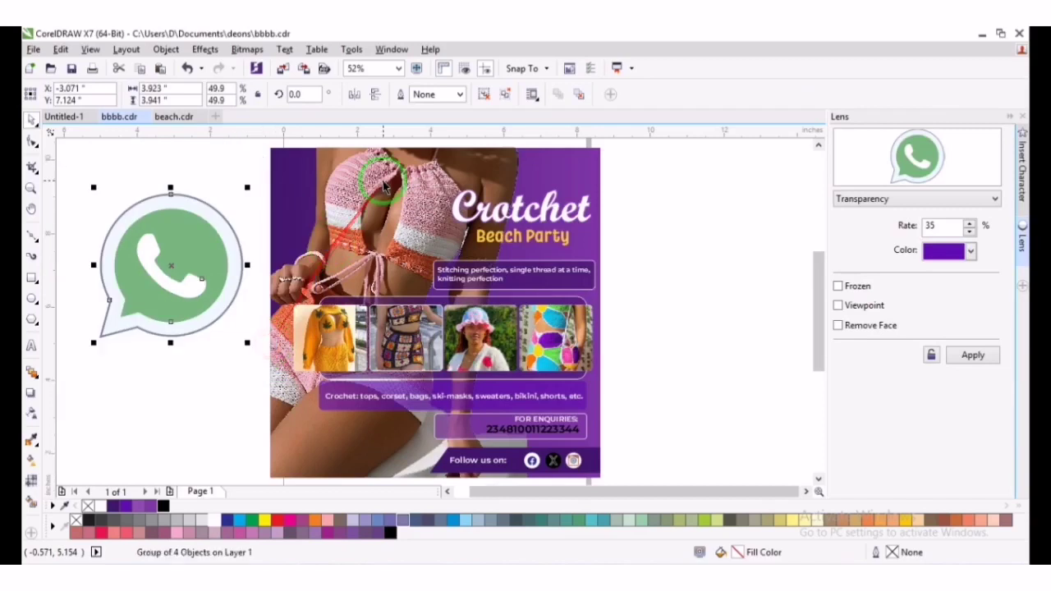
# Ungroup the WhatsApp icon and fill its inner bubble with the saturated palette green
pyautogui.click(211, 370)
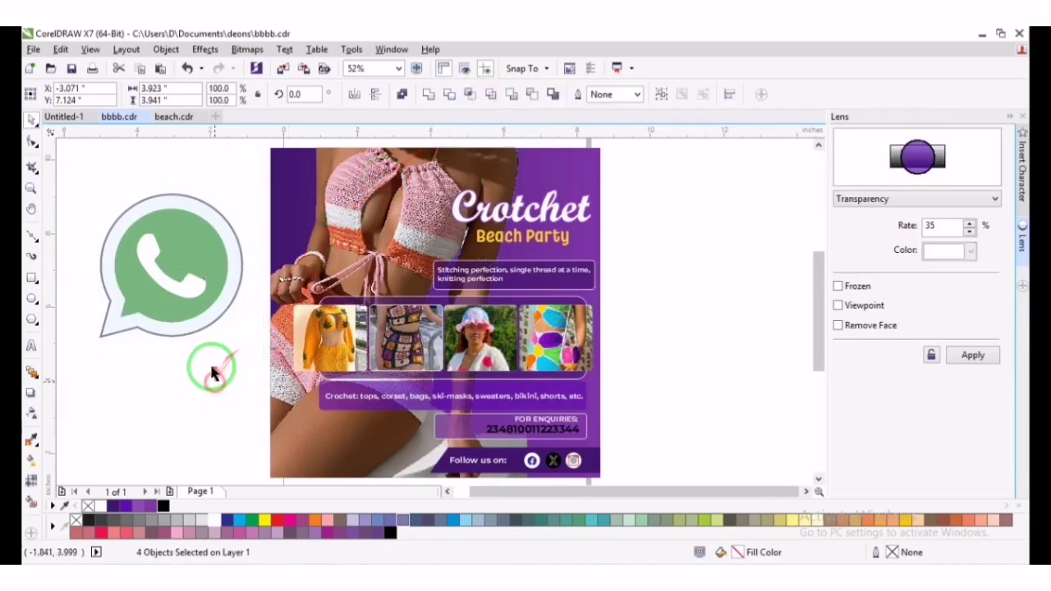
pyautogui.click(204, 311)
pyautogui.click(251, 520)
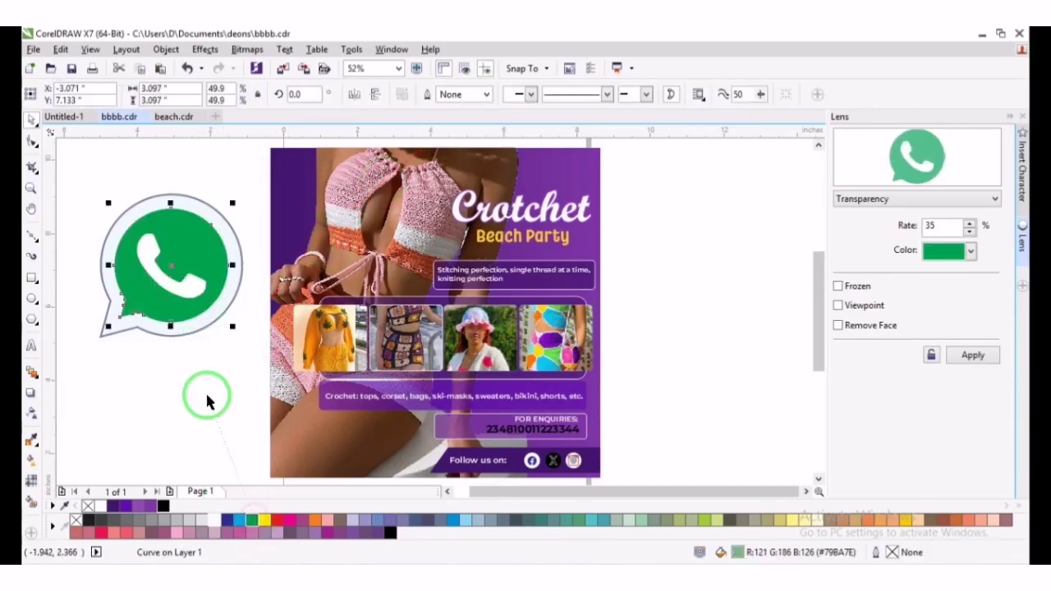
# Give the WhatsApp icon's outer shape a green hairline outline and fill its pale ring with white
pyautogui.click(193, 387)
pyautogui.click(204, 331)
pyautogui.click(250, 526)
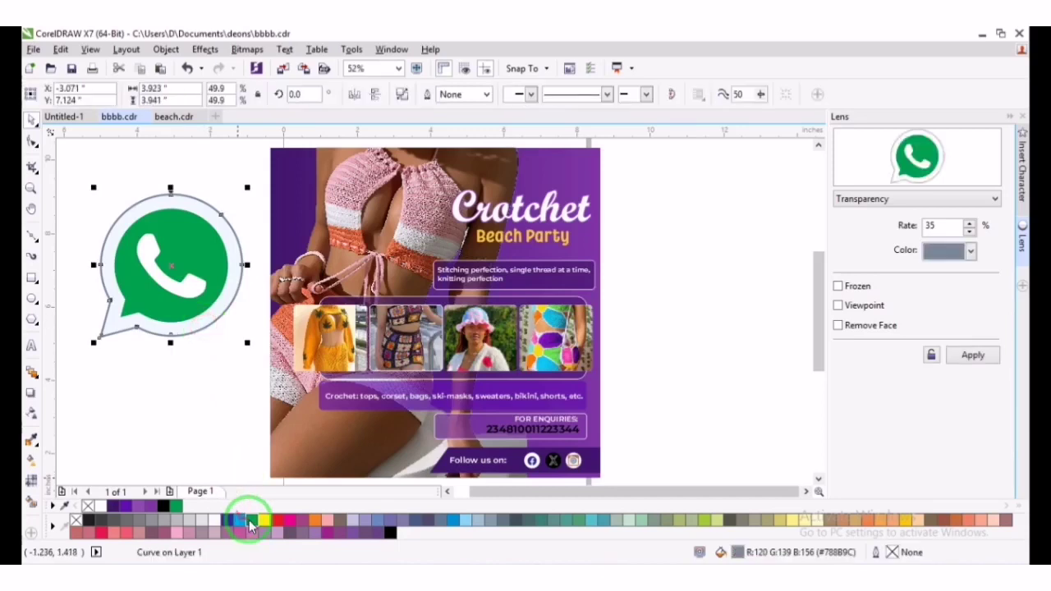
pyautogui.rightClick(253, 520)
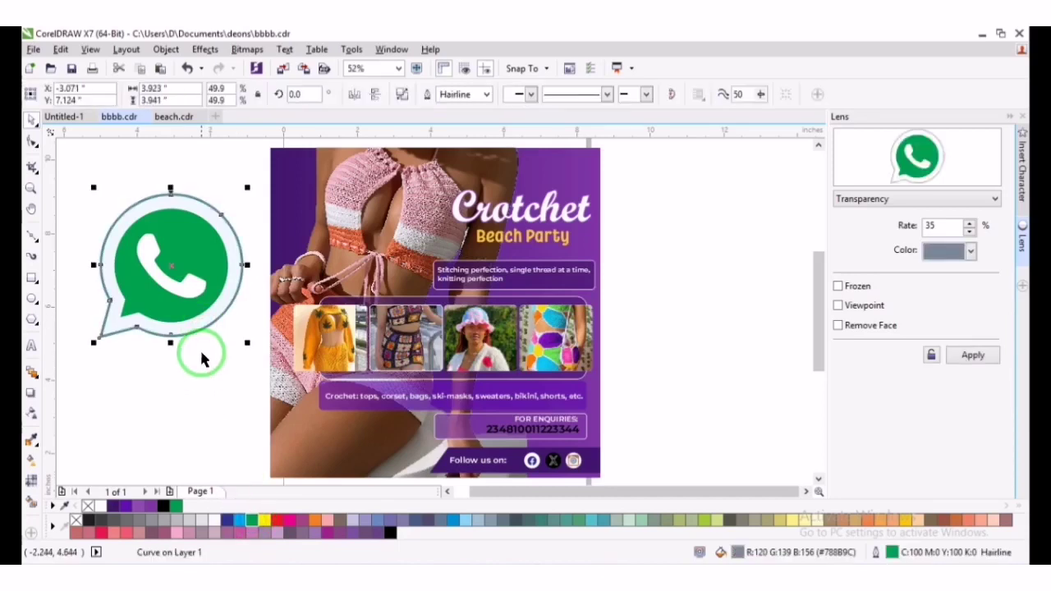
pyautogui.click(198, 321)
pyautogui.click(213, 519)
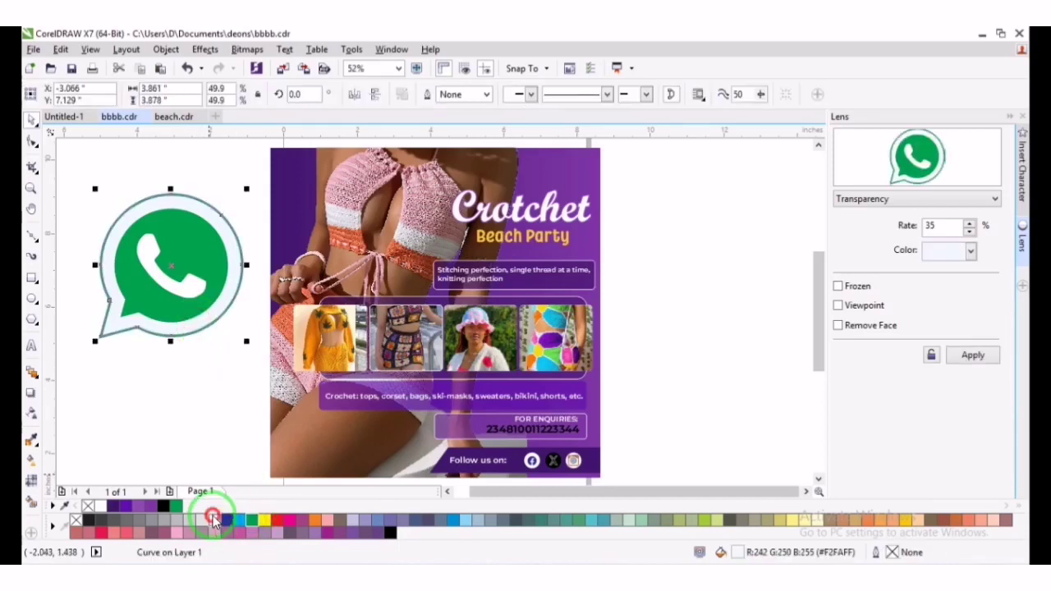
# Group the WhatsApp icon's parts, shrink the group to about 0.43 in wide, and place it beside the phone number in the enquiries box
pyautogui.moveTo(81, 359); pyautogui.dragTo(182, 227)
pyautogui.hotkey('ctrl', 'g')
pyautogui.moveTo(170, 267); pyautogui.dragTo(451, 426)
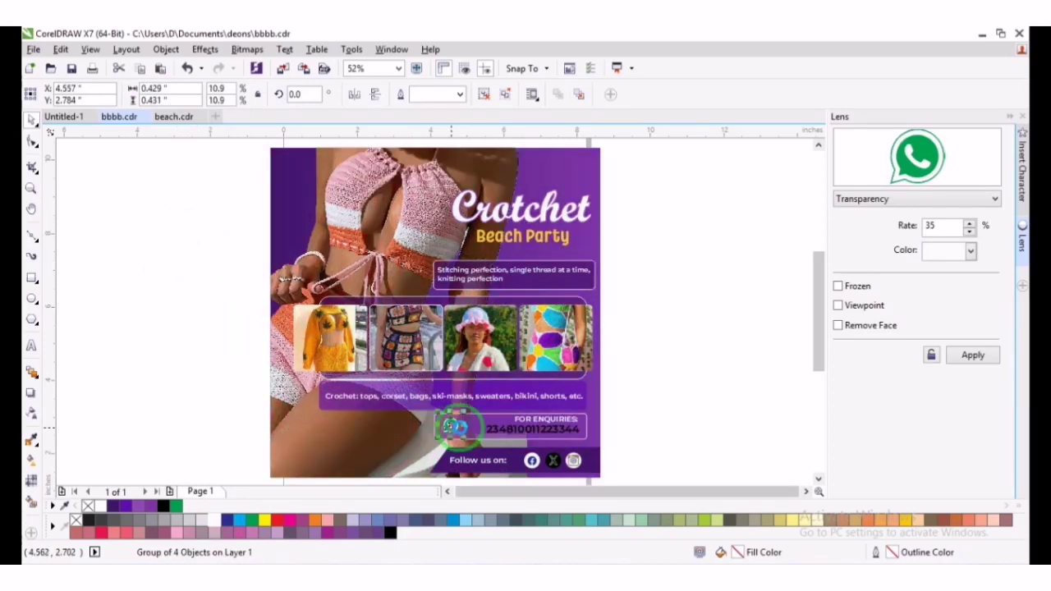
pyautogui.click(708, 360)
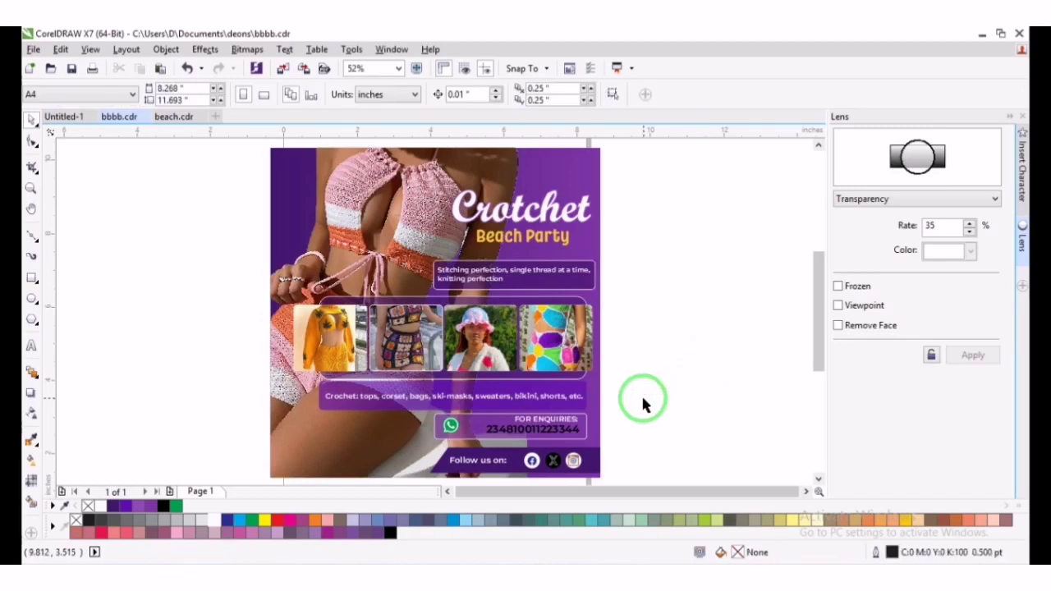
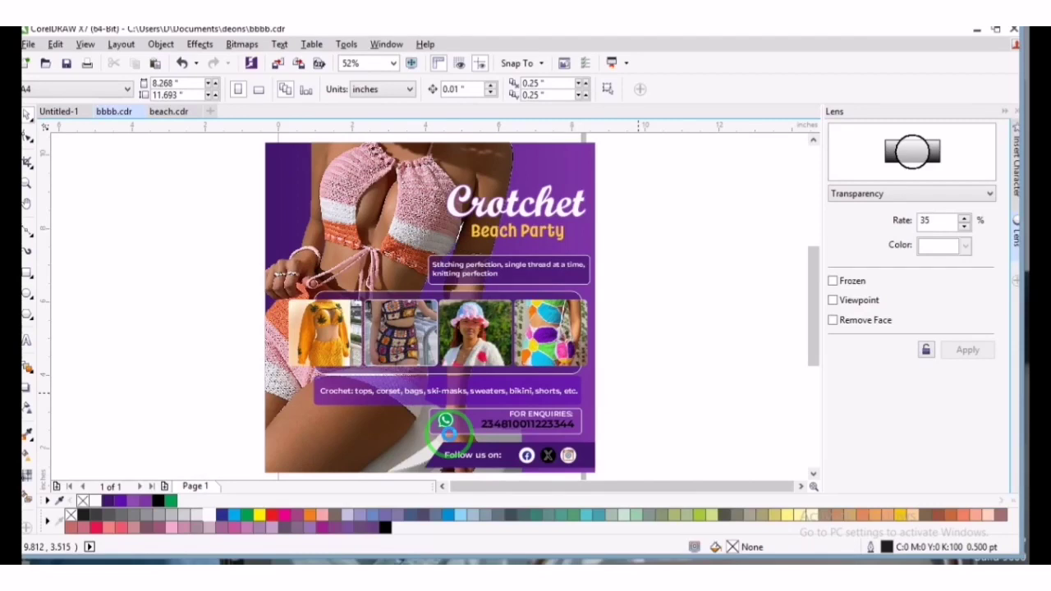
# Recolour the WhatsApp icon's green parts dark purple and preview the flyer full screen
pyautogui.click(447, 429)
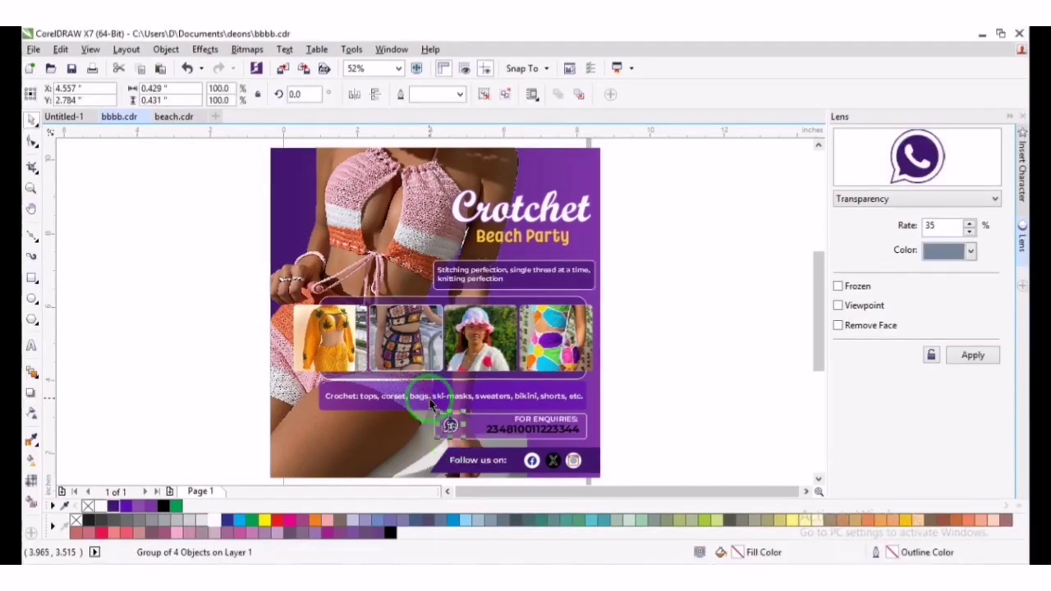
pyautogui.click(652, 339)
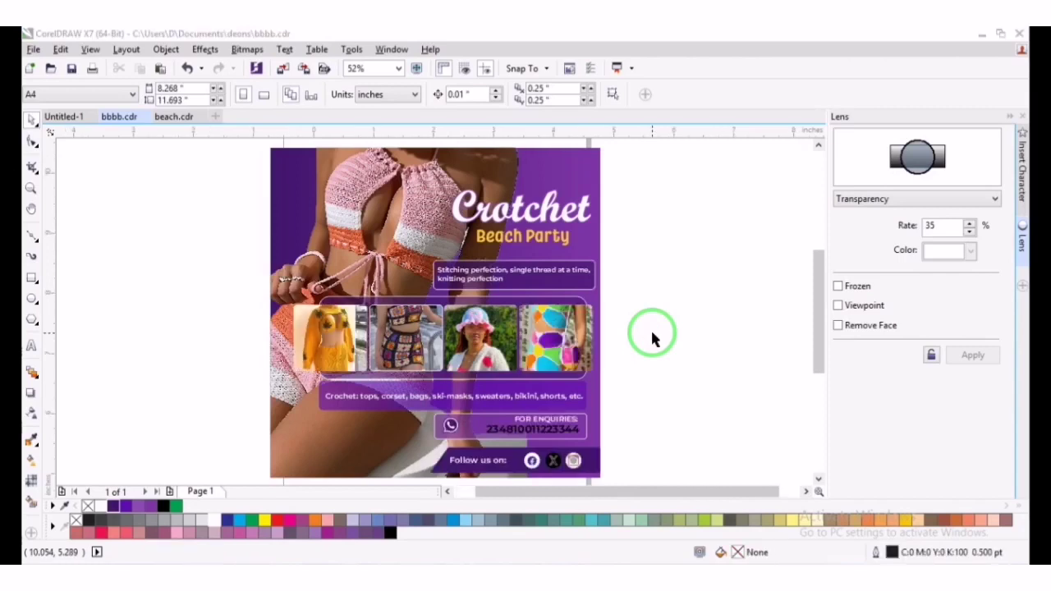
pyautogui.press('F9')
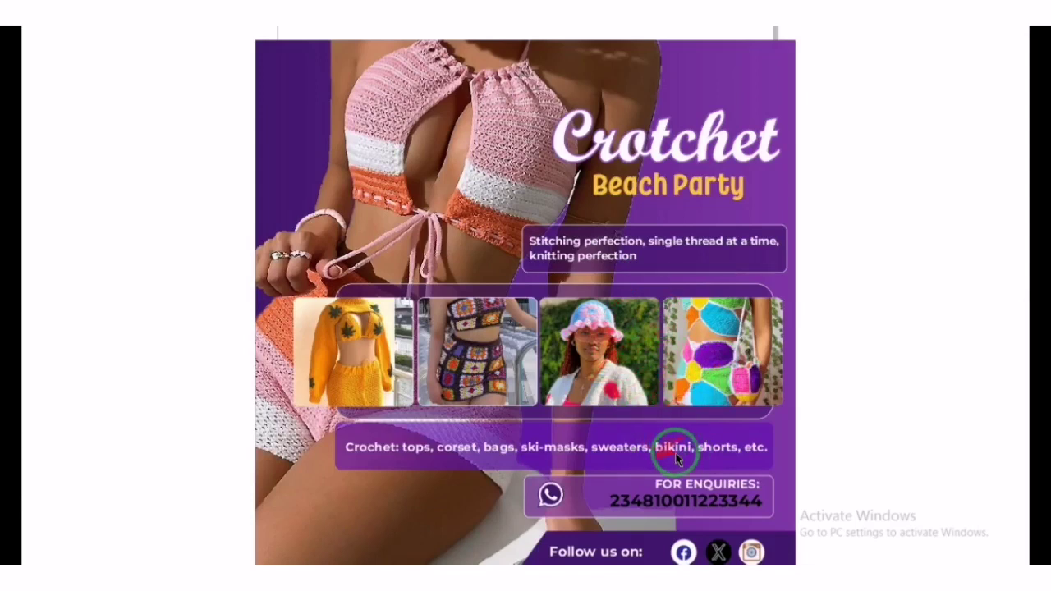
pyautogui.press('Escape')
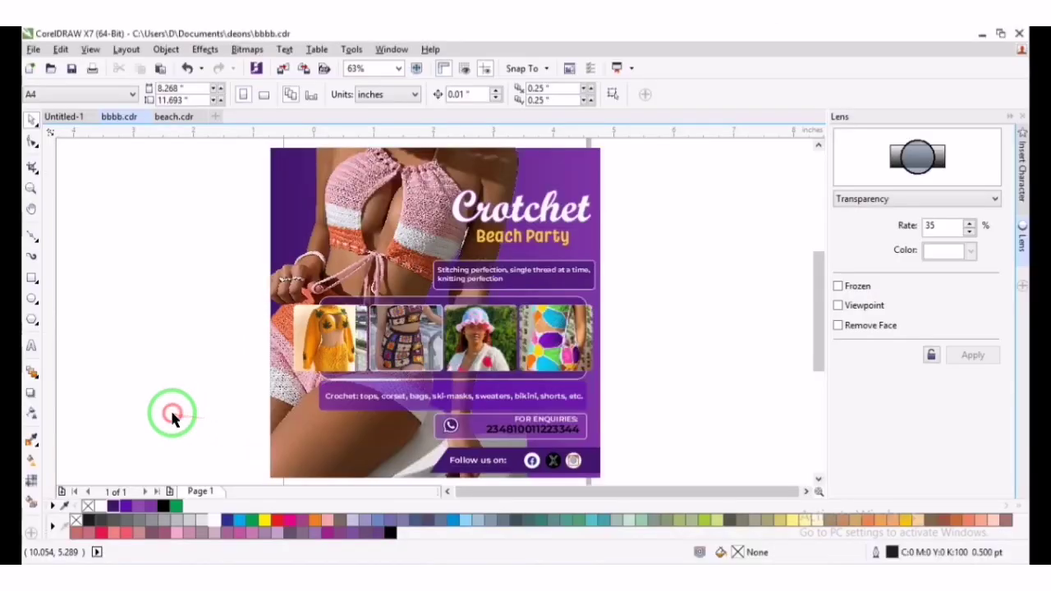
# Change the lens colour of the crochet product list bar to the darker purple #4E0F8C and apply it
pyautogui.click(419, 391)
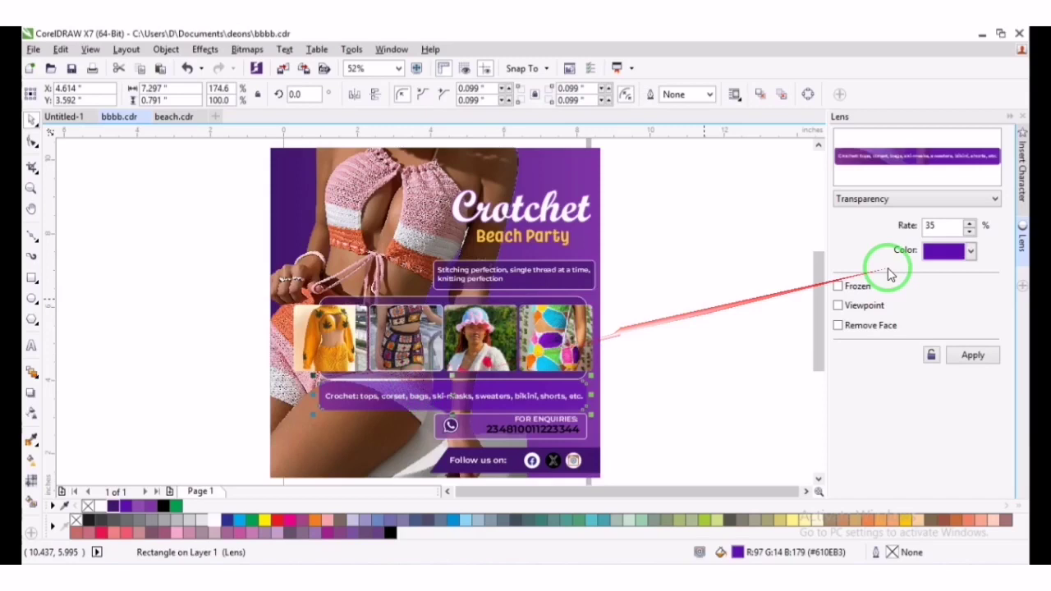
pyautogui.click(971, 252)
pyautogui.click(969, 366)
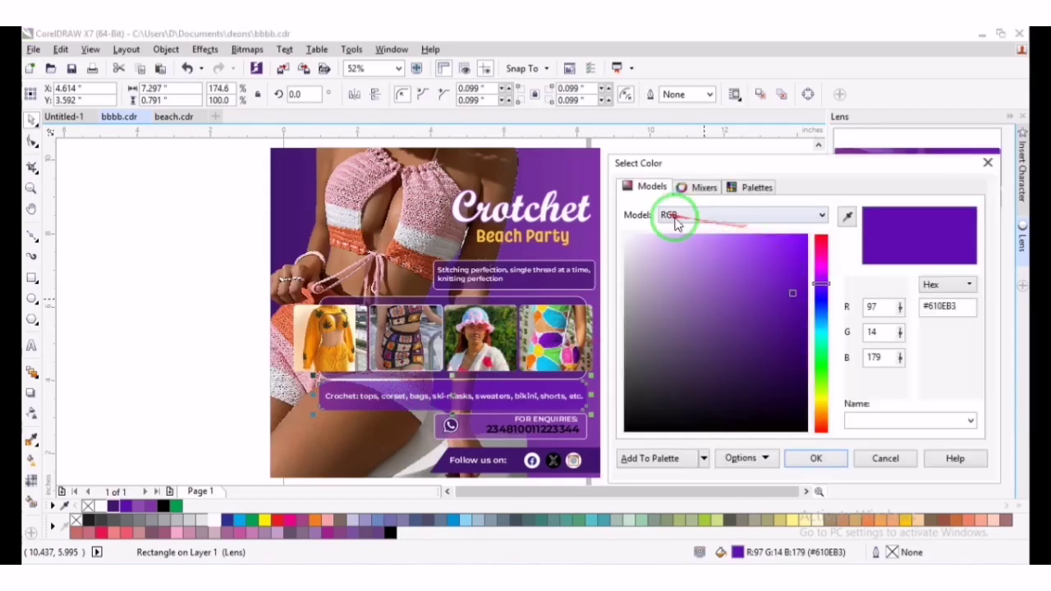
pyautogui.click(788, 316)
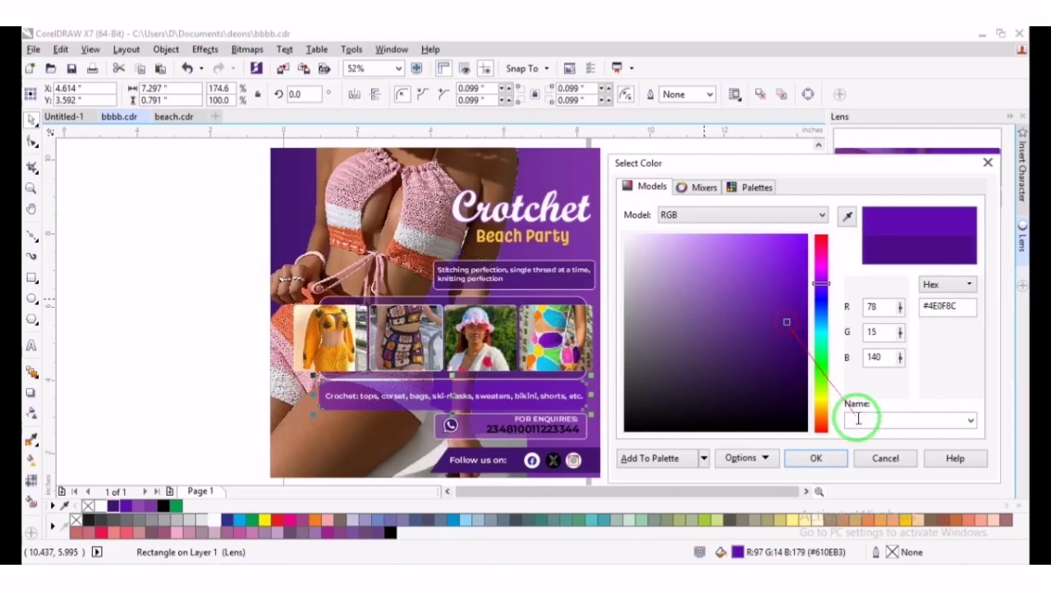
pyautogui.click(822, 456)
pyautogui.click(969, 355)
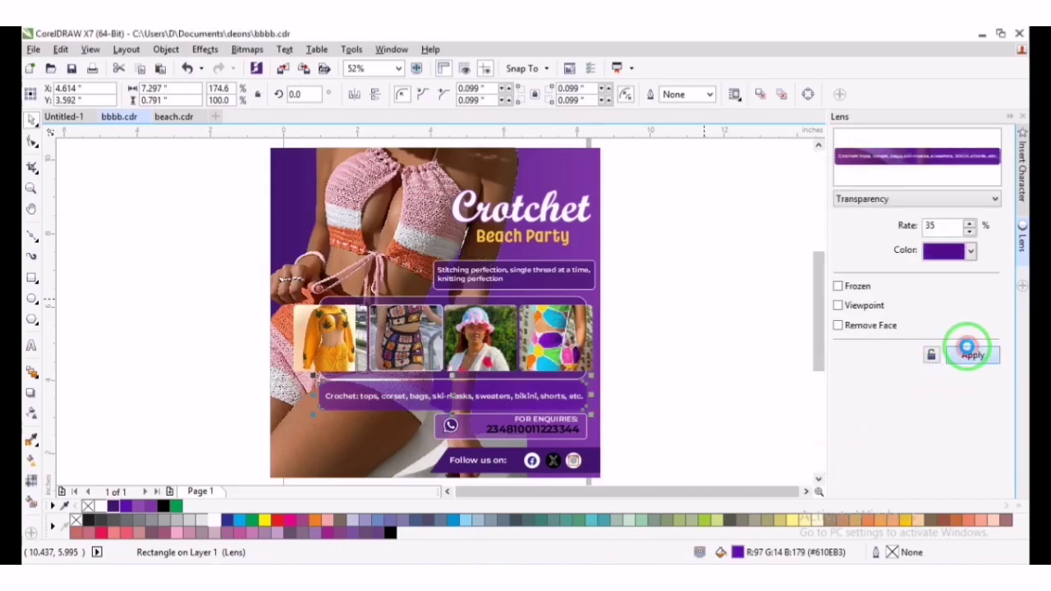
pyautogui.click(640, 343)
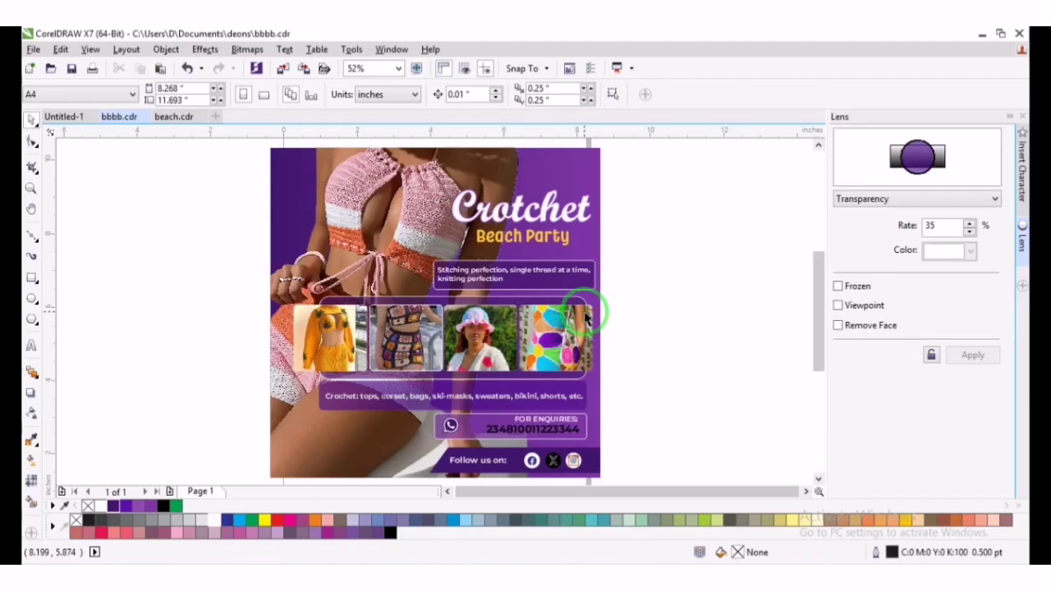
# Select the whole flyer and duplicate it side by side with the original
pyautogui.scroll(-2, 586, 319)
pyautogui.moveTo(383, 206); pyautogui.dragTo(636, 400)
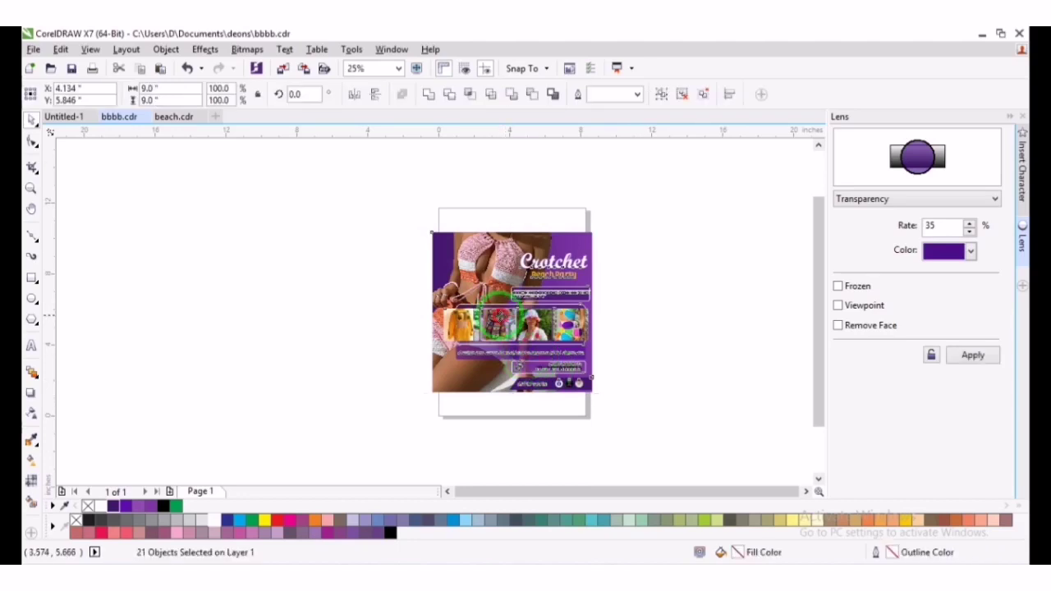
pyautogui.moveTo(497, 300); pyautogui.dragTo(546, 318)
pyautogui.rightClick(546, 319)
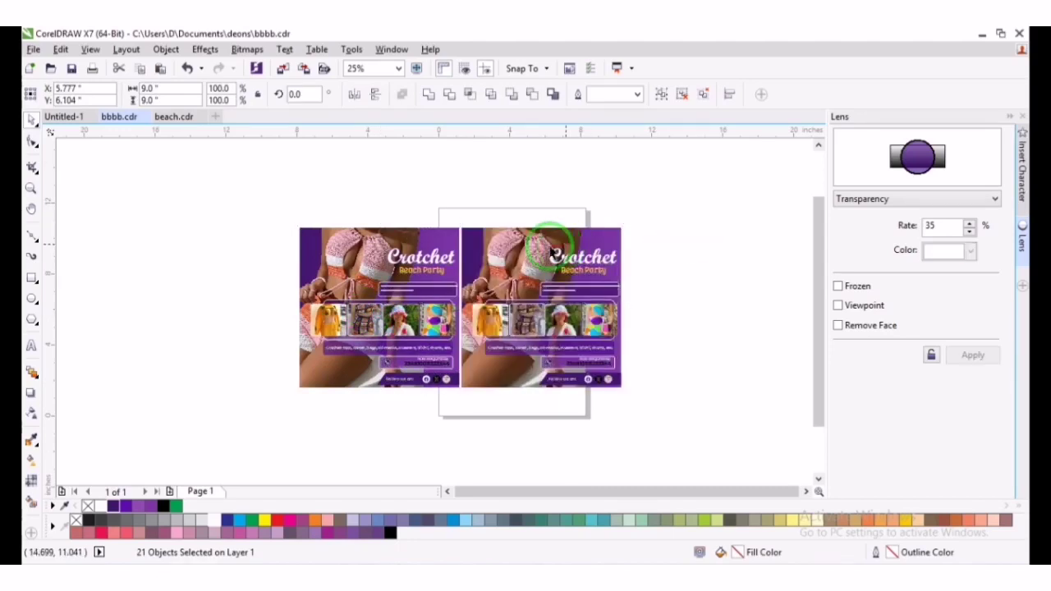
# Open the PowerClip contents of one flyer copy's background and delete the model photo in pink crochet
pyautogui.click(538, 241)
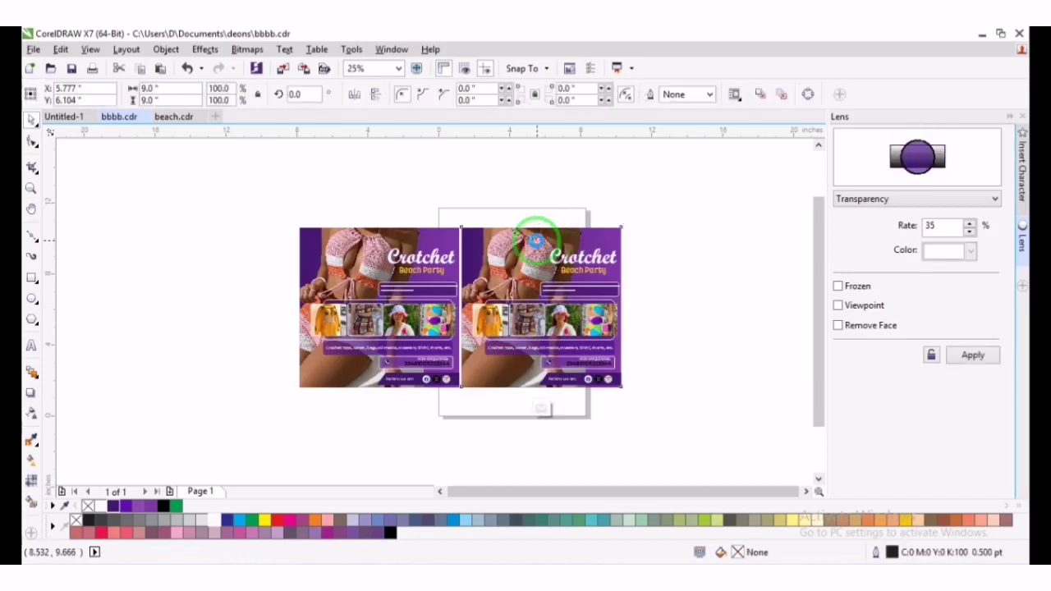
pyautogui.doubleClick(536, 240)
pyautogui.click(535, 248)
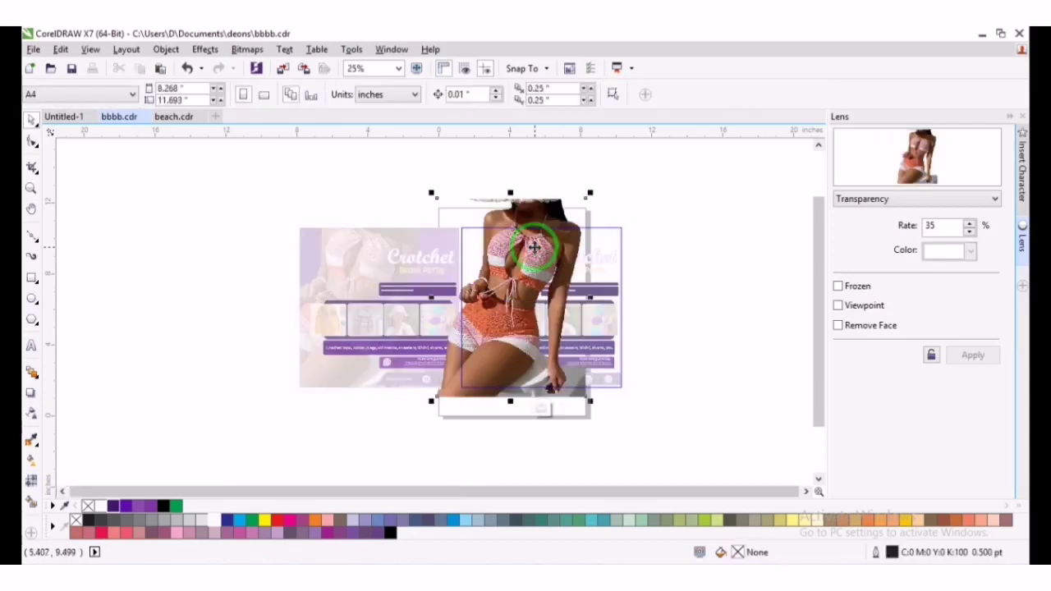
pyautogui.press('Delete')
pyautogui.click(275, 447)
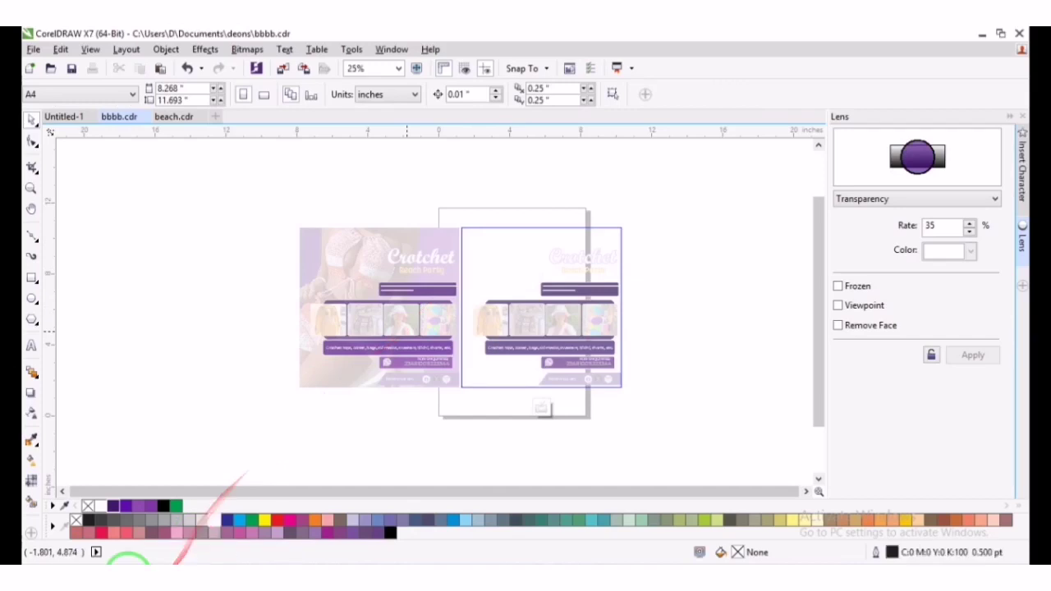
# Import the "6. beach girl crotchet" picture from the BOOK COVER folder into the open PowerClip contents
pyautogui.click(90, 557)
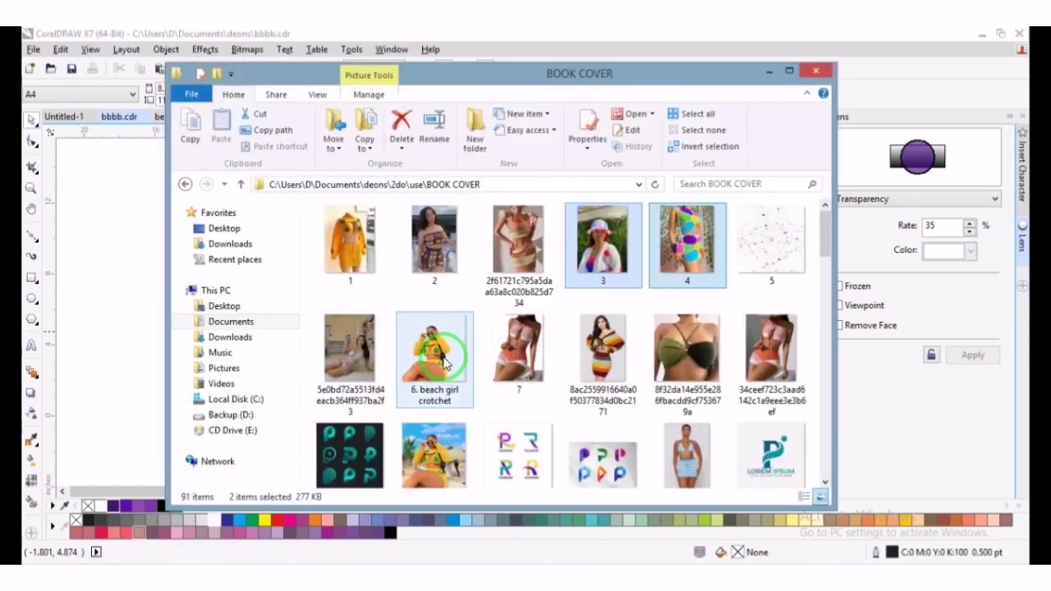
pyautogui.moveTo(435, 361); pyautogui.dragTo(129, 327)
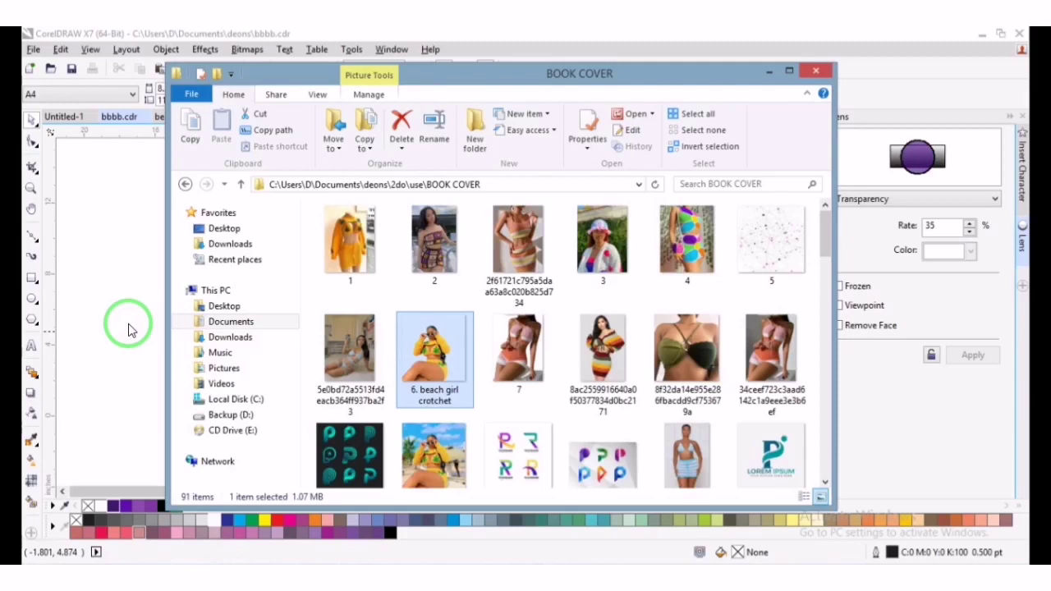
pyautogui.moveTo(129, 325); pyautogui.dragTo(129, 287)
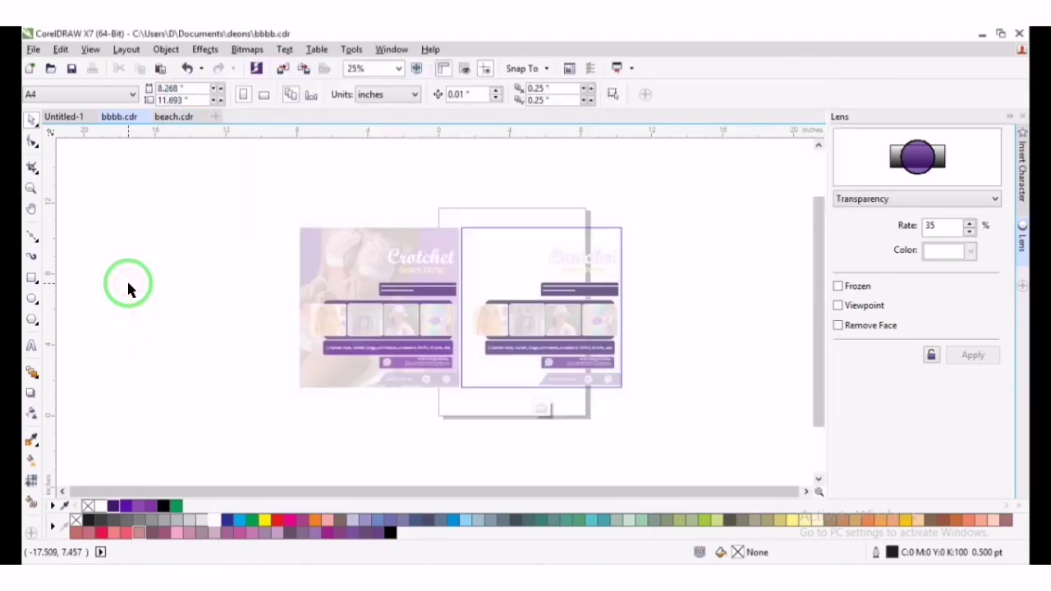
pyautogui.click(105, 575)
pyautogui.moveTo(451, 342); pyautogui.dragTo(108, 354)
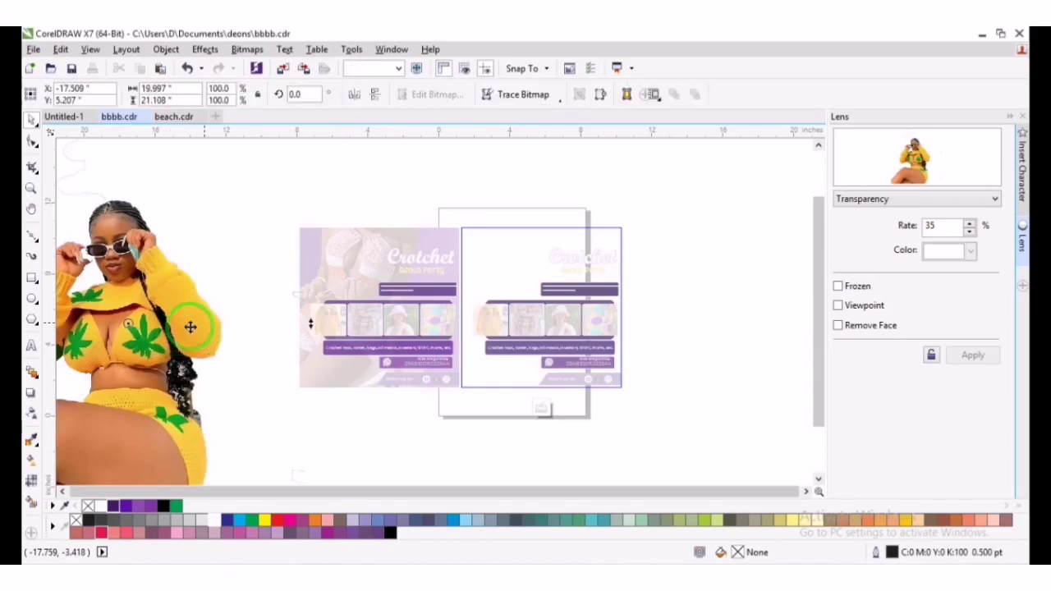
# Scale the imported model picture to about 12.13 in wide, flip it horizontally, and place it over the PowerClip frame
pyautogui.moveTo(161, 317); pyautogui.dragTo(273, 260)
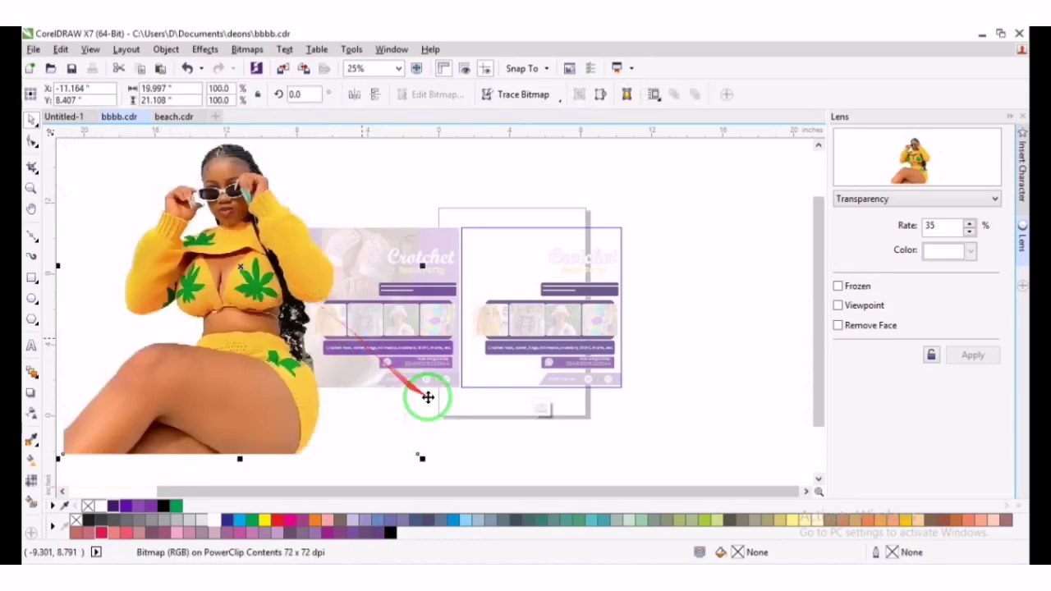
pyautogui.moveTo(418, 452); pyautogui.dragTo(369, 382)
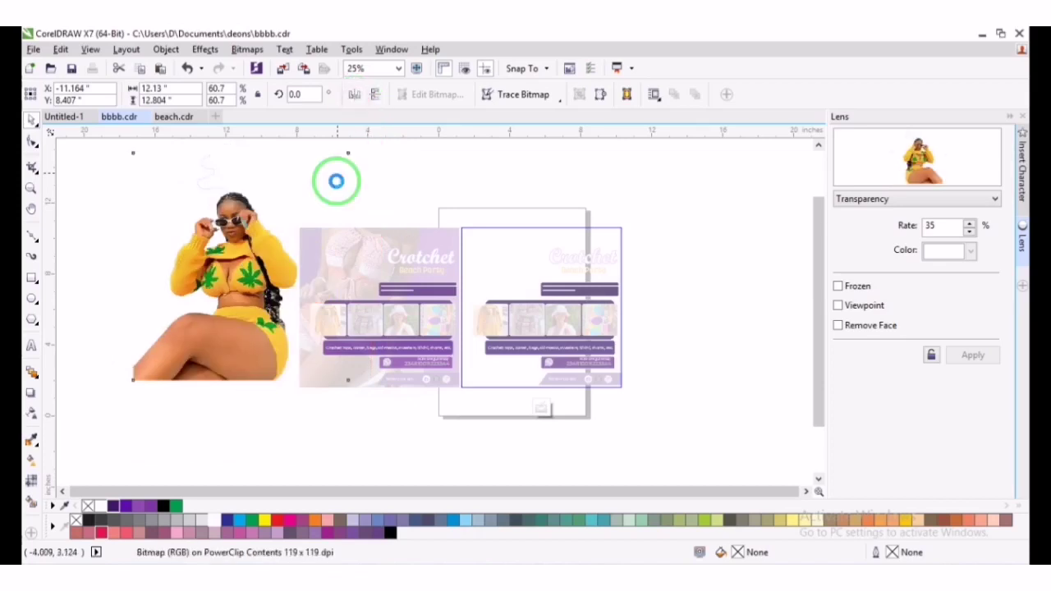
pyautogui.click(265, 303)
pyautogui.moveTo(253, 313); pyautogui.dragTo(511, 337)
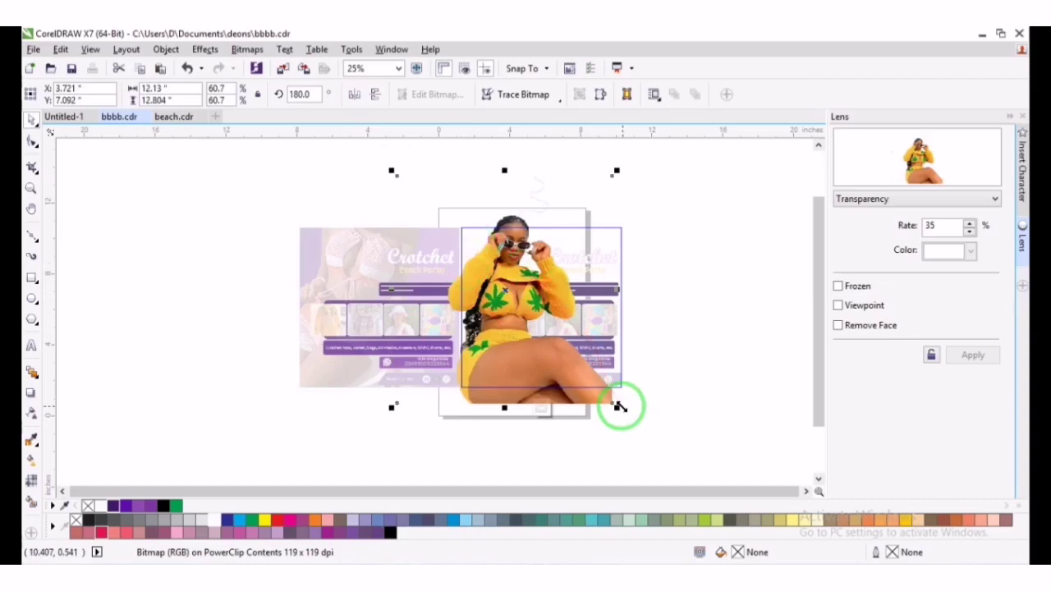
# Scale the model picture down to about 10.62 in wide inside the PowerClip frame and finish editing the contents
pyautogui.moveTo(619, 408); pyautogui.dragTo(610, 402)
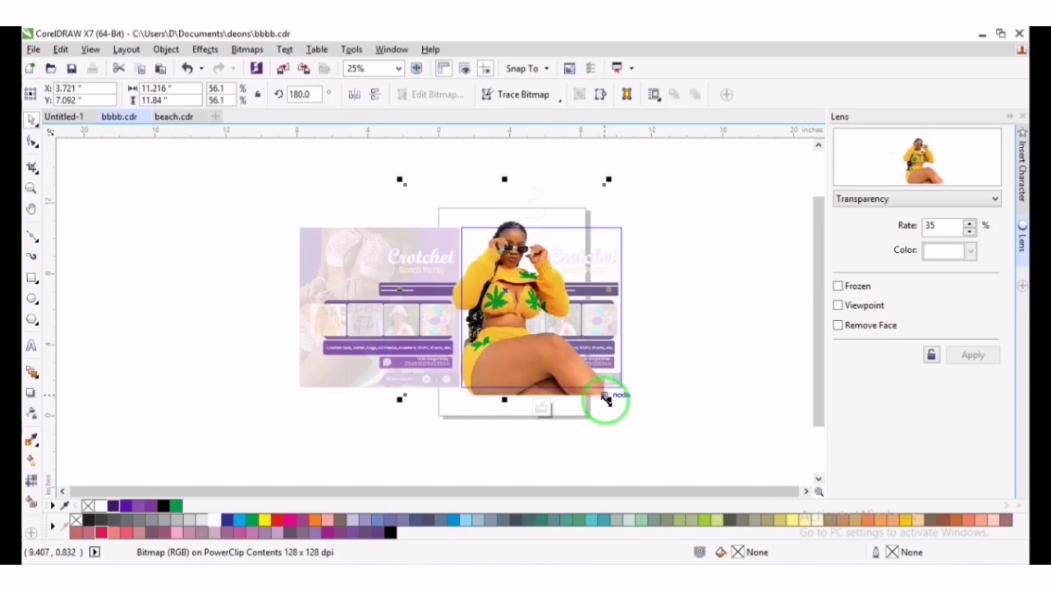
pyautogui.moveTo(607, 178); pyautogui.dragTo(604, 181)
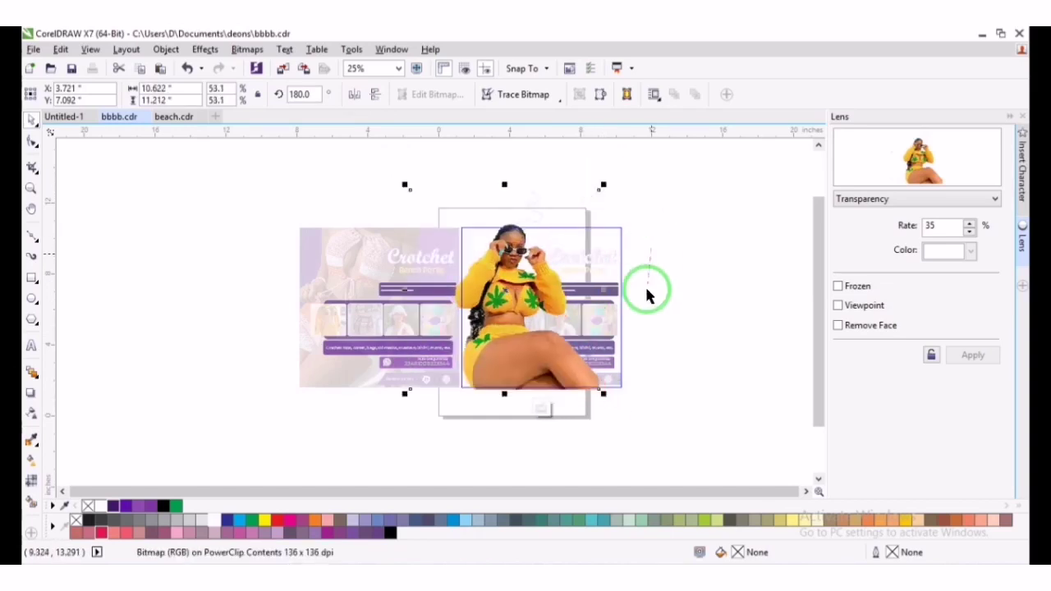
pyautogui.click(642, 327)
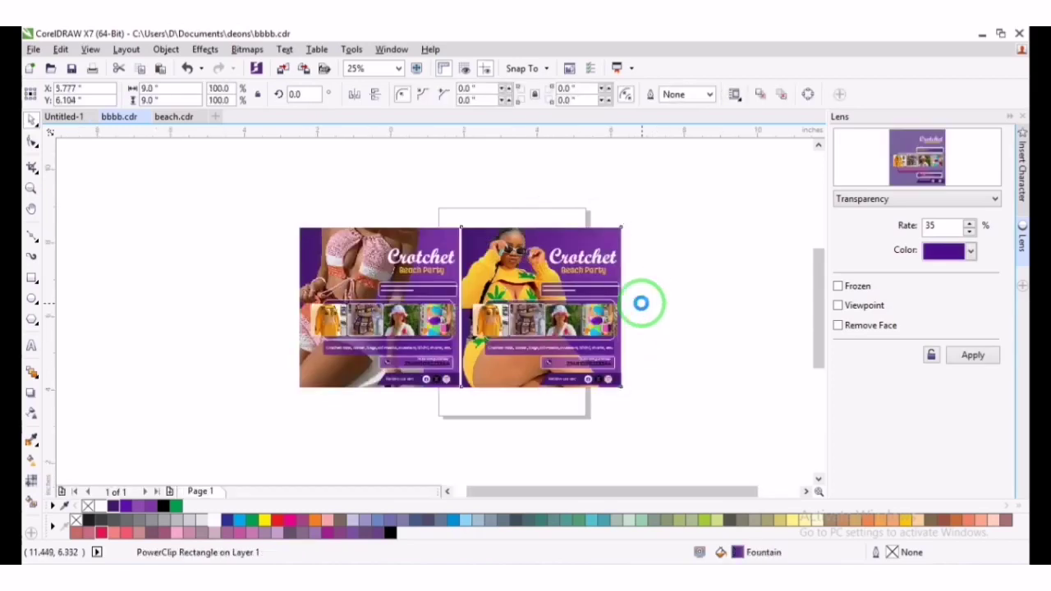
pyautogui.hotkey('shift', 'F2')
pyautogui.click(806, 247)
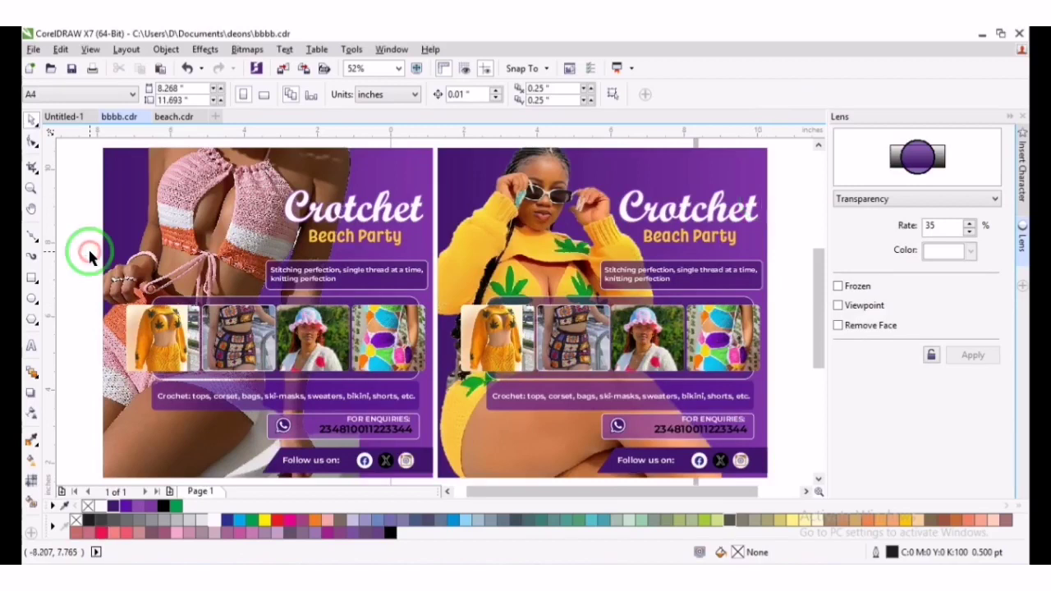
# Fill the background rectangle of the flyer with the yellow-outfit model with solid magenta
pyautogui.click(468, 187)
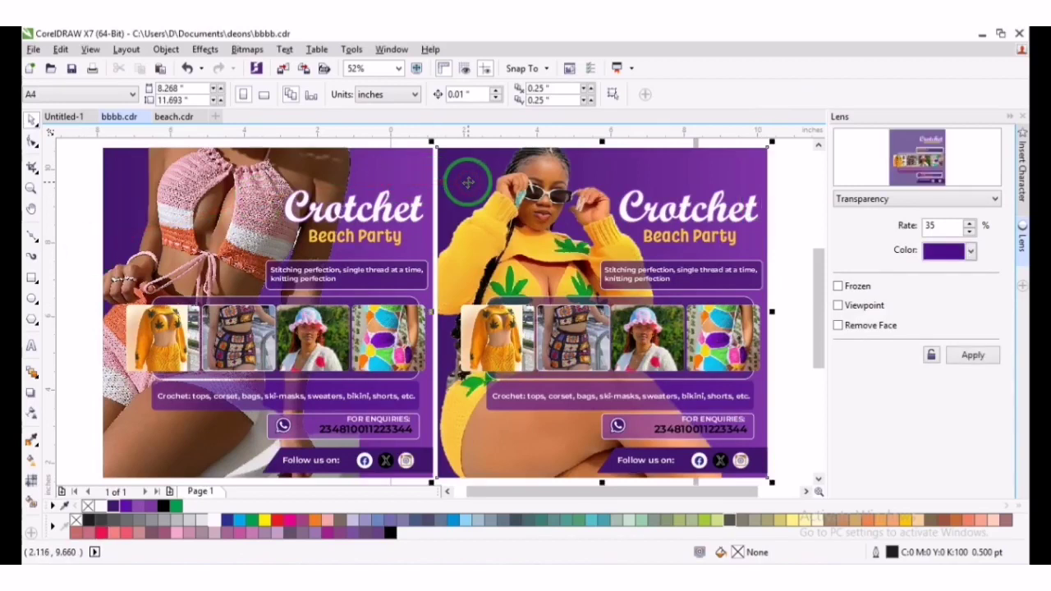
pyautogui.click(292, 519)
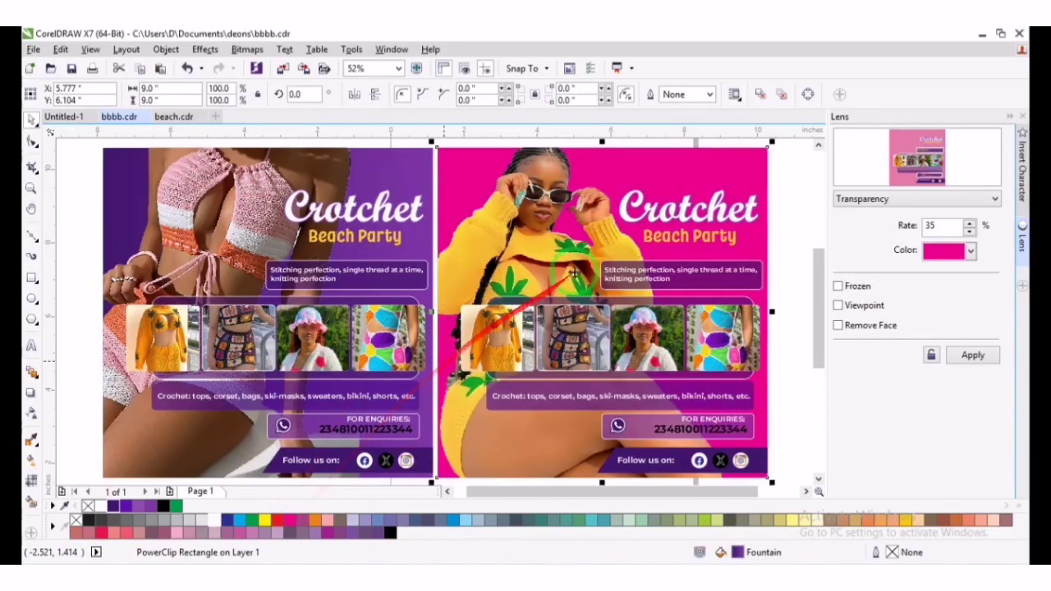
pyautogui.click(771, 212)
# Fill the "Stitching perfection" tagline box on the magenta flyer with a darker magenta, C33 M100 Y42 K18
pyautogui.click(747, 286)
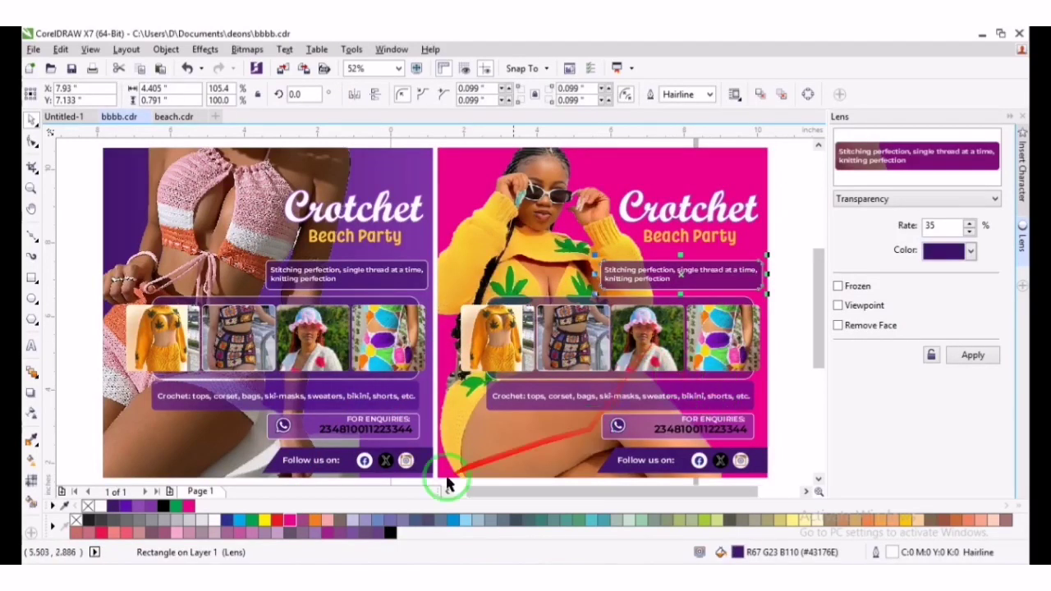
pyautogui.click(292, 519)
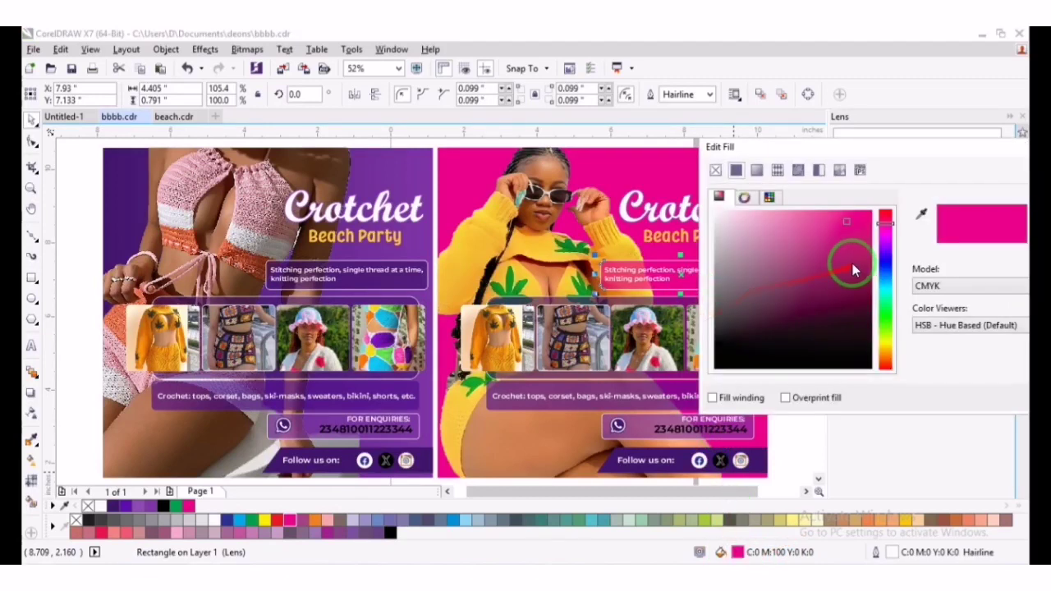
pyautogui.click(859, 272)
pyautogui.press('Return')
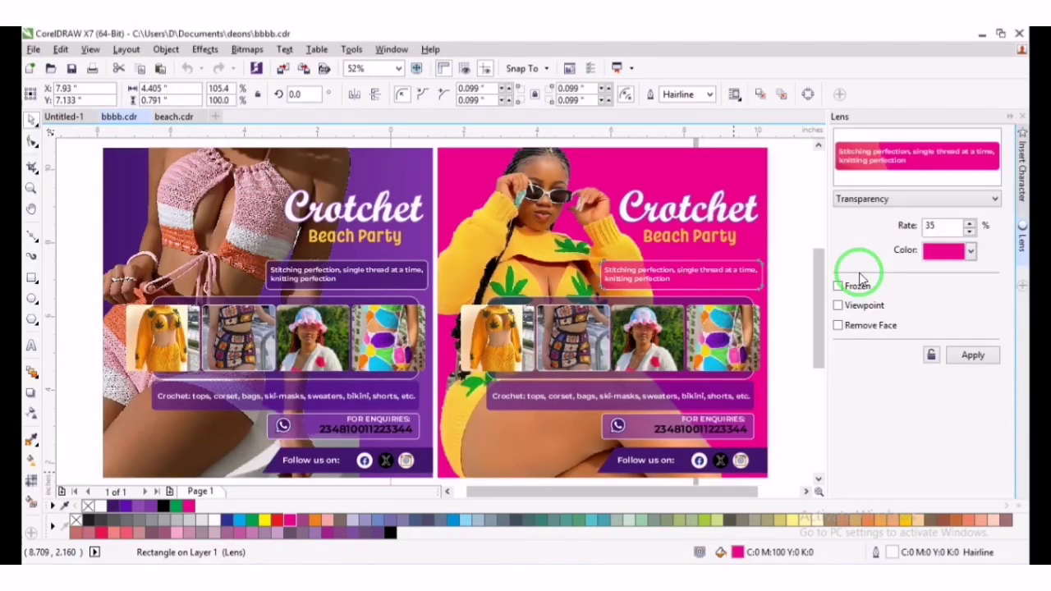
# Set the tagline box's transparency lens colour to the same dark magenta and apply the lens
pyautogui.click(967, 250)
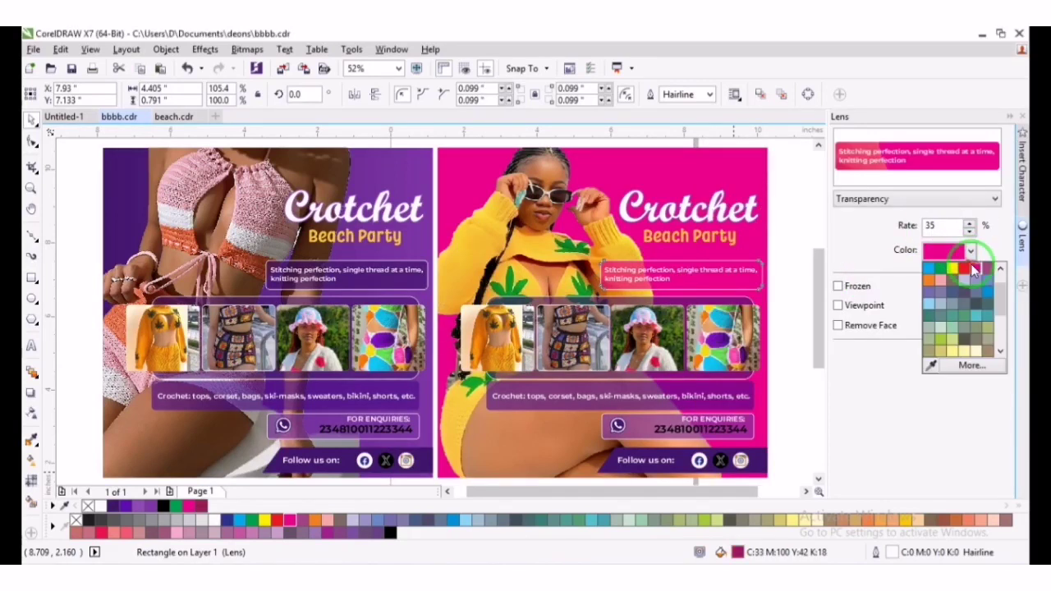
pyautogui.click(934, 355)
pyautogui.click(931, 368)
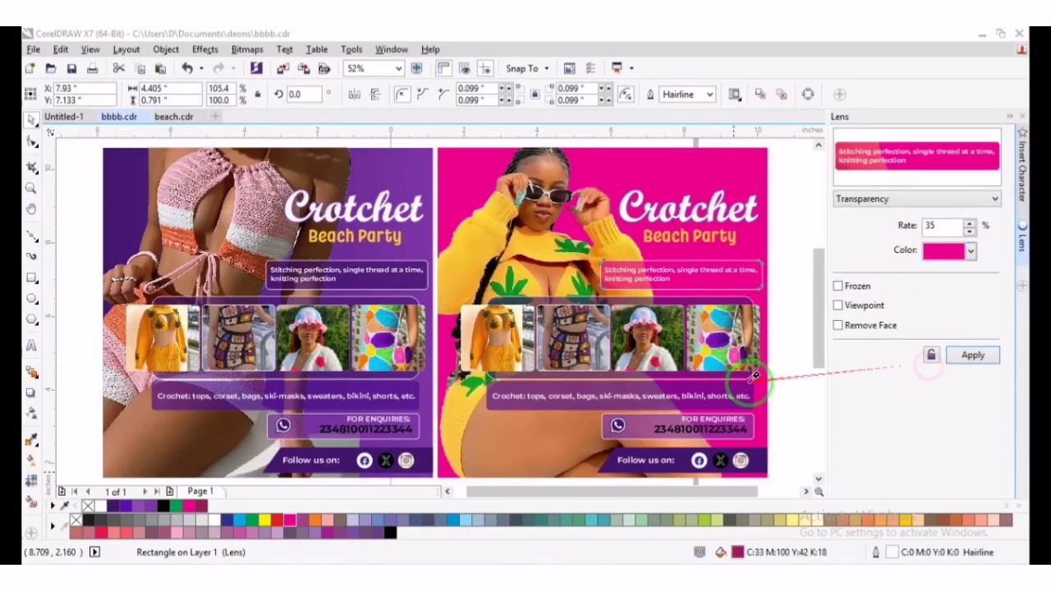
pyautogui.click(204, 508)
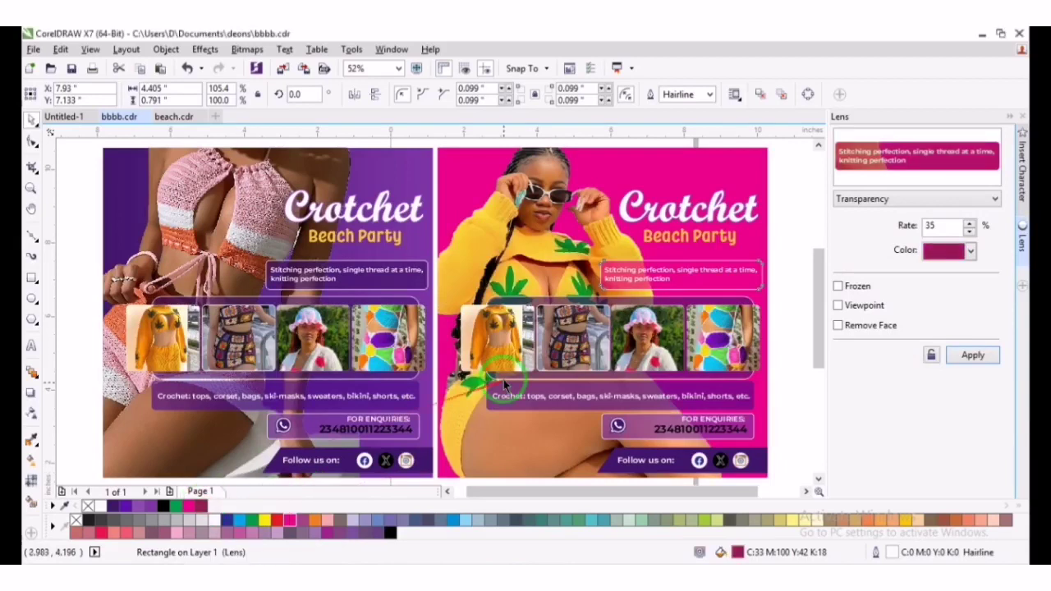
pyautogui.click(973, 355)
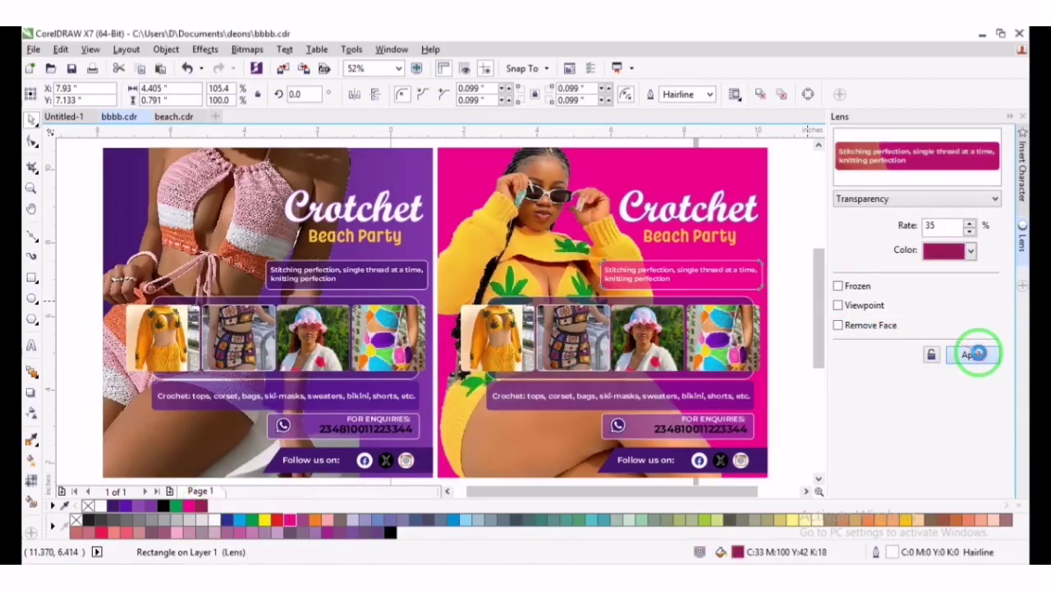
pyautogui.click(786, 222)
# Remove the outline from the tagline box on the magenta flyer
pyautogui.click(575, 278)
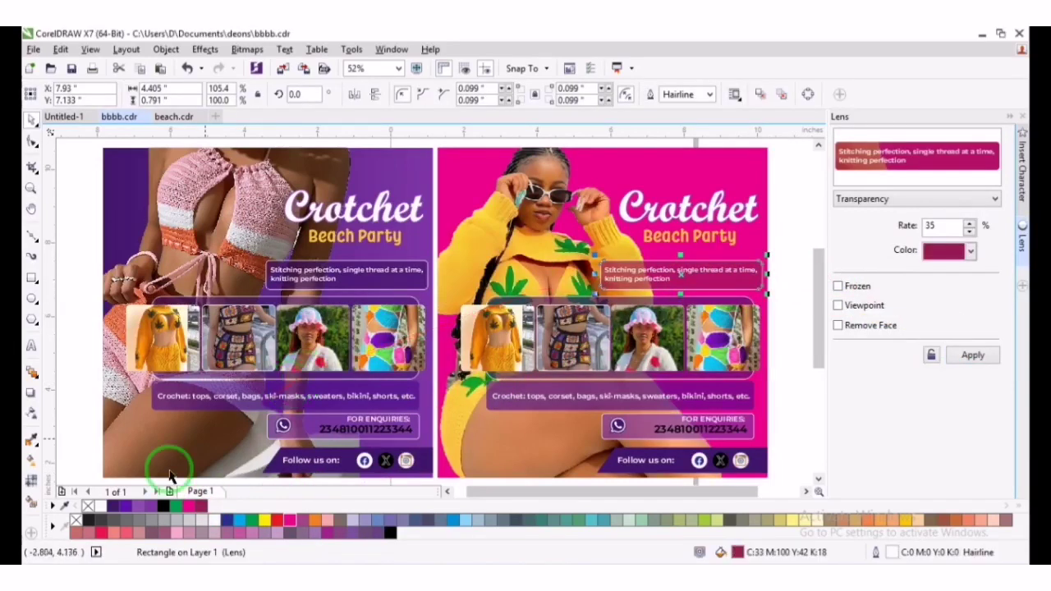
pyautogui.rightClick(88, 504)
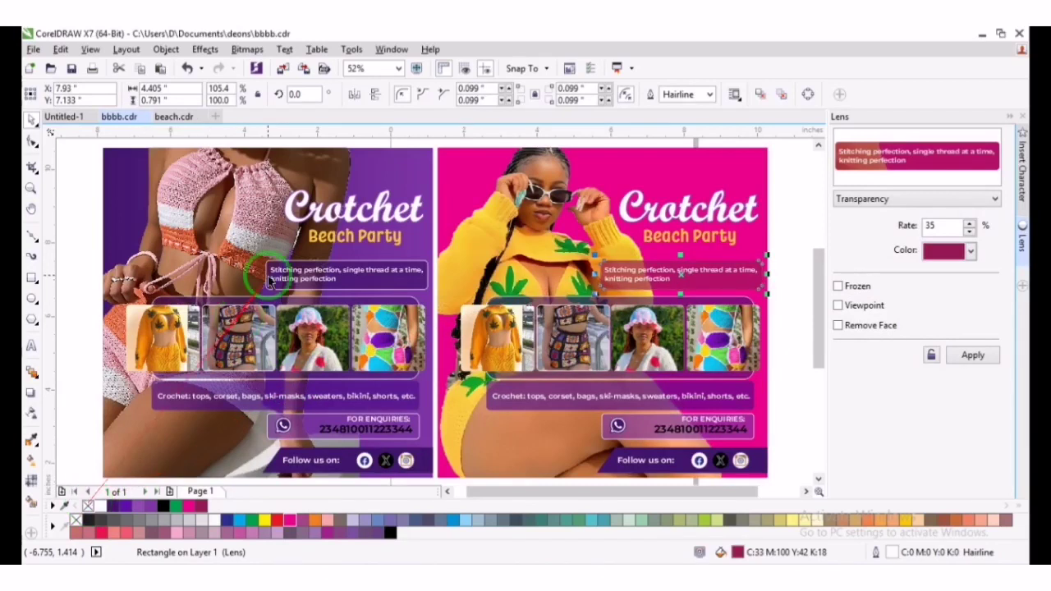
pyautogui.click(783, 220)
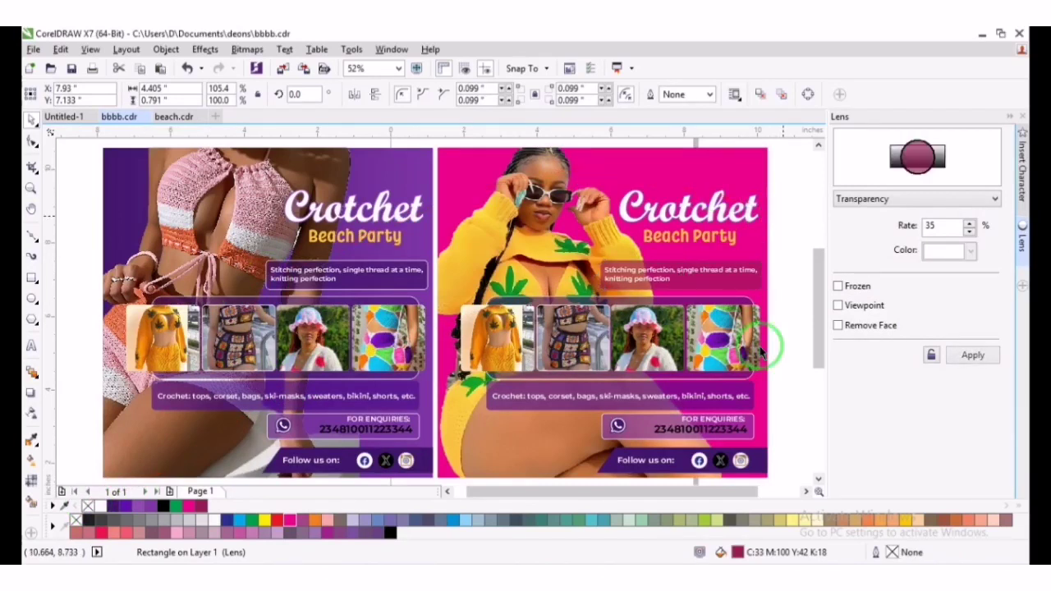
# Recolour the "Crochet: tops, corset, bags" bar on the magenta flyer to C33 M100 Y42 K18 and apply its transparency lens
pyautogui.click(625, 410)
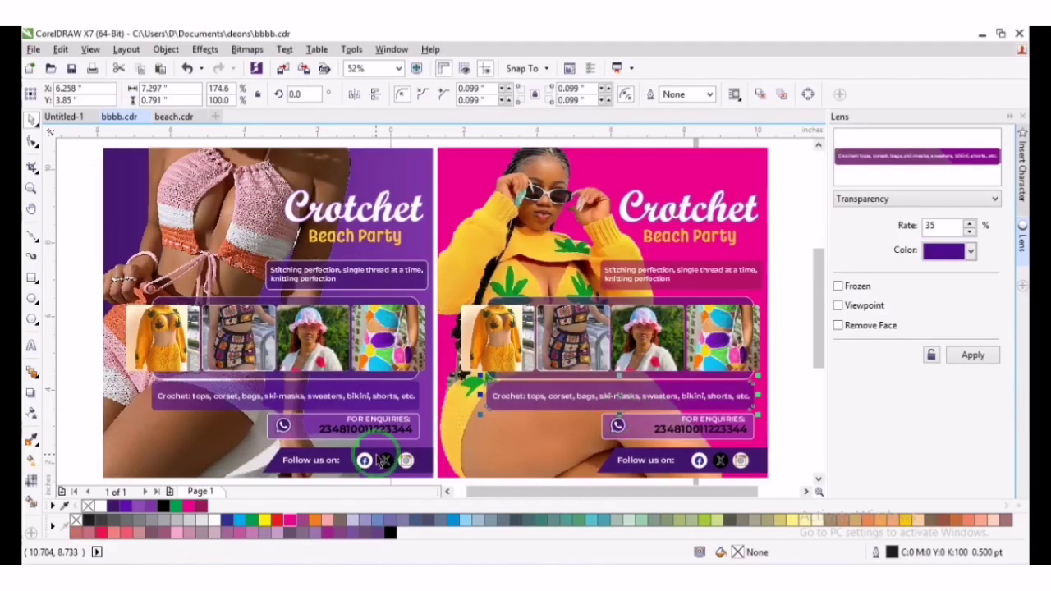
pyautogui.click(201, 505)
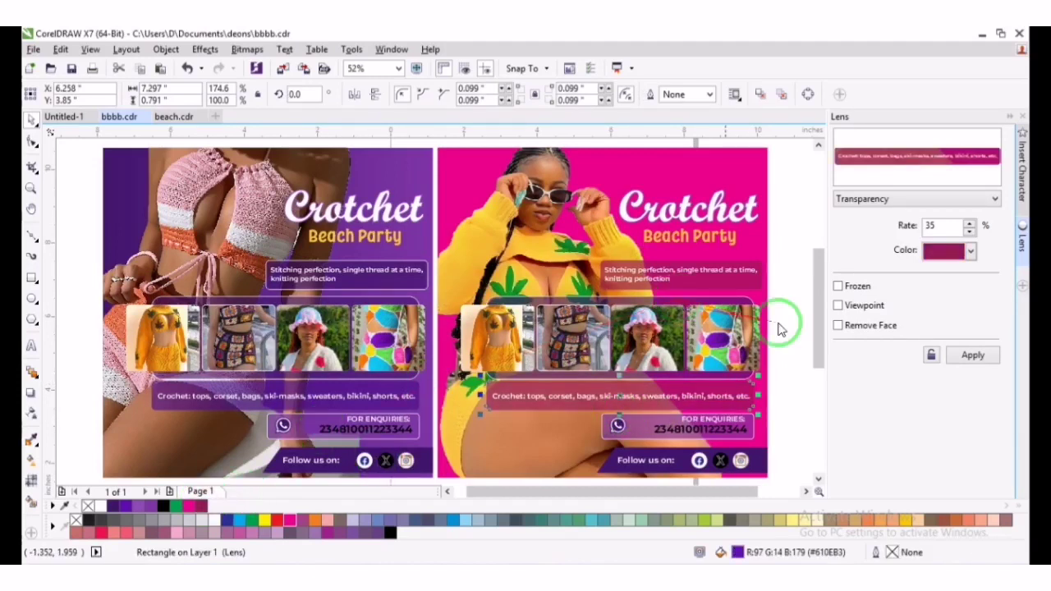
pyautogui.click(972, 358)
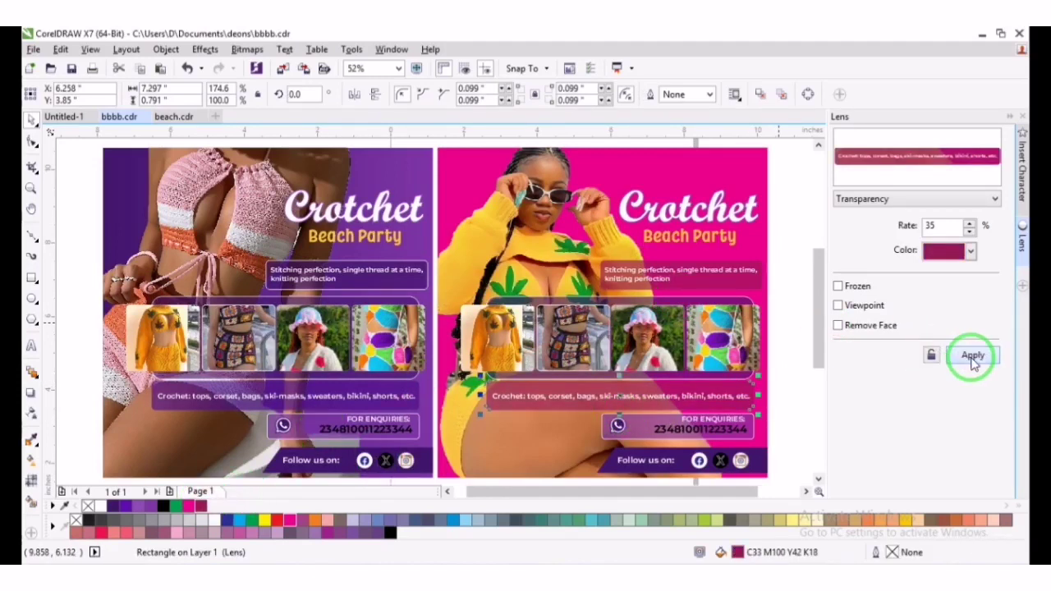
pyautogui.click(786, 356)
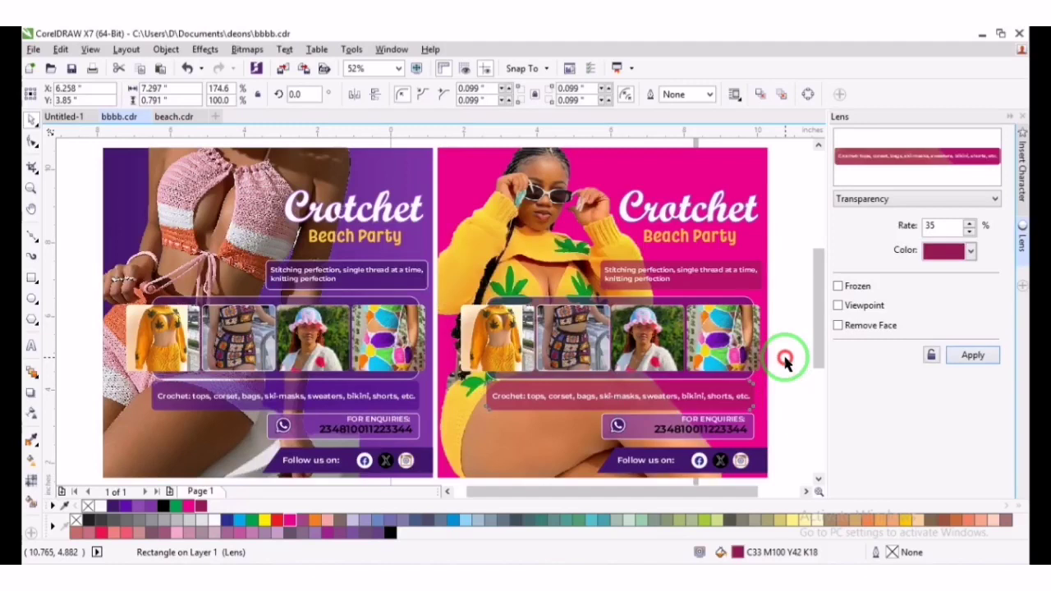
# Recolour the "FOR ENQUIRIES" box on the magenta flyer to C33 M100 Y42 K18, remove its outline, and apply its lens
pyautogui.click(750, 434)
pyautogui.click(206, 505)
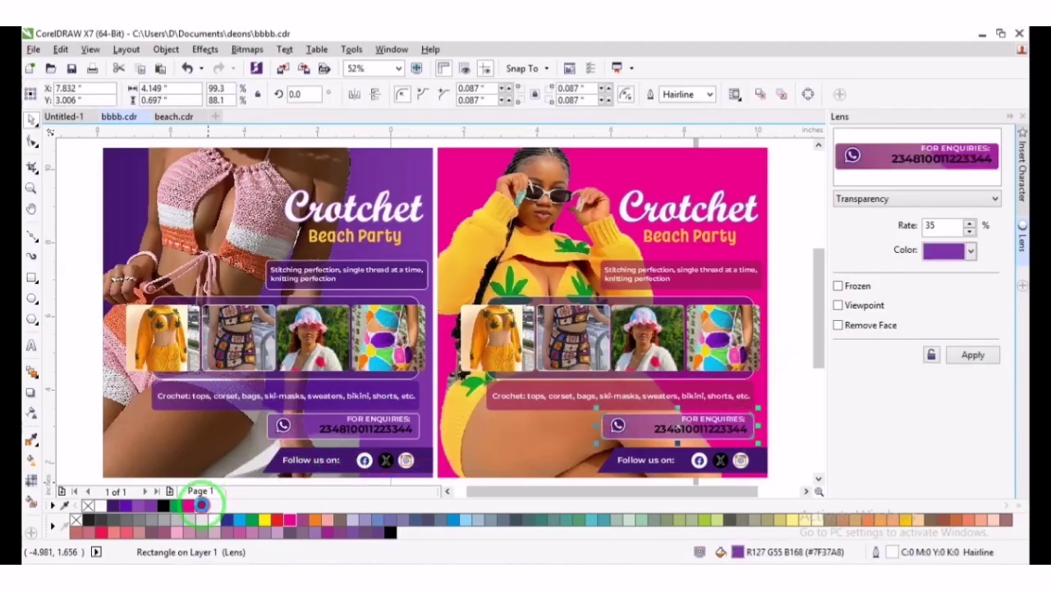
pyautogui.click(88, 507)
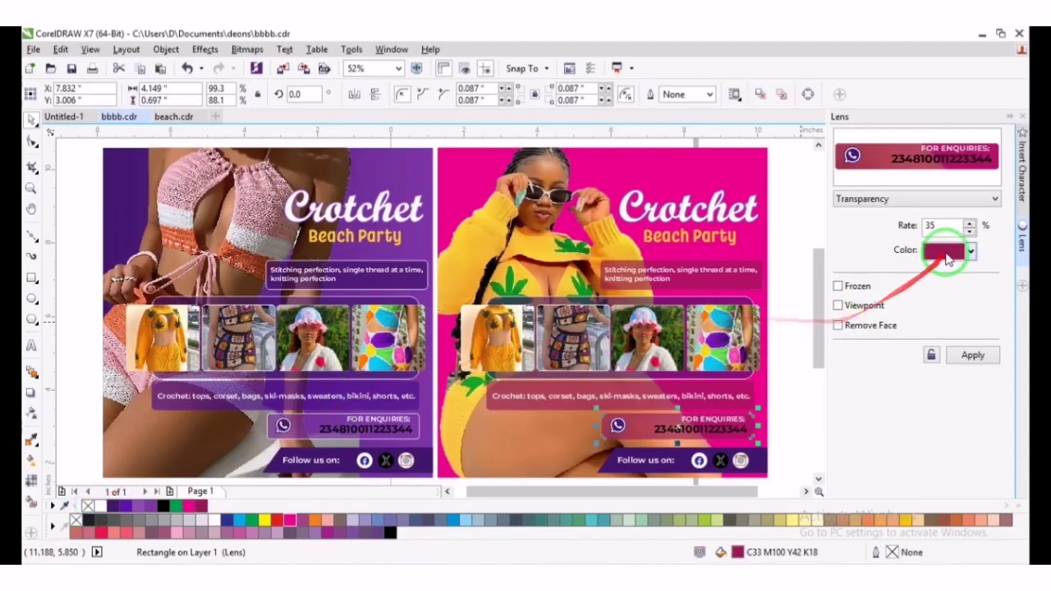
pyautogui.click(980, 356)
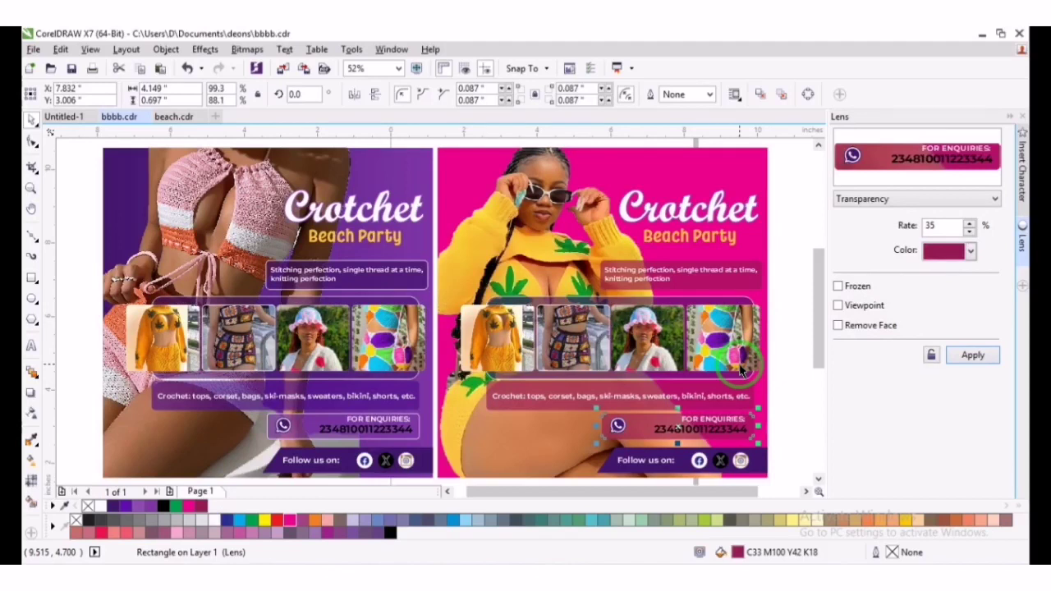
# Give the "FOR ENQUIRIES" box a fountain fill with the white end colour changed to dark maroon #690536
pyautogui.press('F11')
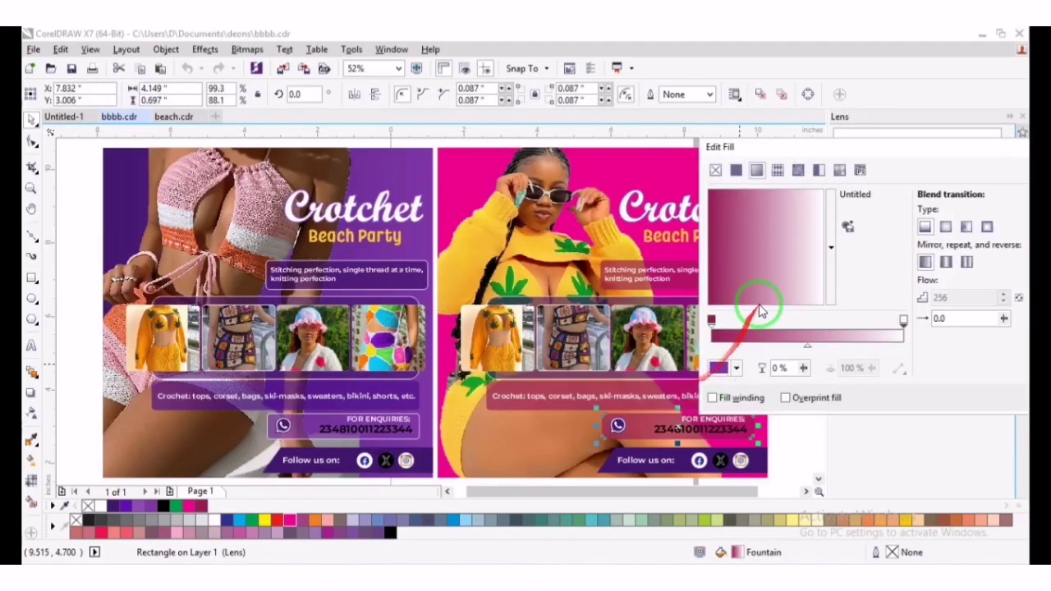
pyautogui.click(904, 320)
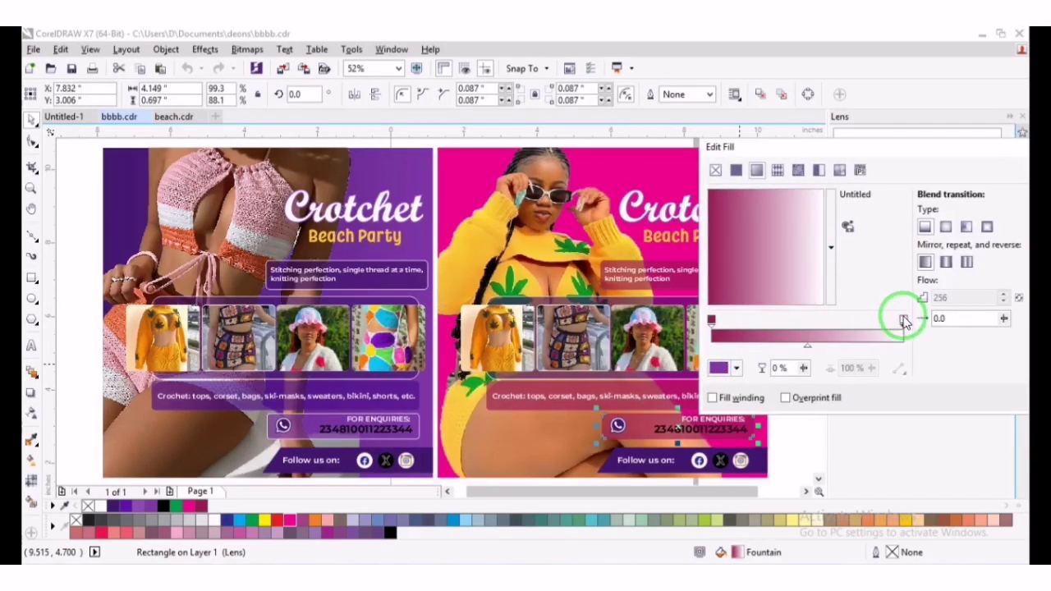
pyautogui.moveTo(904, 321)
pyautogui.mouseDown()
pyautogui.moveTo(841, 337)
pyautogui.moveTo(735, 332)
pyautogui.moveTo(712, 316)
pyautogui.moveTo(877, 327)
pyautogui.moveTo(904, 318)
pyautogui.mouseUp()
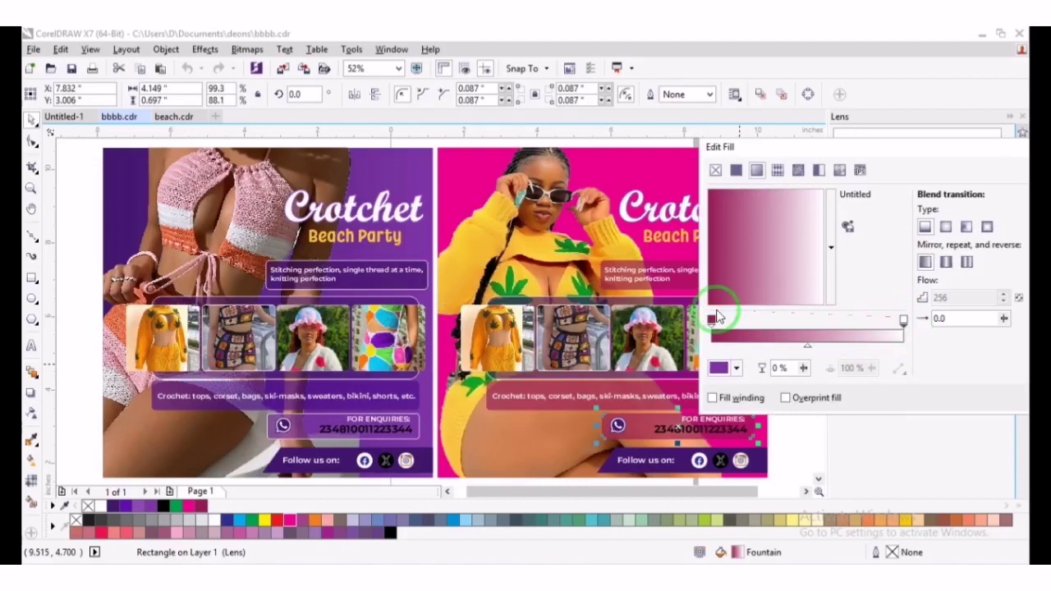
pyautogui.click(711, 321)
pyautogui.click(903, 320)
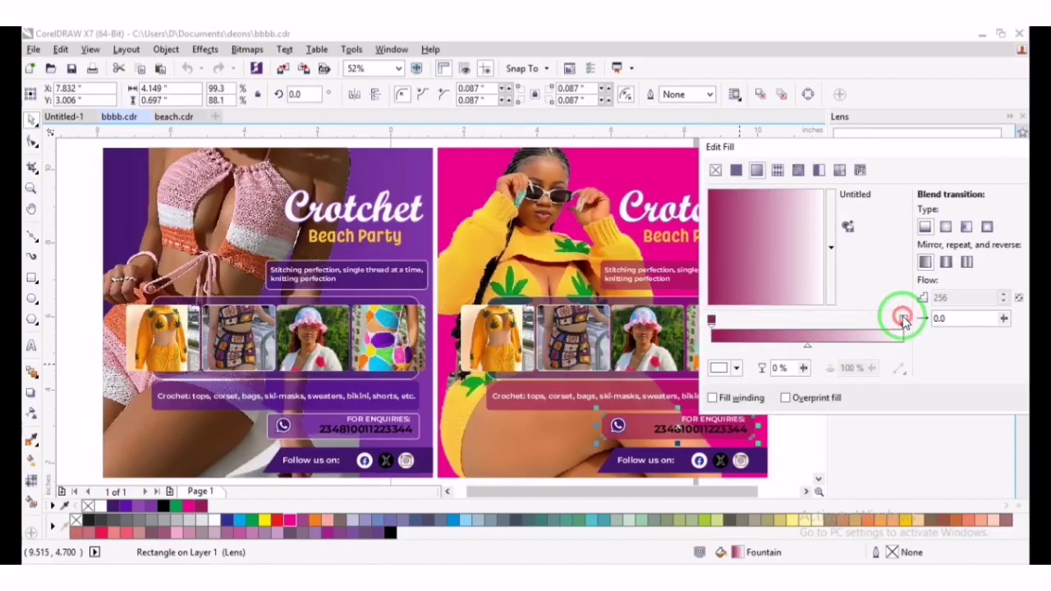
pyautogui.click(738, 370)
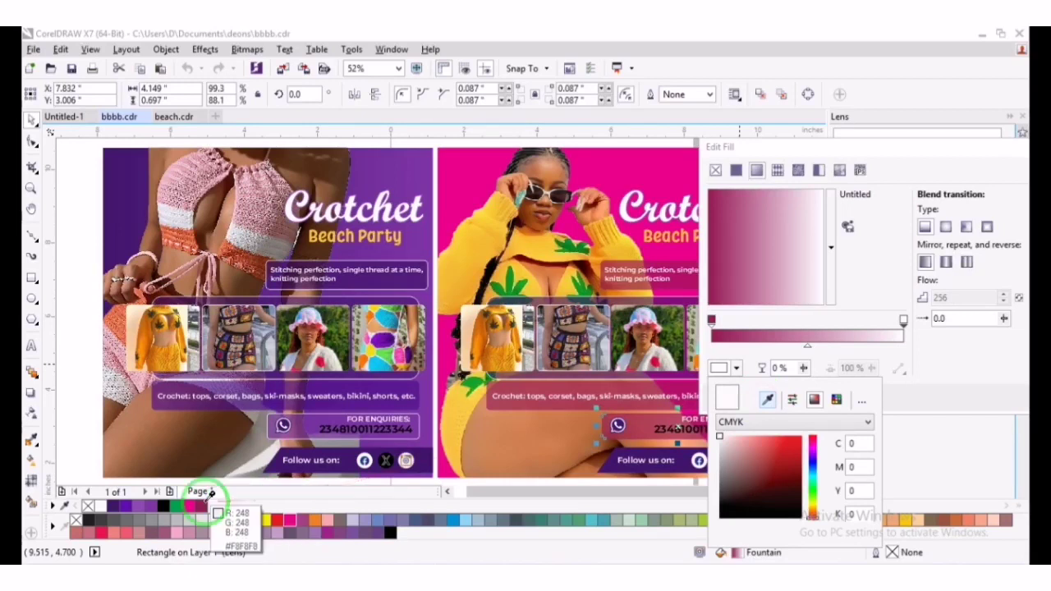
pyautogui.click(679, 416)
pyautogui.click(781, 451)
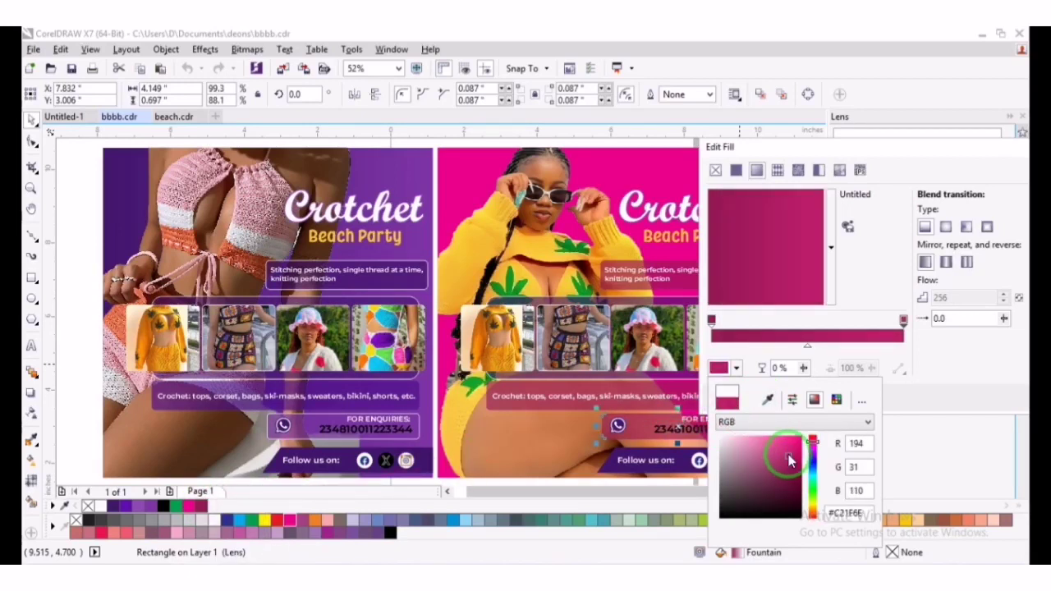
pyautogui.click(796, 479)
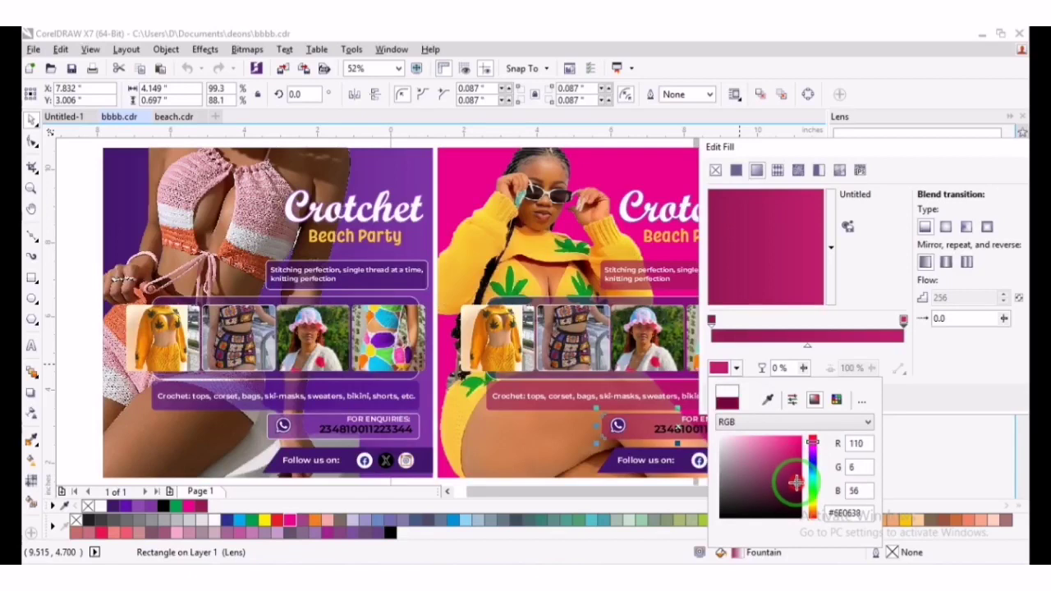
pyautogui.click(970, 352)
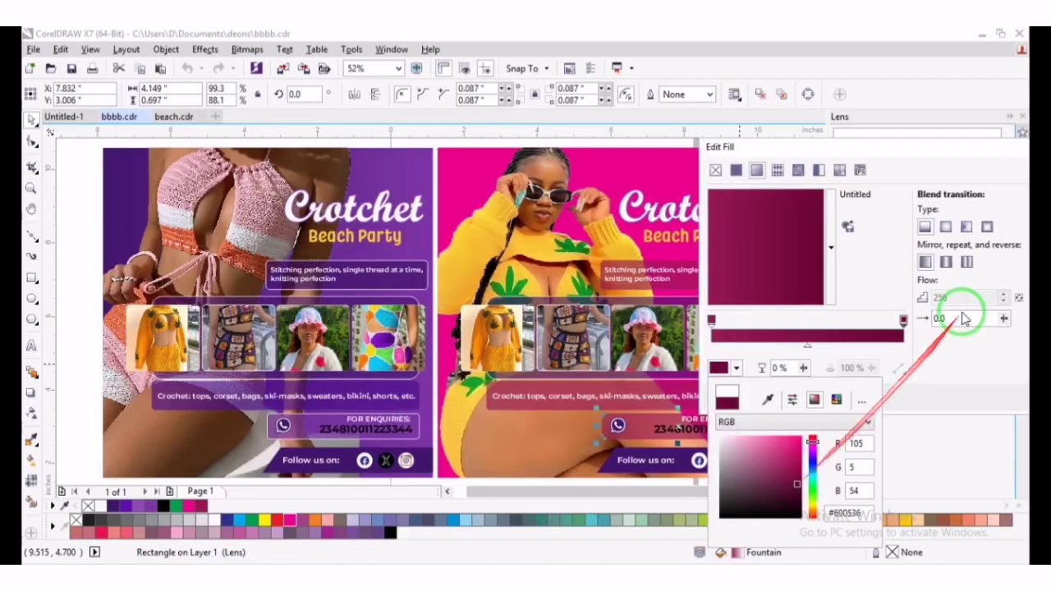
pyautogui.press('Return')
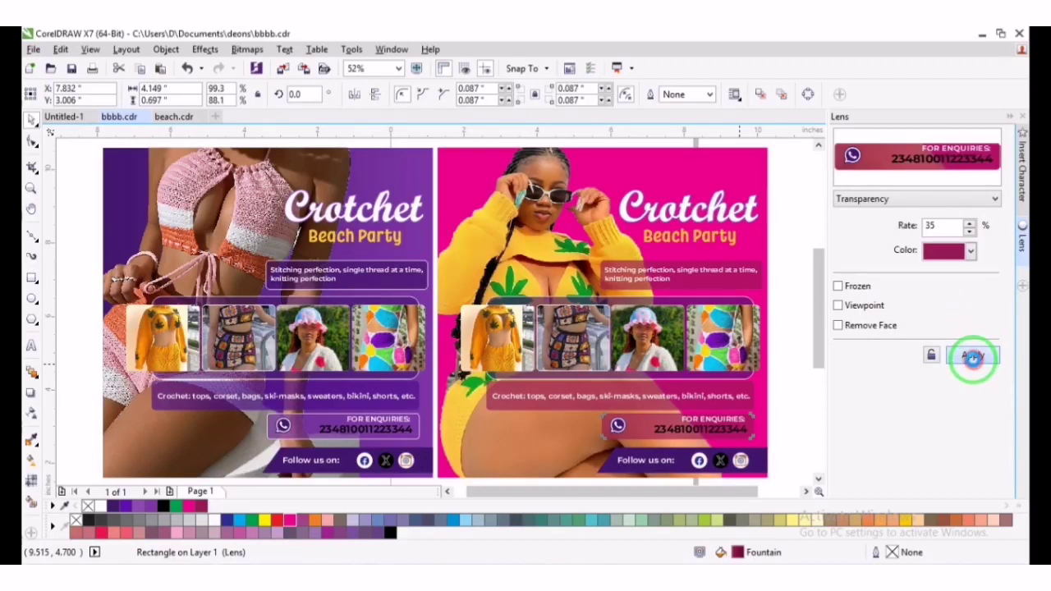
pyautogui.click(795, 343)
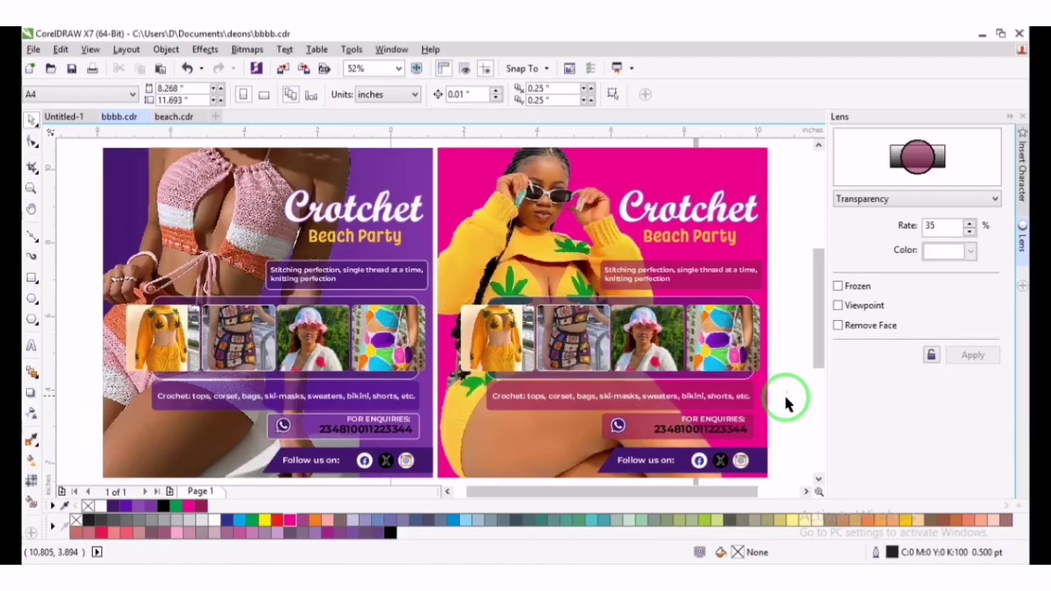
# Move the phone number down so its right end aligns with the "FOR ENQUIRIES" heading on the magenta flyer, and lower the heading slightly
pyautogui.press('F2')
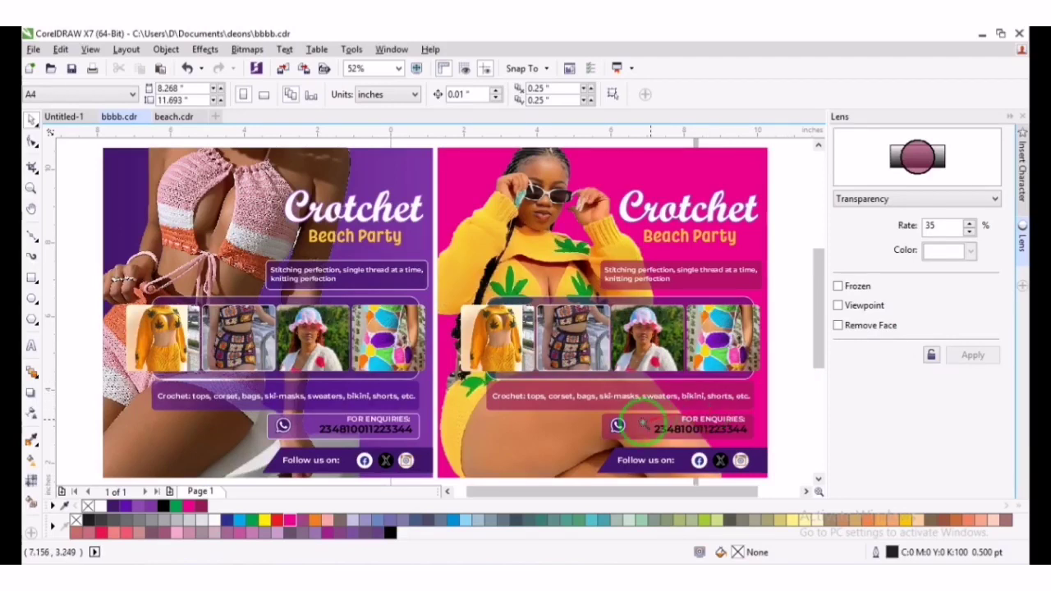
pyautogui.moveTo(663, 441); pyautogui.dragTo(773, 442)
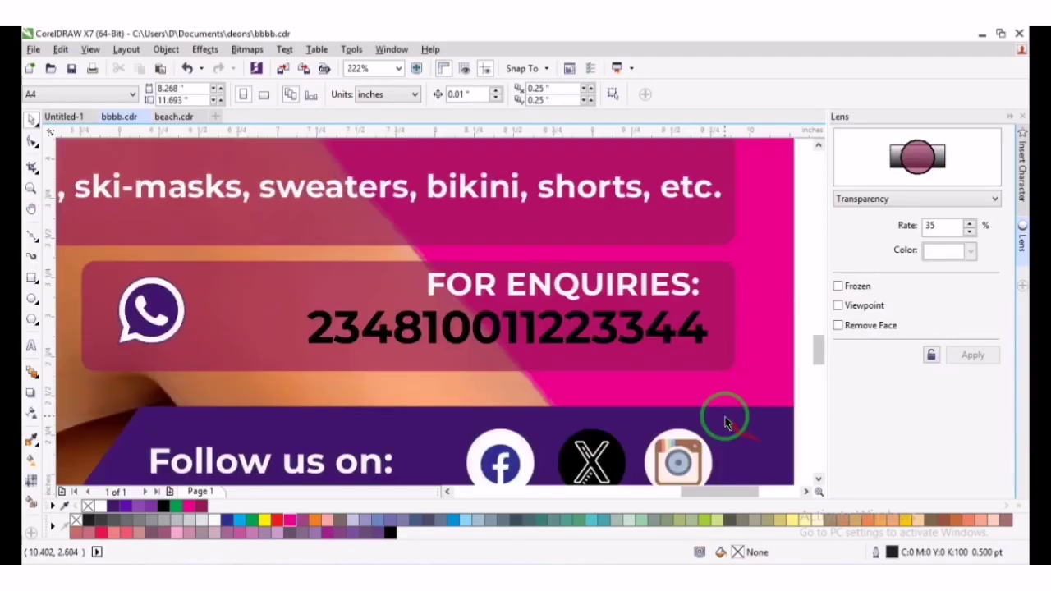
pyautogui.click(606, 345)
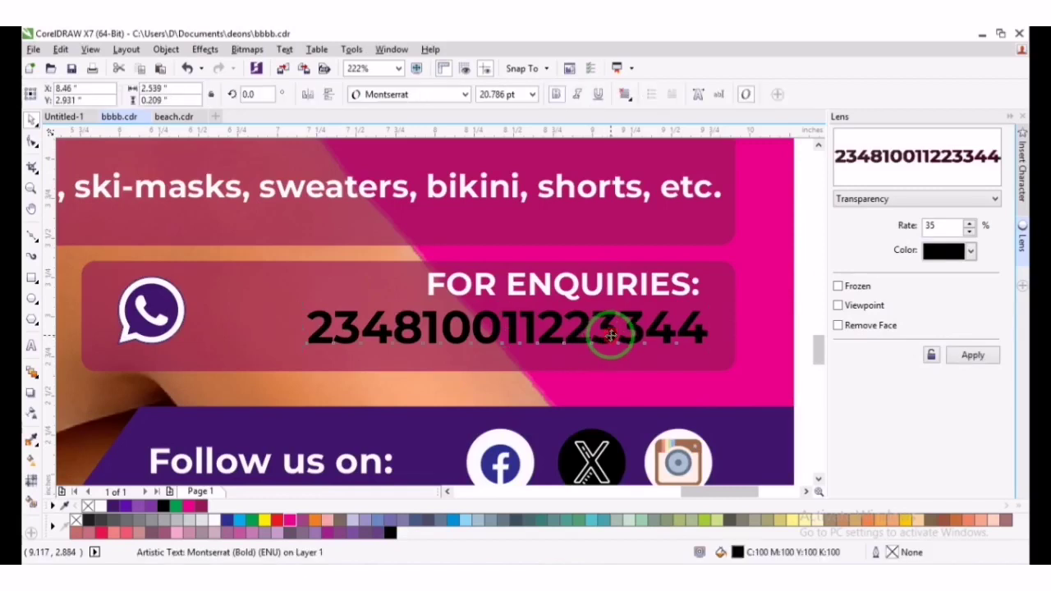
pyautogui.moveTo(600, 343); pyautogui.dragTo(596, 346)
pyautogui.click(609, 287)
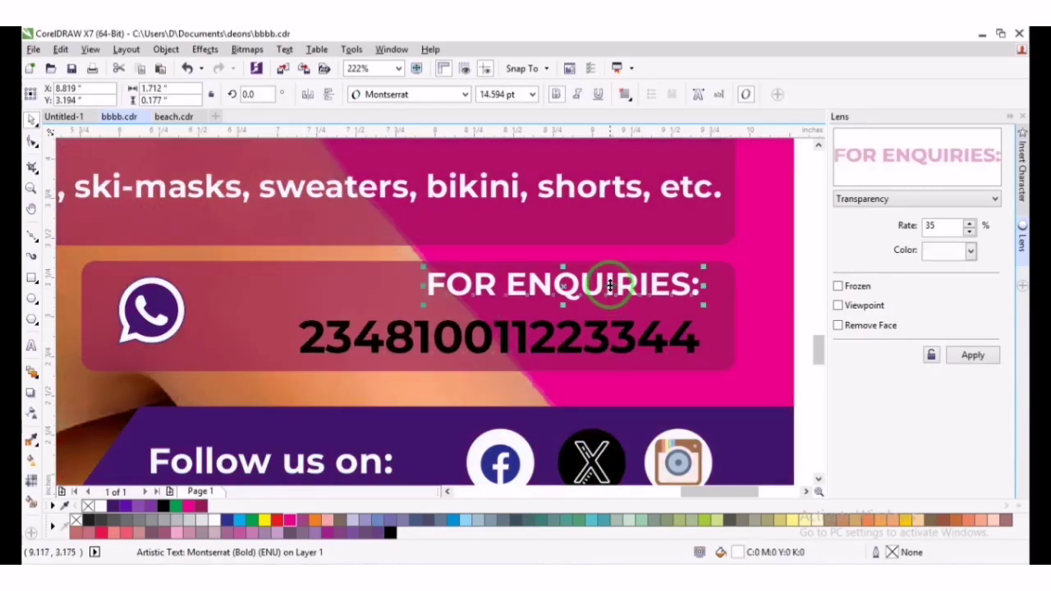
pyautogui.moveTo(609, 288); pyautogui.dragTo(606, 287)
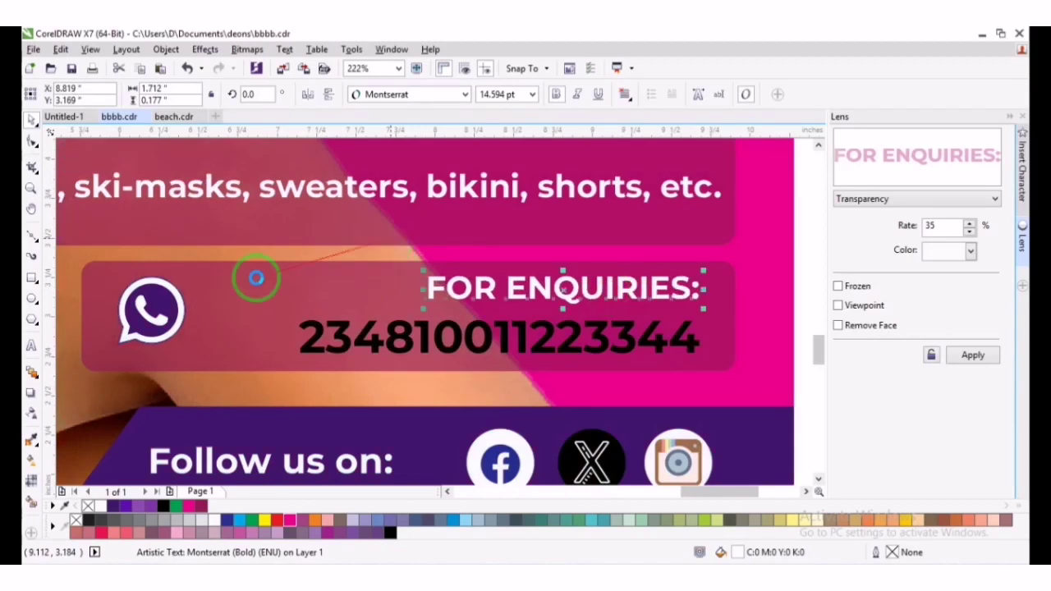
# Ungroup the WhatsApp icon on the magenta flyer and recolour its purple fill and outline to C33 M100 Y42 K18
pyautogui.click(186, 302)
pyautogui.click(483, 93)
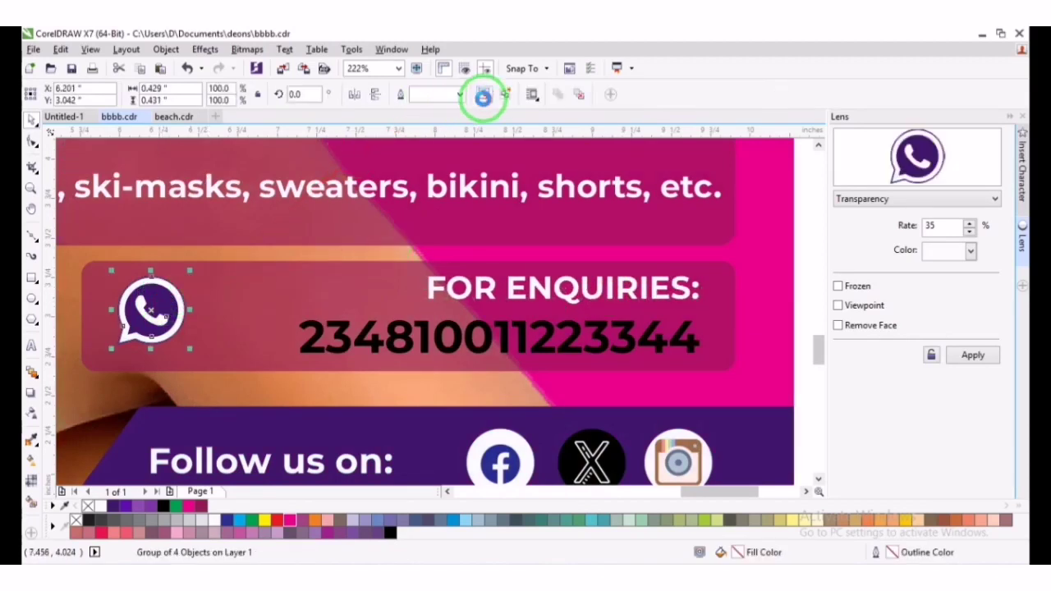
pyautogui.click(359, 193)
pyautogui.click(181, 301)
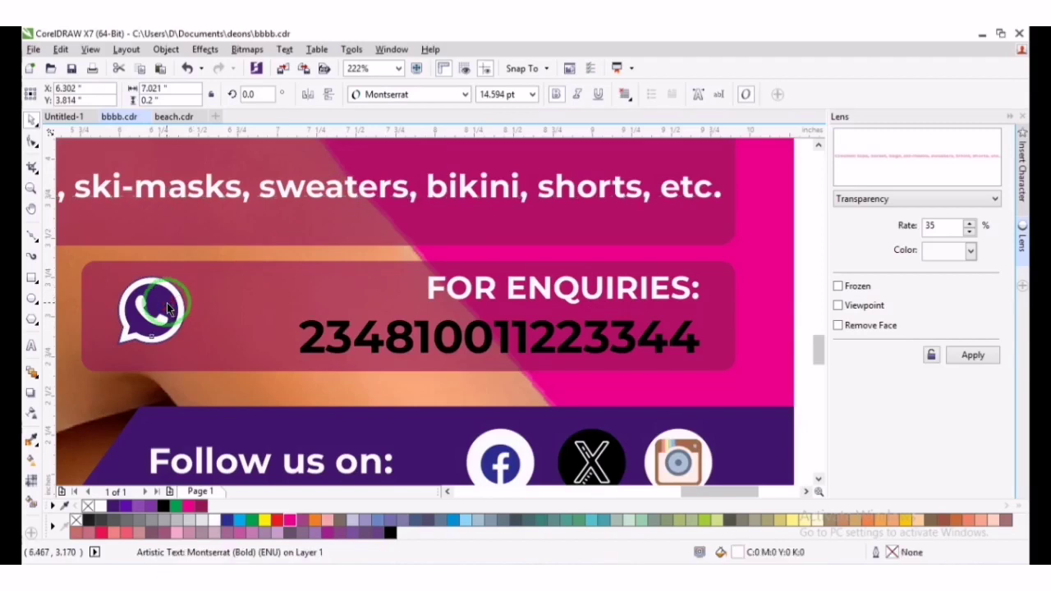
pyautogui.click(204, 505)
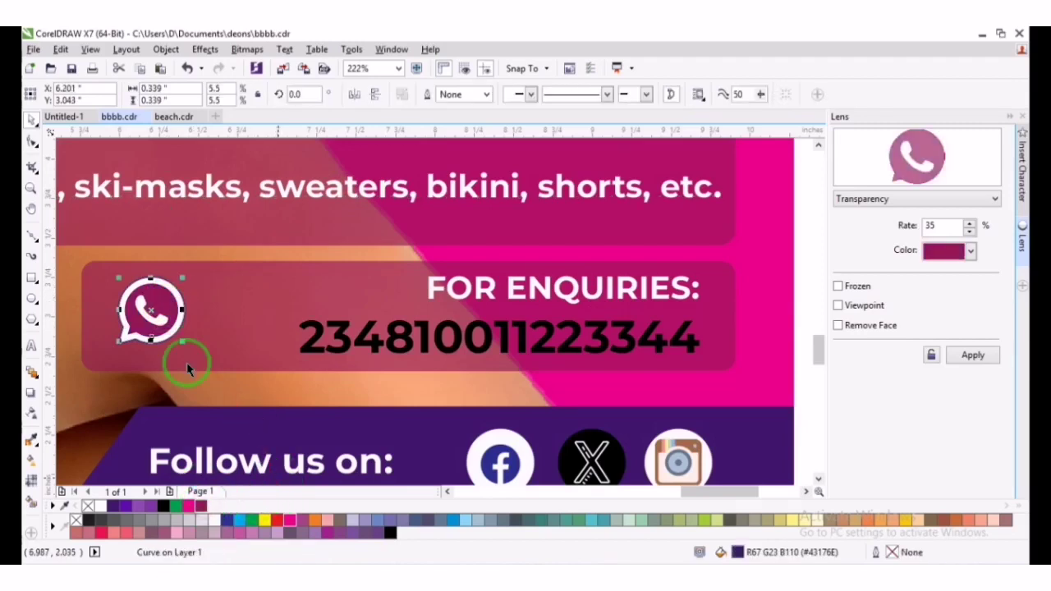
pyautogui.click(170, 337)
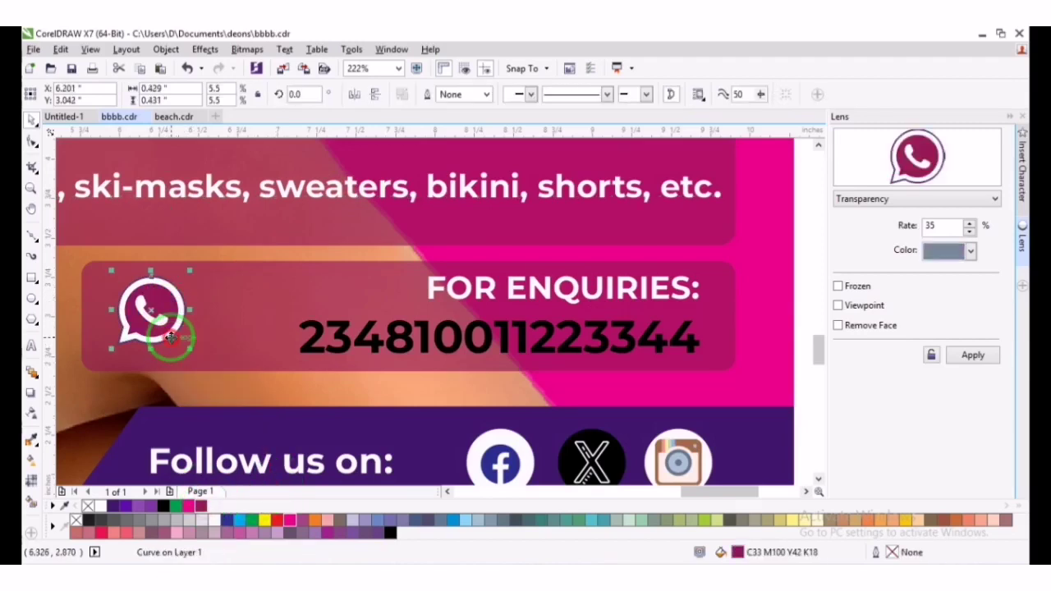
pyautogui.rightClick(203, 505)
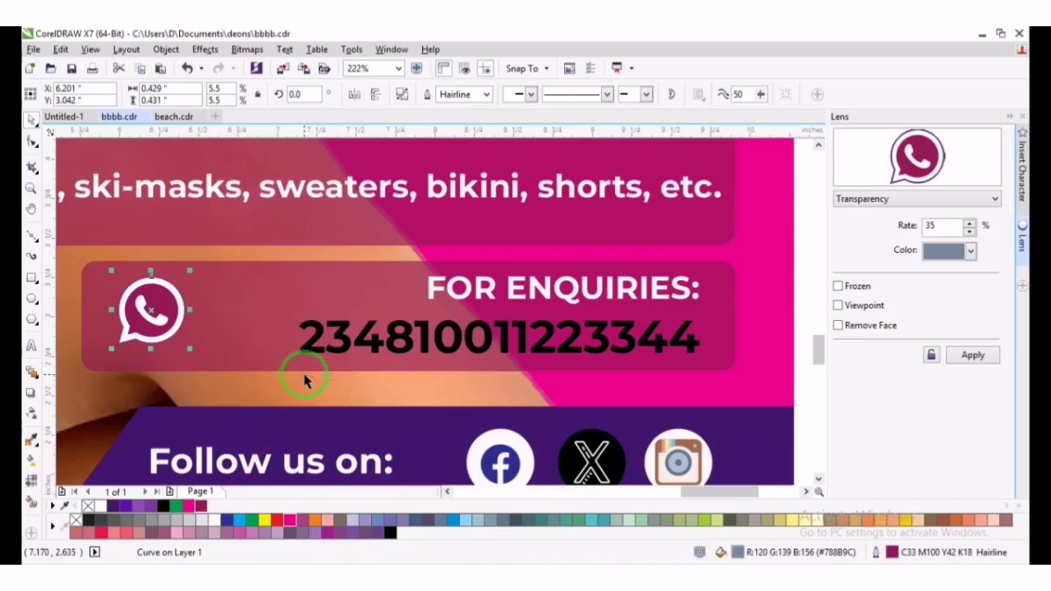
# Recolour the purple "Follow us on:" bar on the magenta flyer to C33 M100 Y42 K18
pyautogui.press('F4')
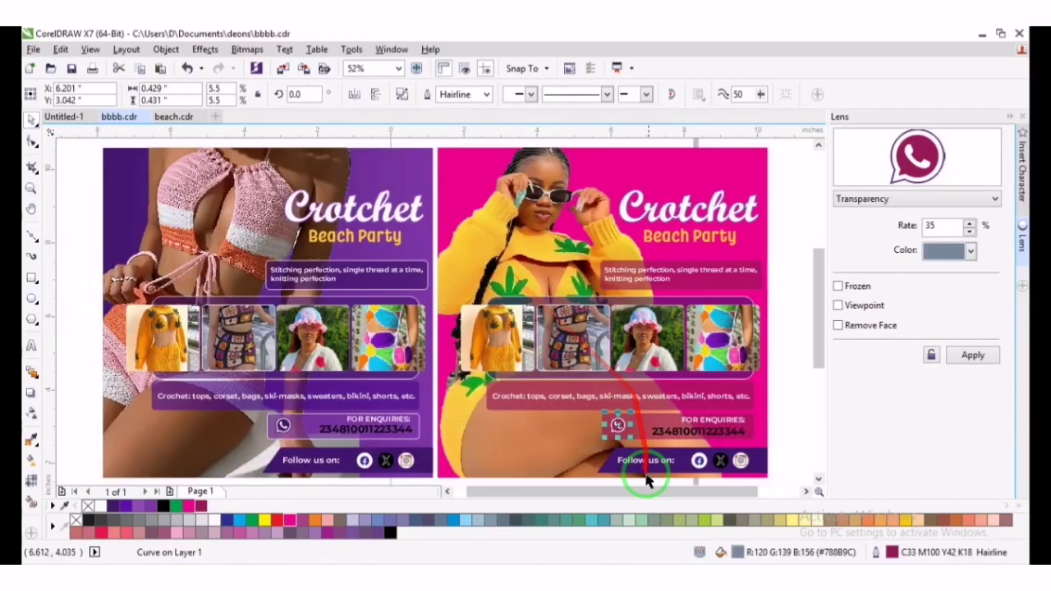
pyautogui.click(639, 474)
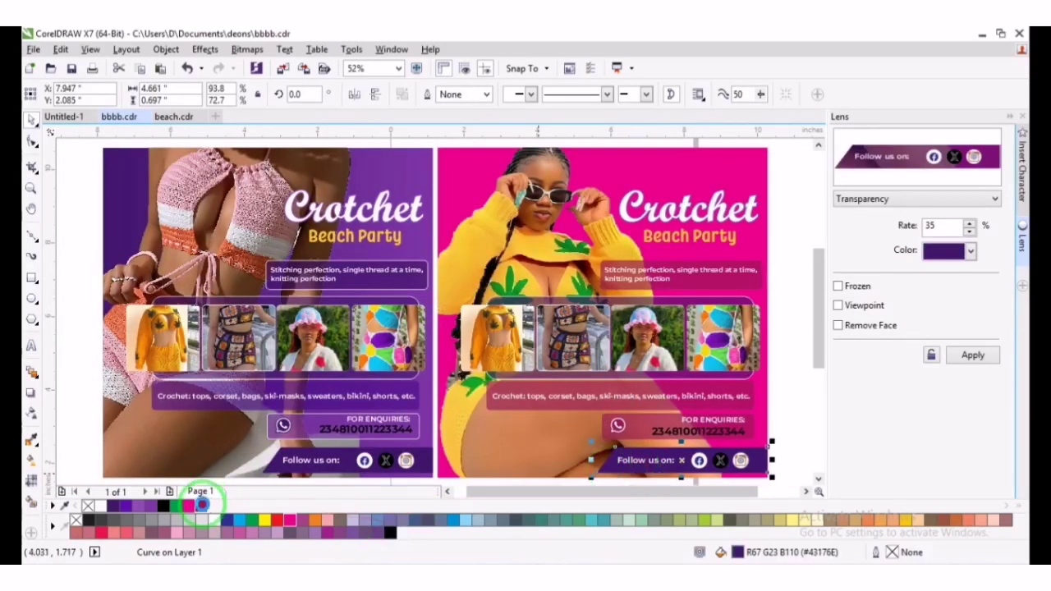
pyautogui.click(790, 361)
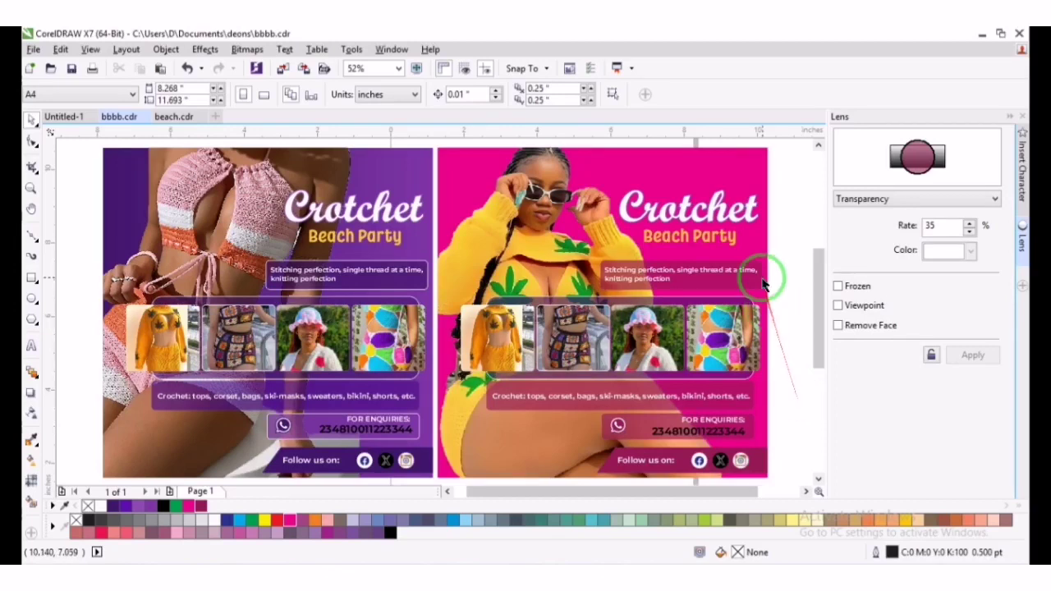
# Fill the "Beach Party" text on the magenta flyer with white and give it a C33 M100 Y42 K18 outline
pyautogui.click(729, 241)
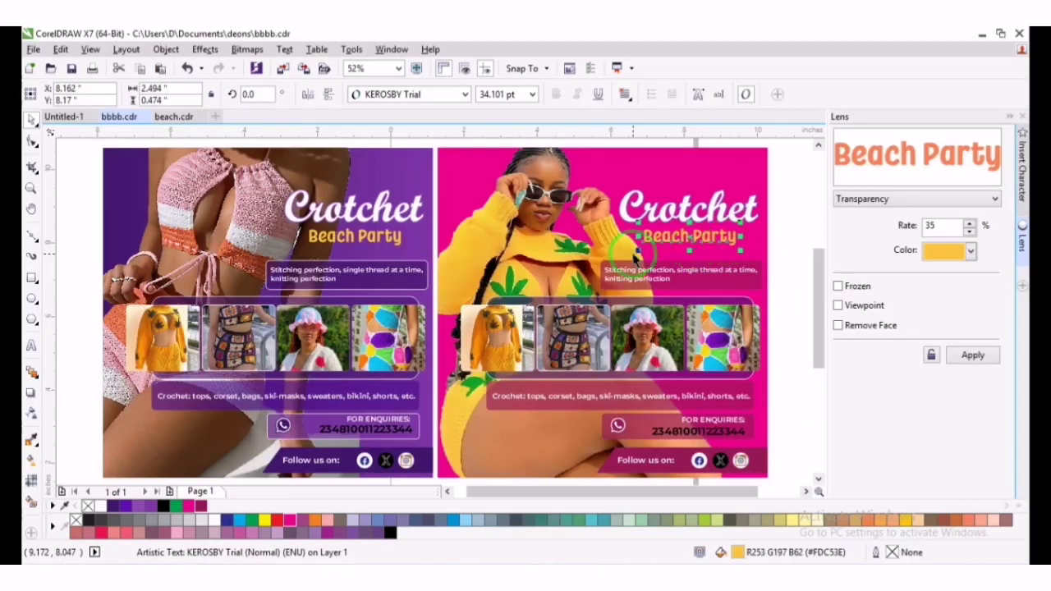
pyautogui.click(702, 333)
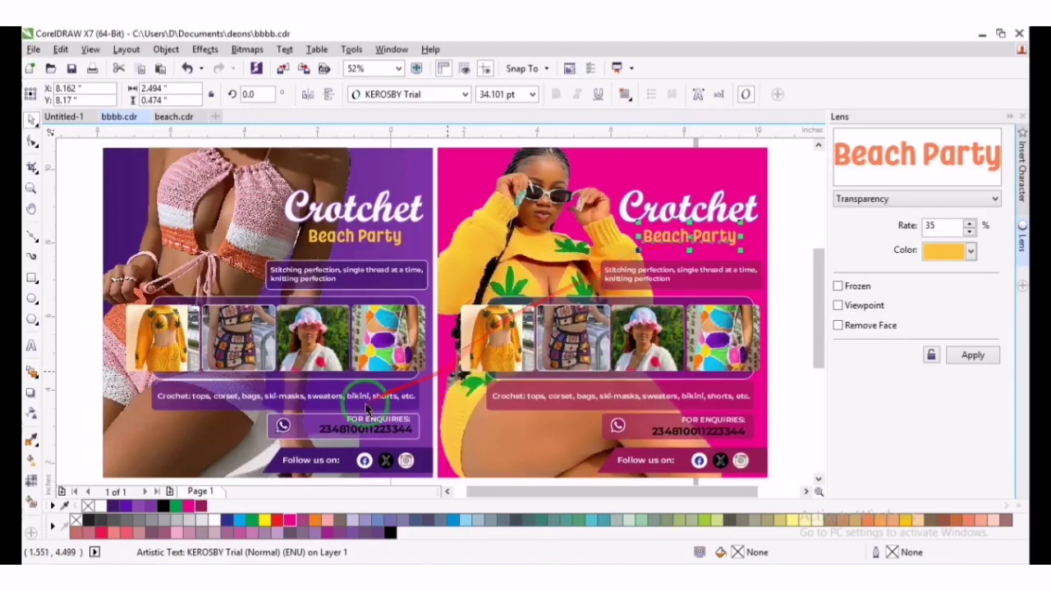
pyautogui.click(210, 519)
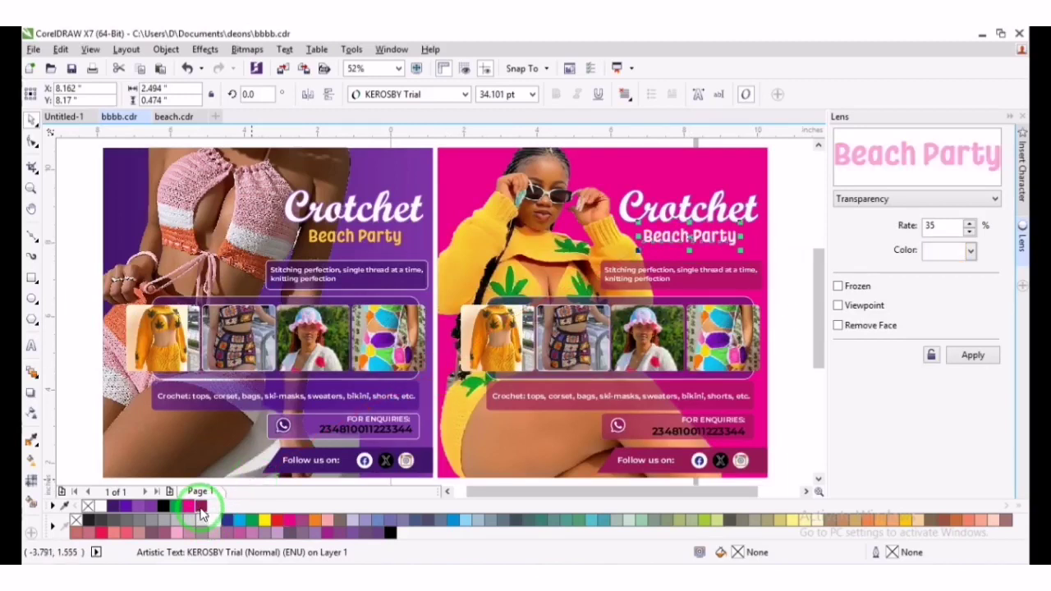
pyautogui.click(200, 506)
pyautogui.rightClick(202, 507)
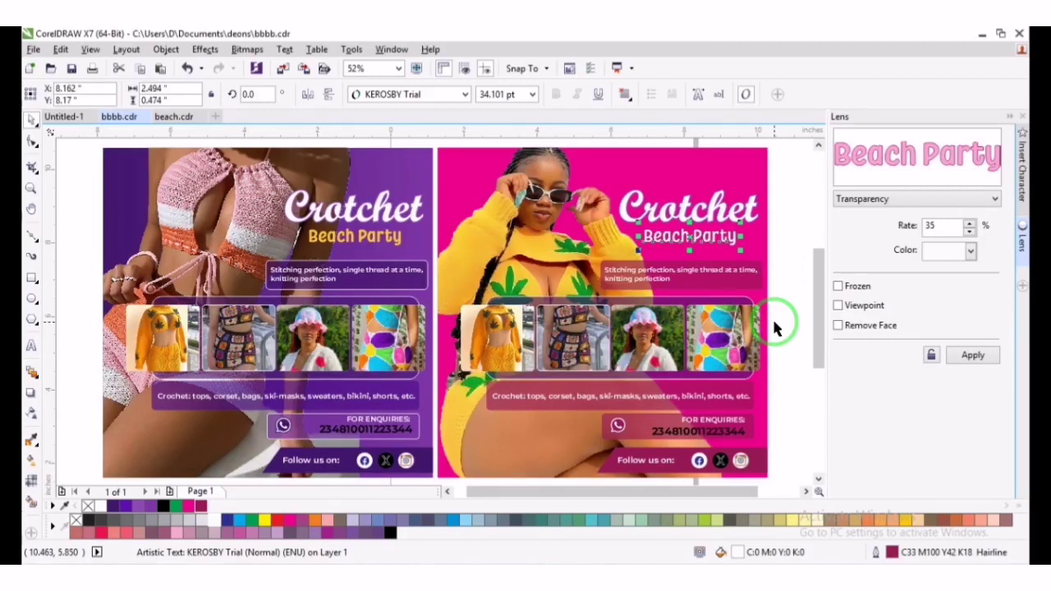
# Set the "Beach Party" outline to 3.0 pt, placed behind the fill and scaled with the object
pyautogui.press('F12')
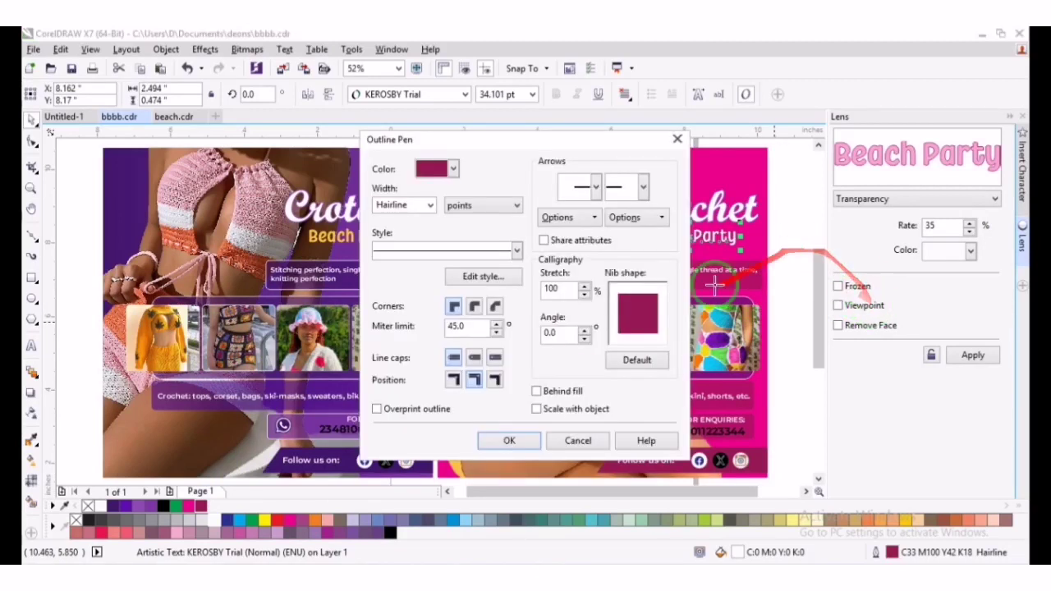
pyautogui.click(432, 207)
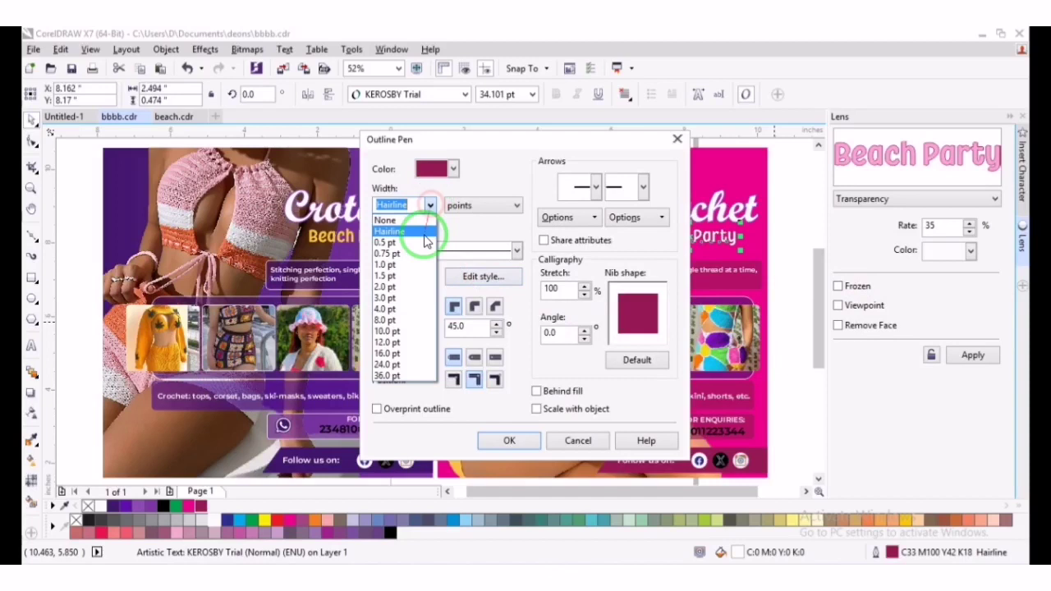
pyautogui.click(402, 313)
pyautogui.click(535, 392)
pyautogui.click(538, 409)
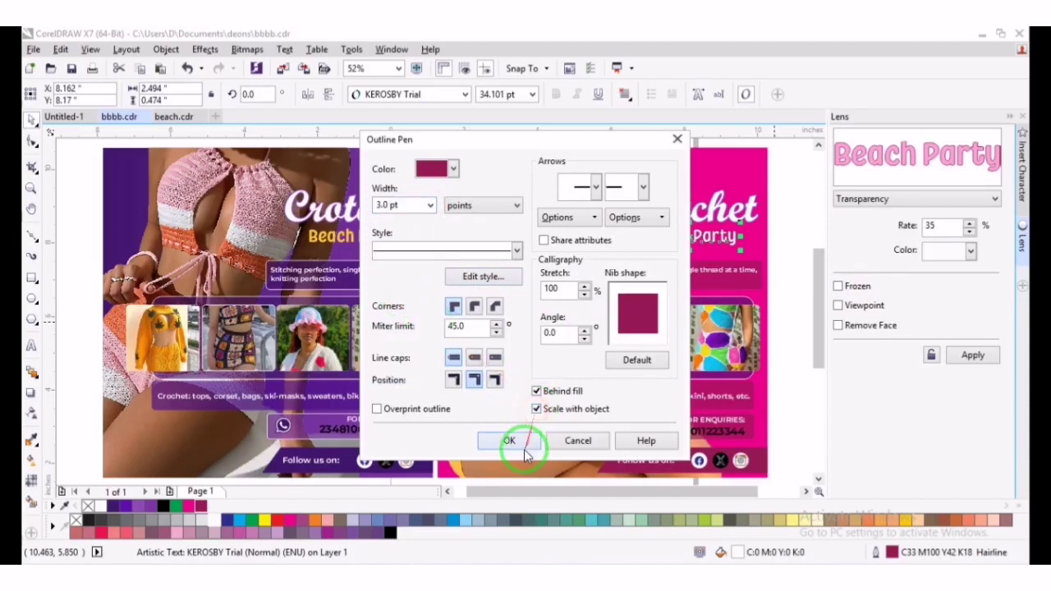
pyautogui.click(509, 441)
pyautogui.click(784, 227)
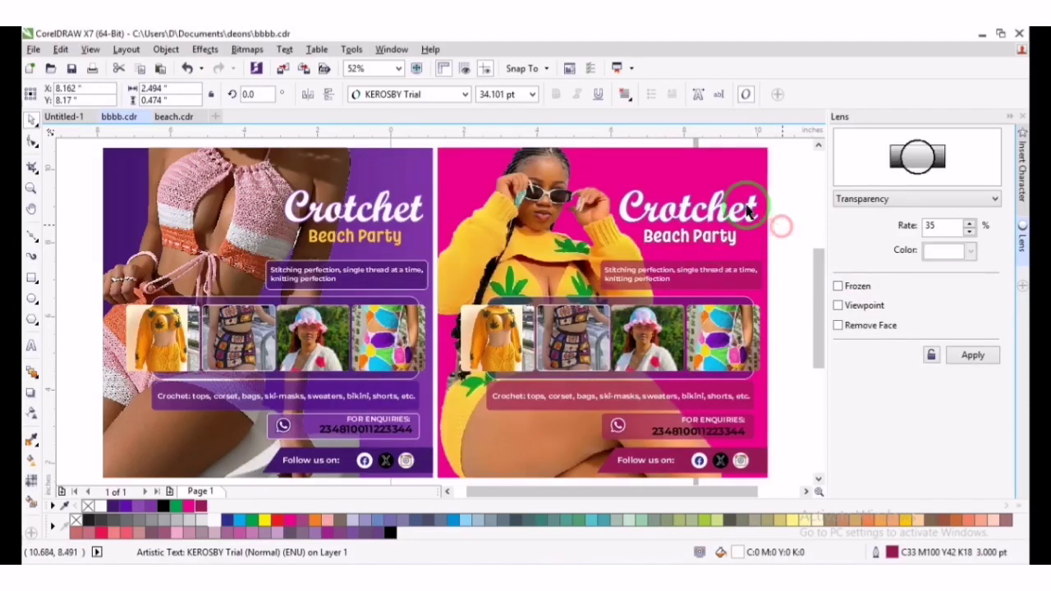
# Change the outline colour of the "Crotchet" title on the magenta flyer to C33 M100 Y42 K18
pyautogui.click(741, 208)
pyautogui.rightClick(200, 505)
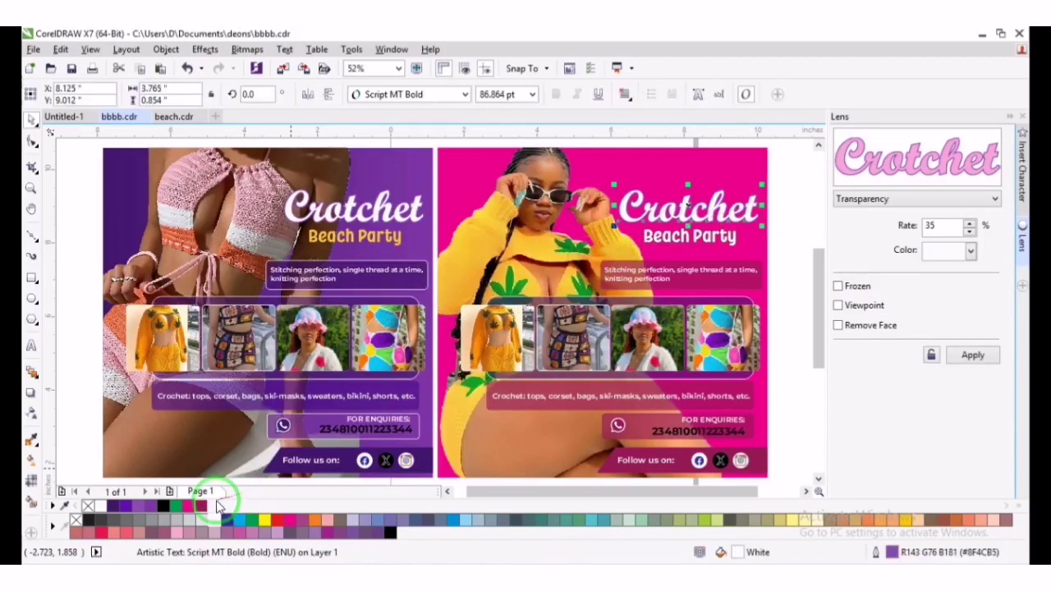
pyautogui.click(782, 207)
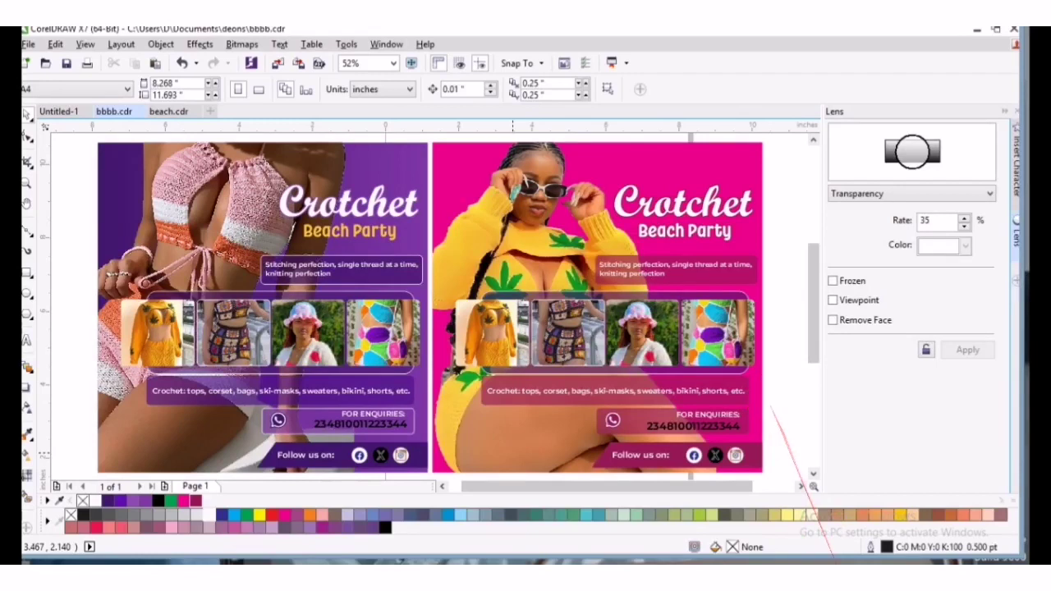
# Give the magenta flyer's background a fountain fill running from dark magenta to bright magenta
pyautogui.click(902, 579)
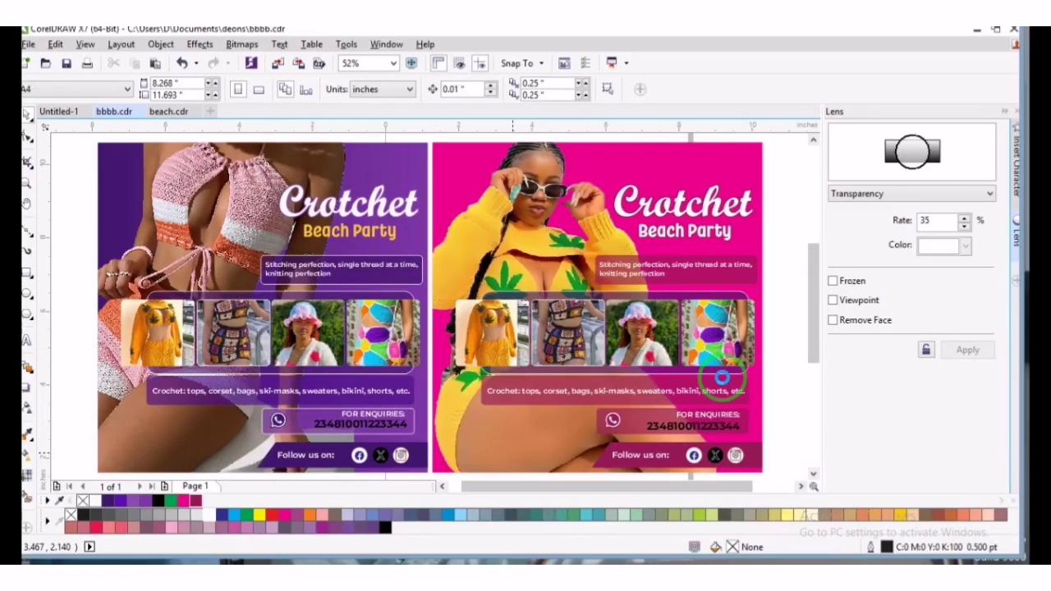
pyautogui.click(790, 357)
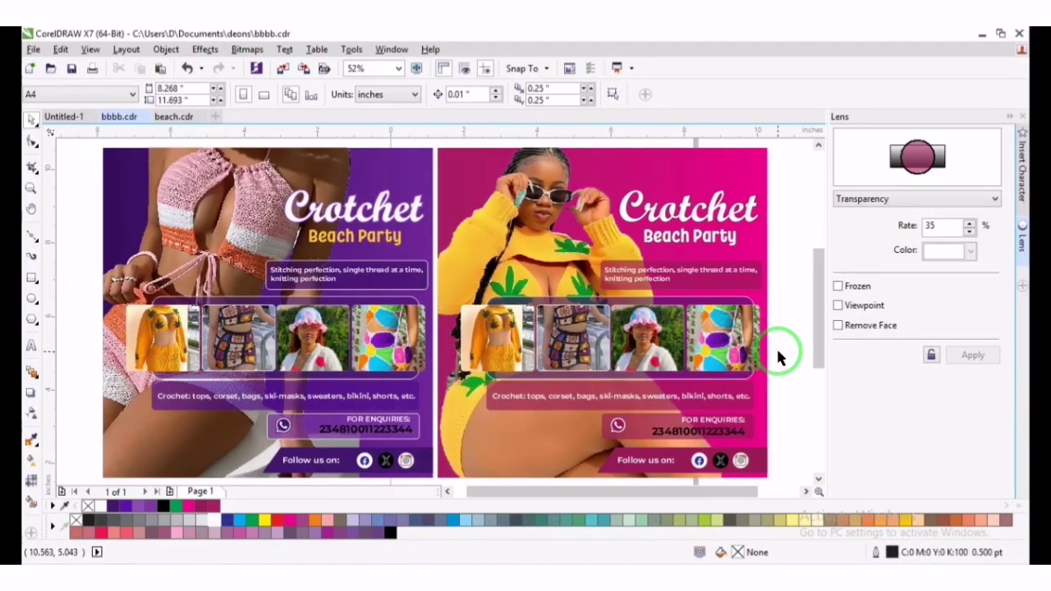
# Preview both finished flyers side by side in full screen and return to the editing view
pyautogui.hotkey('ctrl', 'Tab')
pyautogui.press('F9')
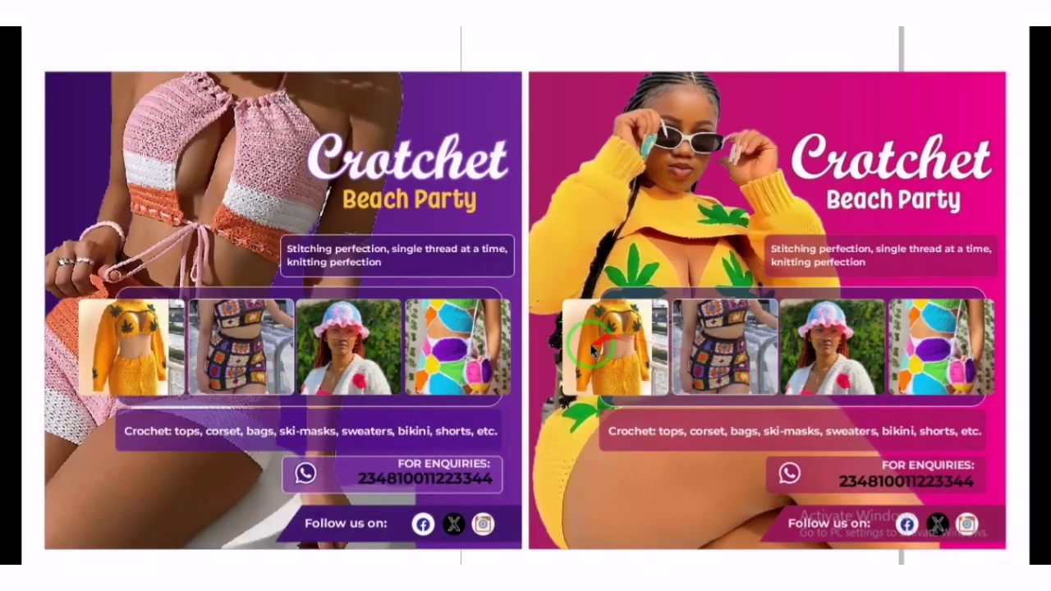
pyautogui.click(522, 269)
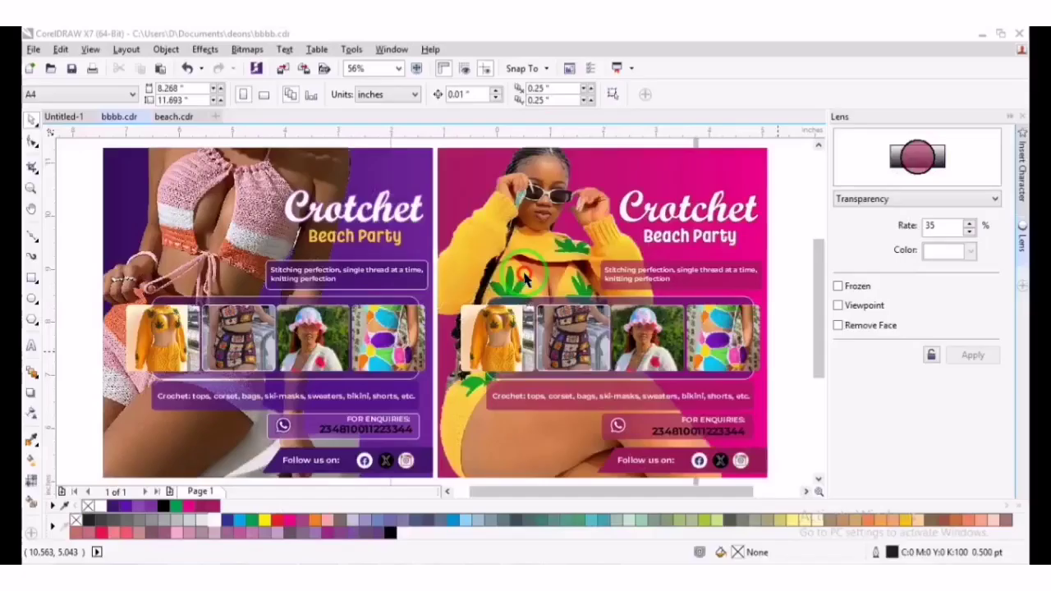